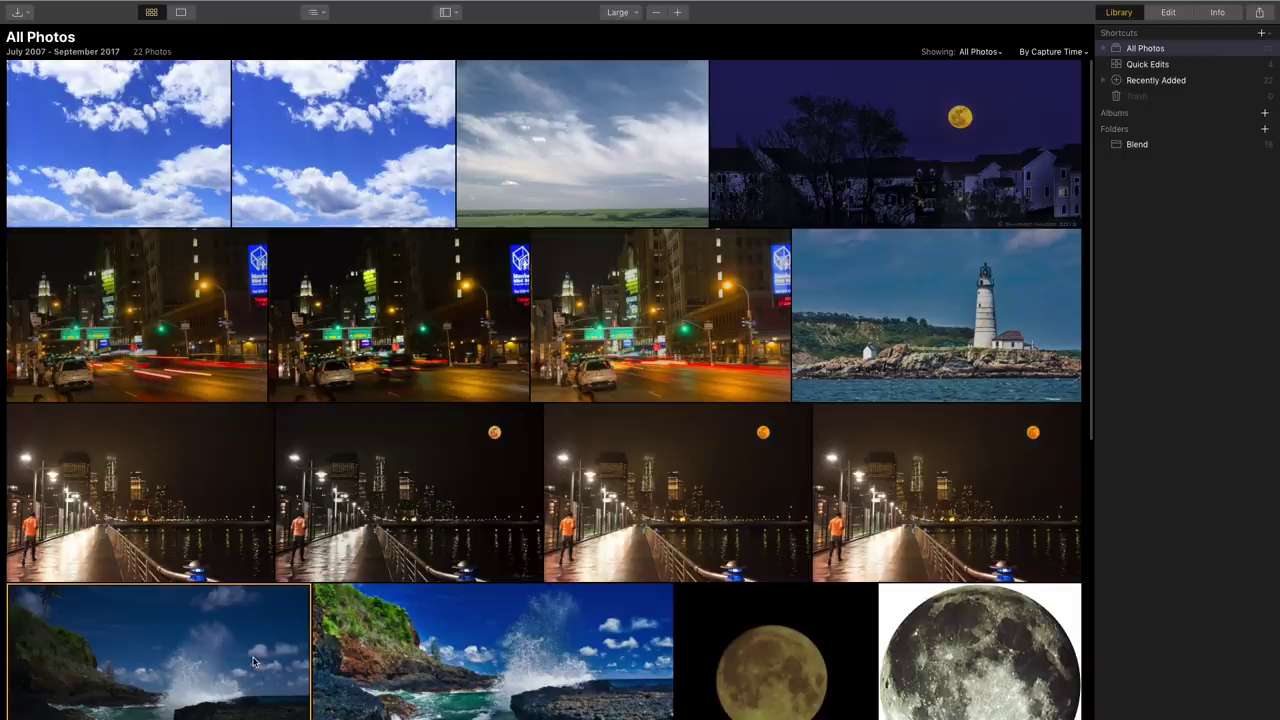
# Browse the thumbnails in the All Photos library to find a photo for editing.
pyautogui.scroll(-3, 263, 670)
pyautogui.scroll(-2, 263, 672)
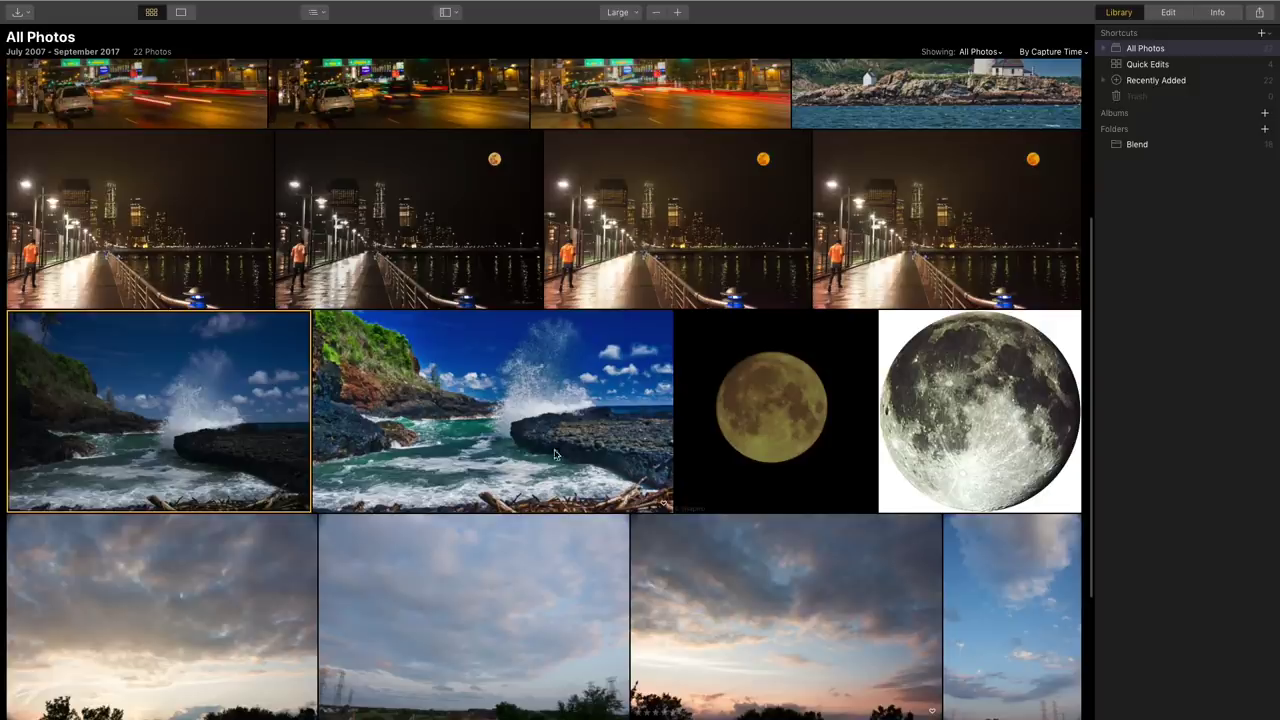
pyautogui.scroll(1, 531, 343)
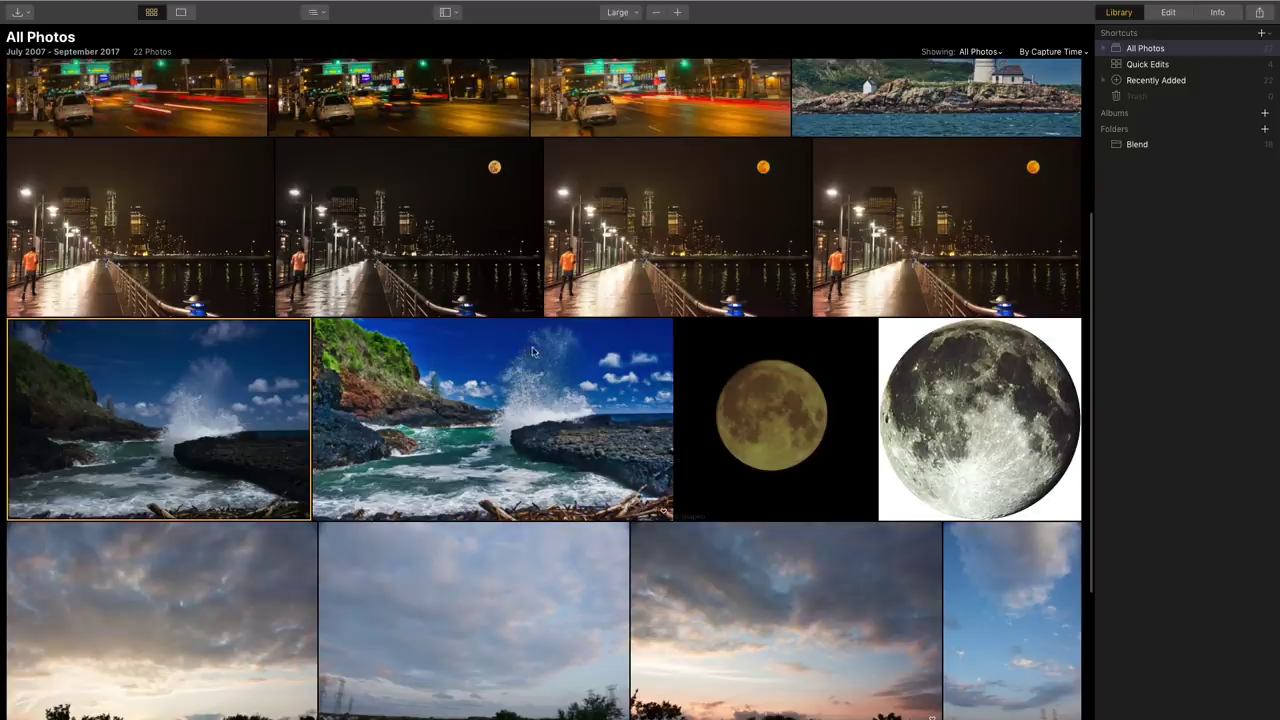
pyautogui.scroll(2, 531, 343)
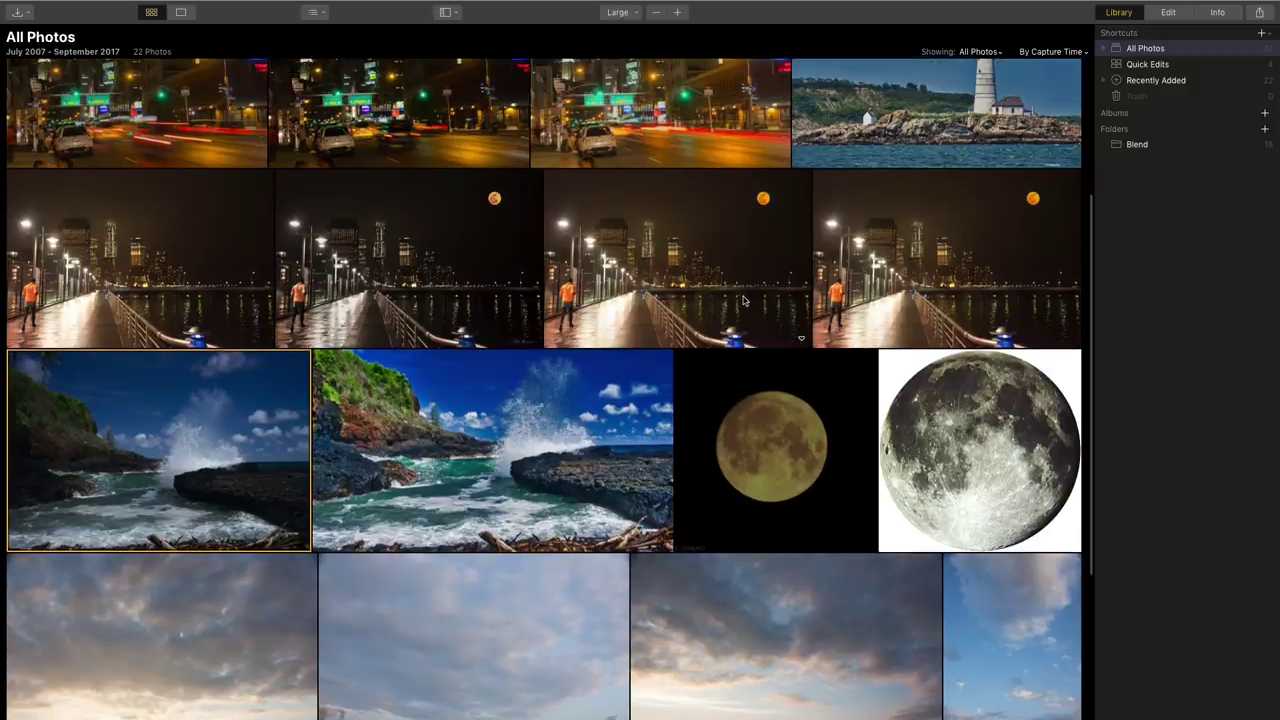
pyautogui.scroll(1, 741, 302)
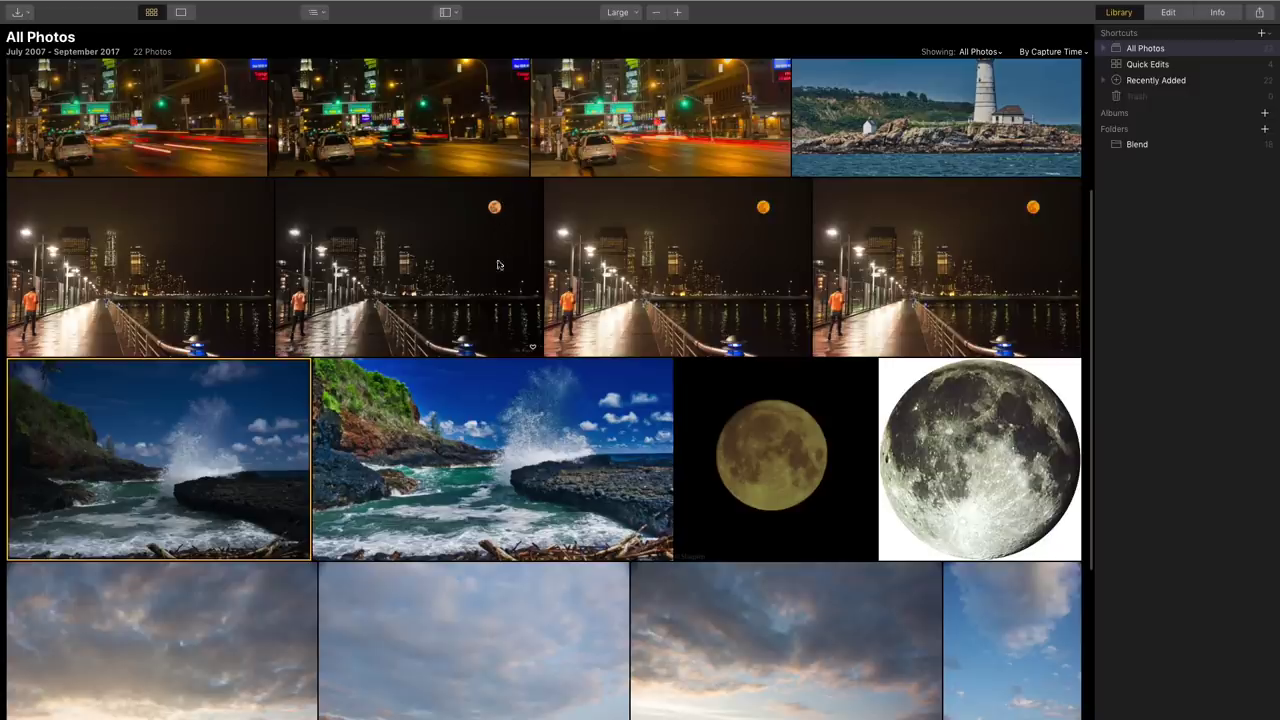
pyautogui.scroll(1, 502, 290)
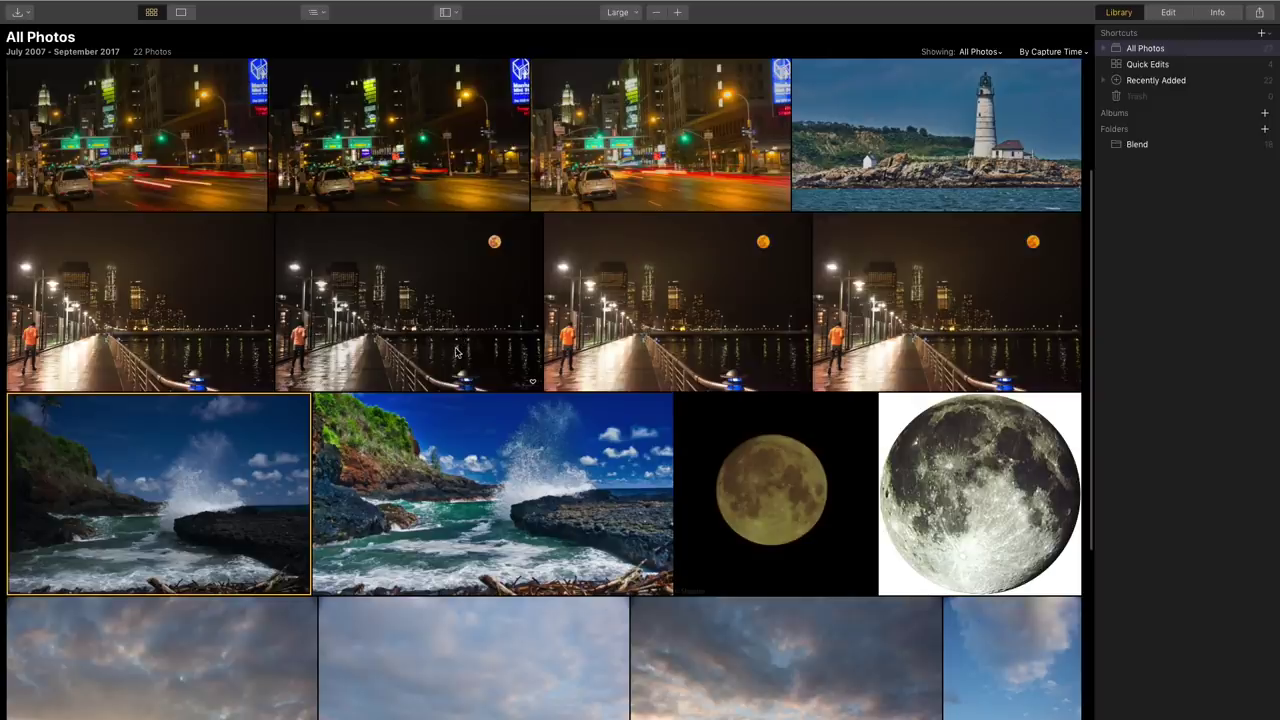
pyautogui.scroll(2, 456, 355)
pyautogui.scroll(3, 478, 388)
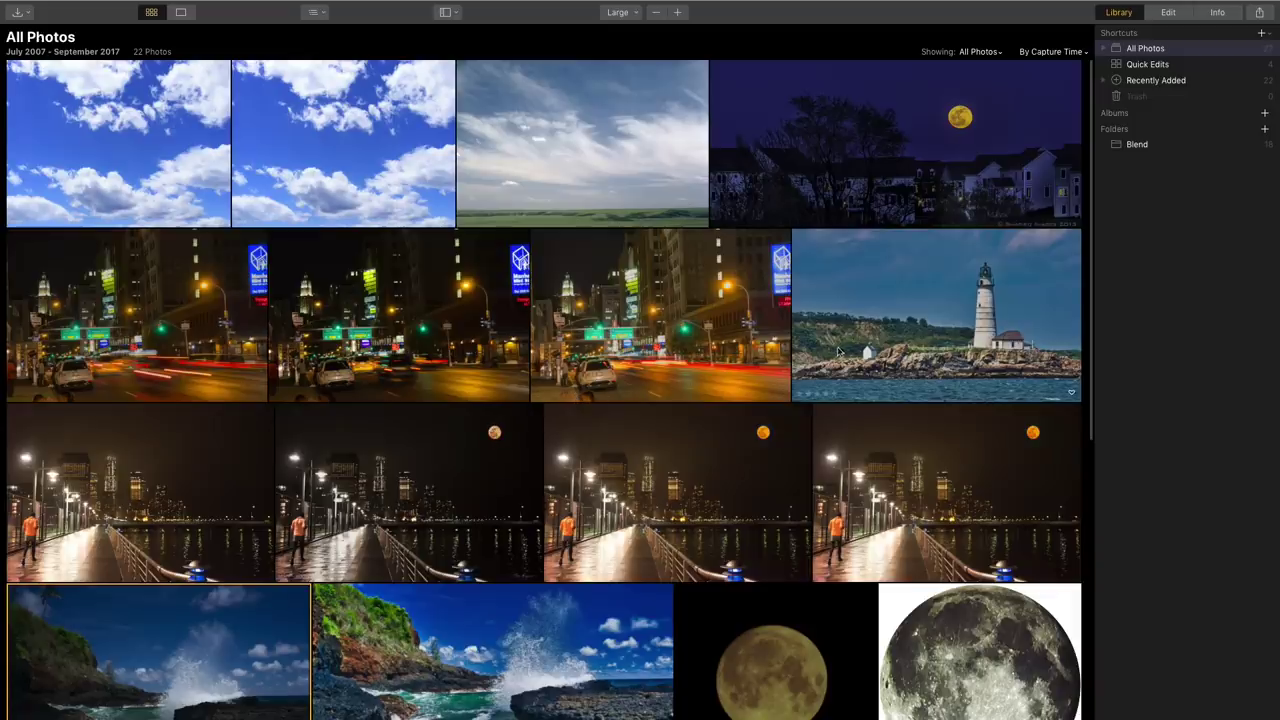
# Open the lighthouse photo for editing and load the Quick & Awesome filter workspace.
pyautogui.doubleClick(965, 327)
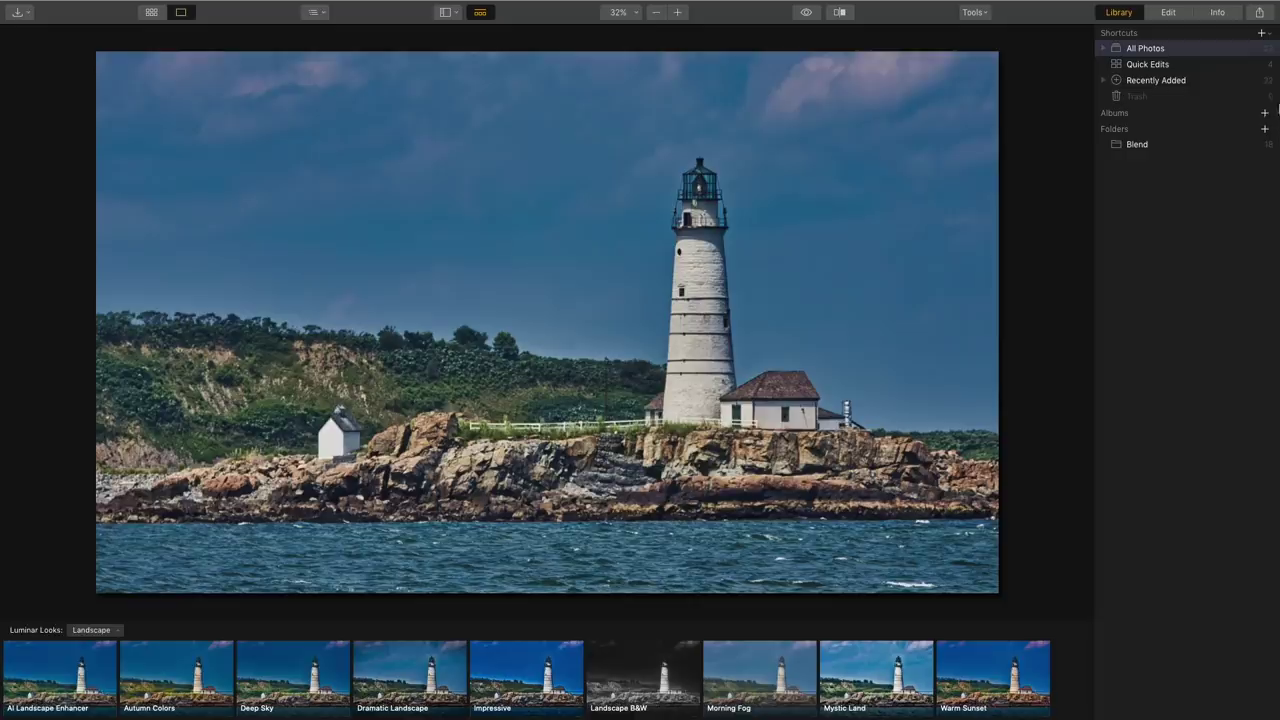
pyautogui.click(1180, 14)
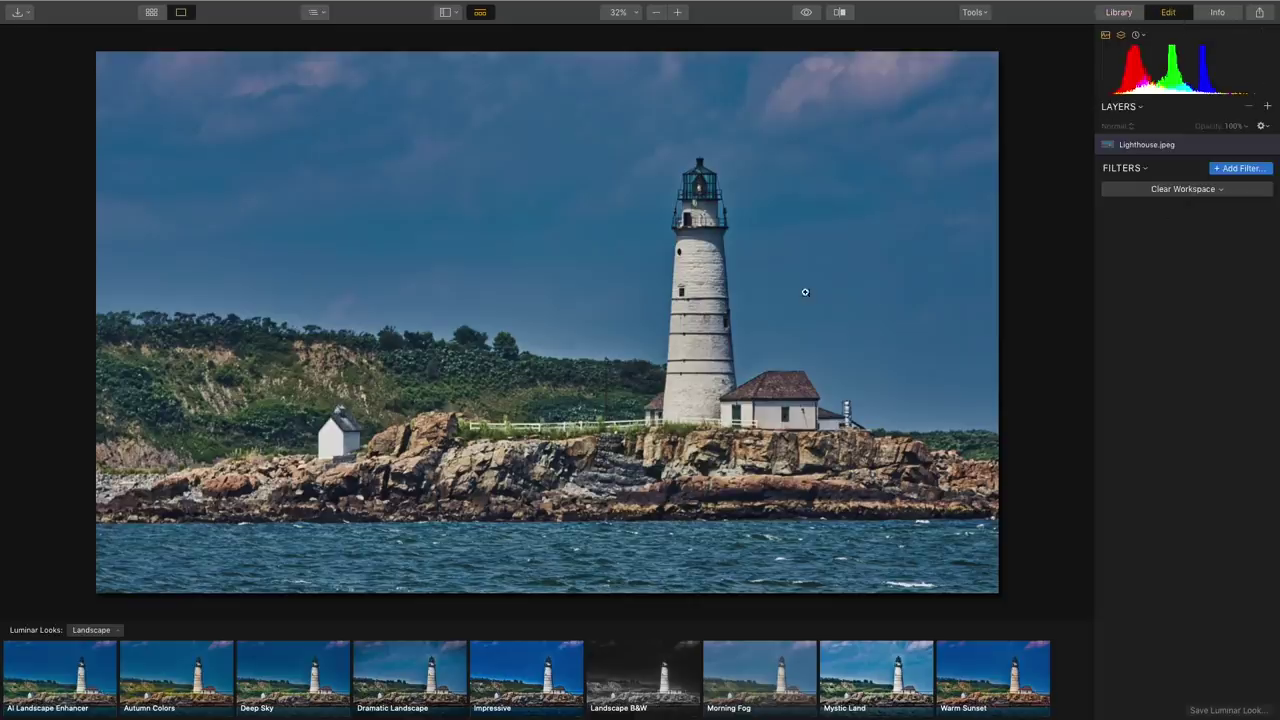
pyautogui.click(1218, 191)
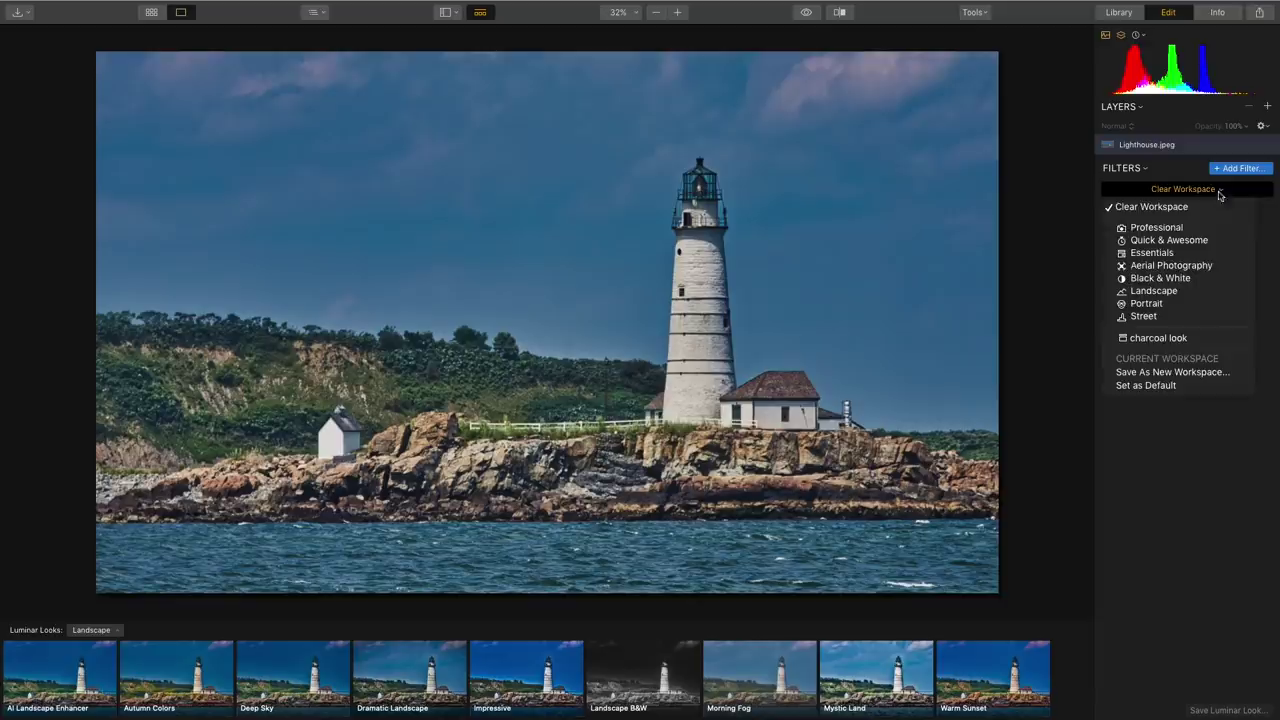
pyautogui.click(1214, 245)
# Set Accent AI Boost to 53, AI Sky Enhancer to 15, Saturation to -9, Vibrance to 15 and Clarity to 9.
pyautogui.moveTo(1163, 239); pyautogui.dragTo(1204, 238)
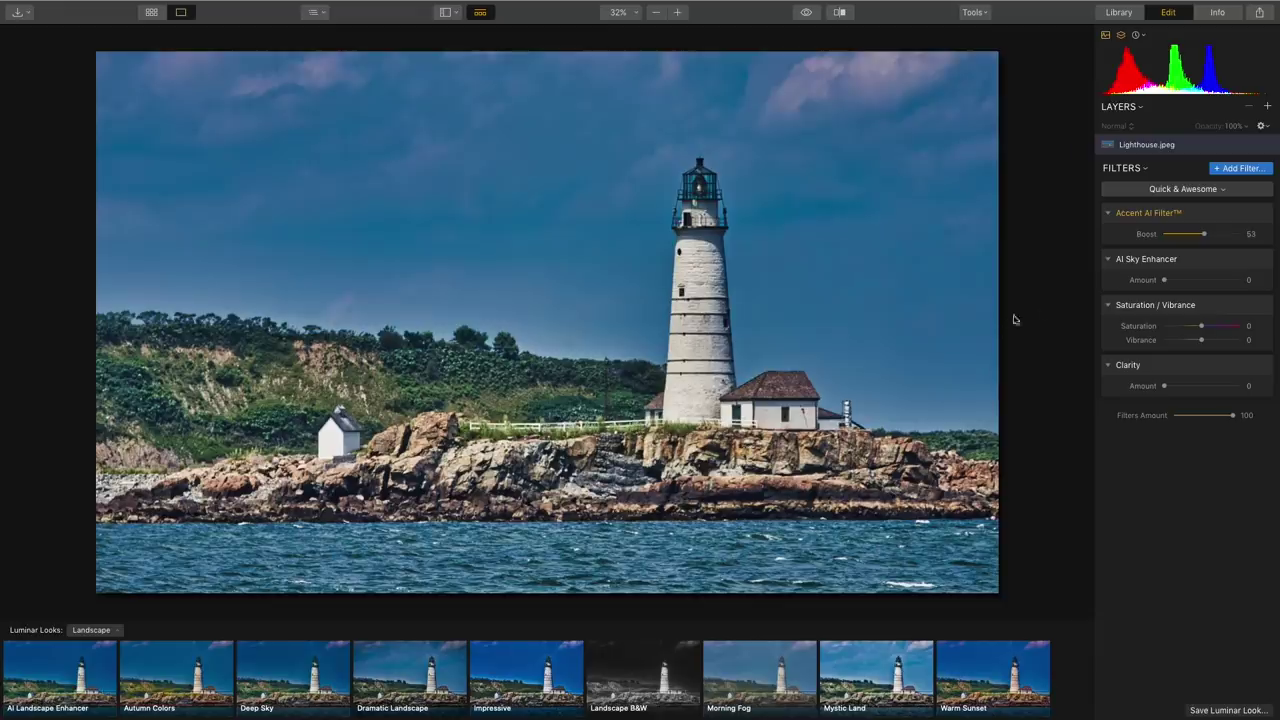
pyautogui.click(1165, 281)
pyautogui.moveTo(1165, 281); pyautogui.dragTo(1176, 282)
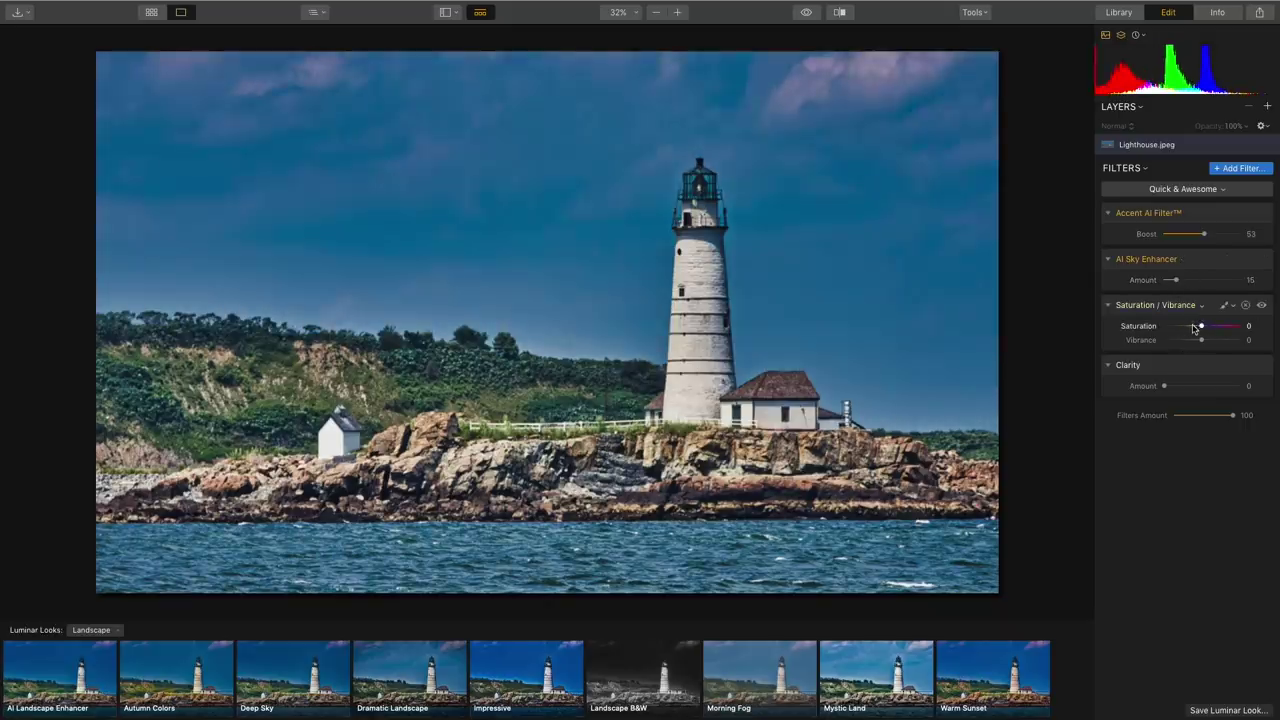
pyautogui.moveTo(1201, 340); pyautogui.dragTo(1197, 328)
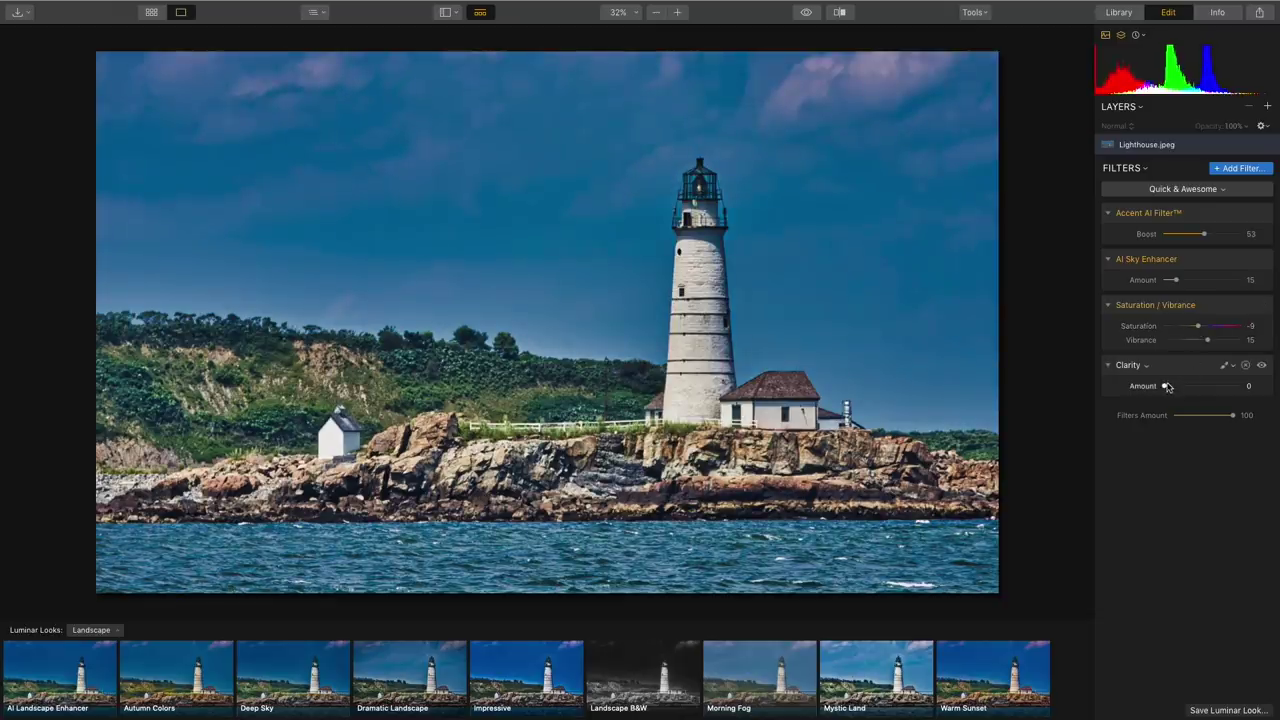
pyautogui.moveTo(1166, 387); pyautogui.dragTo(1176, 394)
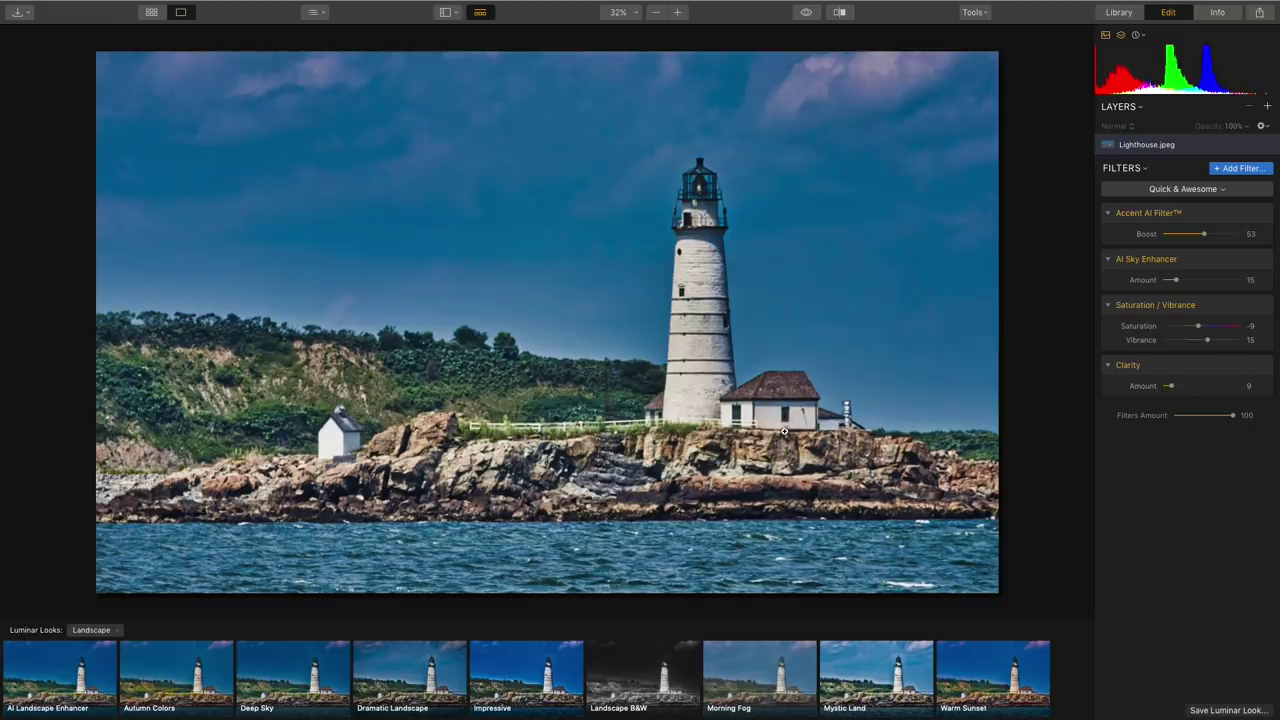
# Add a Develop filter with Exposure 0.76, and compare the edited photo with the original.
pyautogui.click(1250, 169)
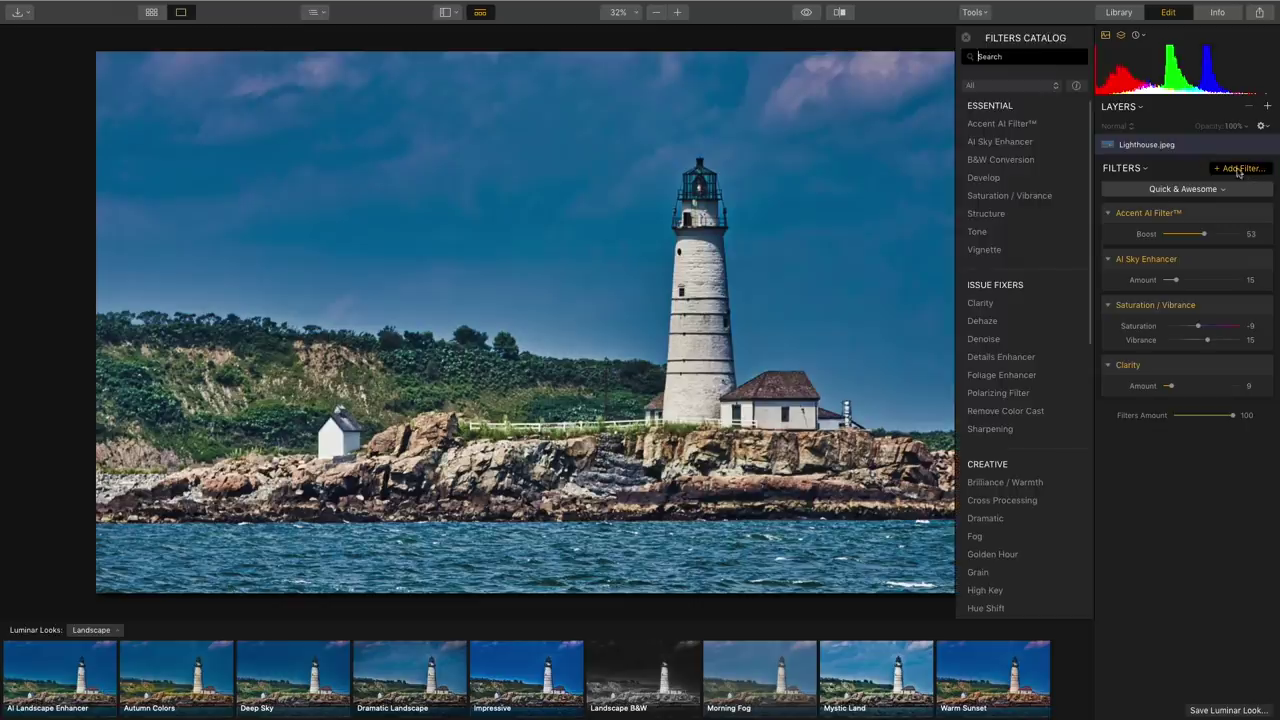
pyautogui.click(1019, 181)
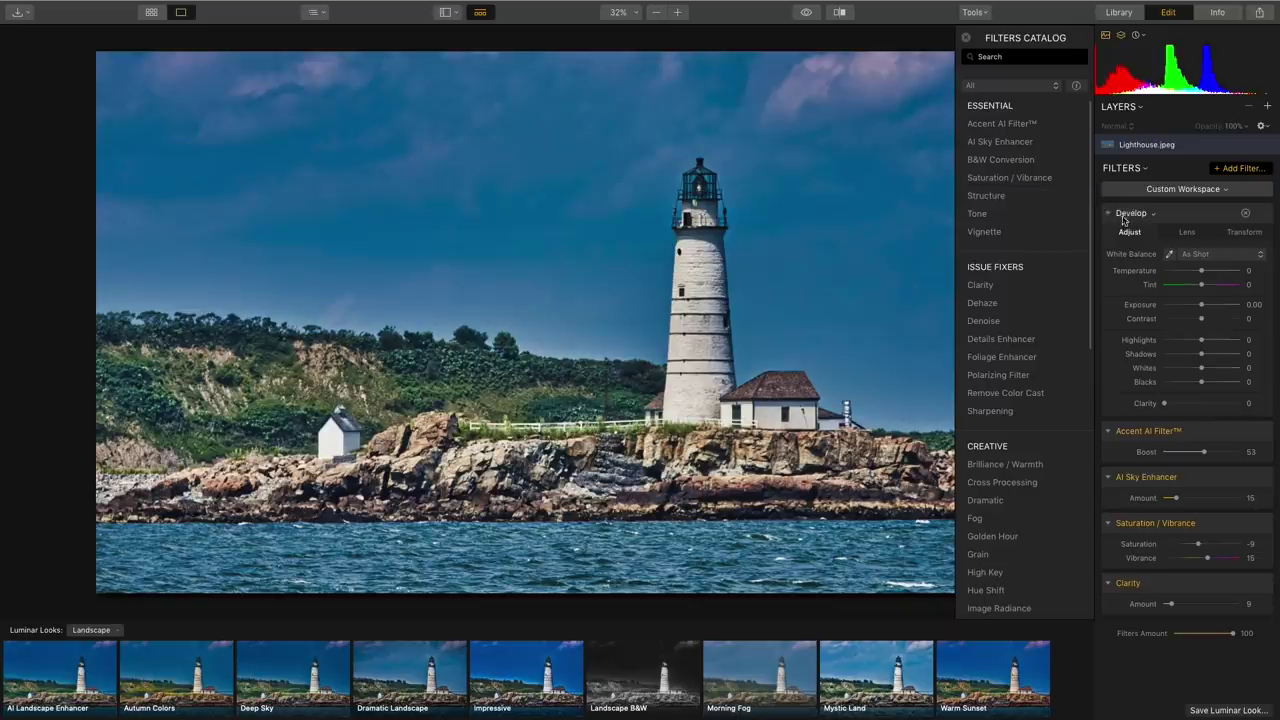
pyautogui.moveTo(1202, 305); pyautogui.dragTo(1207, 305)
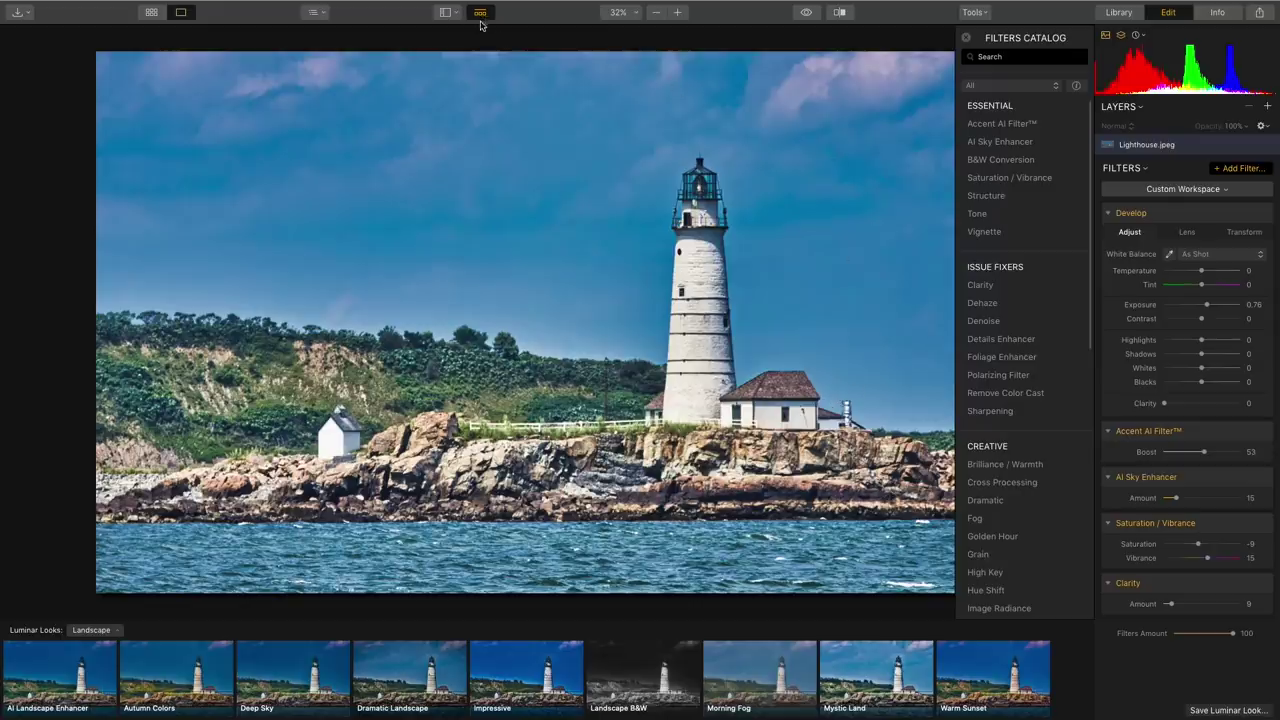
pyautogui.click(1240, 170)
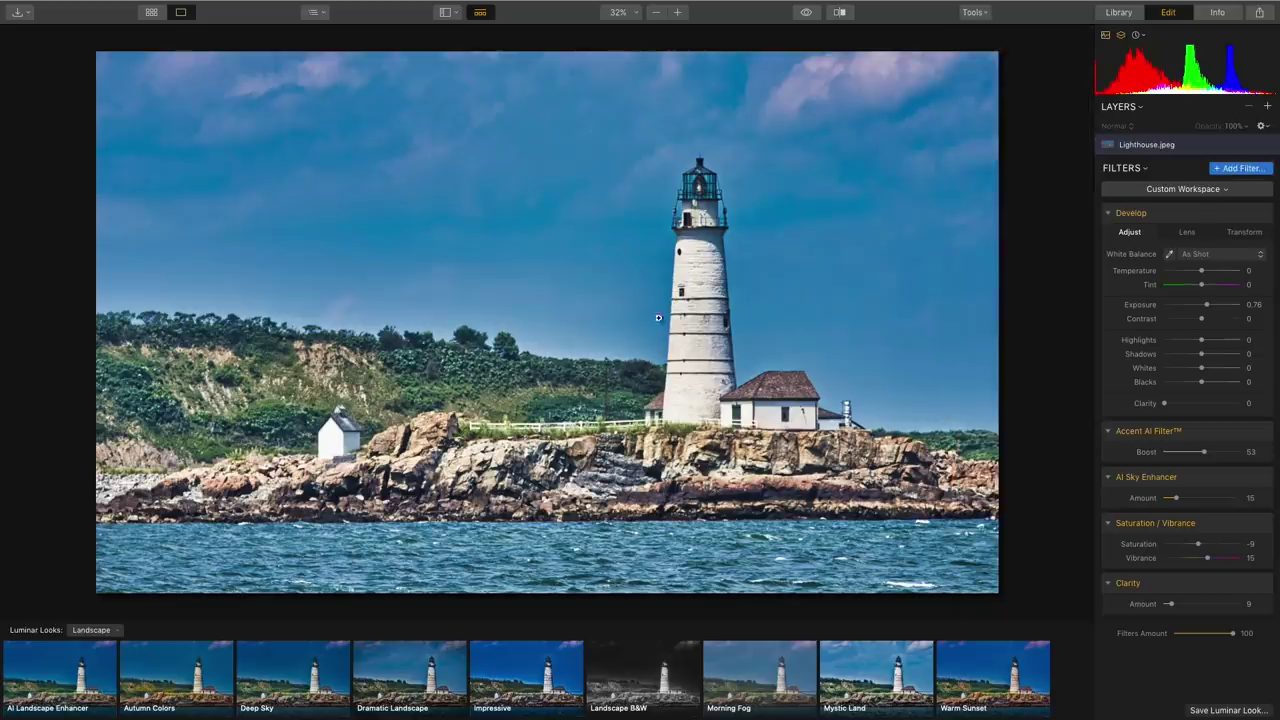
pyautogui.click(807, 13)
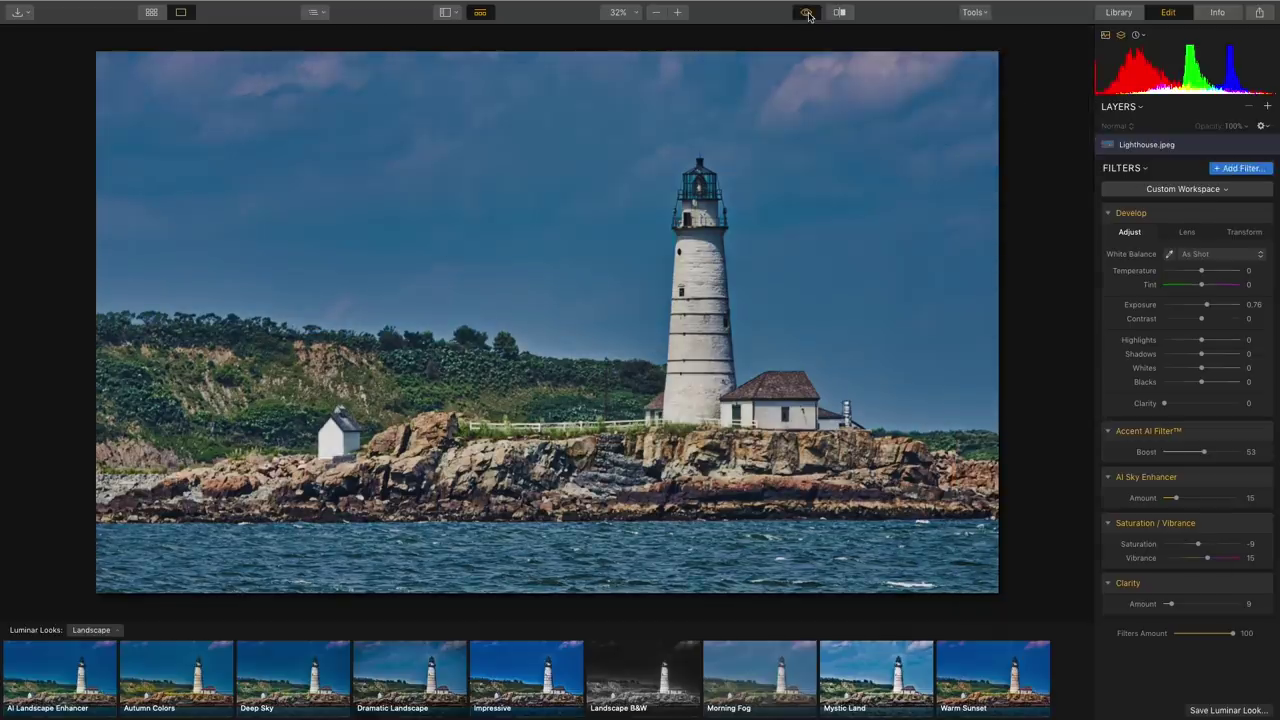
pyautogui.click(807, 13)
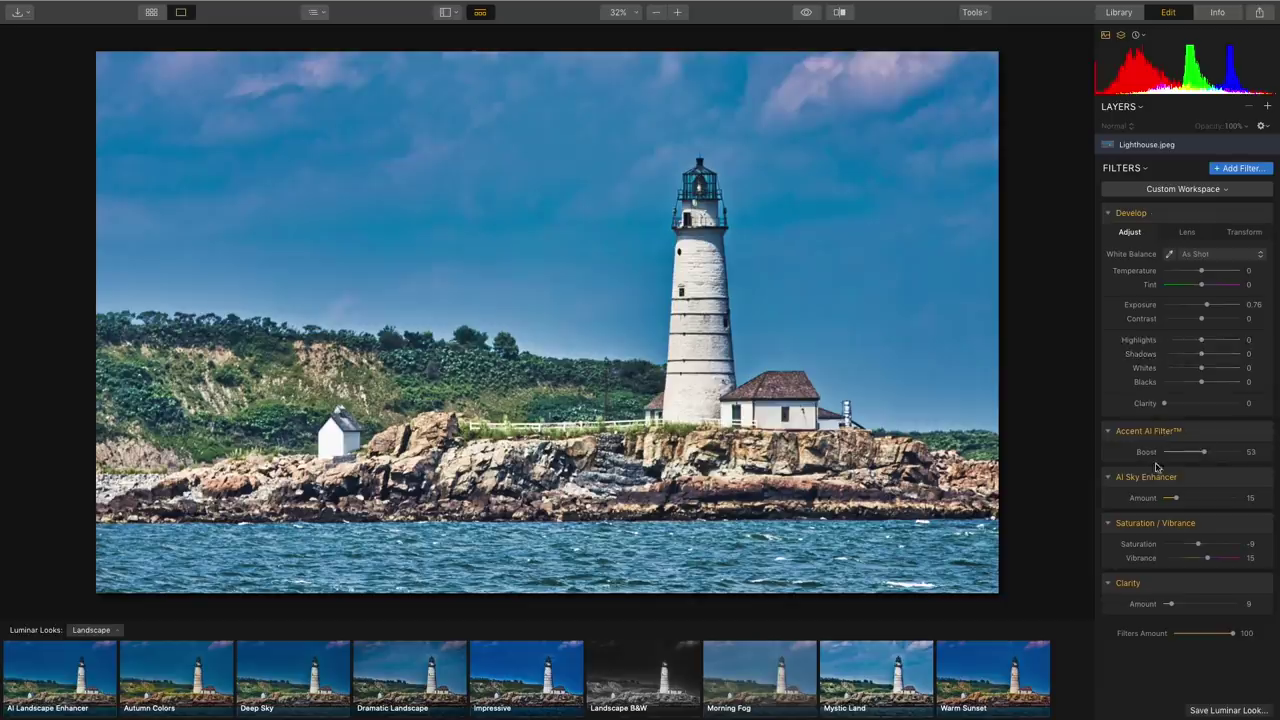
# Try the Warm Sunset look on the photo and revert to the Develop exposure edit in the history.
pyautogui.click(990, 688)
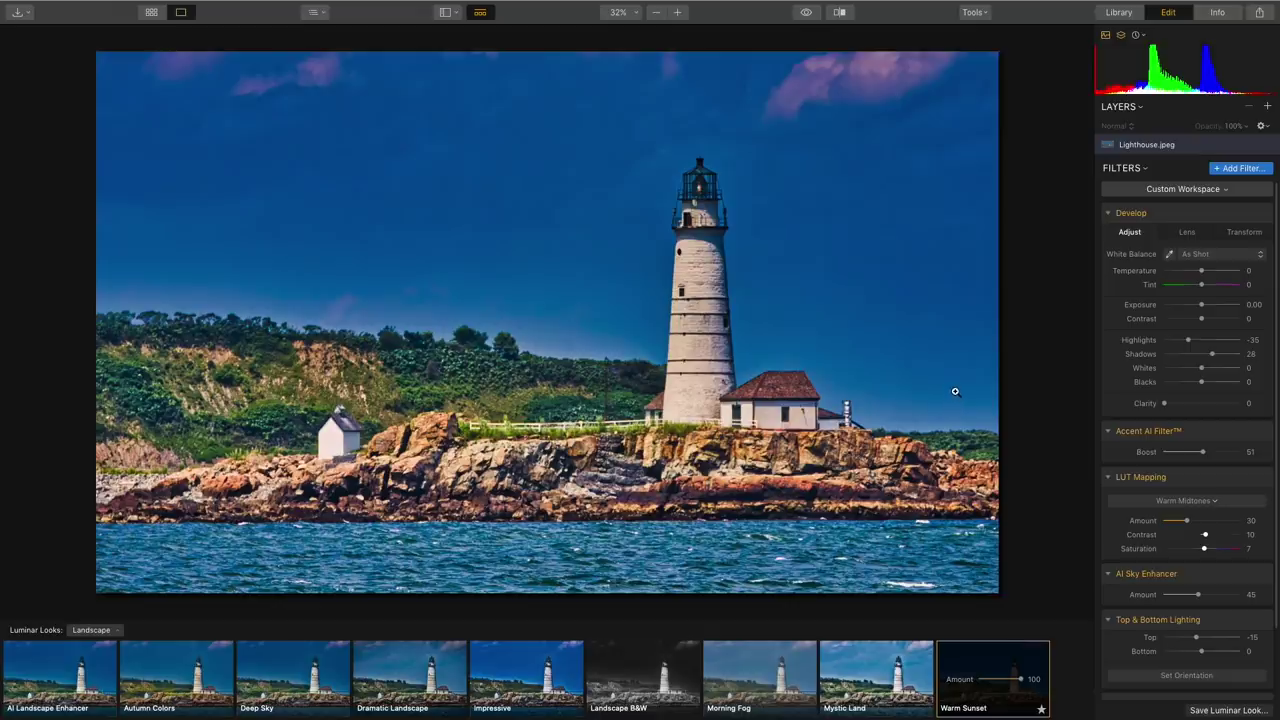
pyautogui.click(1138, 36)
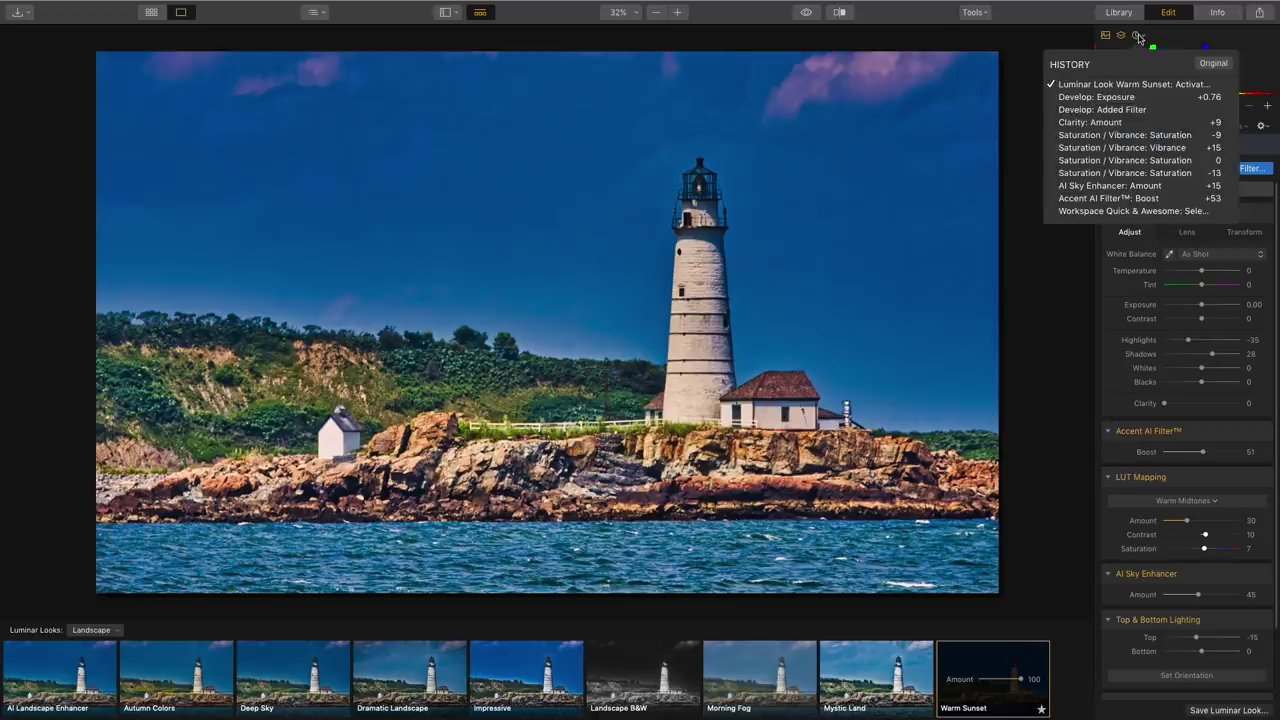
pyautogui.click(1116, 100)
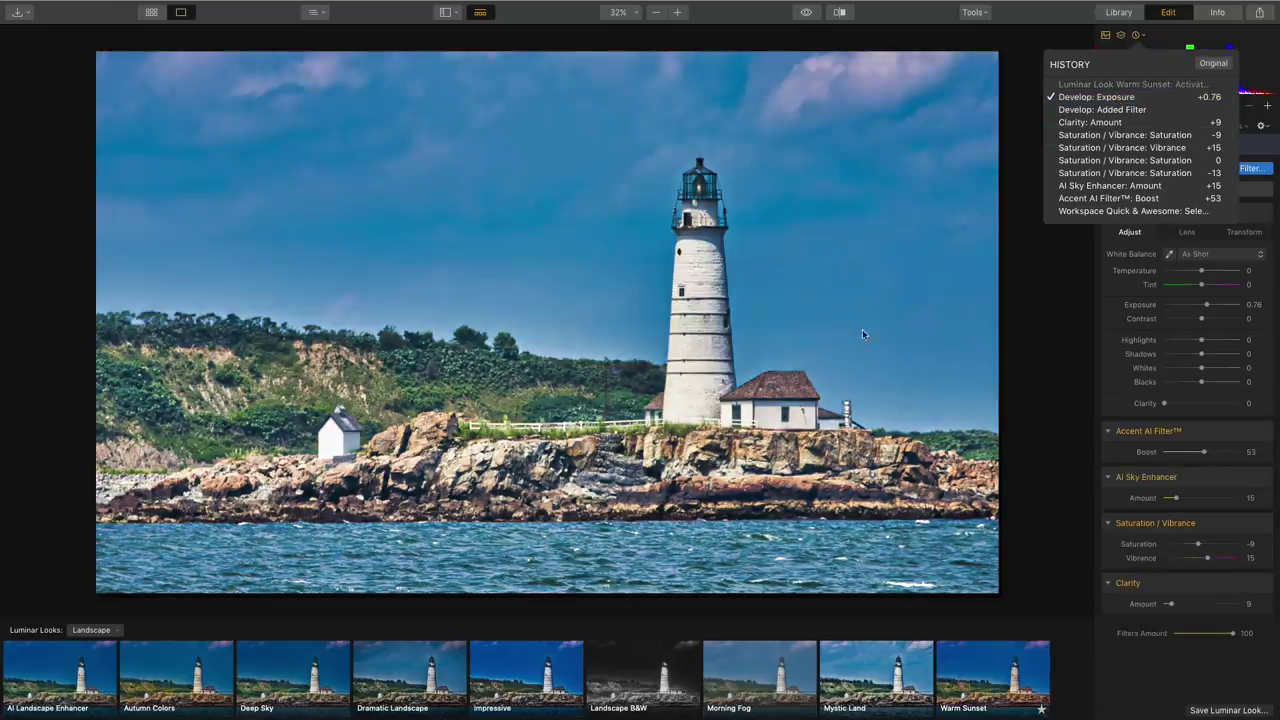
pyautogui.click(1074, 329)
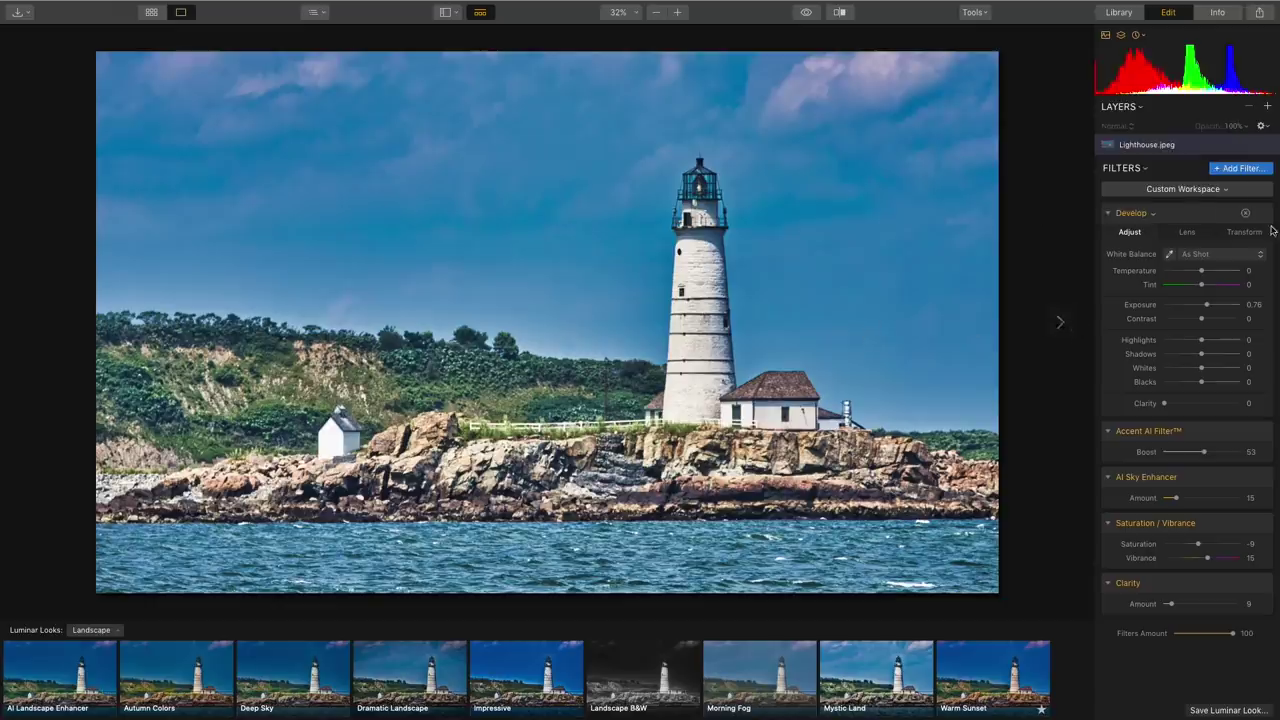
# Add a Details Enhancer filter with Small 24, Medium 19 and Large -56, and preview the photo without it.
pyautogui.click(1244, 169)
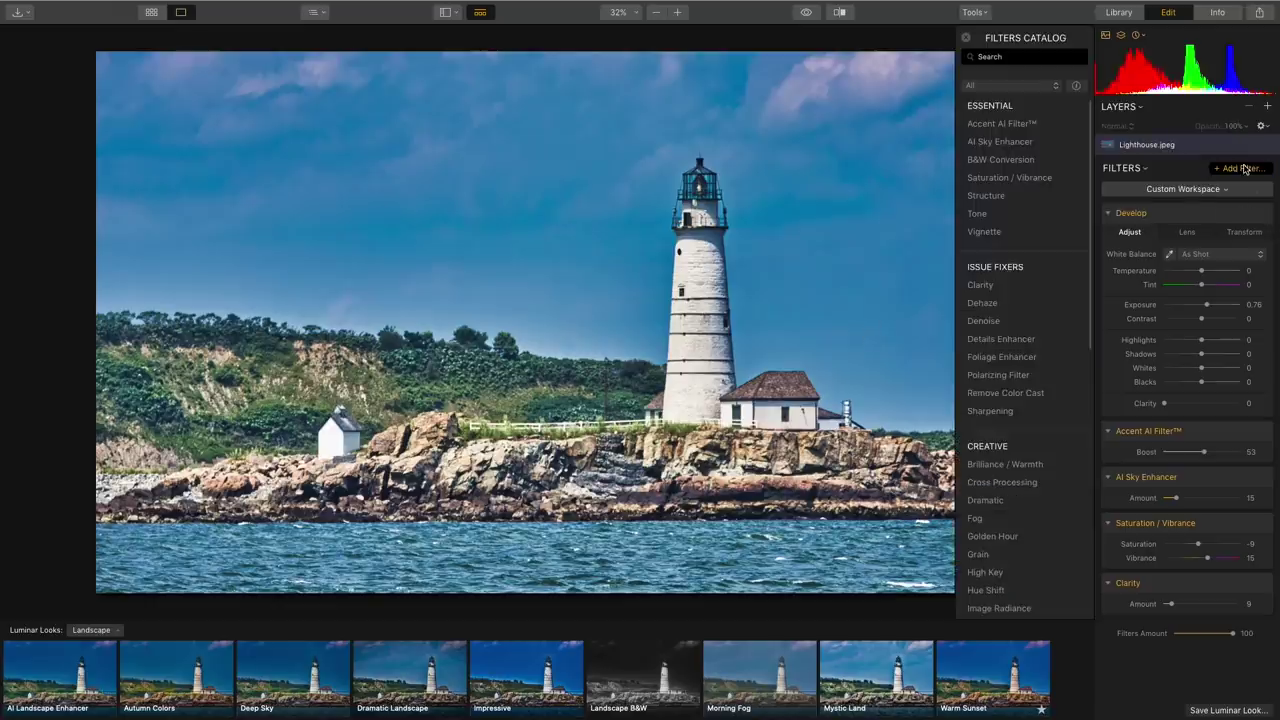
pyautogui.click(1008, 343)
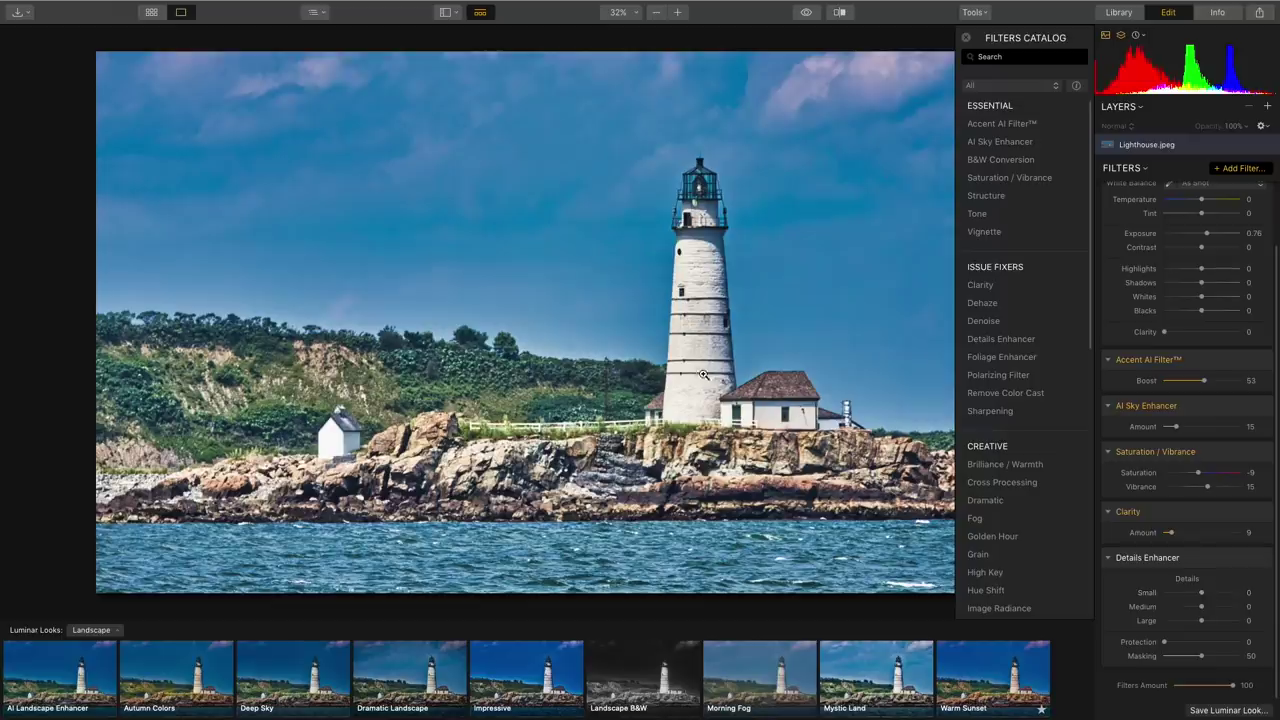
pyautogui.moveTo(1202, 593); pyautogui.dragTo(1215, 607)
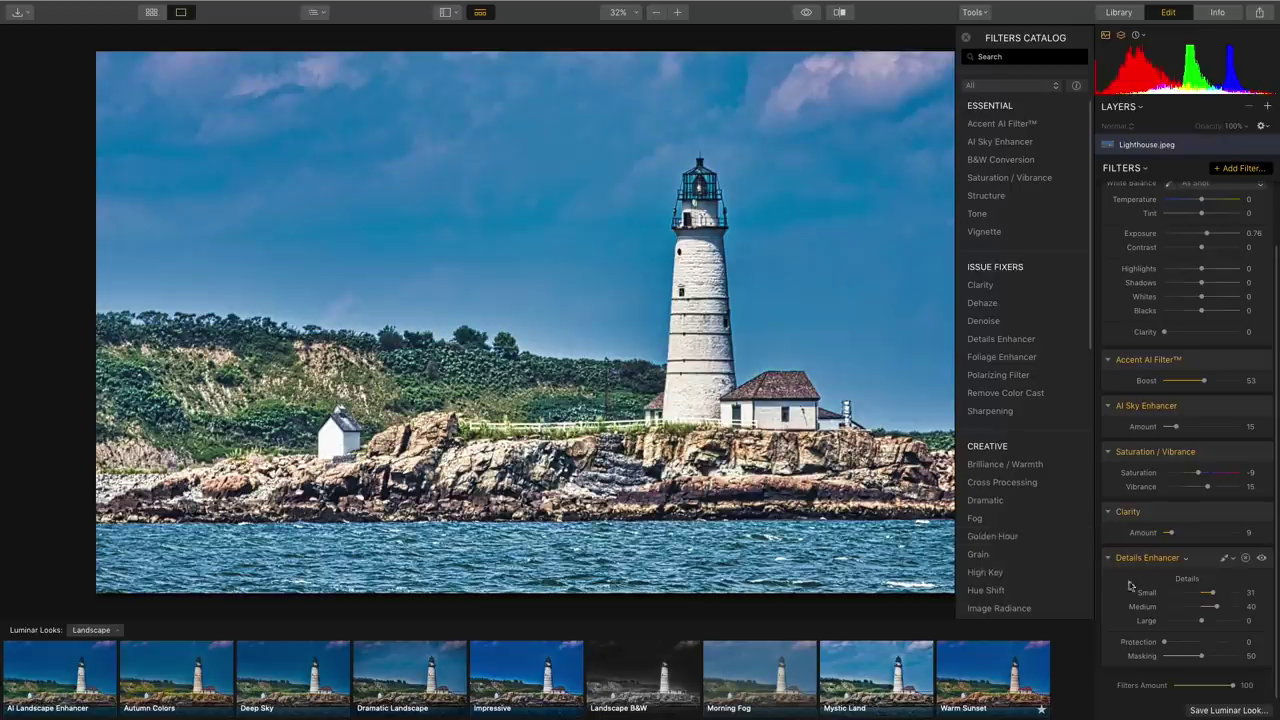
pyautogui.moveTo(1201, 621); pyautogui.dragTo(1180, 621)
pyautogui.moveTo(1211, 608); pyautogui.dragTo(1211, 594)
pyautogui.click(1262, 560)
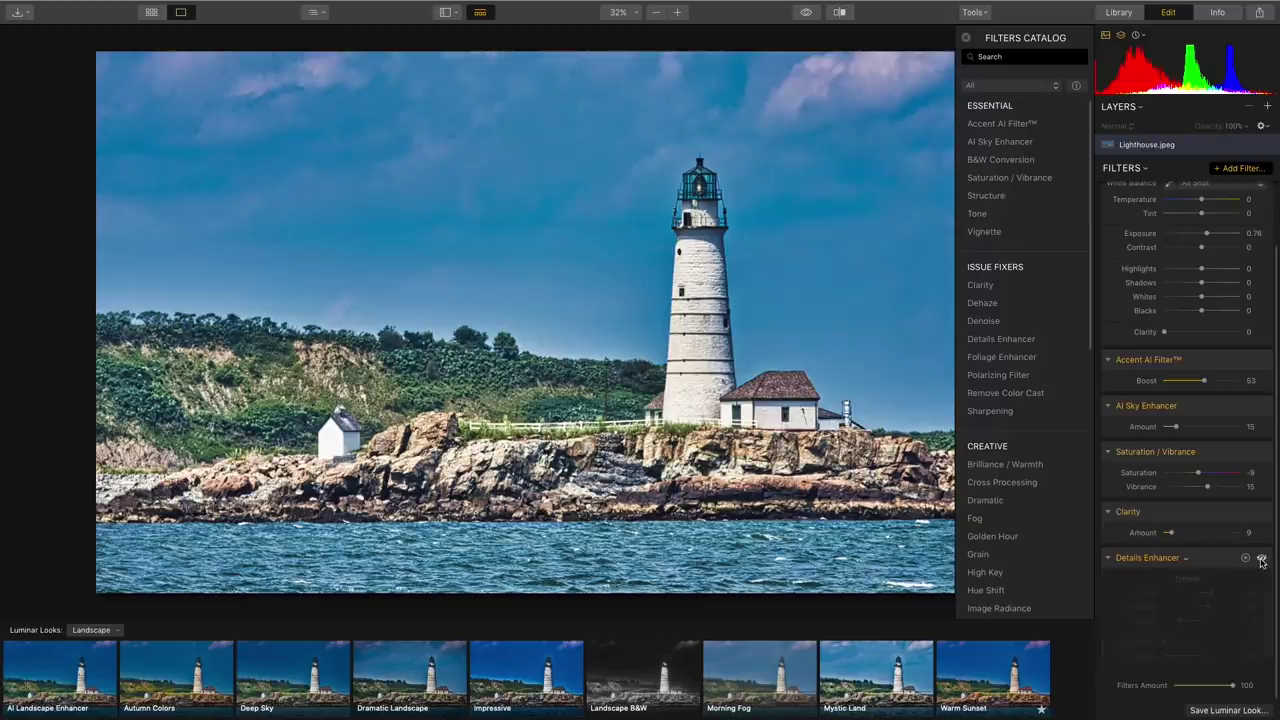
pyautogui.click(1262, 560)
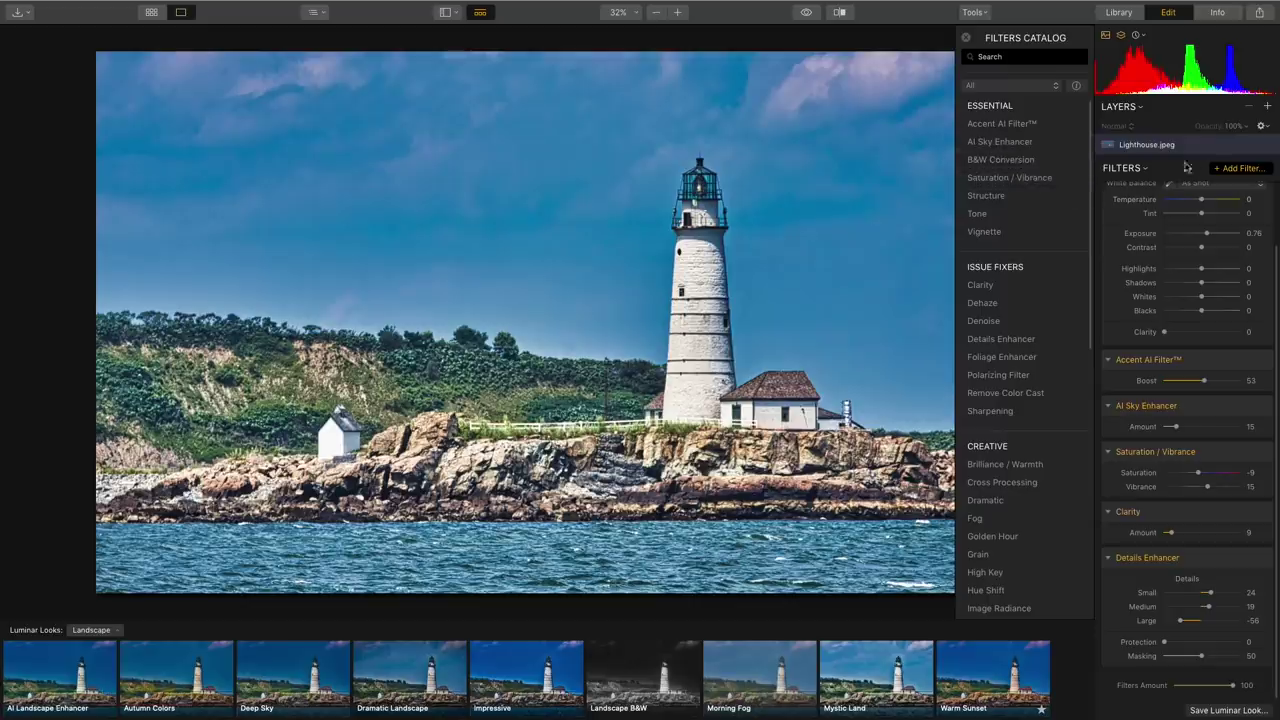
# Add a new adjustment layer above the lighthouse photo and apply the Landscape B&W look to it.
pyautogui.click(1268, 107)
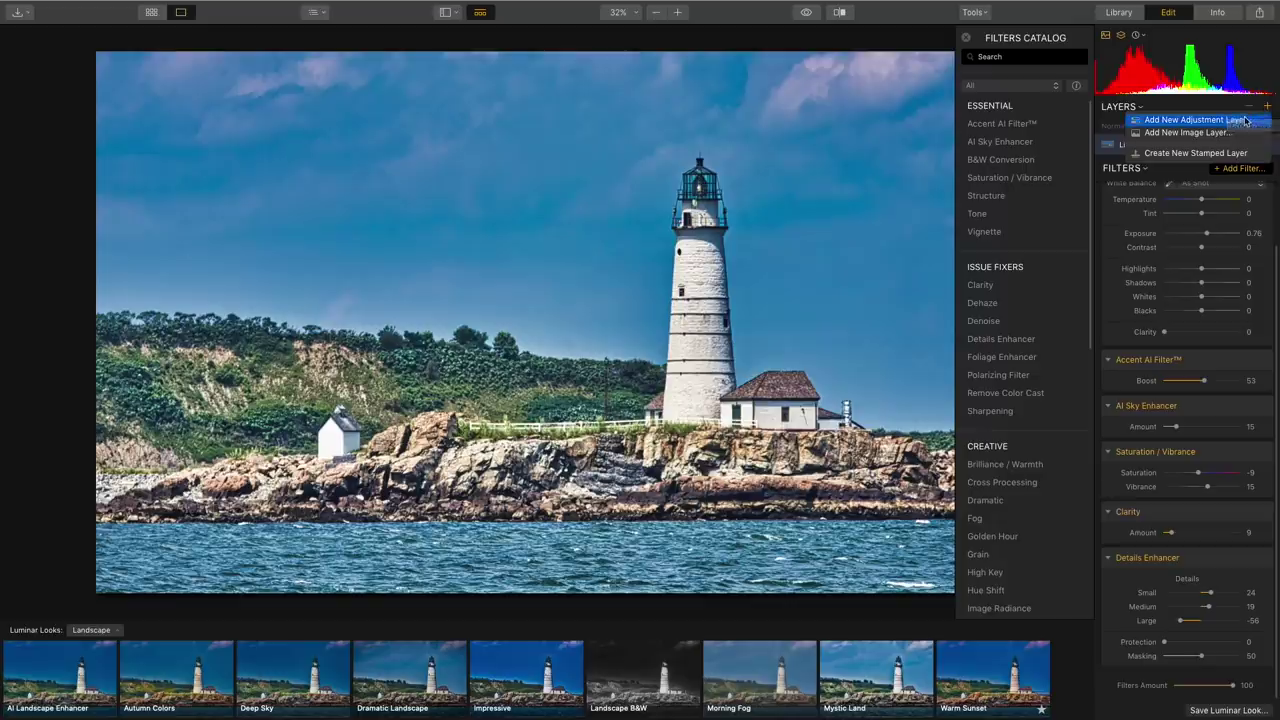
pyautogui.click(1240, 121)
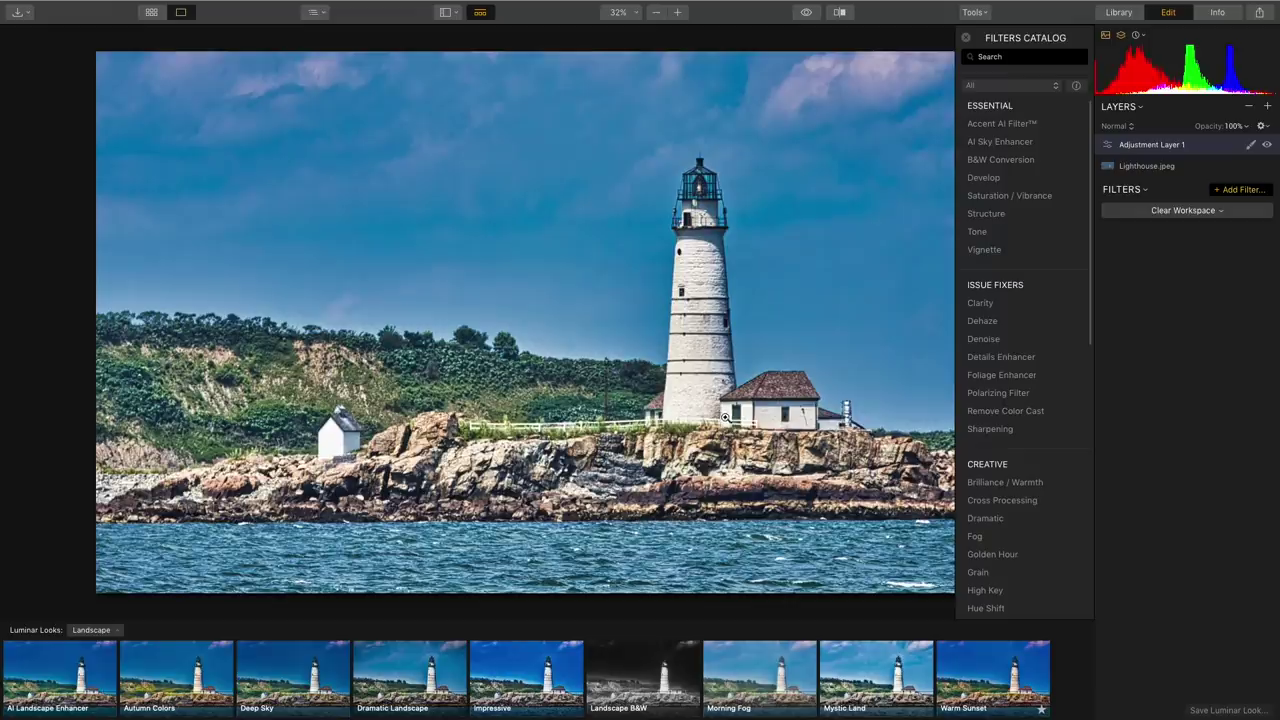
pyautogui.click(649, 679)
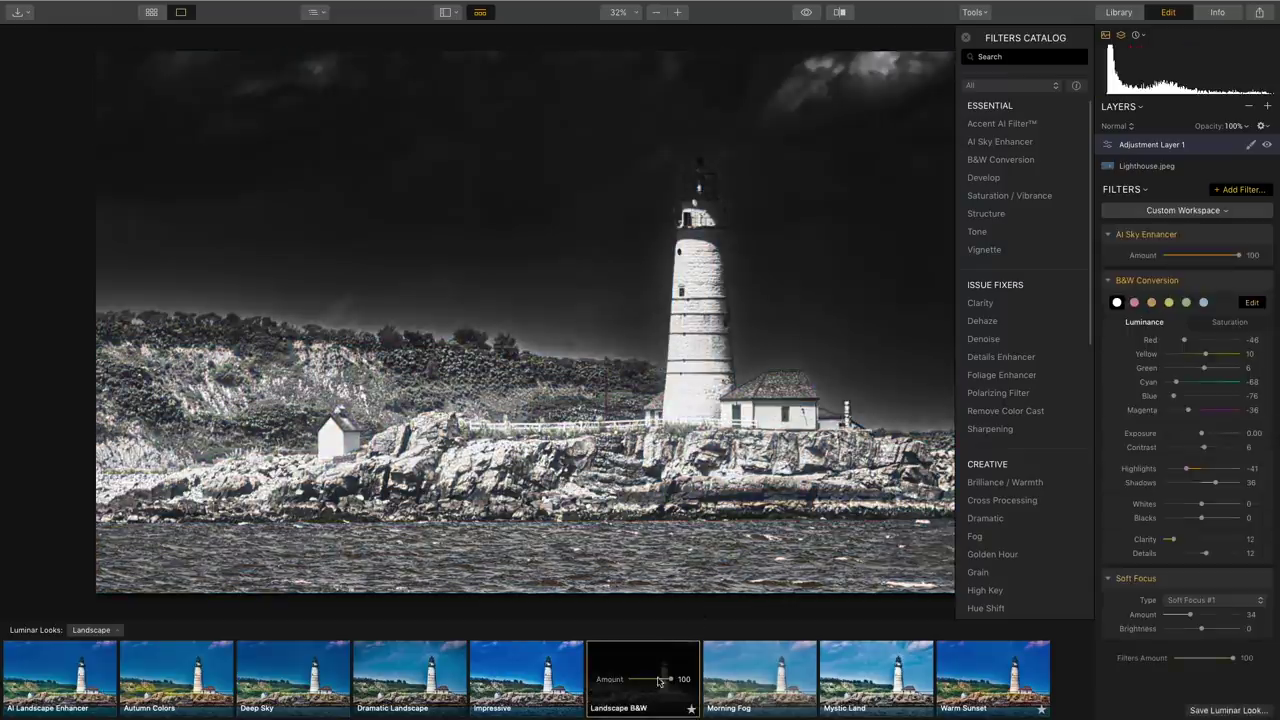
# Try the red, orange, yellow, green and blue color presets of the B&W Conversion filter.
pyautogui.click(1136, 305)
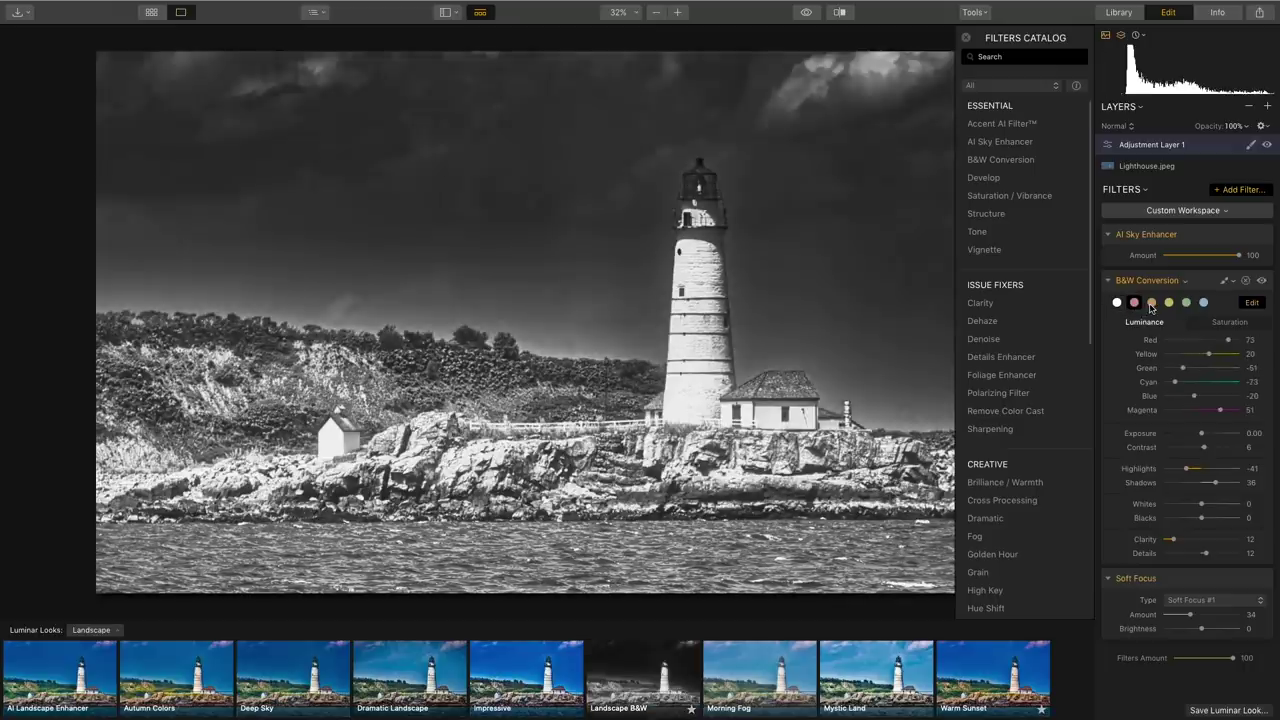
pyautogui.click(1152, 305)
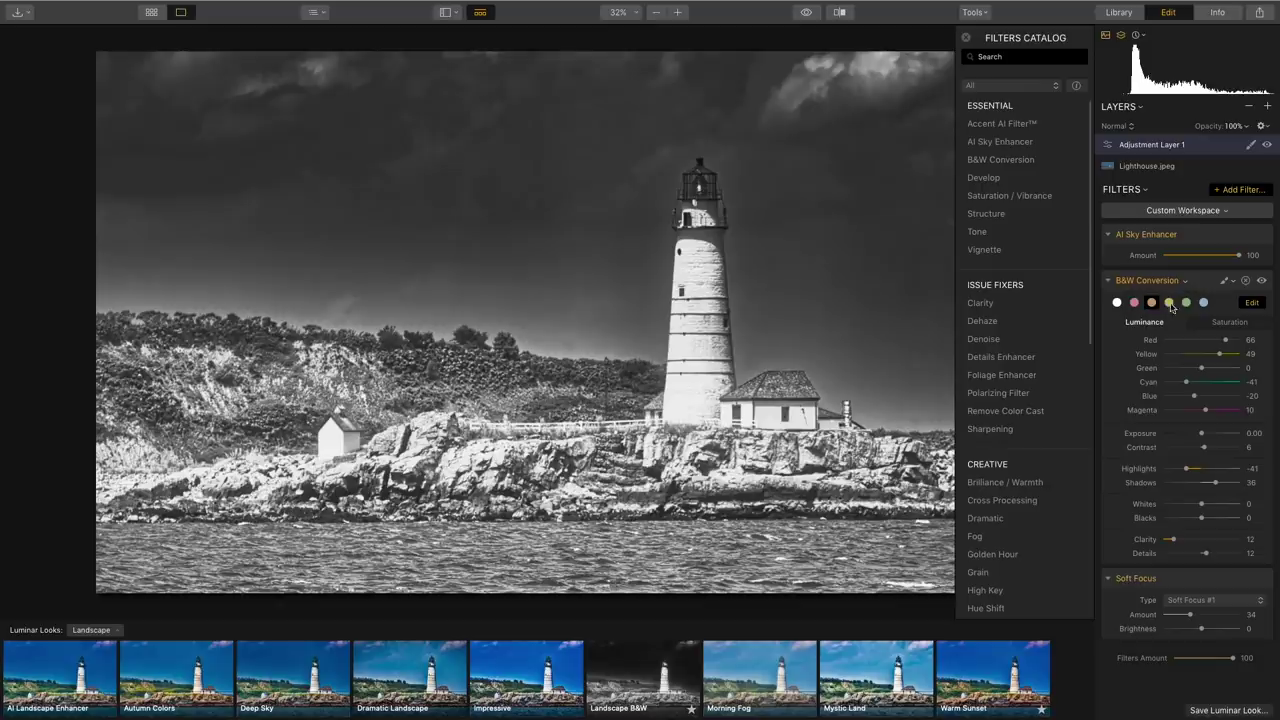
pyautogui.click(1169, 303)
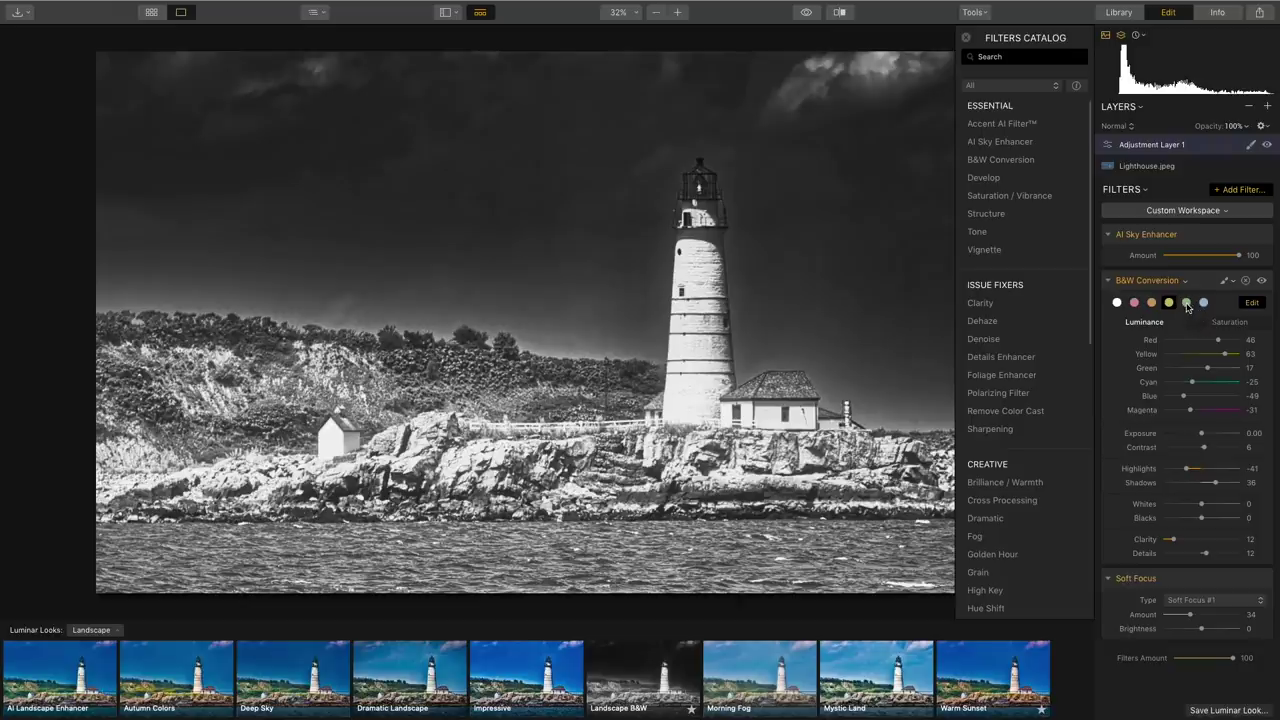
pyautogui.click(1186, 303)
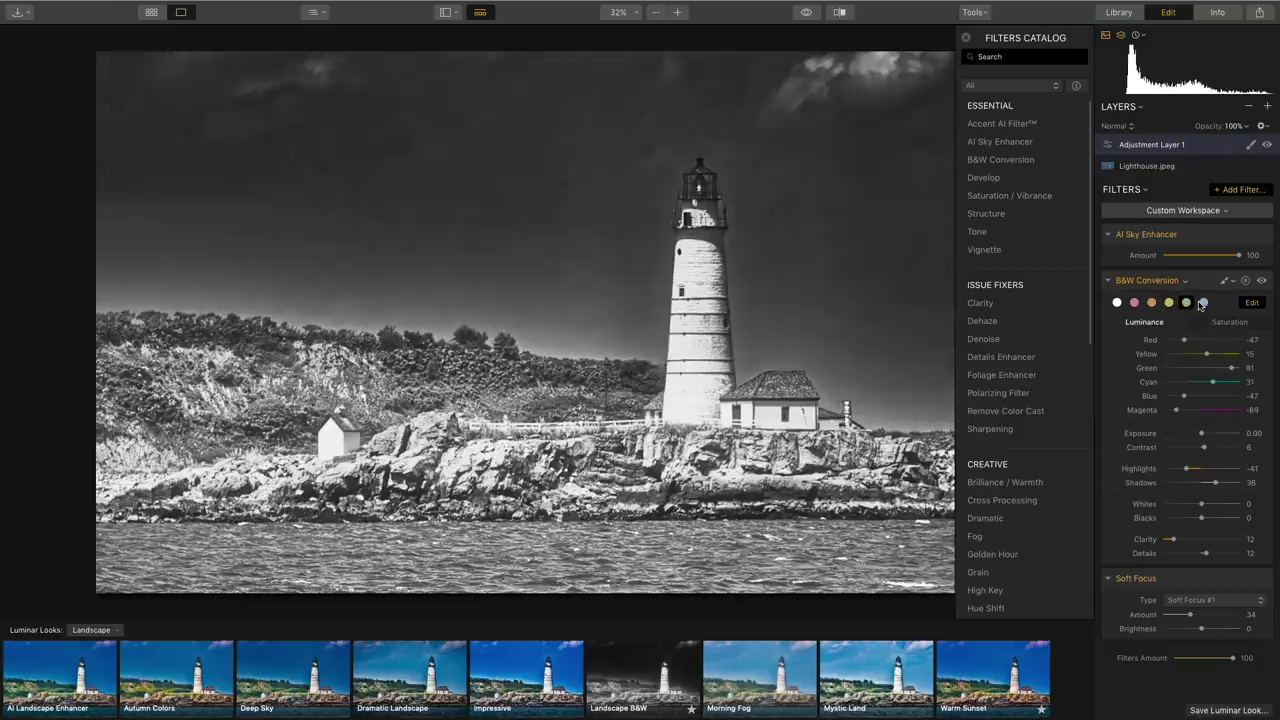
pyautogui.click(1203, 305)
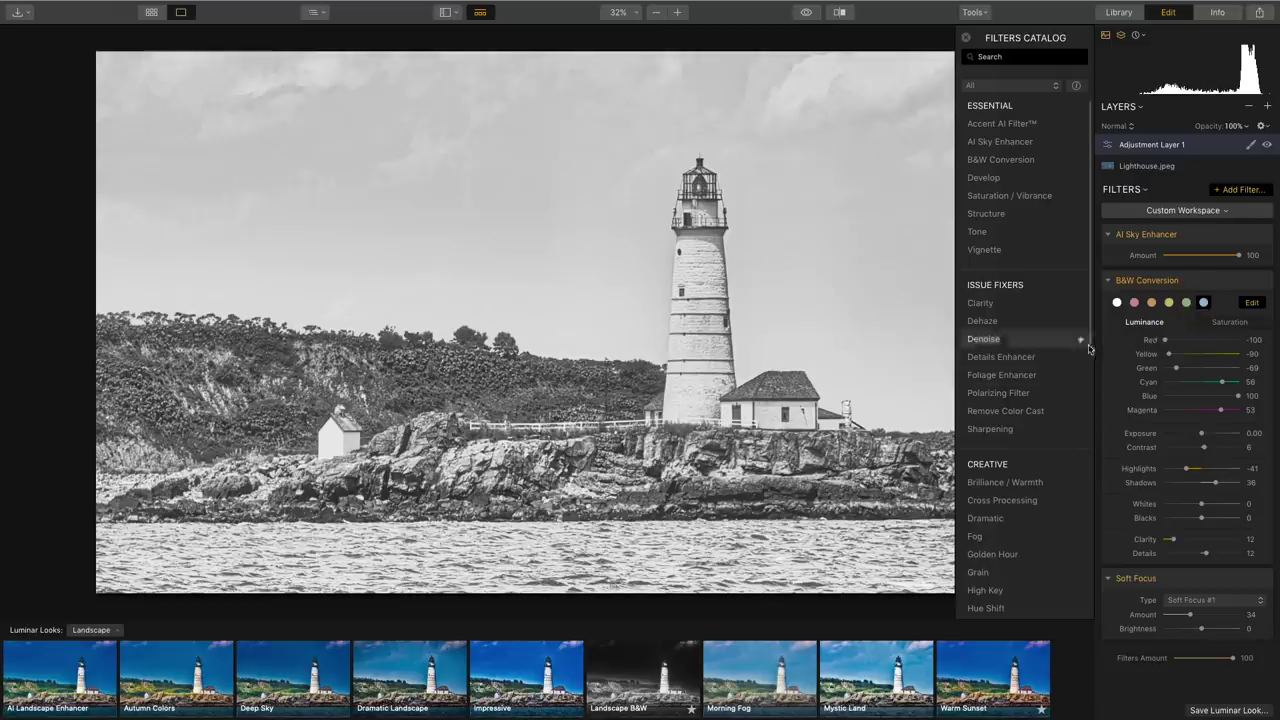
# Apply the orange preset of the B&W Conversion filter and set its luminance to Red -52 and Blue 43.
pyautogui.click(1151, 304)
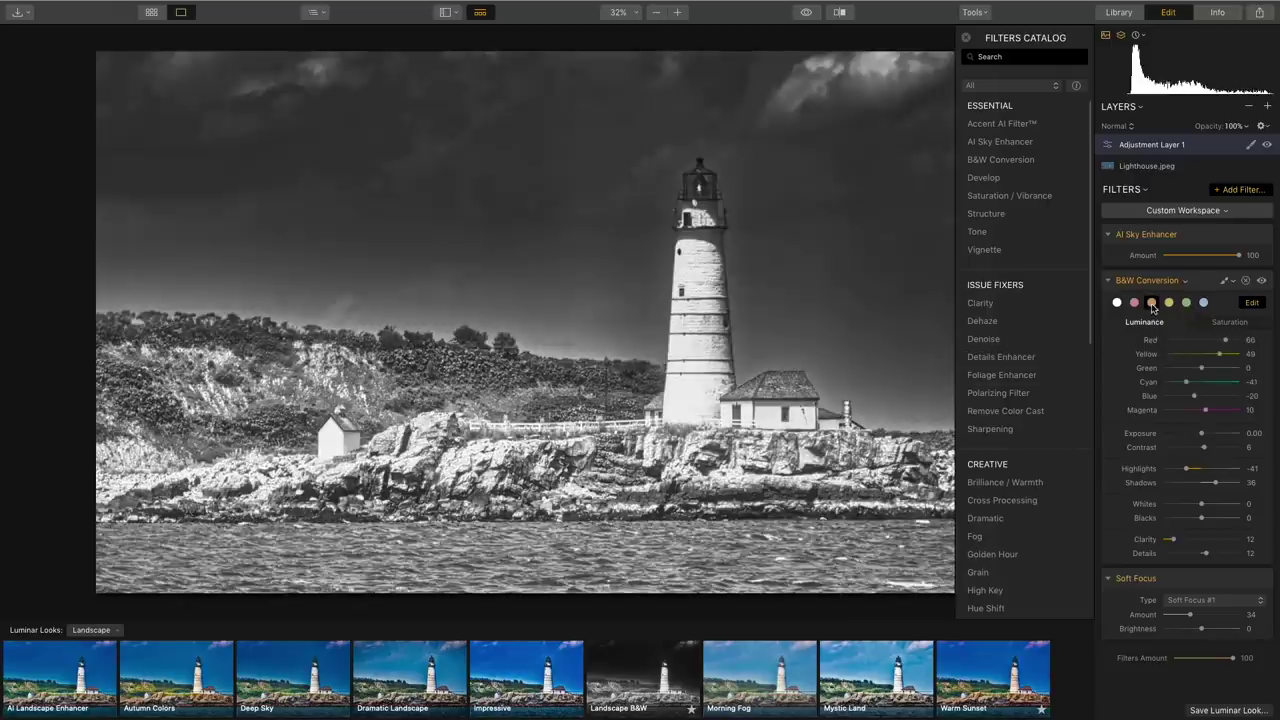
pyautogui.moveTo(1225, 342); pyautogui.dragTo(1182, 341)
pyautogui.moveTo(1190, 397); pyautogui.dragTo(1219, 404)
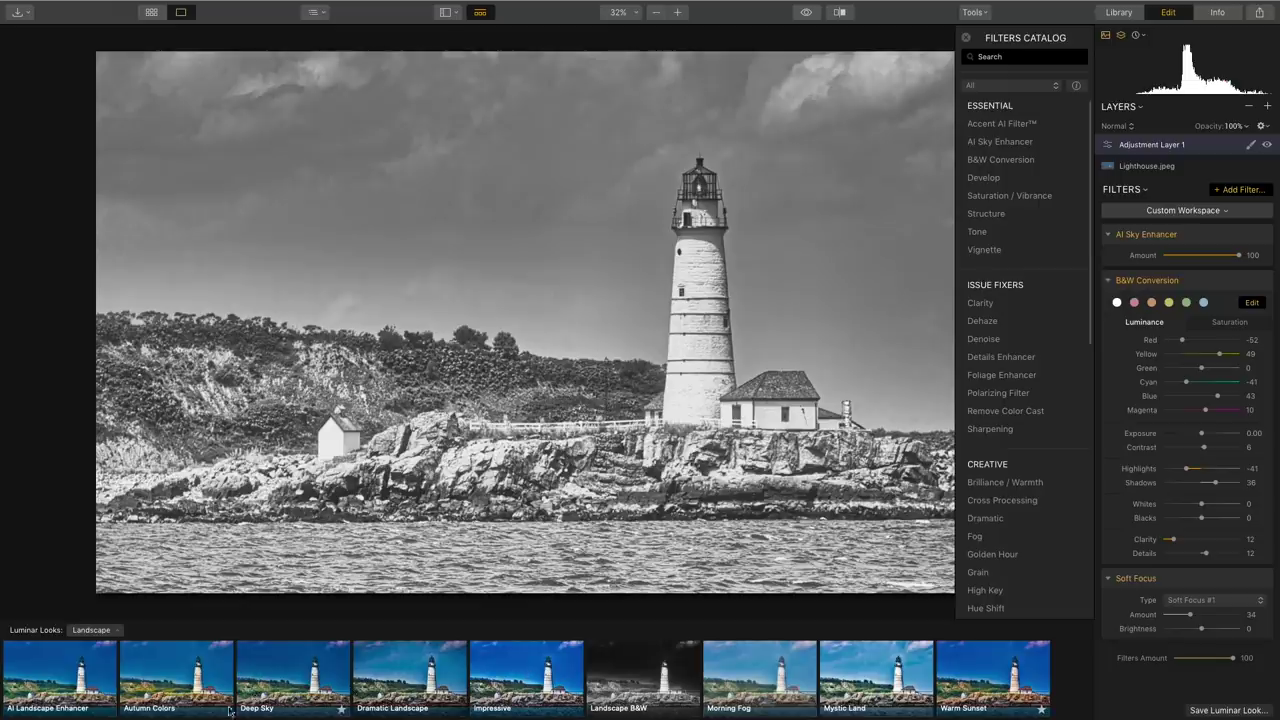
# Rename the adjustment layer as "black and white style", toggle its visibility to compare, and leave it hidden.
pyautogui.click(1267, 146)
pyautogui.click(1267, 146)
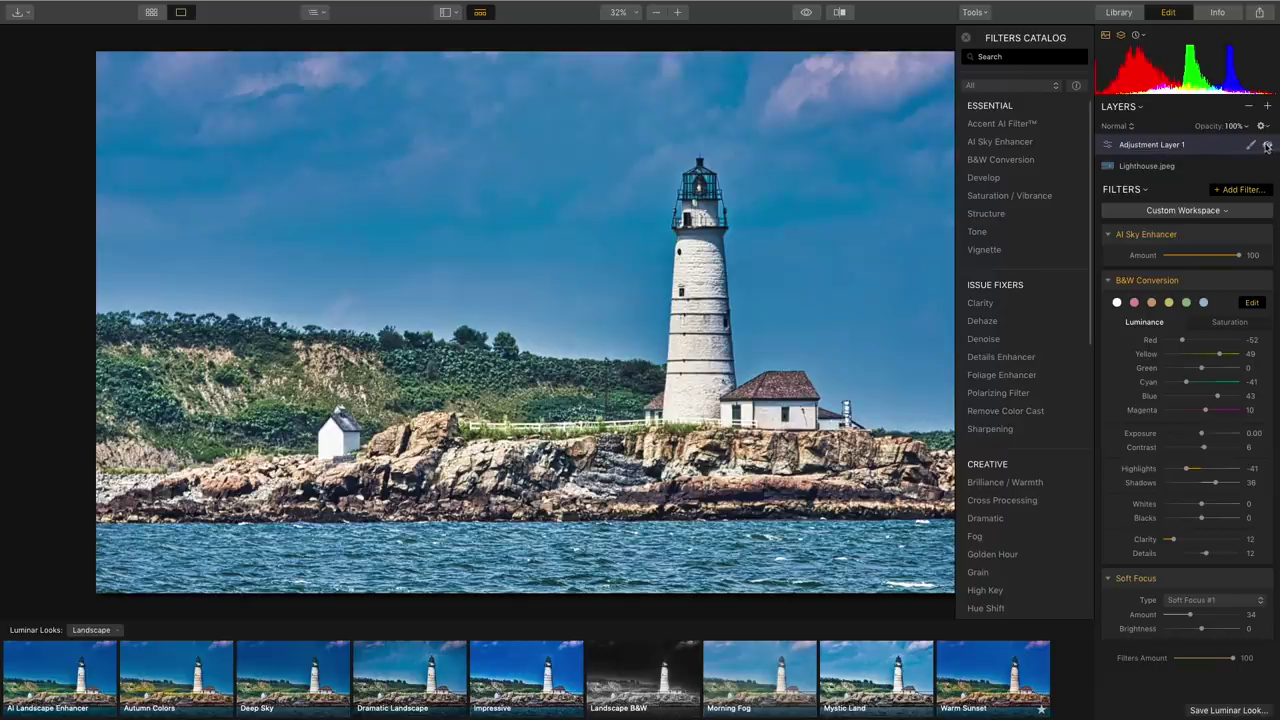
pyautogui.rightClick(1139, 146)
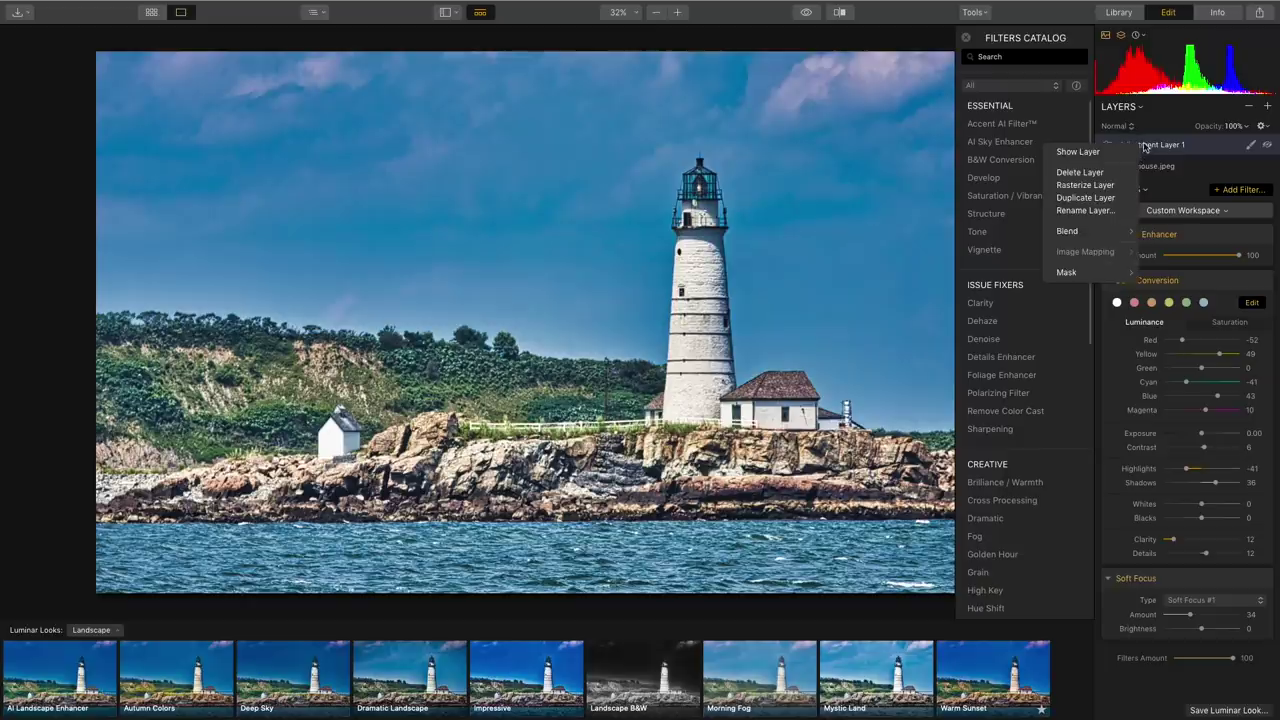
pyautogui.click(1103, 211)
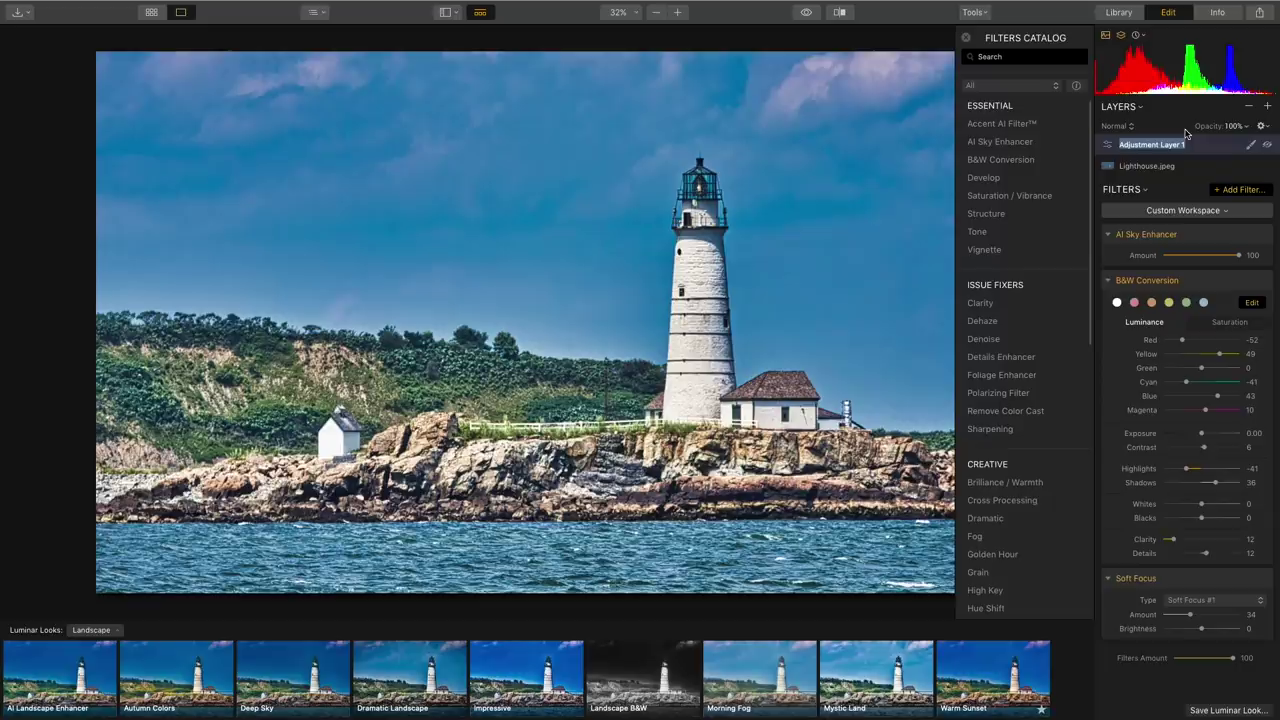
pyautogui.write('black and white style')
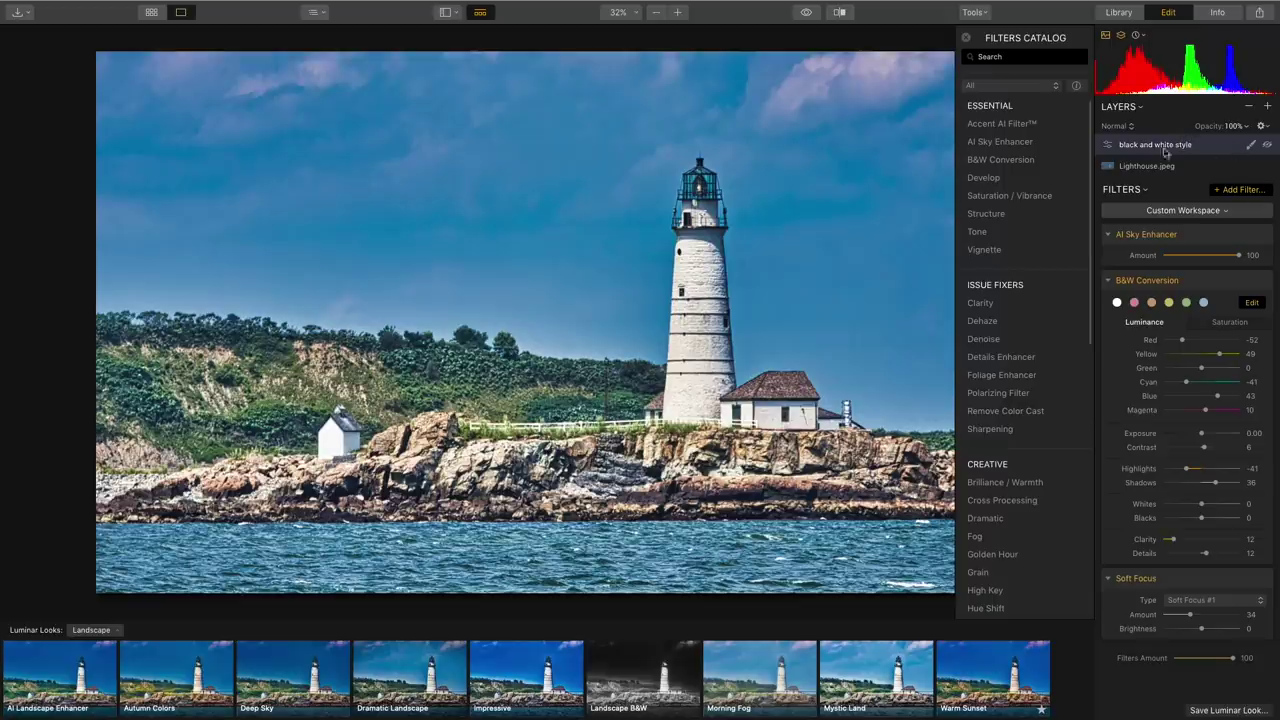
pyautogui.click(1267, 146)
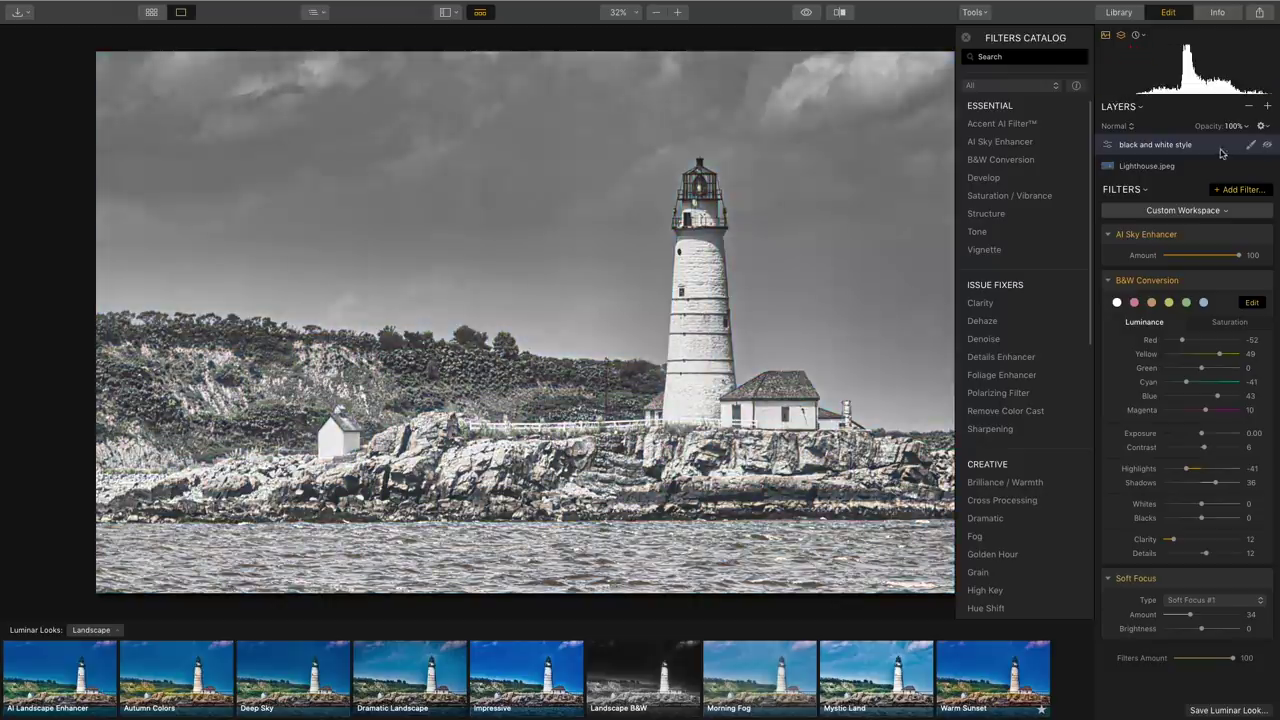
pyautogui.click(1267, 145)
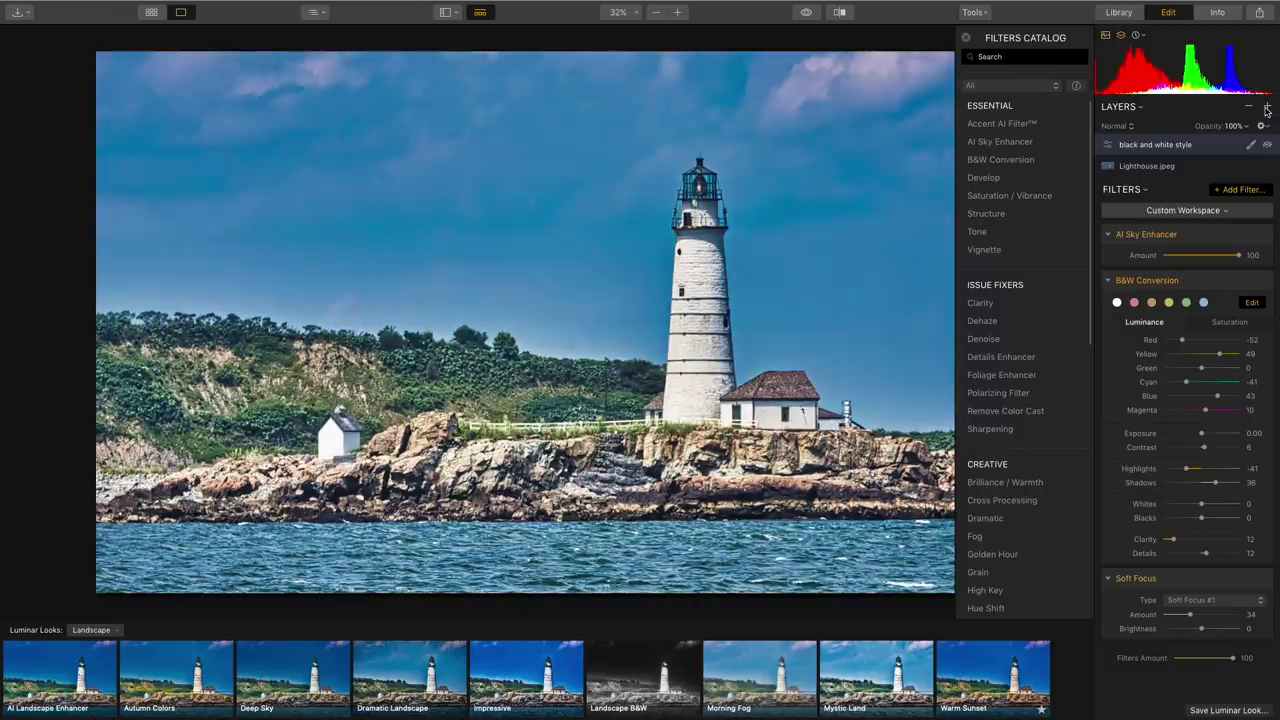
# Add a second adjustment layer on top and switch the Luminar Looks to the Dramatic collection.
pyautogui.click(1267, 110)
pyautogui.click(1175, 118)
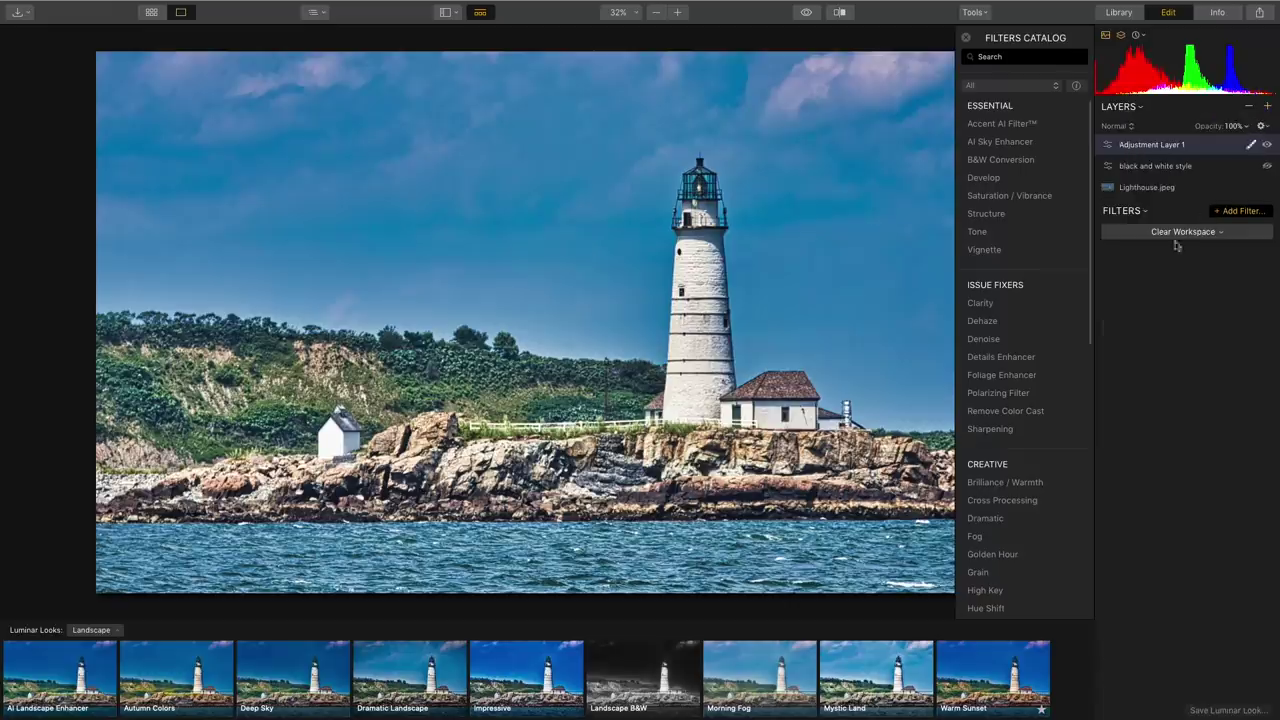
pyautogui.click(110, 632)
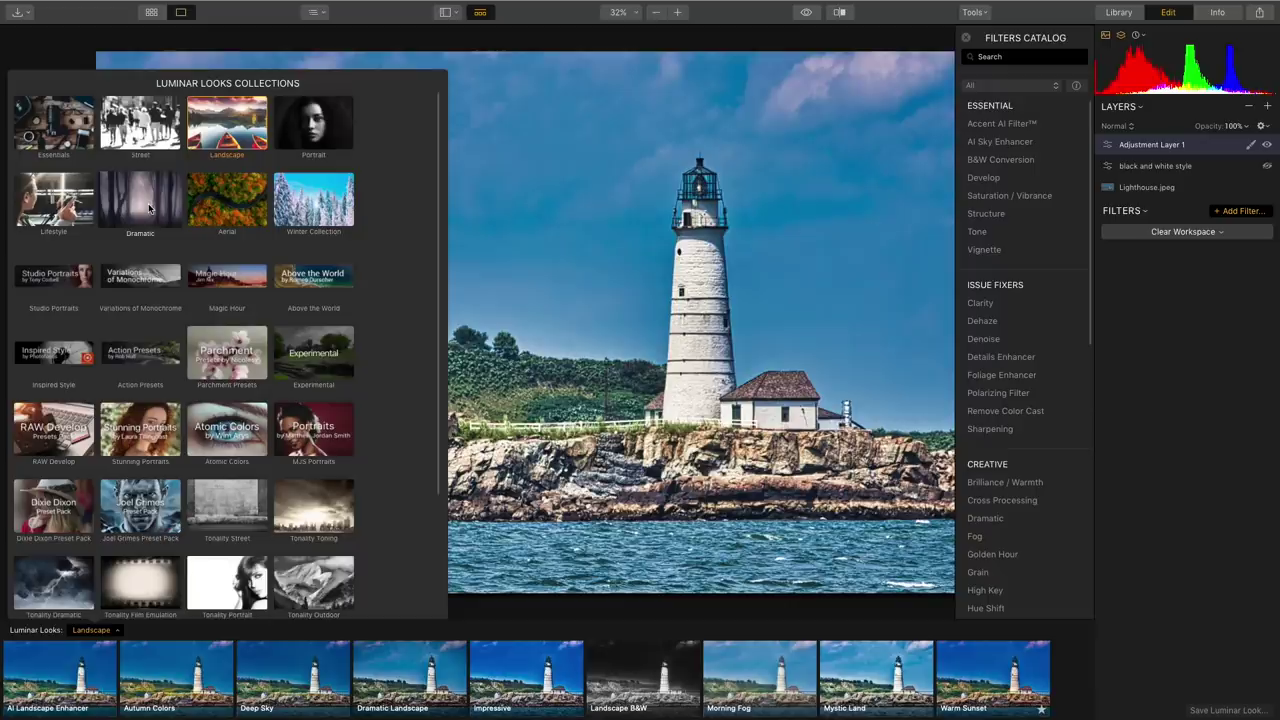
pyautogui.click(148, 206)
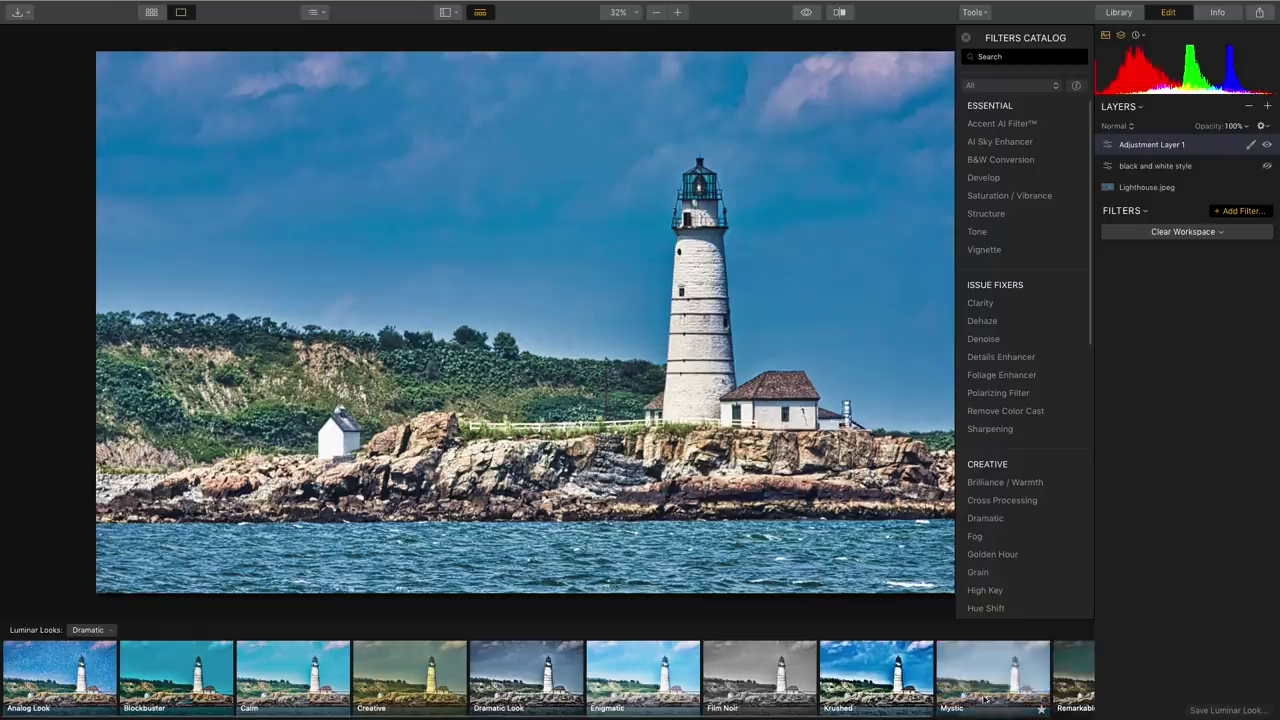
# Try the Mystic and Krushed looks, apply Film Noir to the new adjustment layer, and hide that layer.
pyautogui.click(986, 689)
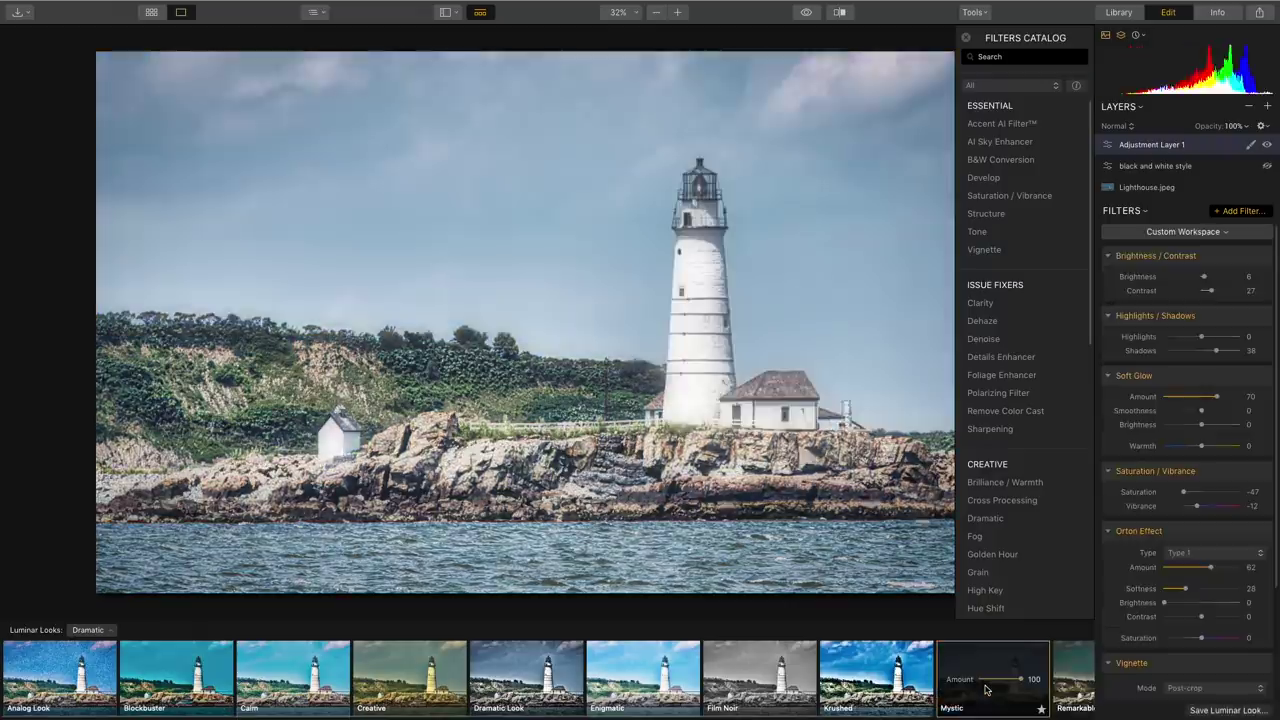
pyautogui.click(890, 681)
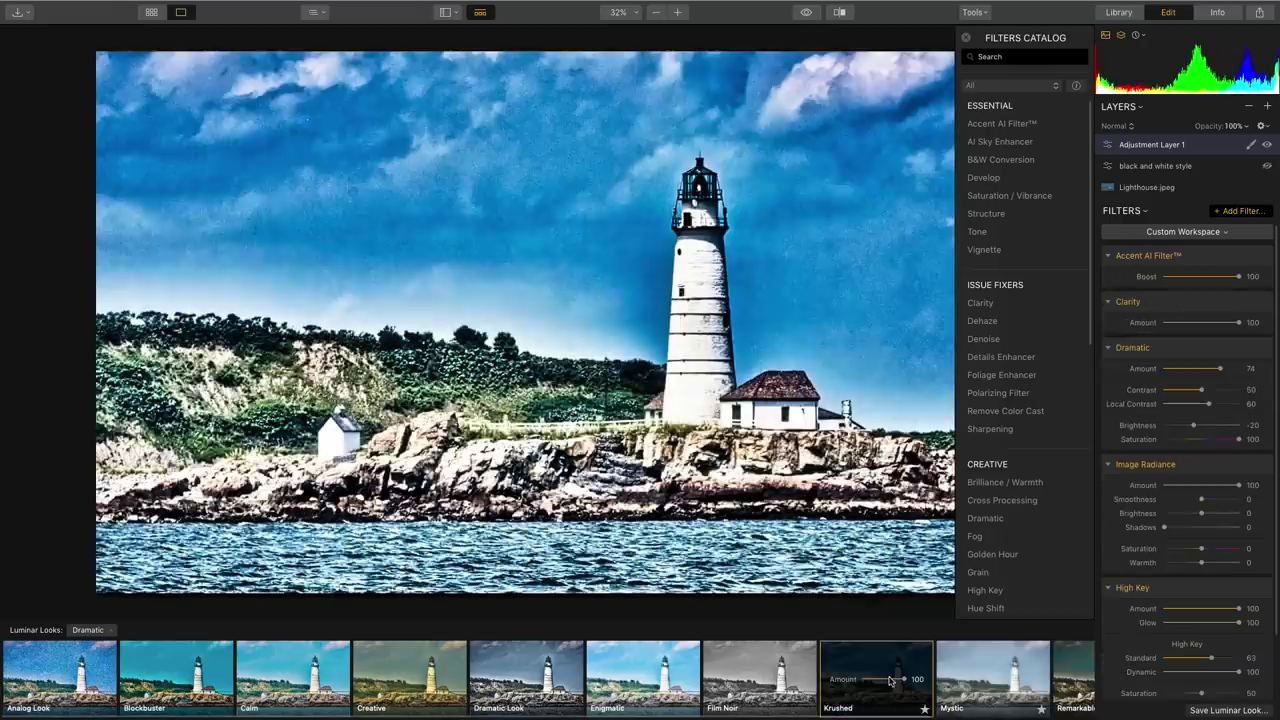
pyautogui.click(761, 680)
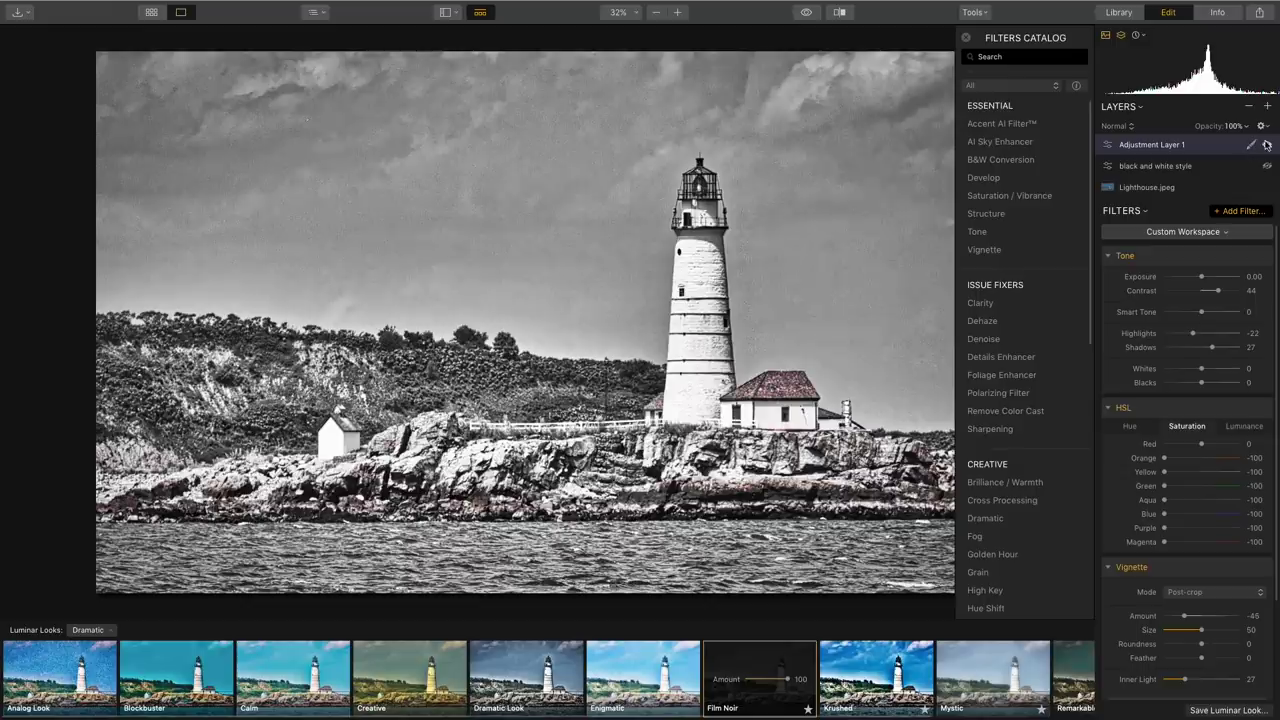
pyautogui.click(1266, 145)
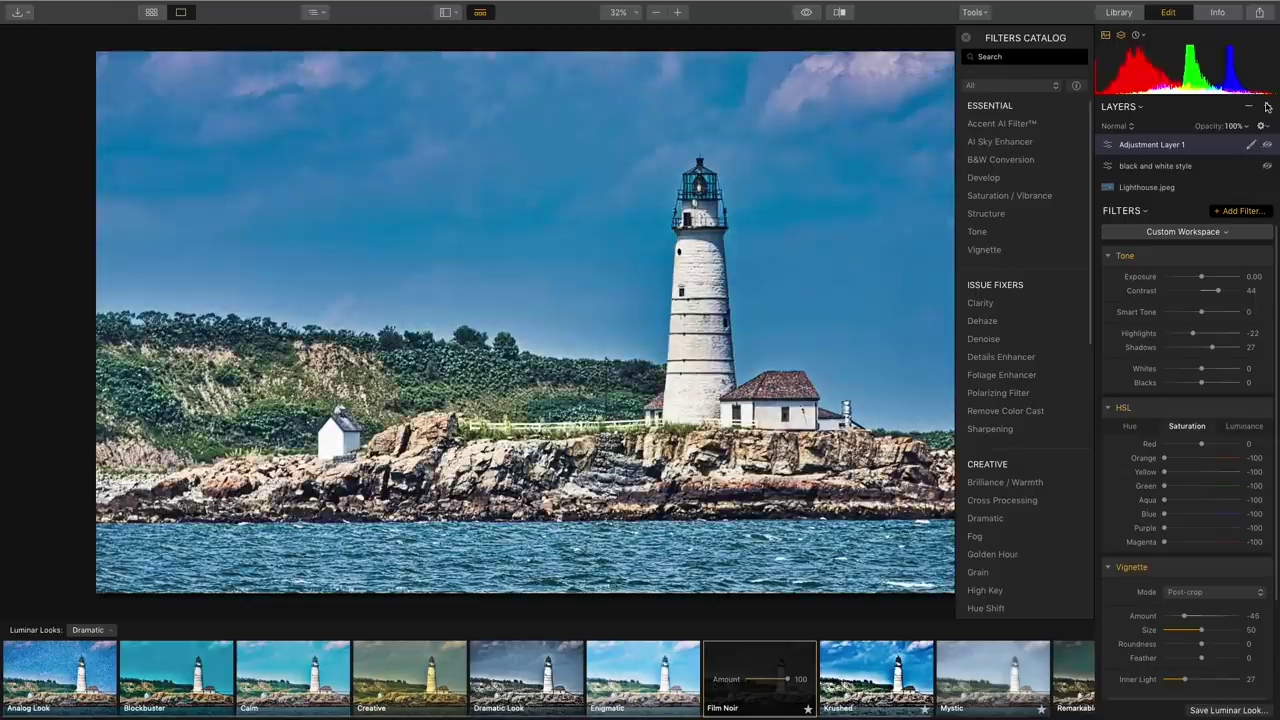
# Add a third adjustment layer on top and give it a Golden Hour filter with Amount 80.
pyautogui.click(1266, 106)
pyautogui.click(1249, 119)
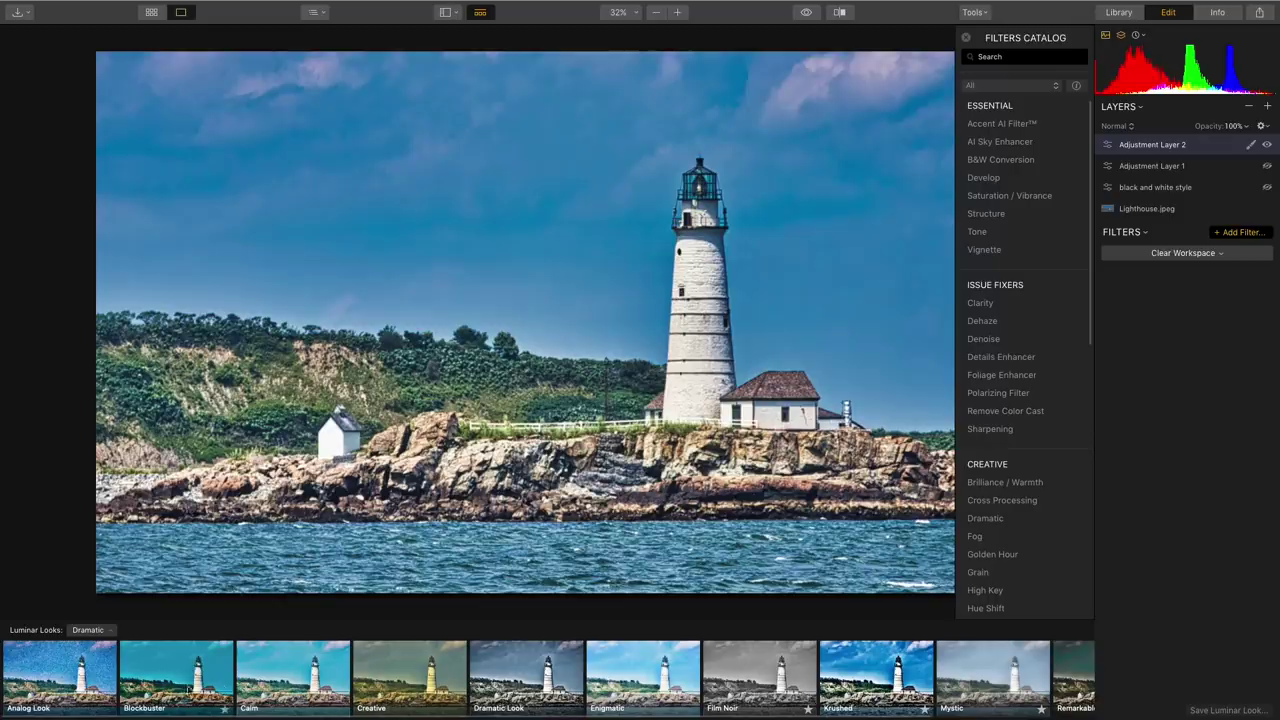
pyautogui.click(1066, 689)
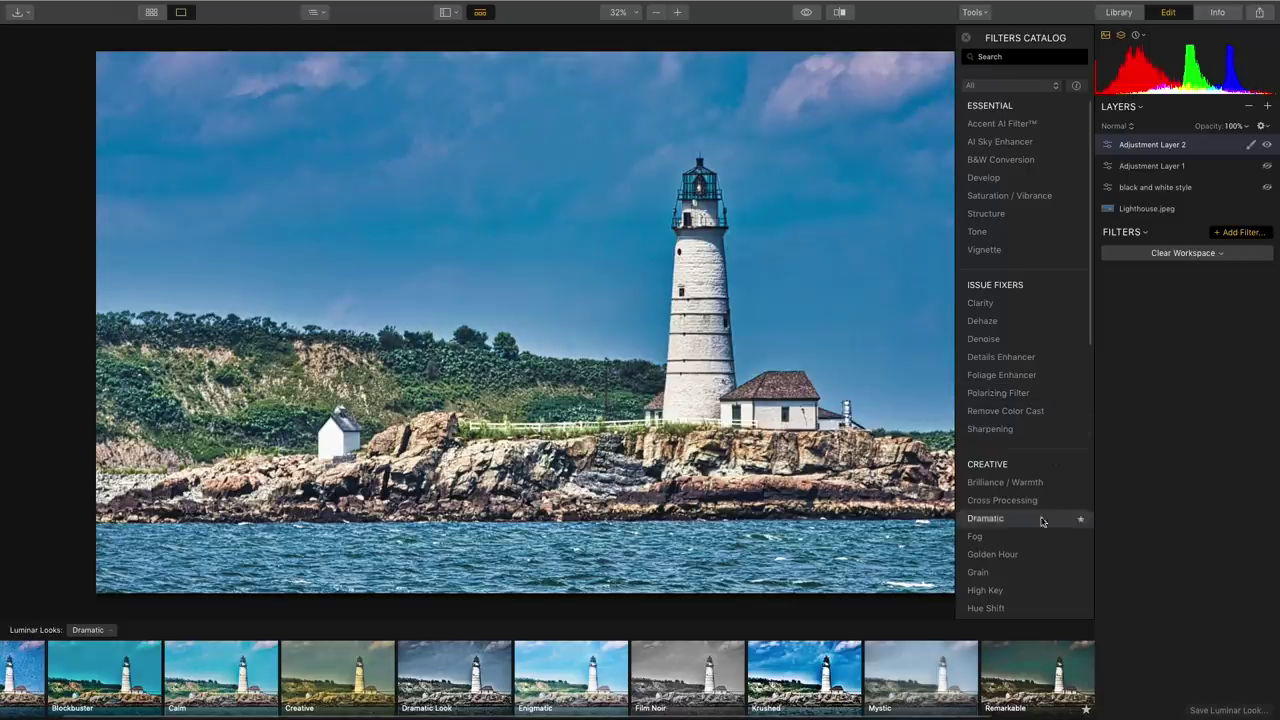
pyautogui.scroll(-1, 1015, 545)
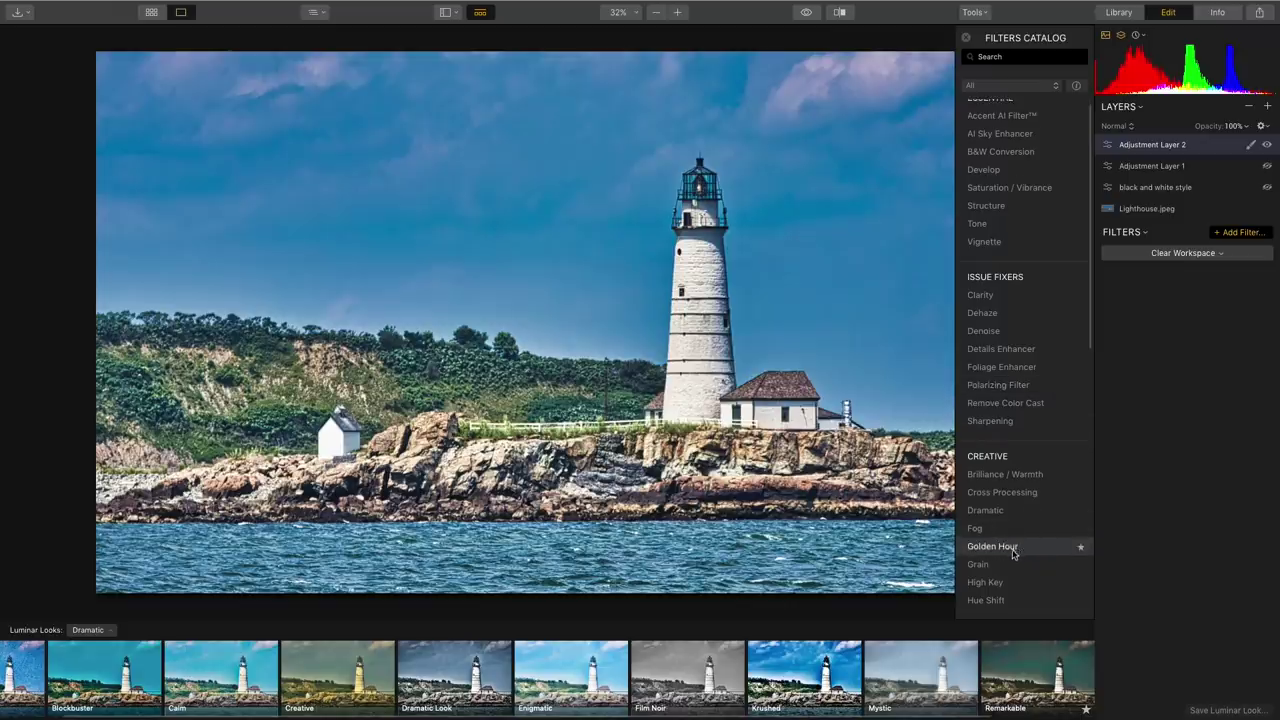
pyautogui.click(1013, 548)
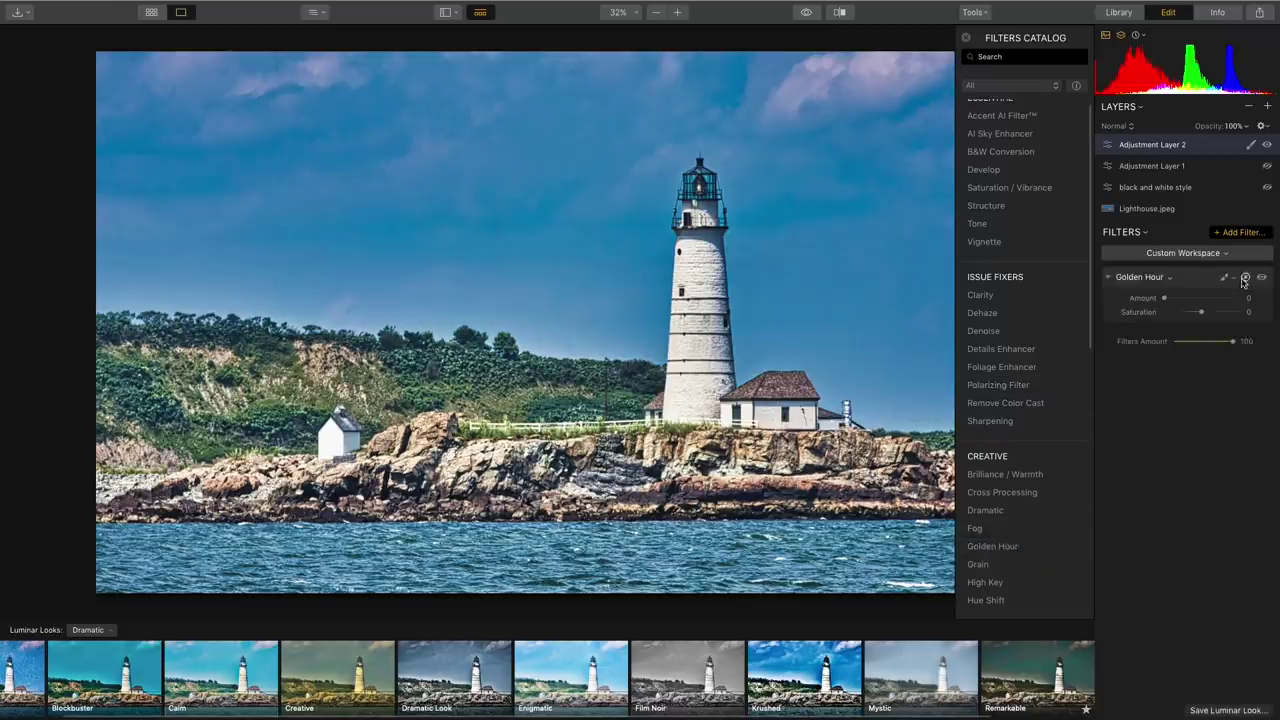
pyautogui.moveTo(1166, 298); pyautogui.dragTo(1224, 286)
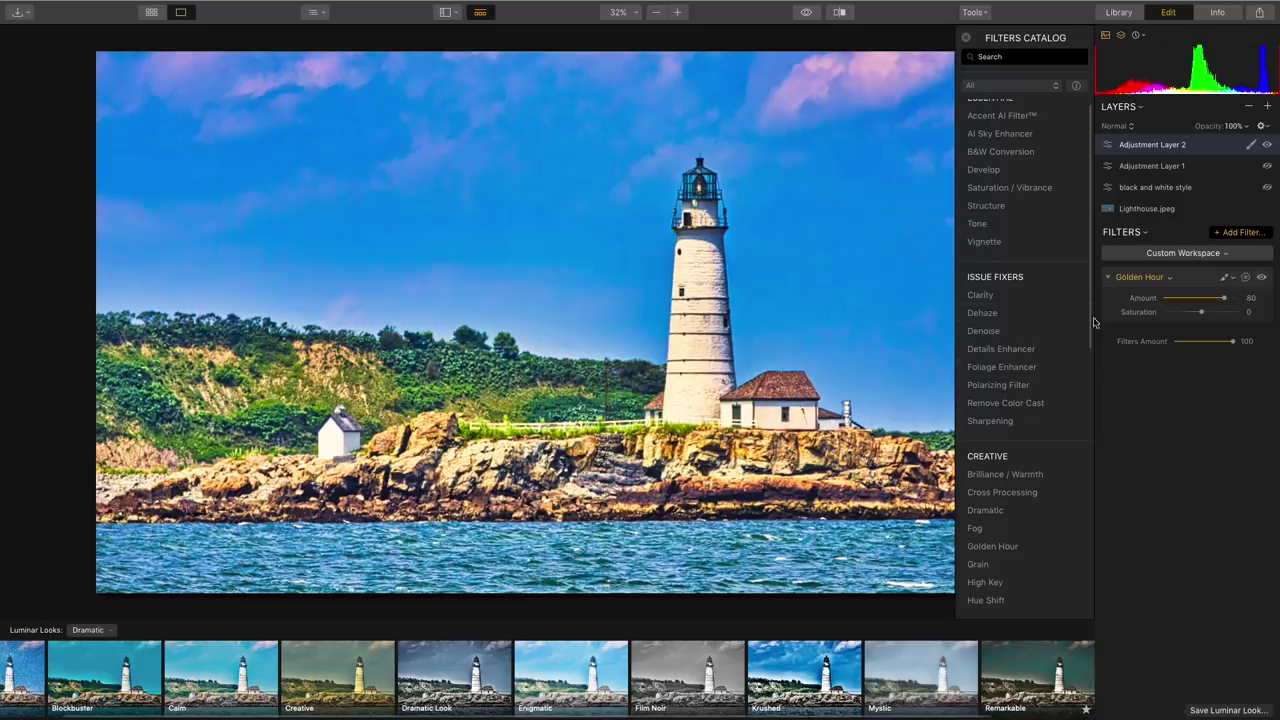
# Add a Foliage Enhancer filter with Amount 58 and Hue -67, and preview the photo without it.
pyautogui.click(1014, 370)
pyautogui.moveTo(1164, 358); pyautogui.dragTo(1197, 360)
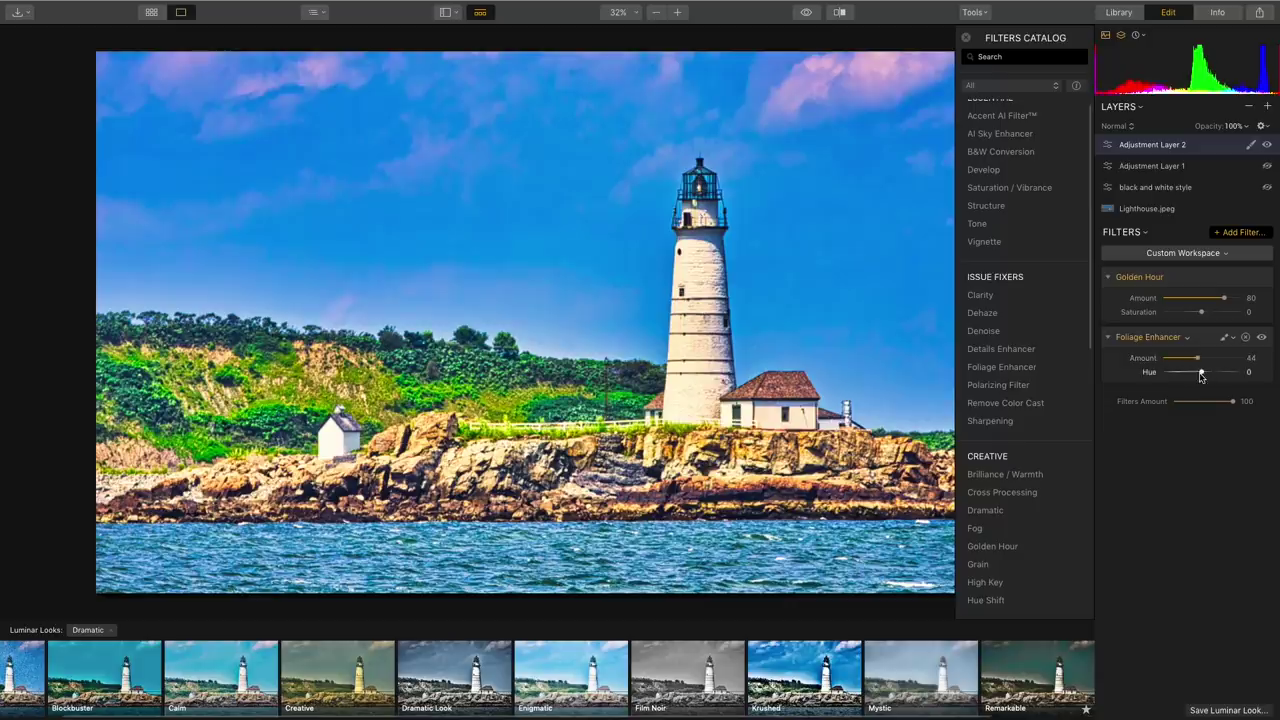
pyautogui.moveTo(1202, 375)
pyautogui.mouseDown()
pyautogui.moveTo(1169, 374)
pyautogui.moveTo(1207, 359)
pyautogui.mouseUp()
pyautogui.click(1262, 339)
pyautogui.click(1262, 339)
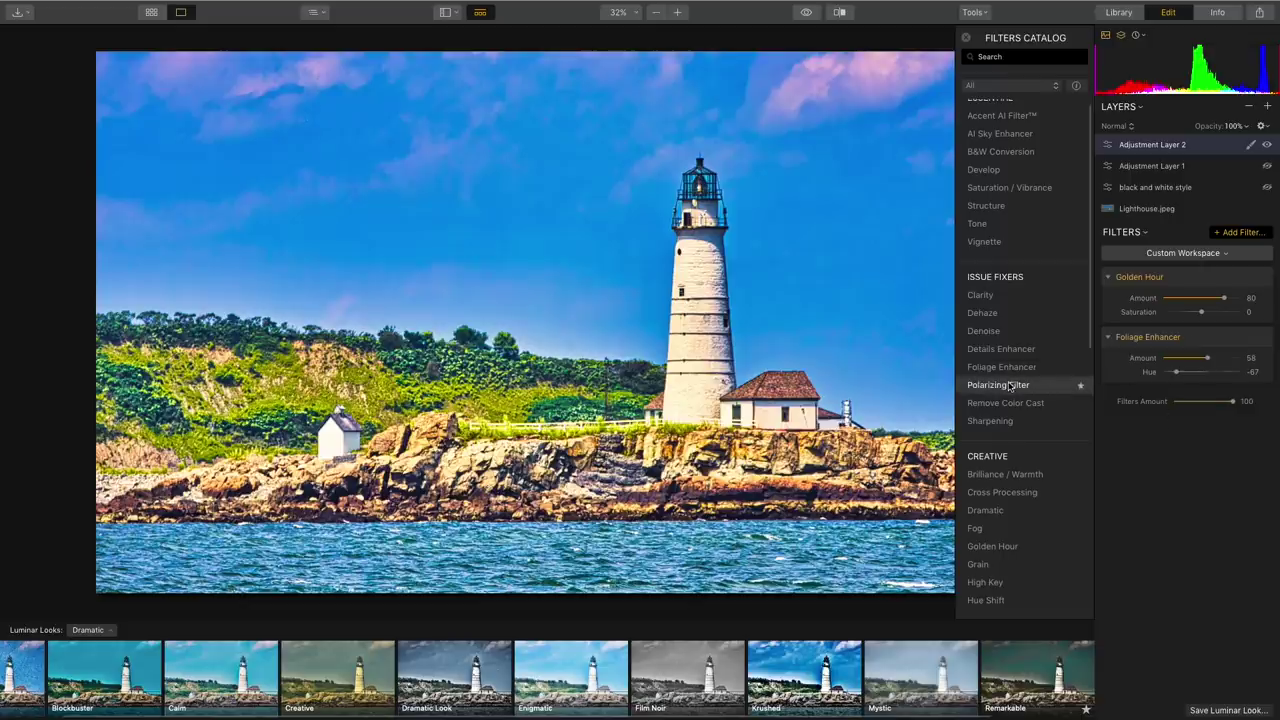
# Add an Orton Effect filter with Amount 67, Softness 100, Contrast -28 and Saturation -30.
pyautogui.scroll(-1, 1001, 505)
pyautogui.scroll(-1, 1001, 509)
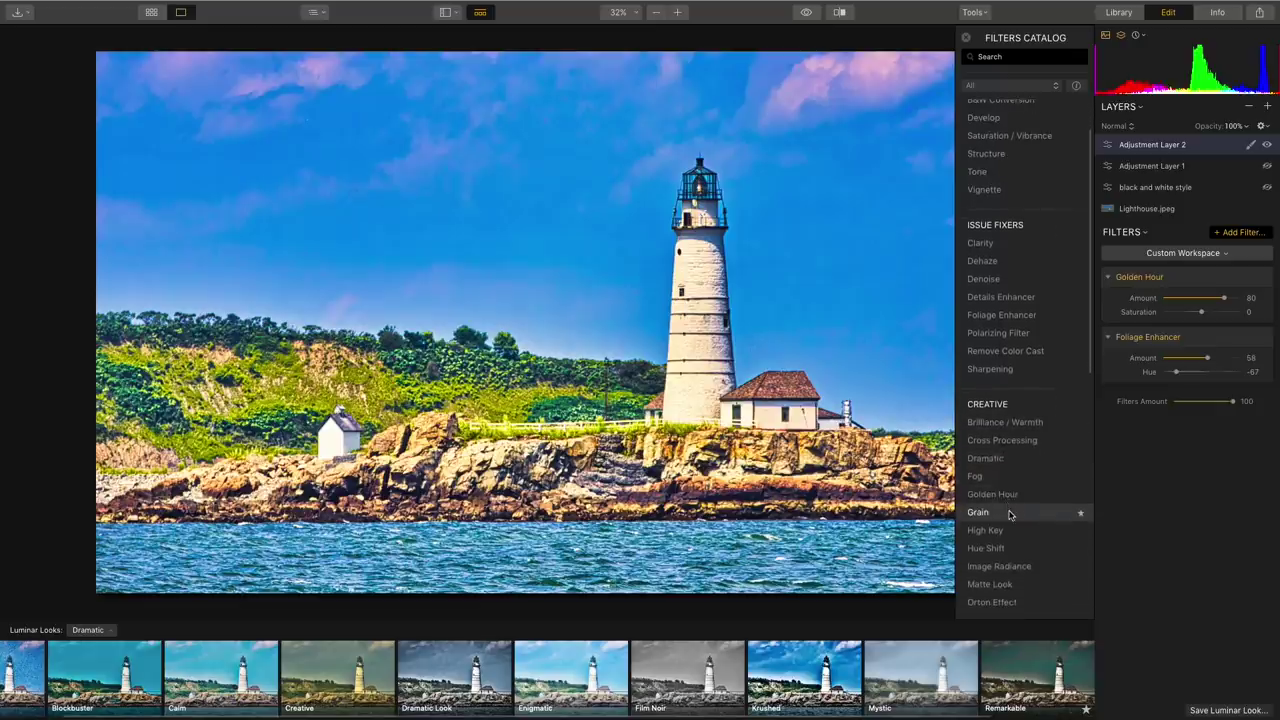
pyautogui.scroll(1, 1016, 410)
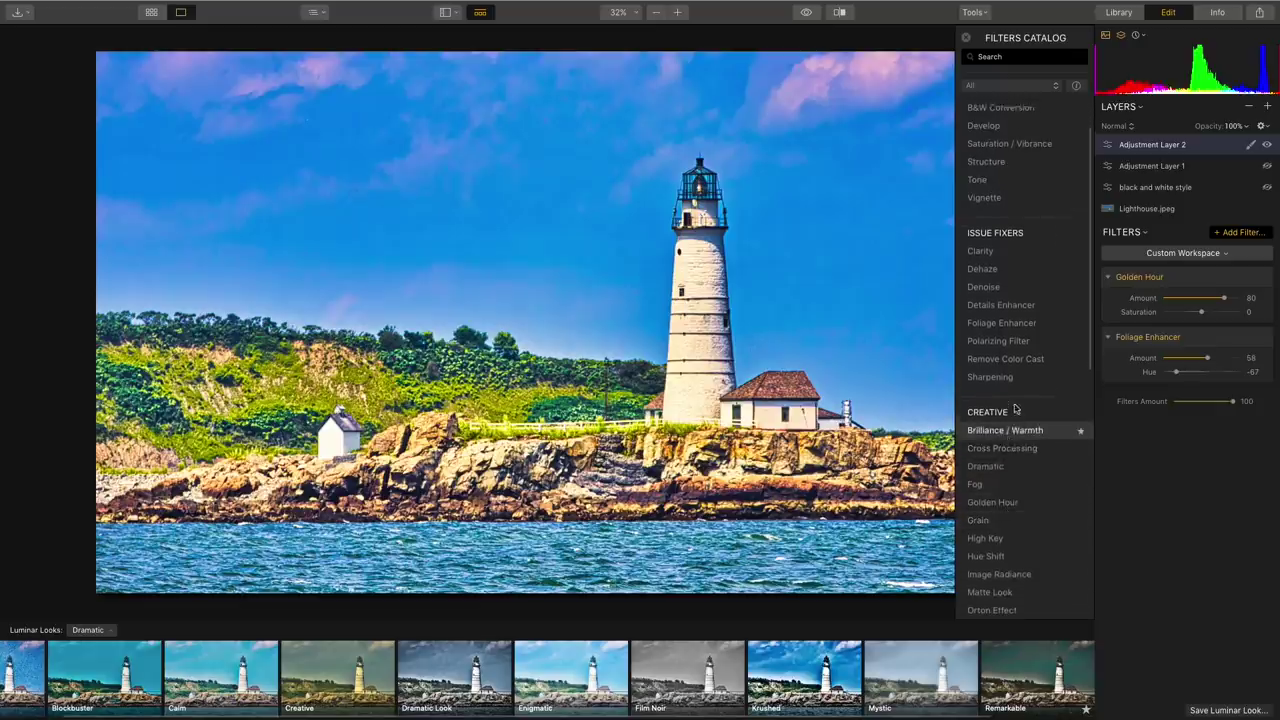
pyautogui.scroll(2, 1016, 408)
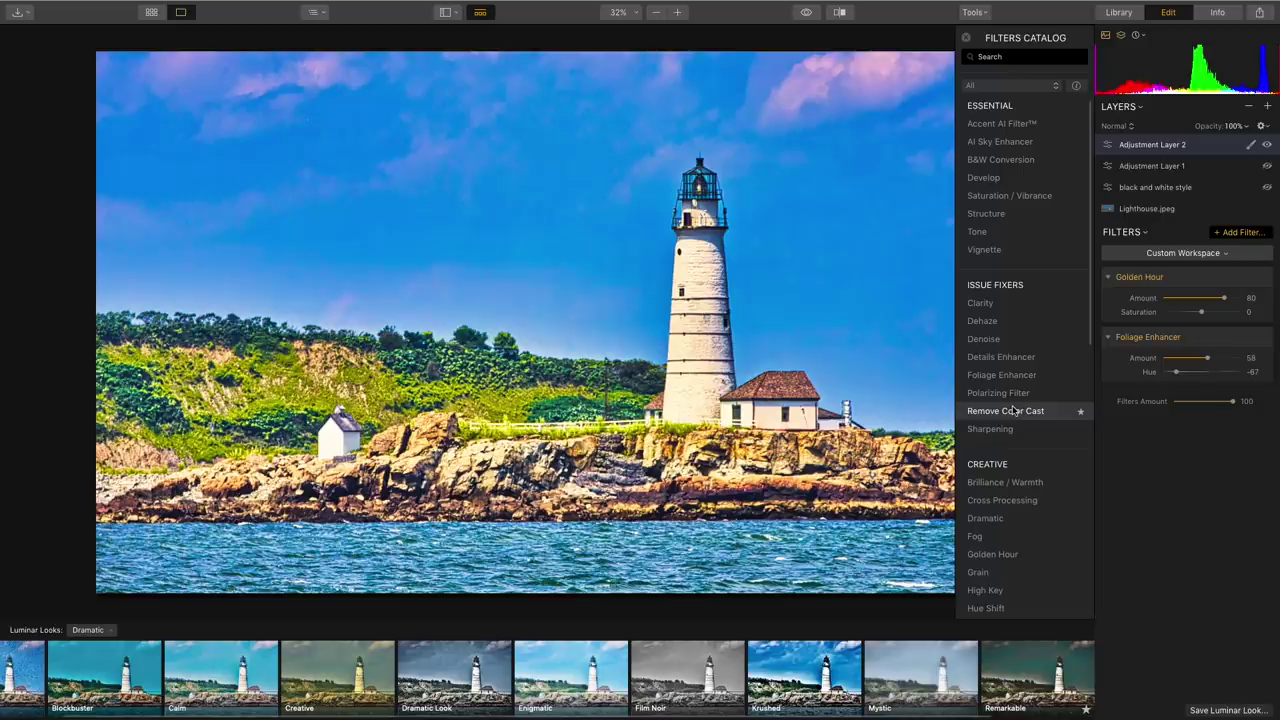
pyautogui.scroll(-10, 1003, 492)
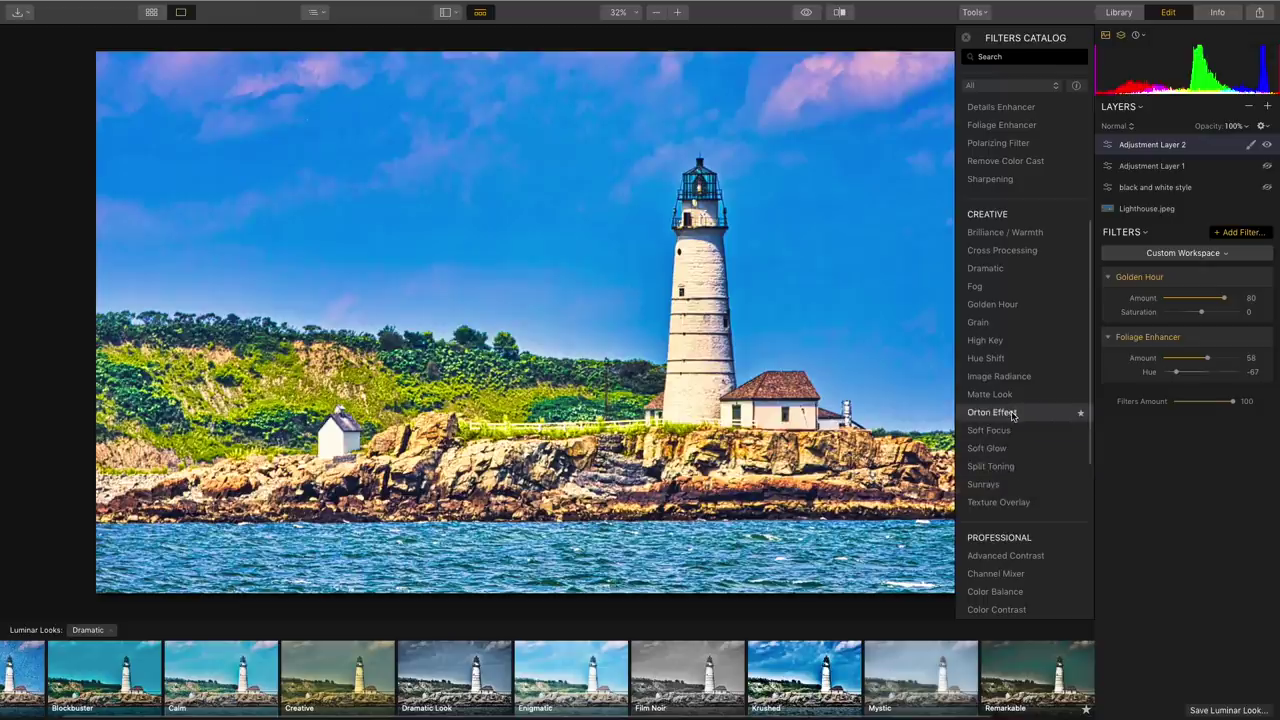
pyautogui.click(1013, 416)
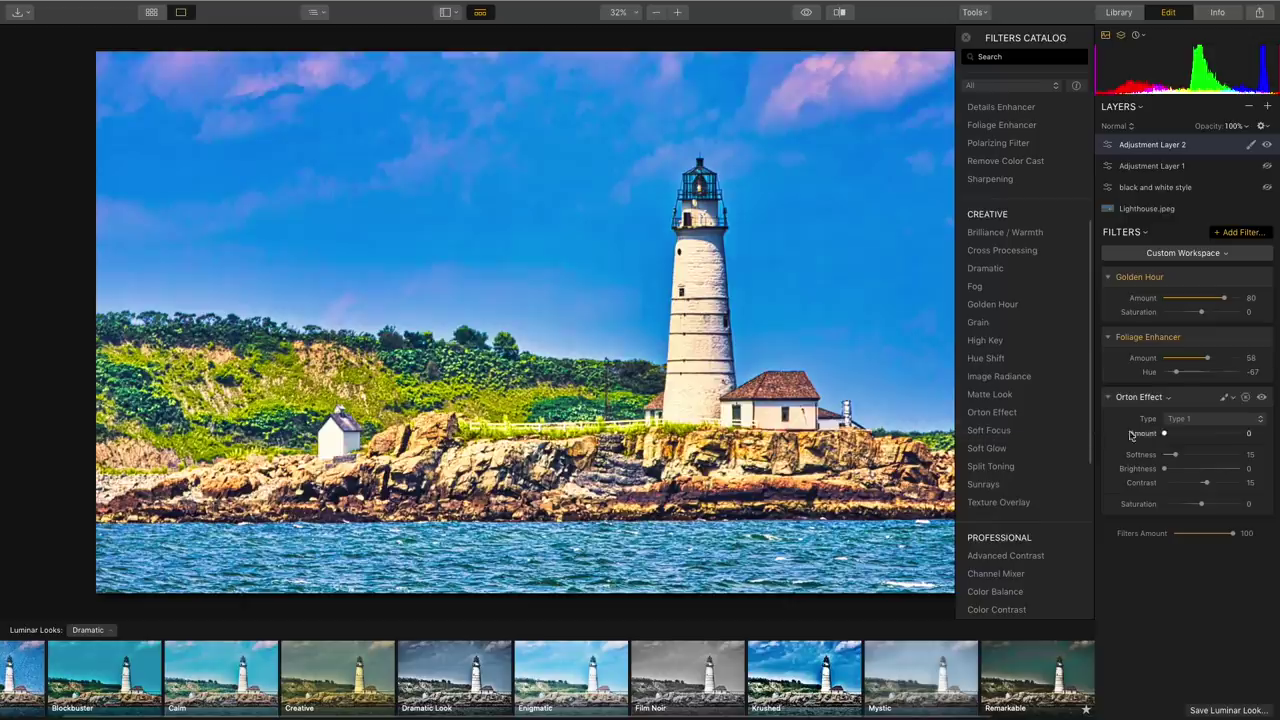
pyautogui.moveTo(1164, 434); pyautogui.dragTo(1189, 442)
pyautogui.moveTo(1184, 436); pyautogui.dragTo(1218, 438)
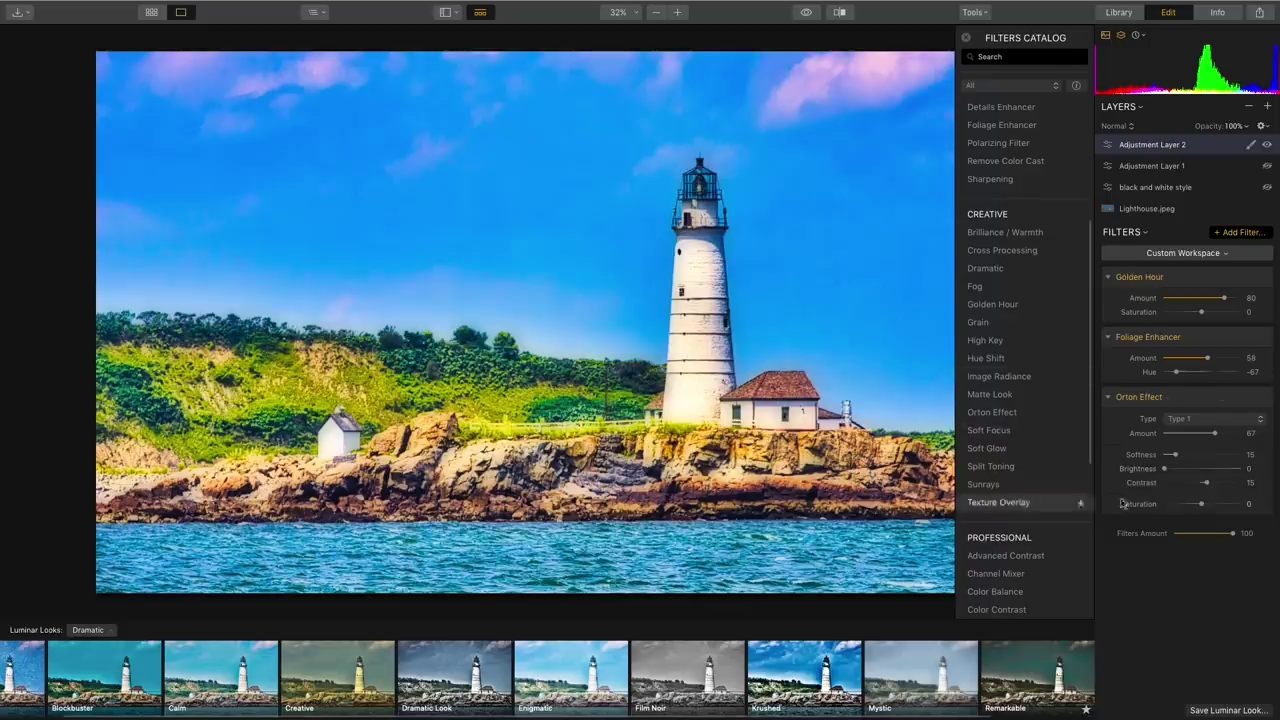
pyautogui.moveTo(1204, 506)
pyautogui.mouseDown()
pyautogui.moveTo(1183, 514)
pyautogui.moveTo(1185, 490)
pyautogui.moveTo(1214, 491)
pyautogui.moveTo(1191, 485)
pyautogui.mouseUp()
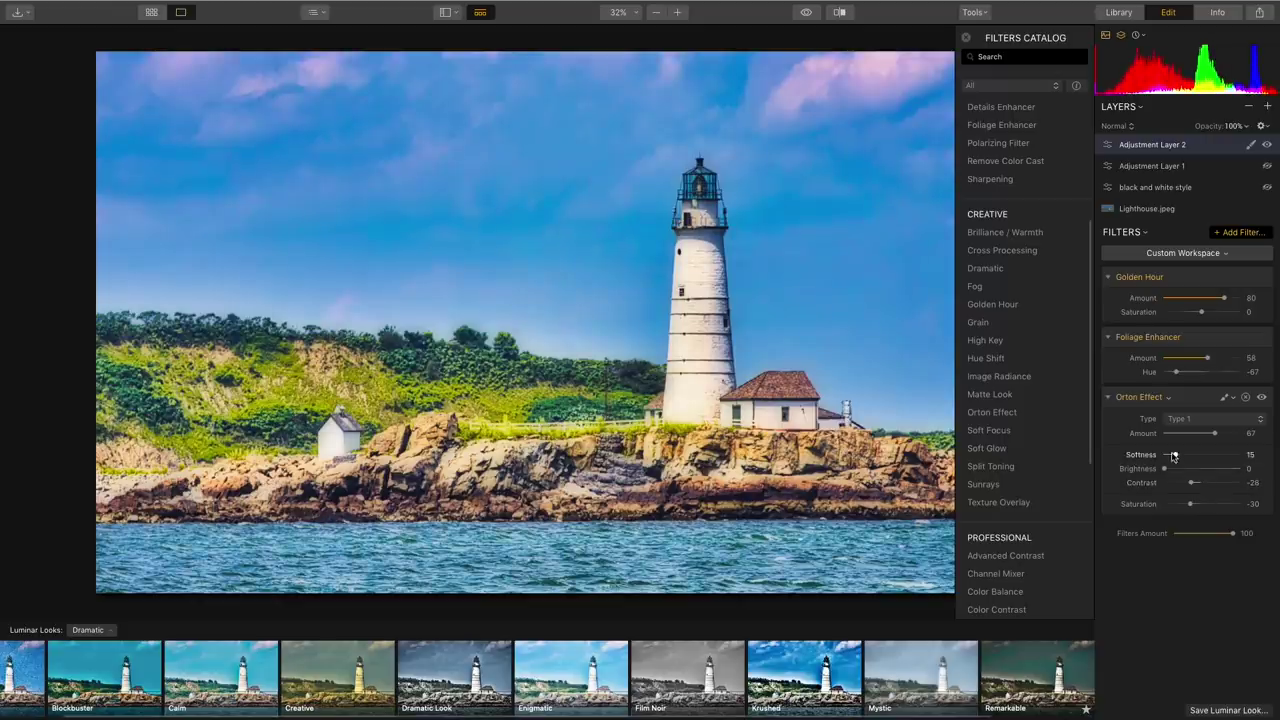
pyautogui.moveTo(1176, 457); pyautogui.dragTo(1262, 456)
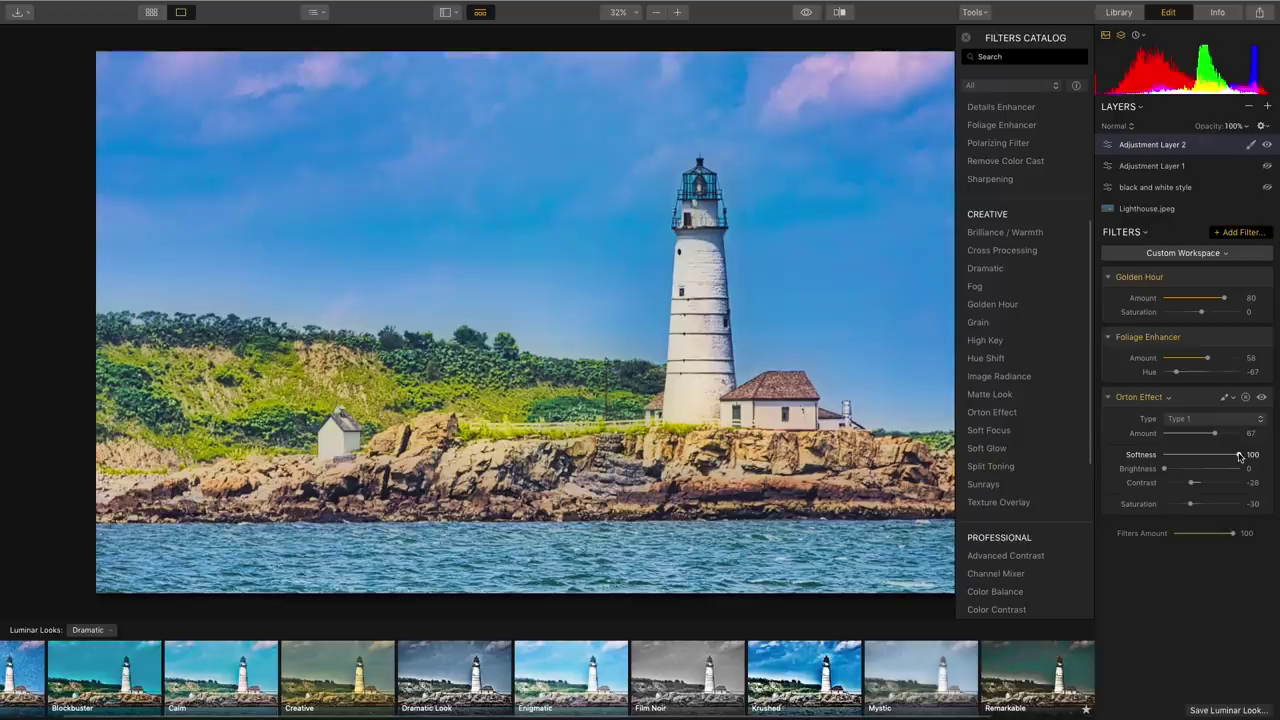
# Reduce the Orton Effect Softness to 32 and compare the photo with and without Adjustment Layer 2.
pyautogui.moveTo(1239, 457); pyautogui.dragTo(1188, 458)
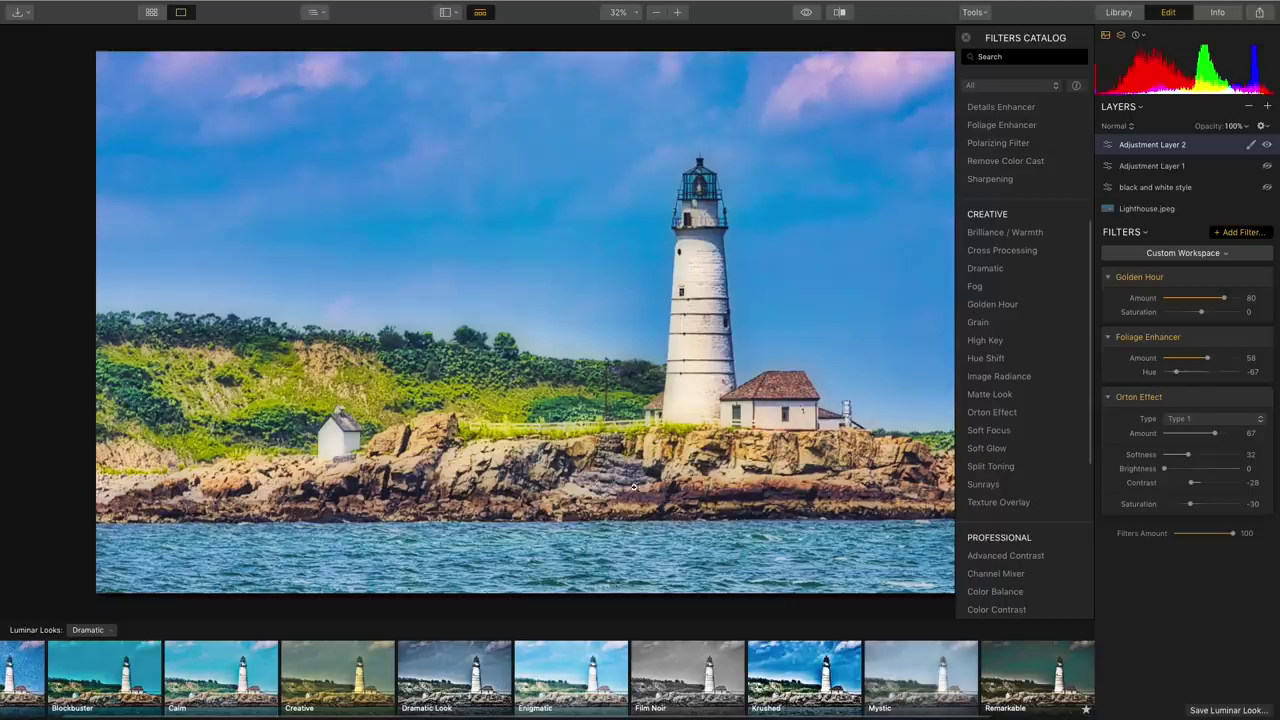
pyautogui.click(1267, 145)
pyautogui.click(1267, 145)
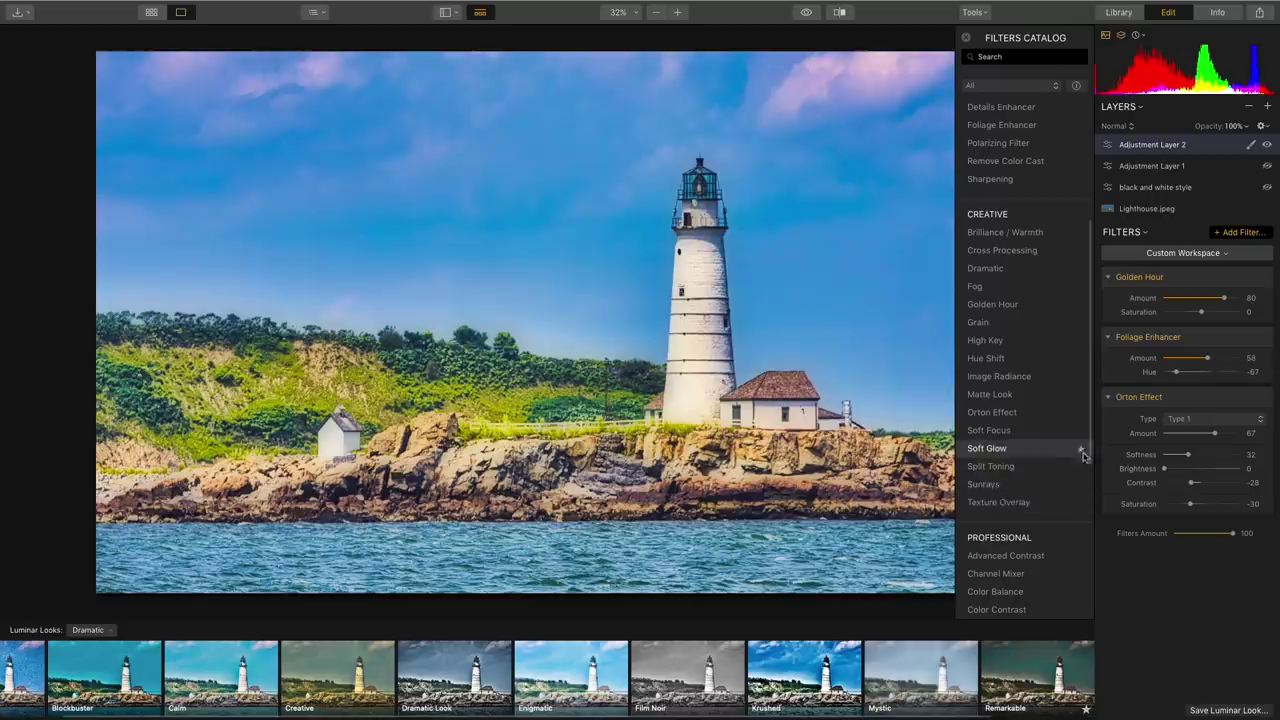
# Add an HSL filter, shift its Green hue toward yellow, and set Saturation to Green -39, Aqua -53 and Blue -32.
pyautogui.moveTo(1091, 455); pyautogui.dragTo(1088, 568)
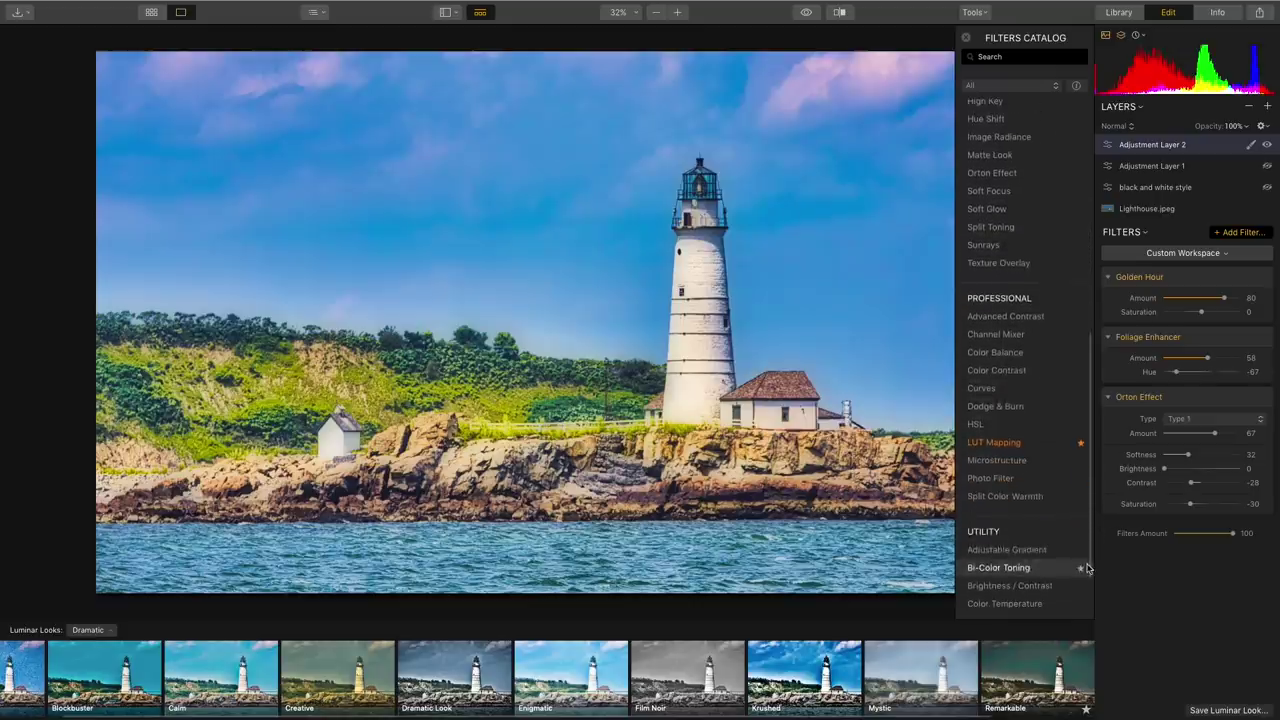
pyautogui.click(1016, 424)
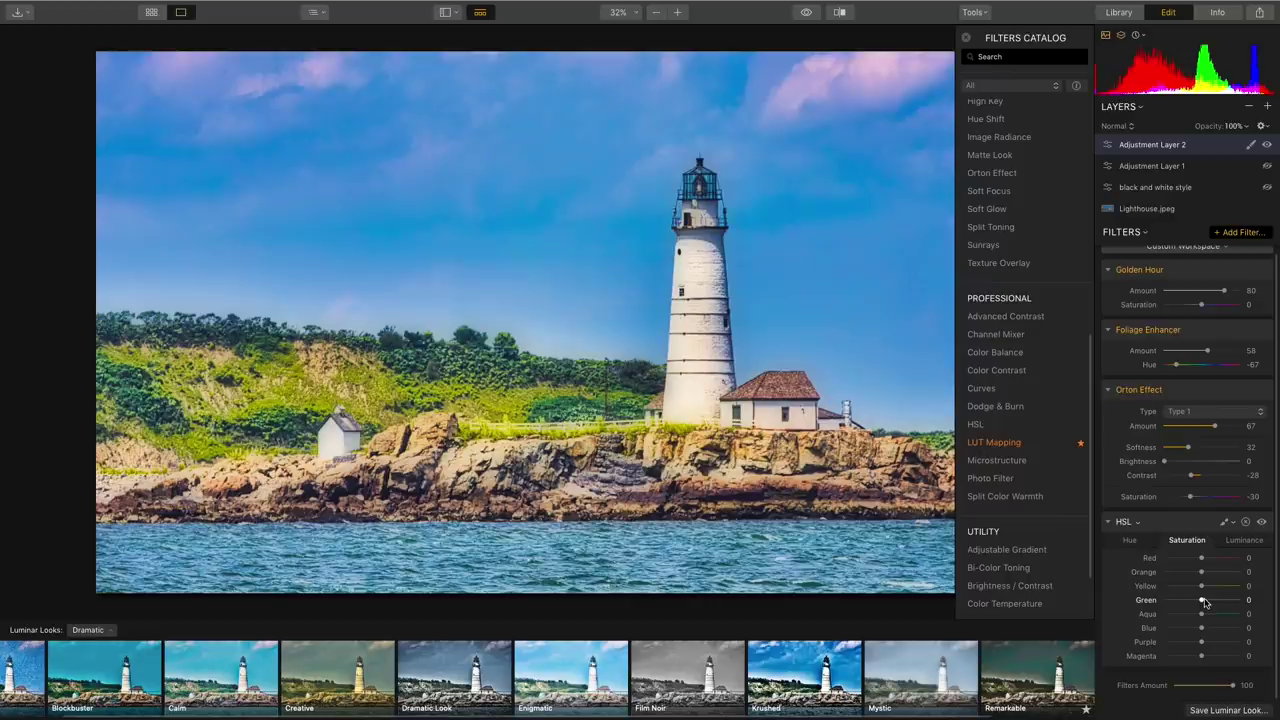
pyautogui.moveTo(1203, 603); pyautogui.dragTo(1178, 614)
pyautogui.click(1132, 541)
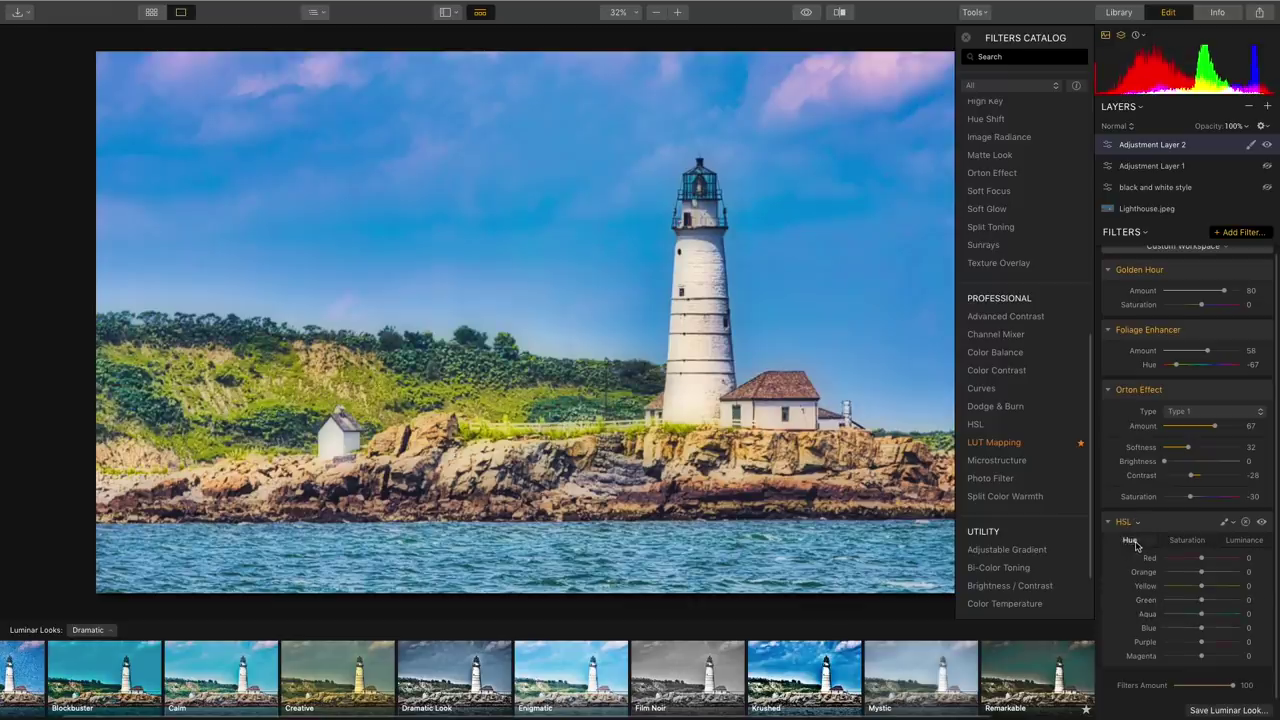
pyautogui.moveTo(1202, 603); pyautogui.dragTo(1164, 606)
pyautogui.click(1189, 541)
pyautogui.moveTo(1201, 634); pyautogui.dragTo(1181, 618)
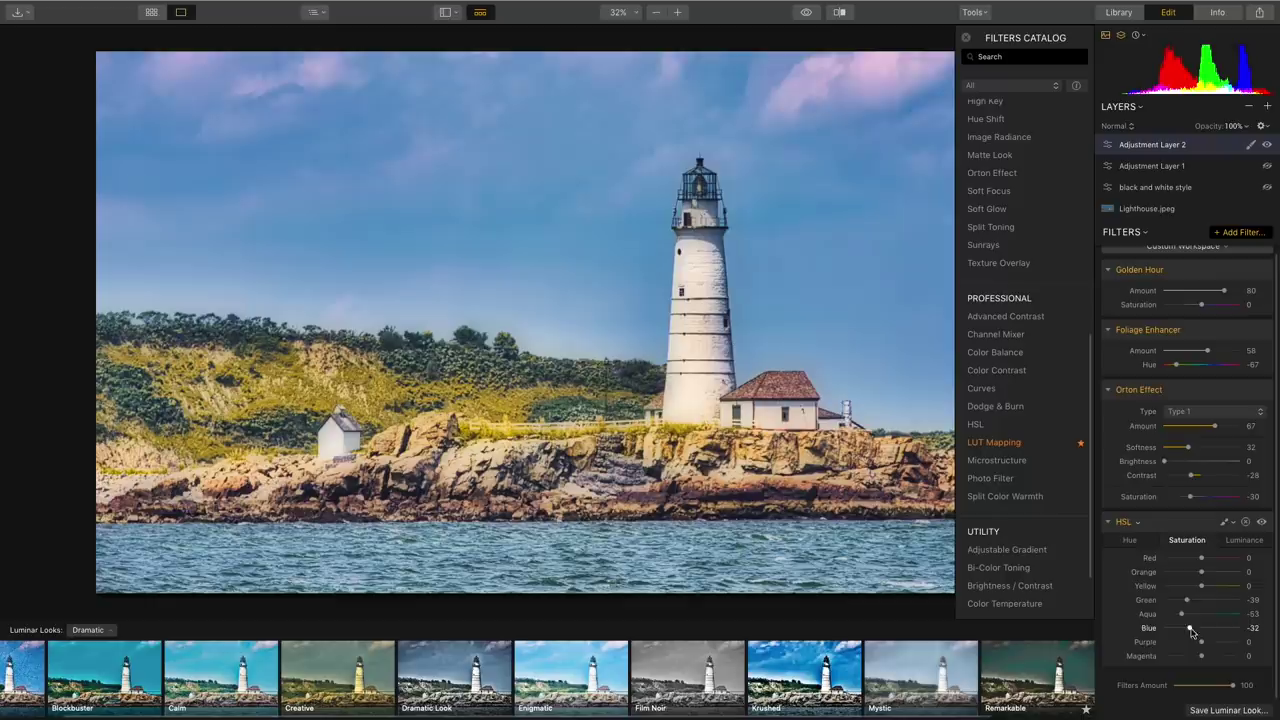
# Set the HSL Blue luminance to -81 and compare the photo with and without Adjustment Layer 2.
pyautogui.click(1242, 541)
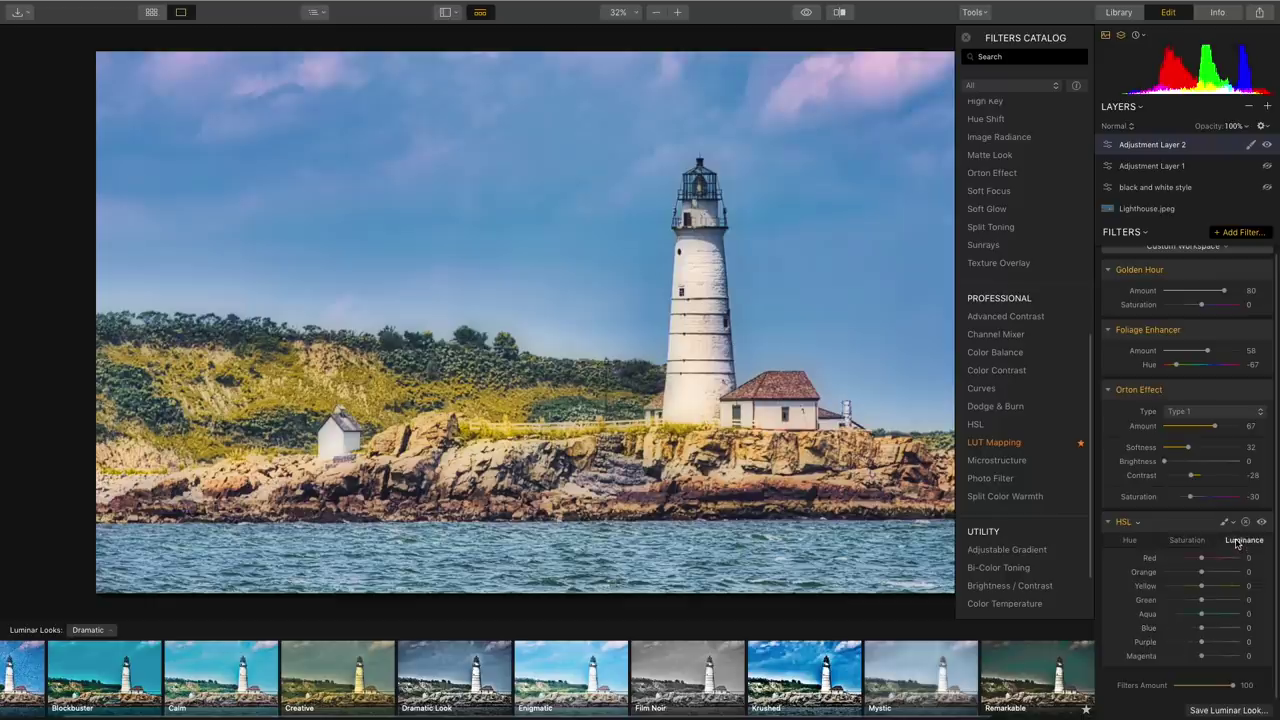
pyautogui.moveTo(1201, 632); pyautogui.dragTo(1187, 630)
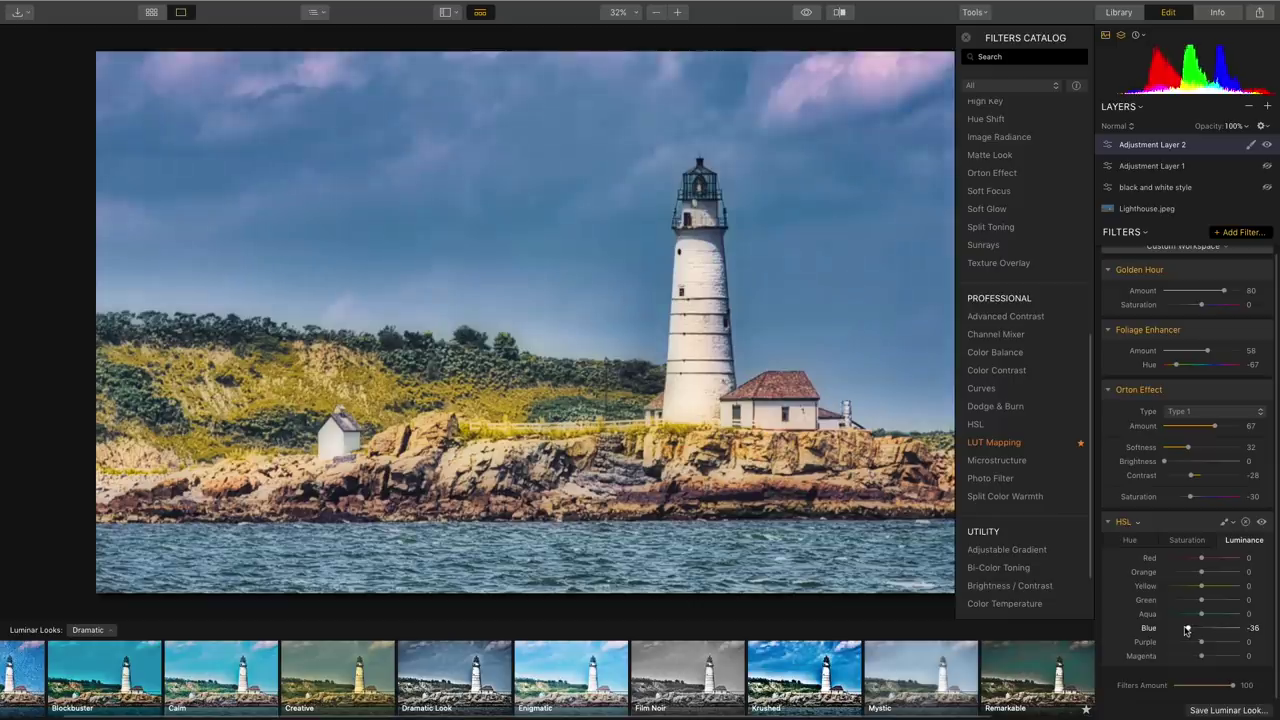
pyautogui.moveTo(1188, 628); pyautogui.dragTo(1165, 617)
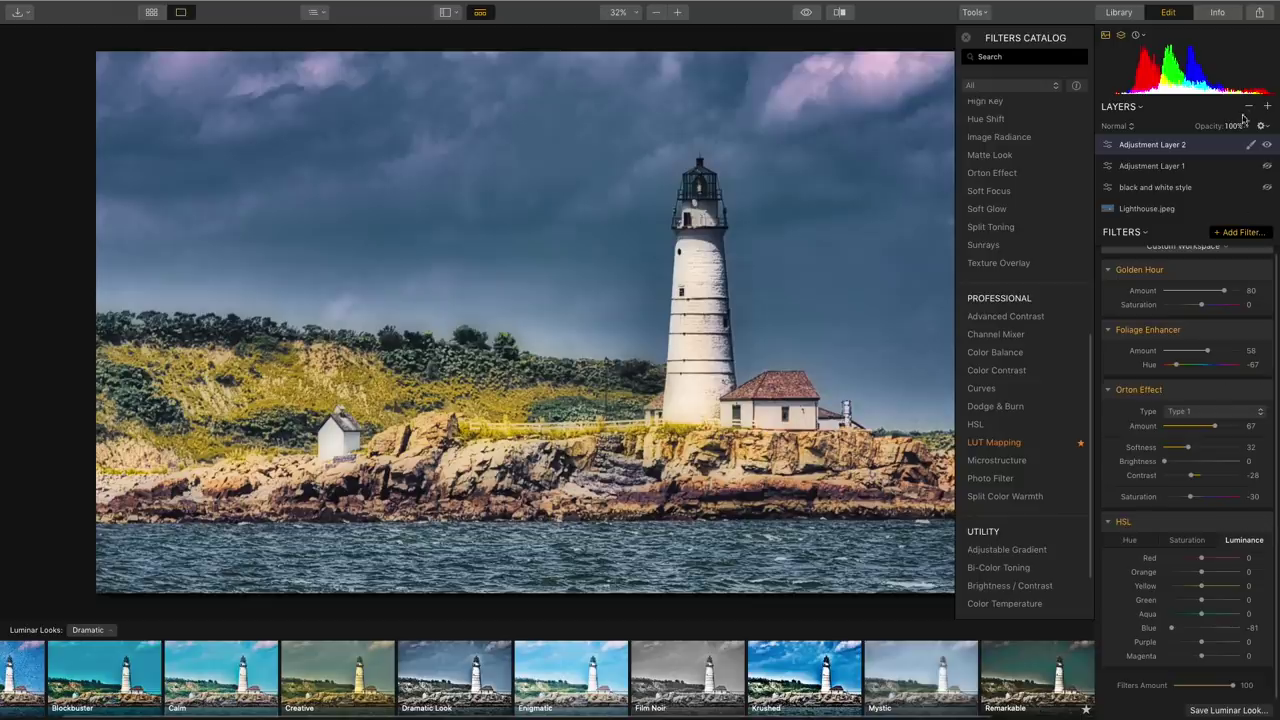
pyautogui.click(1266, 146)
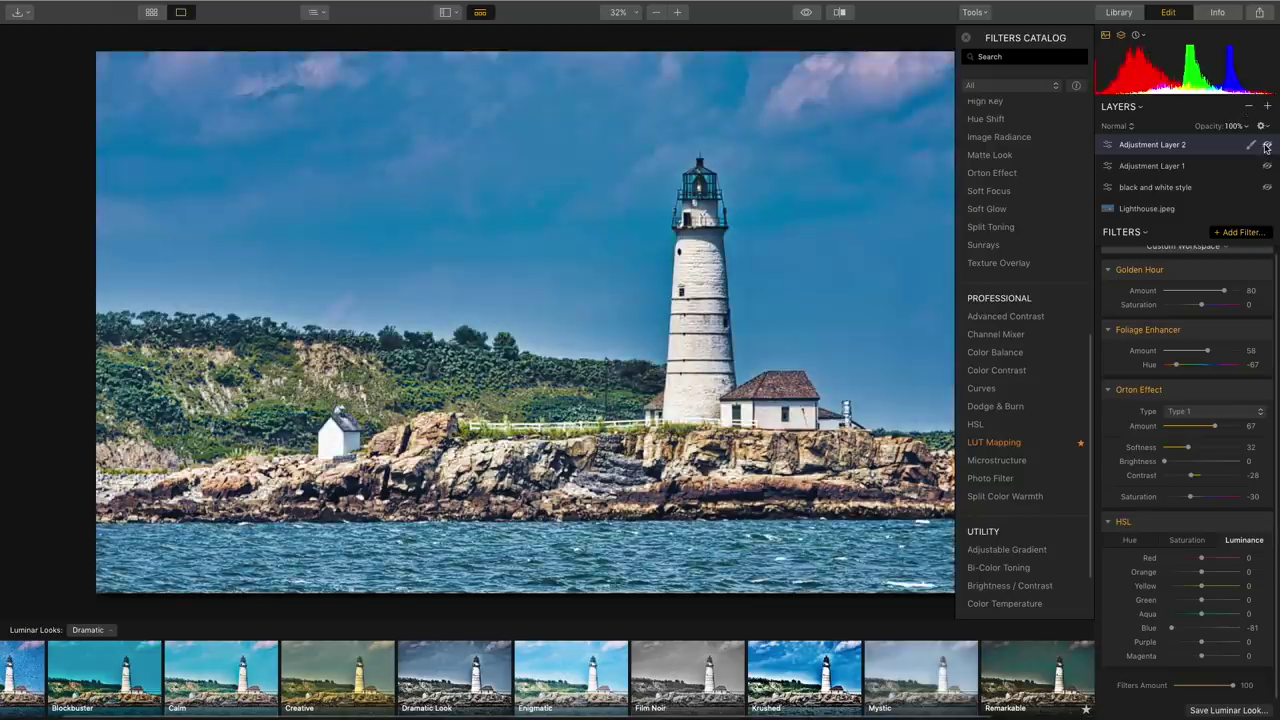
pyautogui.click(1266, 146)
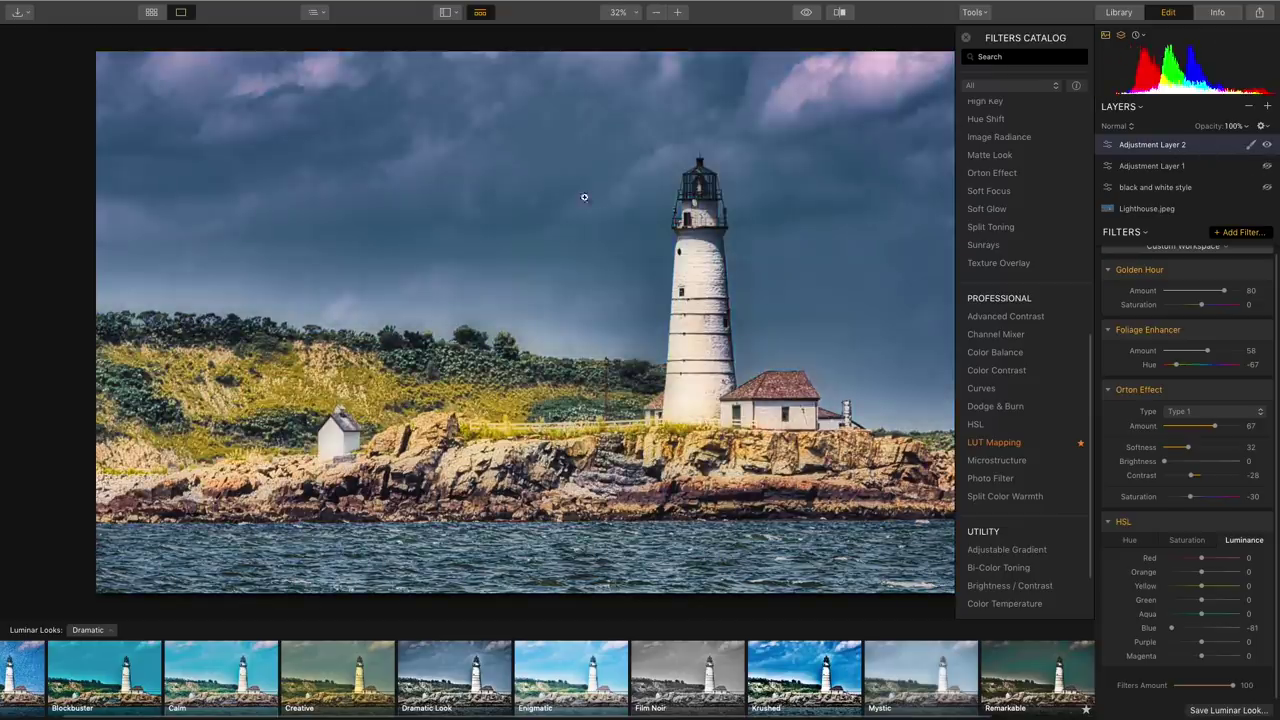
# Compare Adjustment Layer 1 and the black and white style layer individually, and preview Adjustment Layers 1 and 2 combined.
pyautogui.click(1267, 146)
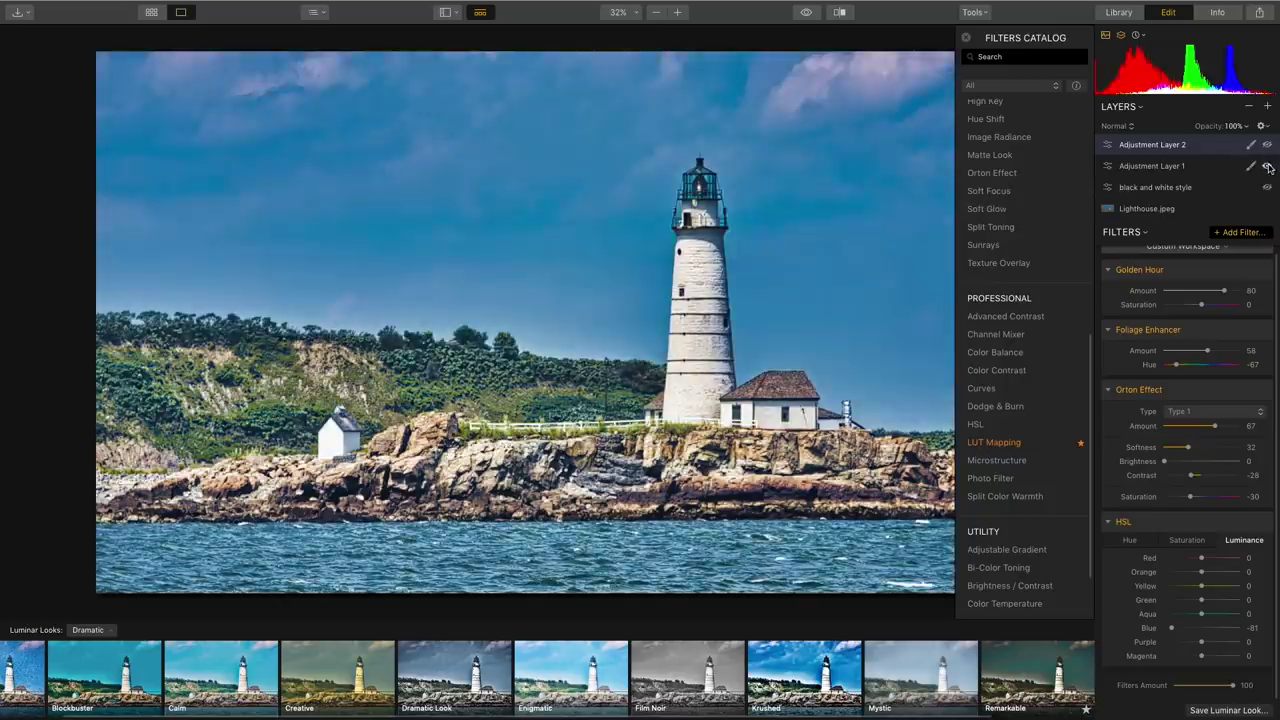
pyautogui.click(1267, 167)
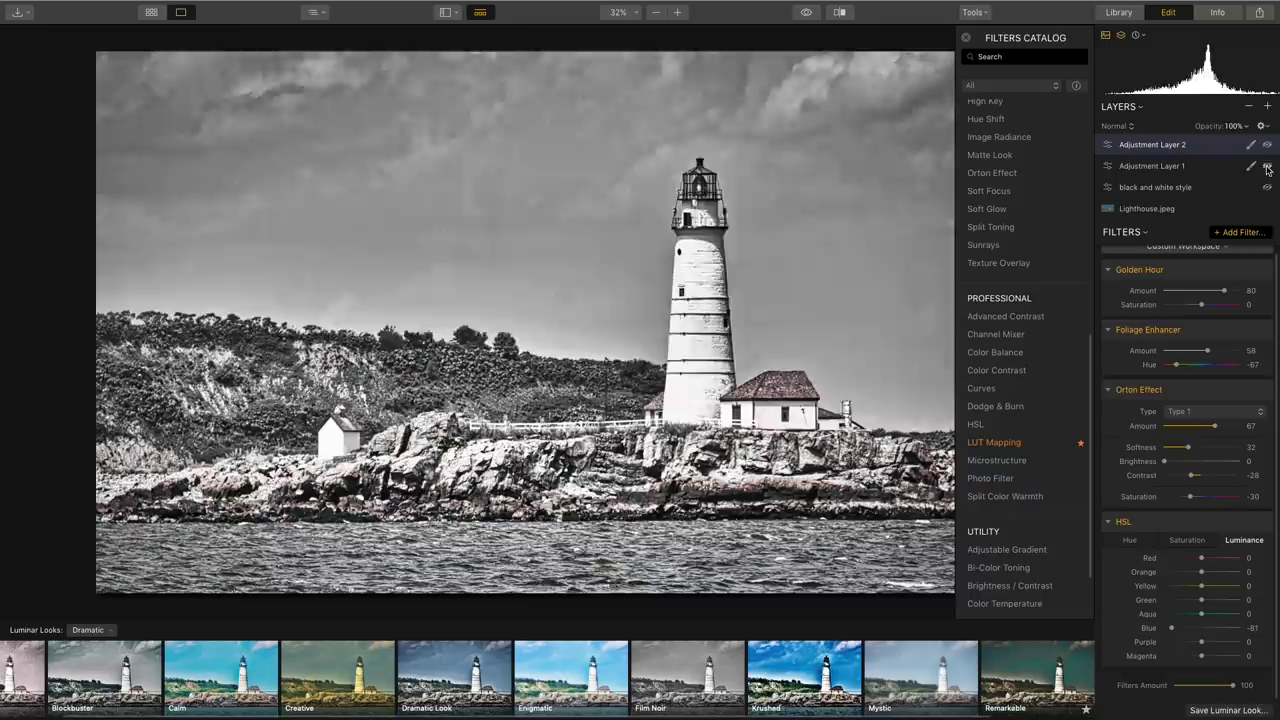
pyautogui.click(1266, 185)
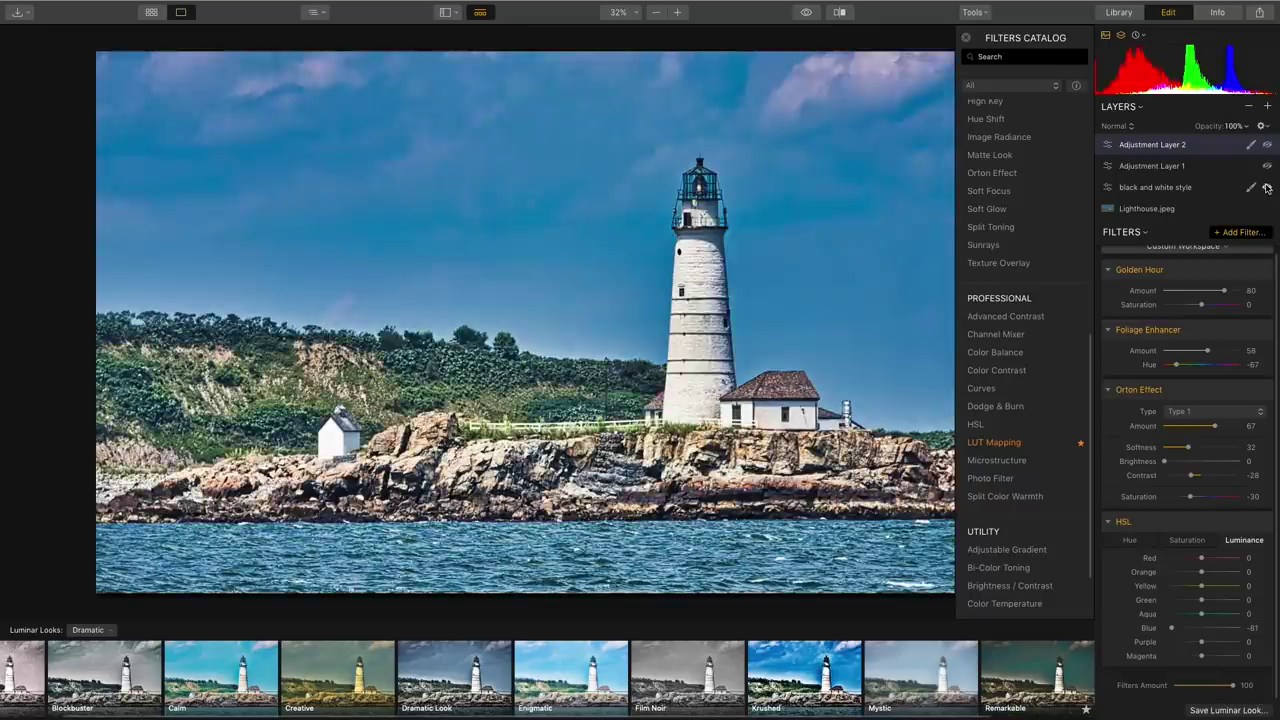
pyautogui.click(1267, 188)
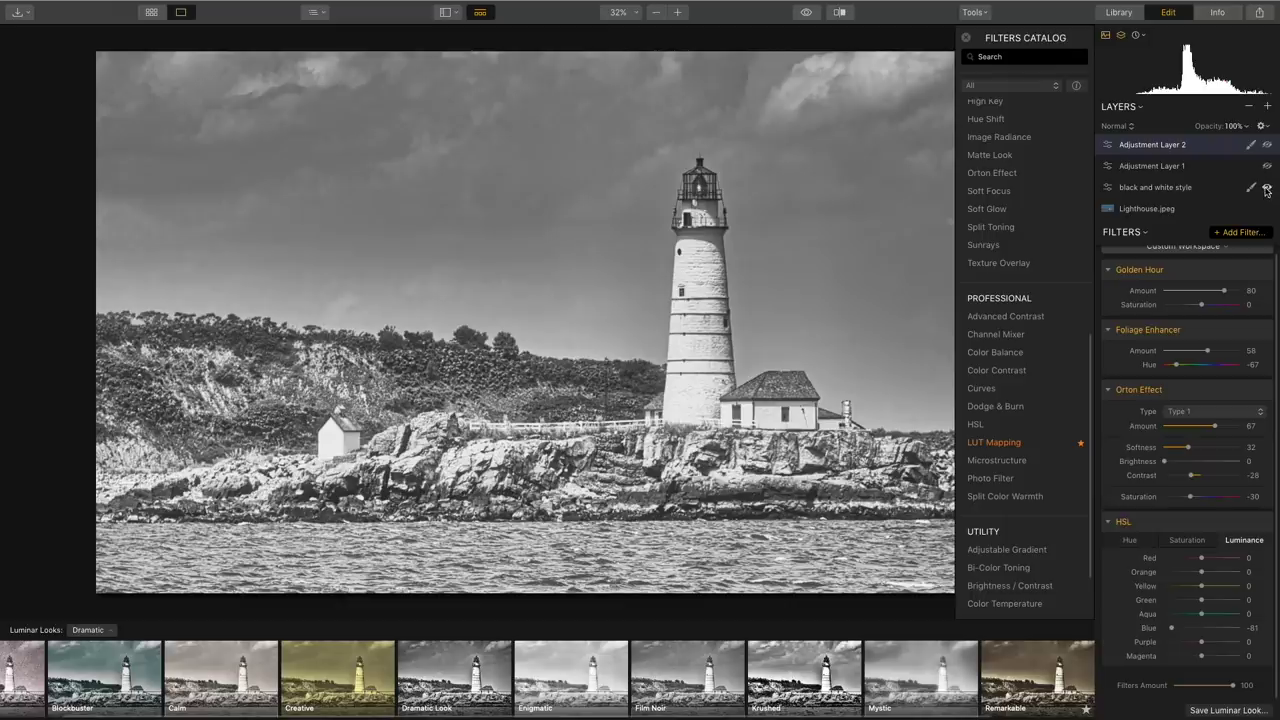
pyautogui.click(1267, 189)
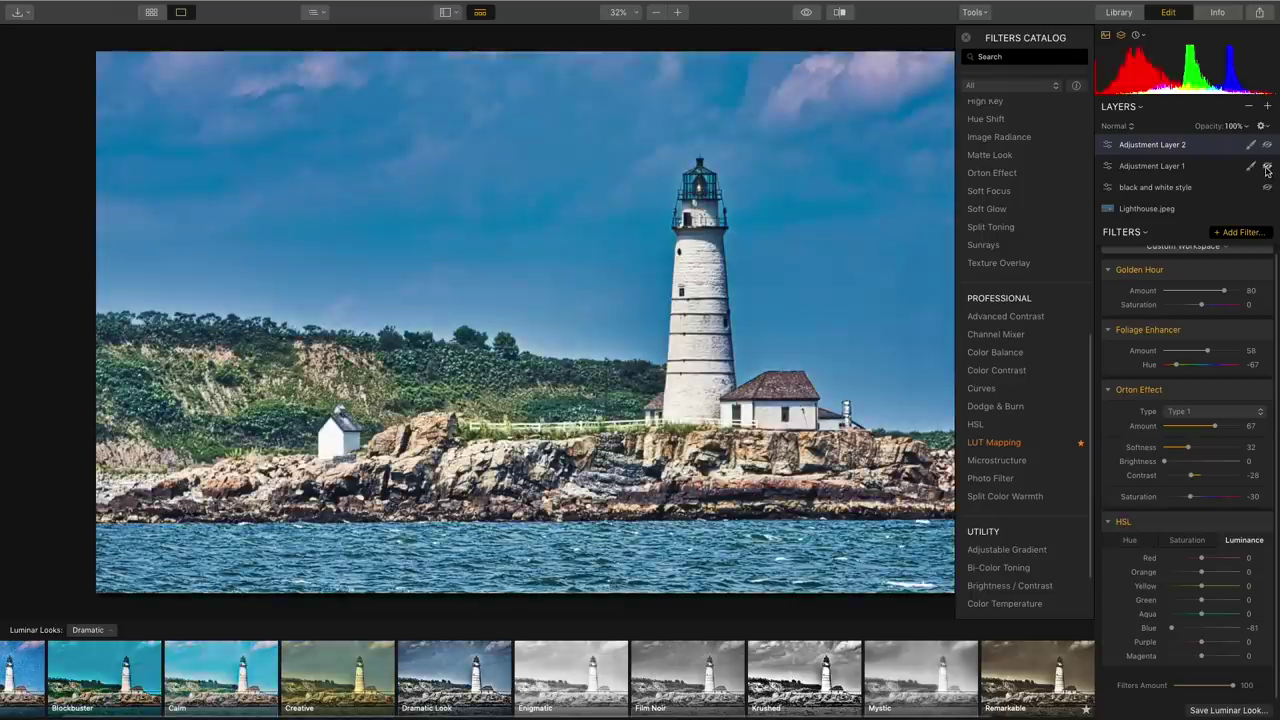
pyautogui.click(1267, 167)
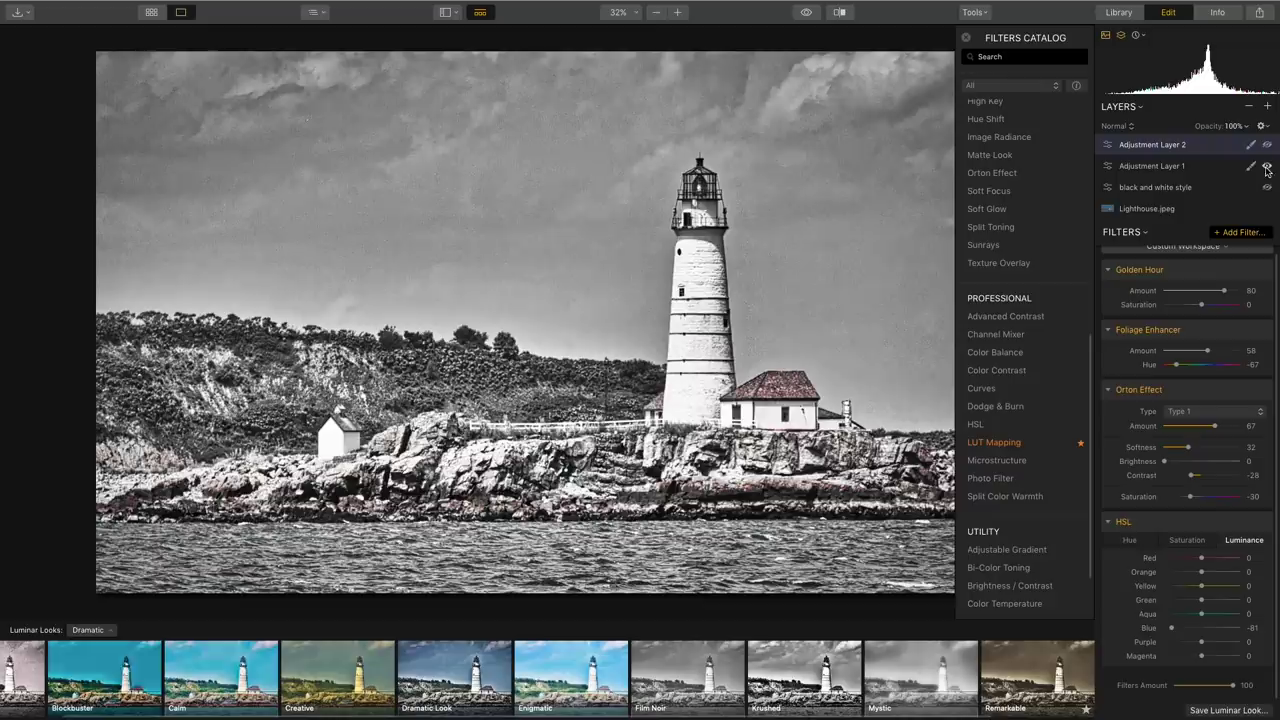
pyautogui.click(1267, 146)
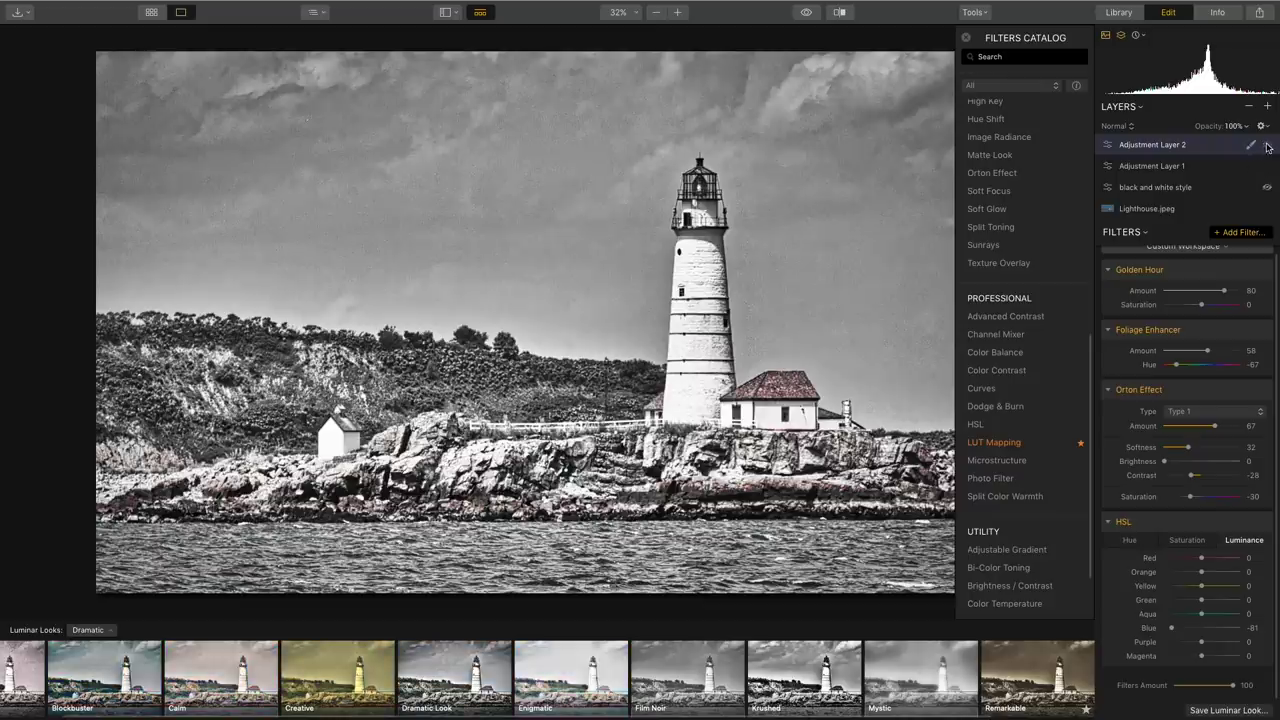
pyautogui.click(1267, 147)
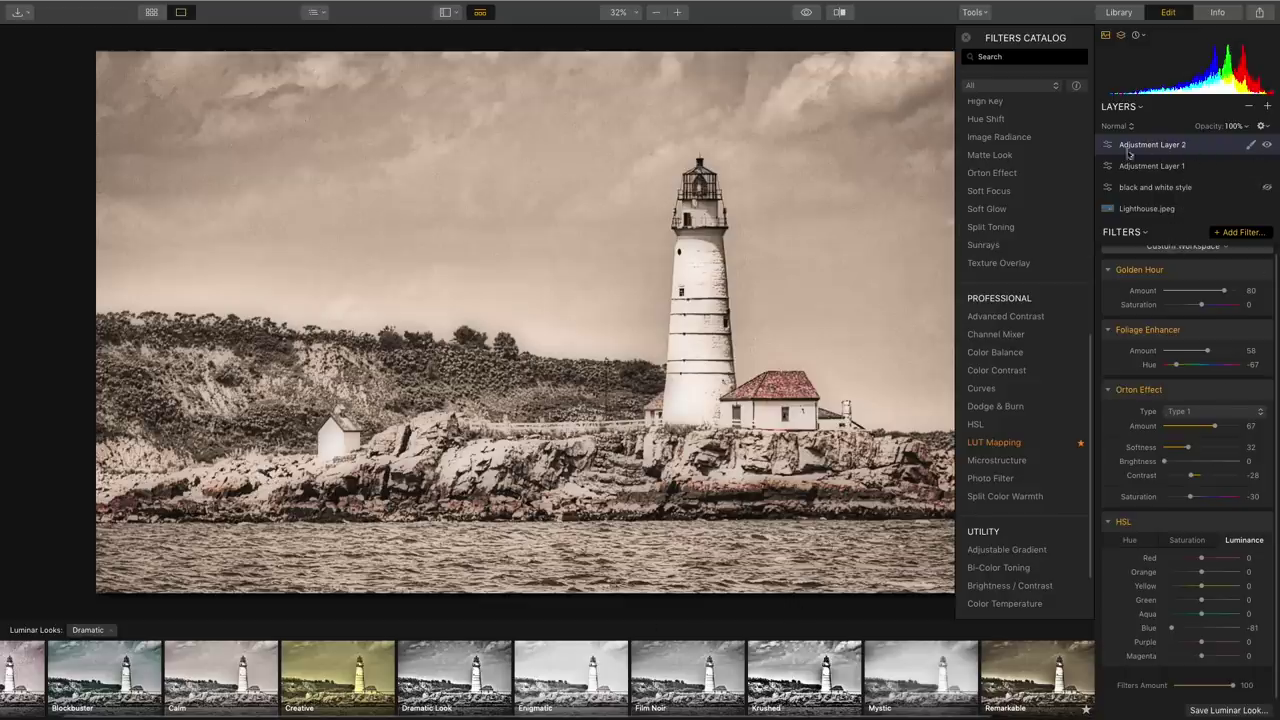
# Reduce the opacity of Adjustment Layer 1 to 92%.
pyautogui.click(1219, 168)
pyautogui.click(1267, 145)
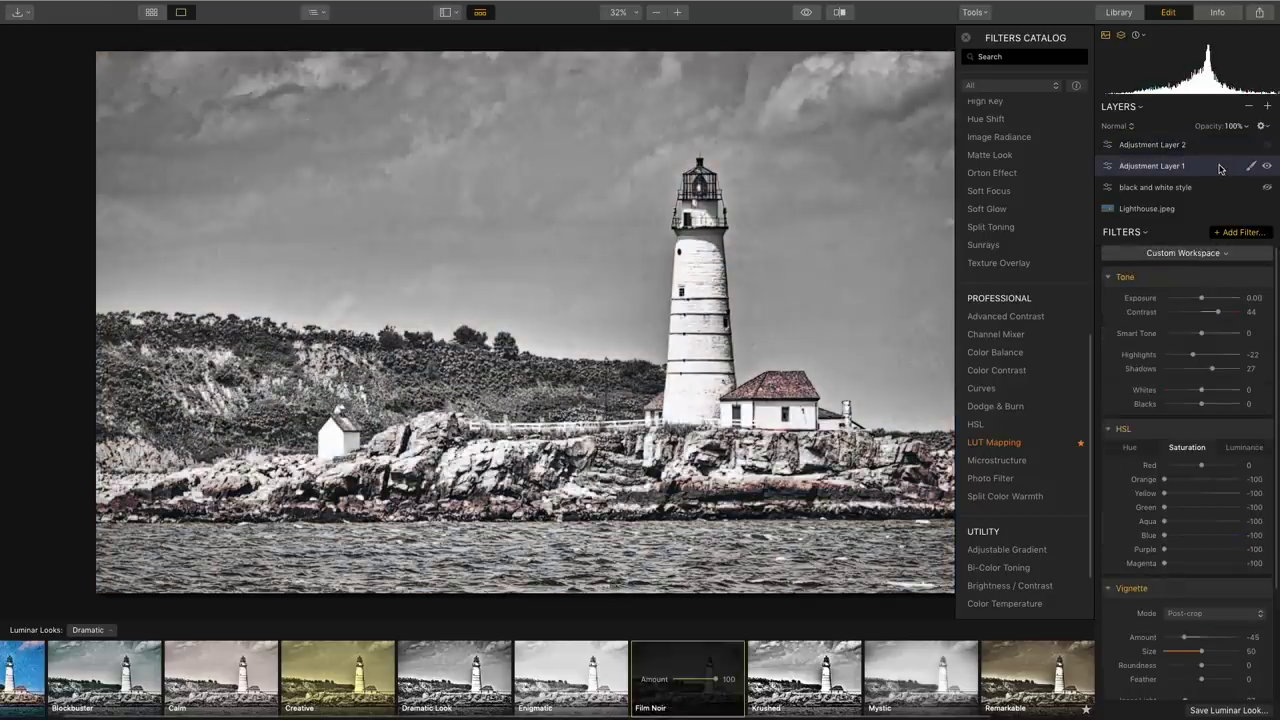
pyautogui.click(1238, 126)
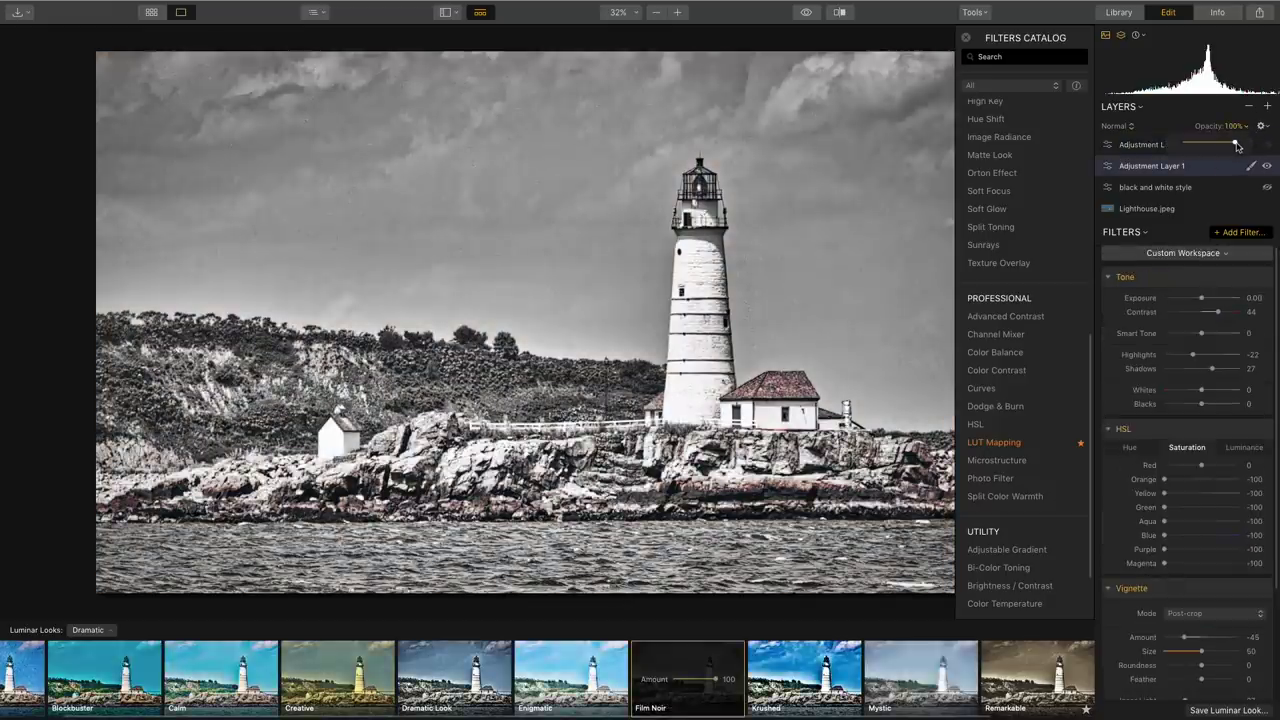
pyautogui.moveTo(1237, 145); pyautogui.dragTo(1232, 145)
pyautogui.moveTo(1222, 143); pyautogui.dragTo(1231, 143)
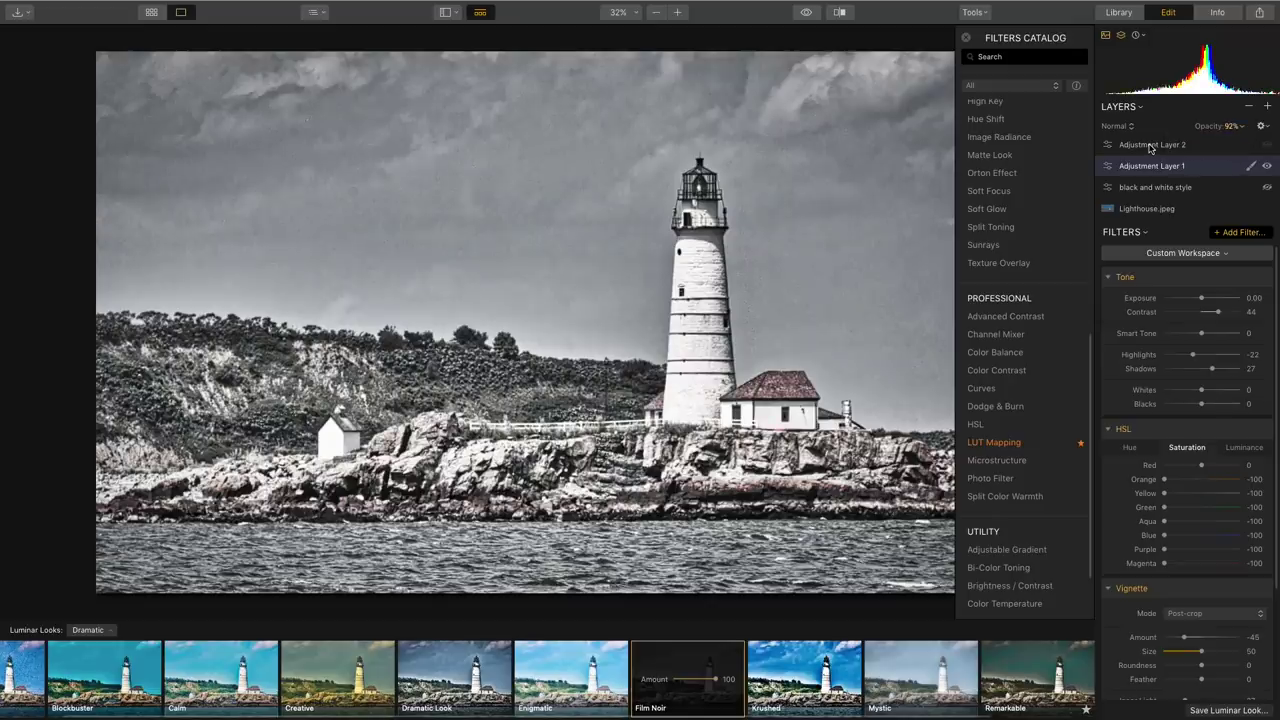
# Compare the results at Adjustment Layer 1 and Adjustment Layer 2, and hide Adjustment Layer 1.
pyautogui.click(1150, 146)
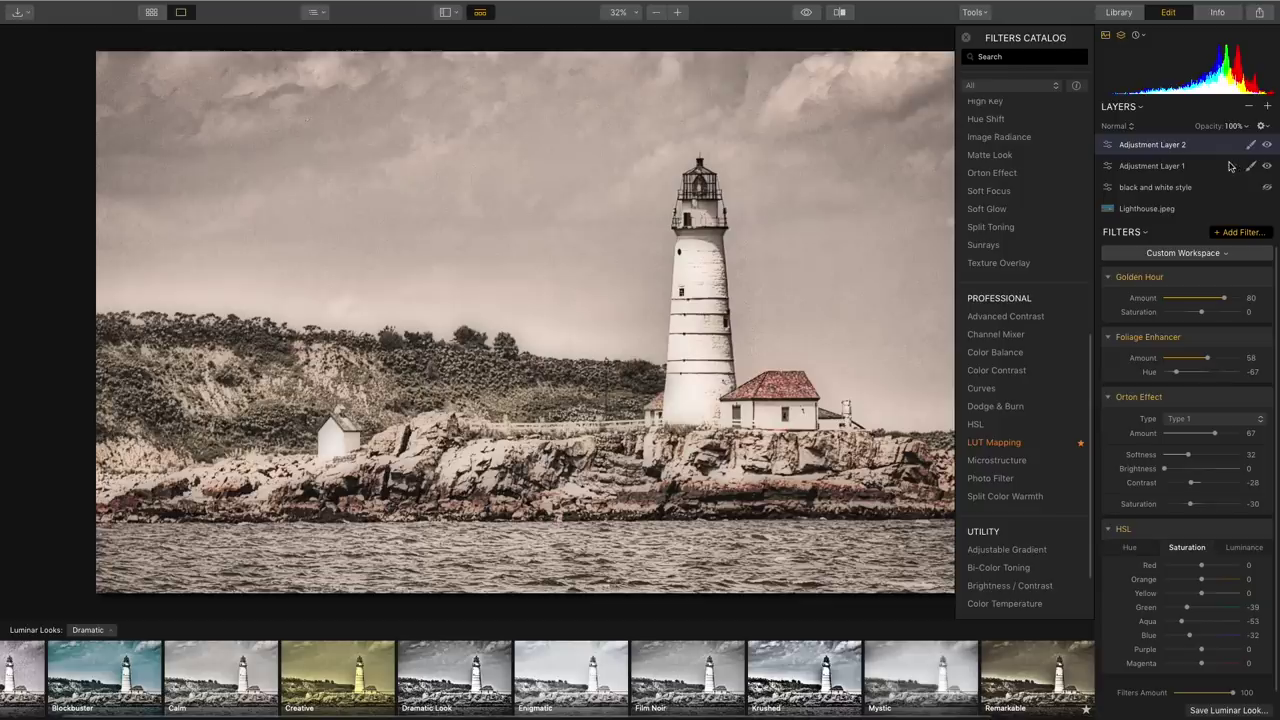
pyautogui.click(1224, 167)
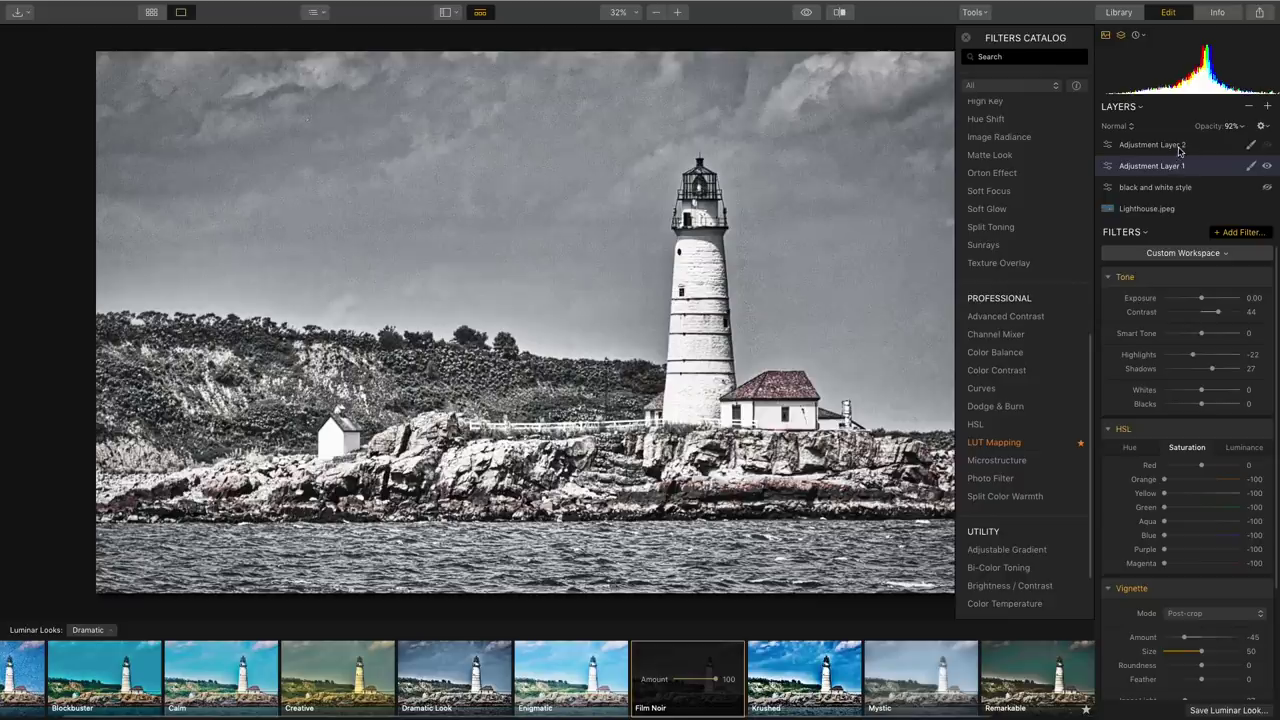
pyautogui.click(1176, 147)
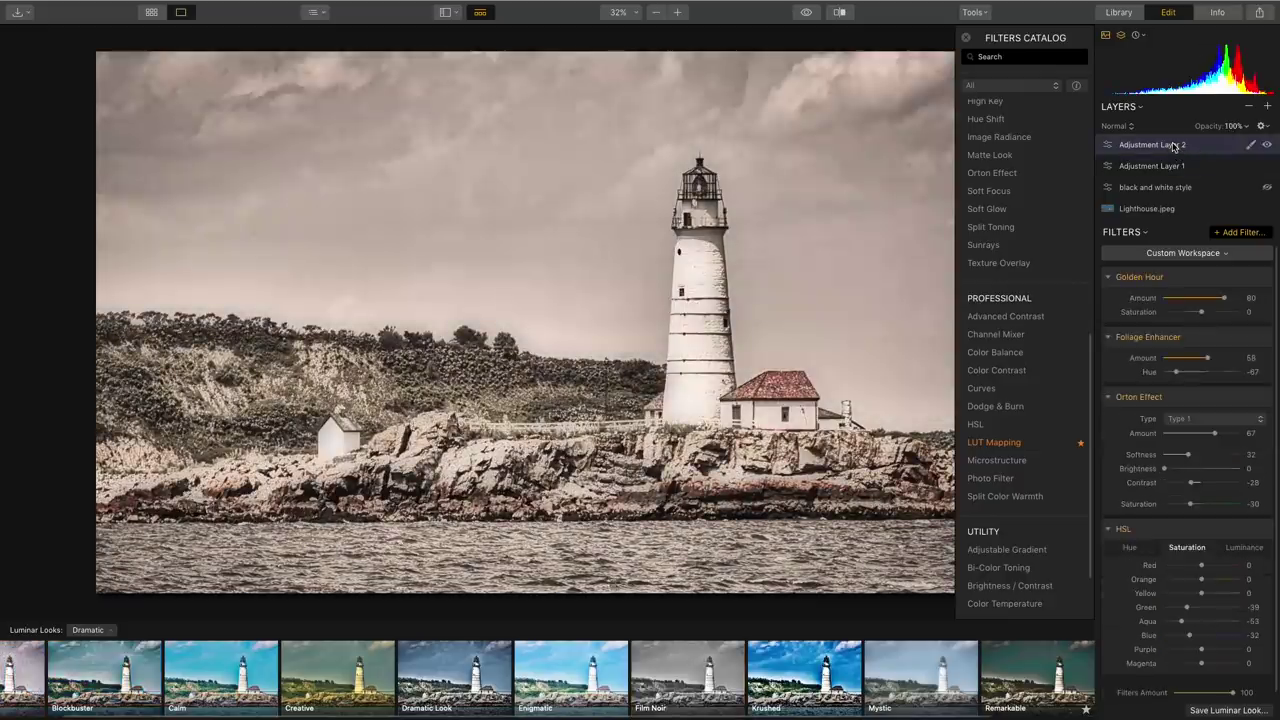
pyautogui.click(1267, 187)
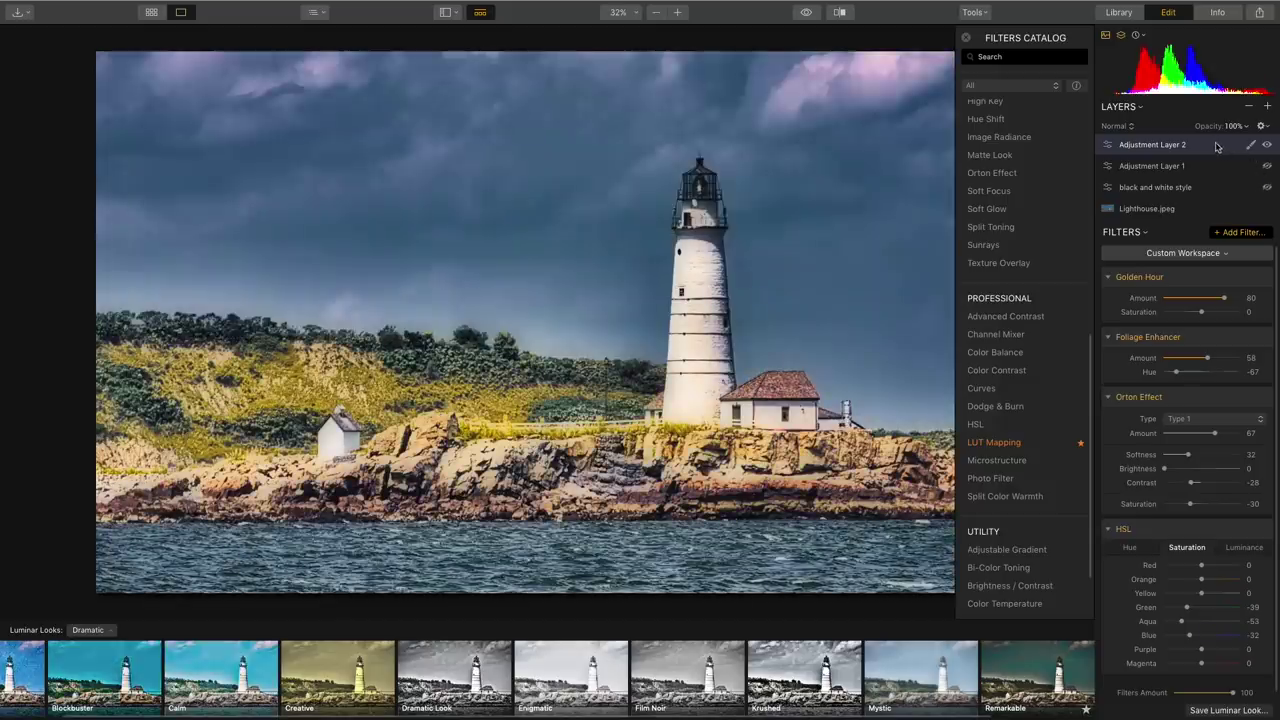
# Move Adjustment Layer 2 below the black and white style layer and make the black and white style layer visible.
pyautogui.moveTo(1216, 148); pyautogui.dragTo(1214, 196)
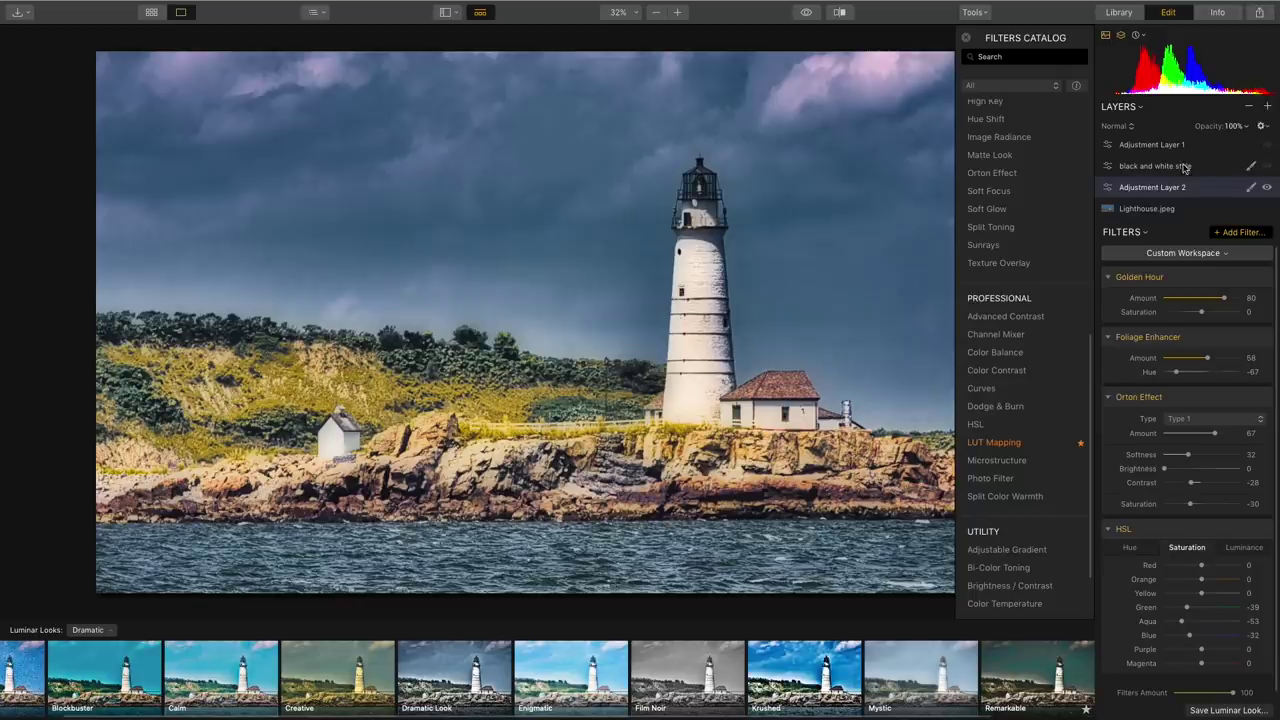
pyautogui.click(1267, 170)
pyautogui.click(1266, 168)
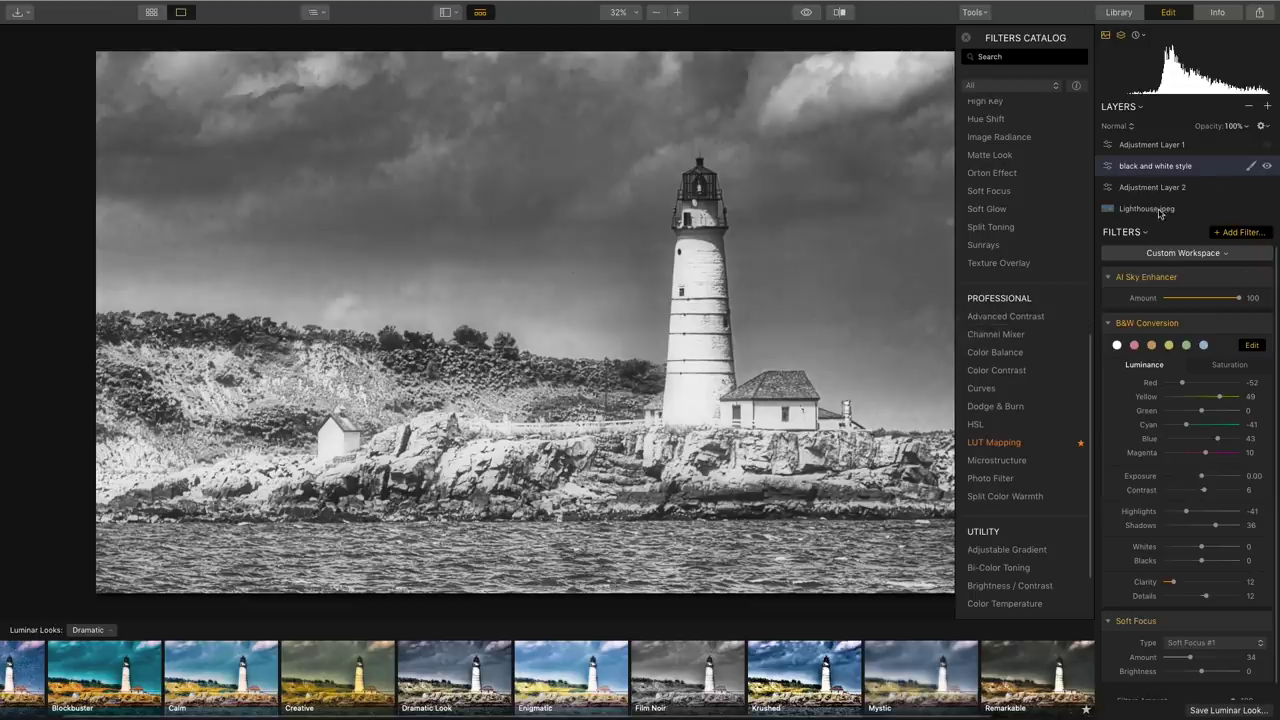
# Try the black and white style layer at 65% opacity and restore it to 100%.
pyautogui.click(1233, 127)
pyautogui.moveTo(1235, 145); pyautogui.dragTo(1218, 145)
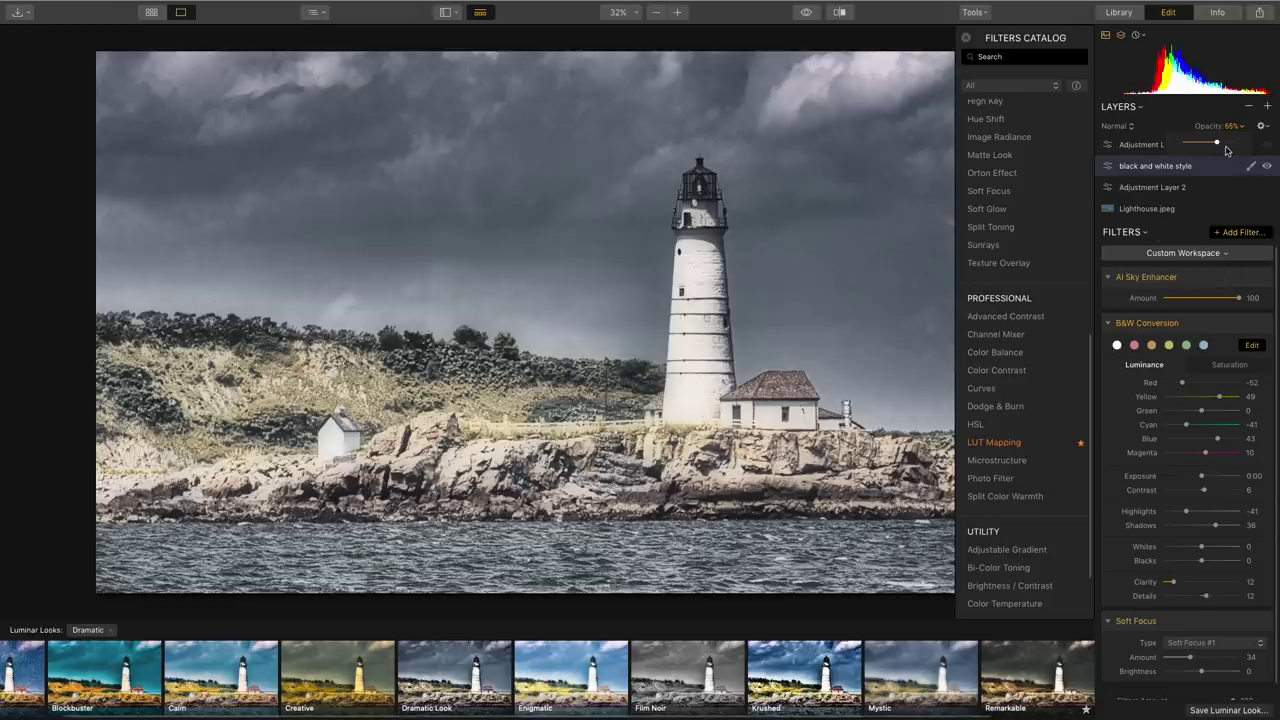
pyautogui.moveTo(1217, 143); pyautogui.dragTo(1238, 143)
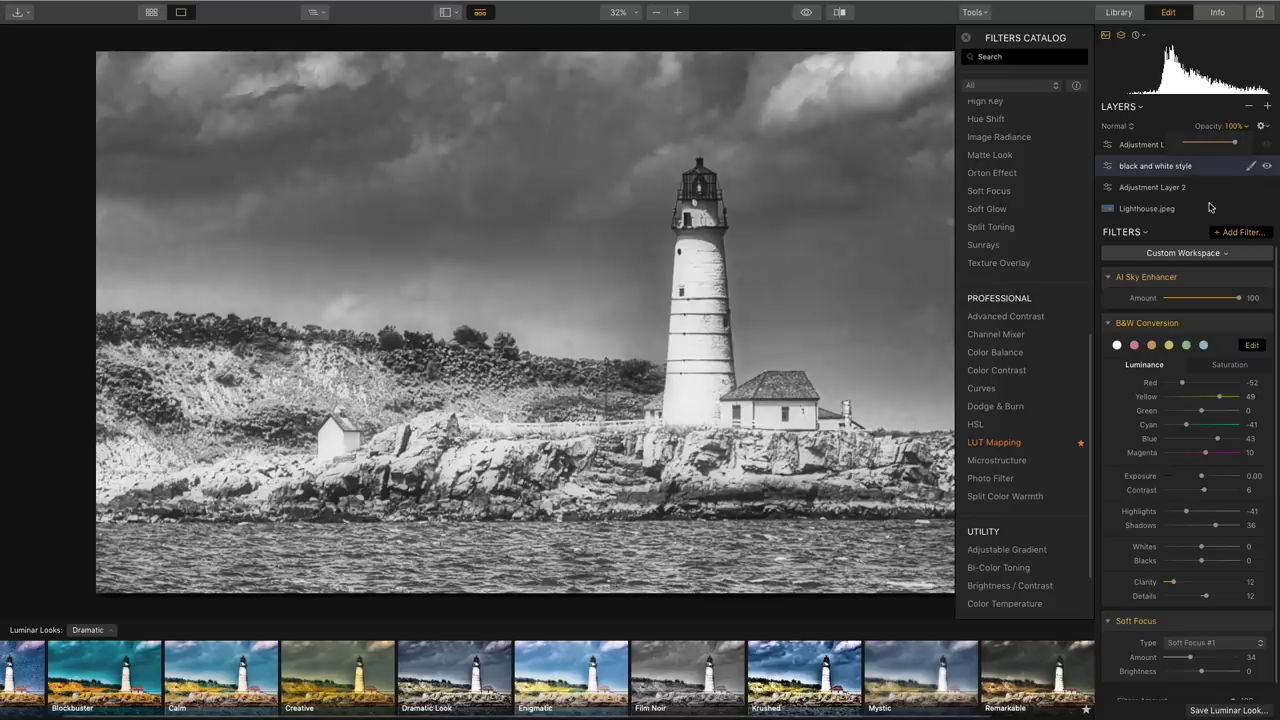
# Set the black and white style layer's blend mode to Overlay and its opacity to 52%.
pyautogui.rightClick(1141, 170)
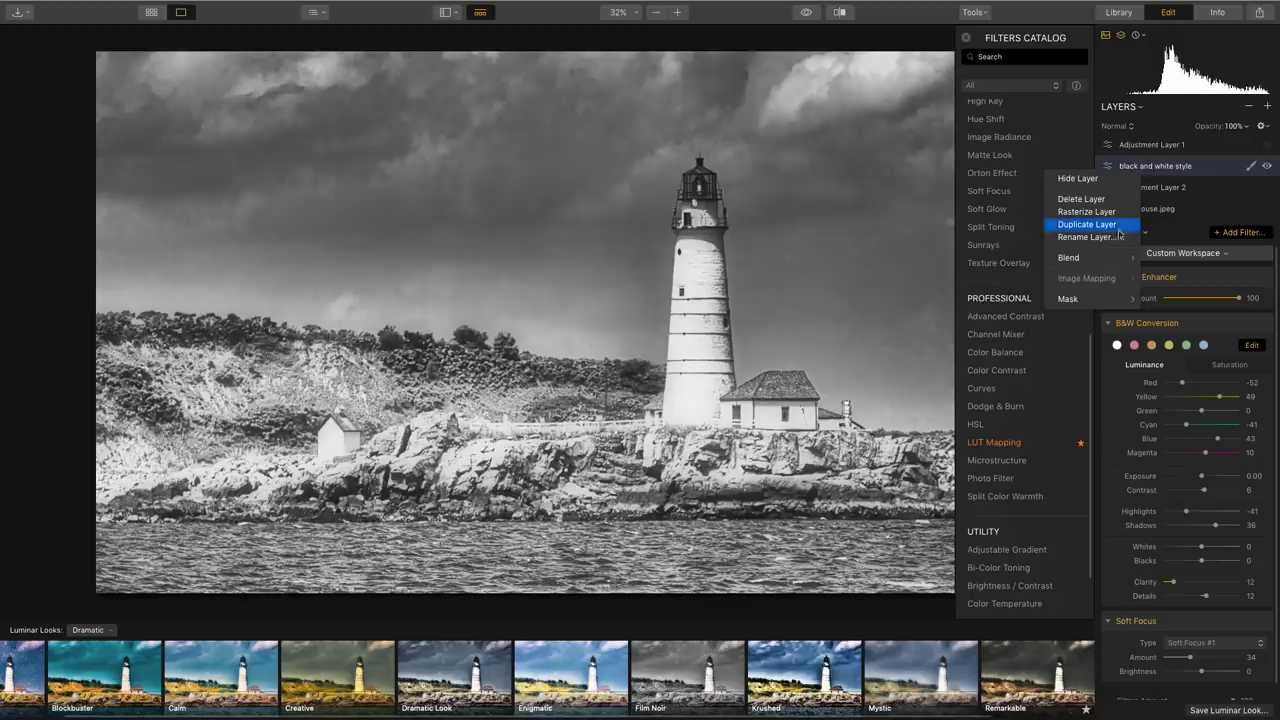
pyautogui.moveTo(1112, 257)
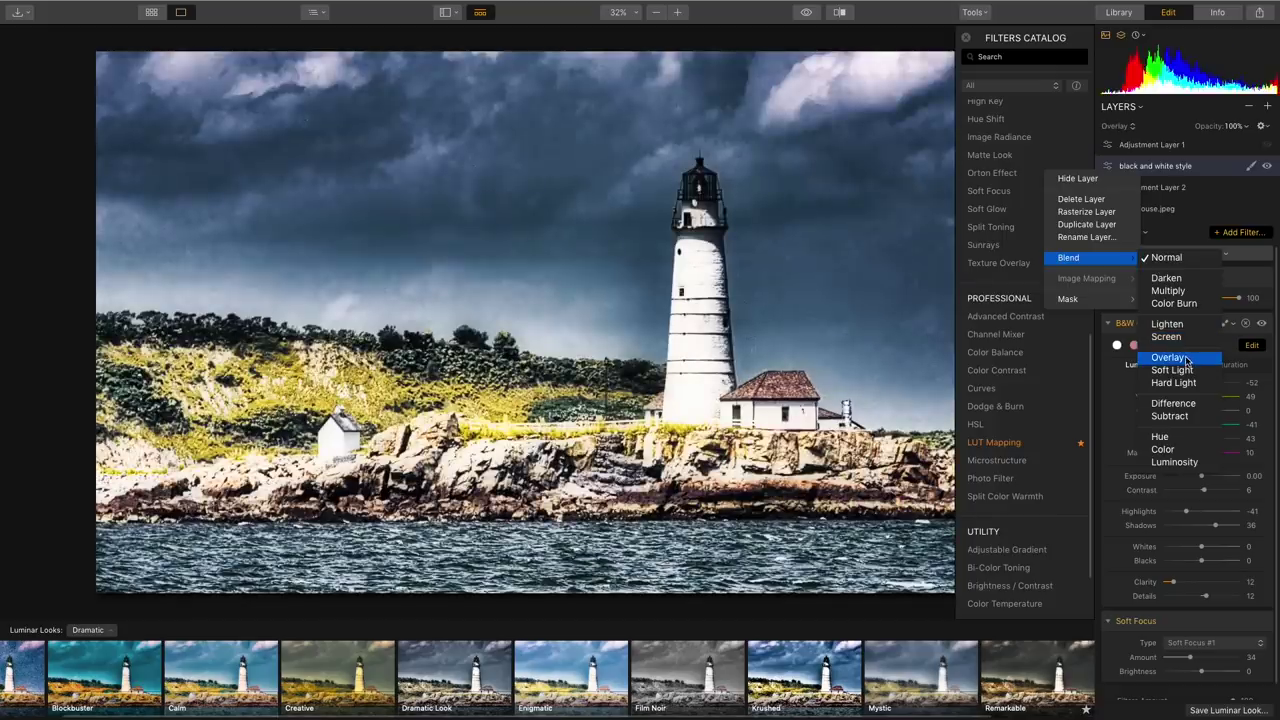
pyautogui.click(1187, 358)
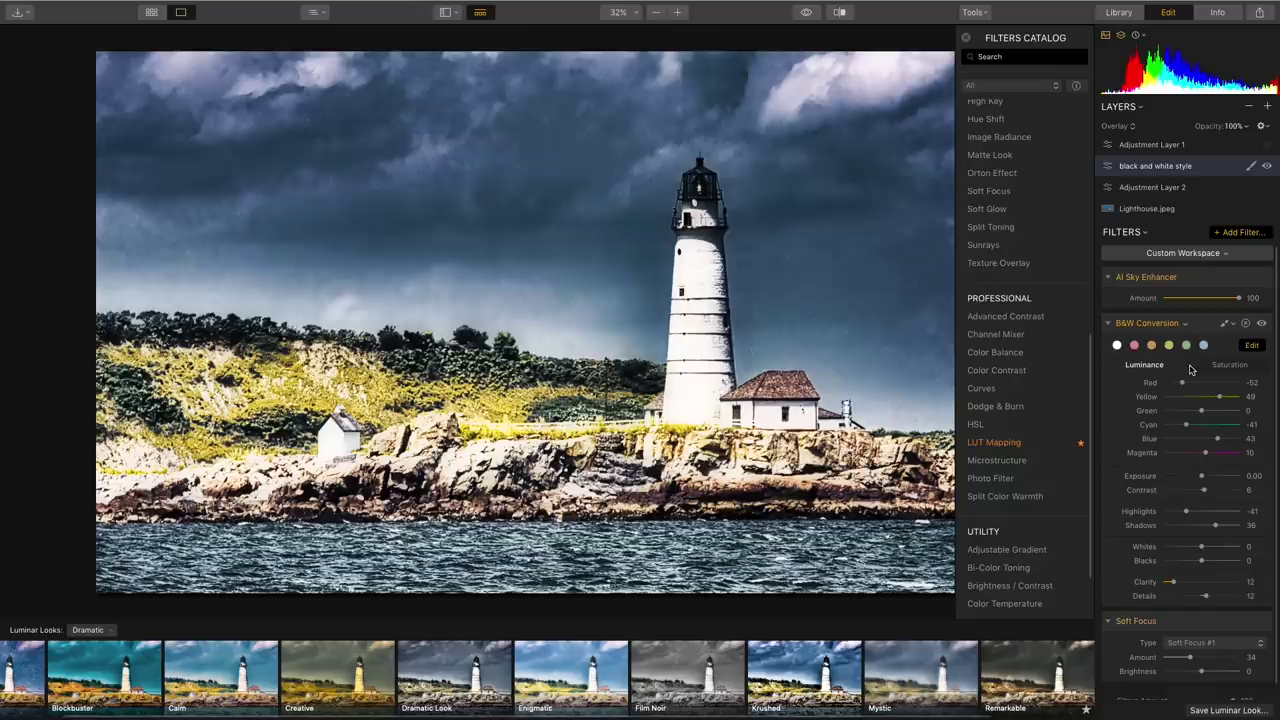
pyautogui.click(1246, 127)
pyautogui.moveTo(1235, 142); pyautogui.dragTo(1206, 140)
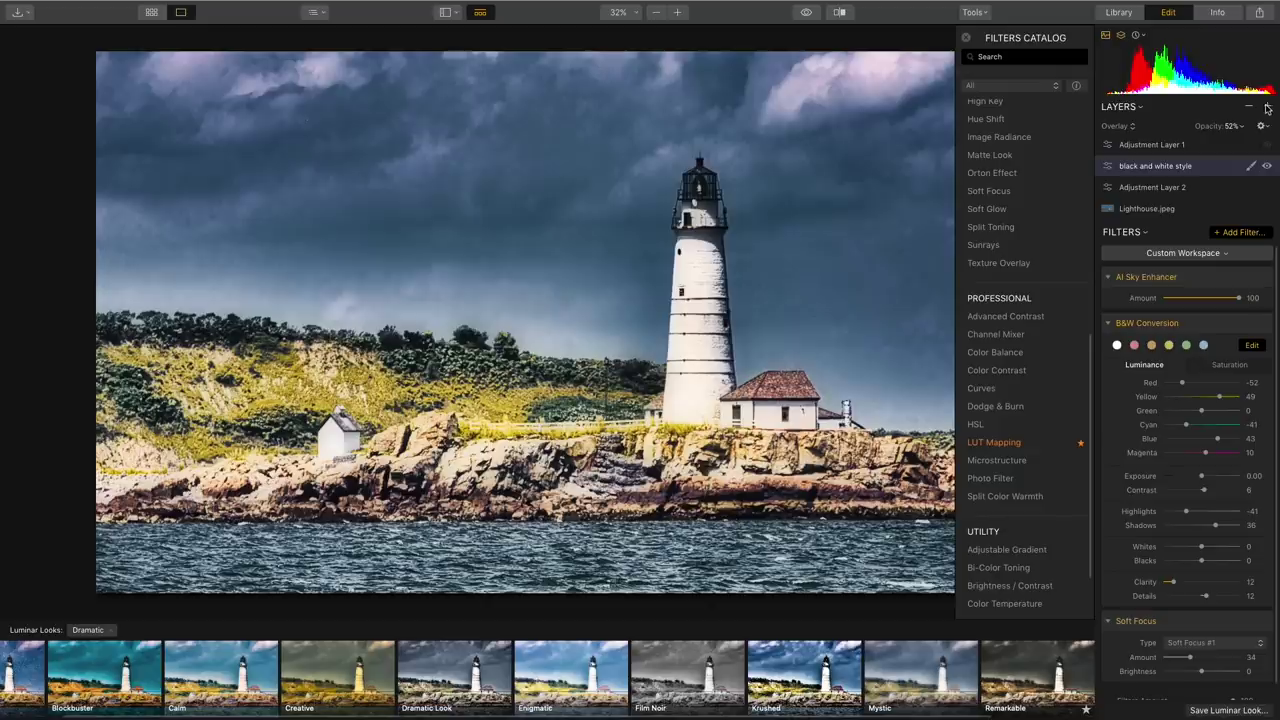
# Add a new adjustment layer directly above the black and white style layer.
pyautogui.click(1267, 107)
pyautogui.click(1252, 120)
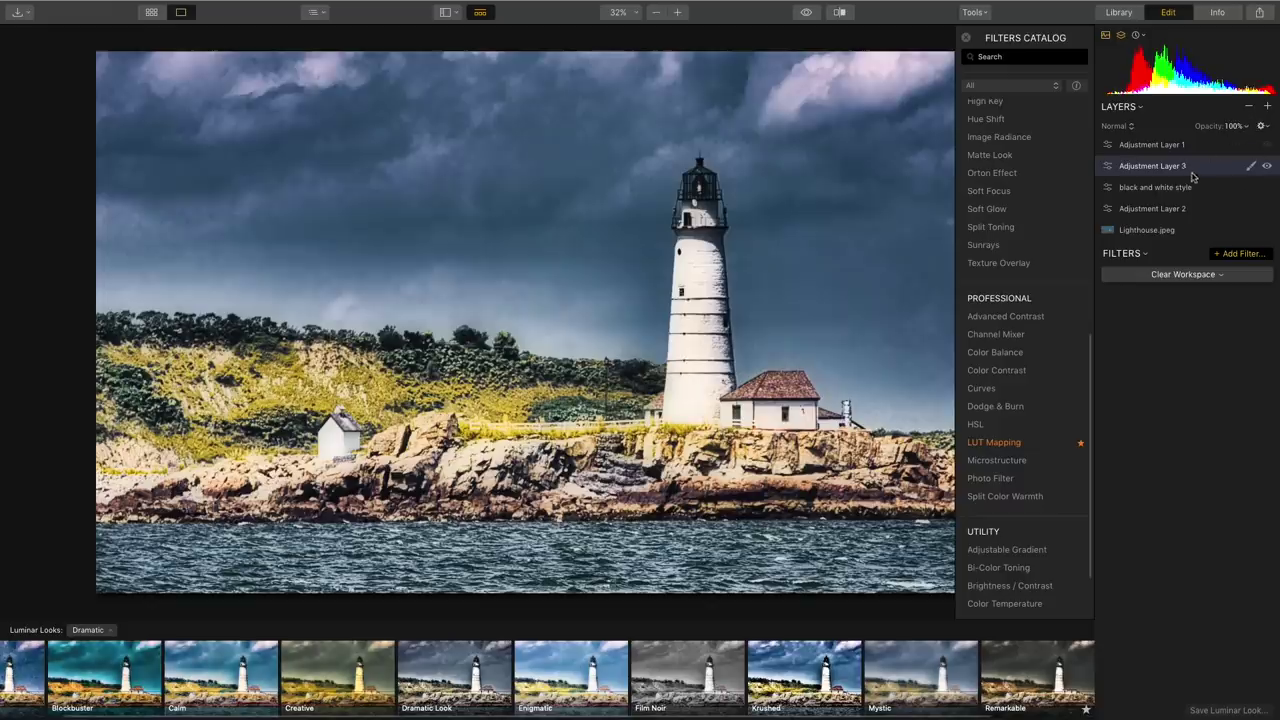
# Move Adjustment Layer 3 to the top of the layer stack and add a Tone filter to it.
pyautogui.moveTo(1185, 170); pyautogui.dragTo(1185, 144)
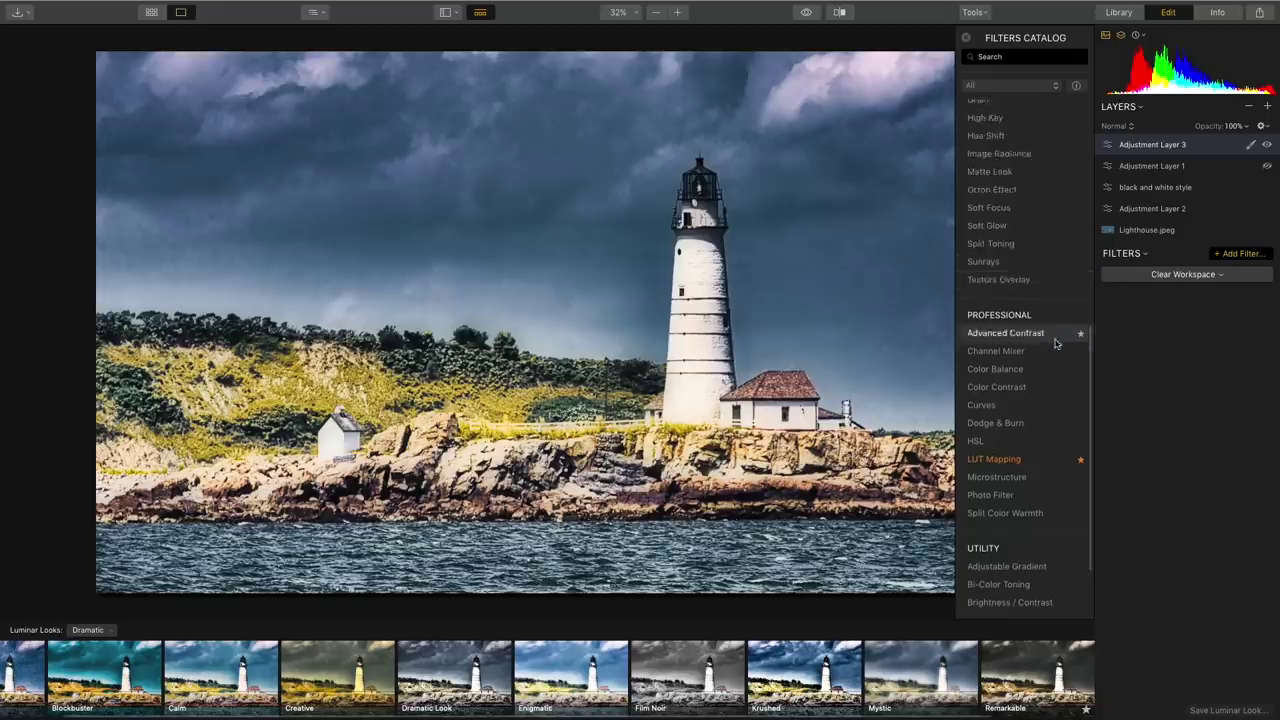
pyautogui.scroll(3, 1051, 337)
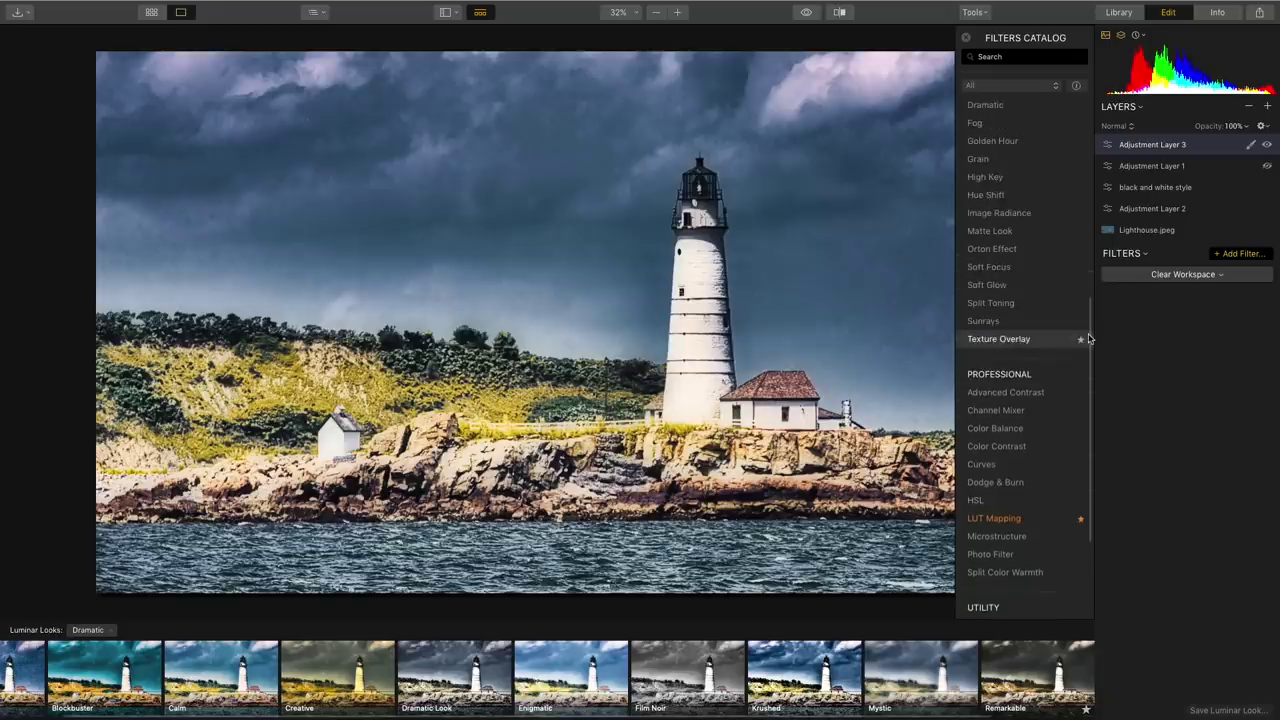
pyautogui.scroll(10, 1066, 200)
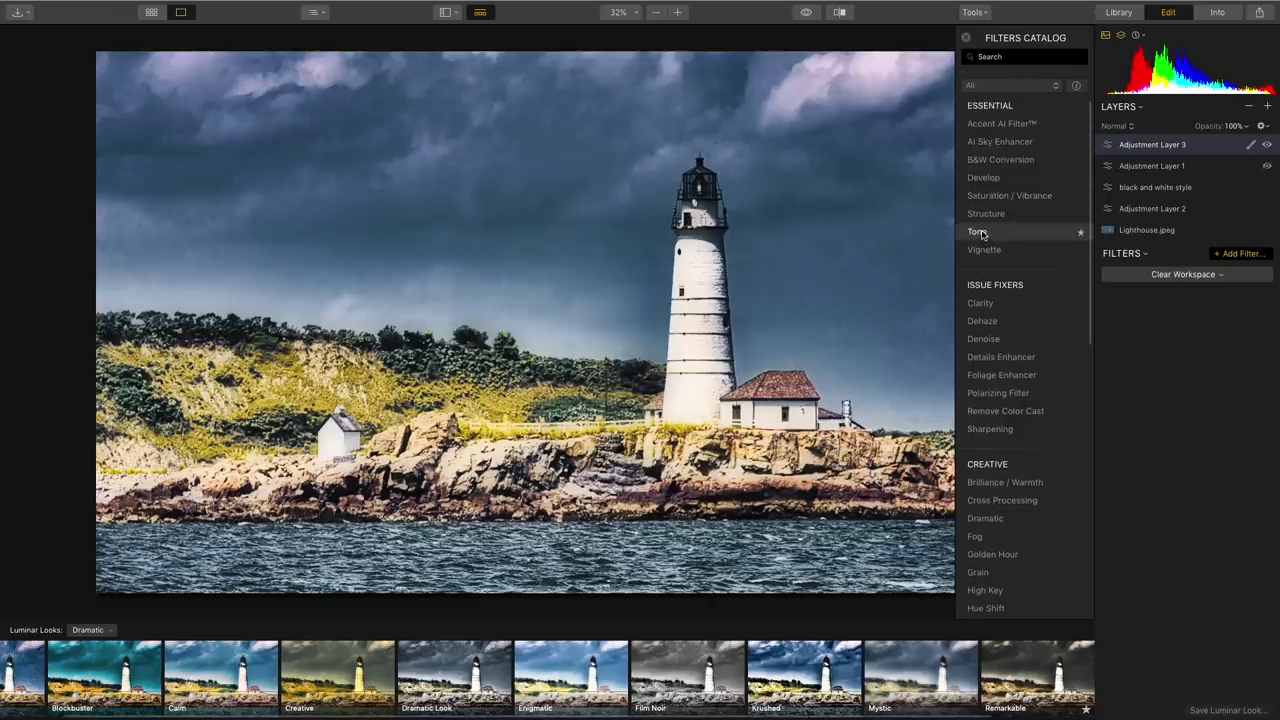
pyautogui.click(978, 232)
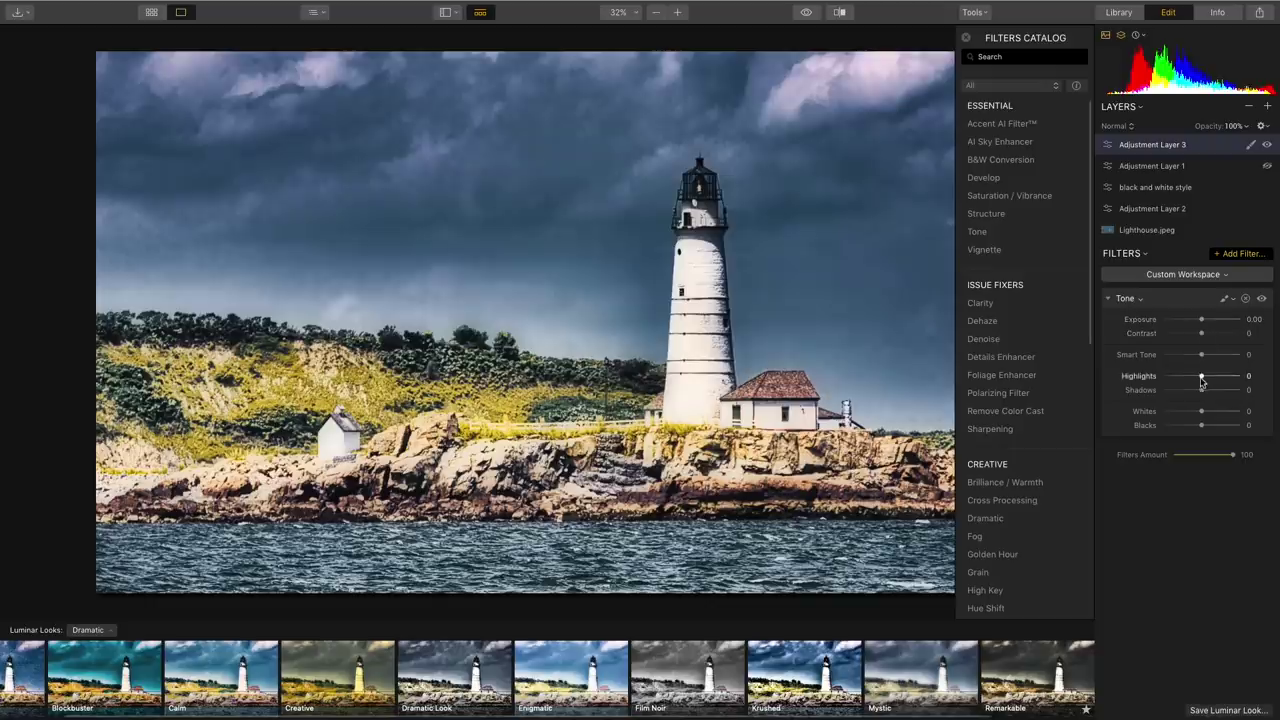
# Set the Tone filter's Smart Tone to -14, Highlights to -38 and Exposure to -1.28.
pyautogui.moveTo(1202, 377)
pyautogui.mouseDown()
pyautogui.moveTo(1180, 378)
pyautogui.moveTo(1201, 380)
pyautogui.mouseUp()
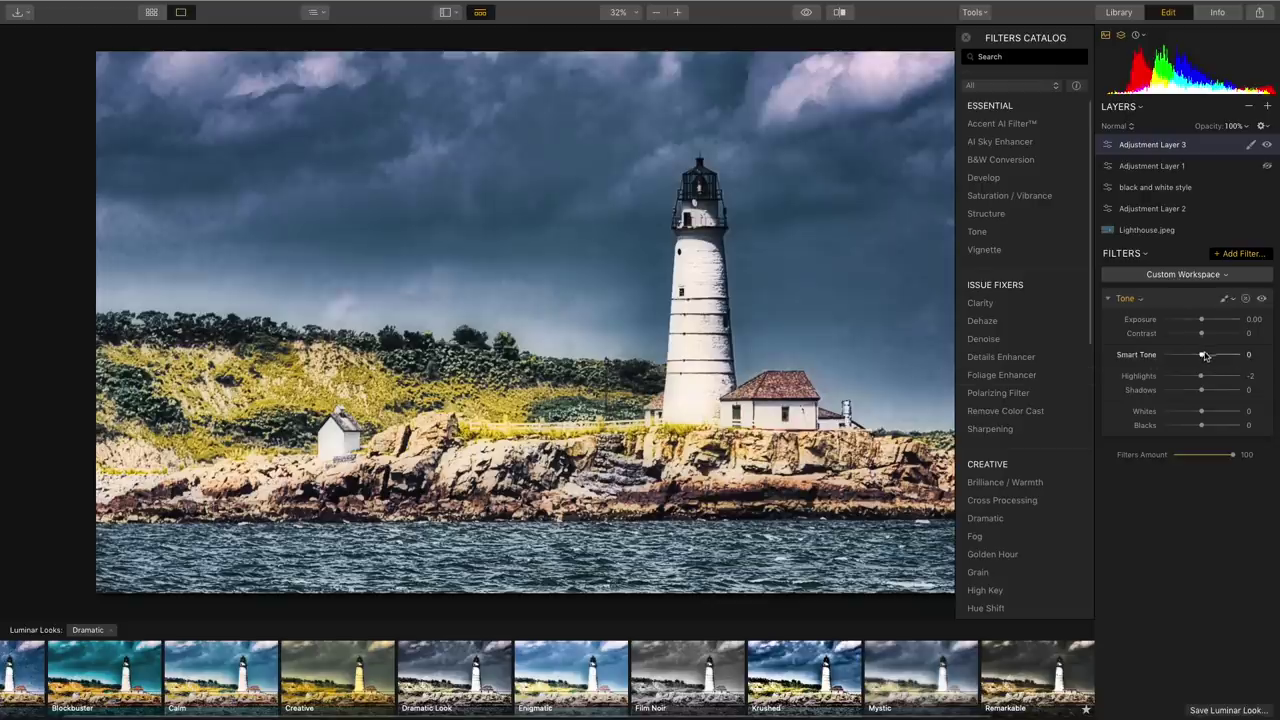
pyautogui.moveTo(1202, 357)
pyautogui.mouseDown()
pyautogui.moveTo(1174, 350)
pyautogui.moveTo(1196, 354)
pyautogui.mouseUp()
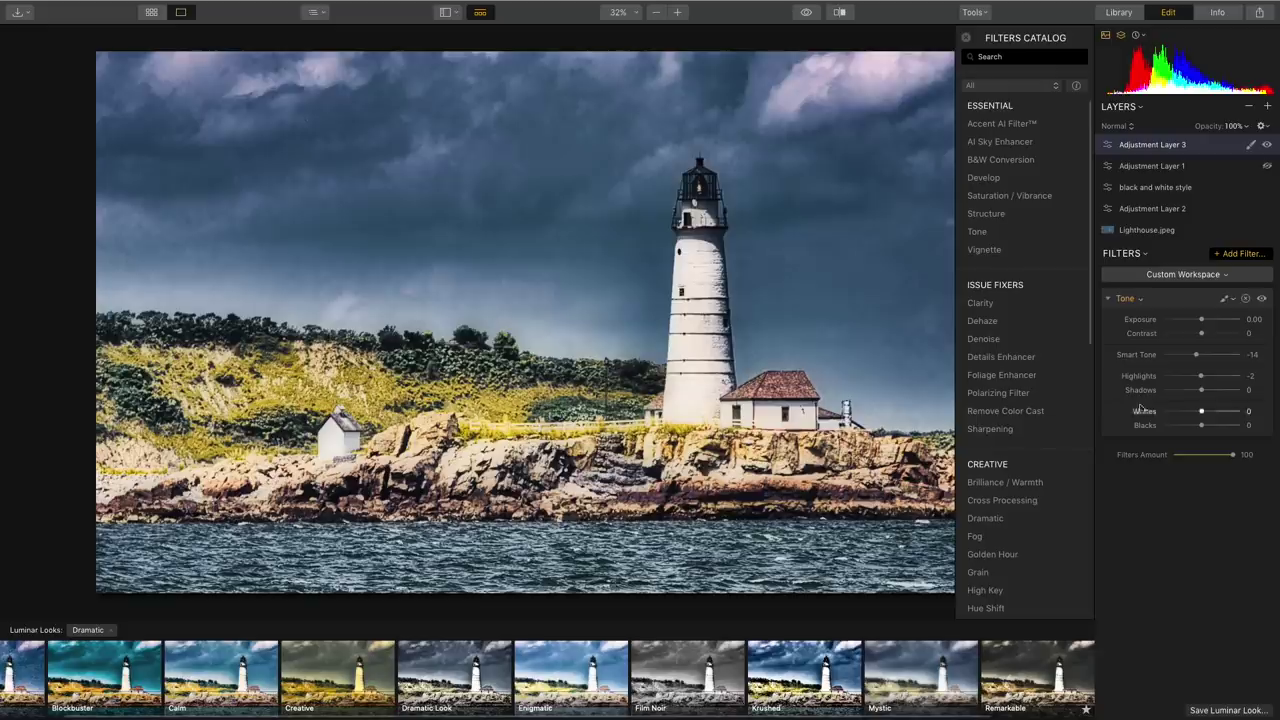
pyautogui.moveTo(1187, 380)
pyautogui.mouseDown()
pyautogui.moveTo(1166, 376)
pyautogui.moveTo(1187, 376)
pyautogui.mouseUp()
pyautogui.moveTo(1188, 320); pyautogui.dragTo(1191, 323)
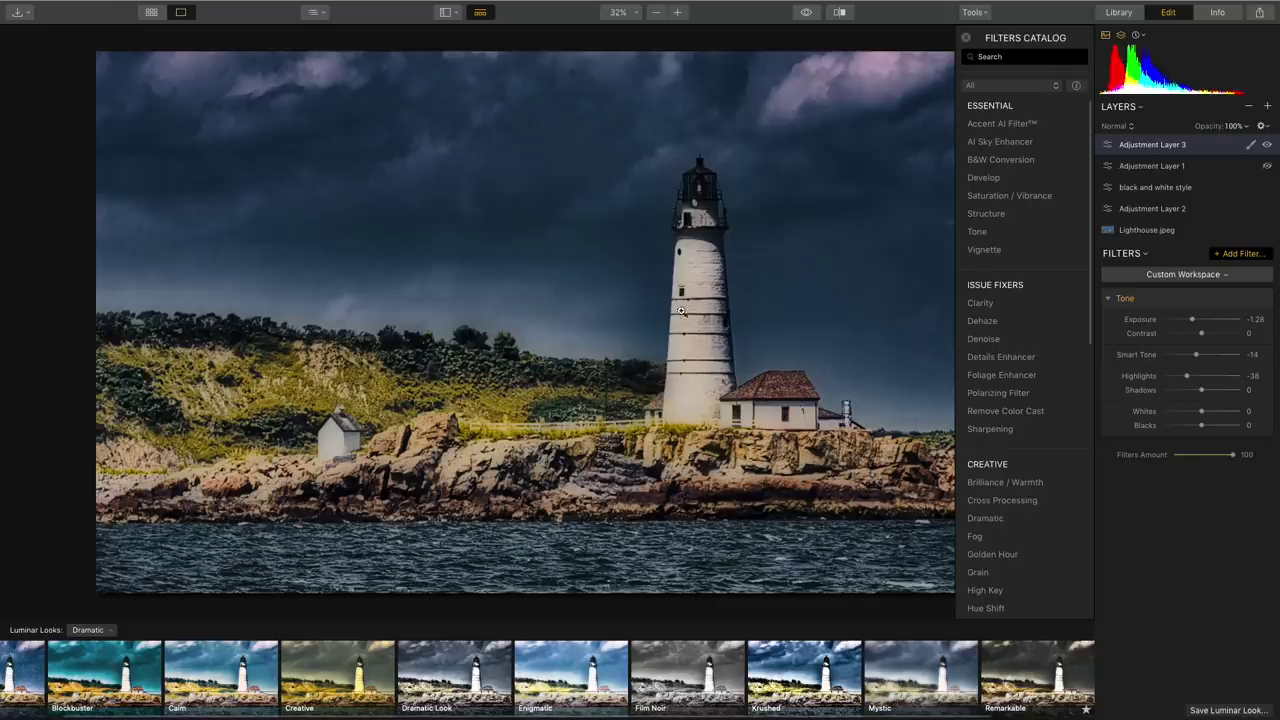
# Add a Structure filter with an amount of 83 and compare the photo with that filter disabled and enabled.
pyautogui.click(989, 218)
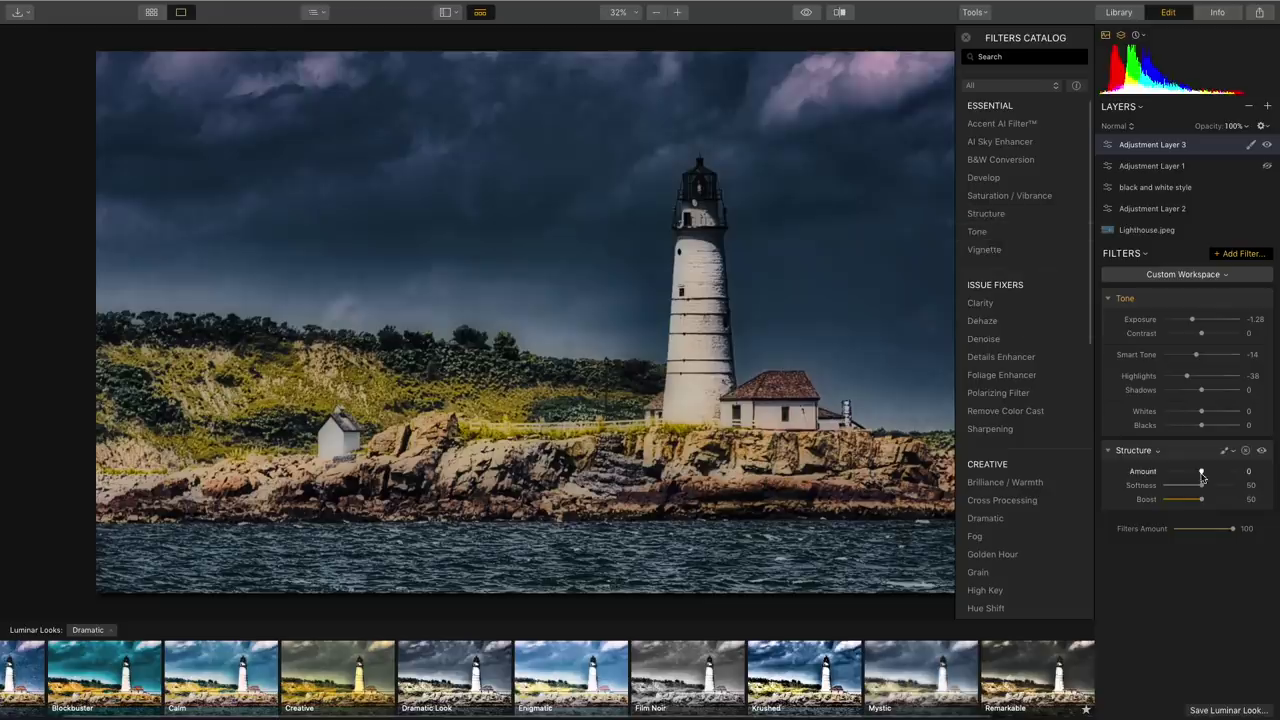
pyautogui.moveTo(1203, 474); pyautogui.dragTo(1236, 487)
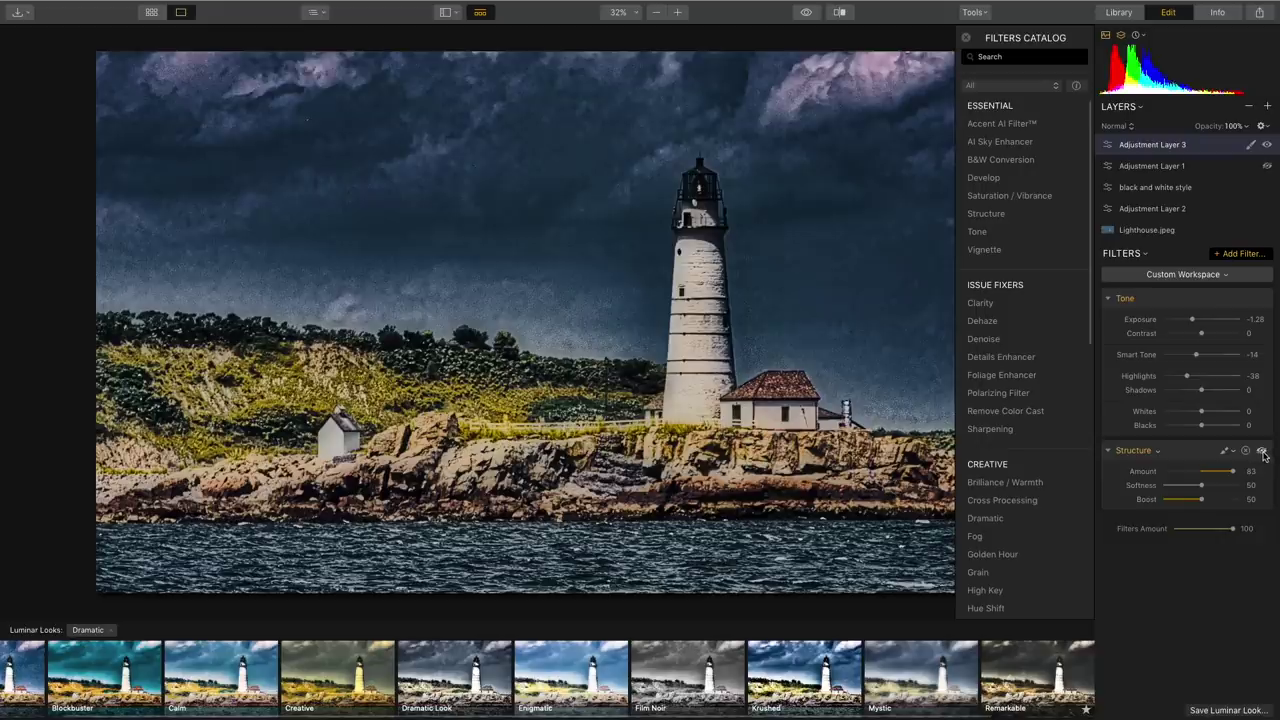
pyautogui.click(1262, 452)
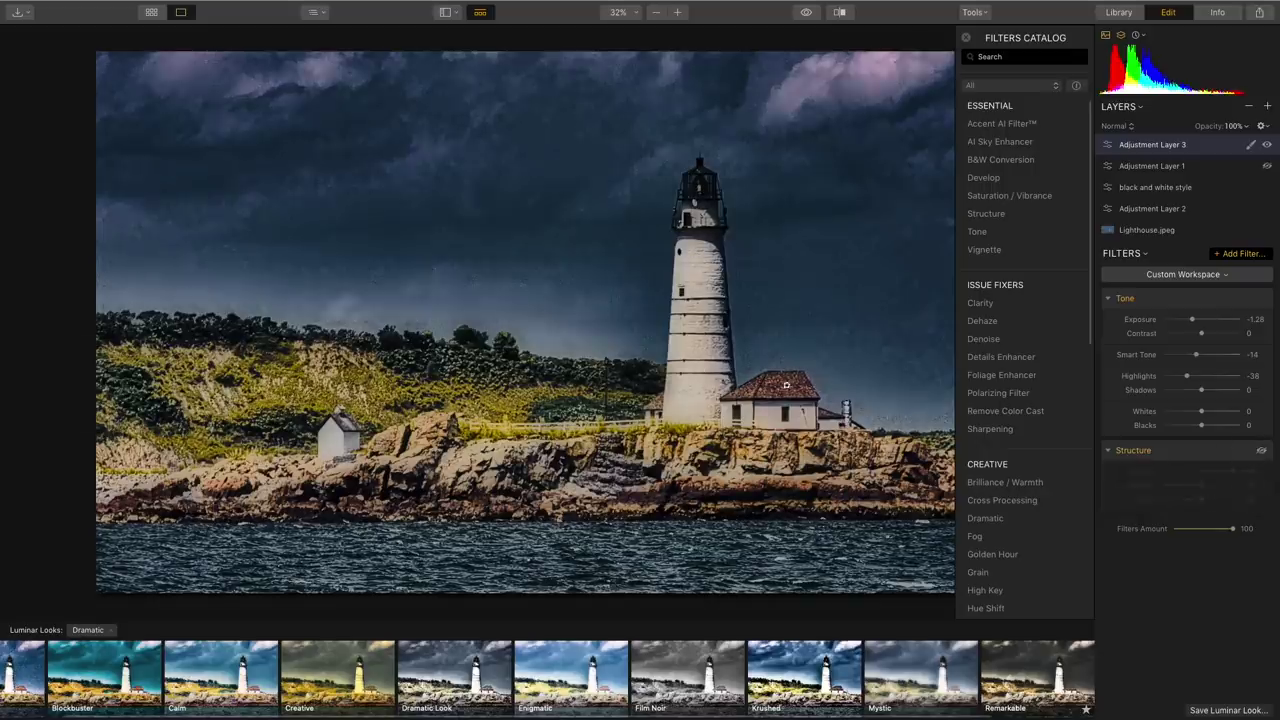
pyautogui.click(1262, 451)
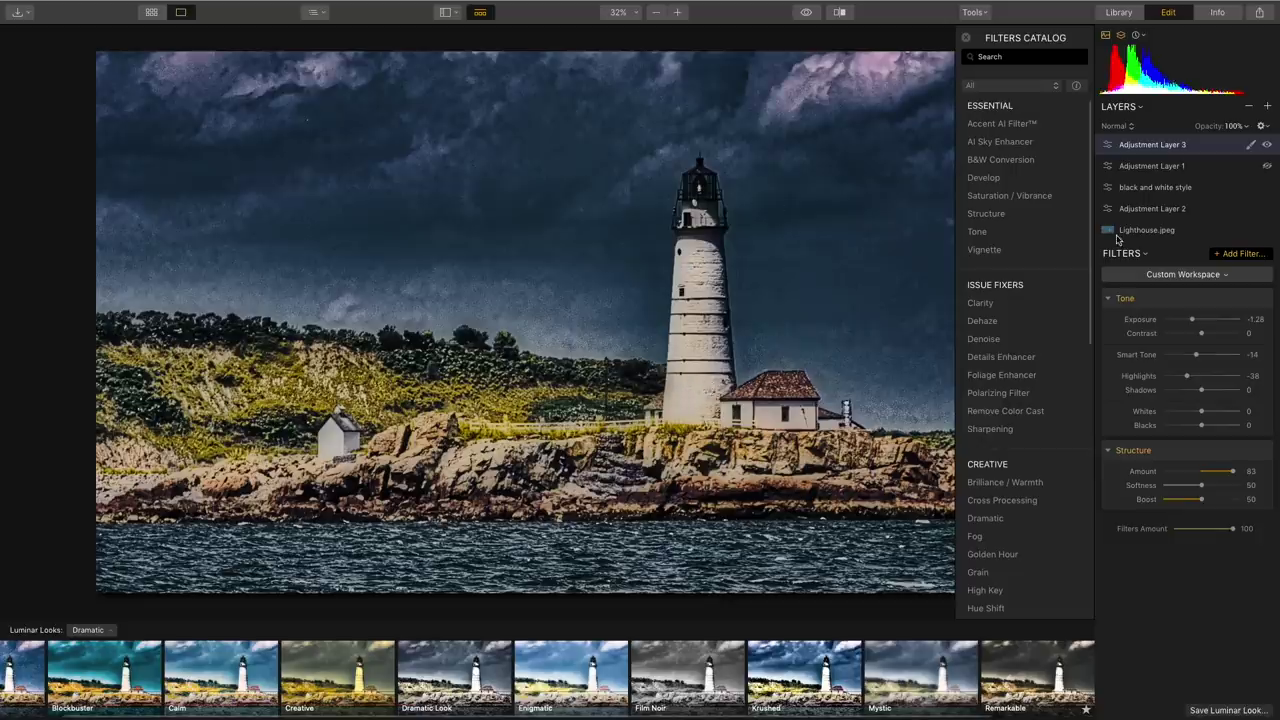
# Draw a gradient mask near the horizon on Adjustment Layer 3 and rotate it so the effect covers the land and water.
pyautogui.click(1250, 147)
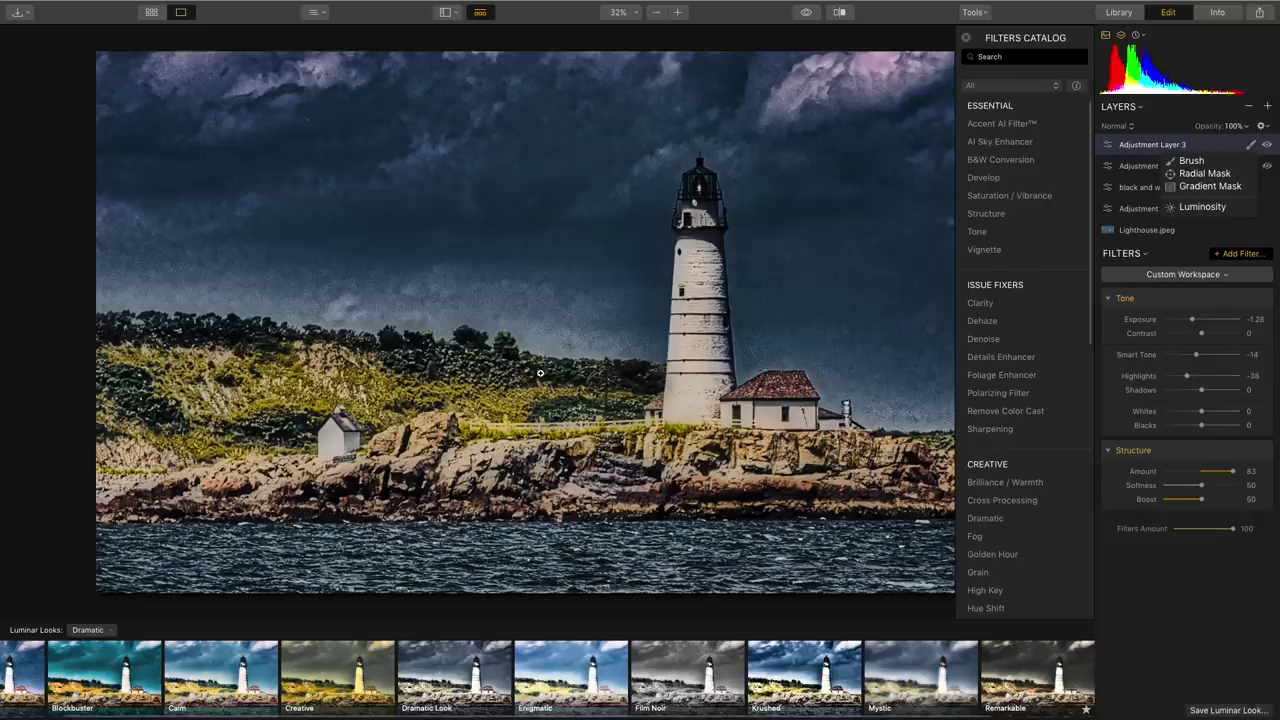
pyautogui.click(1203, 187)
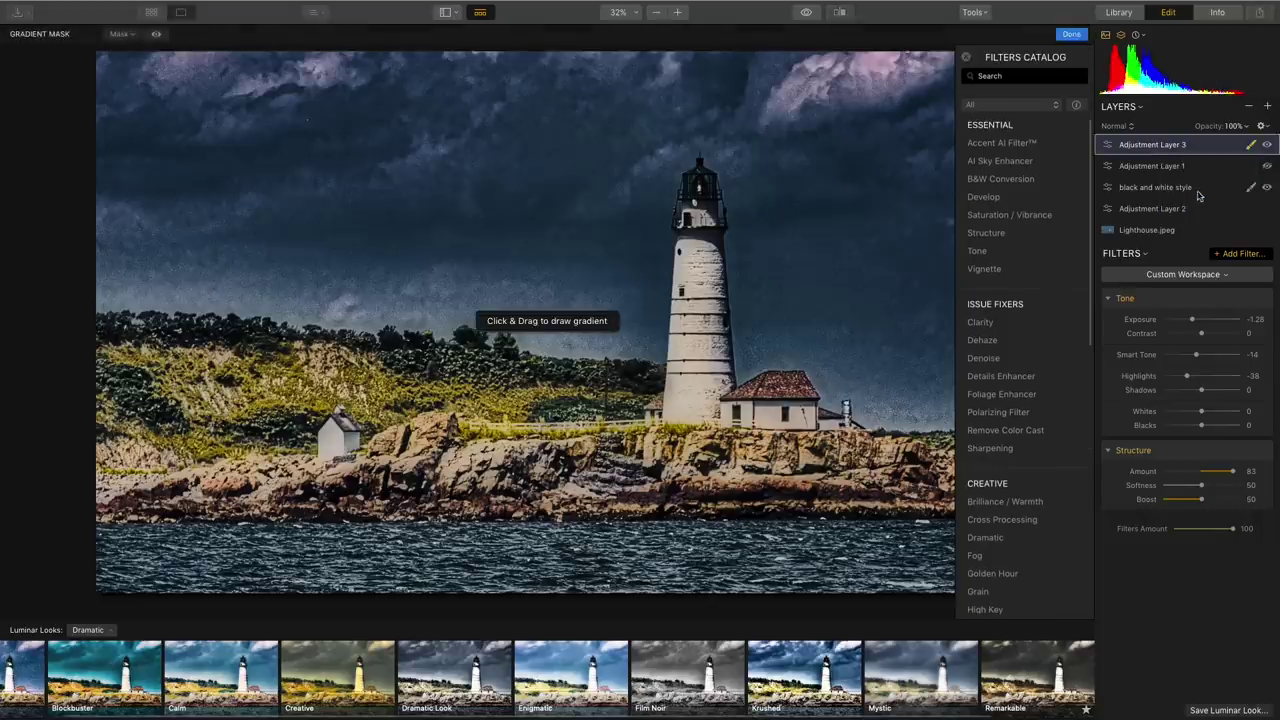
pyautogui.moveTo(577, 337); pyautogui.dragTo(579, 363)
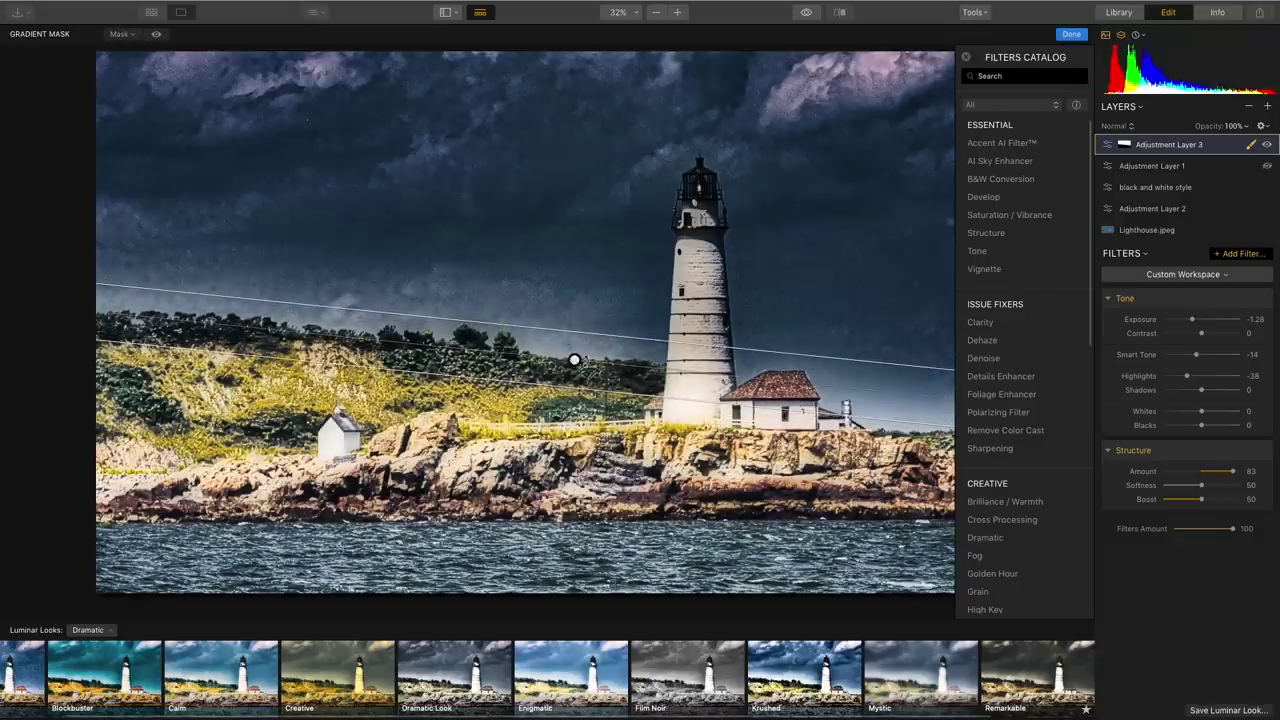
pyautogui.moveTo(587, 334); pyautogui.dragTo(585, 304)
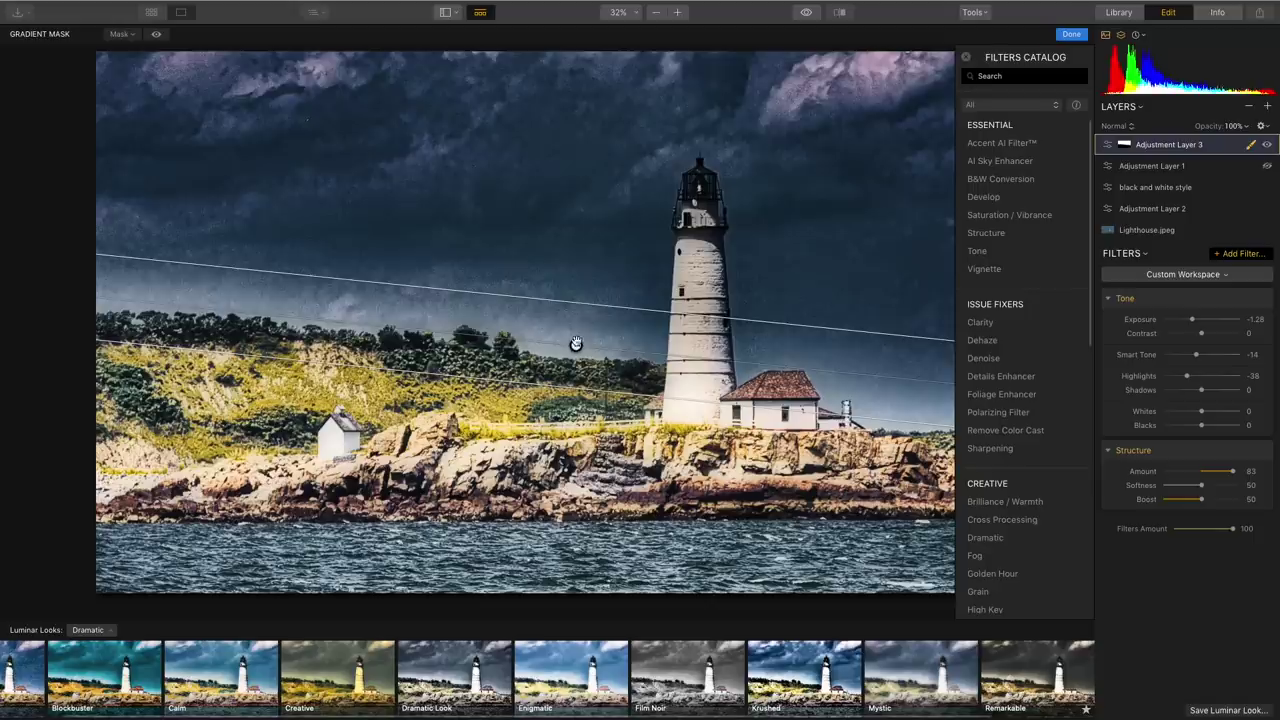
pyautogui.moveTo(579, 301); pyautogui.dragTo(576, 339)
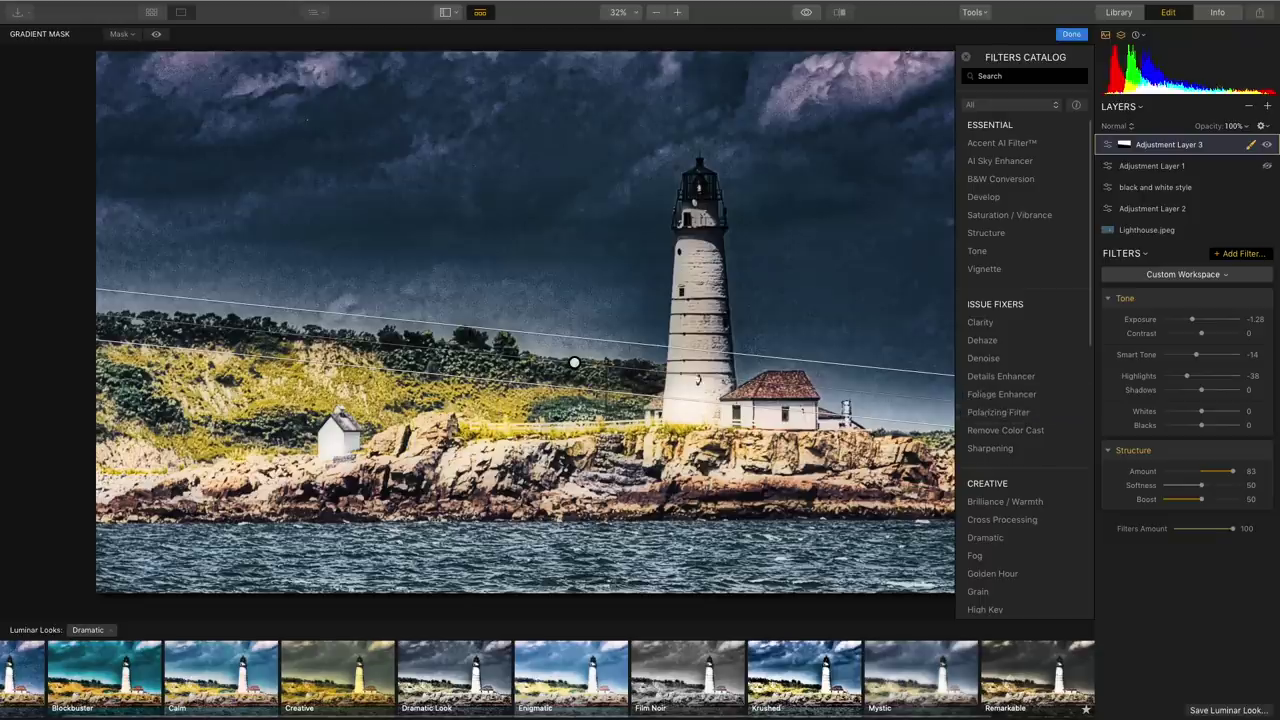
pyautogui.moveTo(695, 374); pyautogui.dragTo(438, 352)
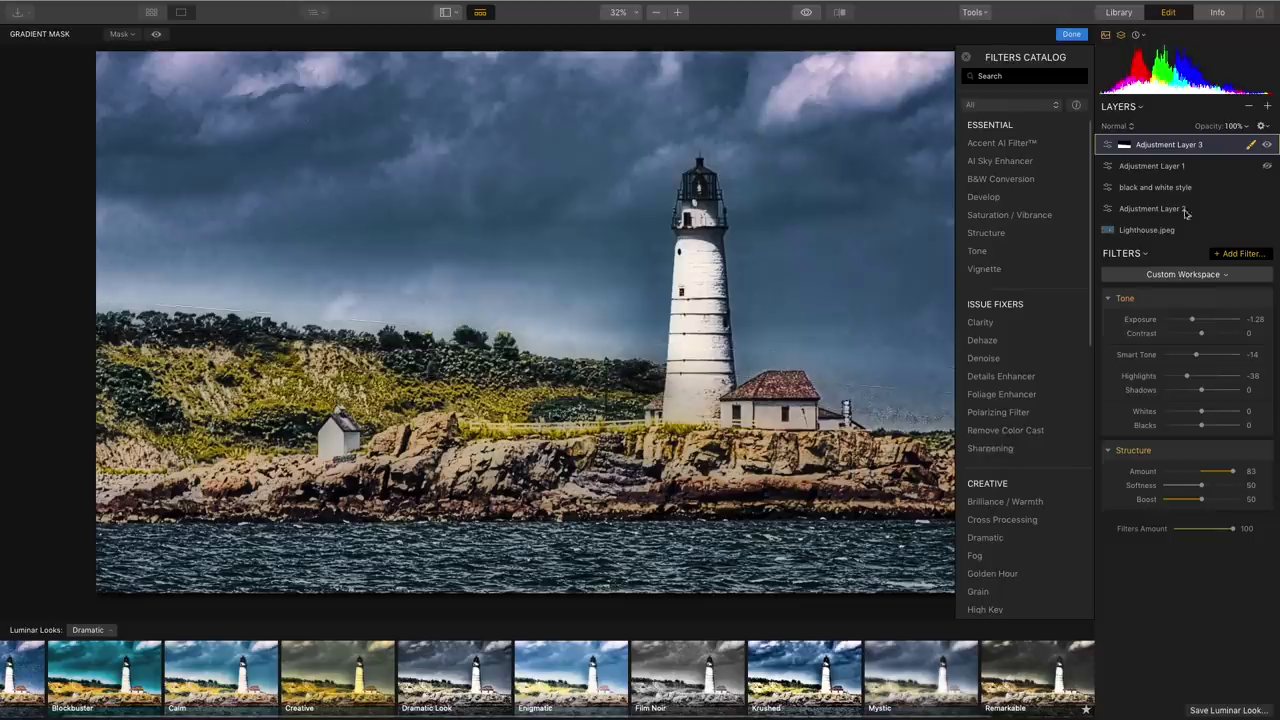
# Check the edit history, leave the gradient mask, and compare the photo with Adjustment Layer 3 hidden and shown.
pyautogui.click(1138, 36)
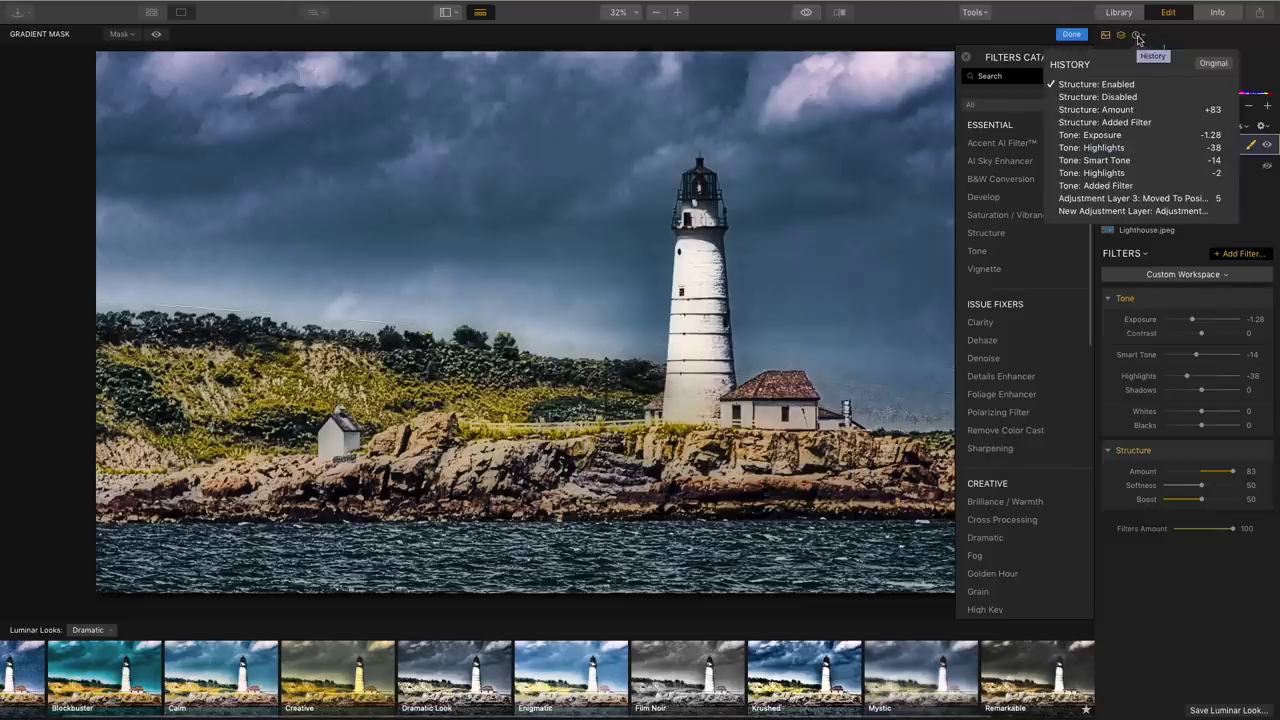
pyautogui.click(1140, 112)
pyautogui.click(1214, 418)
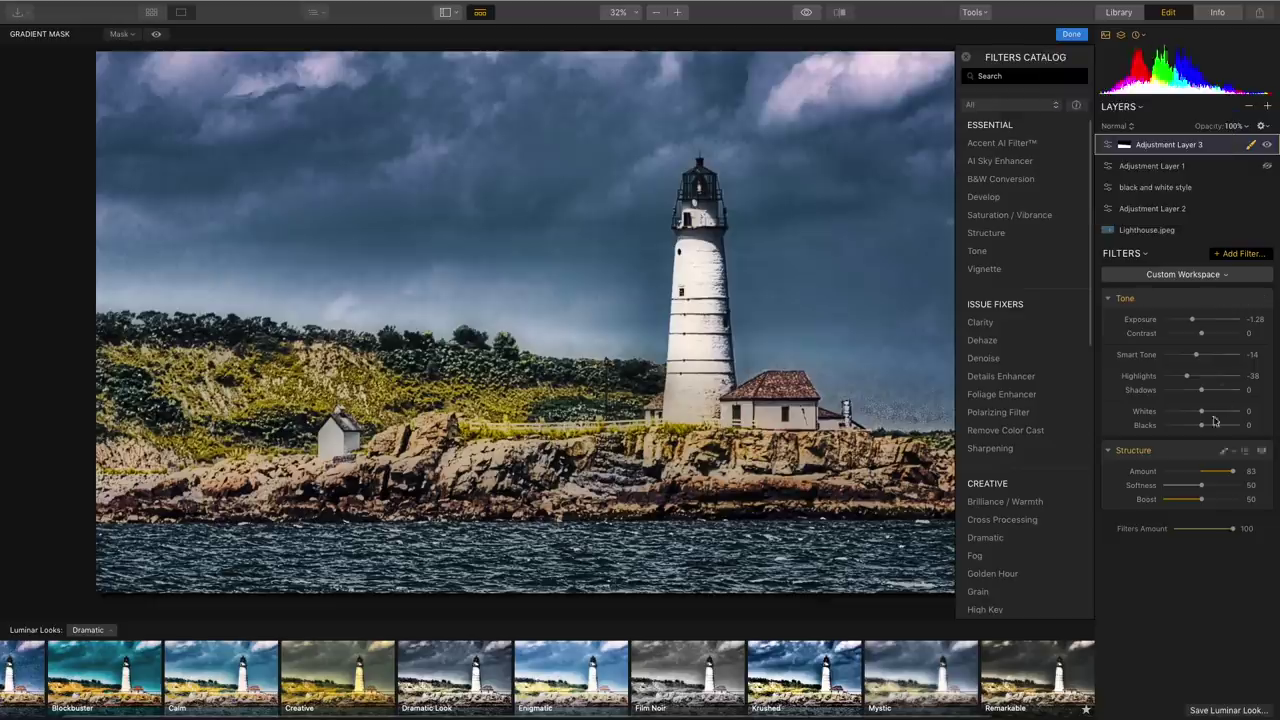
pyautogui.press('Return')
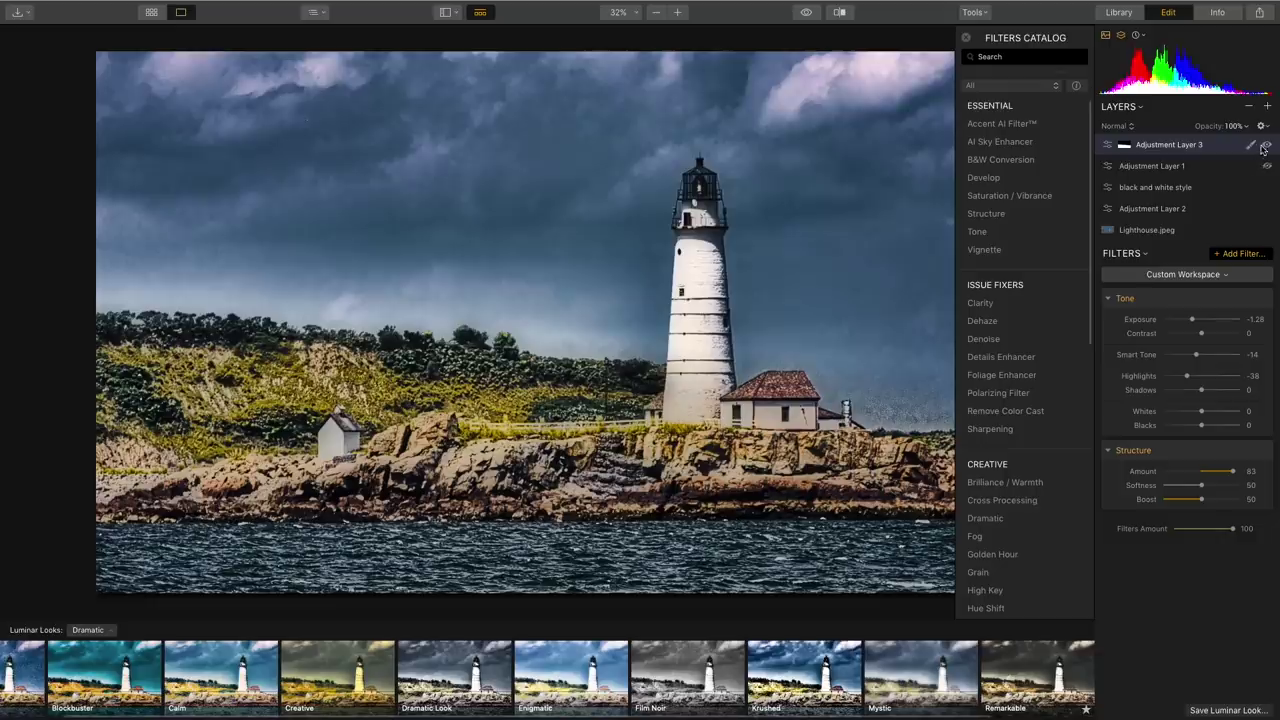
pyautogui.click(1268, 145)
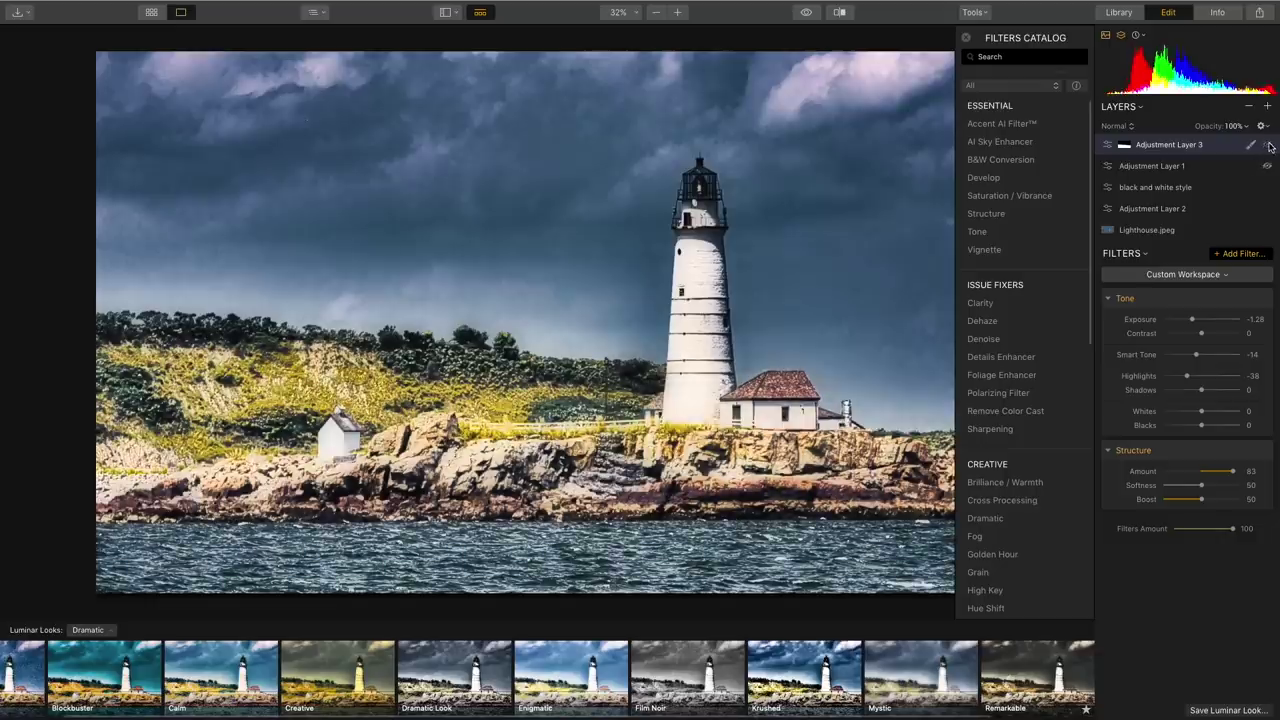
pyautogui.click(1268, 145)
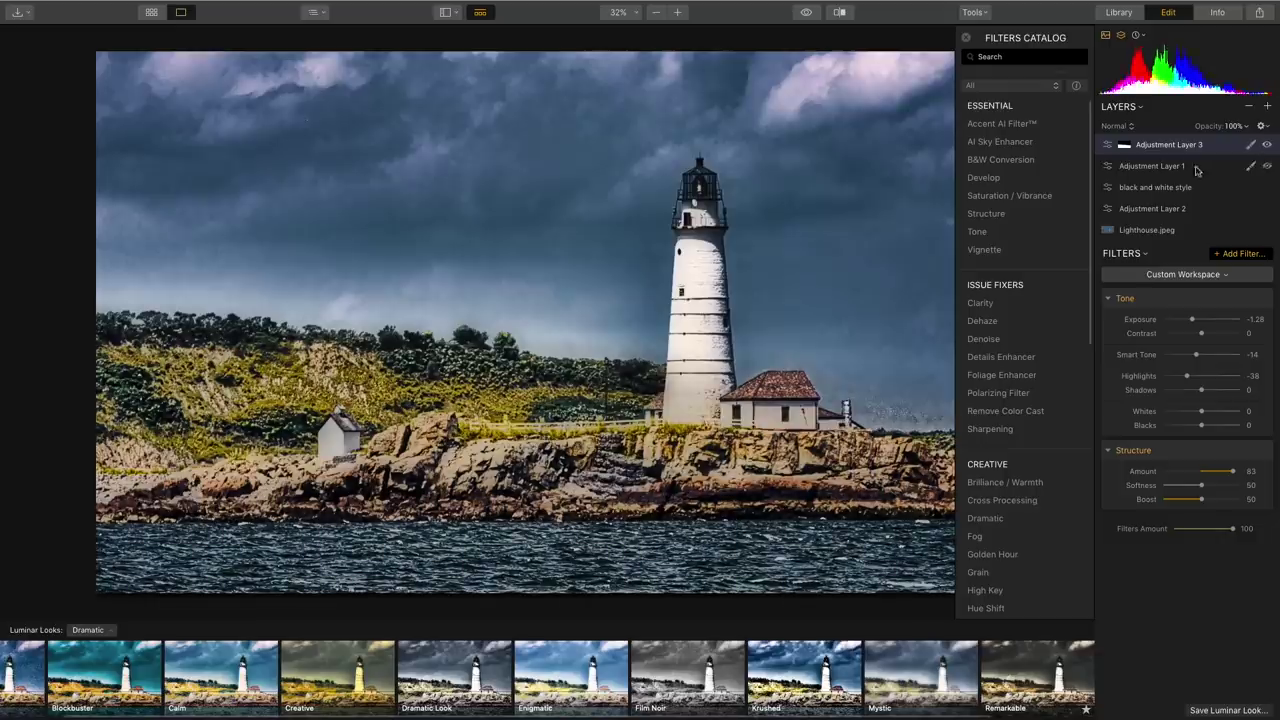
# Fill Adjustment Layer 3's mask completely and open the mask for brush editing.
pyautogui.rightClick(1125, 147)
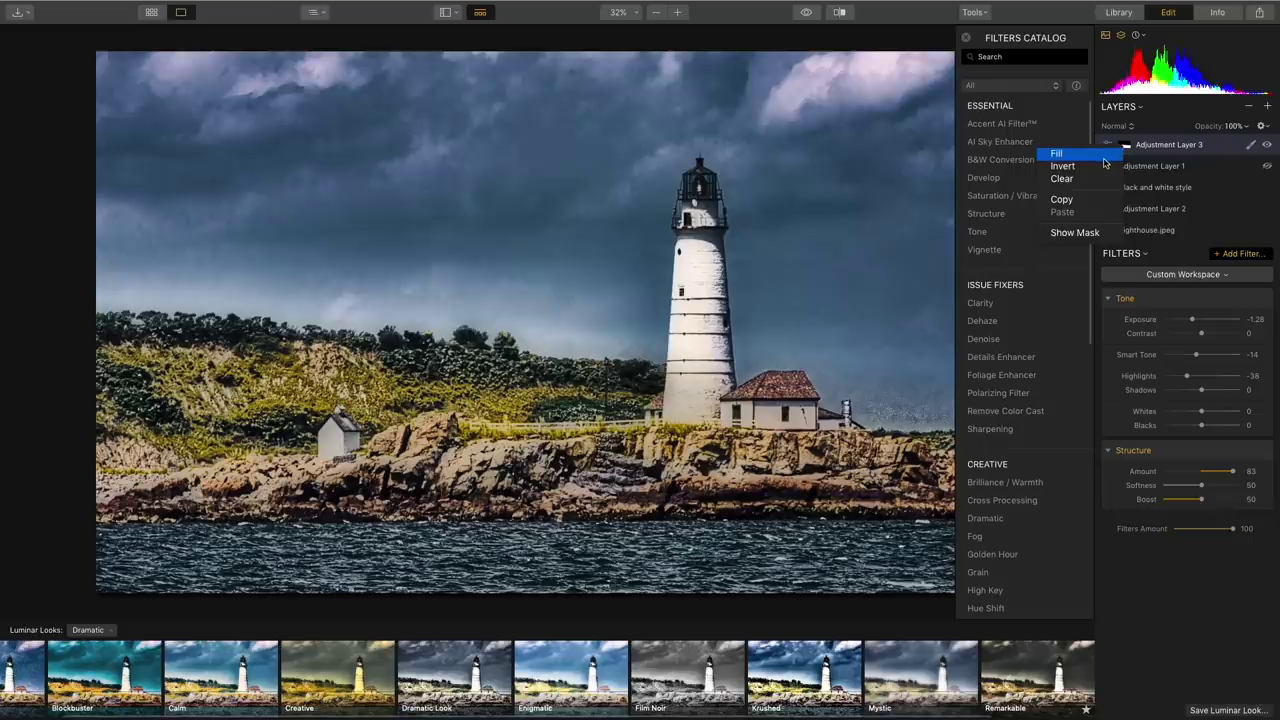
pyautogui.click(1099, 155)
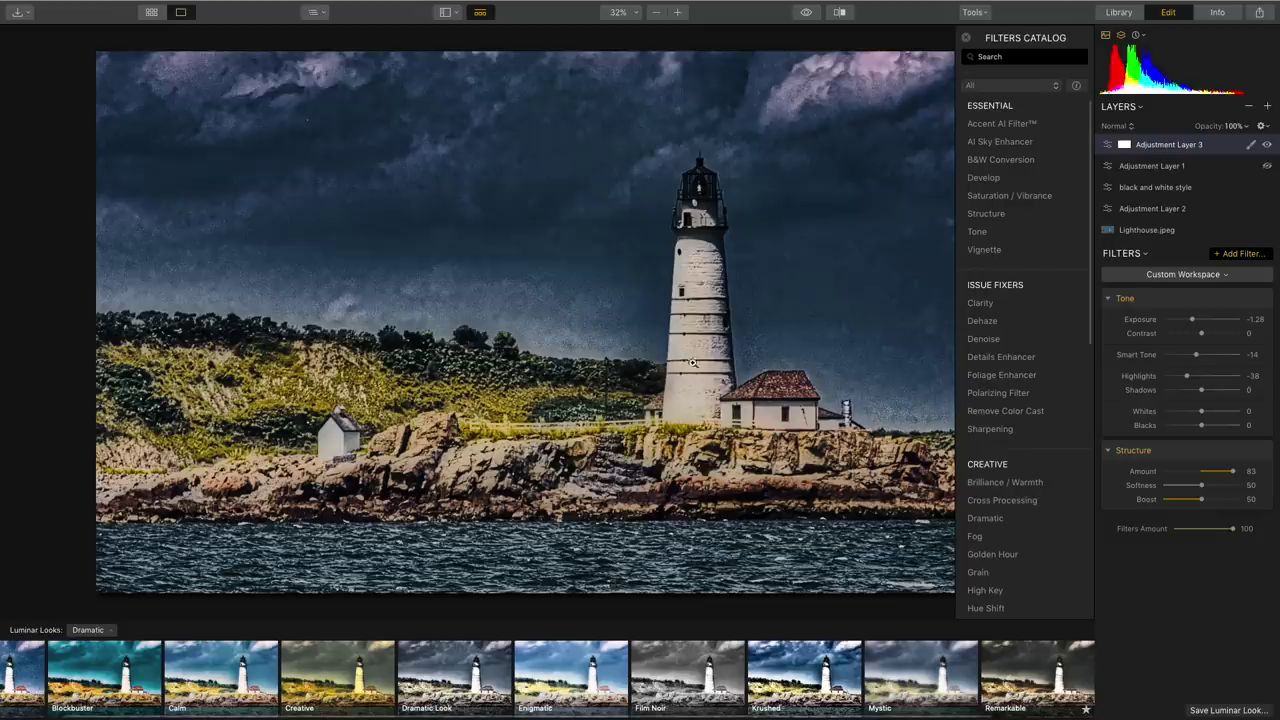
pyautogui.click(1251, 146)
pyautogui.click(1213, 163)
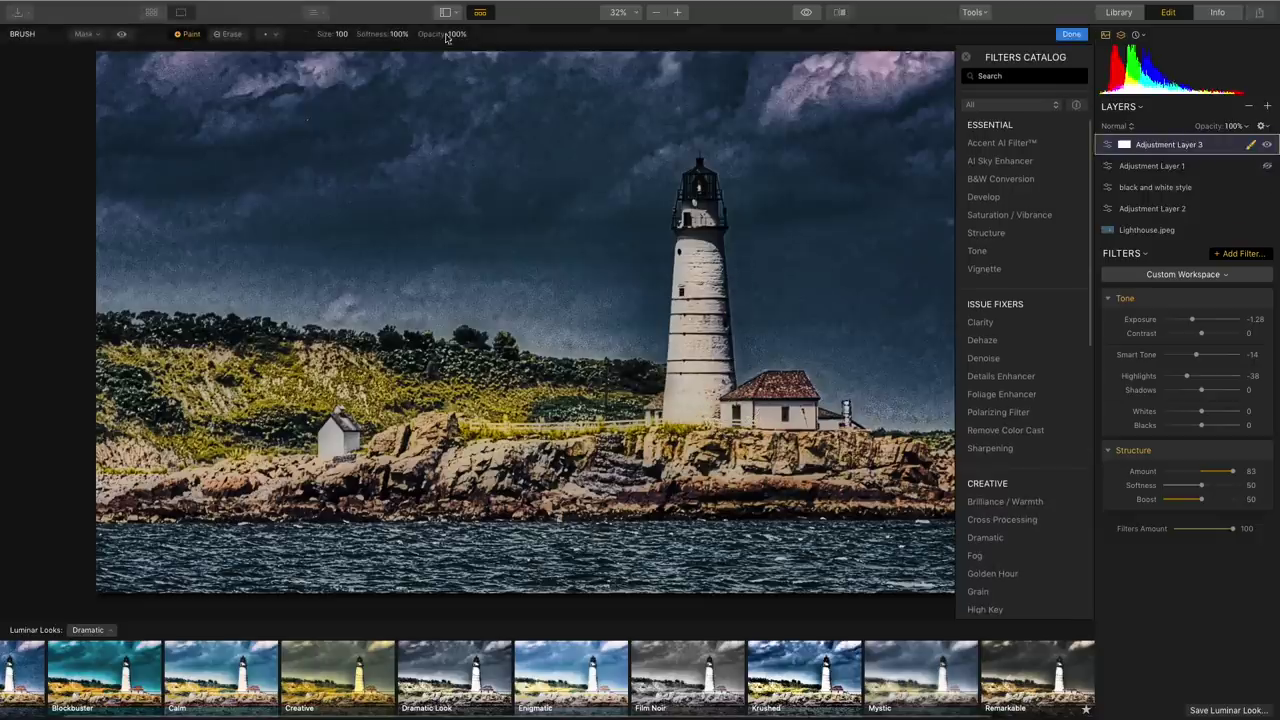
# Set the mask brush to size 89 with 40% softness, leaving its opacity at 100%.
pyautogui.click(321, 36)
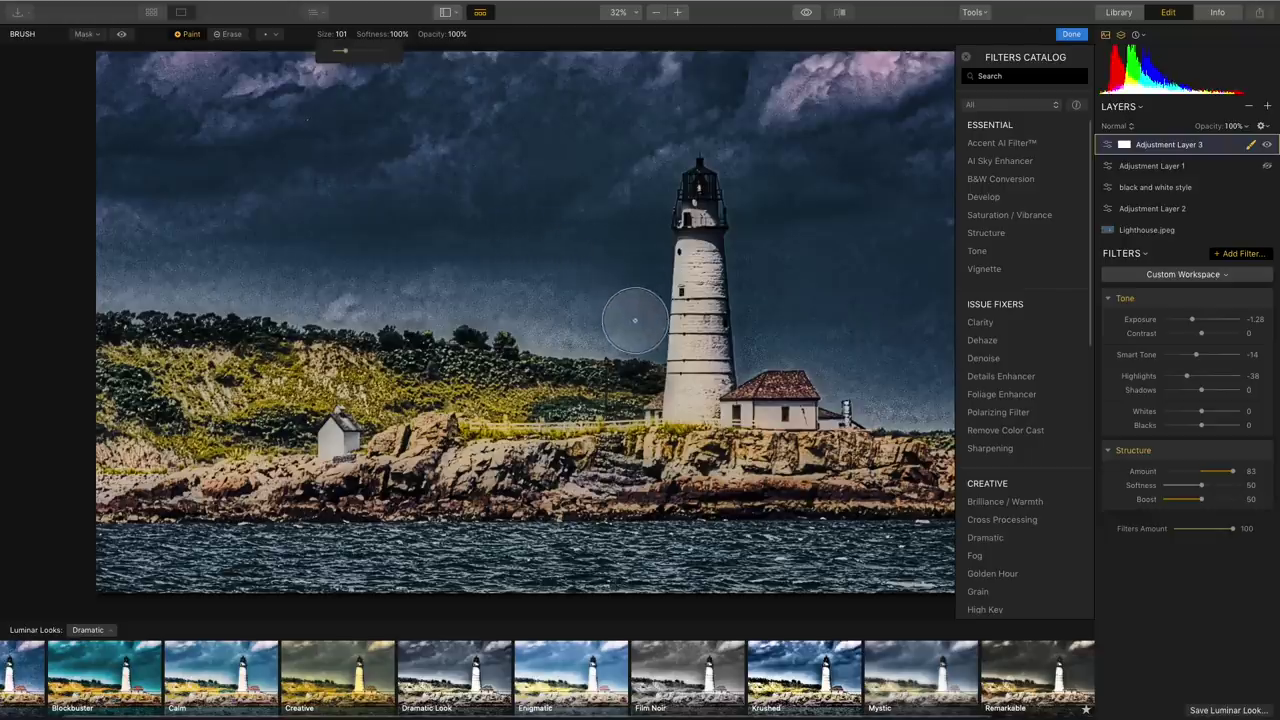
pyautogui.press('[')
pyautogui.press('[')
pyautogui.press('[')
pyautogui.press('[')
pyautogui.press('[')
pyautogui.press('[')
pyautogui.press('[')
pyautogui.press('[')
pyautogui.press('[')
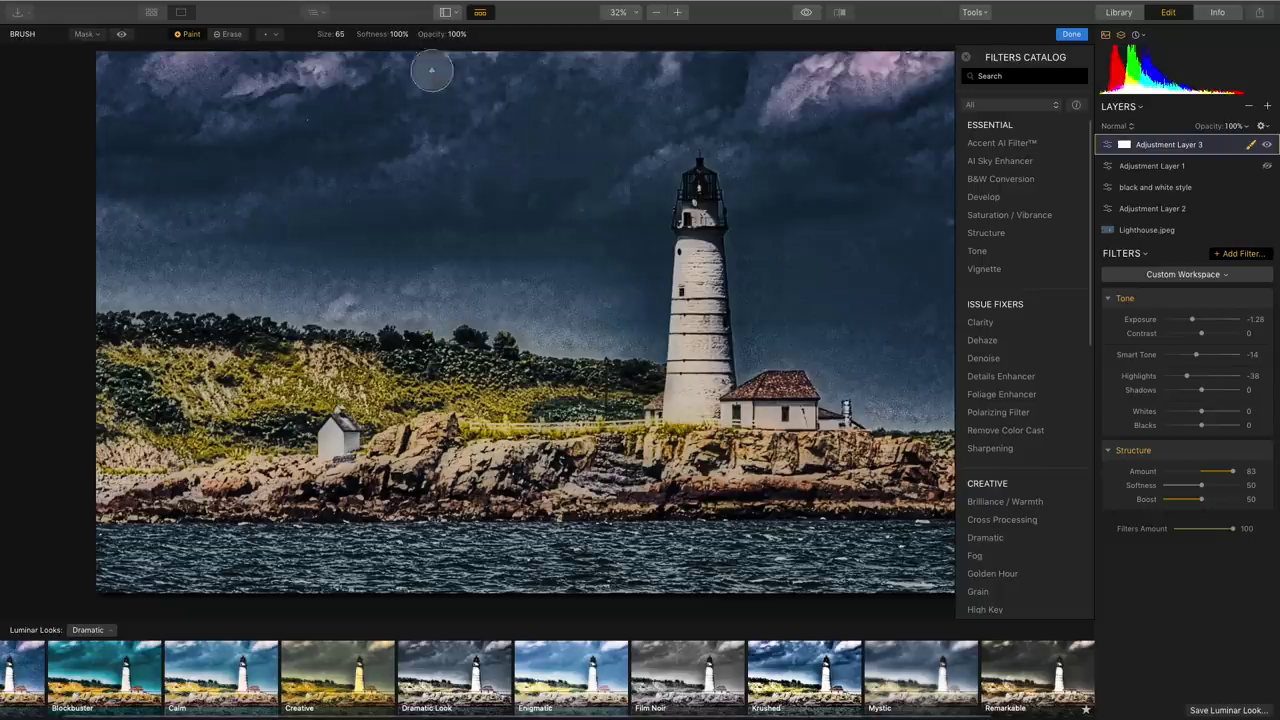
pyautogui.moveTo(373, 45); pyautogui.dragTo(287, 36)
pyautogui.moveTo(373, 34); pyautogui.dragTo(389, 34)
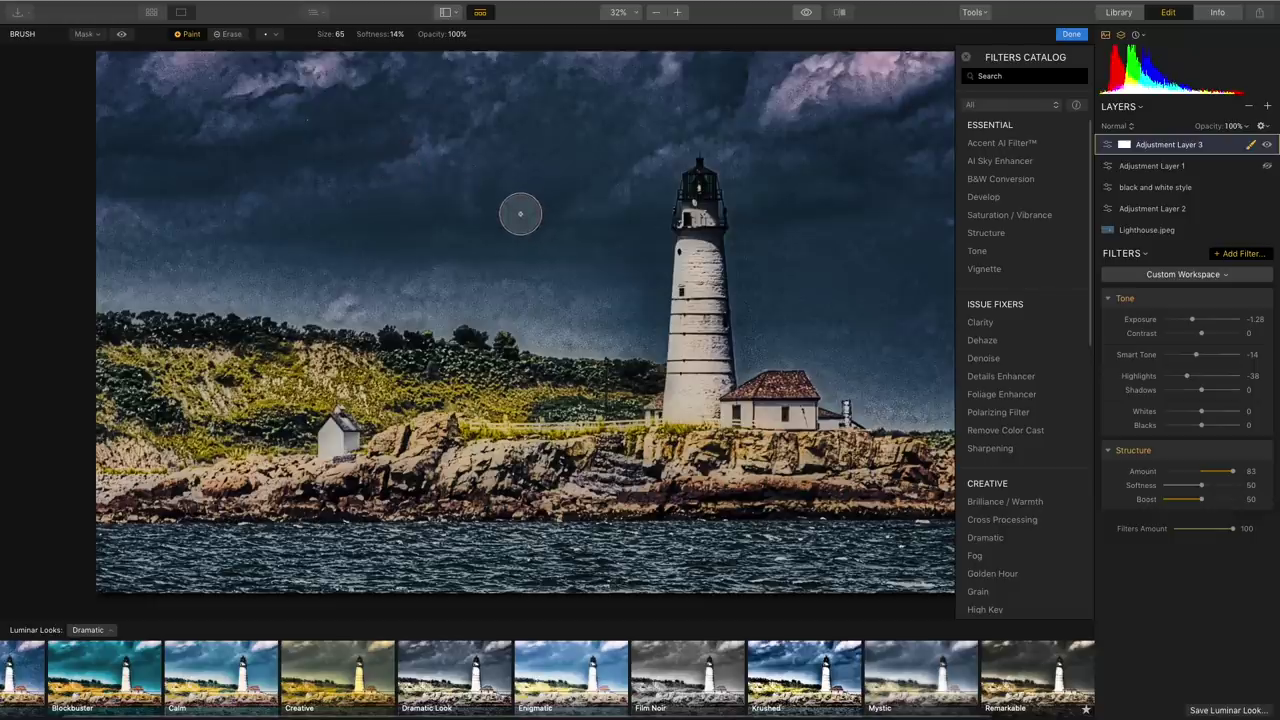
pyautogui.press(']')
pyautogui.press(']')
pyautogui.press(']')
pyautogui.press(']')
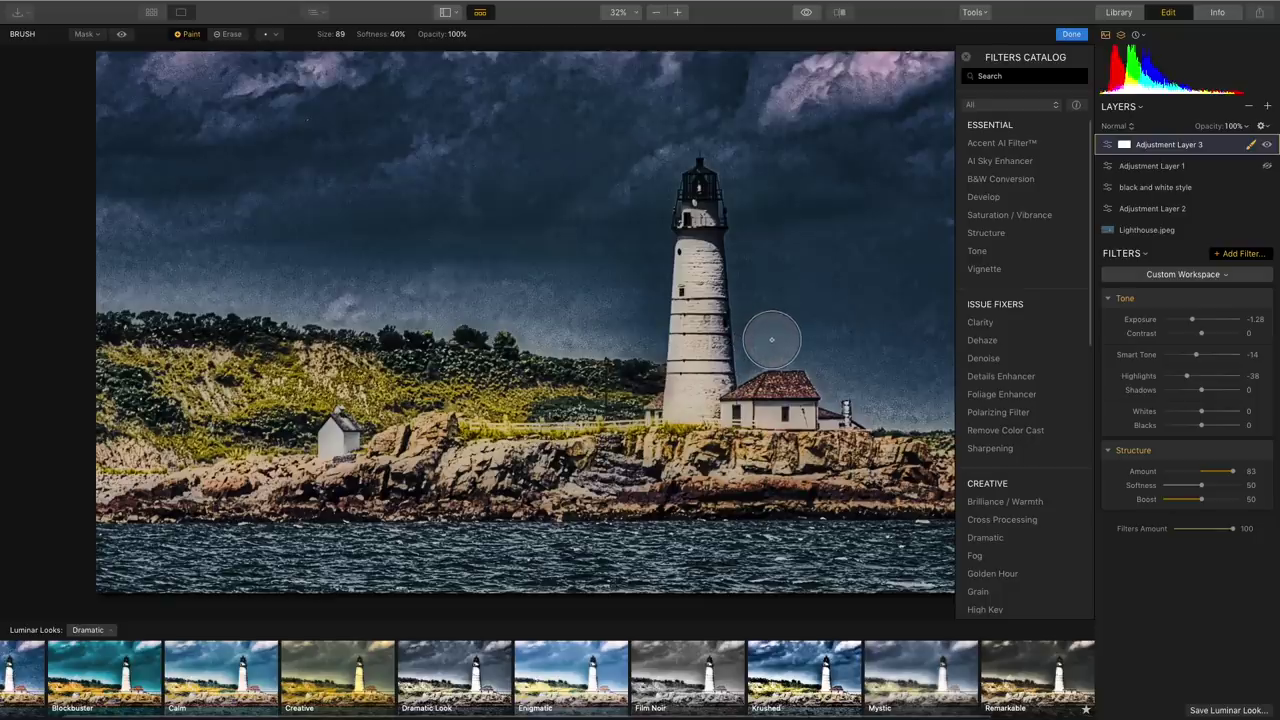
# Turn on the mask overlay and invert Adjustment Layer 3's mask.
pyautogui.press('super+equal')
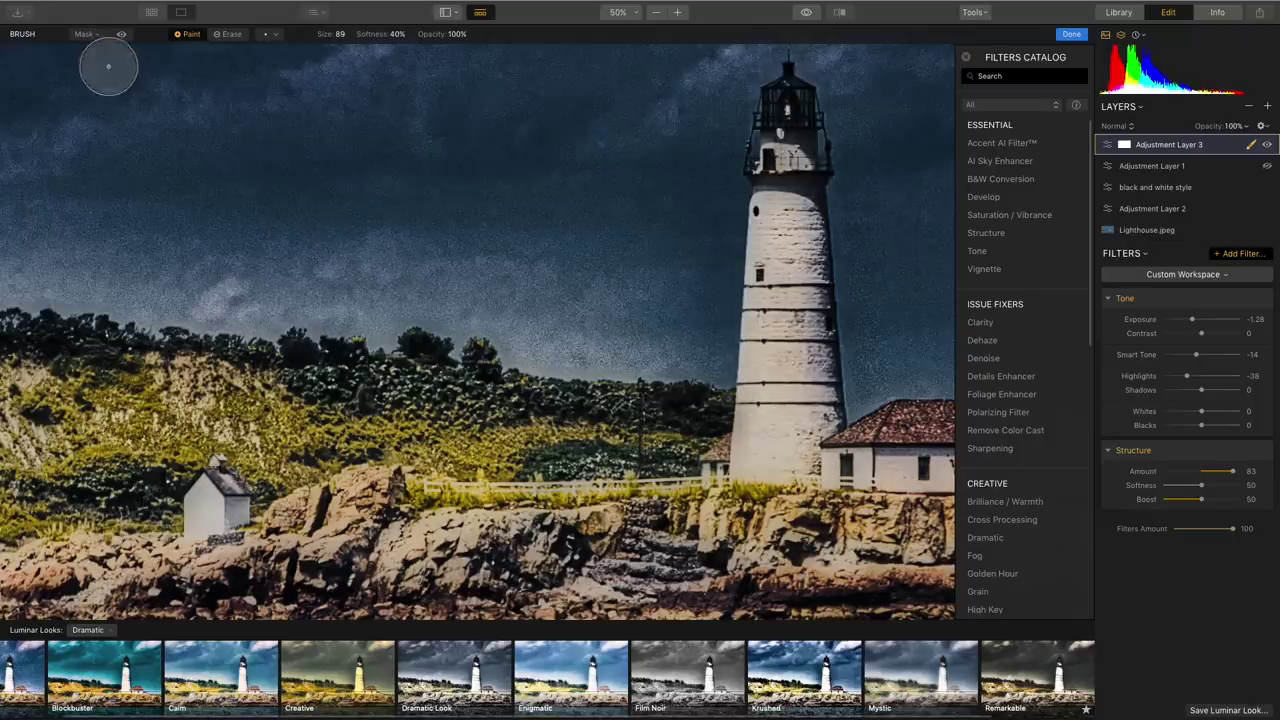
pyautogui.click(122, 35)
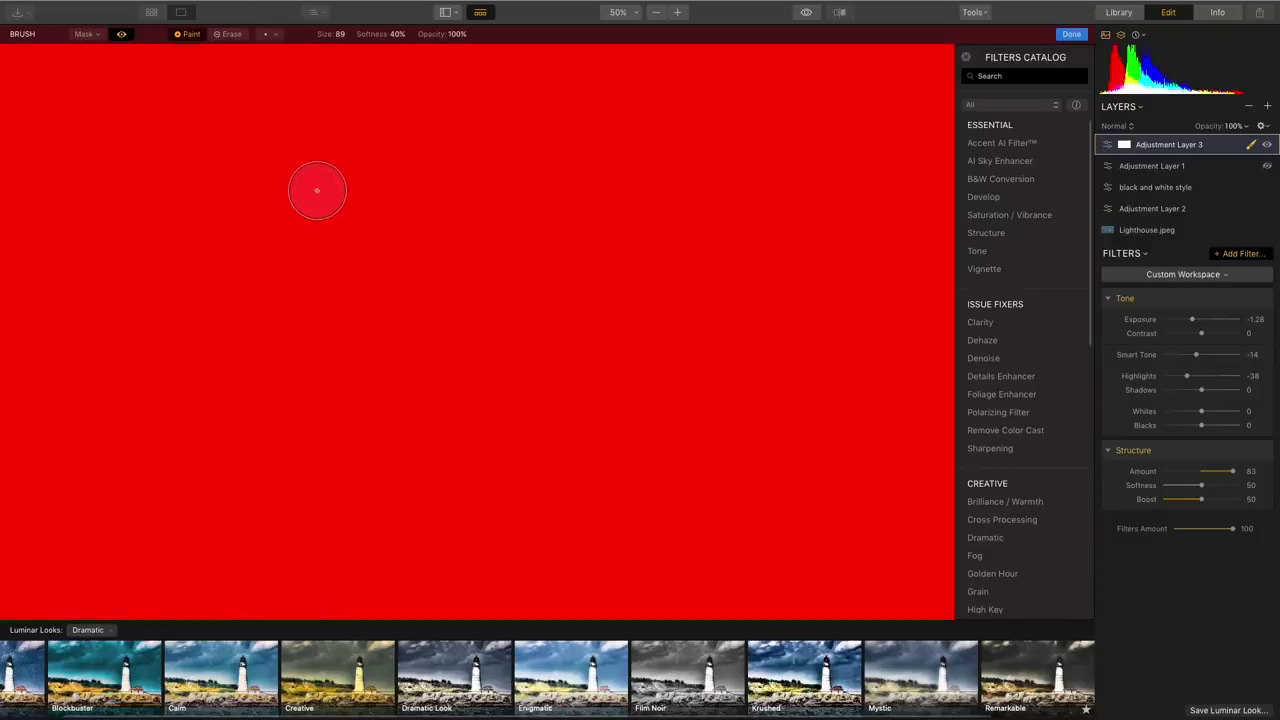
pyautogui.scroll(-3, 317, 191)
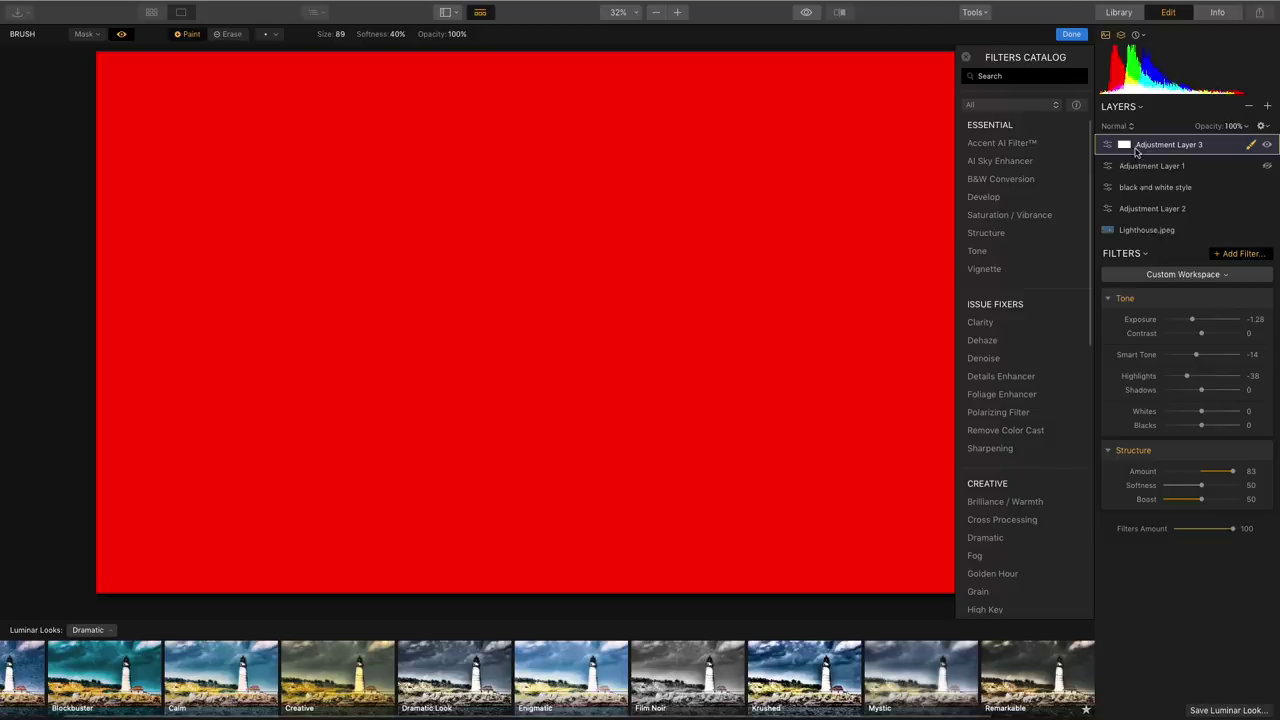
pyautogui.click(1123, 147)
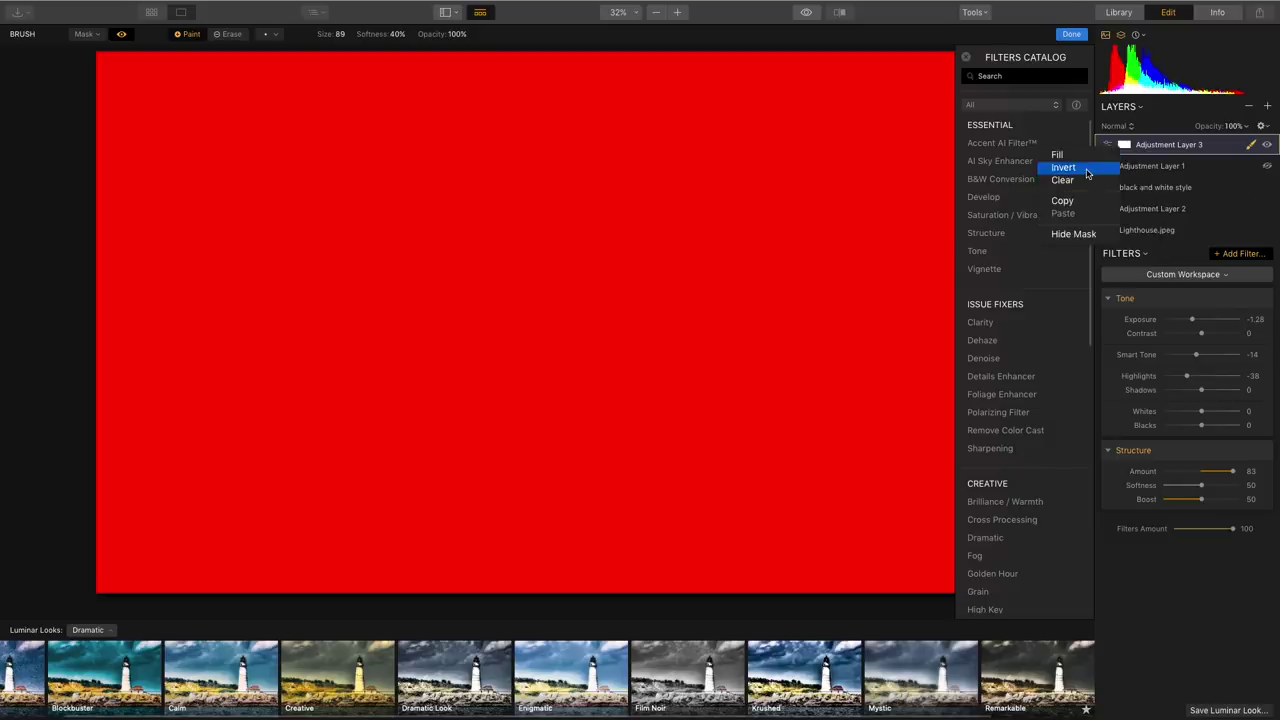
pyautogui.click(1086, 170)
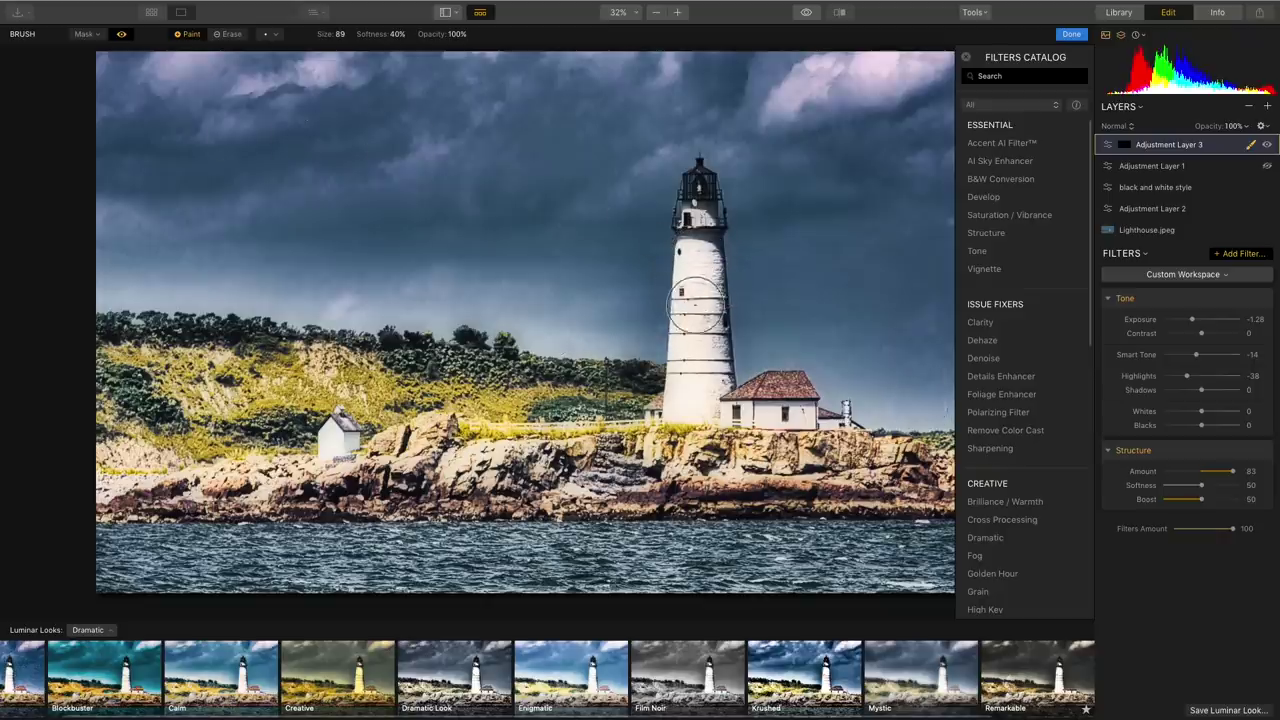
pyautogui.press('super+equal')
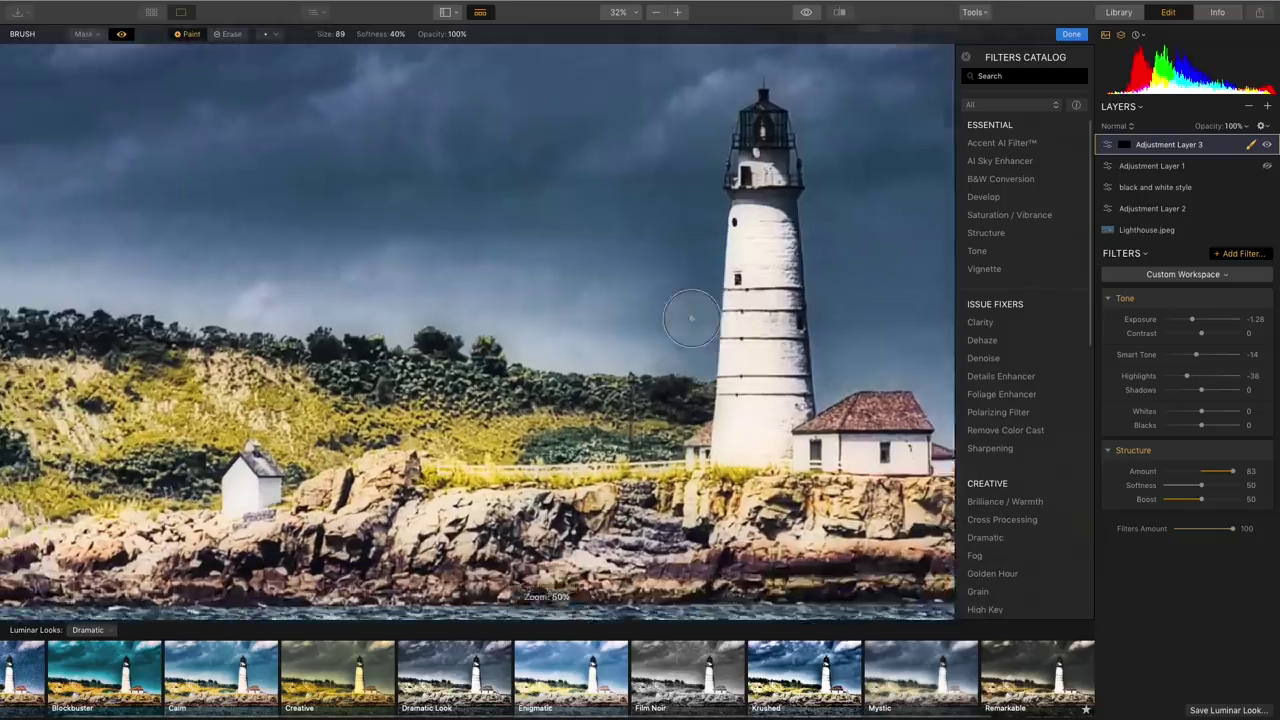
# Paint Adjustment Layer 3's mask over the lighthouse tower and turn off the mask overlay.
pyautogui.moveTo(768, 298)
pyautogui.mouseDown()
pyautogui.moveTo(770, 460)
pyautogui.moveTo(775, 425)
pyautogui.moveTo(779, 458)
pyautogui.moveTo(809, 455)
pyautogui.mouseUp()
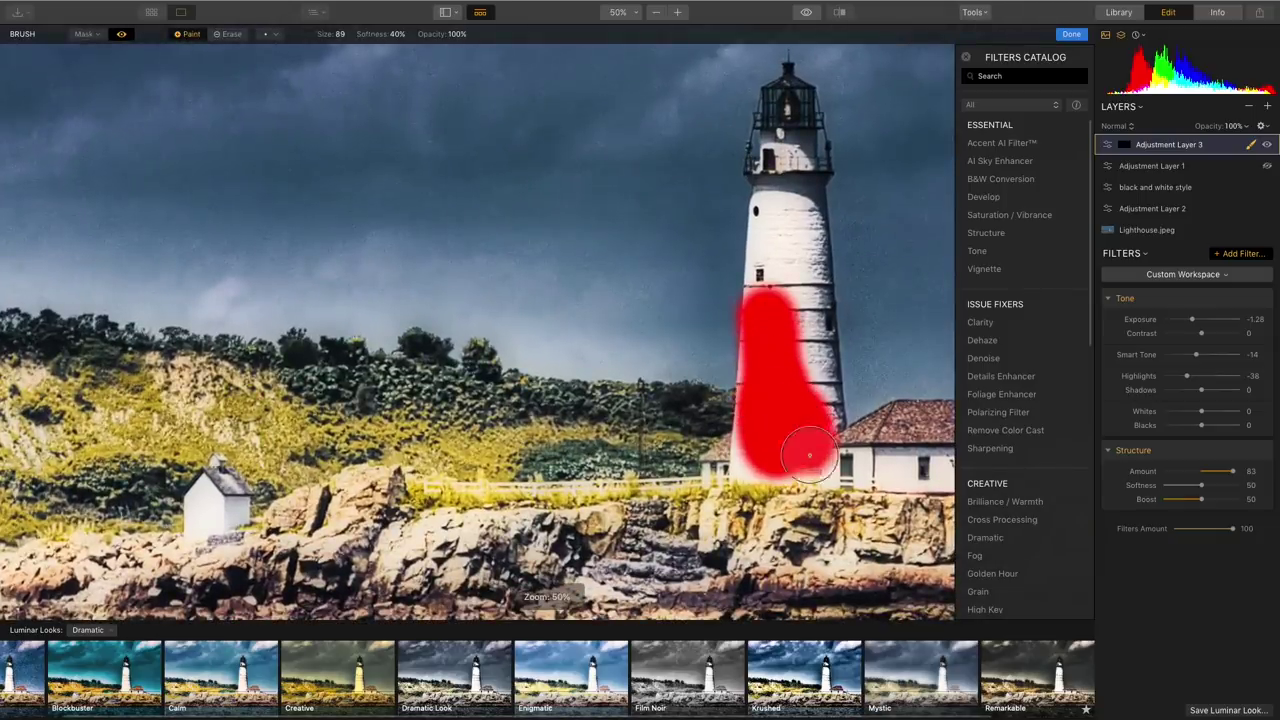
pyautogui.click(121, 34)
pyautogui.moveTo(765, 333)
pyautogui.mouseDown()
pyautogui.moveTo(810, 372)
pyautogui.moveTo(780, 256)
pyautogui.moveTo(769, 276)
pyautogui.moveTo(782, 205)
pyautogui.moveTo(808, 268)
pyautogui.moveTo(815, 355)
pyautogui.moveTo(790, 537)
pyautogui.moveTo(765, 448)
pyautogui.moveTo(781, 165)
pyautogui.moveTo(798, 155)
pyautogui.moveTo(762, 362)
pyautogui.moveTo(766, 442)
pyautogui.moveTo(680, 330)
pyautogui.mouseUp()
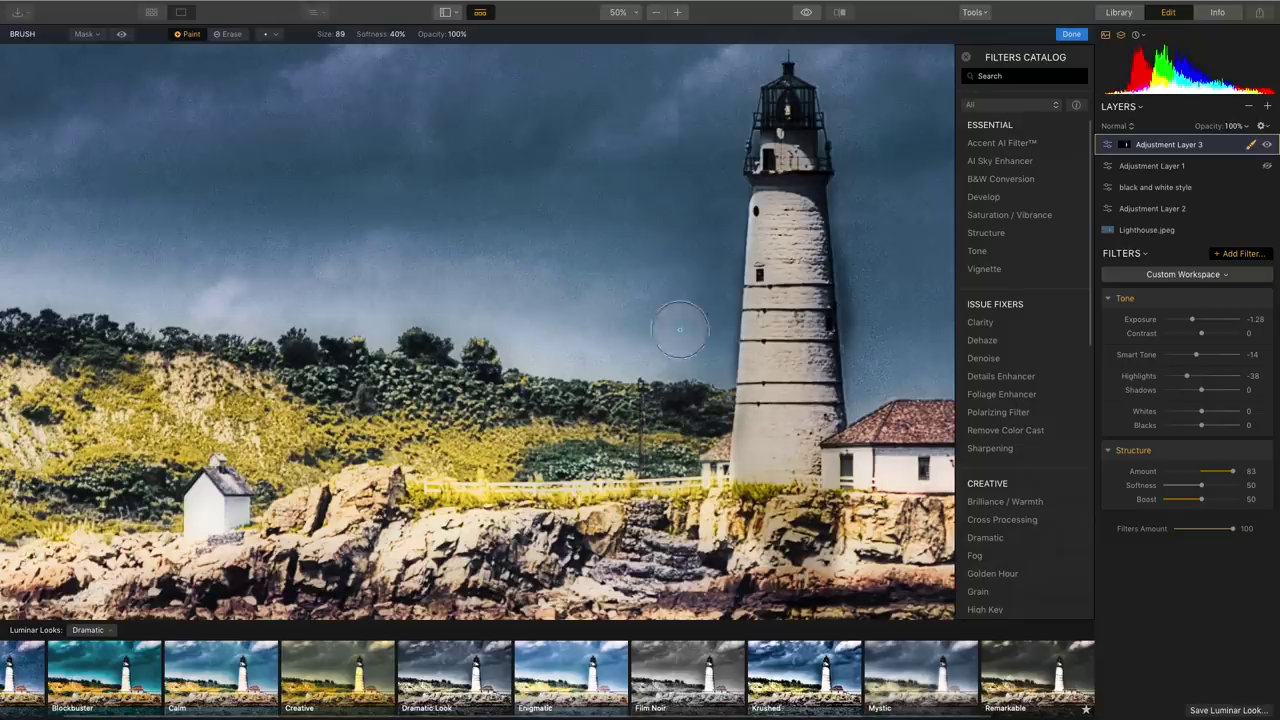
# Erase the mask spill along the lighthouse's edges with the brush reduced to size 29.
pyautogui.click(229, 36)
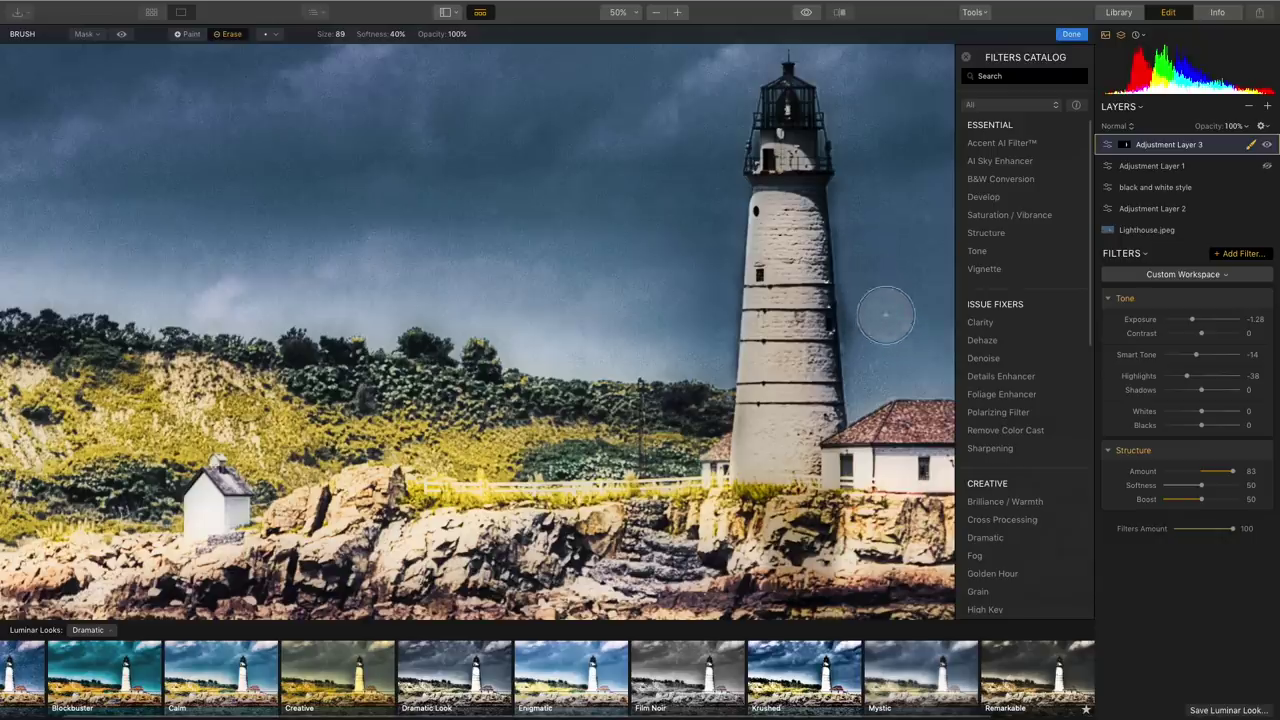
pyautogui.press('[')
pyautogui.press('[')
pyautogui.press('[')
pyautogui.press('[')
pyautogui.press('[')
pyautogui.press('[')
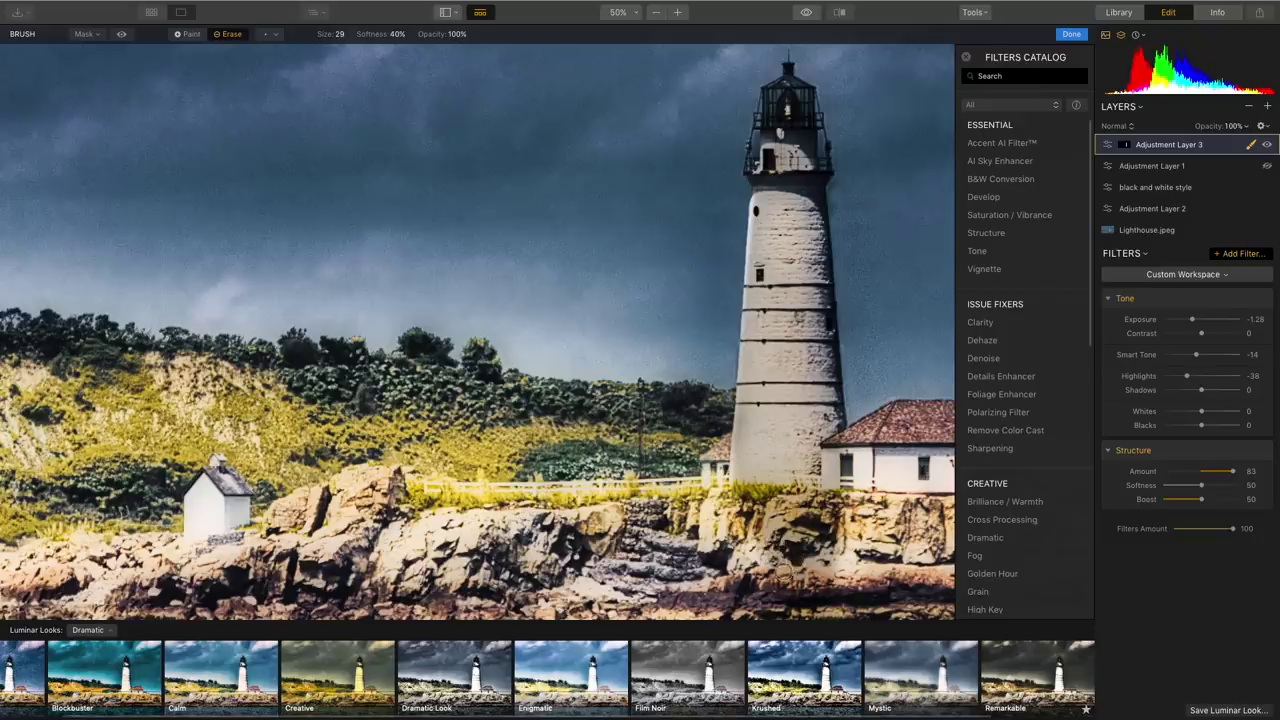
# Leave mask editing and compare the whole photo with Adjustment Layer 3 hidden and shown.
pyautogui.scroll(-3, 791, 585)
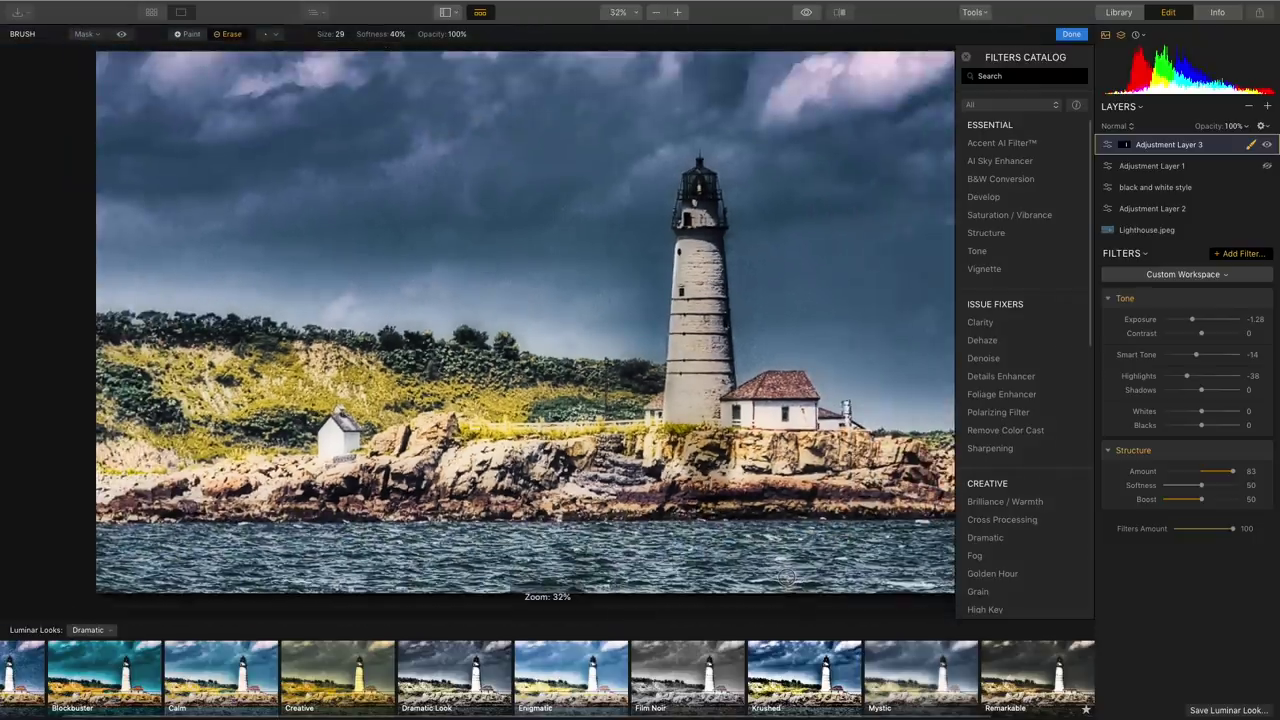
pyautogui.click(1251, 147)
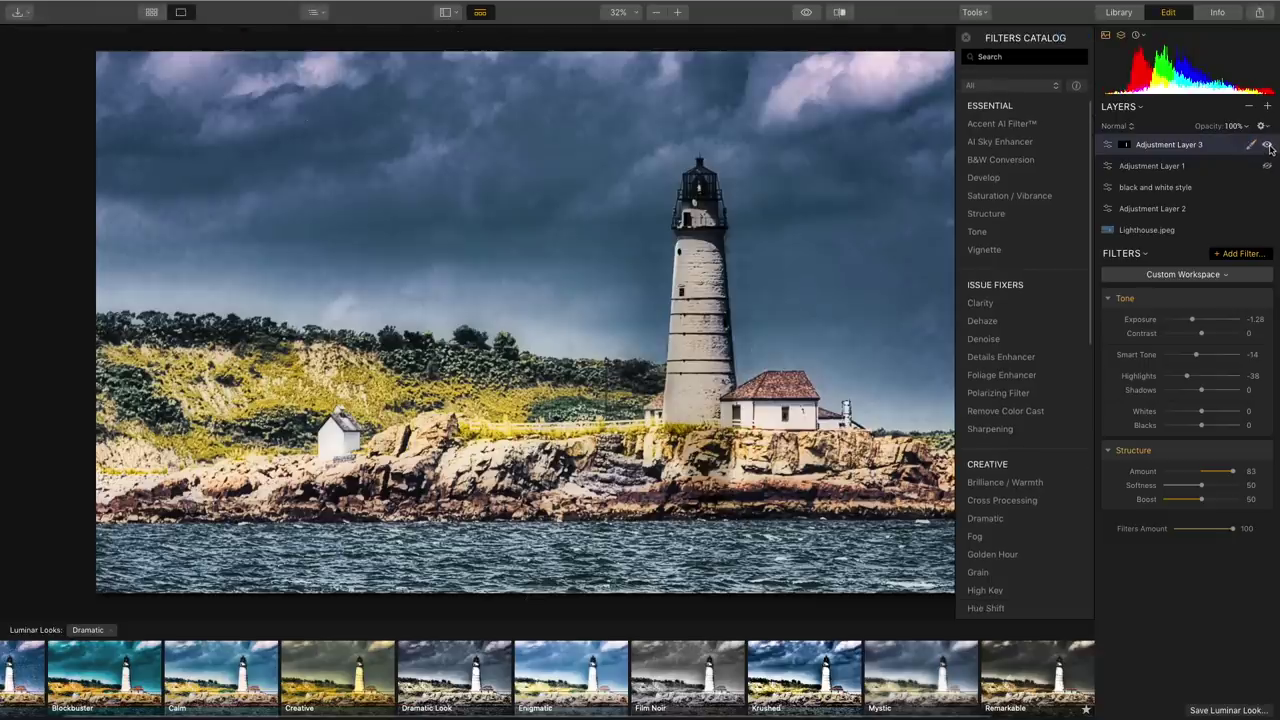
pyautogui.click(1267, 146)
pyautogui.click(1267, 146)
# Set Adjustment Layer 3's Tone Highlights to 35 and its Structure Amount to 100.
pyautogui.moveTo(1228, 476); pyautogui.dragTo(1214, 471)
pyautogui.moveTo(1188, 377); pyautogui.dragTo(1220, 376)
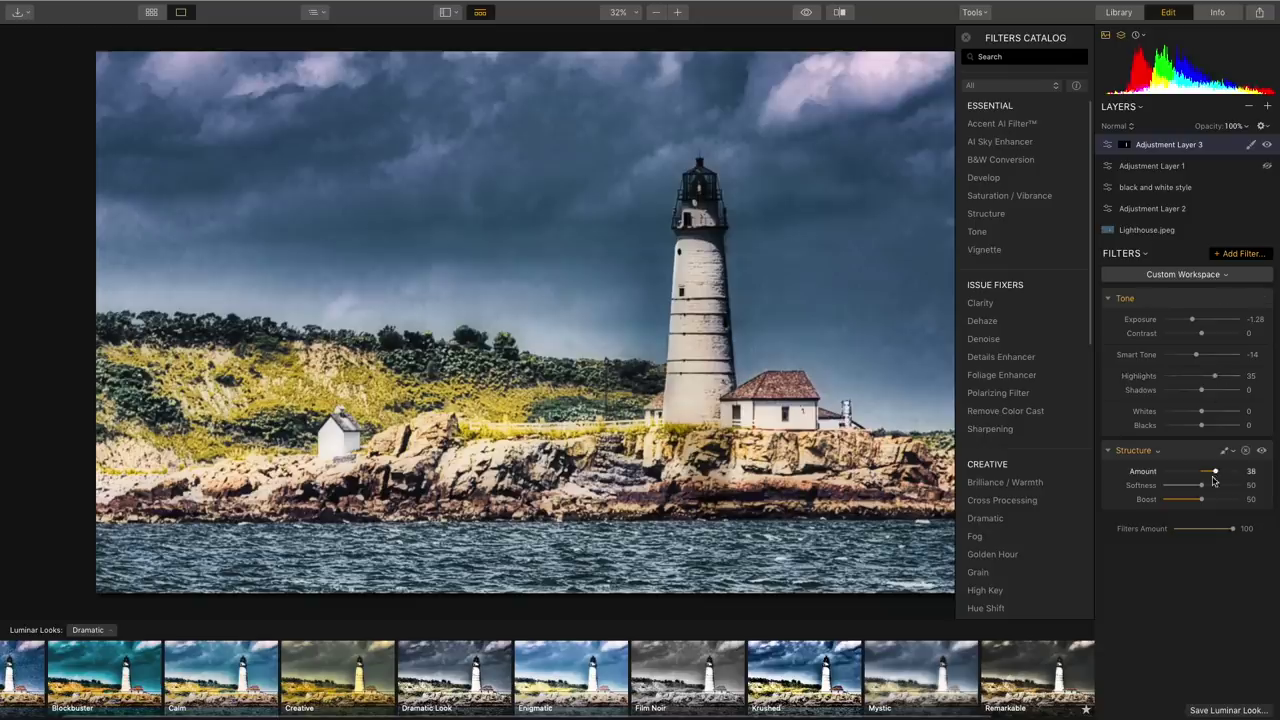
pyautogui.moveTo(1216, 471); pyautogui.dragTo(1252, 467)
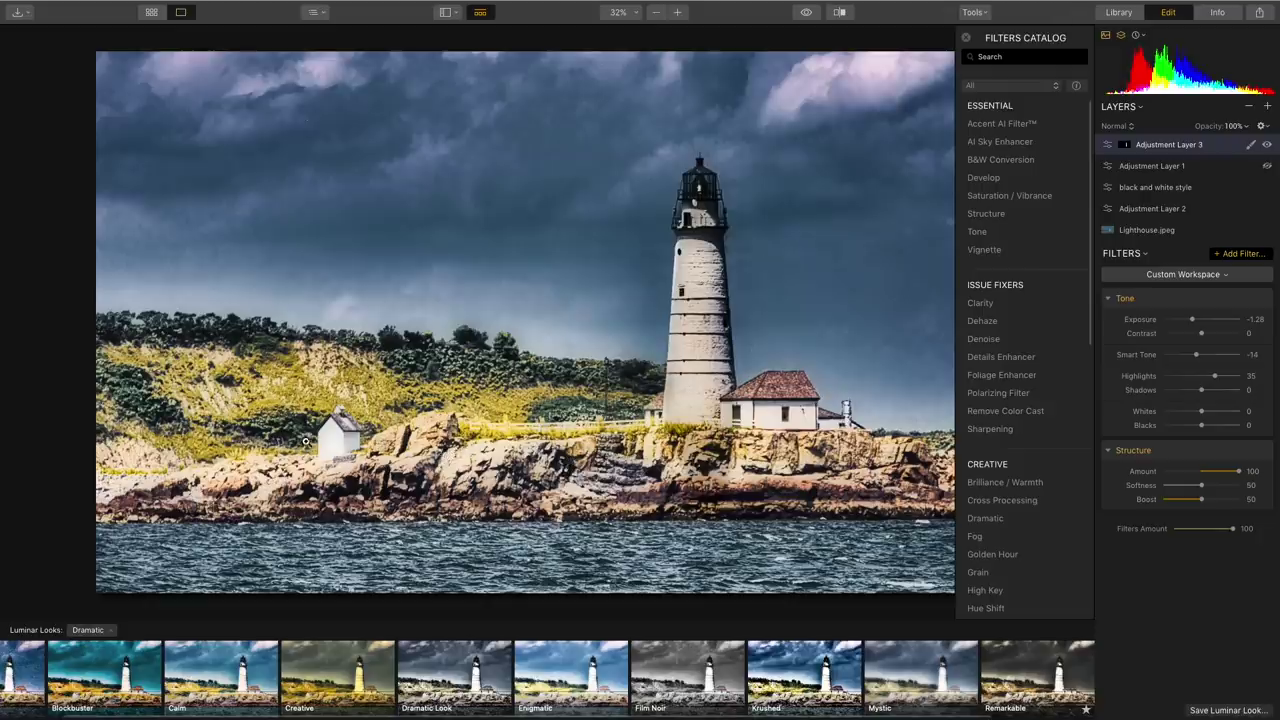
# Reopen Adjustment Layer 3's mask for brush editing and paint the effect onto the small white house on the shore.
pyautogui.click(1254, 145)
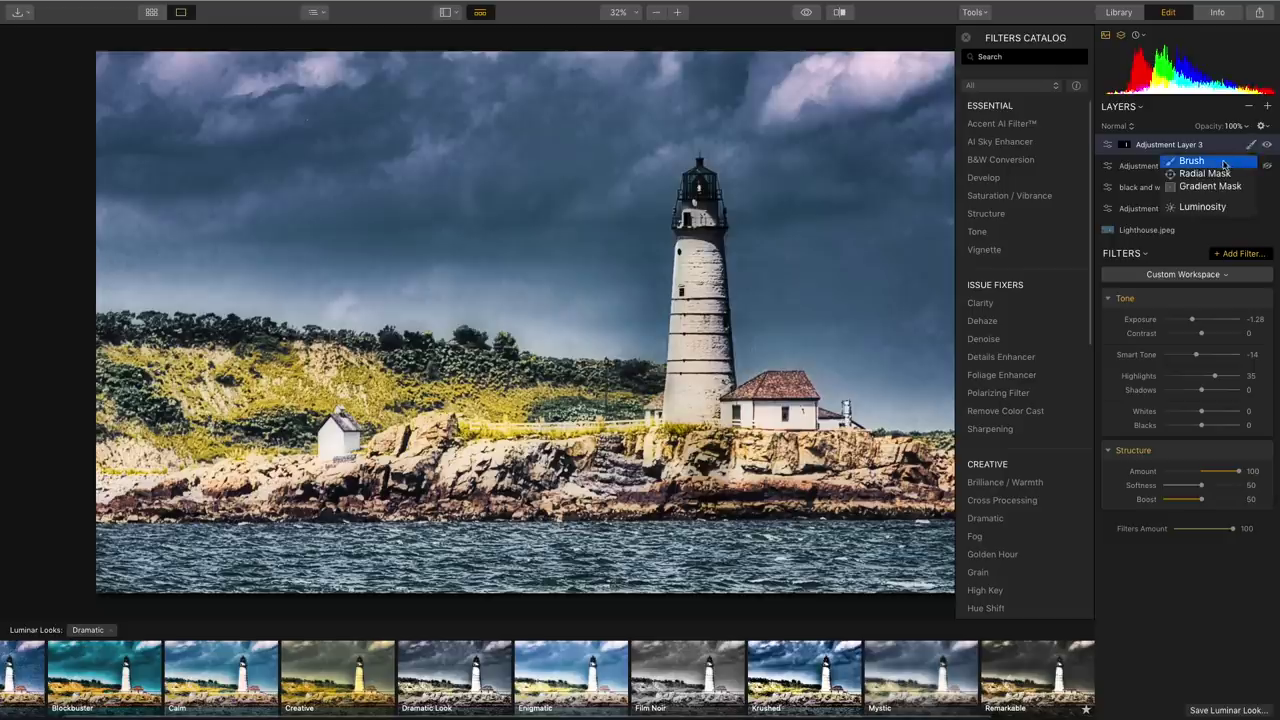
pyautogui.click(1224, 165)
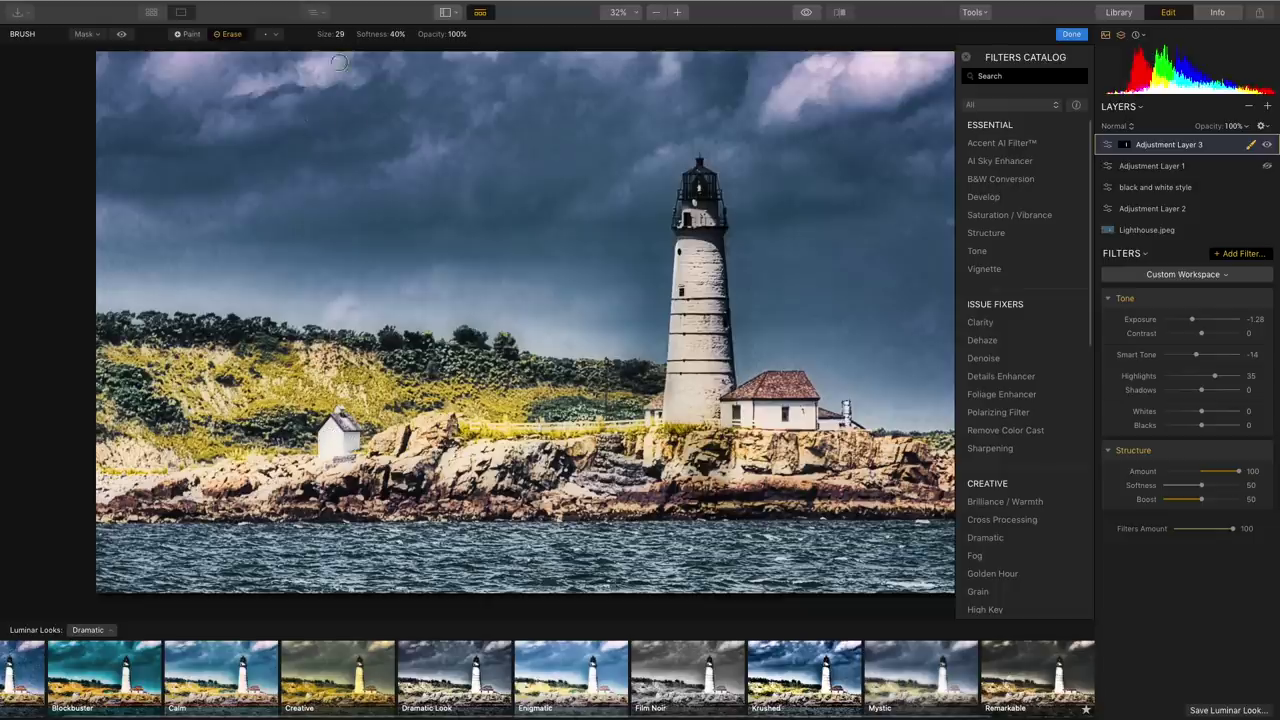
pyautogui.click(188, 34)
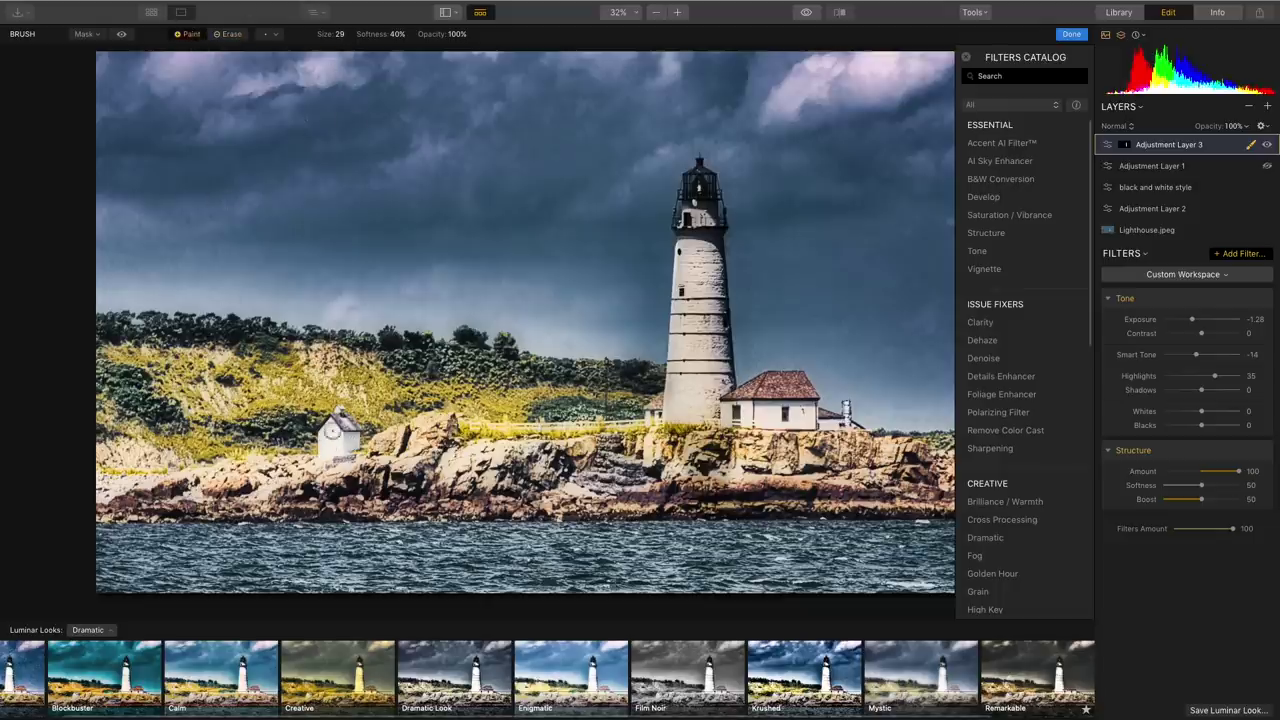
pyautogui.moveTo(332, 443)
pyautogui.mouseDown()
pyautogui.moveTo(323, 433)
pyautogui.moveTo(341, 429)
pyautogui.moveTo(332, 456)
pyautogui.moveTo(342, 447)
pyautogui.mouseUp()
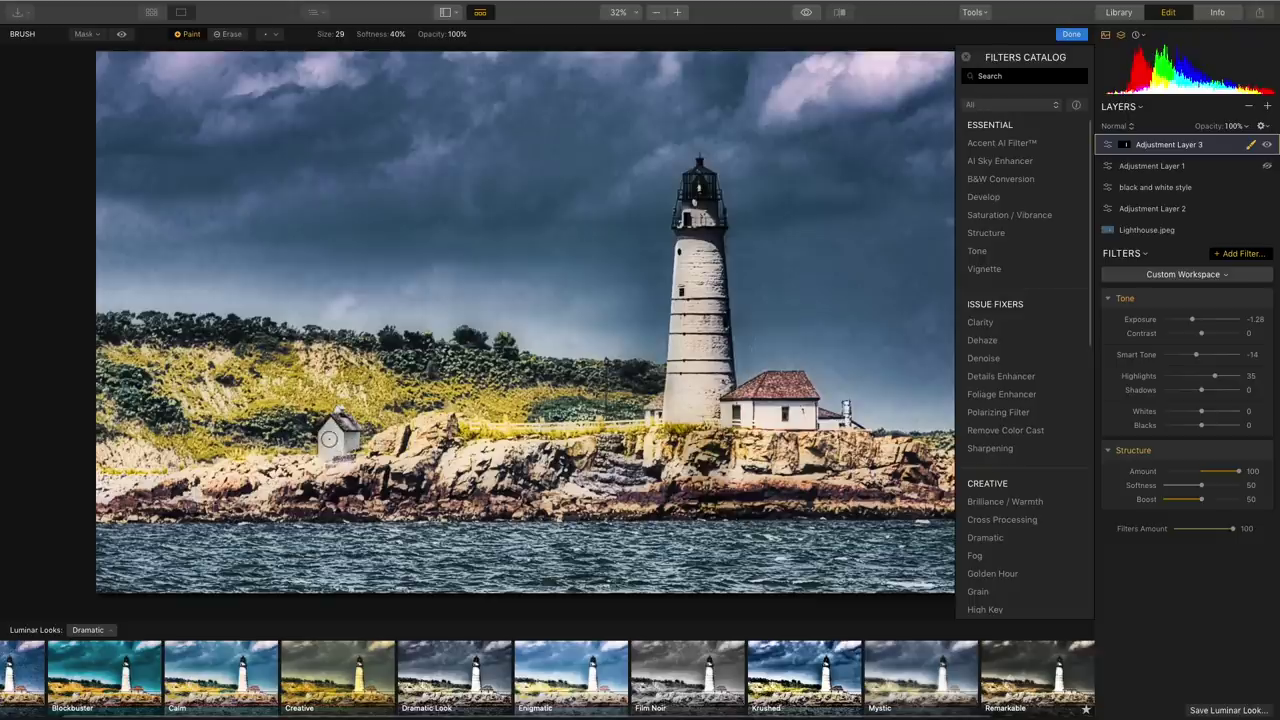
# Erase the mask at the small house's base with the brush at 44% opacity, and check the result with the mask overlay.
pyautogui.moveTo(428, 34); pyautogui.dragTo(403, 35)
pyautogui.click(238, 35)
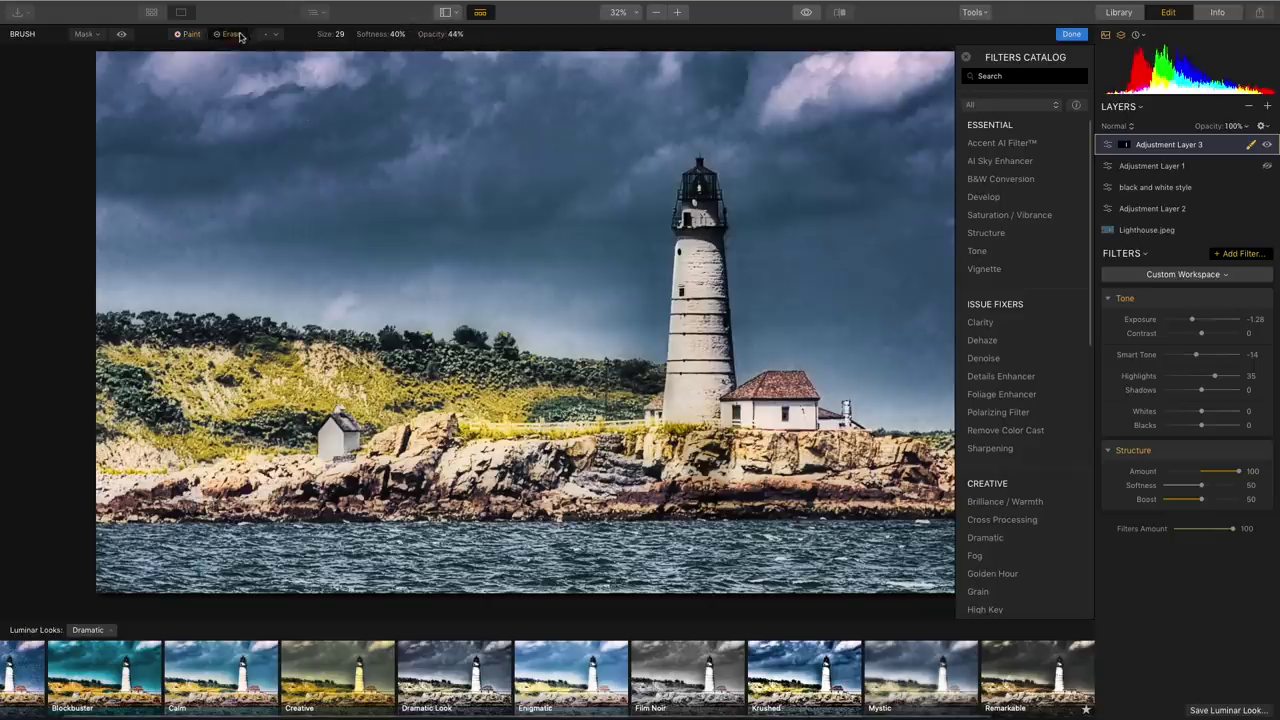
pyautogui.moveTo(326, 456)
pyautogui.mouseDown()
pyautogui.moveTo(338, 426)
pyautogui.moveTo(352, 448)
pyautogui.moveTo(334, 458)
pyautogui.mouseUp()
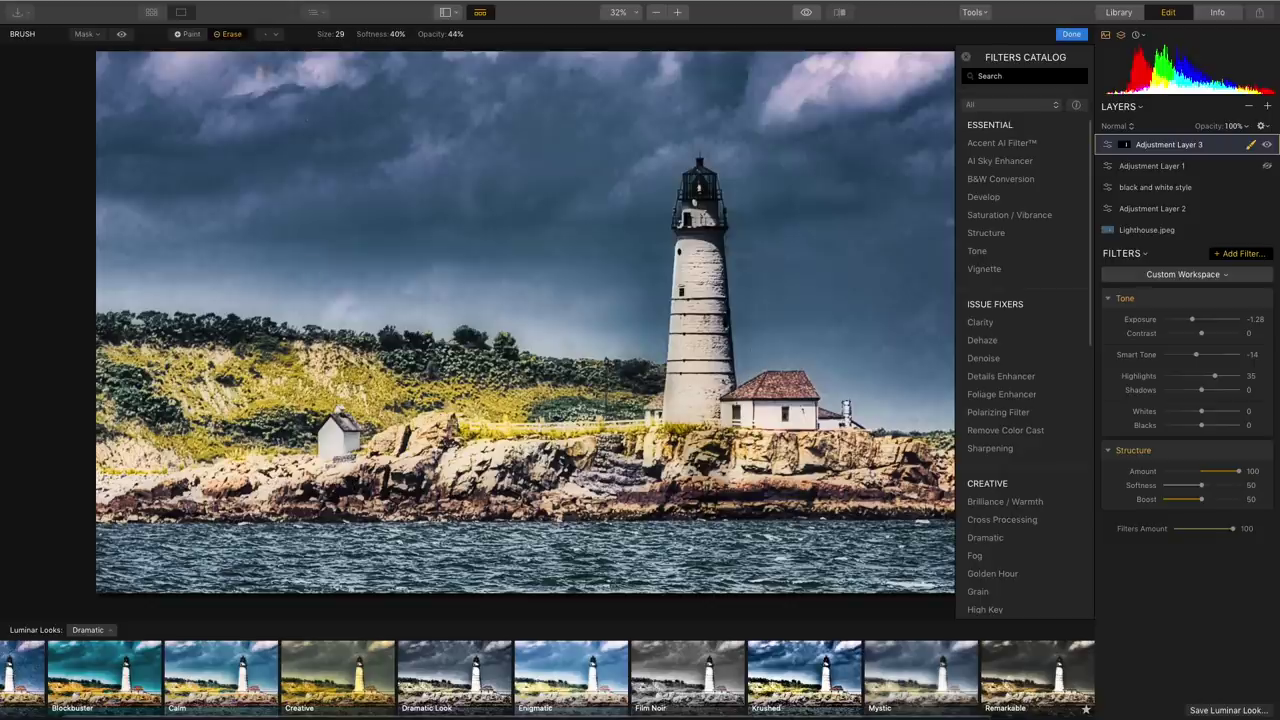
pyautogui.click(122, 35)
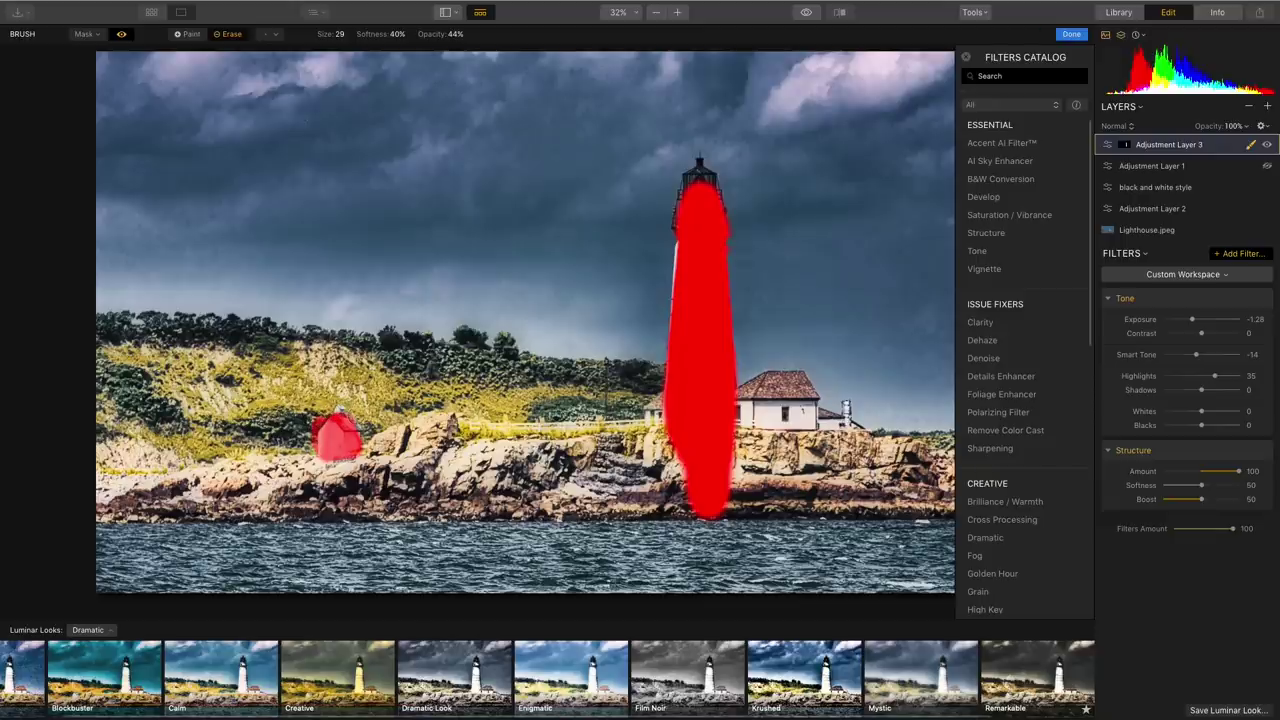
pyautogui.click(120, 34)
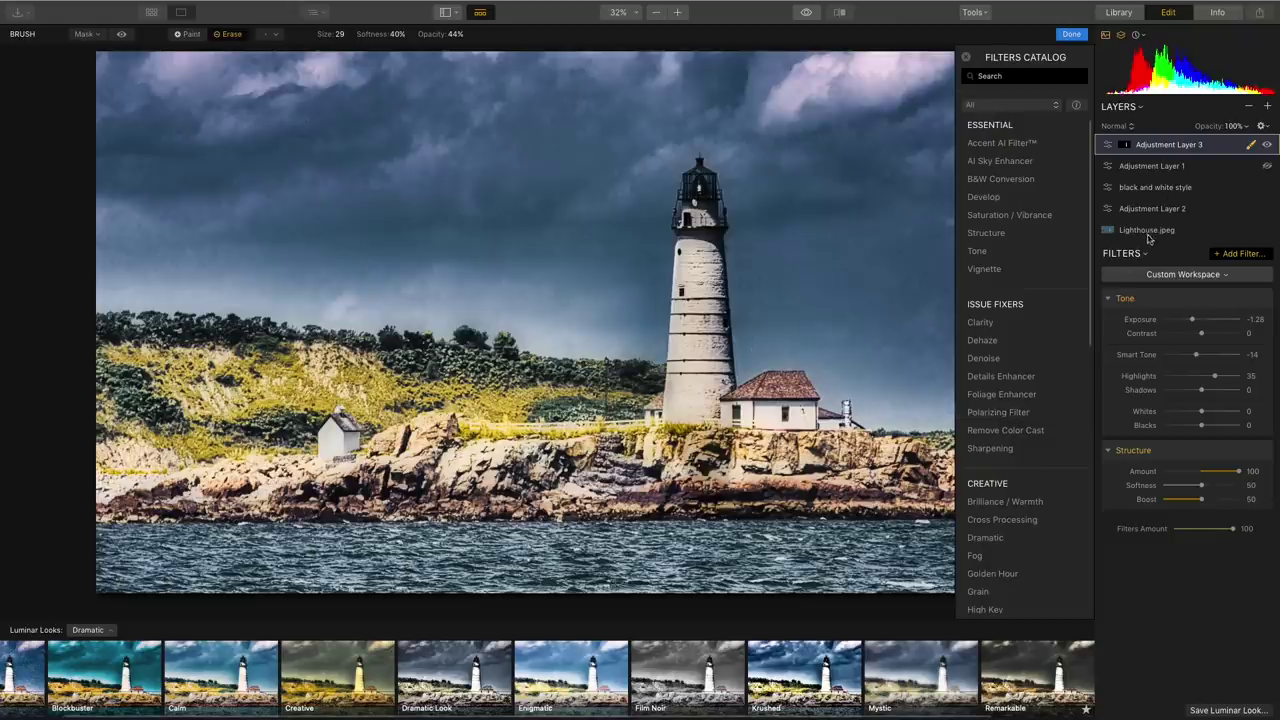
# Review the settings of the Lighthouse.jpeg, black and white style, and Adjustment Layers 1 and 2, comparing the photo with Adjustment Layer 2 hidden and shown.
pyautogui.click(1148, 231)
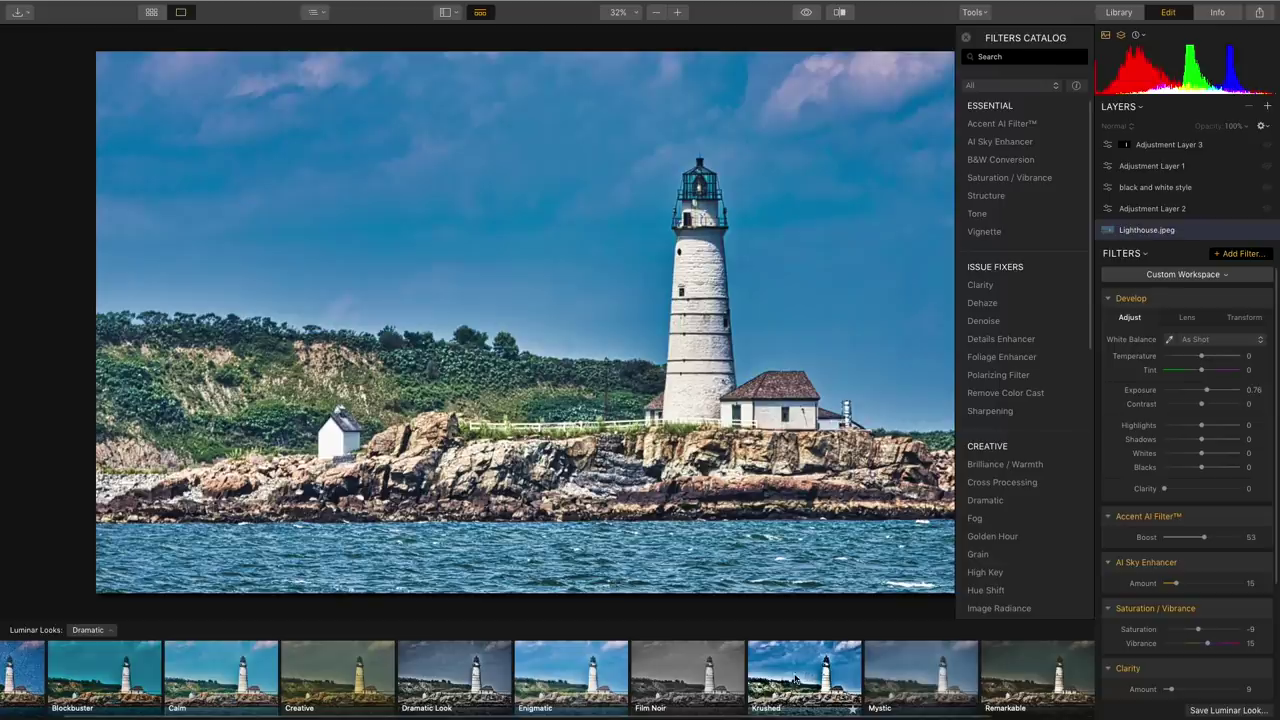
pyautogui.click(1169, 192)
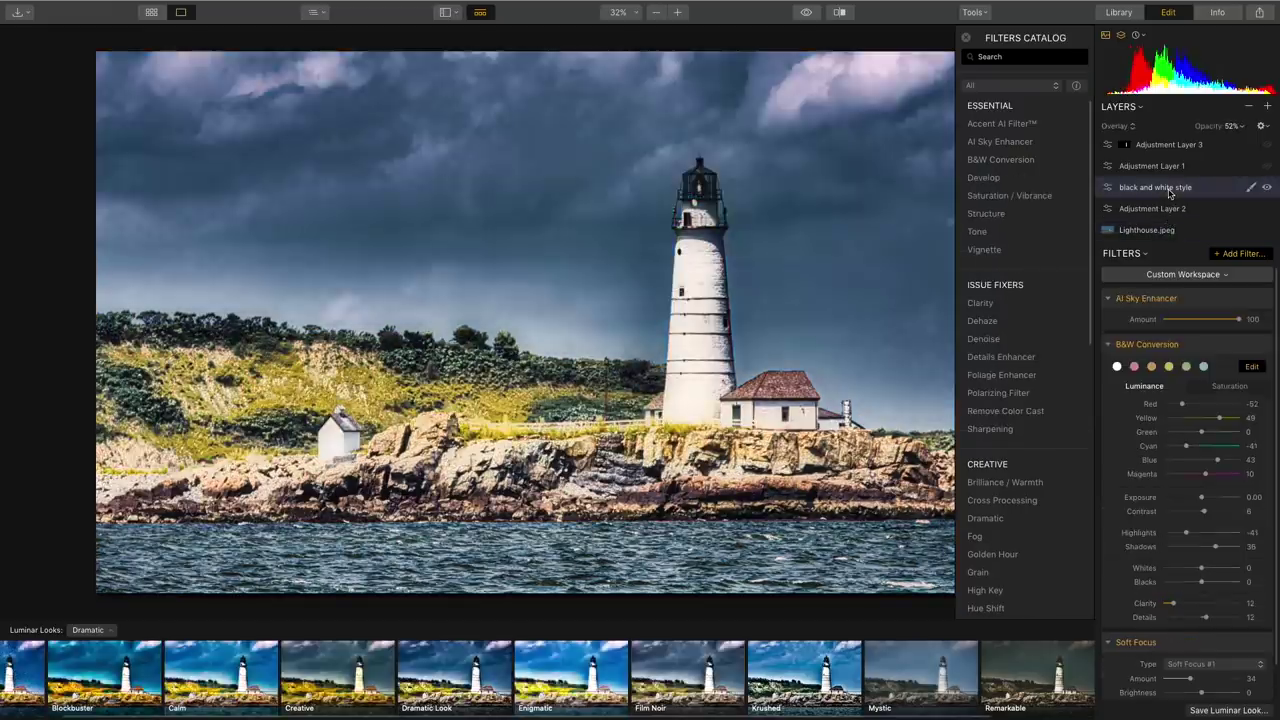
pyautogui.click(1267, 208)
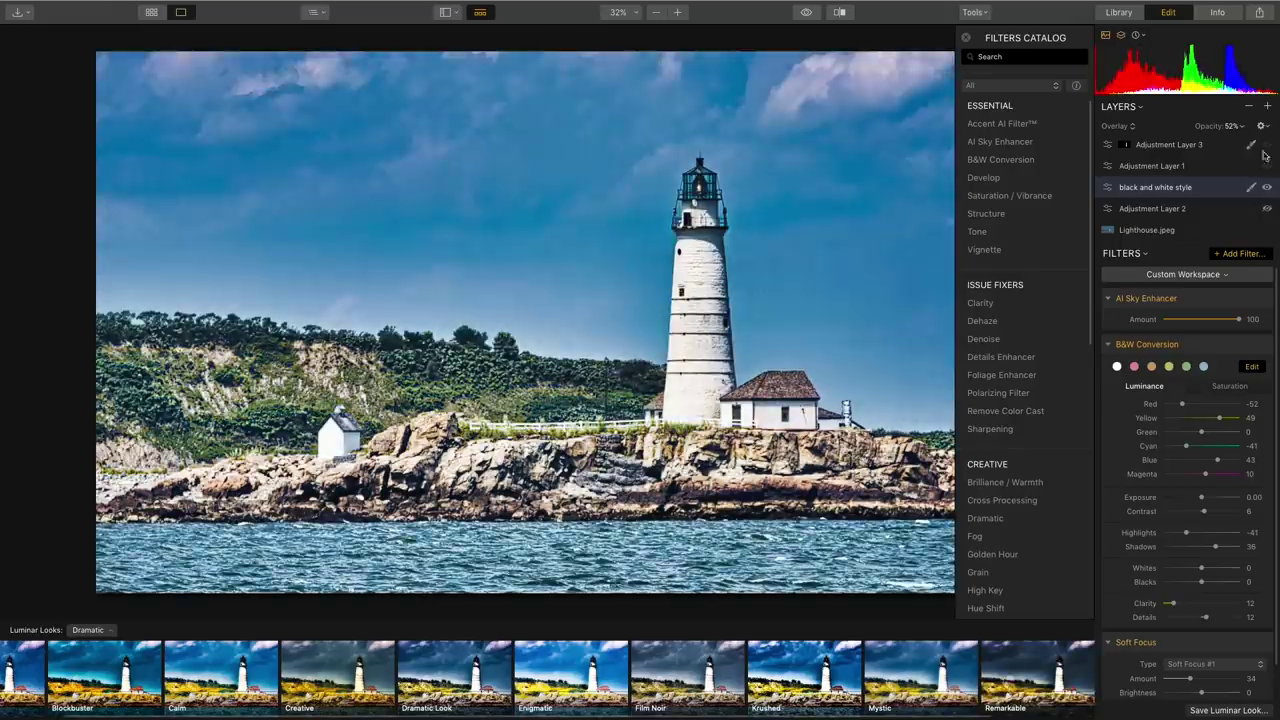
pyautogui.click(1267, 208)
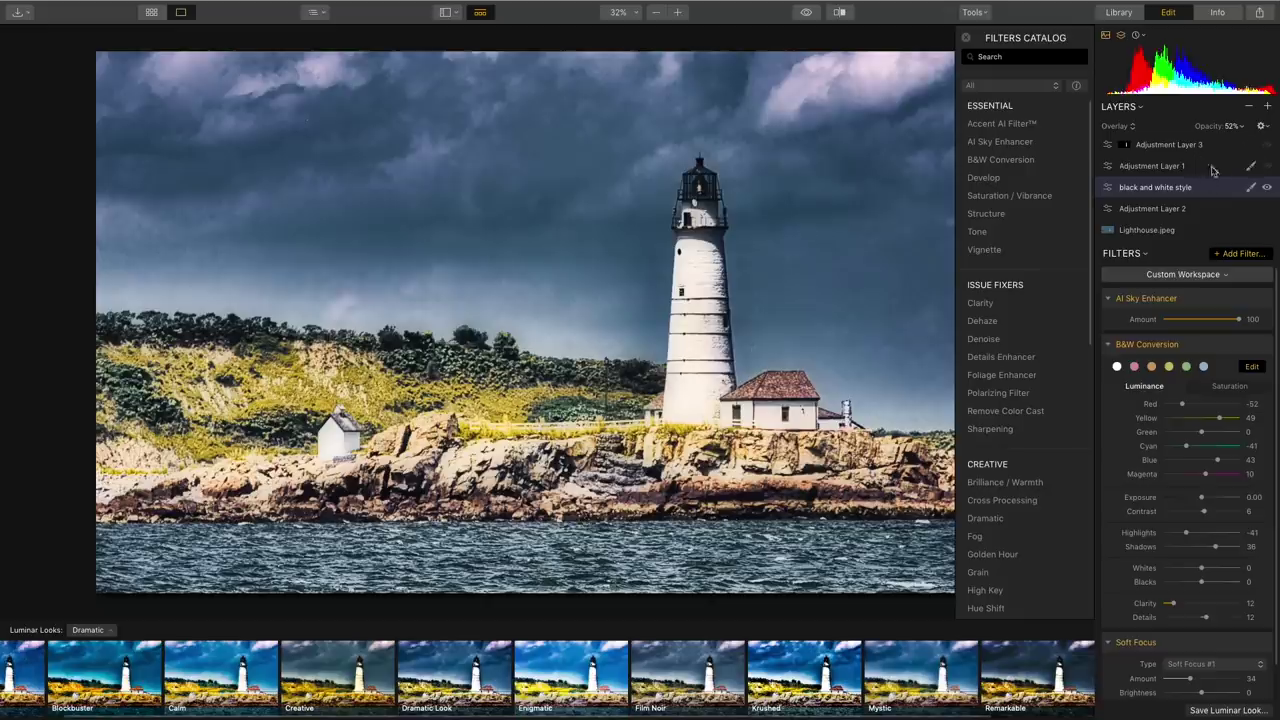
pyautogui.click(1267, 168)
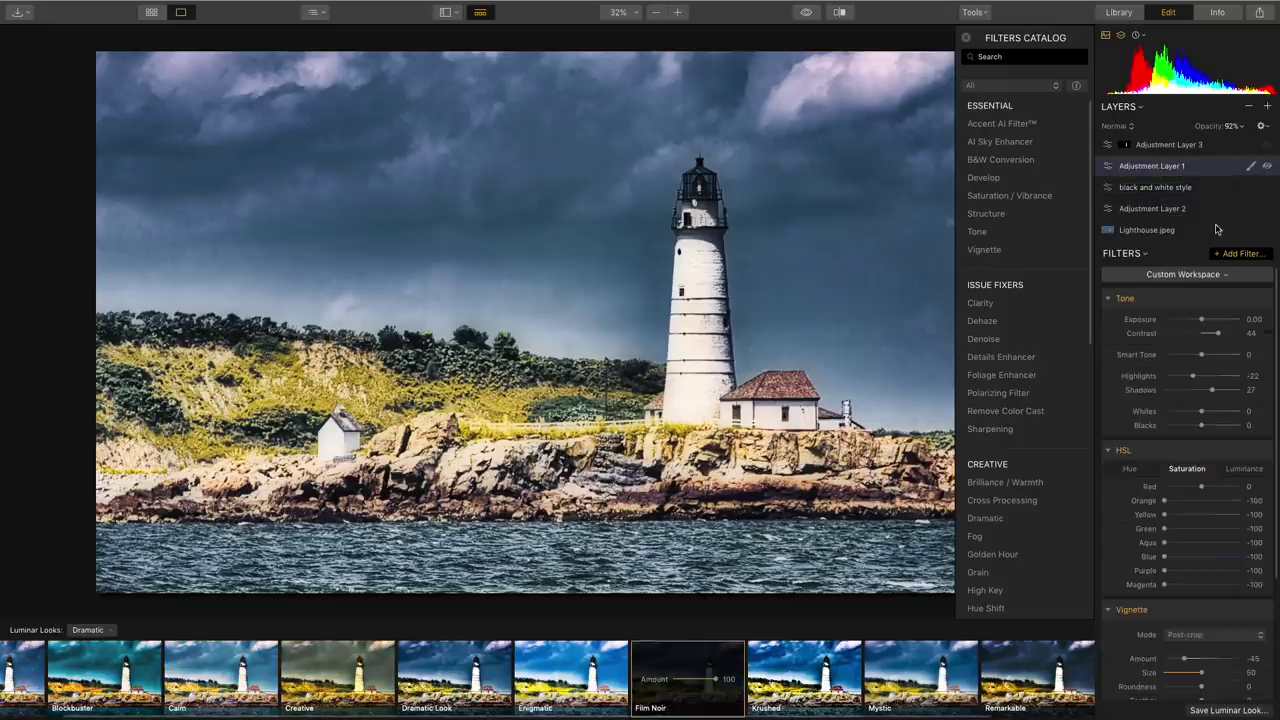
pyautogui.click(1215, 210)
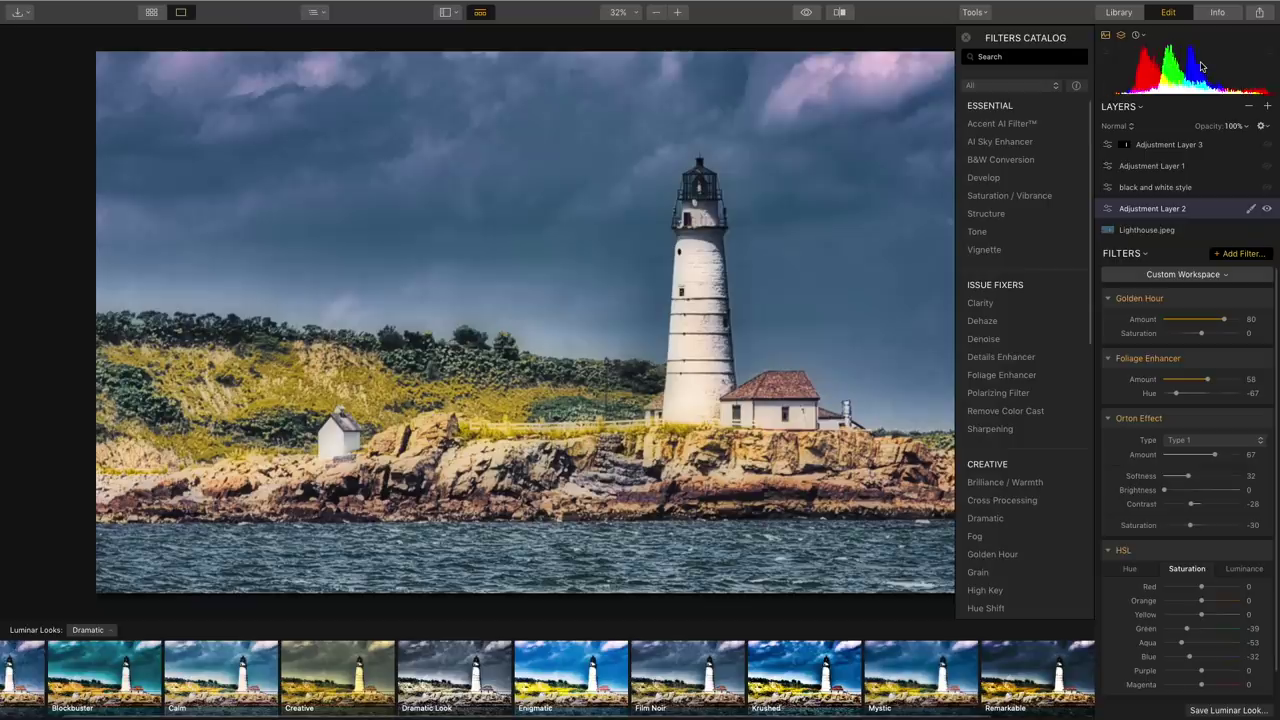
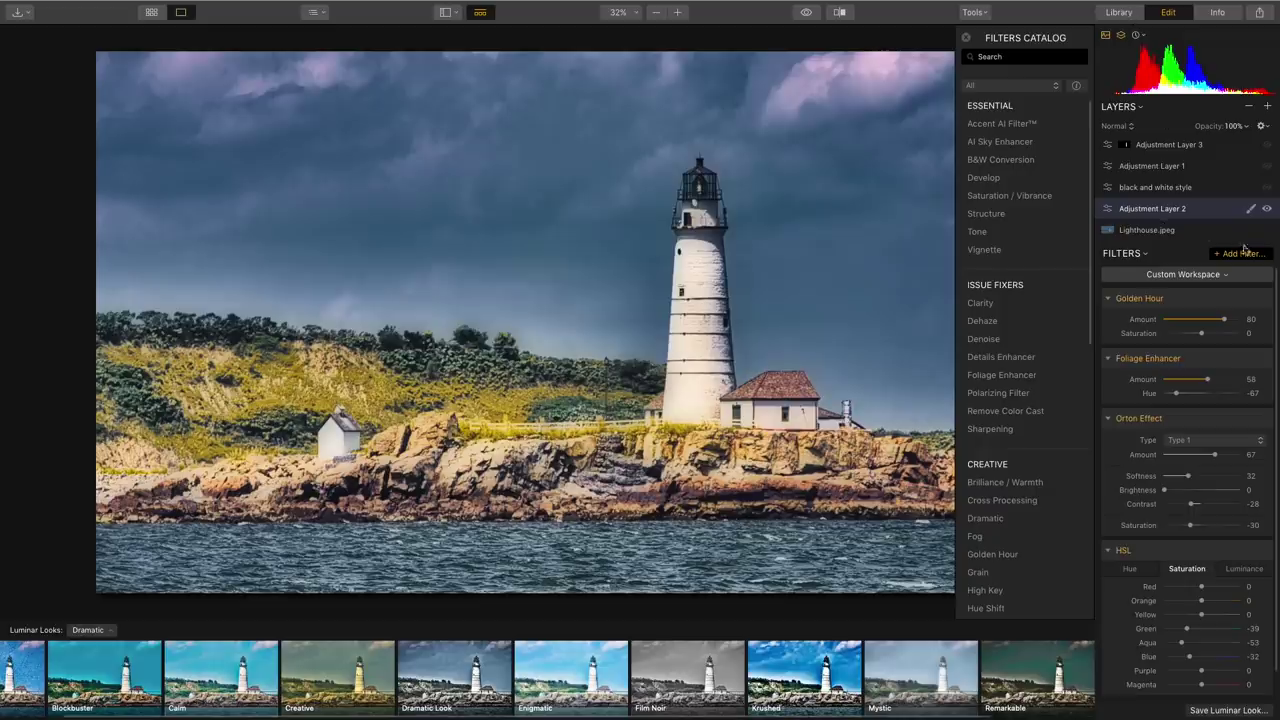
# Reopen Adjustment Layer 3's mask with the overlay on, and paint one freehand and one straight horizontal stroke across the sky.
pyautogui.click(1250, 147)
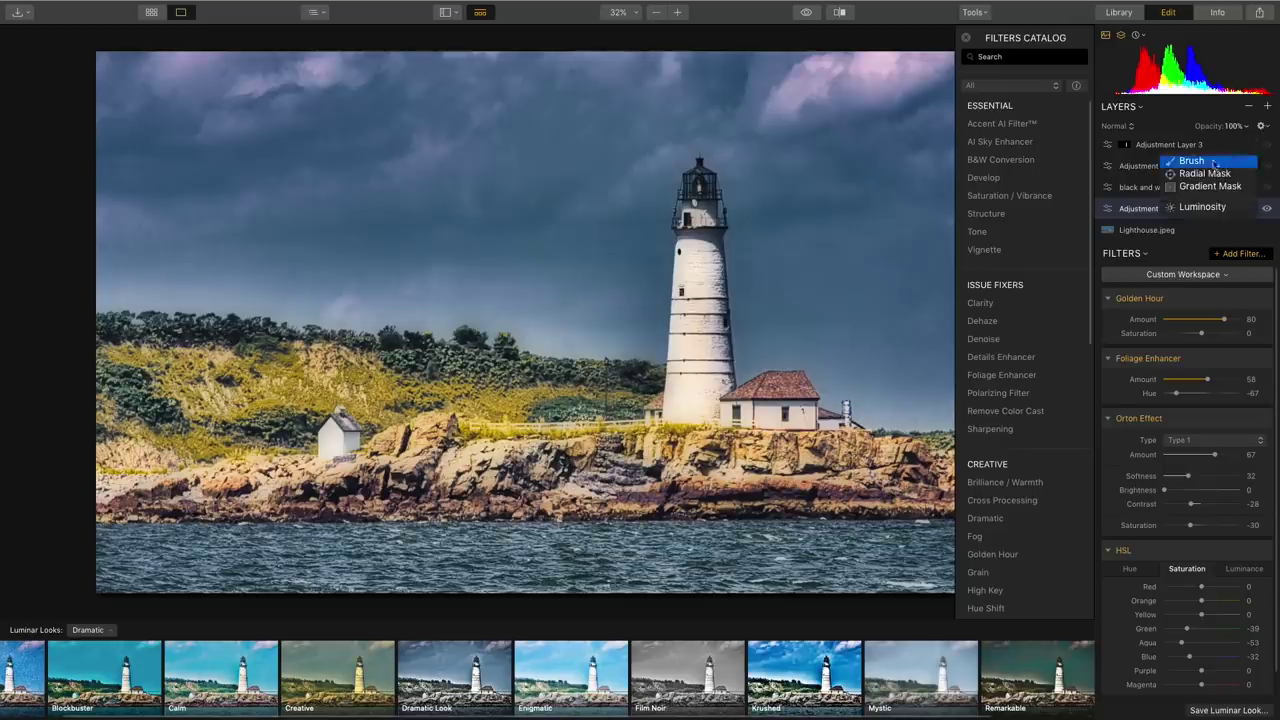
pyautogui.click(1200, 162)
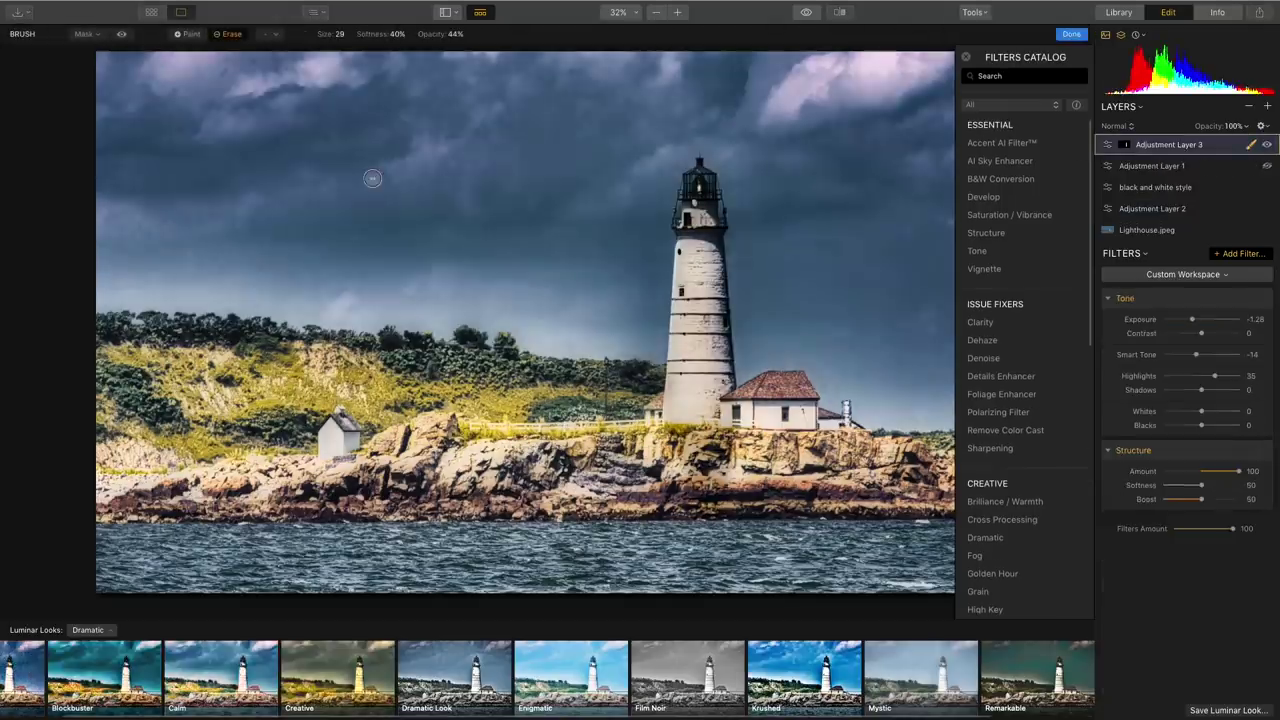
pyautogui.click(122, 34)
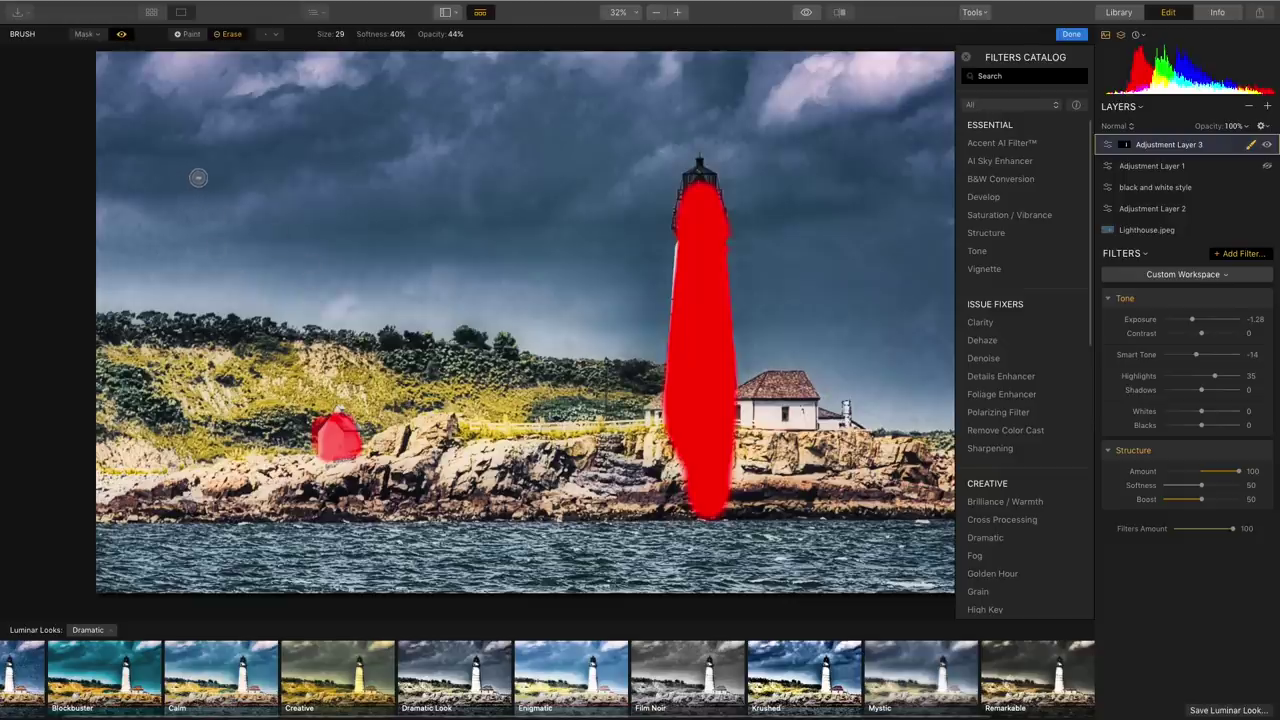
pyautogui.click(185, 34)
pyautogui.moveTo(130, 100); pyautogui.dragTo(425, 130)
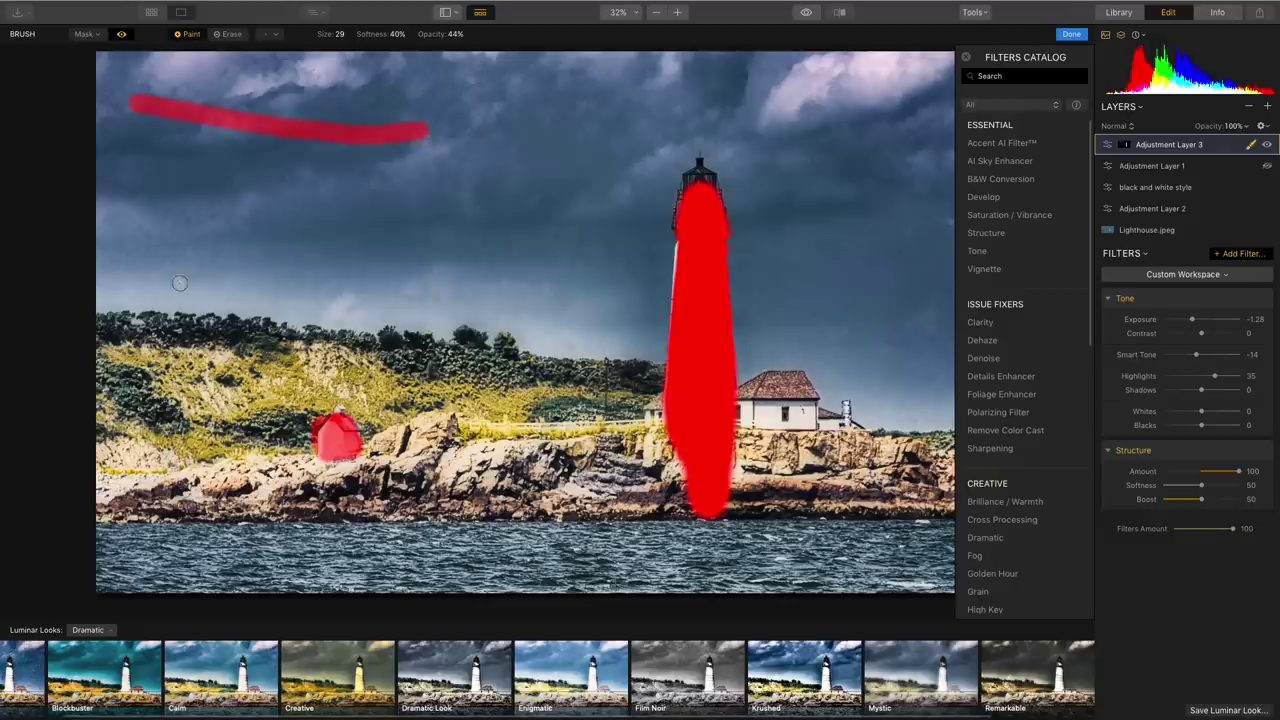
pyautogui.click(145, 210)
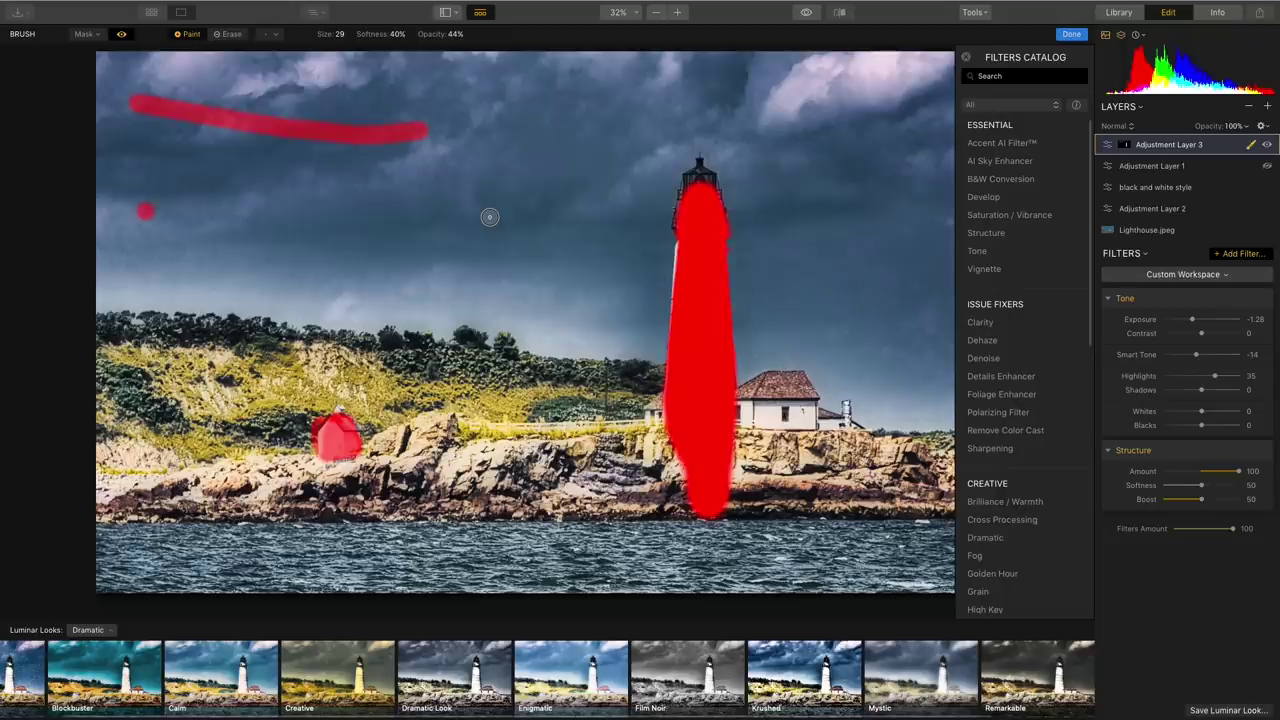
pyautogui.keyDown('shift'); pyautogui.click(489, 216); pyautogui.keyUp('shift')
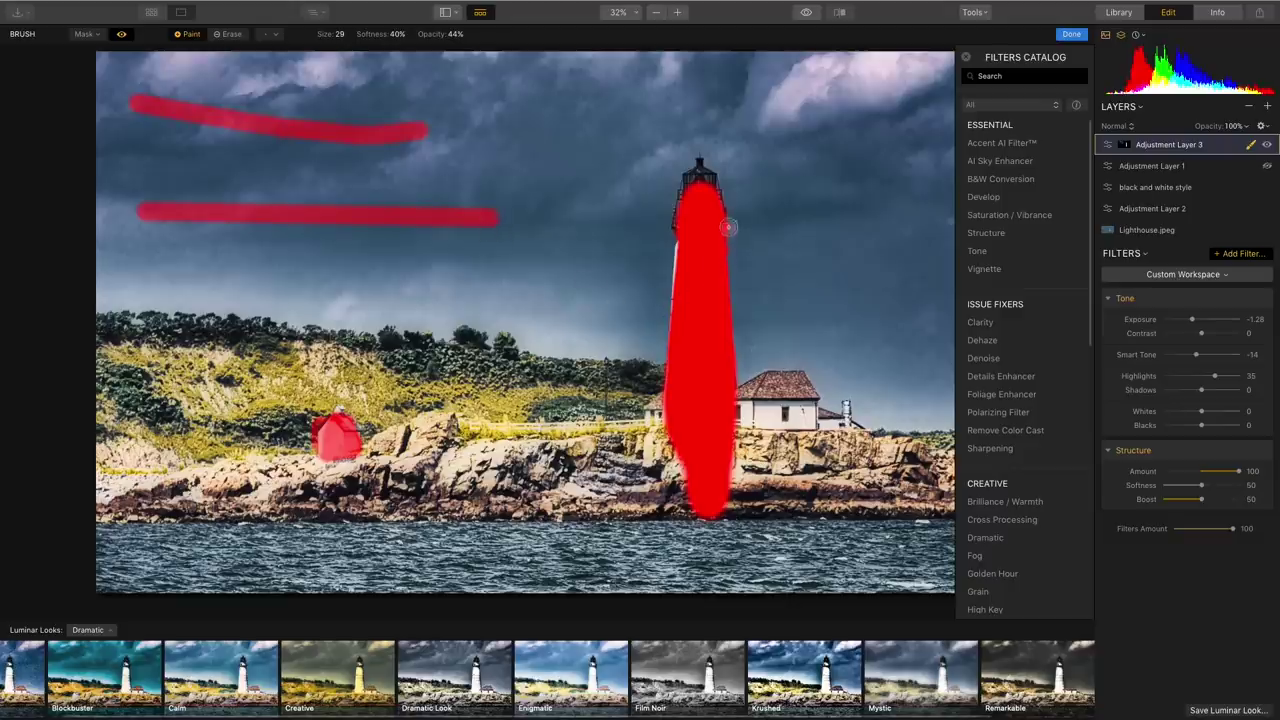
# Erase a straight line of the mask down the lighthouse's right edge, raising the brush opacity to 100%.
pyautogui.click(228, 34)
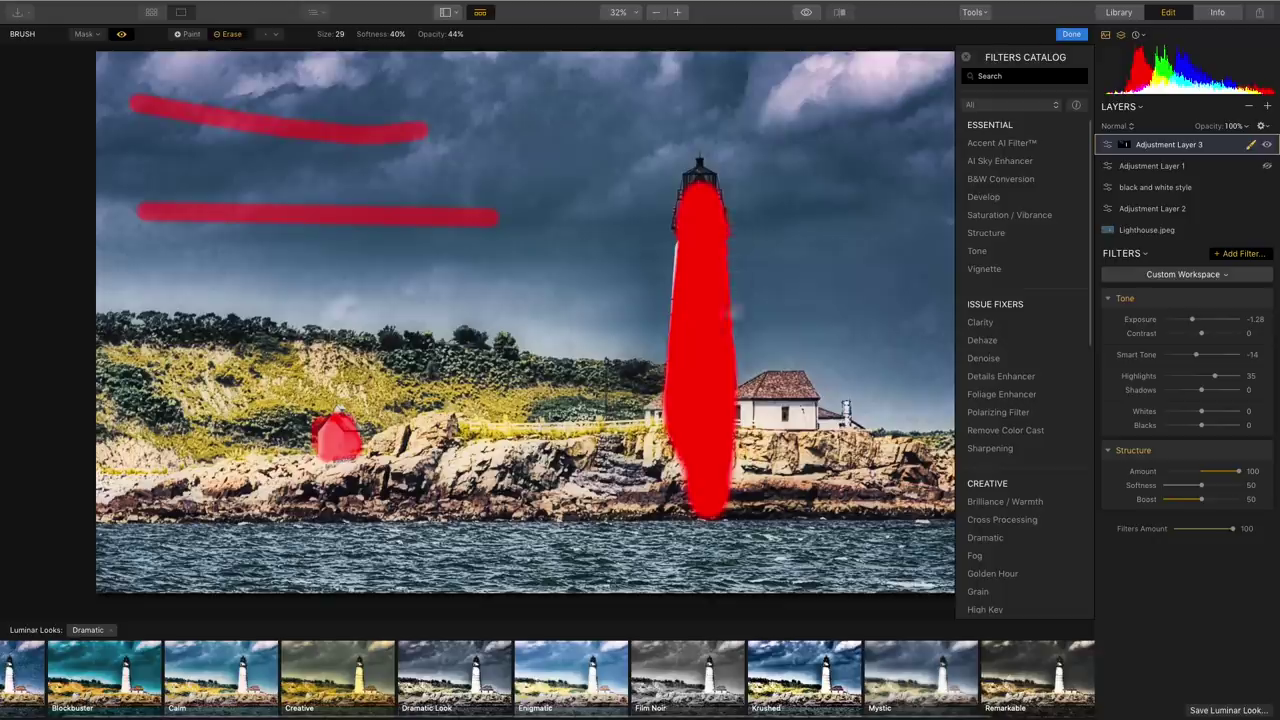
pyautogui.moveTo(738, 462); pyautogui.dragTo(738, 460)
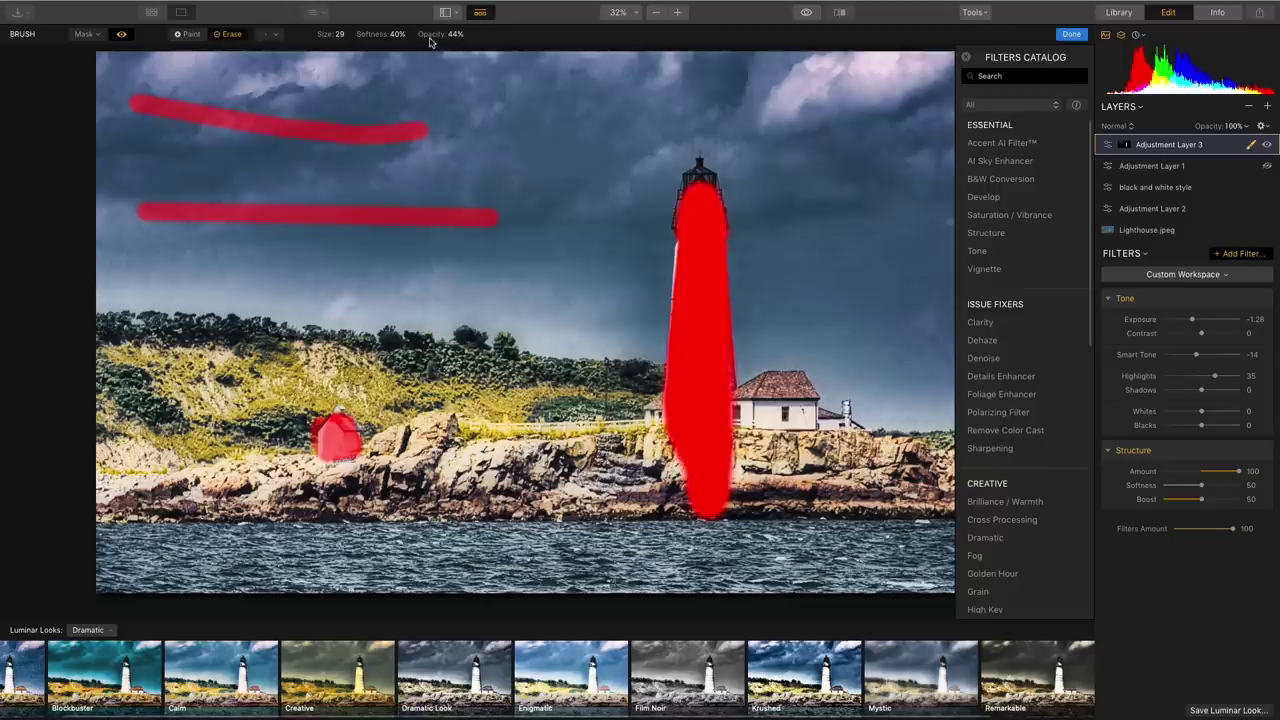
pyautogui.moveTo(429, 34); pyautogui.dragTo(535, 34)
pyautogui.moveTo(735, 470); pyautogui.dragTo(735, 469)
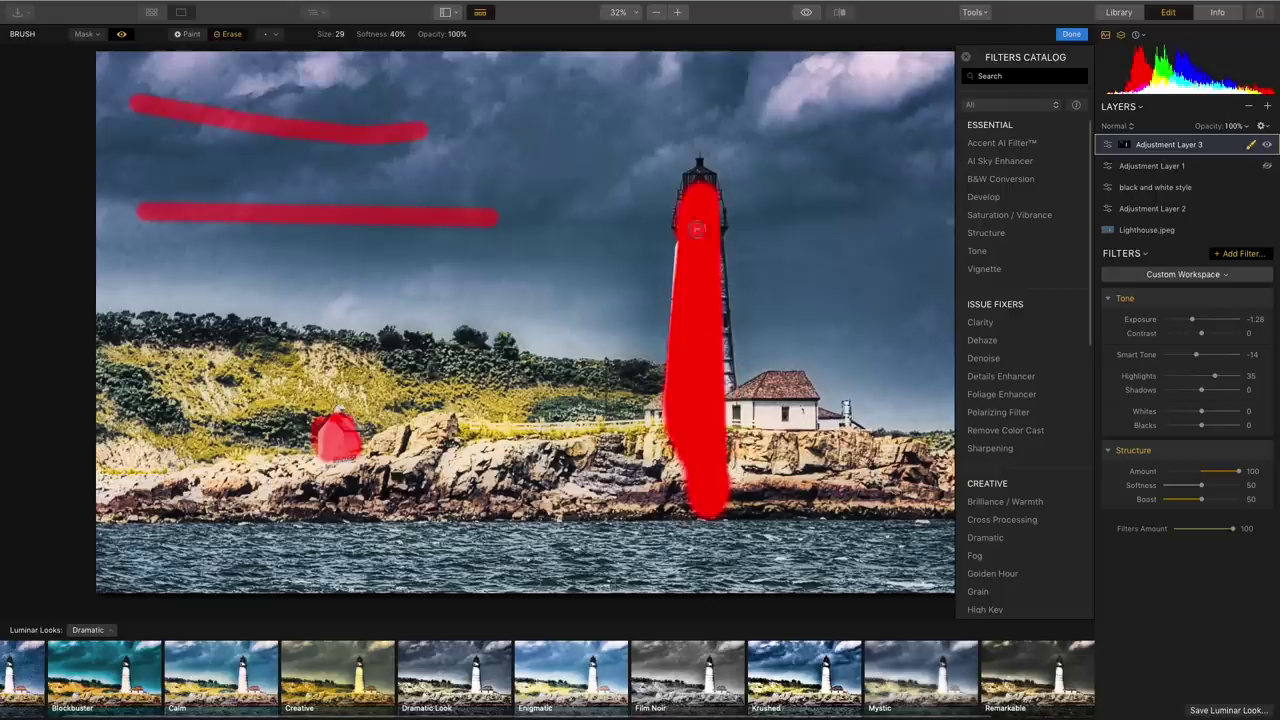
# Paint the mask back along the lighthouse's right edge down to the house roof and turn off the mask overlay.
pyautogui.click(189, 34)
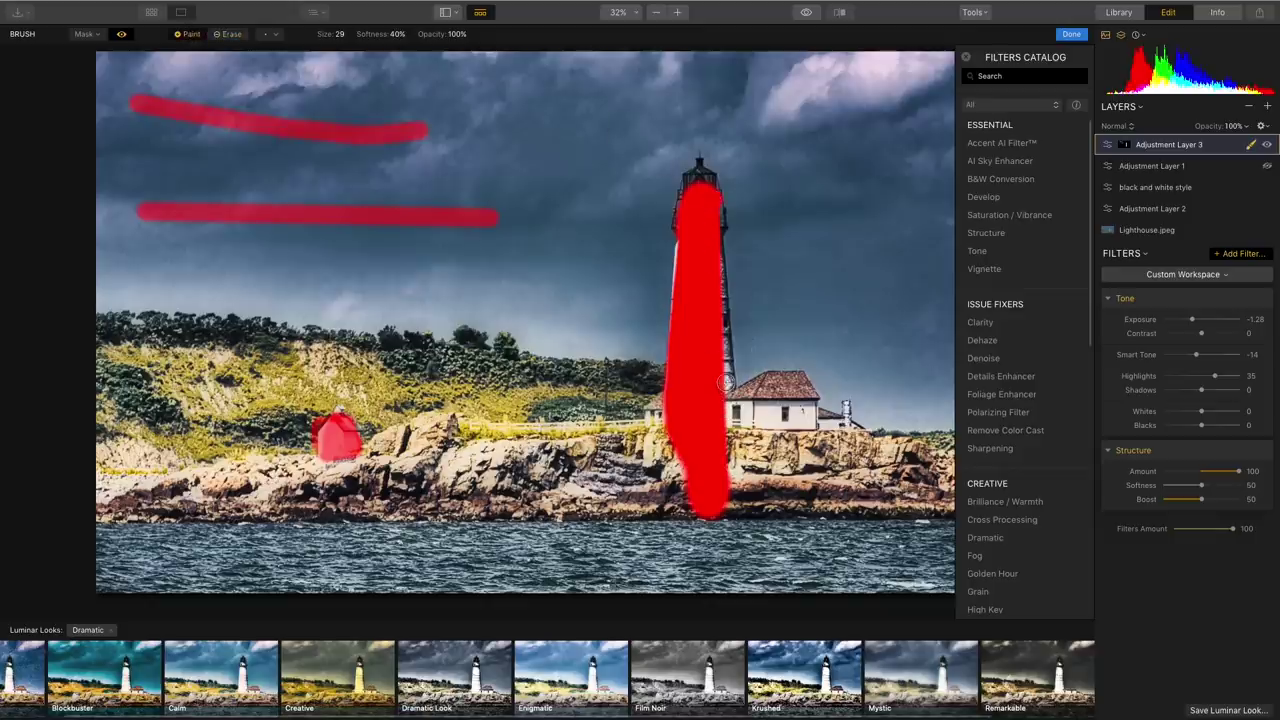
pyautogui.moveTo(727, 384); pyautogui.dragTo(727, 386)
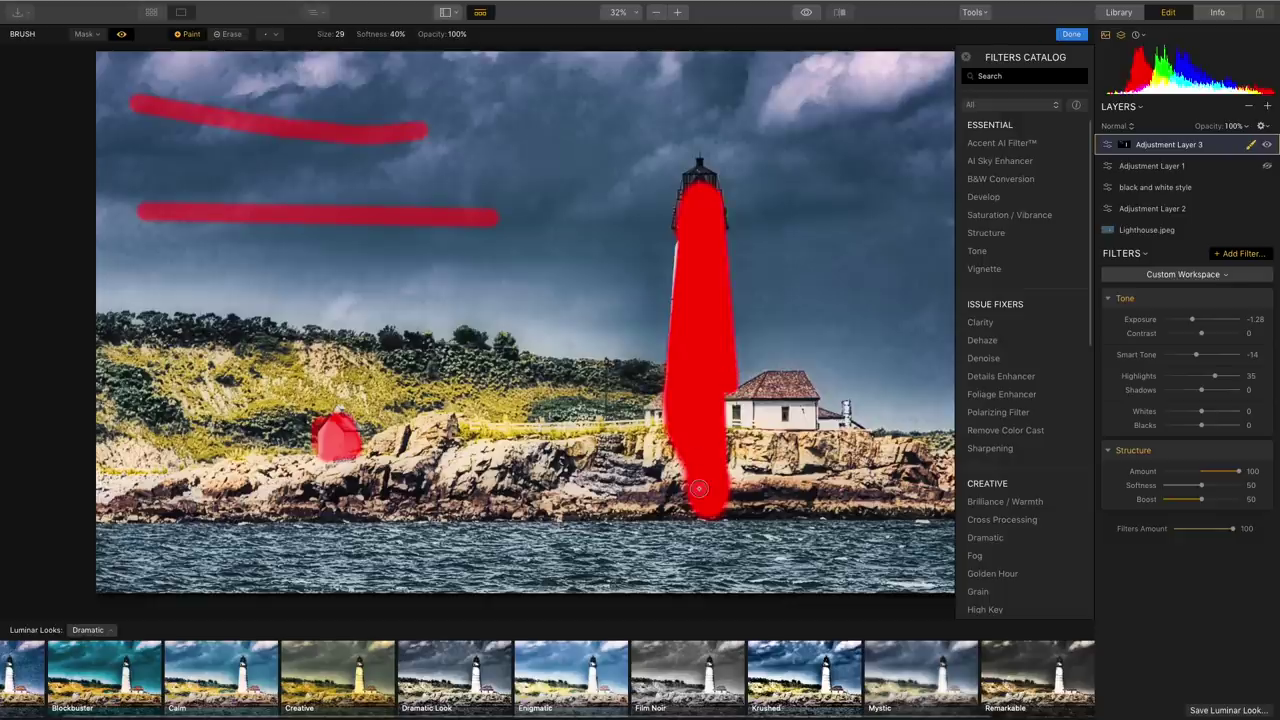
pyautogui.click(121, 36)
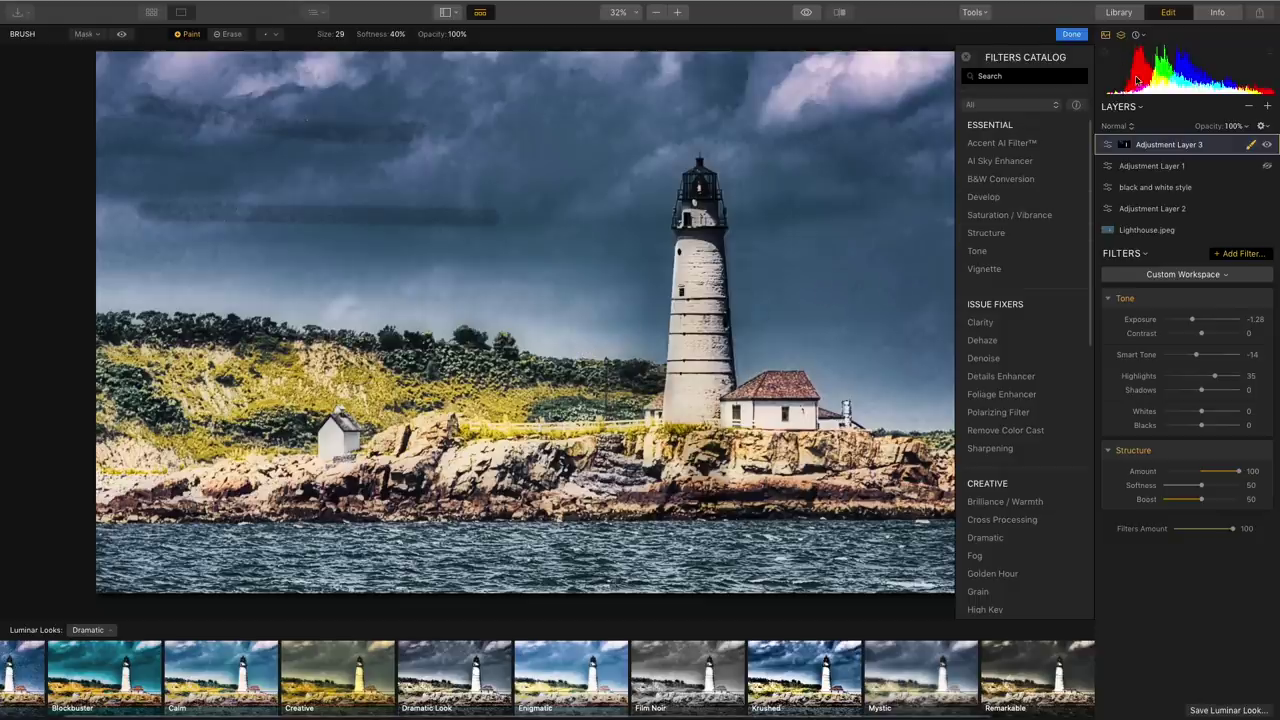
# Return to the library gallery and open the Holland Tunnel night street photo for editing.
pyautogui.click(1120, 12)
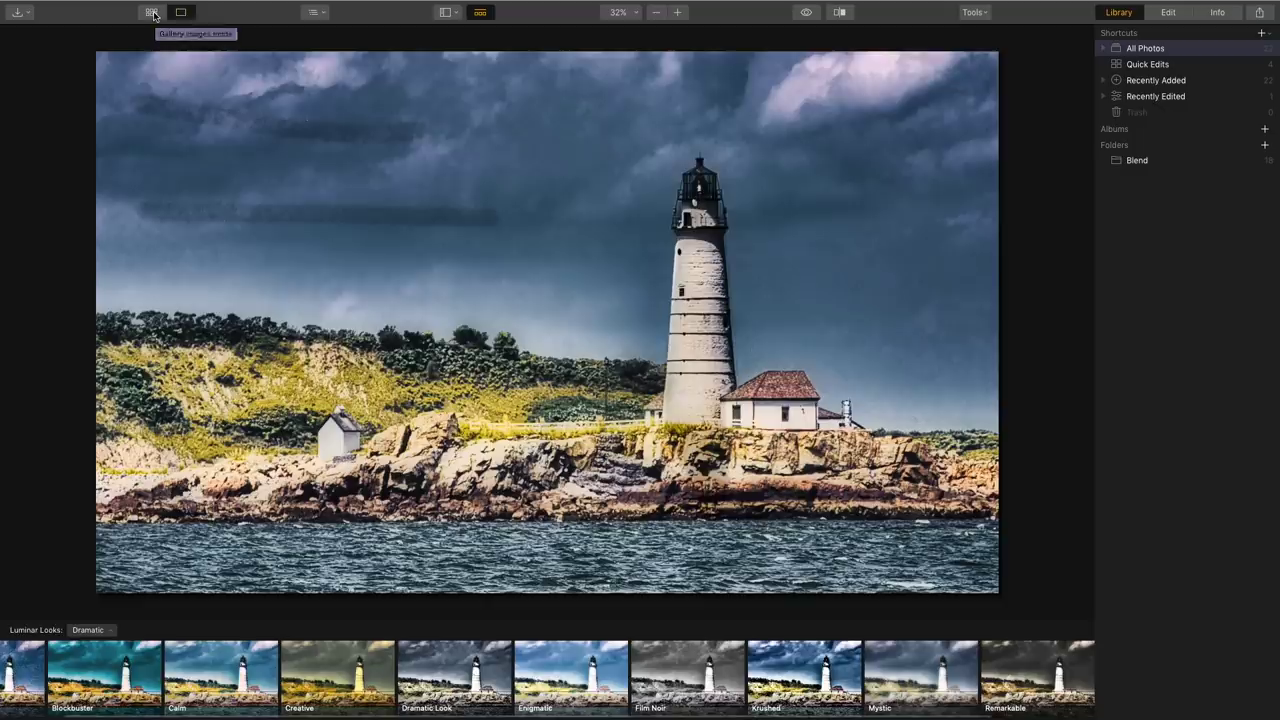
pyautogui.click(153, 14)
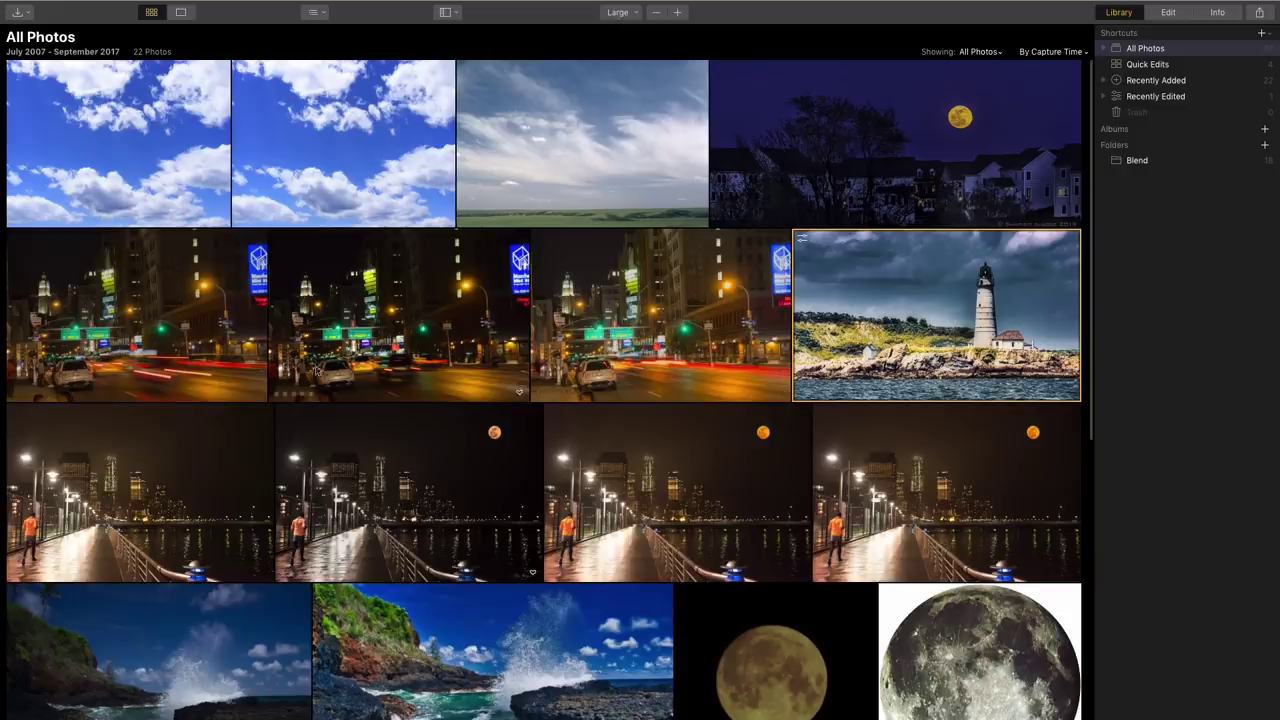
pyautogui.doubleClick(222, 334)
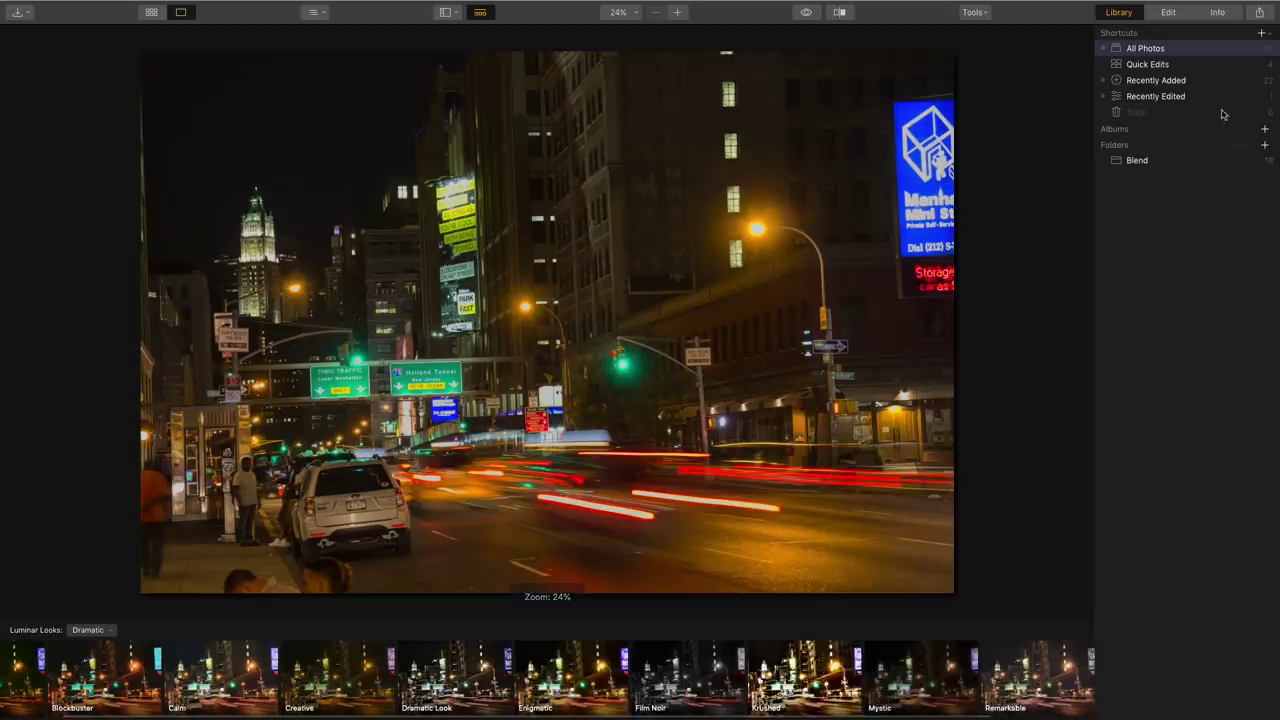
pyautogui.click(1167, 12)
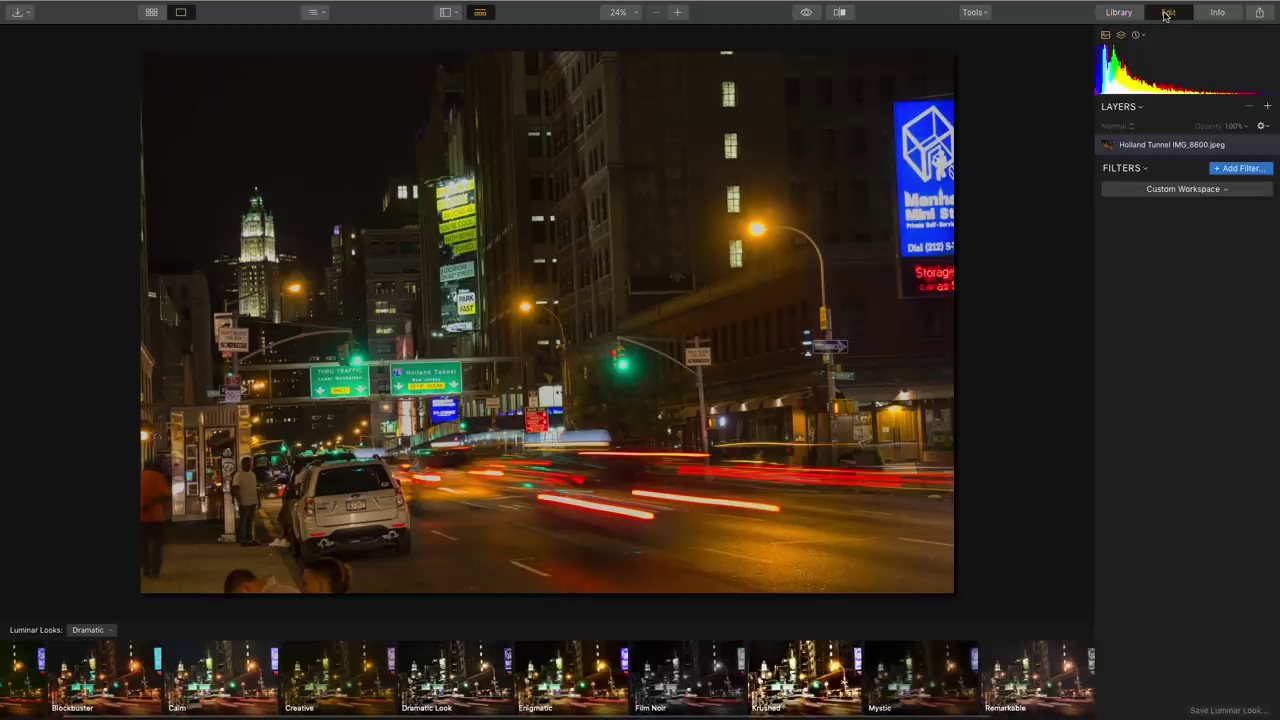
# Add an HSL filter to the Holland Tunnel photo and set its Red saturation to 74.
pyautogui.click(1246, 169)
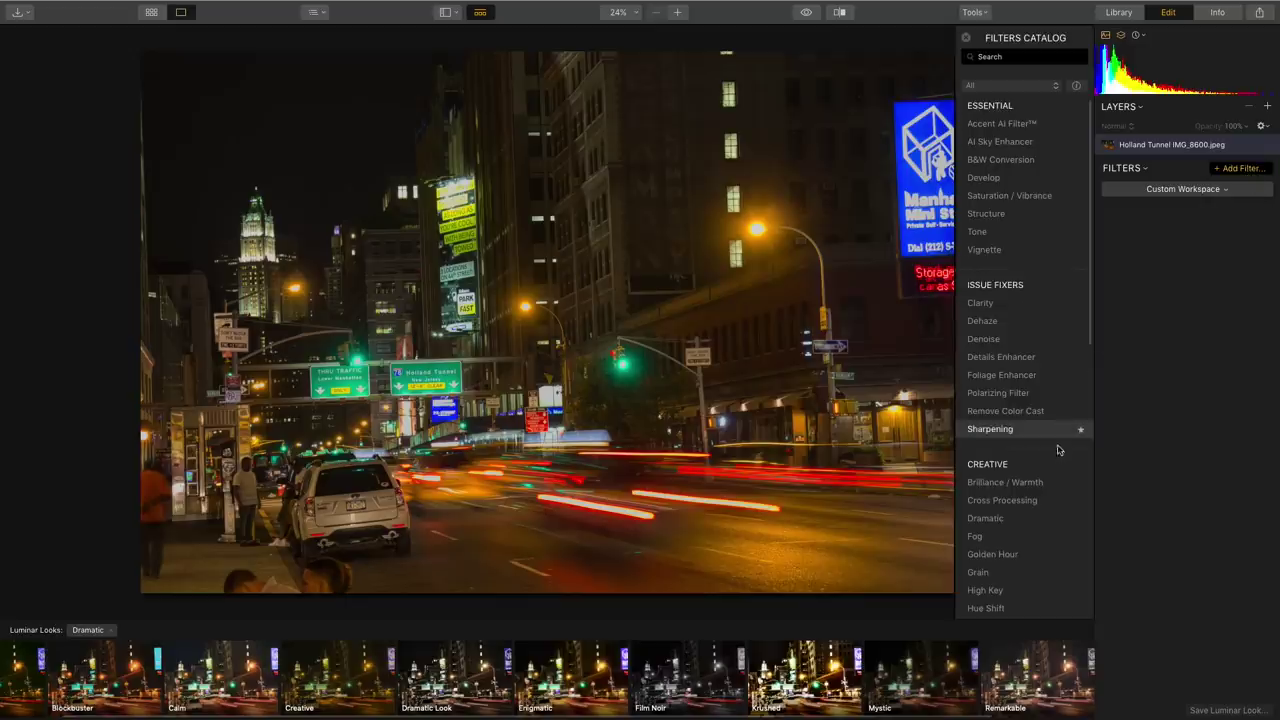
pyautogui.scroll(-5, 1061, 442)
pyautogui.scroll(-3, 1061, 442)
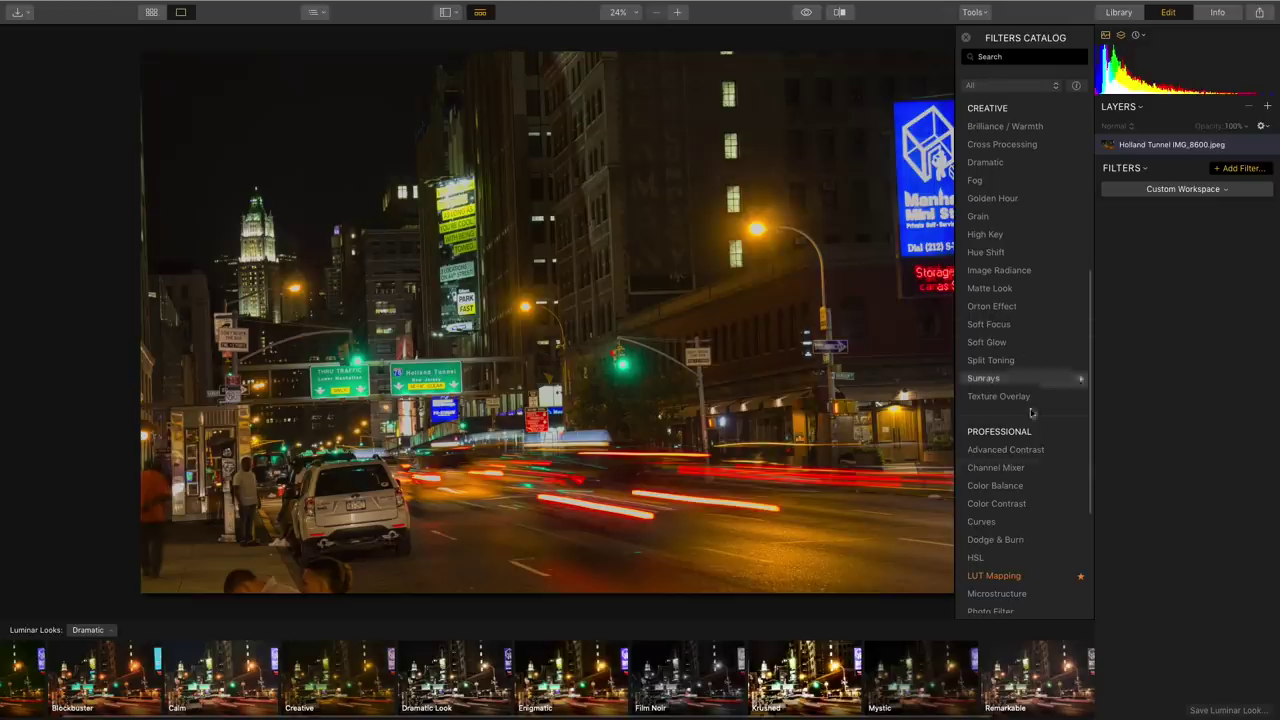
pyautogui.click(1000, 558)
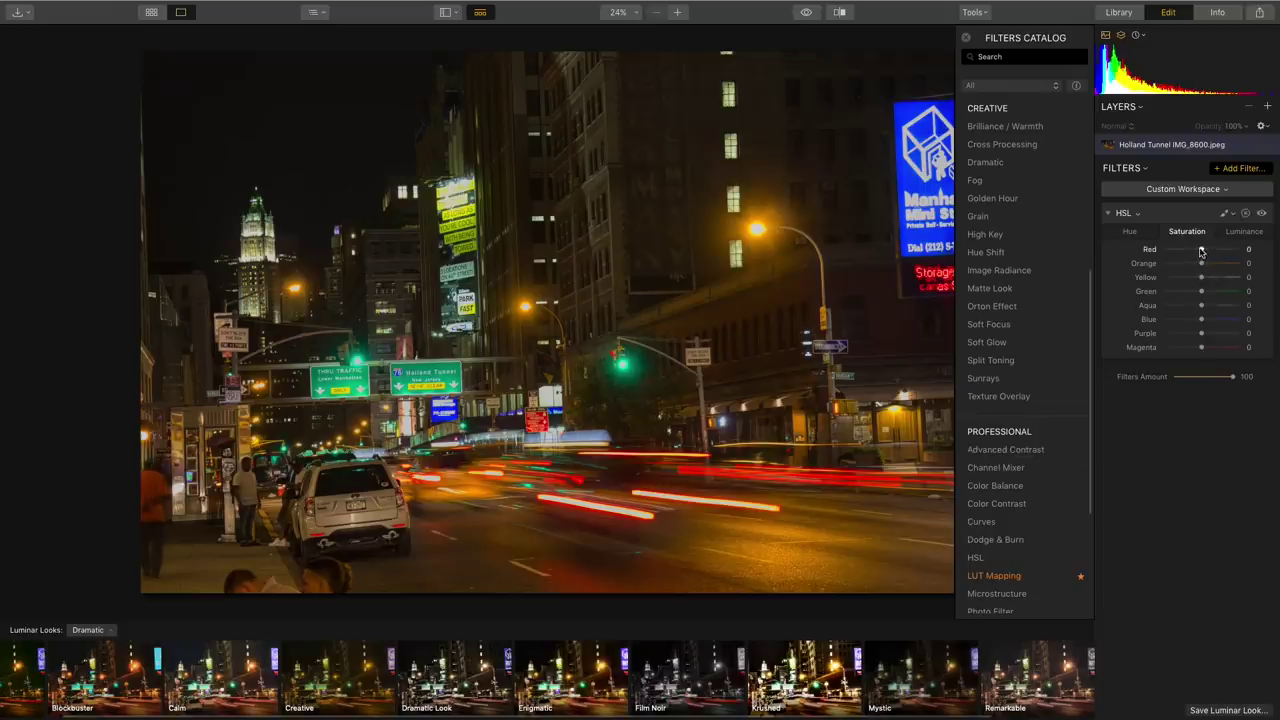
pyautogui.moveTo(1201, 251); pyautogui.dragTo(1229, 265)
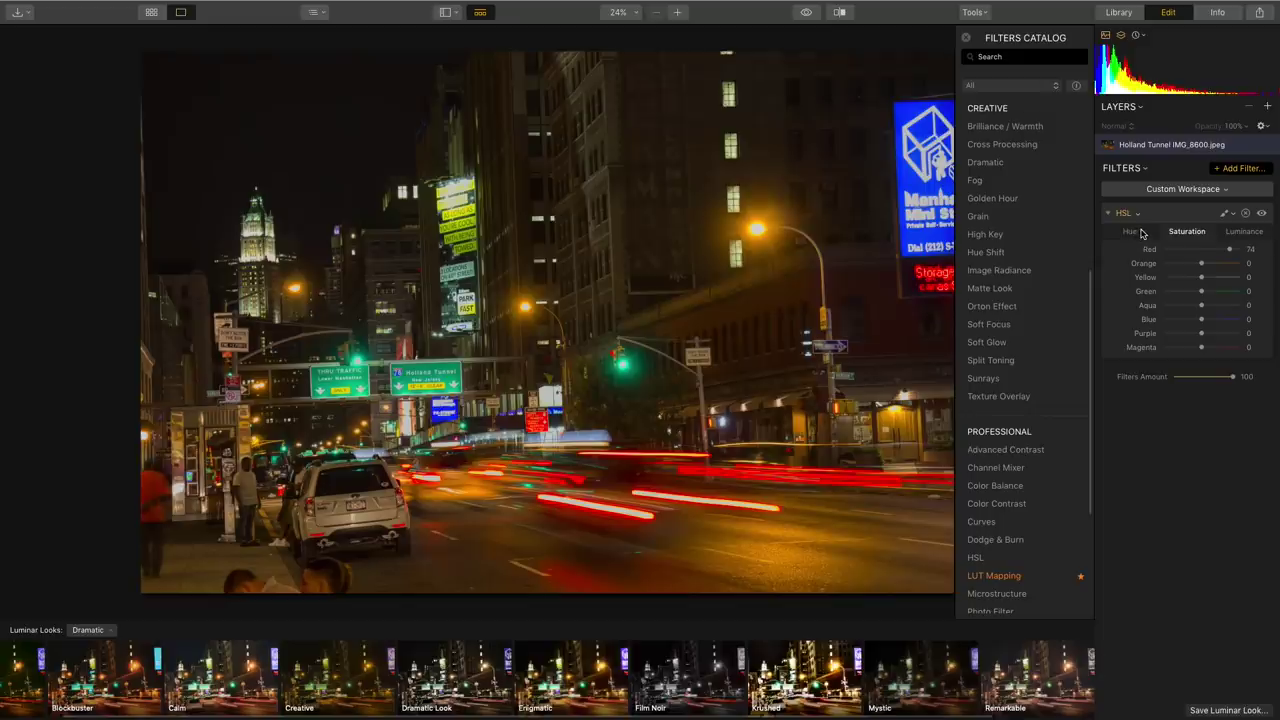
# Try a Yellow hue of -71 in the HSL filter, and set the Yellow and Green hues to 100.
pyautogui.click(1139, 232)
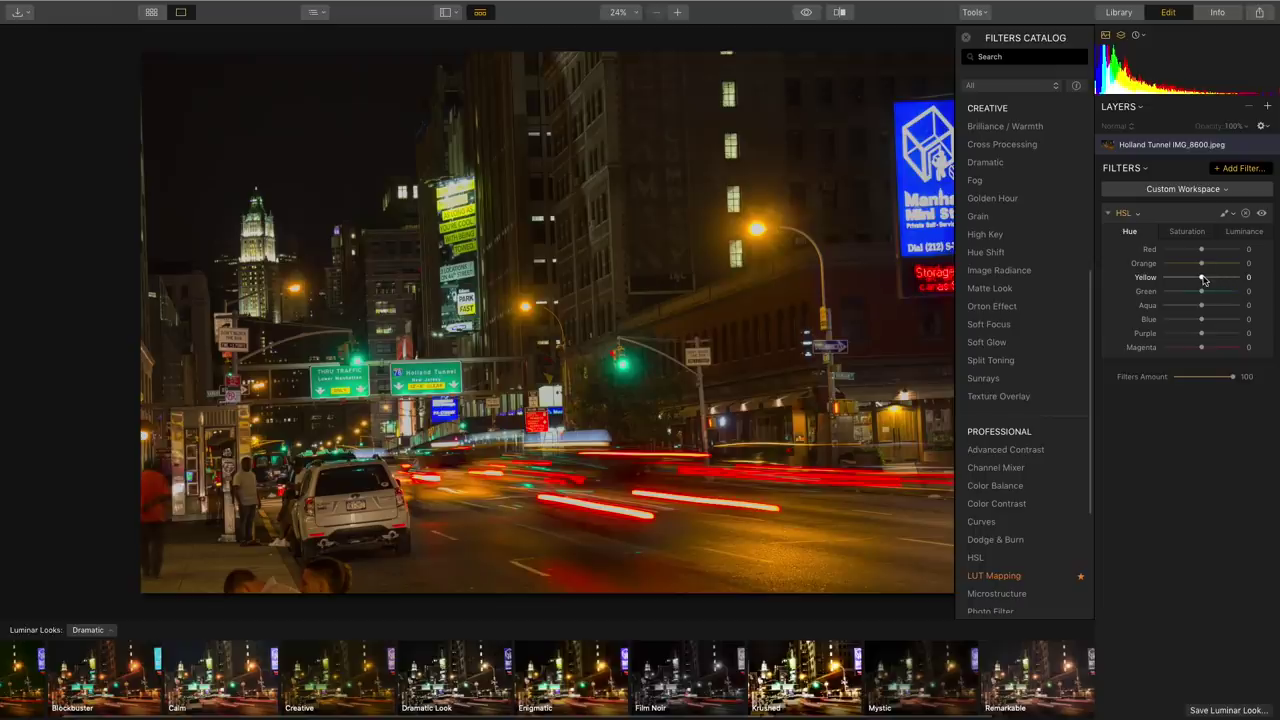
pyautogui.moveTo(1203, 280); pyautogui.dragTo(1174, 283)
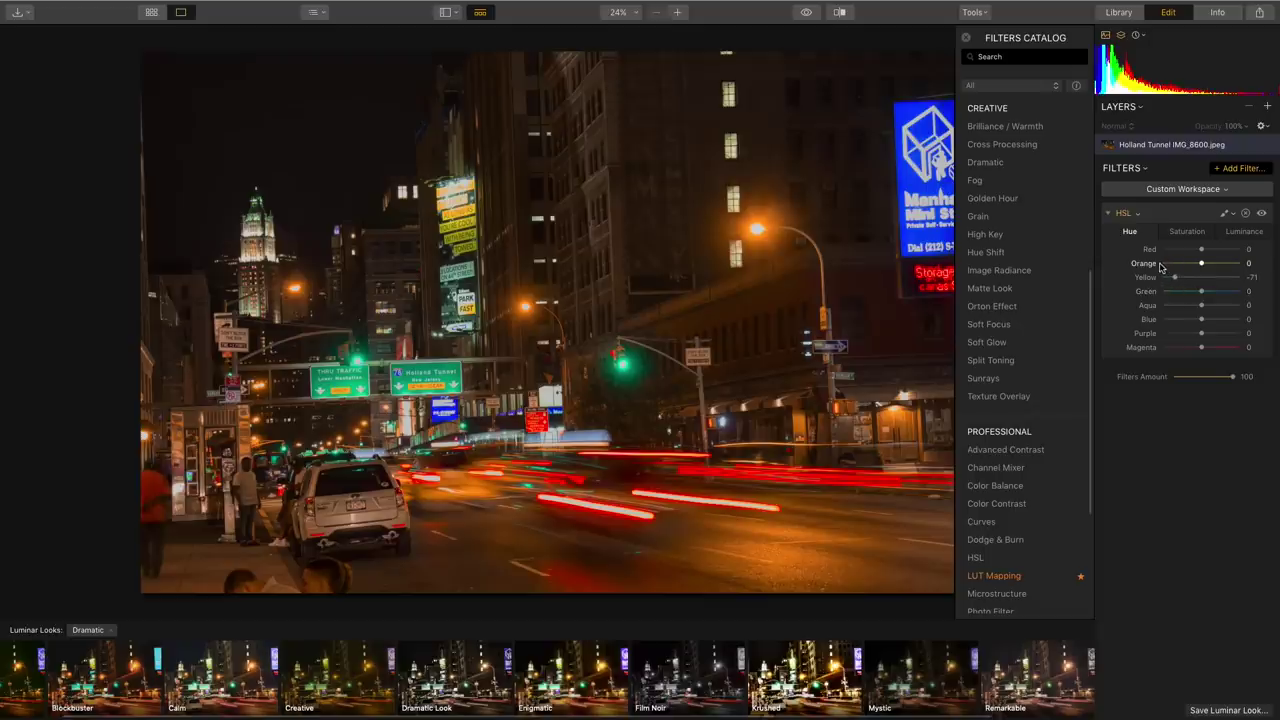
pyautogui.moveTo(1175, 279); pyautogui.dragTo(1250, 278)
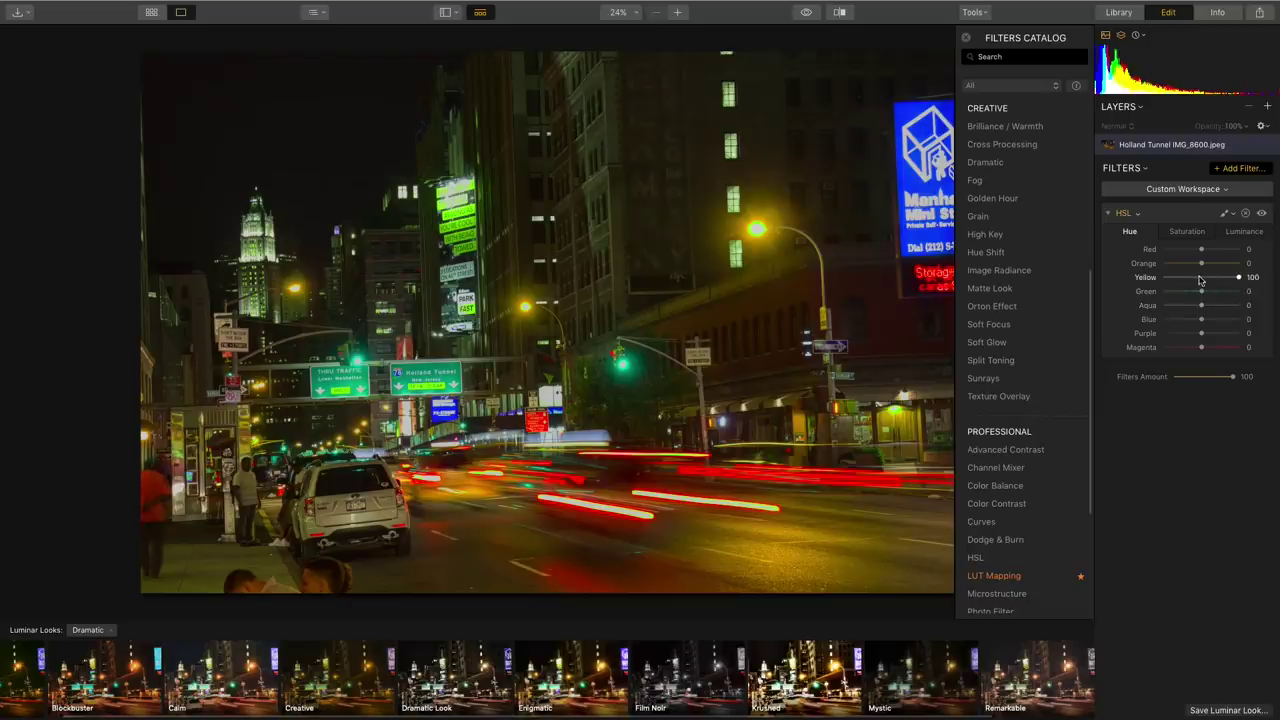
pyautogui.moveTo(1203, 294); pyautogui.dragTo(1265, 298)
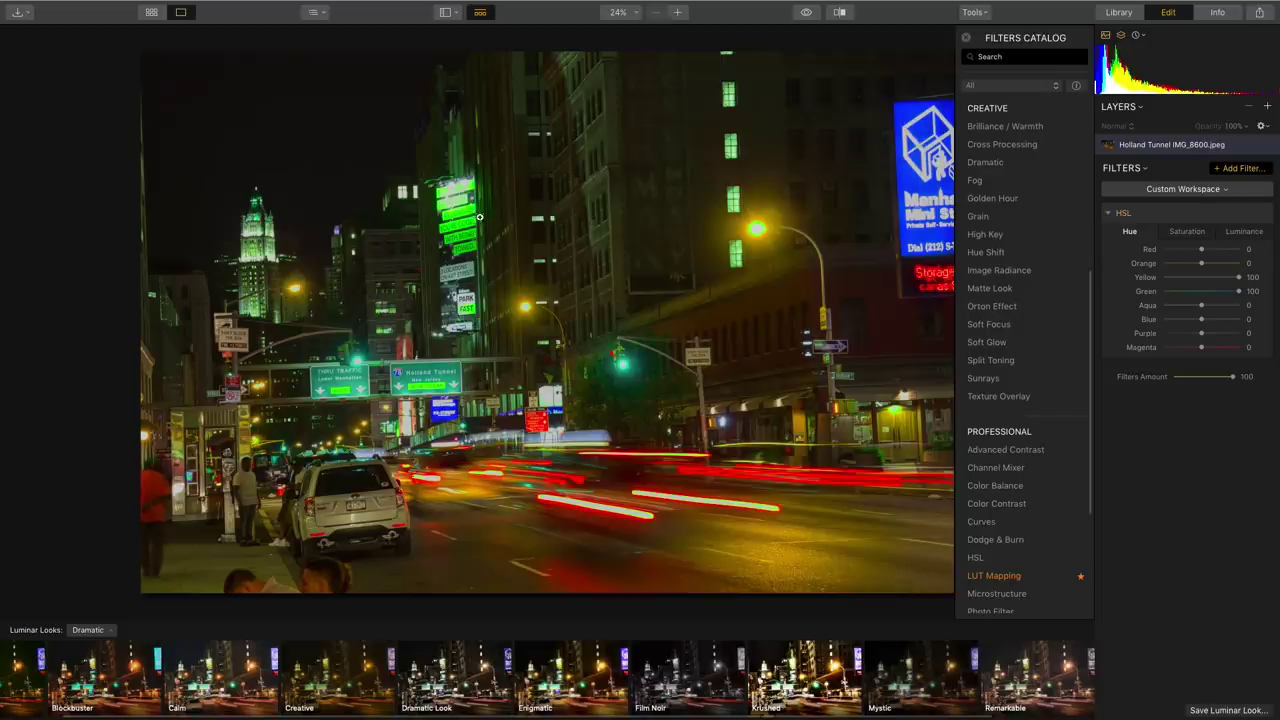
# Set the HSL filter's Yellow luminance to -34 and Green luminance to -22.
pyautogui.click(1240, 232)
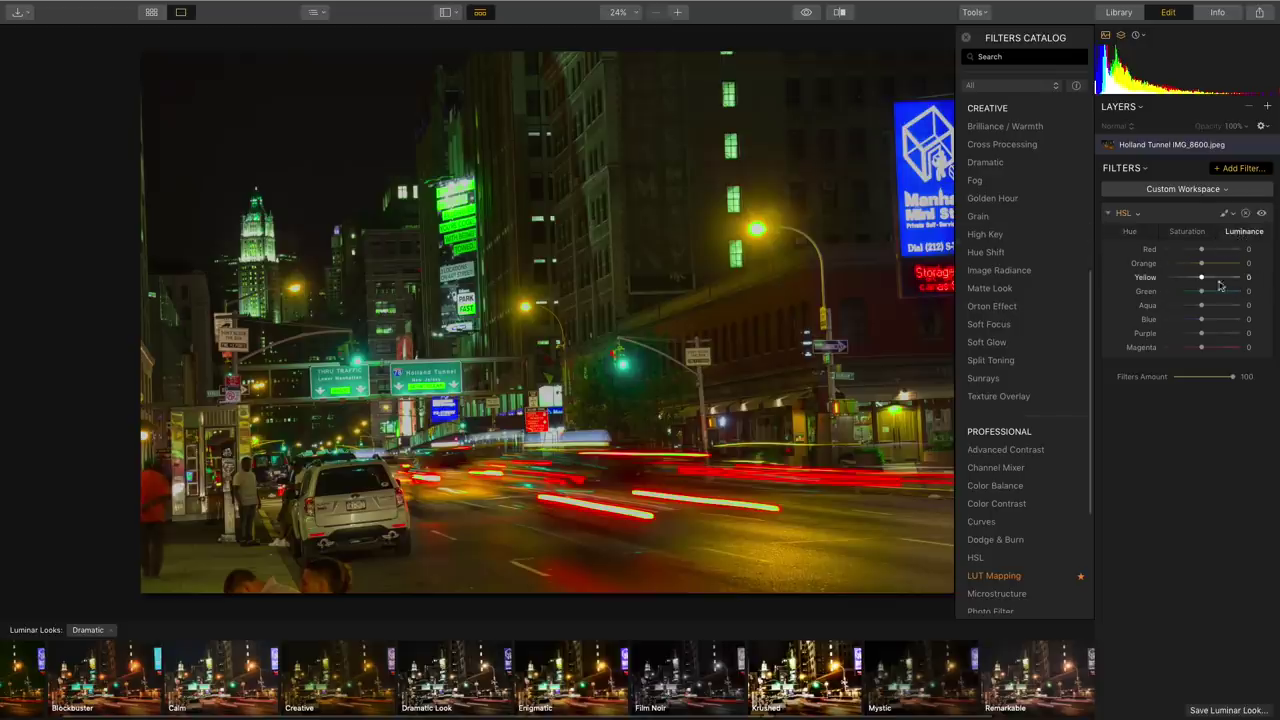
pyautogui.moveTo(1204, 279); pyautogui.dragTo(1188, 283)
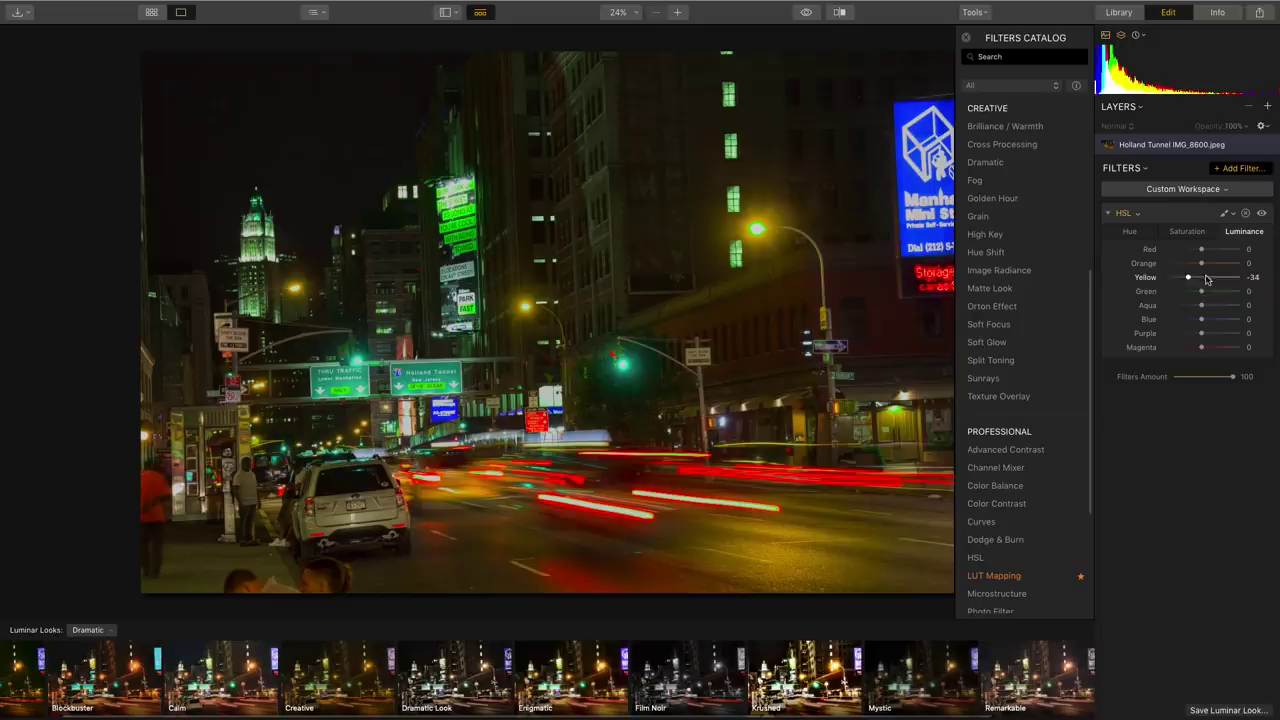
pyautogui.moveTo(1204, 291); pyautogui.dragTo(1191, 291)
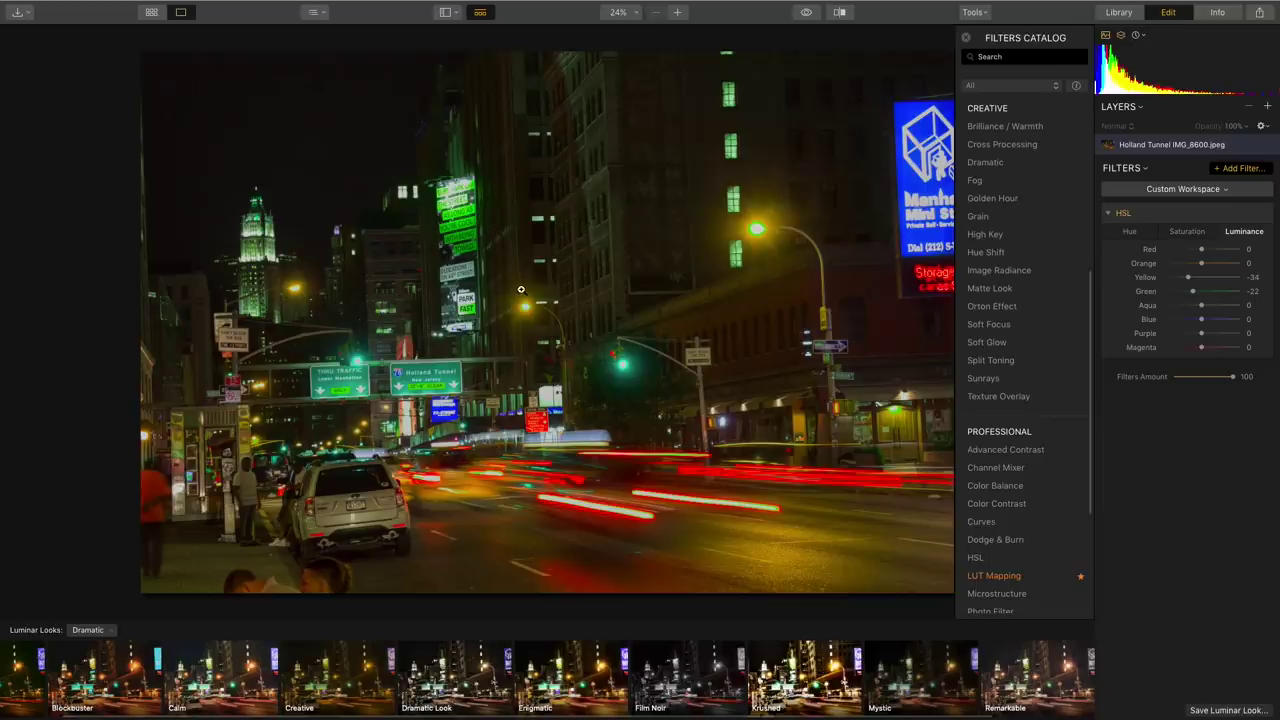
# Brush a mask for the HSL filter over the lit sign on the tall building, reducing the brush size to 52.
pyautogui.moveTo(1200, 222)
pyautogui.click(1233, 217)
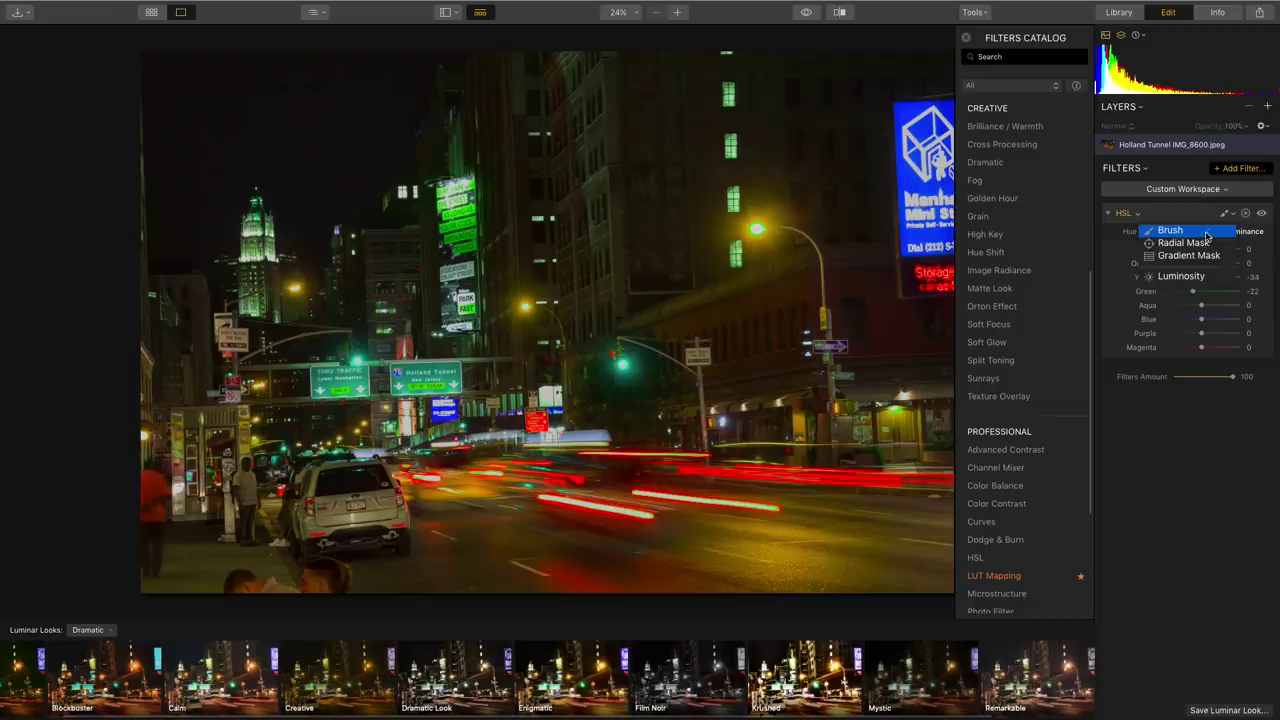
pyautogui.click(1206, 233)
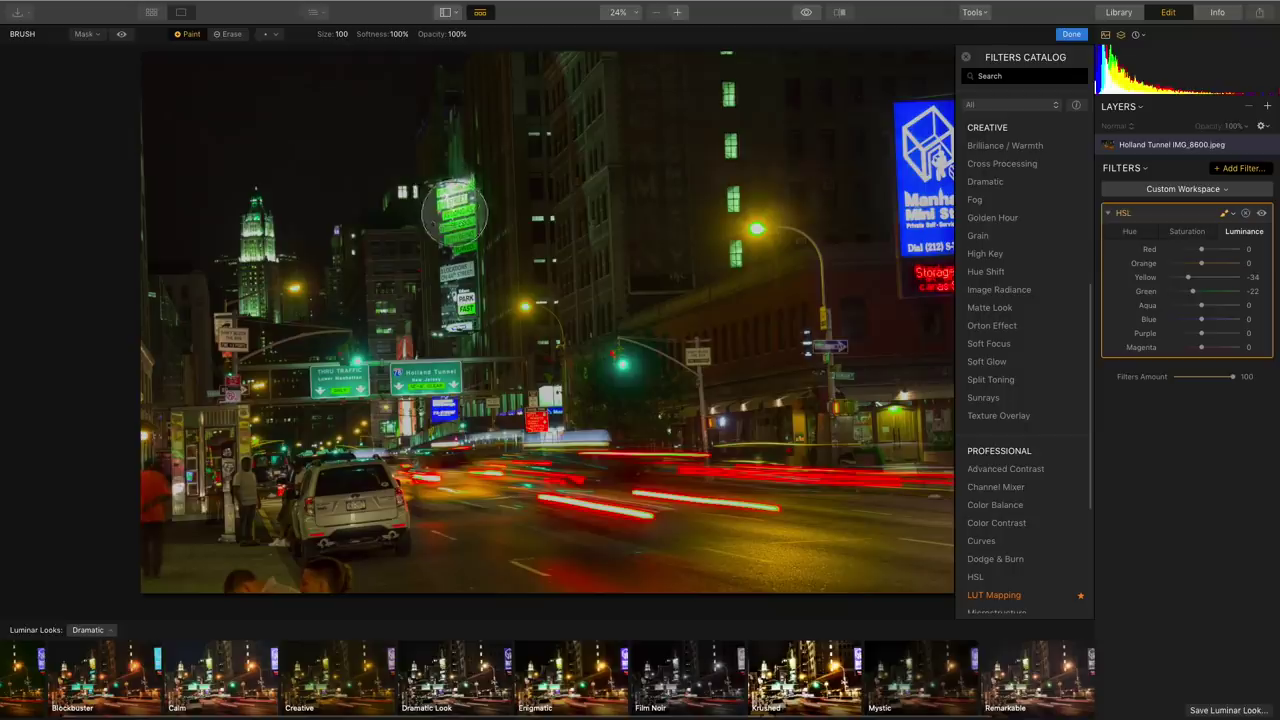
pyautogui.moveTo(452, 199)
pyautogui.mouseDown()
pyautogui.moveTo(459, 234)
pyautogui.moveTo(457, 214)
pyautogui.mouseUp()
pyautogui.press('[')
pyautogui.press('[')
pyautogui.press('[')
pyautogui.press('[')
pyautogui.moveTo(470, 225)
pyautogui.mouseDown()
pyautogui.moveTo(465, 245)
pyautogui.moveTo(444, 225)
pyautogui.moveTo(448, 192)
pyautogui.moveTo(478, 200)
pyautogui.moveTo(482, 187)
pyautogui.mouseUp()
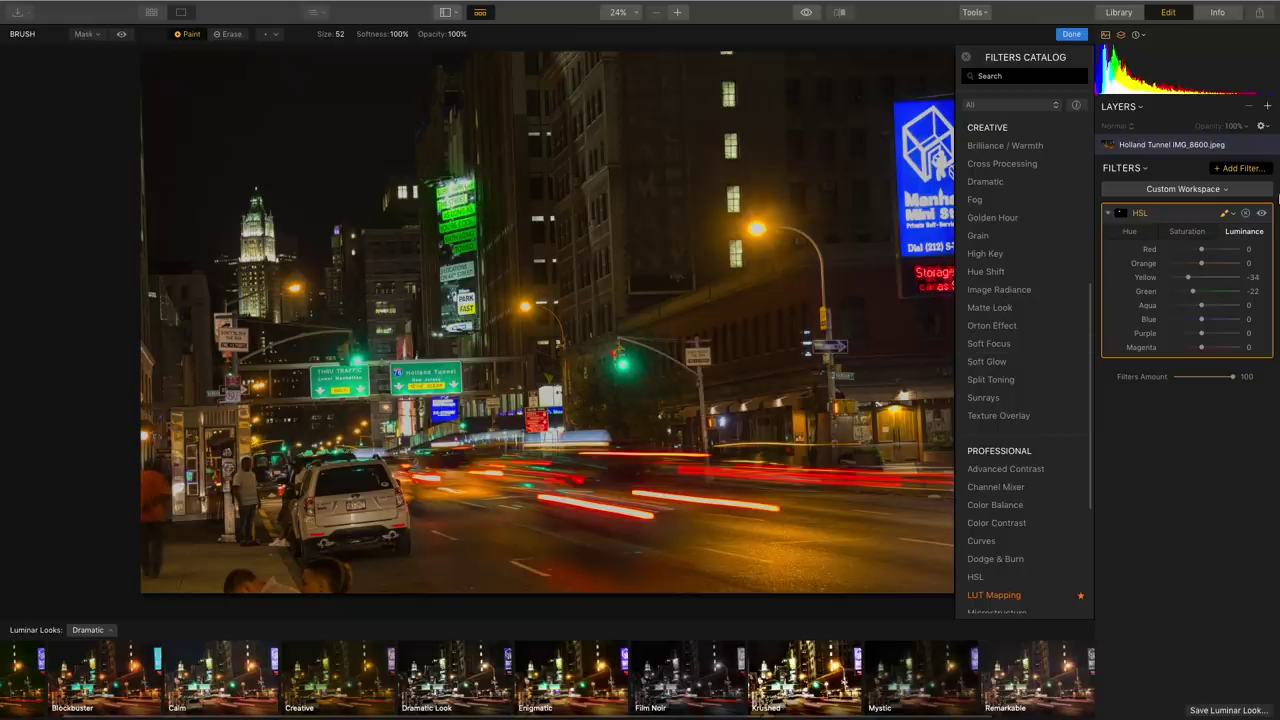
pyautogui.click(1226, 214)
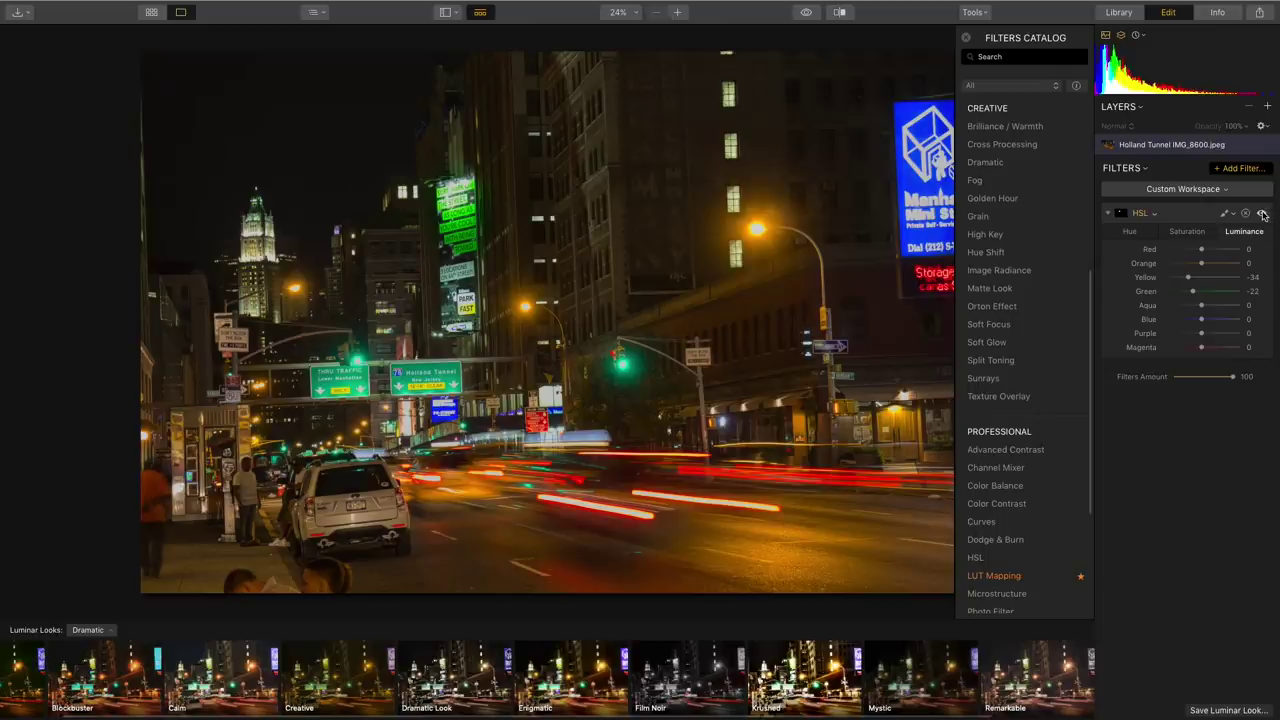
# Compare the street photo with the masked HSL filter hidden and shown.
pyautogui.click(1262, 215)
pyautogui.click(1262, 215)
pyautogui.click(1262, 215)
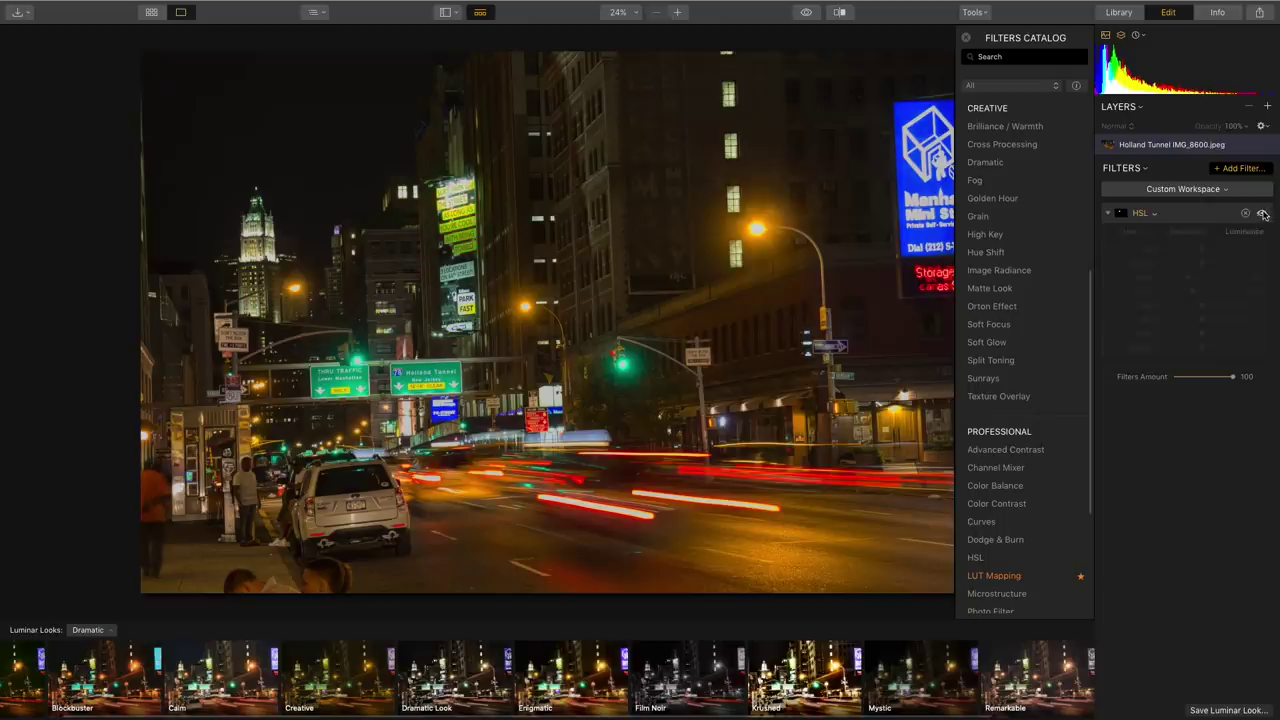
pyautogui.click(1262, 215)
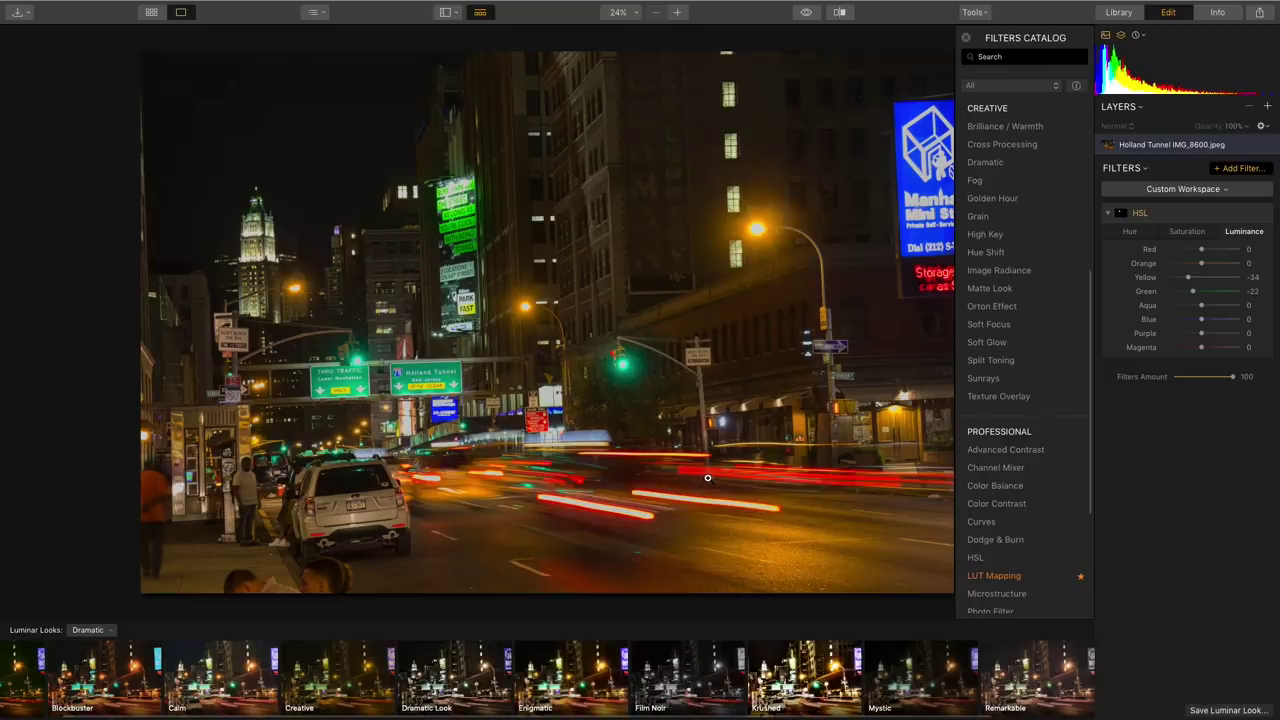
# Browse the library gallery and view the finished wave photo DSC00635 after.jpeg.
pyautogui.press('g')
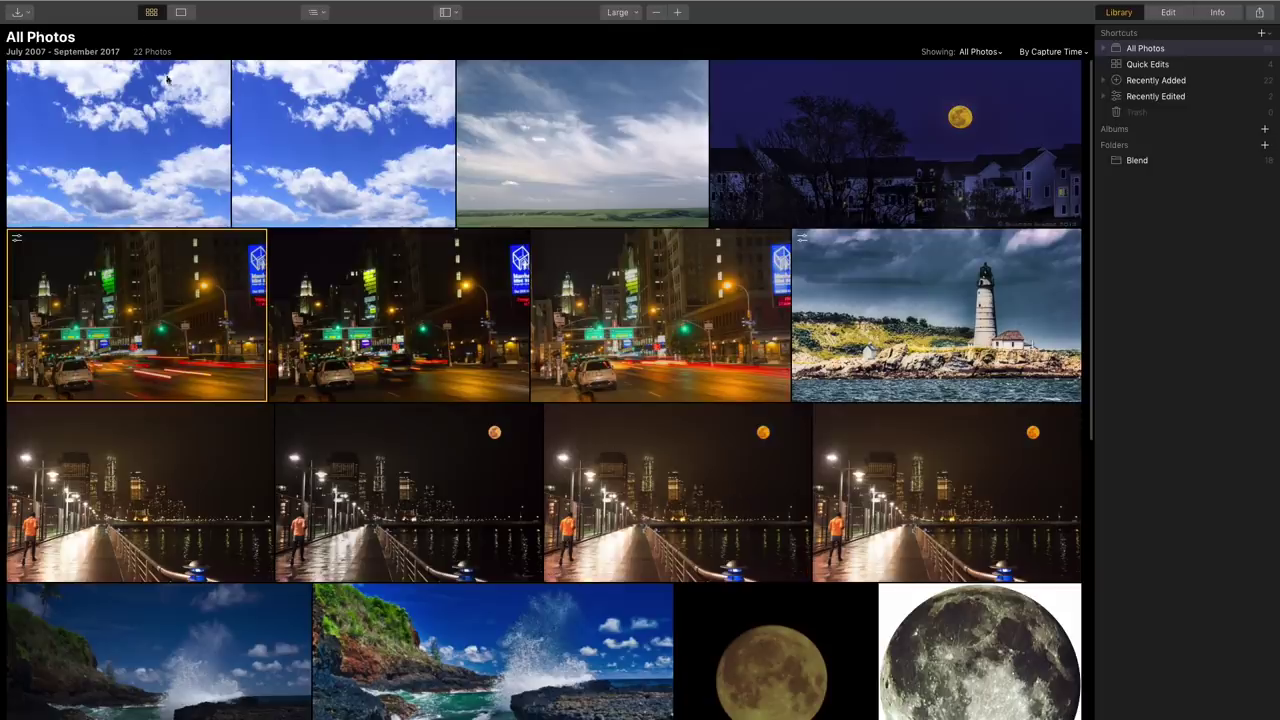
pyautogui.scroll(-5, 745, 481)
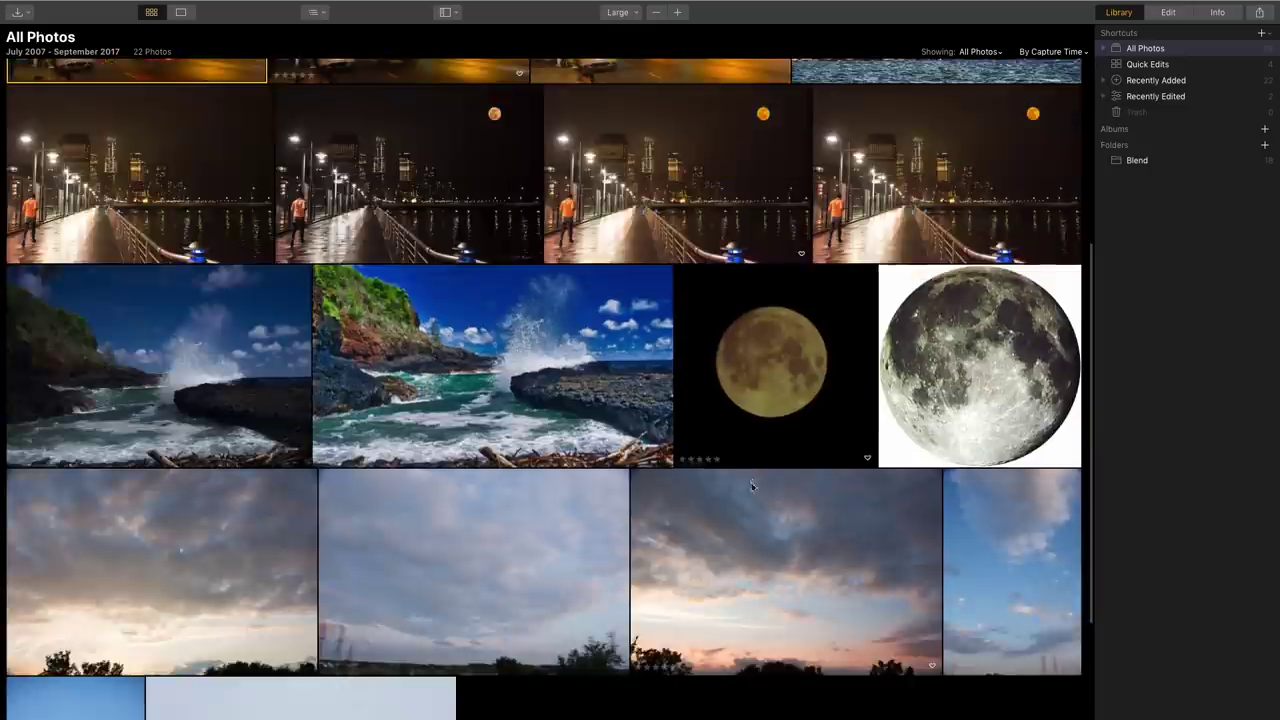
pyautogui.scroll(-3, 752, 483)
pyautogui.scroll(4, 757, 487)
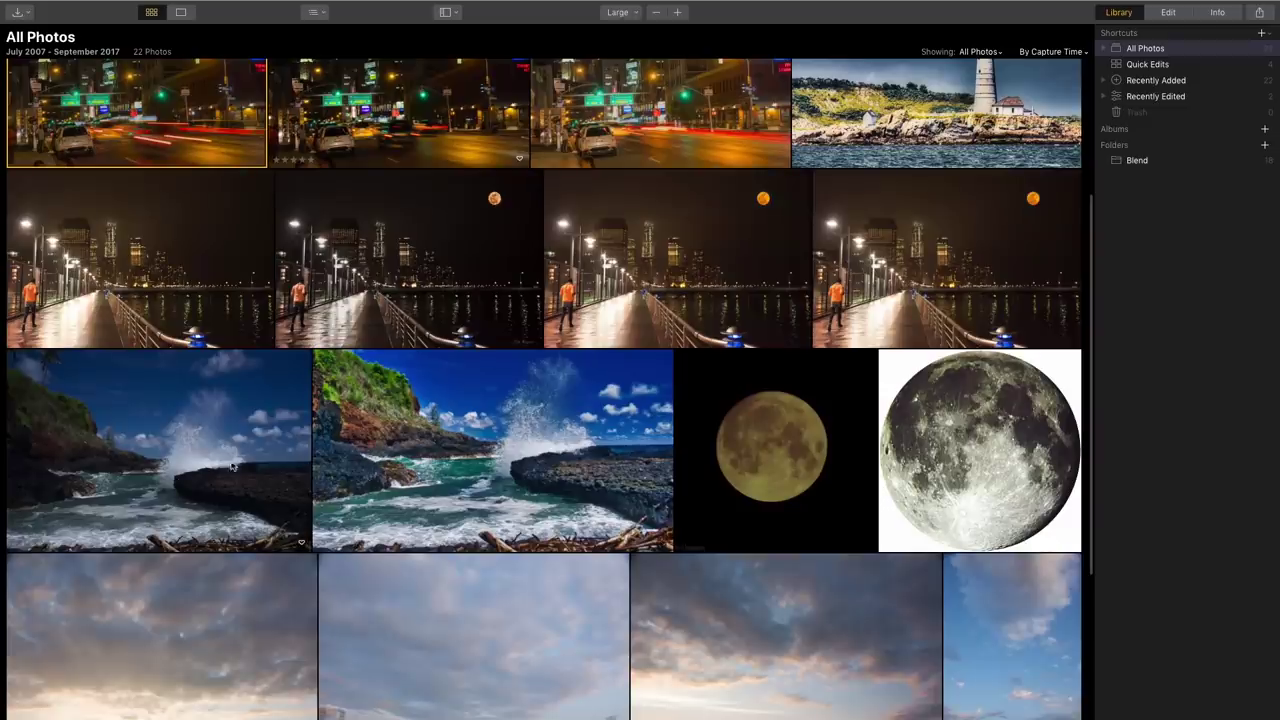
pyautogui.click(499, 500)
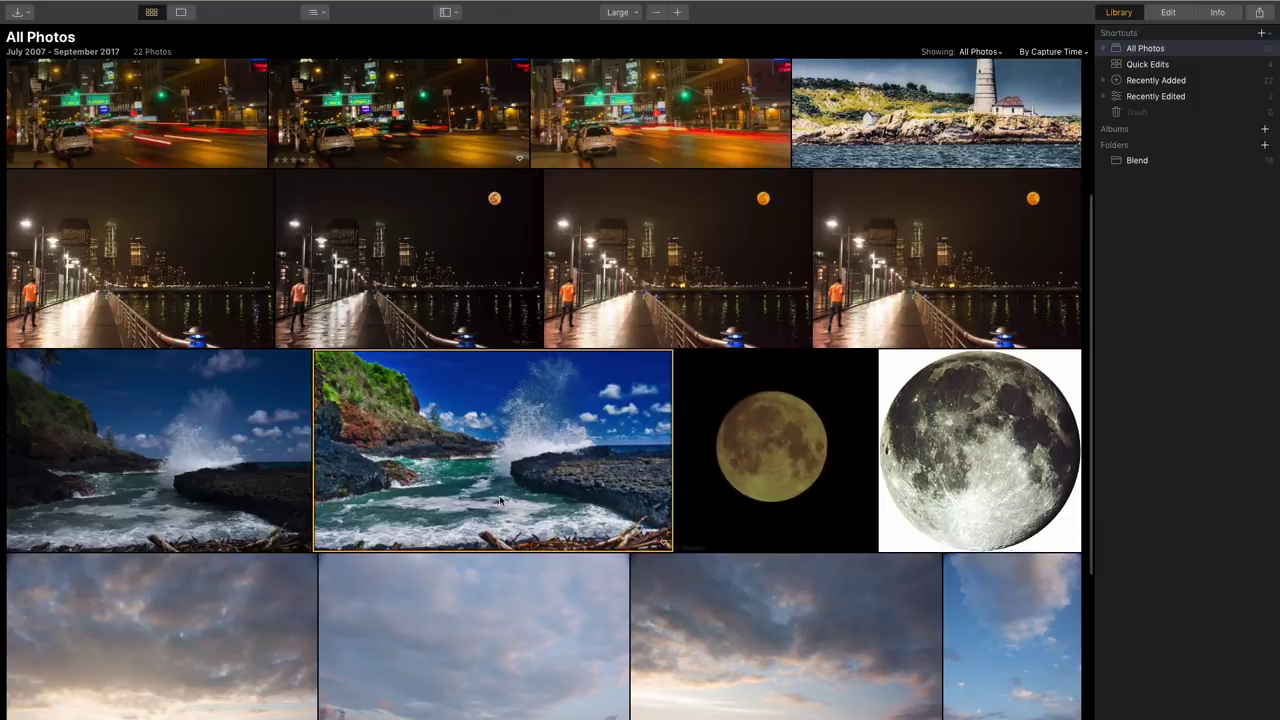
pyautogui.doubleClick(499, 500)
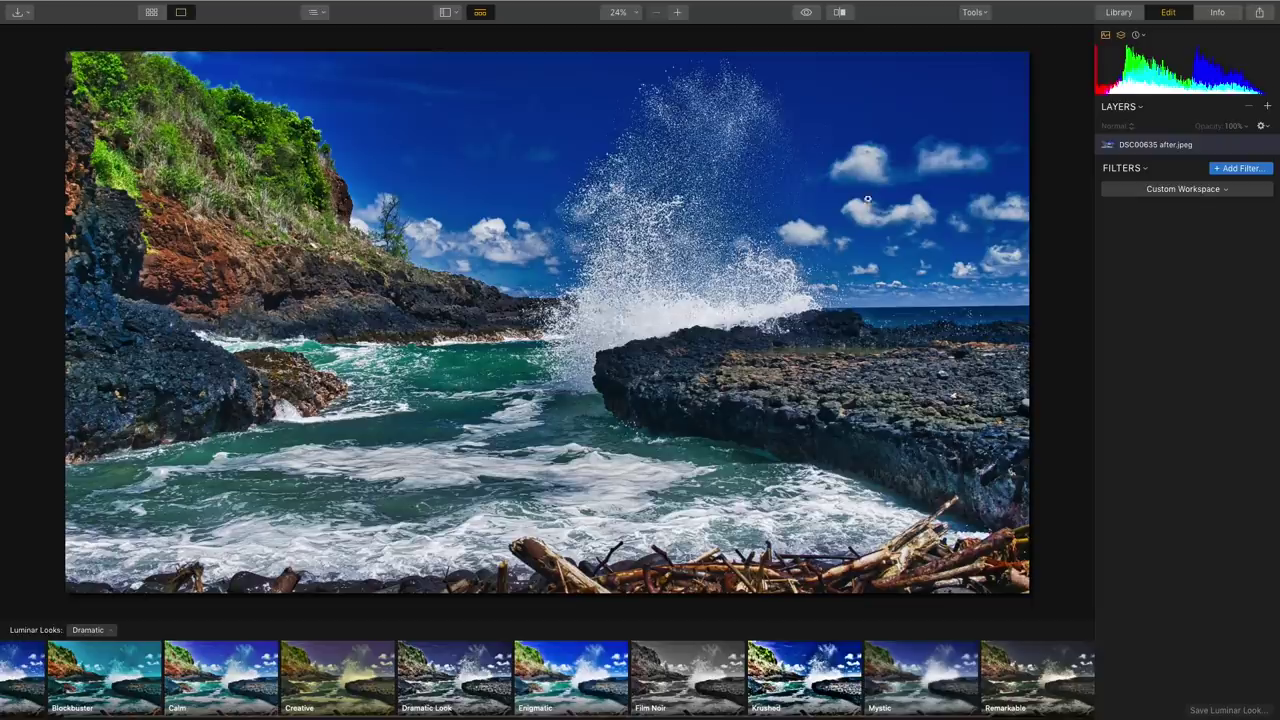
# Open the raw wave photo DSC00635.ARW from the gallery and load the Quick & Awesome workspace.
pyautogui.press('g')
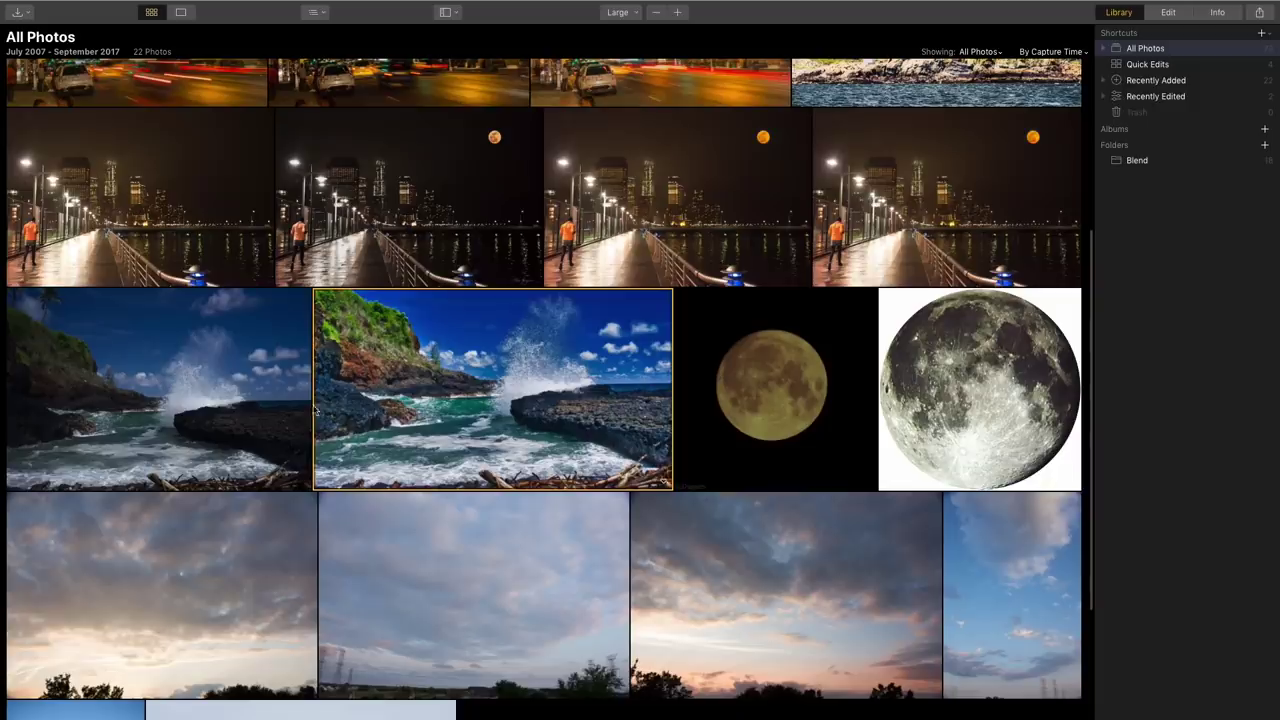
pyautogui.doubleClick(197, 415)
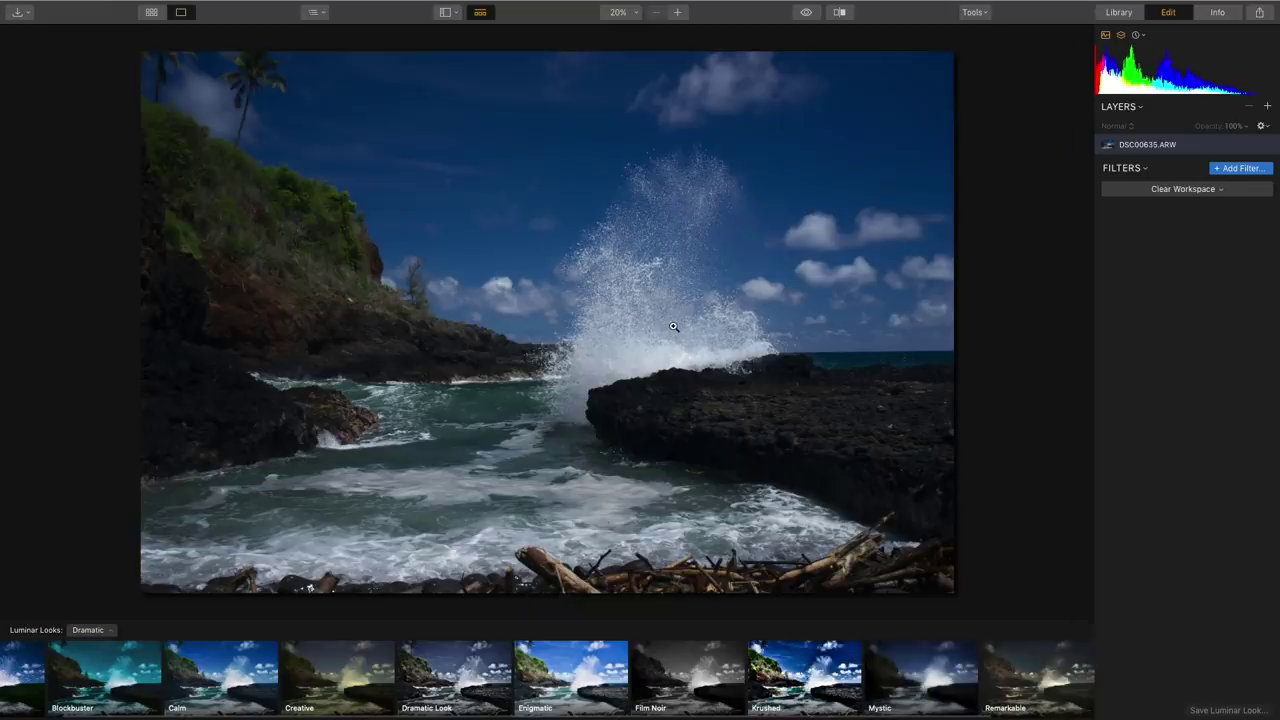
pyautogui.click(1211, 193)
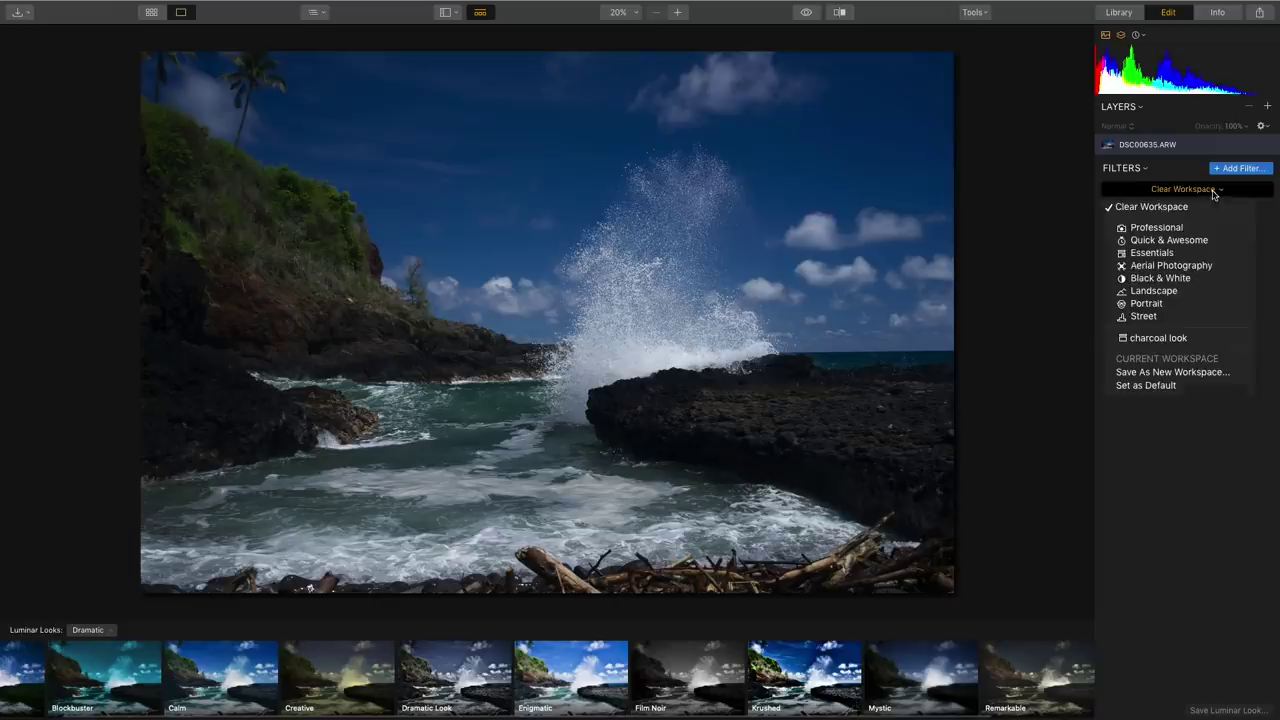
pyautogui.click(1186, 242)
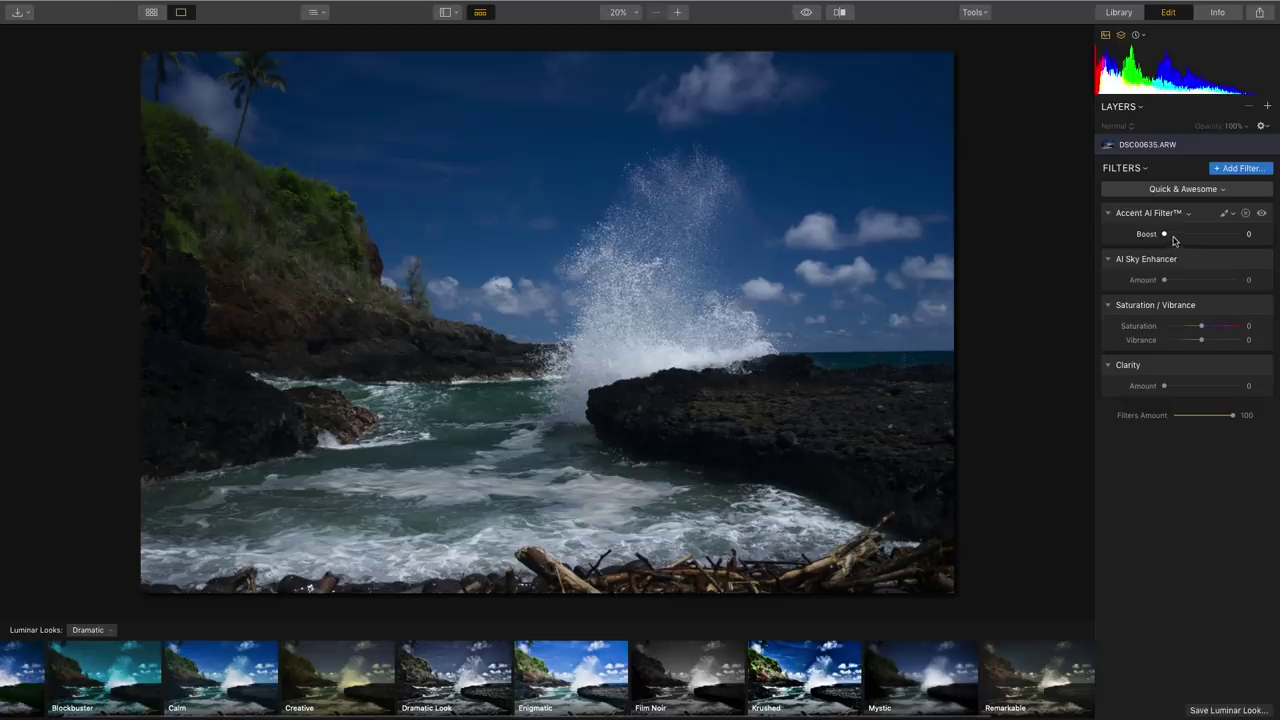
# Set Accent AI Boost to 94, AI Sky Enhancer to 26, Saturation to -21, Vibrance to 30 and Clarity to 23.
pyautogui.moveTo(1165, 234); pyautogui.dragTo(1235, 234)
pyautogui.moveTo(1164, 280); pyautogui.dragTo(1213, 340)
pyautogui.moveTo(1164, 386); pyautogui.dragTo(1177, 390)
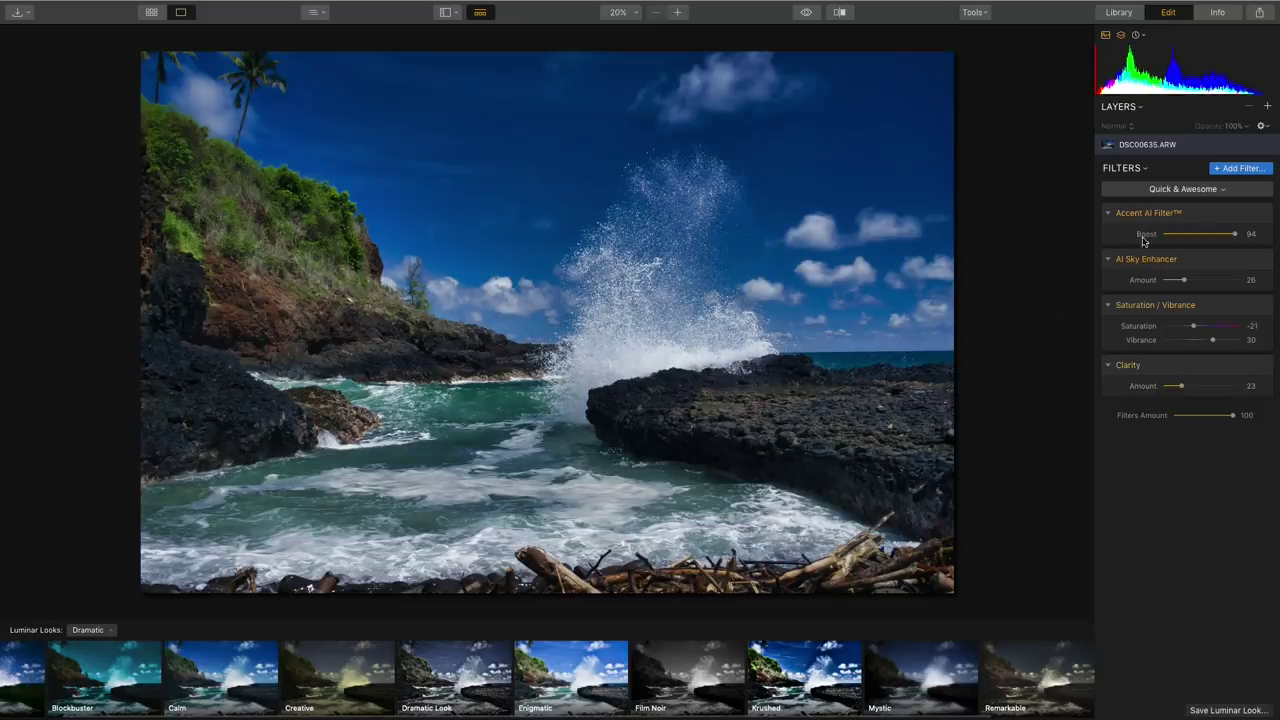
# Add a Tone filter to the wave photo and set its Smart Tone to 69.
pyautogui.click(1241, 169)
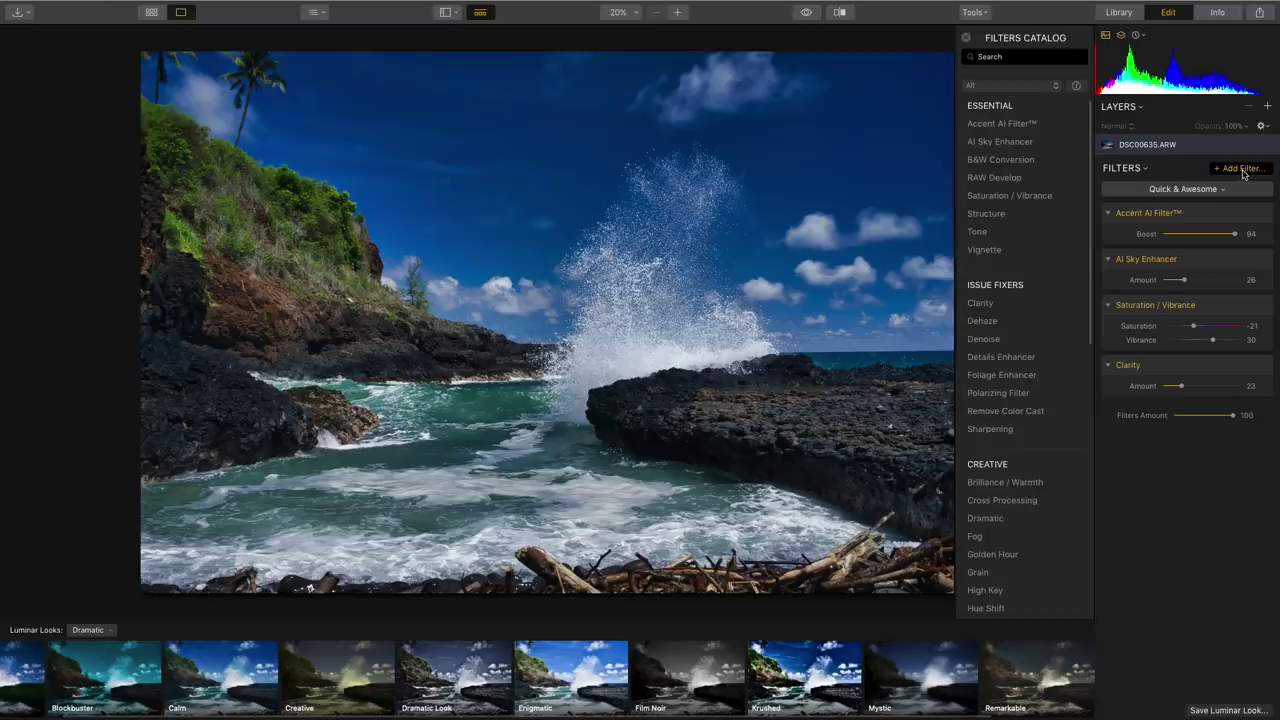
pyautogui.click(1024, 235)
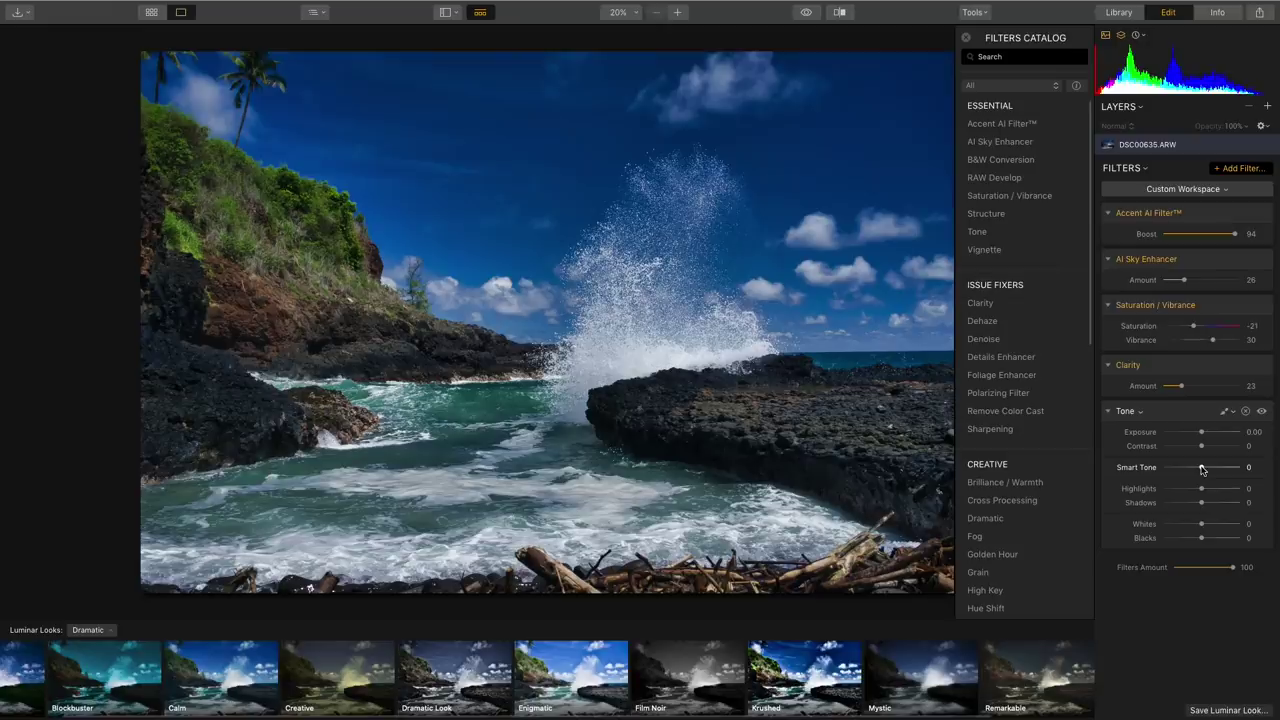
pyautogui.moveTo(1203, 470); pyautogui.dragTo(1229, 483)
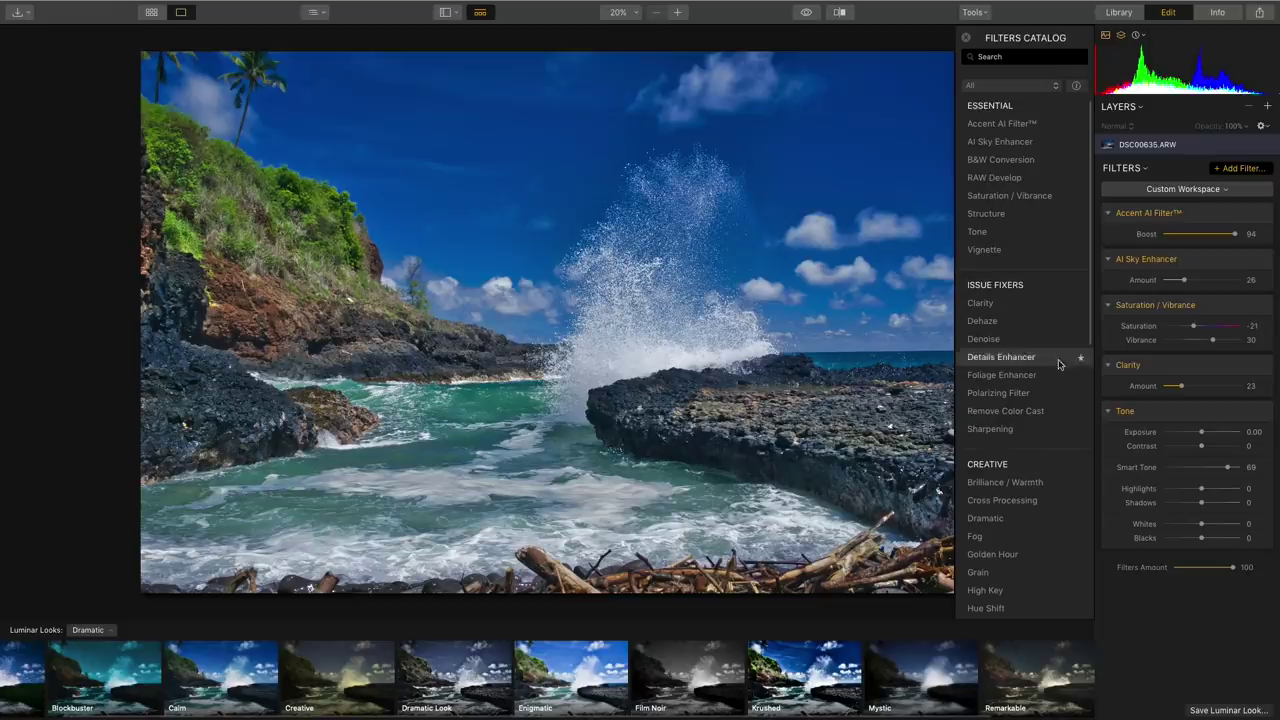
# Add a Split Color Warmth filter with Warm 19 and Cool 17, and compare the photo with and without it.
pyautogui.moveTo(1090, 347); pyautogui.dragTo(1086, 592)
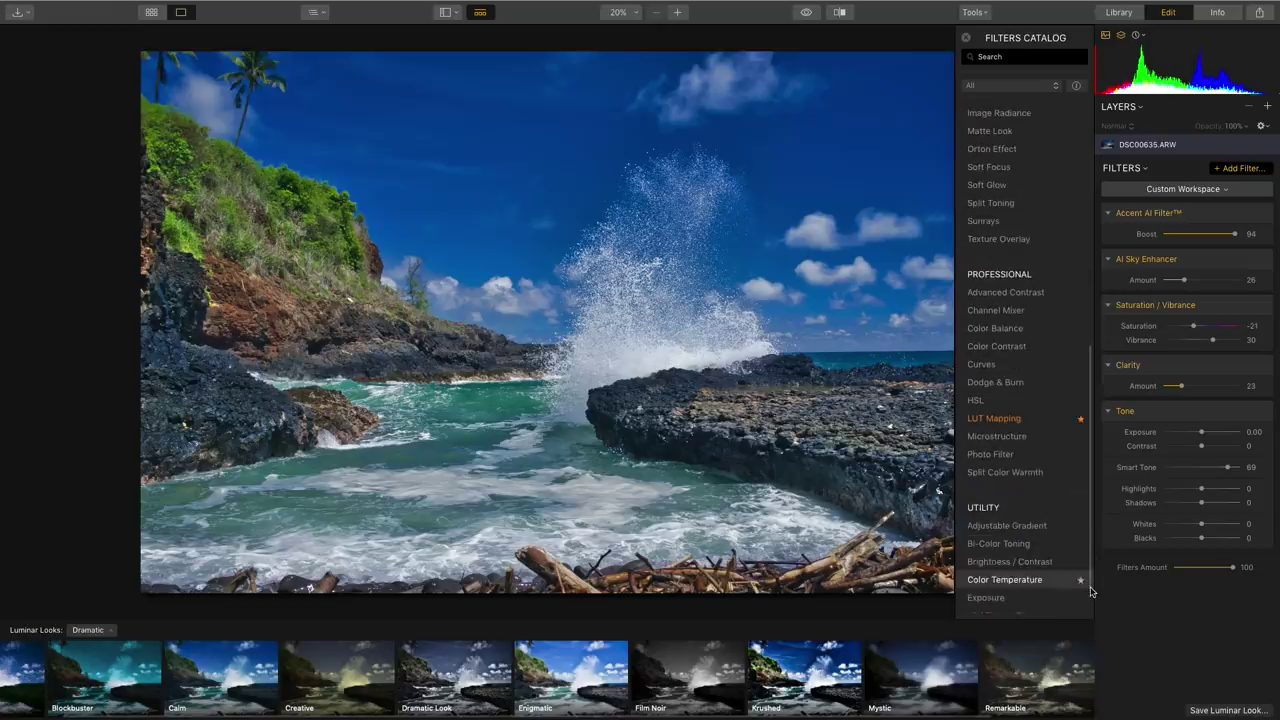
pyautogui.click(1031, 480)
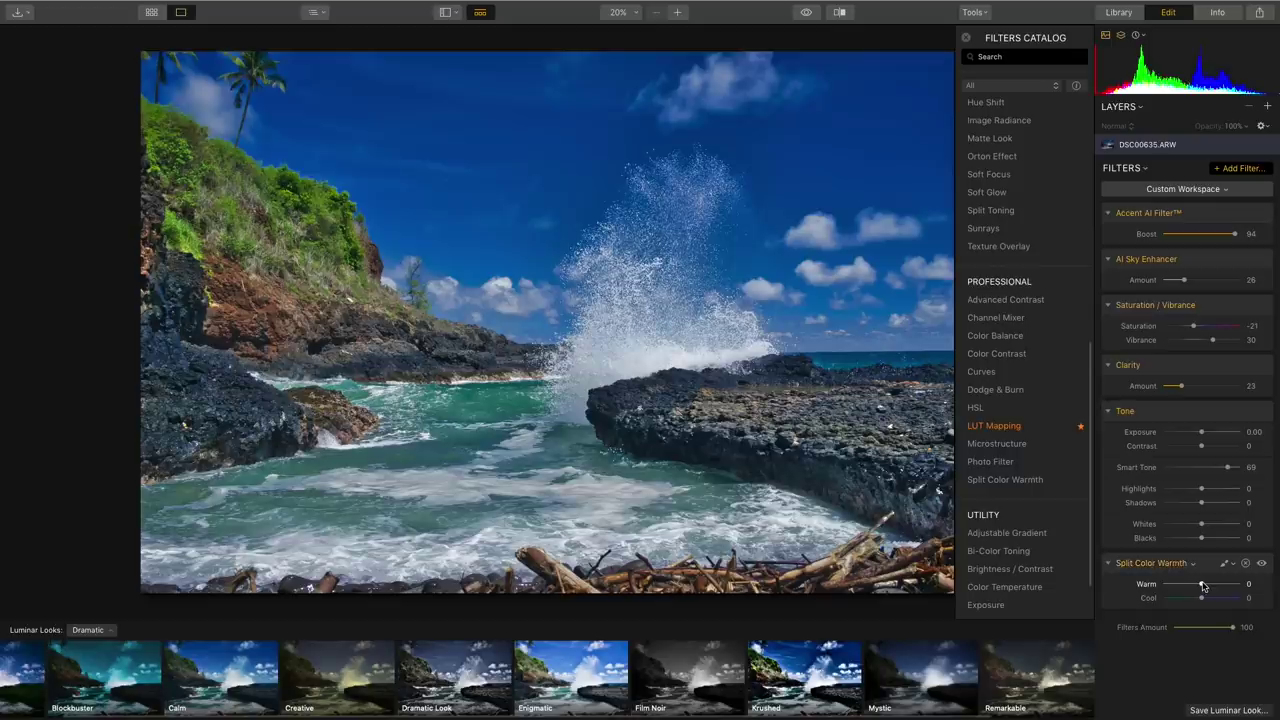
pyautogui.moveTo(1210, 585); pyautogui.dragTo(1210, 586)
pyautogui.moveTo(1201, 599); pyautogui.dragTo(1209, 598)
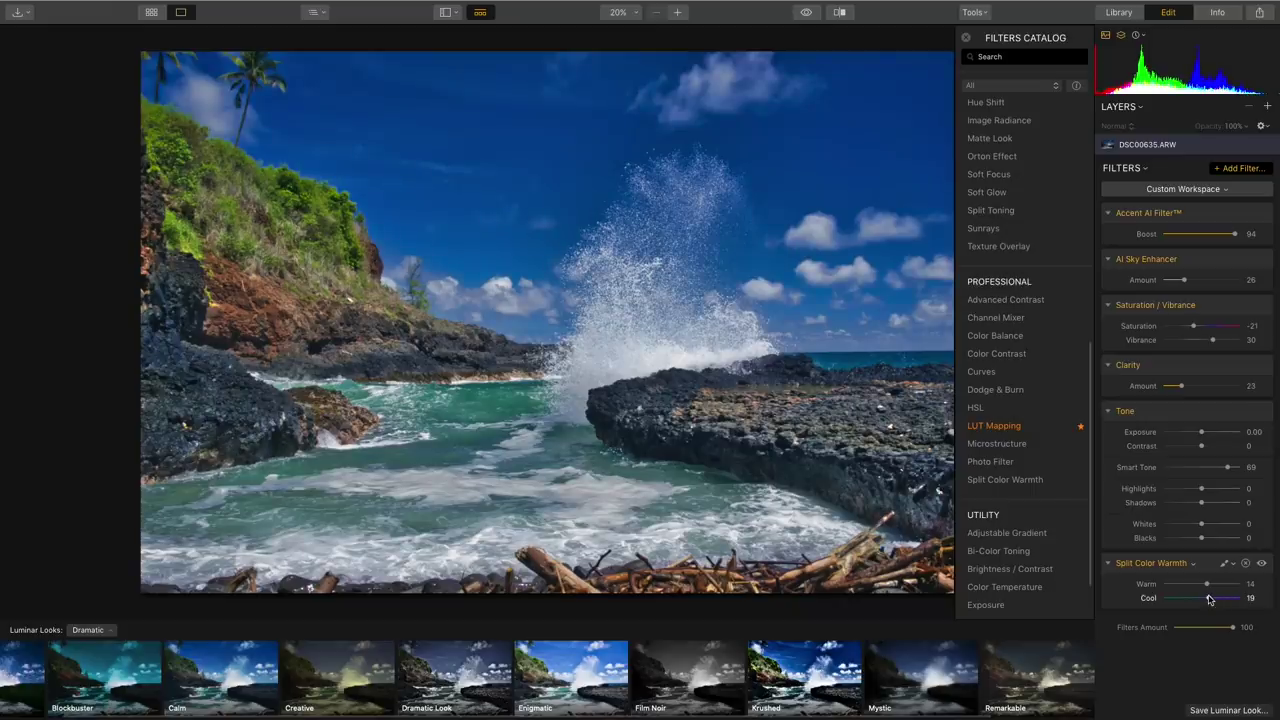
pyautogui.moveTo(1206, 584); pyautogui.dragTo(1210, 584)
pyautogui.click(1262, 564)
pyautogui.click(1262, 564)
pyautogui.click(1262, 564)
pyautogui.click(1262, 564)
pyautogui.click(1262, 564)
pyautogui.click(1262, 564)
# Erase the Split Color Warmth effect from the driftwood foreground with a brush mask and compare the edit with the original photo.
pyautogui.click(1227, 567)
pyautogui.click(1207, 584)
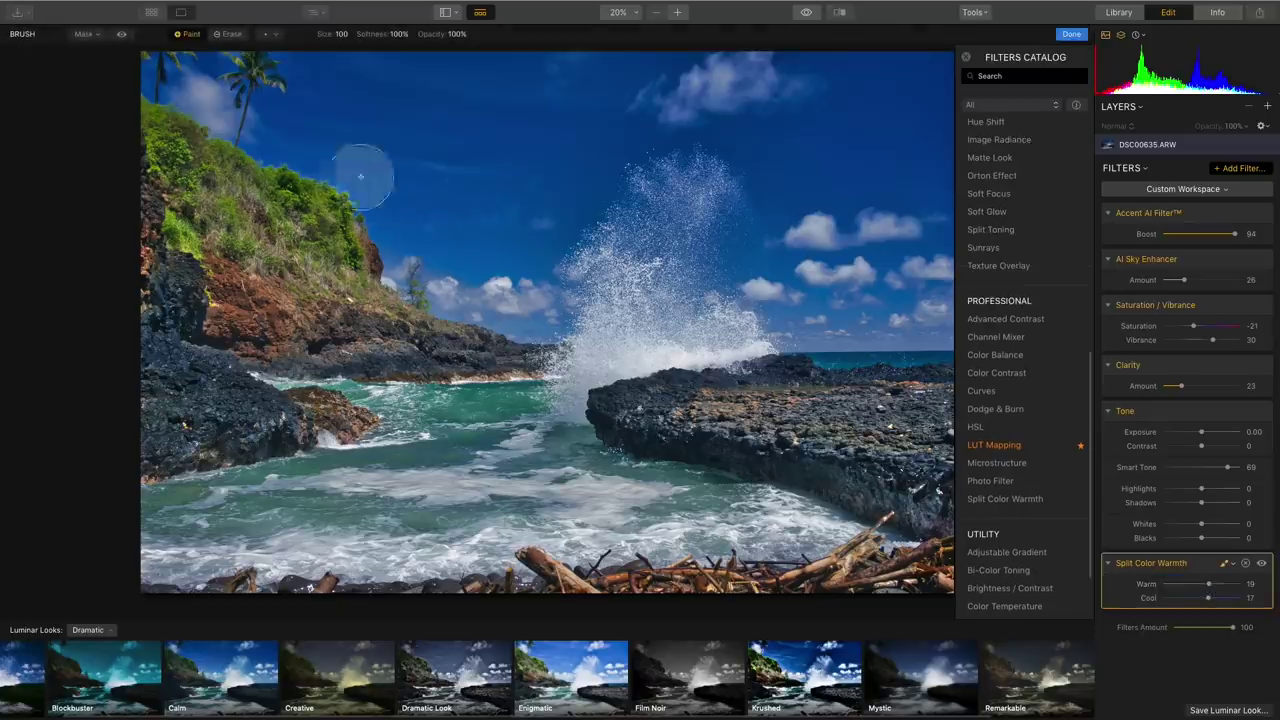
pyautogui.click(228, 34)
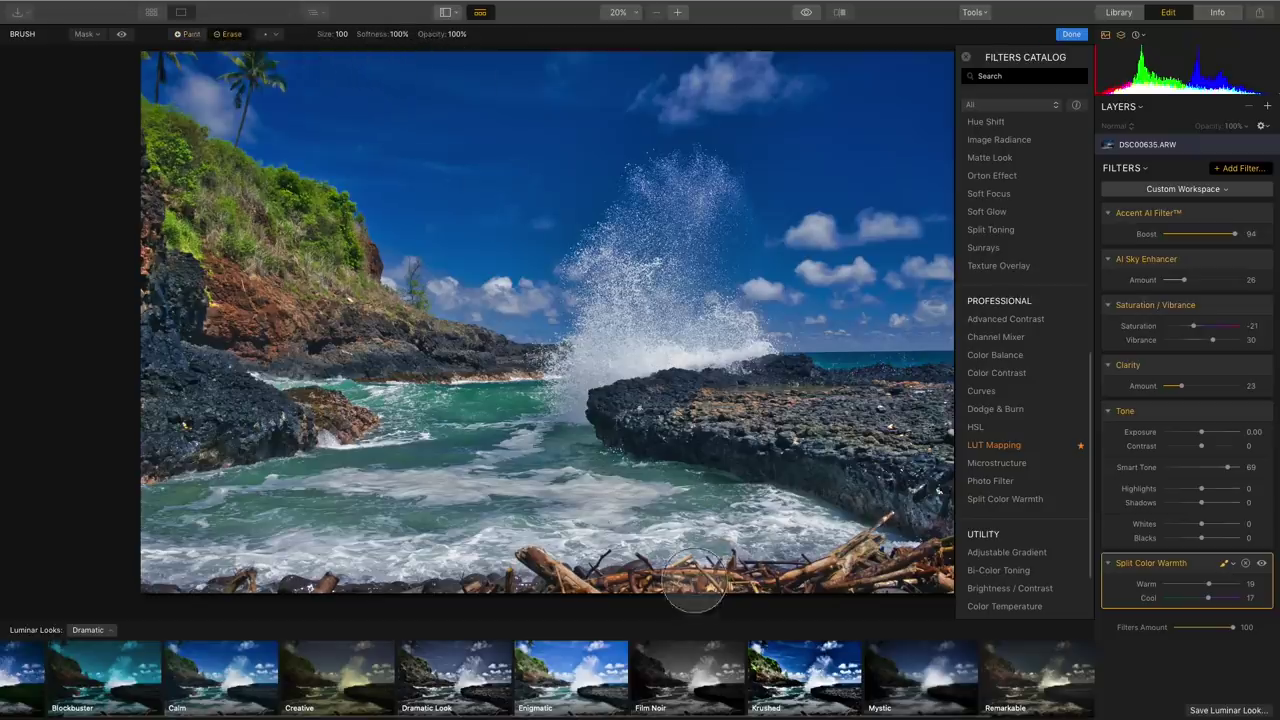
pyautogui.moveTo(858, 568)
pyautogui.mouseDown()
pyautogui.moveTo(811, 578)
pyautogui.moveTo(914, 566)
pyautogui.moveTo(982, 584)
pyautogui.moveTo(791, 540)
pyautogui.moveTo(754, 618)
pyautogui.moveTo(558, 560)
pyautogui.moveTo(595, 569)
pyautogui.moveTo(606, 599)
pyautogui.moveTo(553, 582)
pyautogui.moveTo(620, 544)
pyautogui.moveTo(902, 570)
pyautogui.moveTo(405, 589)
pyautogui.moveTo(226, 553)
pyautogui.mouseUp()
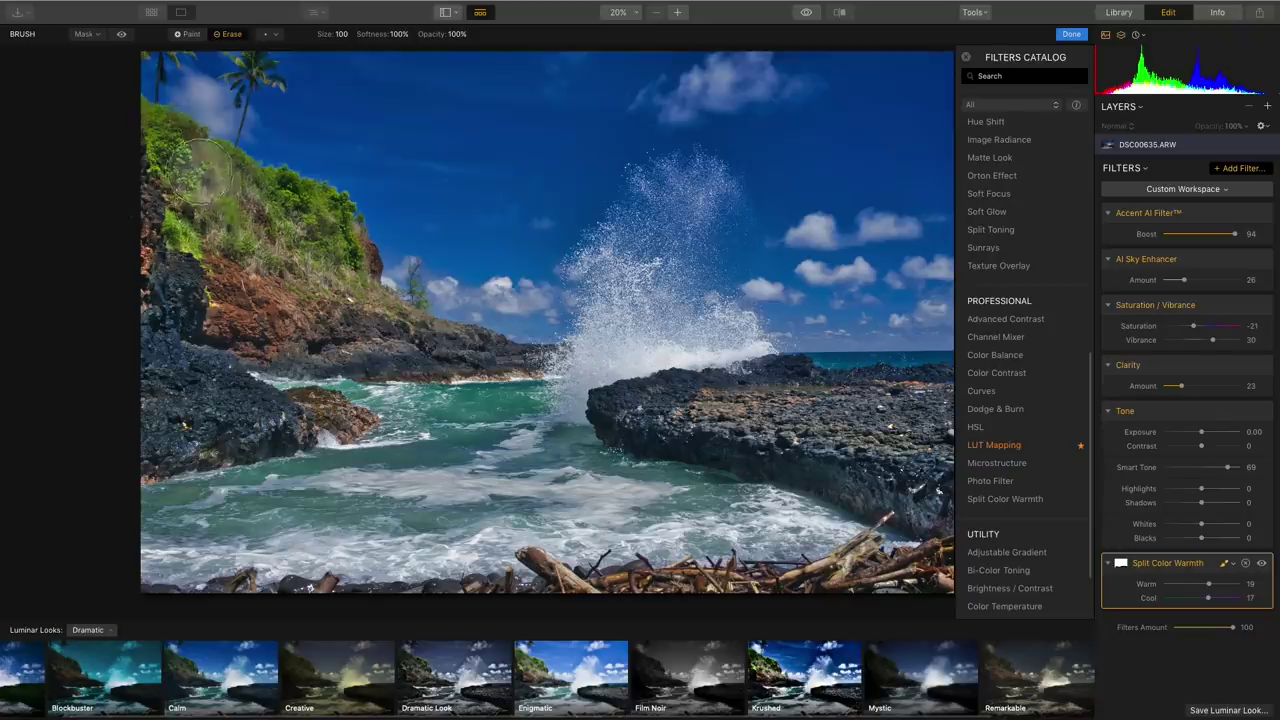
pyautogui.click(1227, 565)
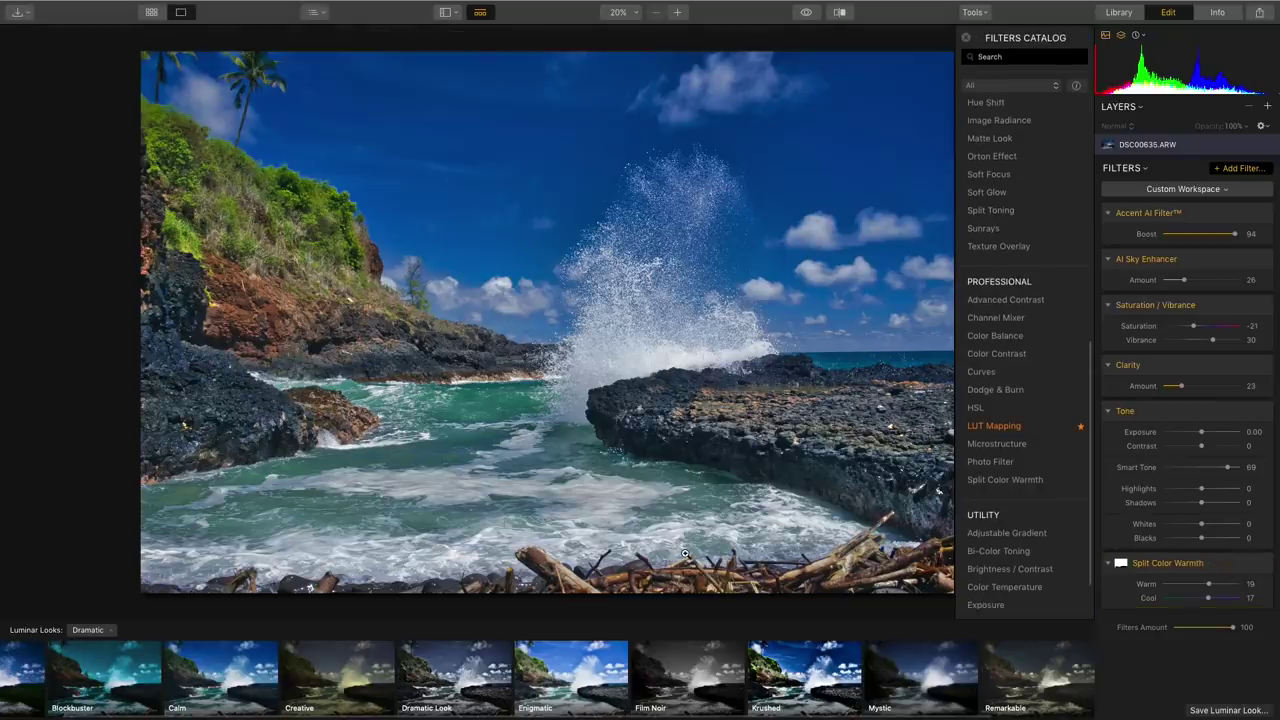
pyautogui.click(807, 12)
pyautogui.click(807, 12)
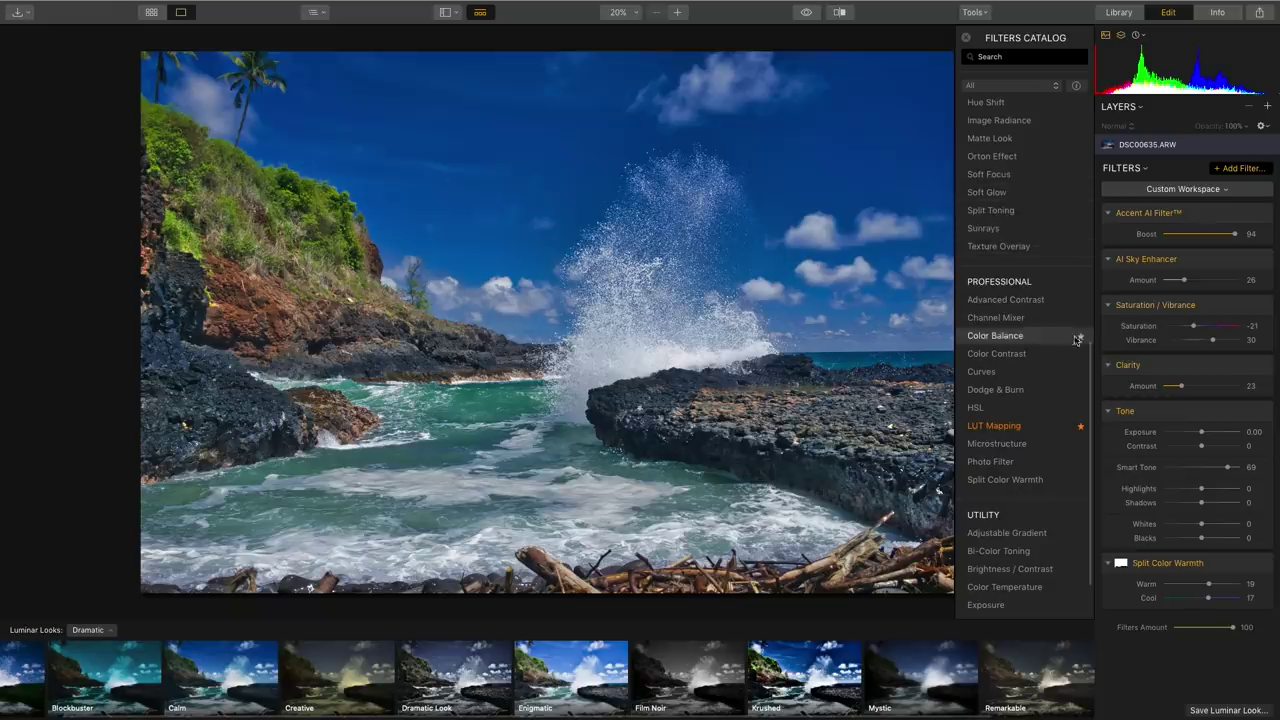
pyautogui.scroll(8, 1010, 240)
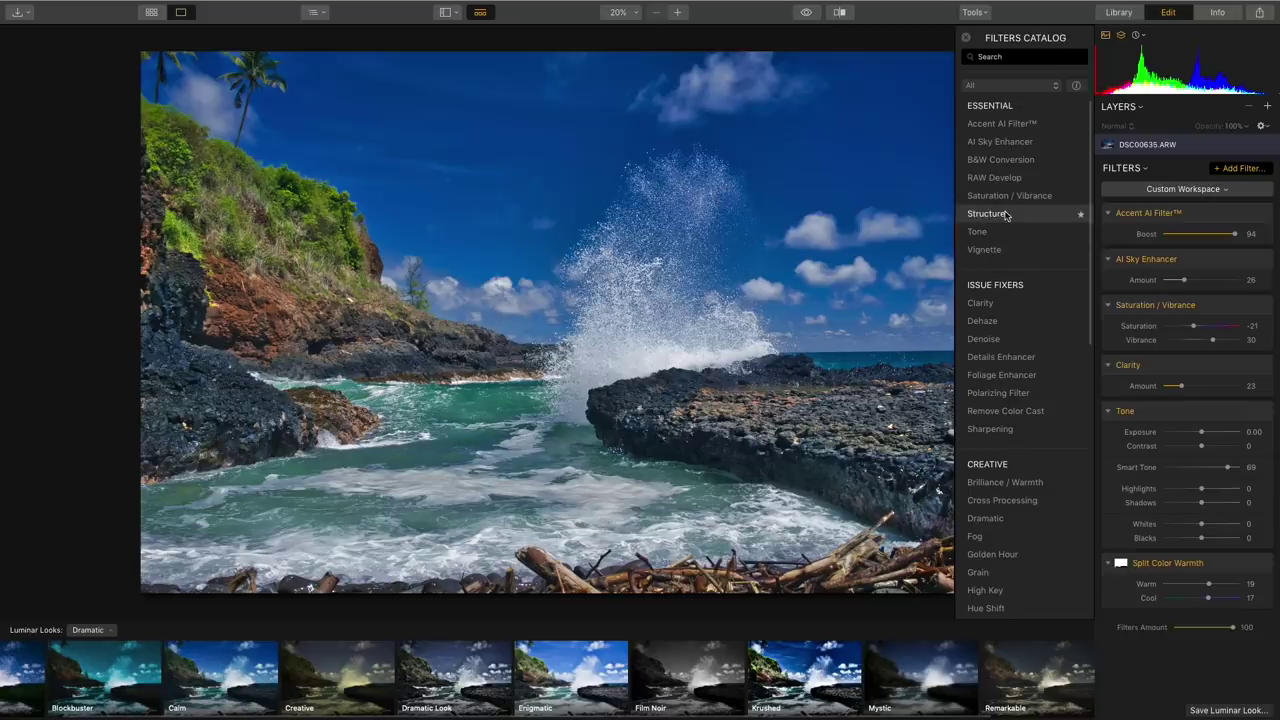
pyautogui.click(1005, 214)
pyautogui.moveTo(1202, 628); pyautogui.dragTo(1232, 628)
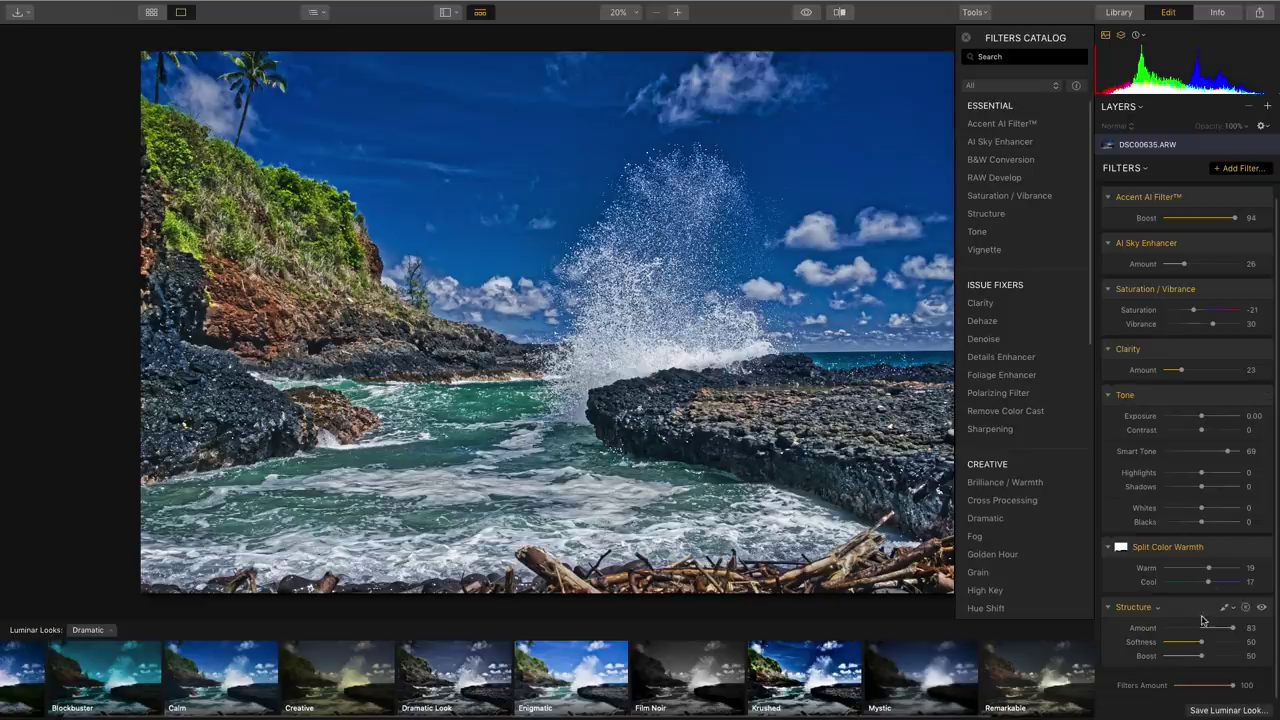
pyautogui.click(1245, 608)
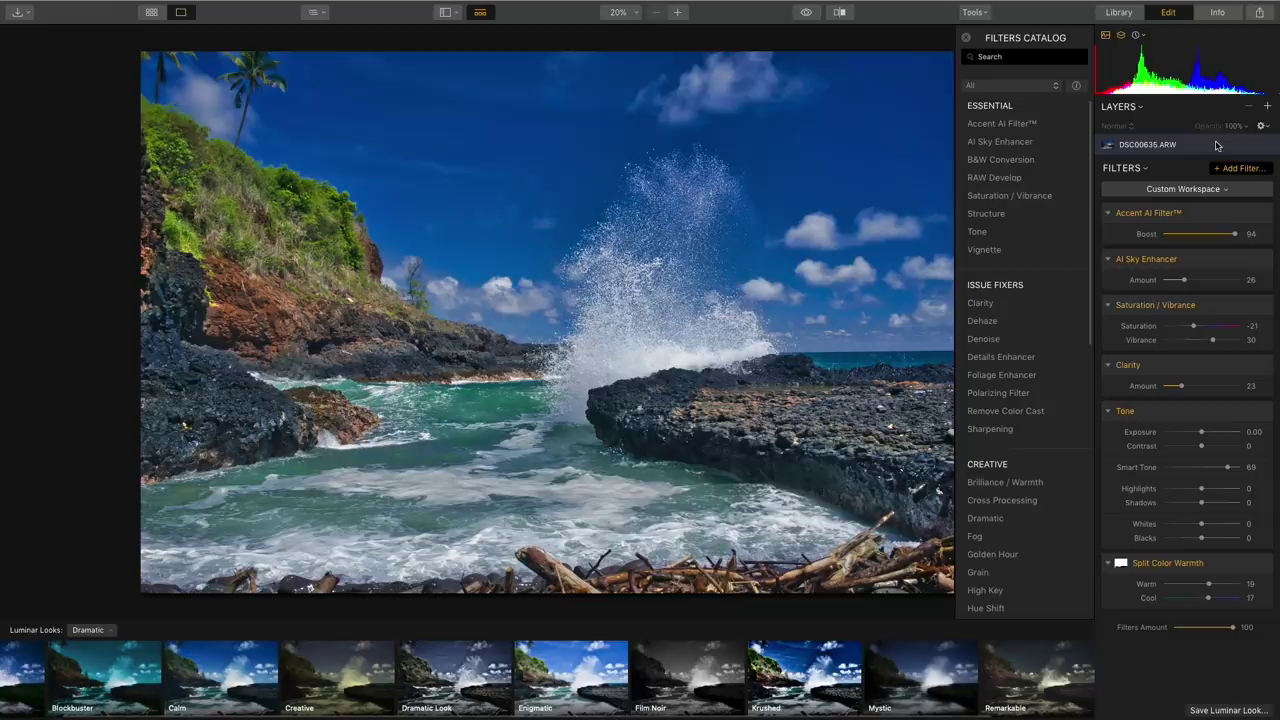
# Add a new adjustment layer above the wave photo and apply a Structure filter to it with Amount 100.
pyautogui.click(1267, 107)
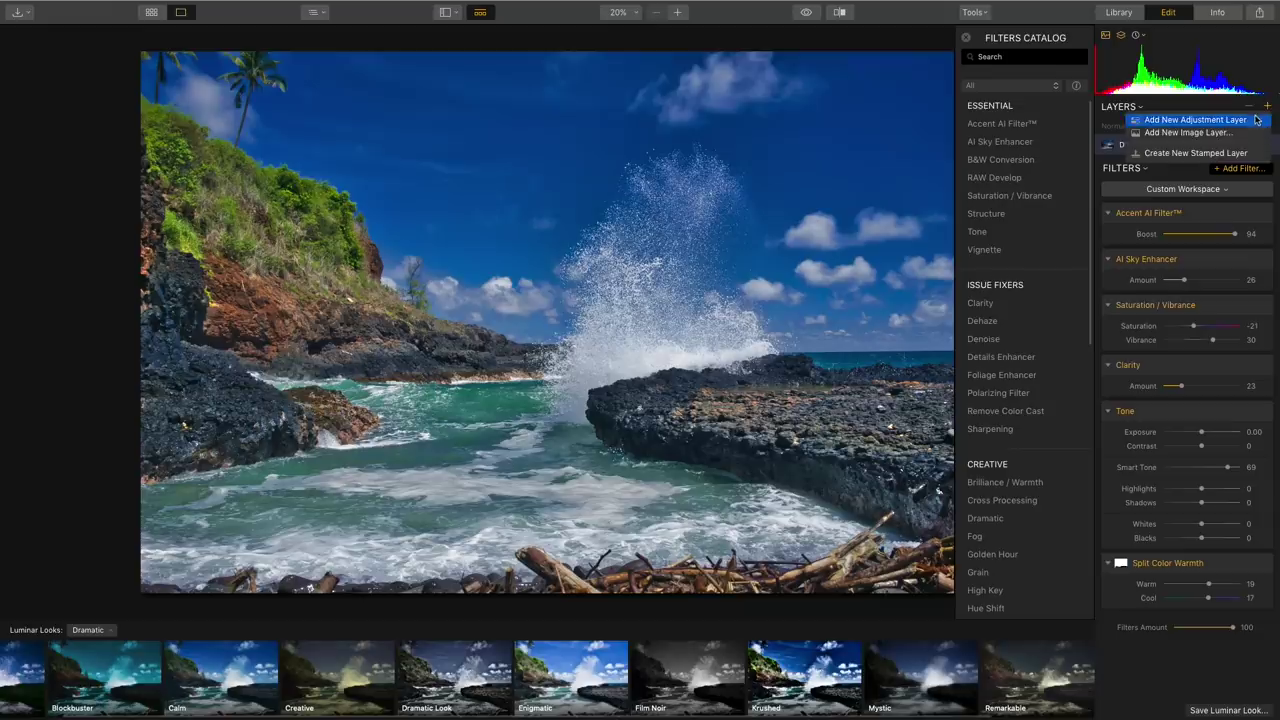
pyautogui.click(1255, 120)
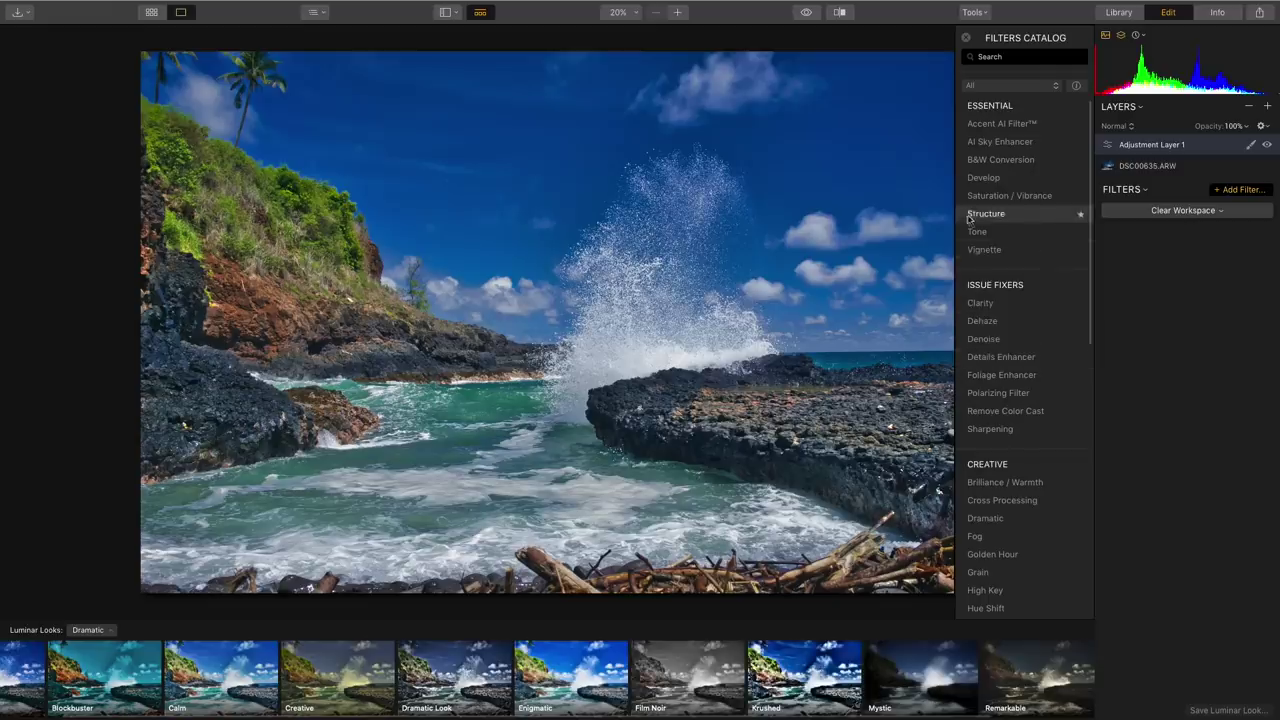
pyautogui.click(969, 213)
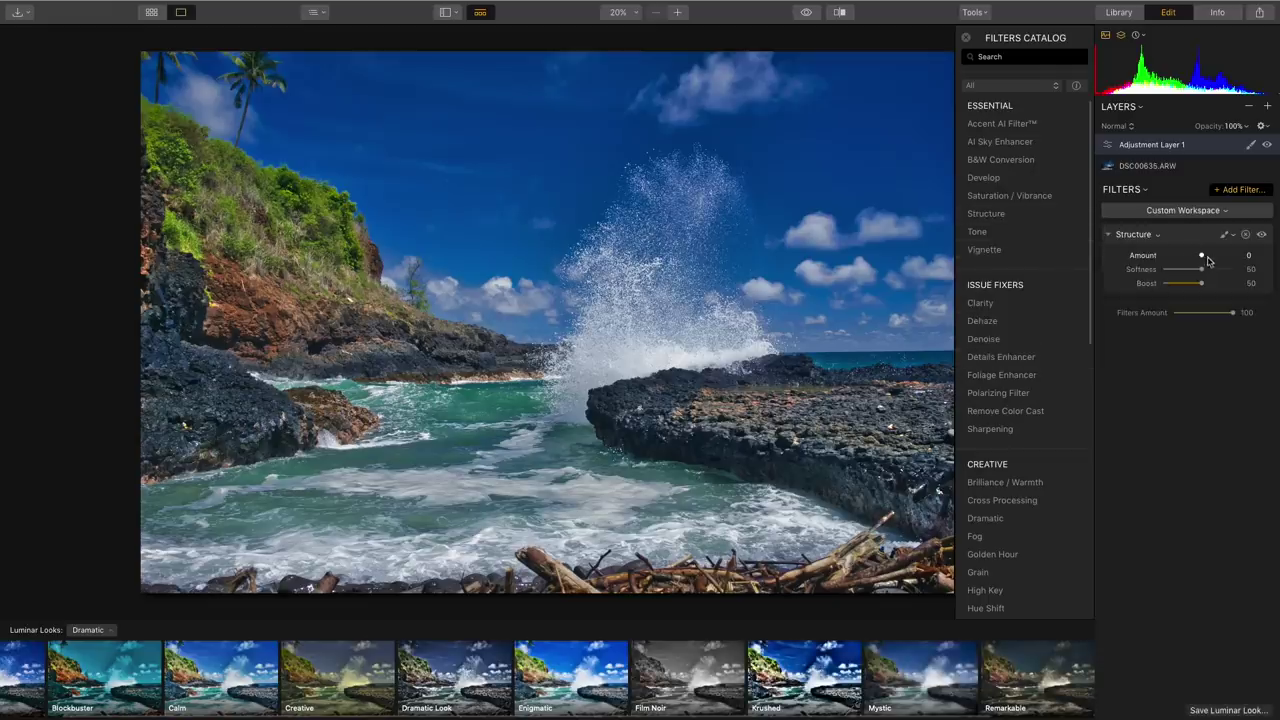
pyautogui.moveTo(1205, 259); pyautogui.dragTo(1274, 262)
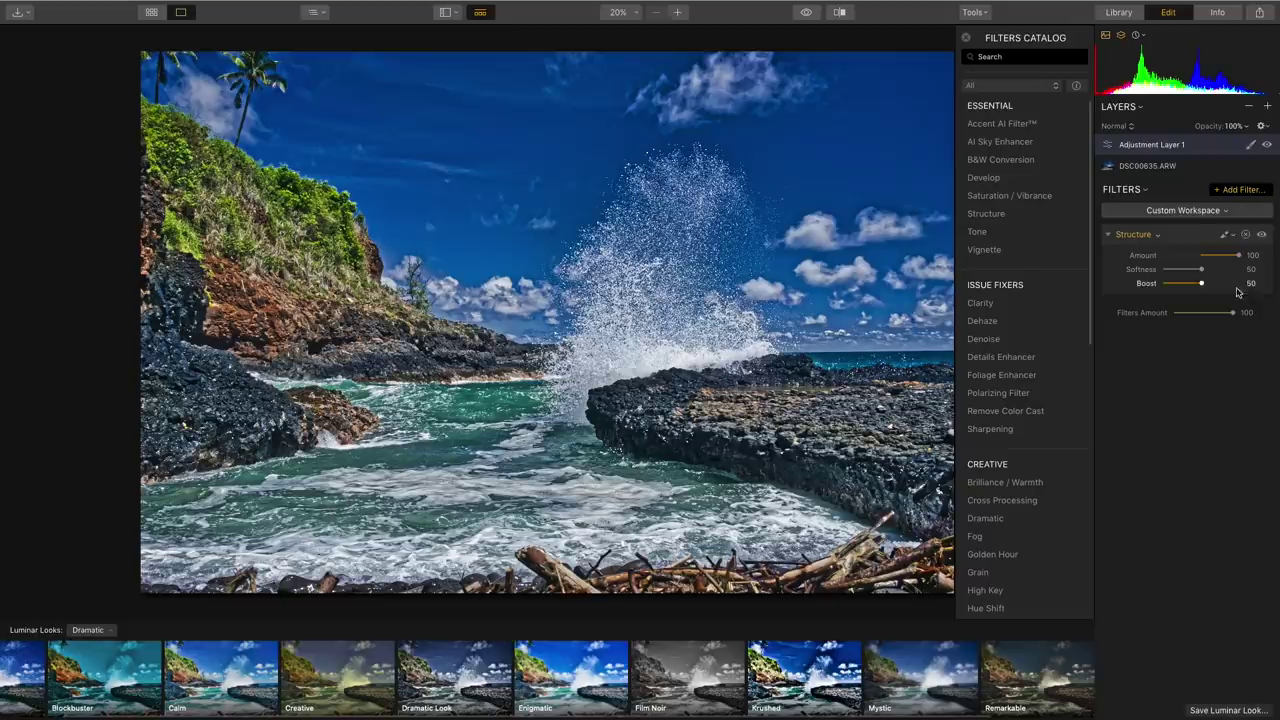
# Apply a luminosity mask to Adjustment Layer 1.
pyautogui.click(1251, 146)
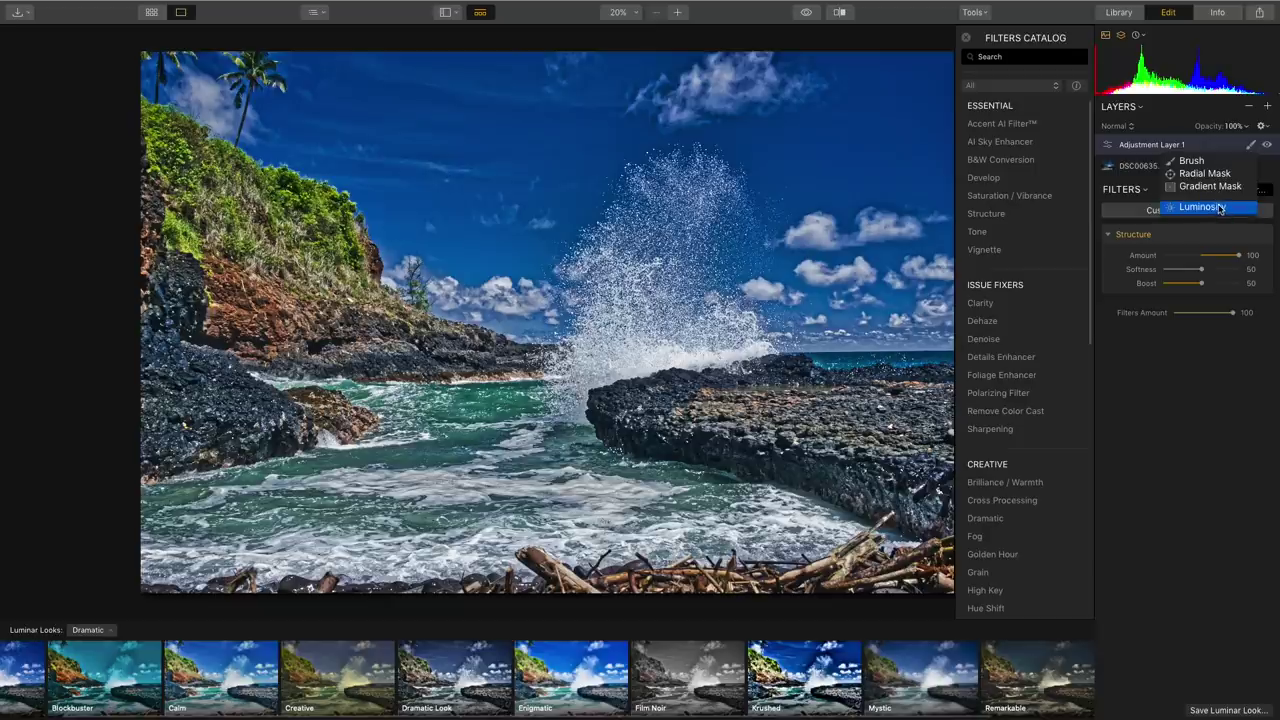
pyautogui.click(1219, 208)
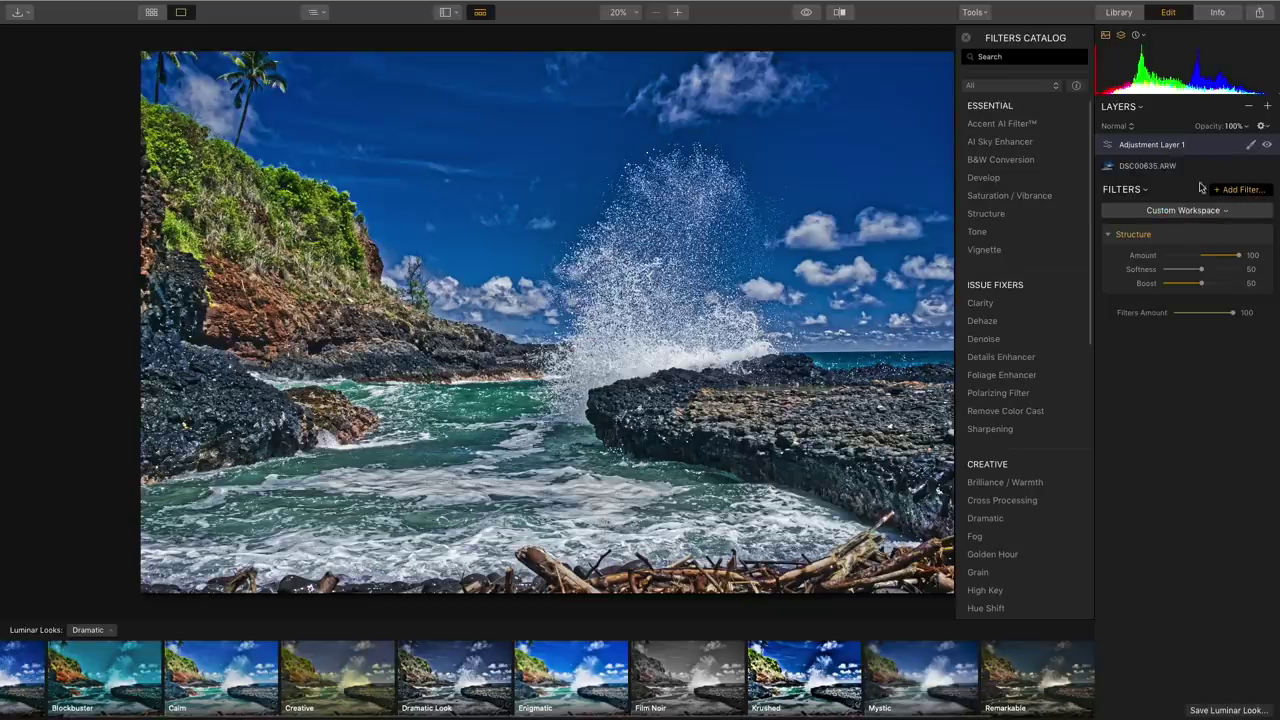
pyautogui.click(1250, 148)
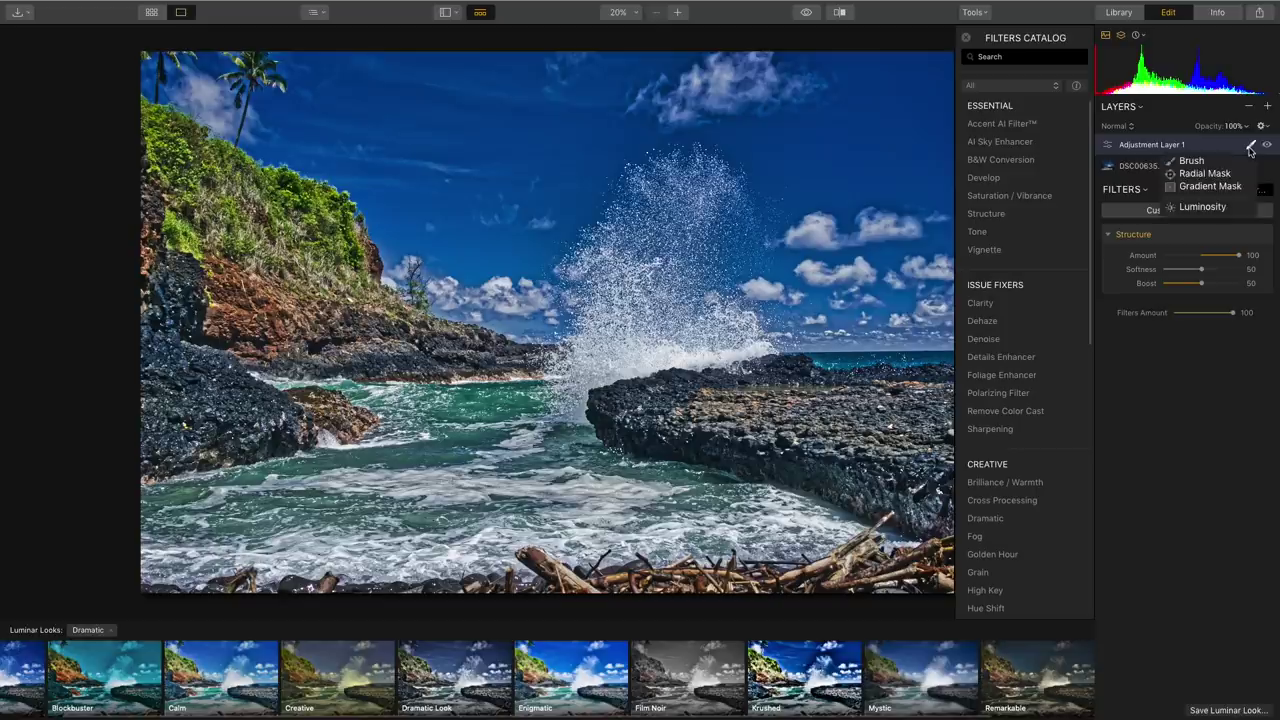
pyautogui.click(1221, 208)
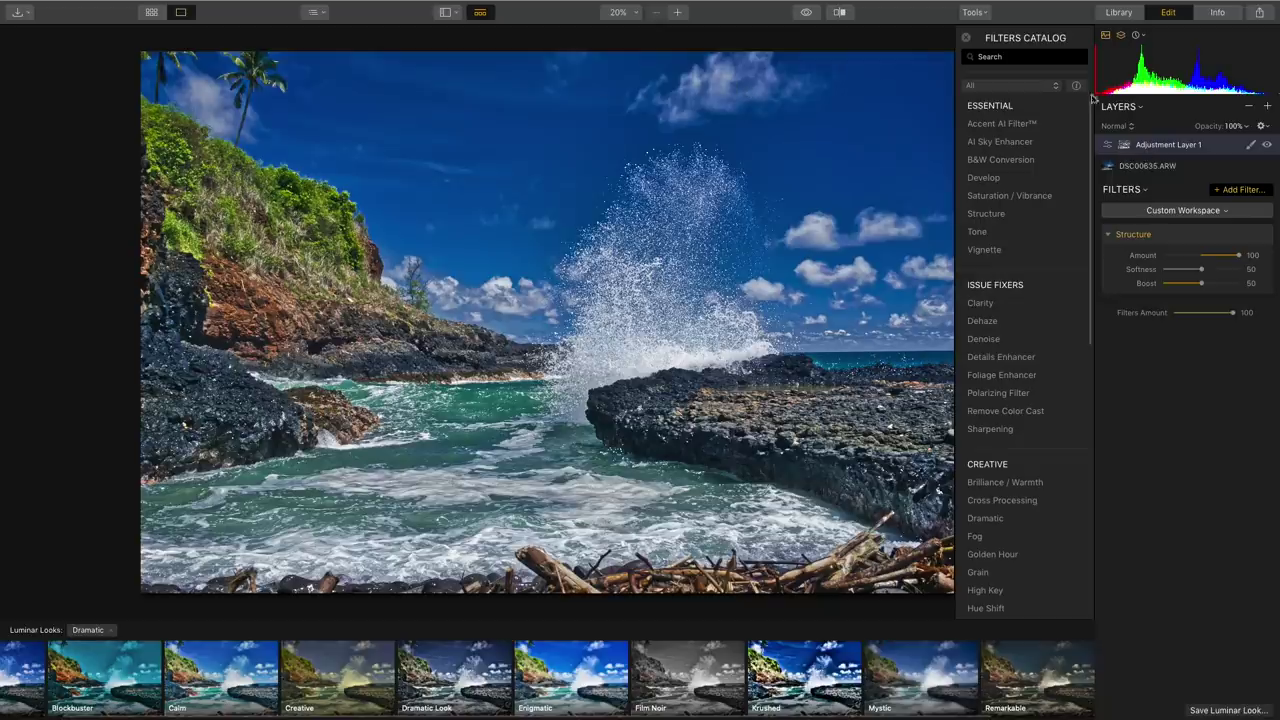
# Inspect the luminosity mask of Adjustment Layer 1 as an overlay and compare the photo with the layer hidden and shown.
pyautogui.click(1250, 145)
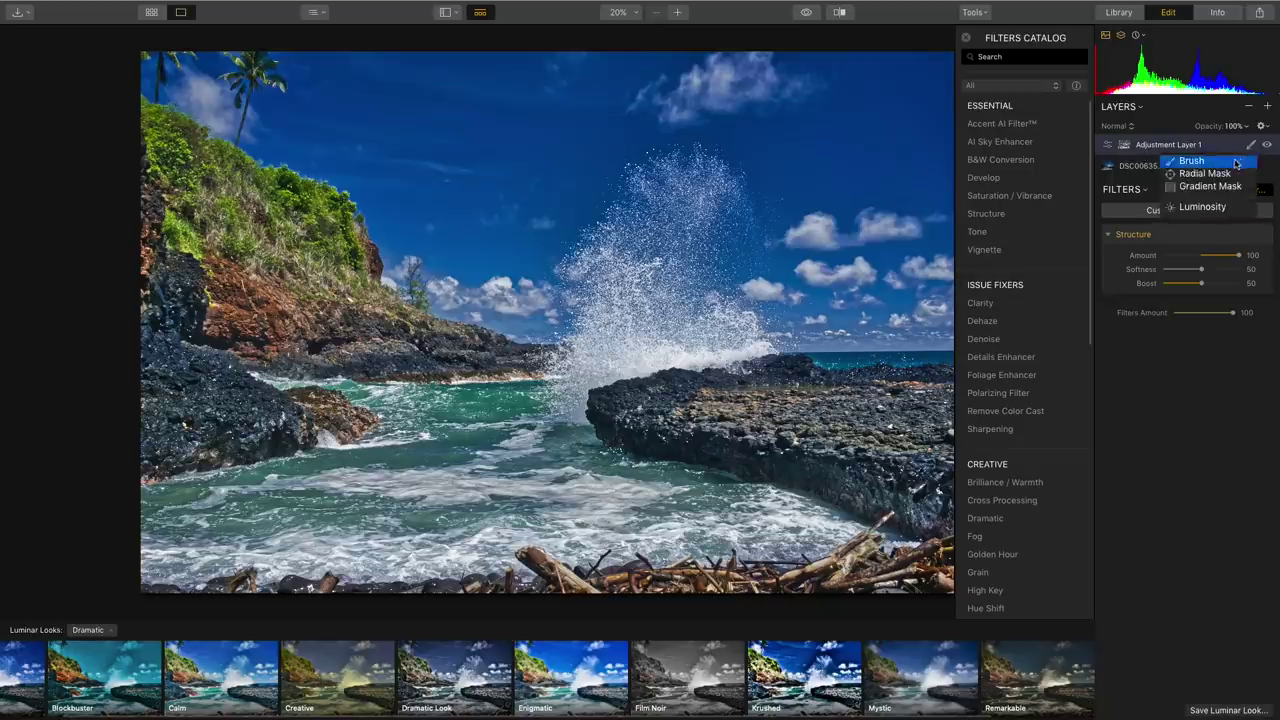
pyautogui.click(1236, 163)
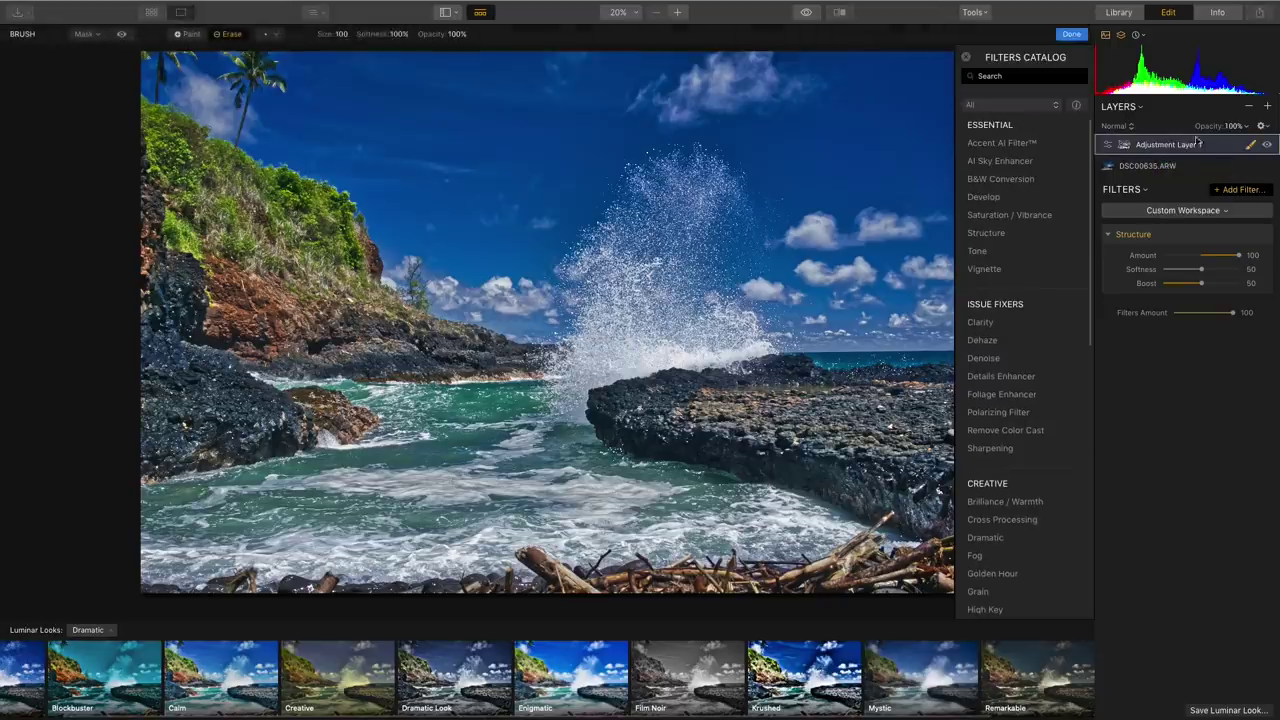
pyautogui.click(121, 34)
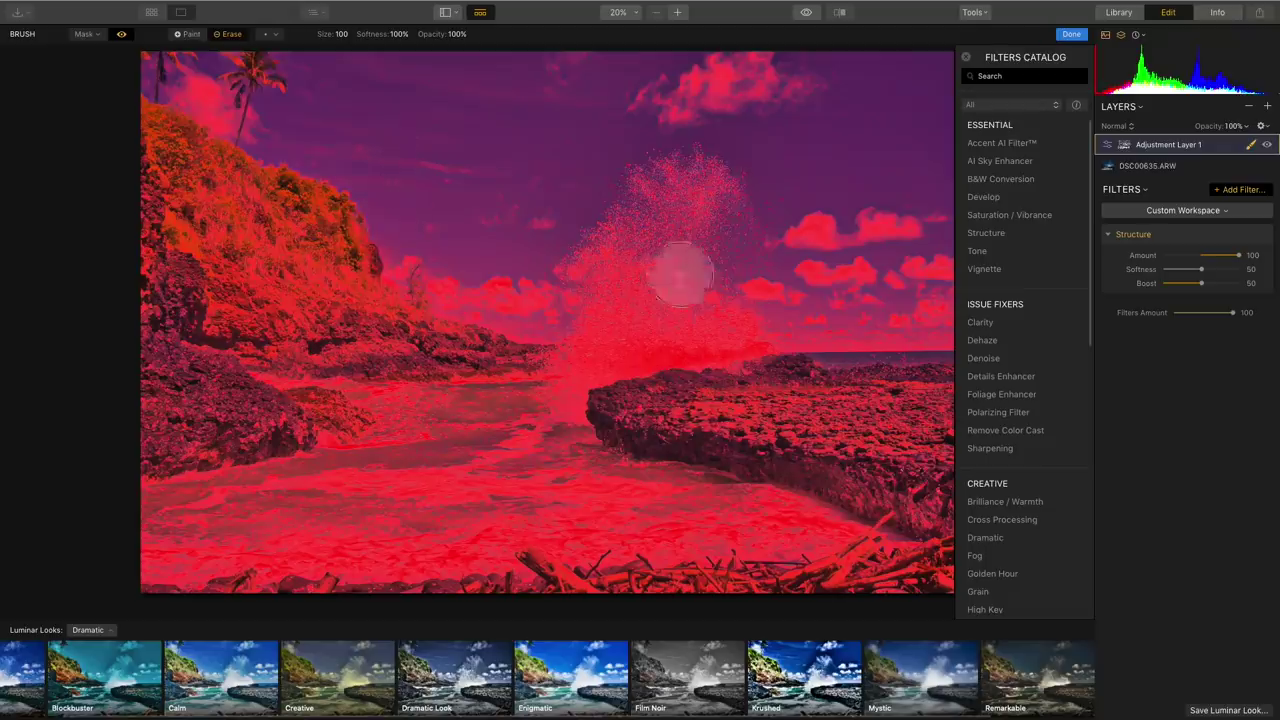
pyautogui.click(122, 35)
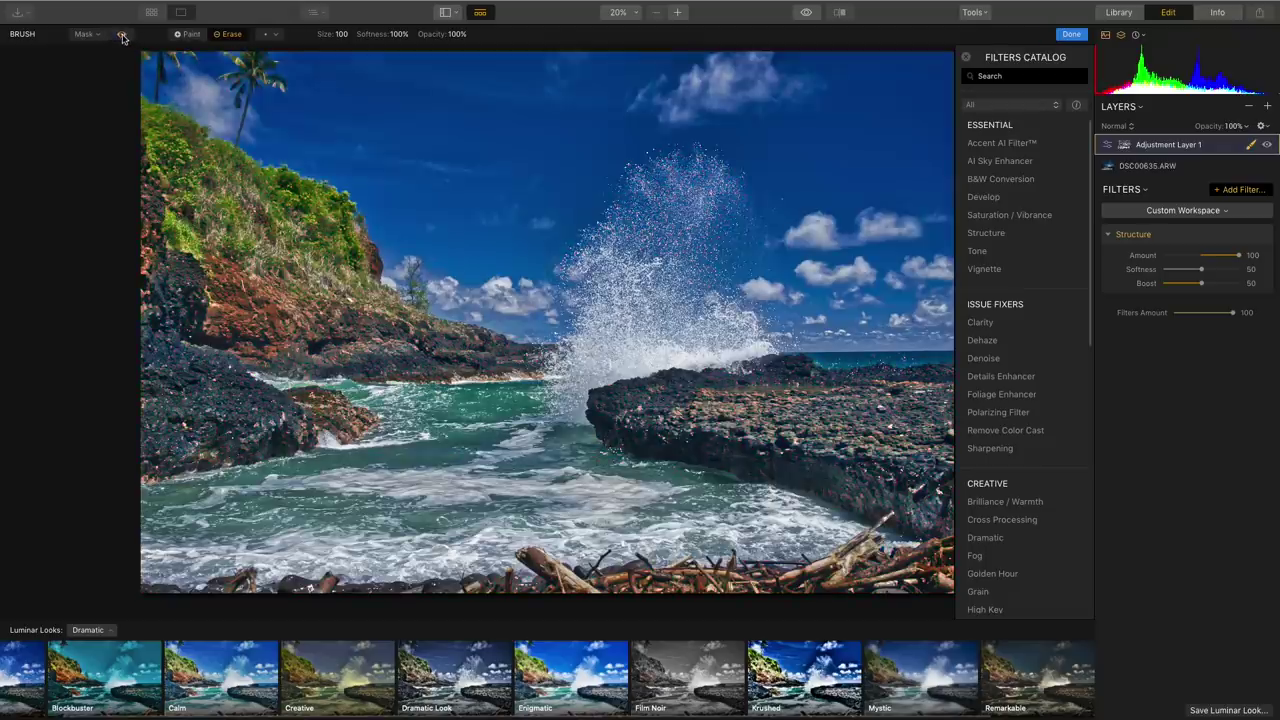
pyautogui.click(1267, 146)
pyautogui.click(1267, 146)
pyautogui.click(1249, 146)
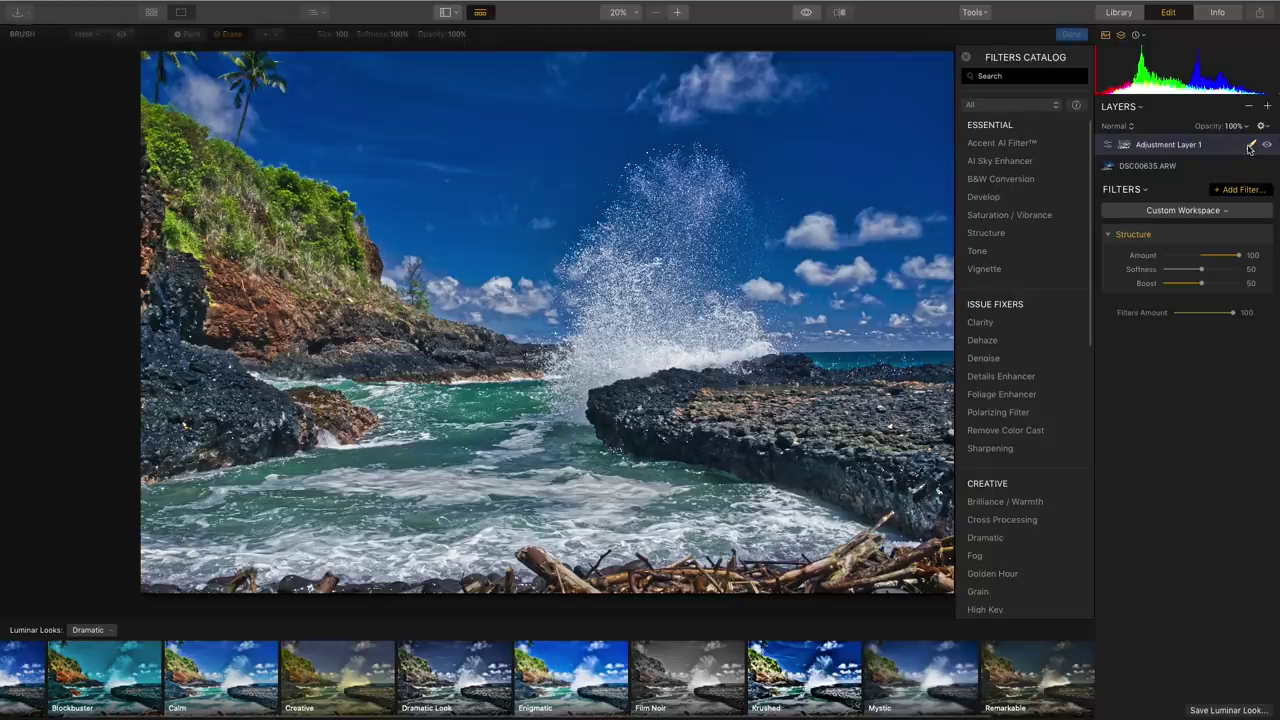
# Erase the luminosity mask over the cliff, outer sky, rocks and foreground water, enlarging the mask brush to 256.
pyautogui.click(1249, 146)
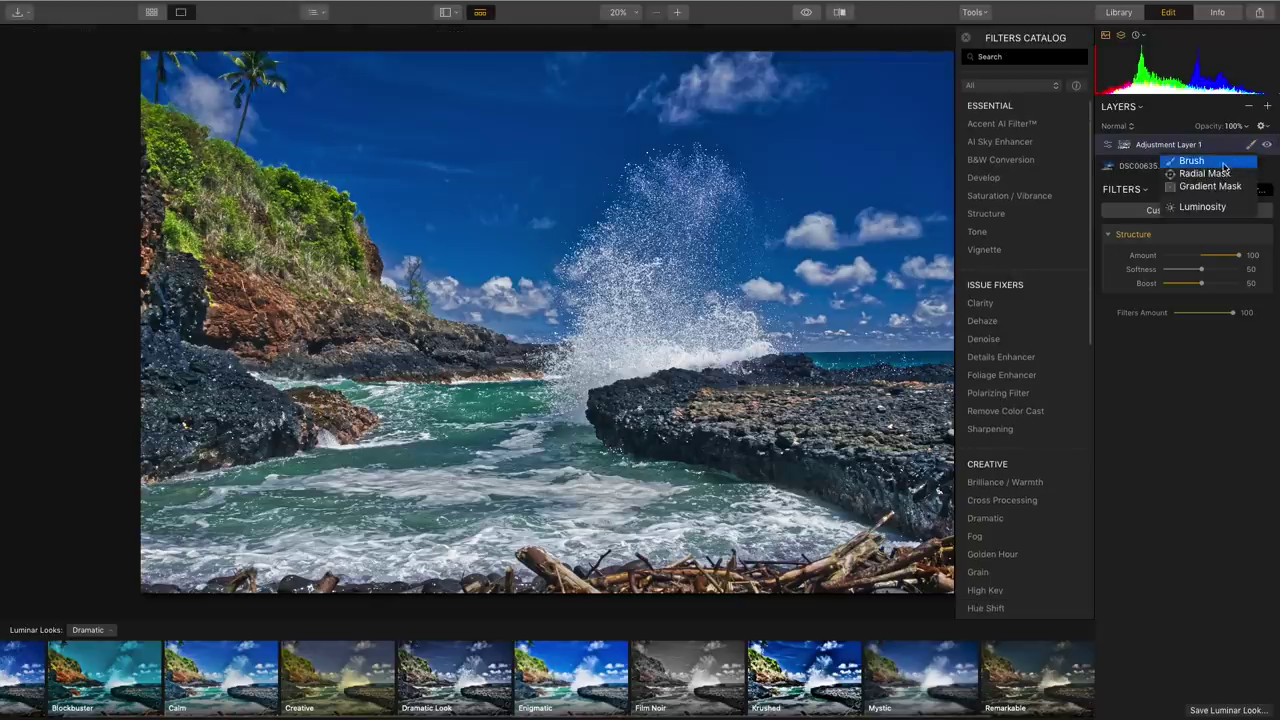
pyautogui.click(1222, 163)
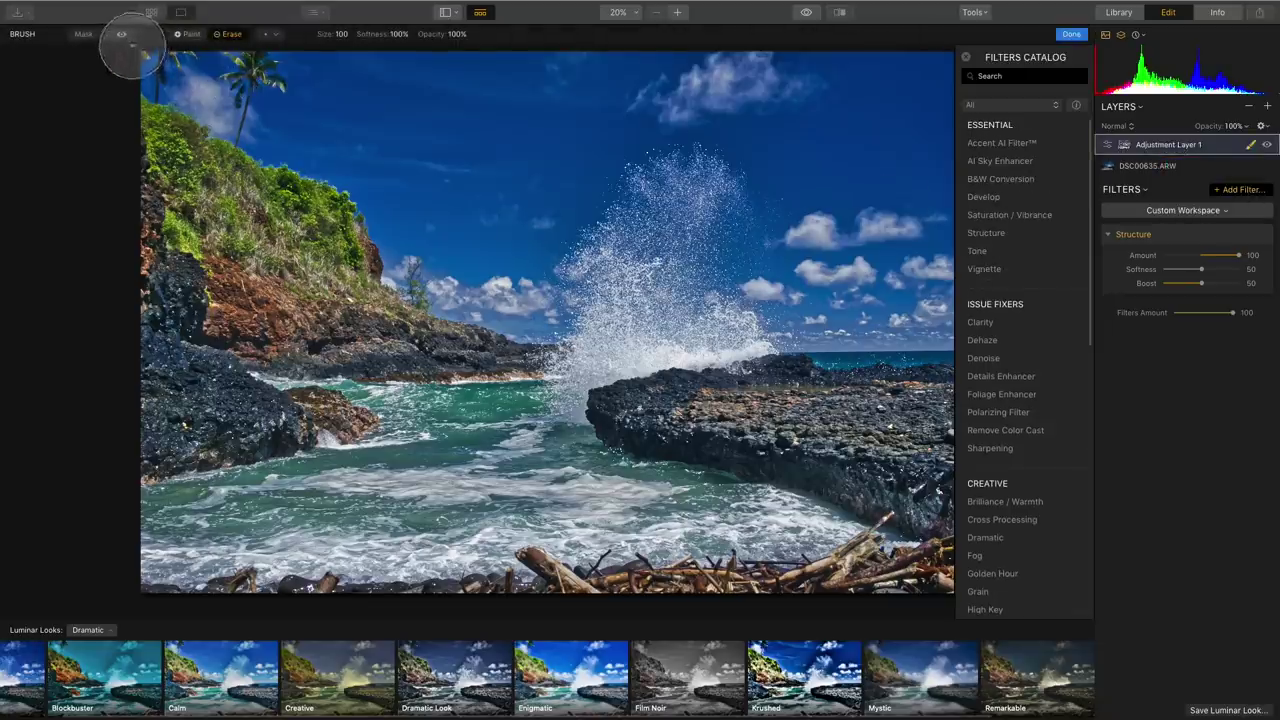
pyautogui.click(121, 34)
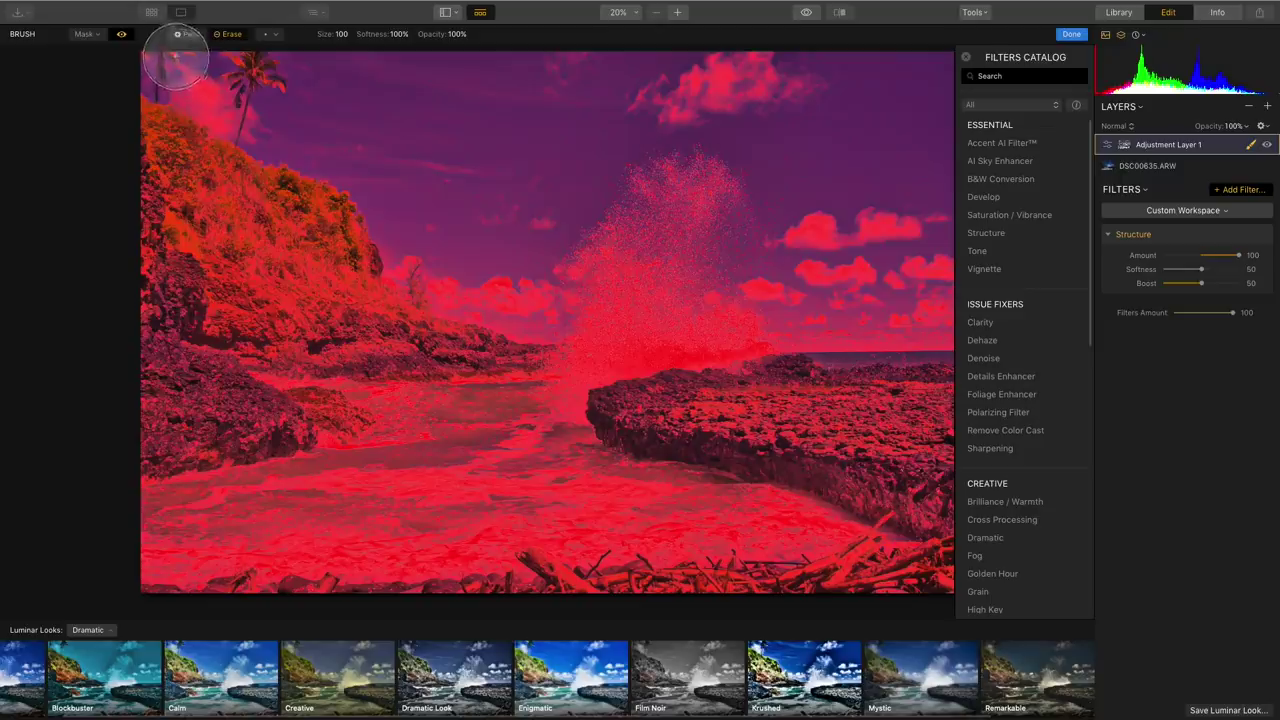
pyautogui.click(121, 34)
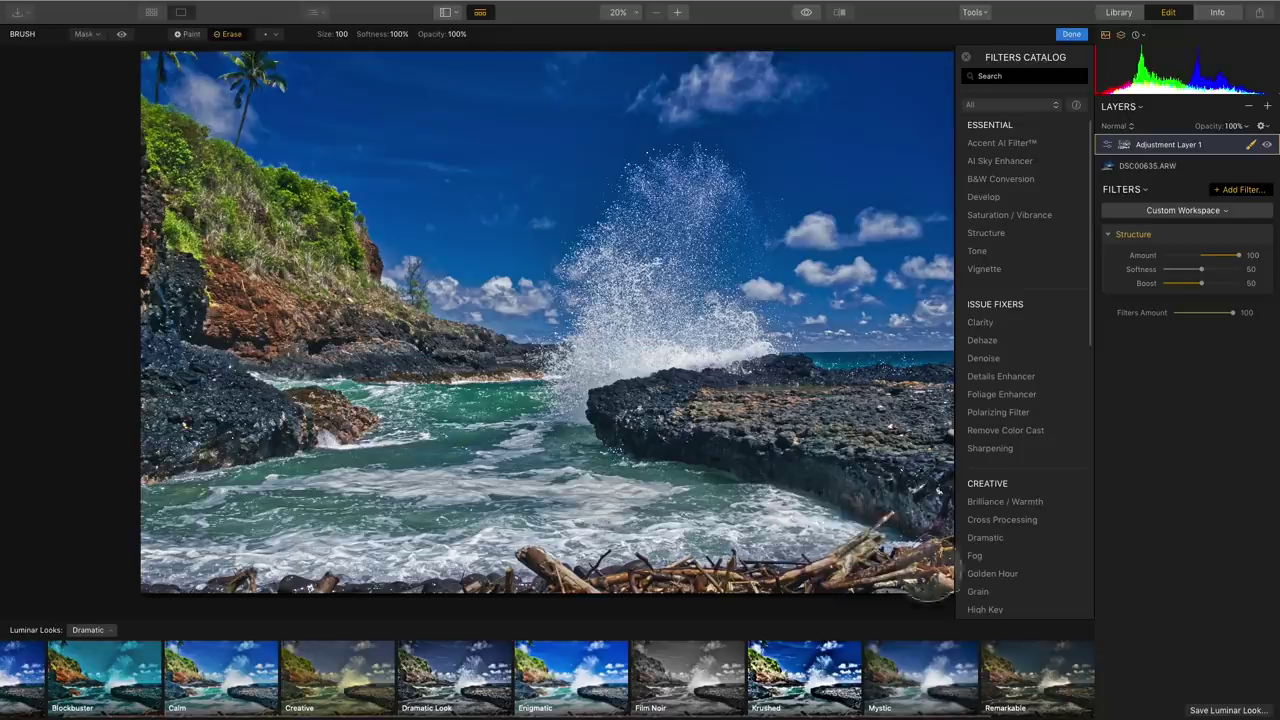
pyautogui.moveTo(380, 465)
pyautogui.mouseDown()
pyautogui.moveTo(222, 458)
pyautogui.moveTo(137, 414)
pyautogui.moveTo(340, 368)
pyautogui.mouseUp()
pyautogui.press(']')
pyautogui.press(']')
pyautogui.press(']')
pyautogui.press(']')
pyautogui.press(']')
pyautogui.press(']')
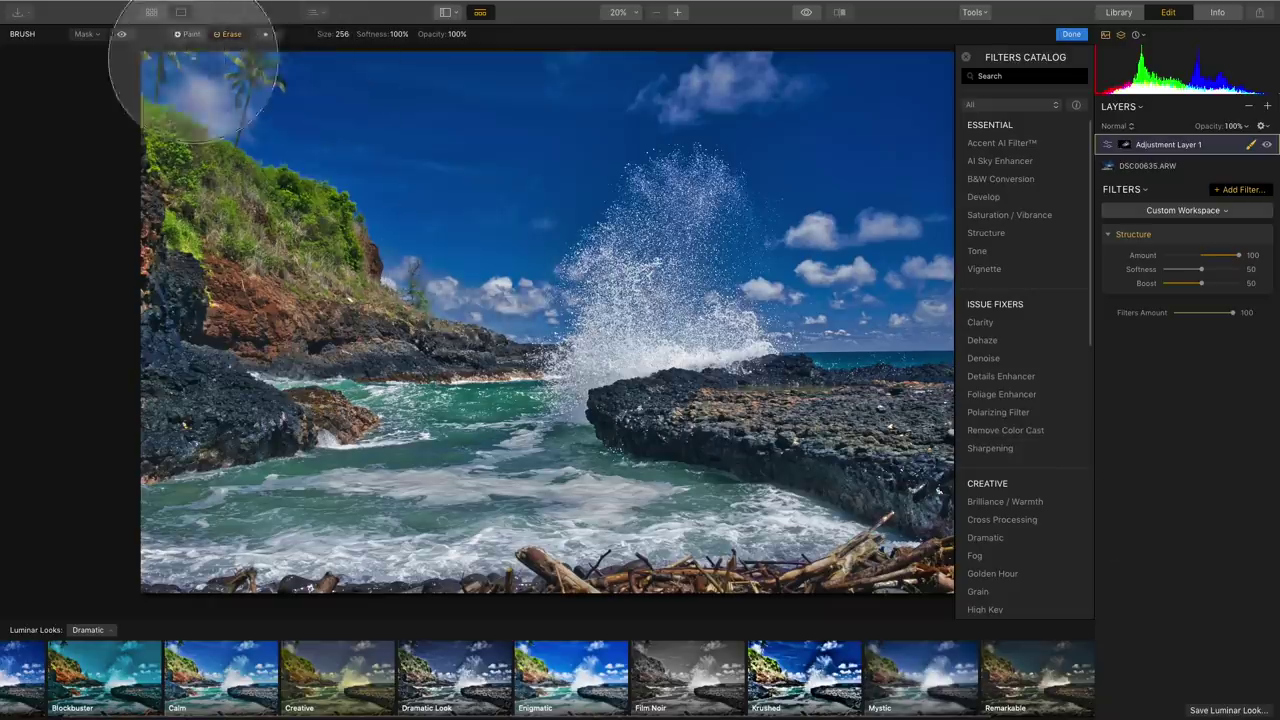
# With the mask overlay shown, erase the leftover mask along the bottom-left shoreline, and compare the photo with and without the Structure filter.
pyautogui.click(121, 35)
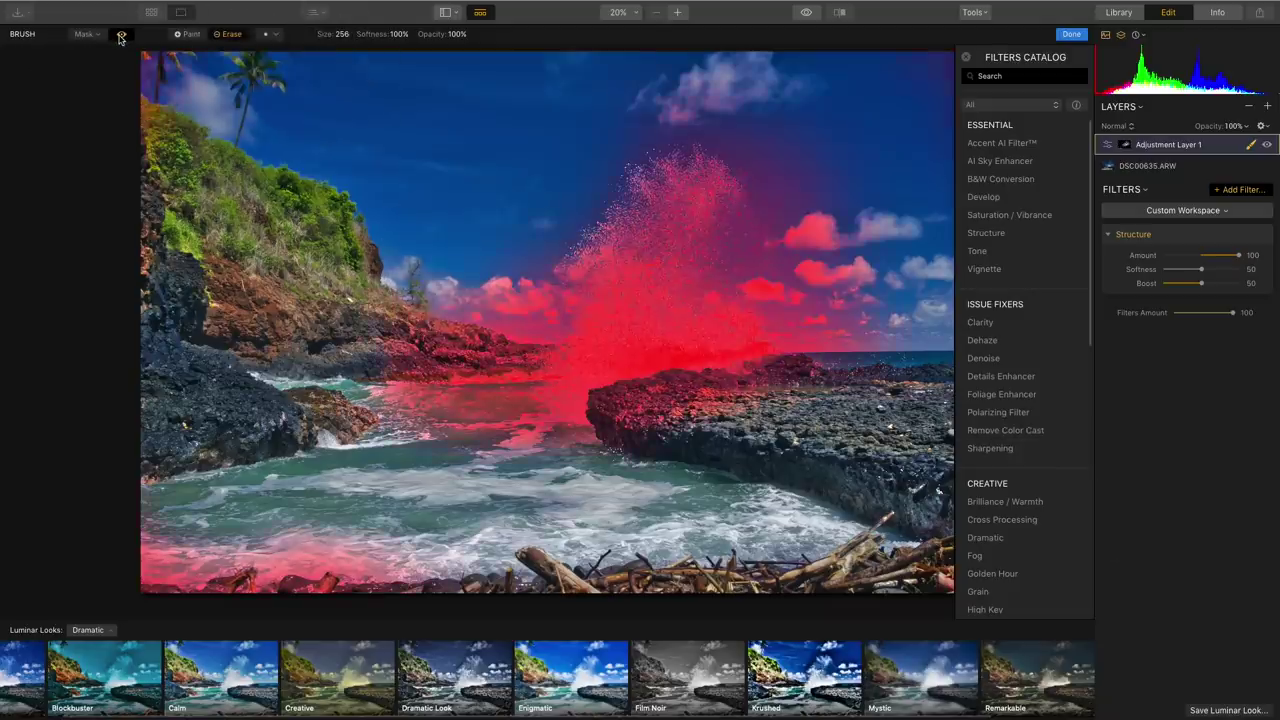
pyautogui.moveTo(378, 566); pyautogui.dragTo(129, 588)
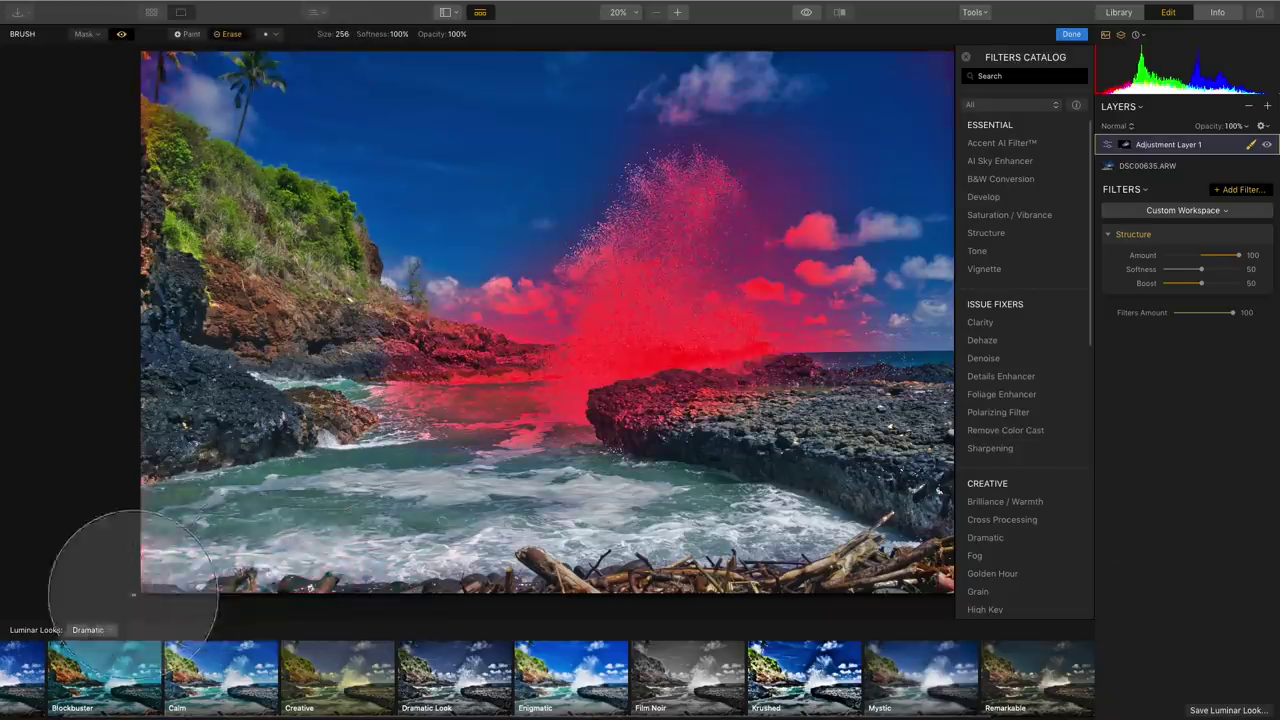
pyautogui.moveTo(585, 532)
pyautogui.mouseDown()
pyautogui.moveTo(631, 294)
pyautogui.moveTo(694, 263)
pyautogui.moveTo(757, 357)
pyautogui.moveTo(634, 256)
pyautogui.moveTo(640, 229)
pyautogui.moveTo(714, 243)
pyautogui.moveTo(660, 352)
pyautogui.mouseUp()
pyautogui.click(121, 34)
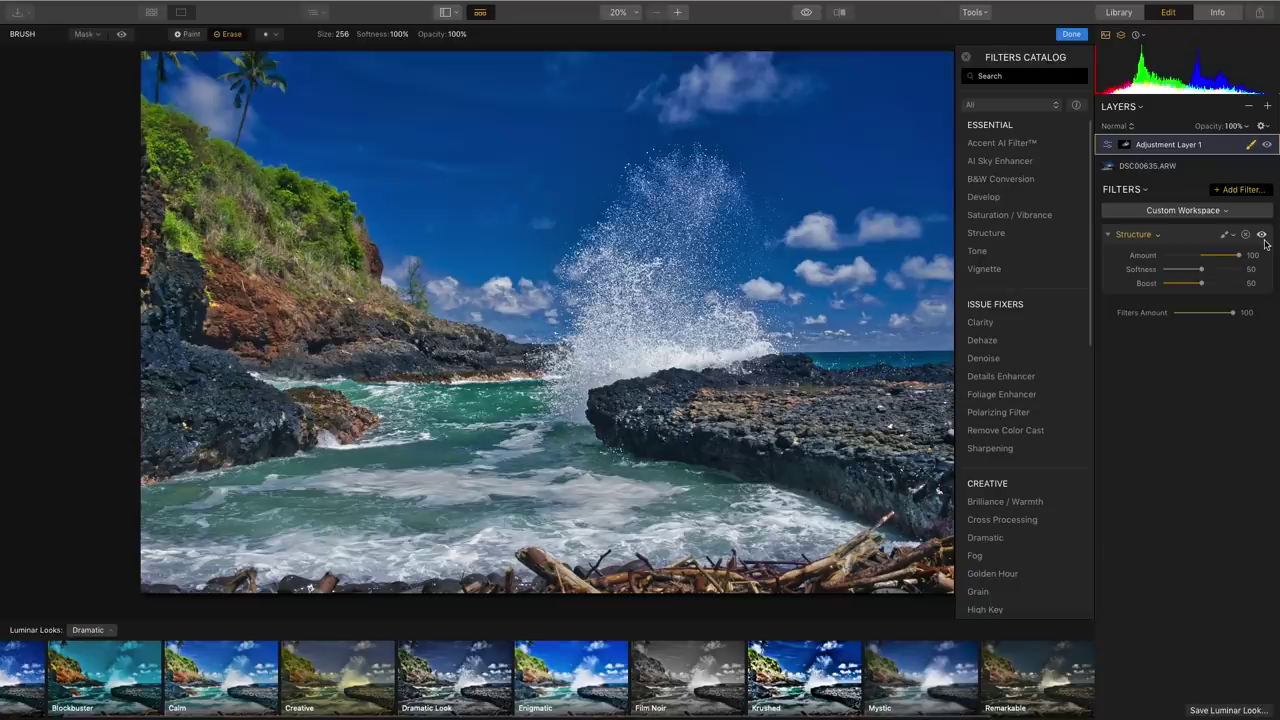
pyautogui.click(1261, 235)
pyautogui.click(1261, 235)
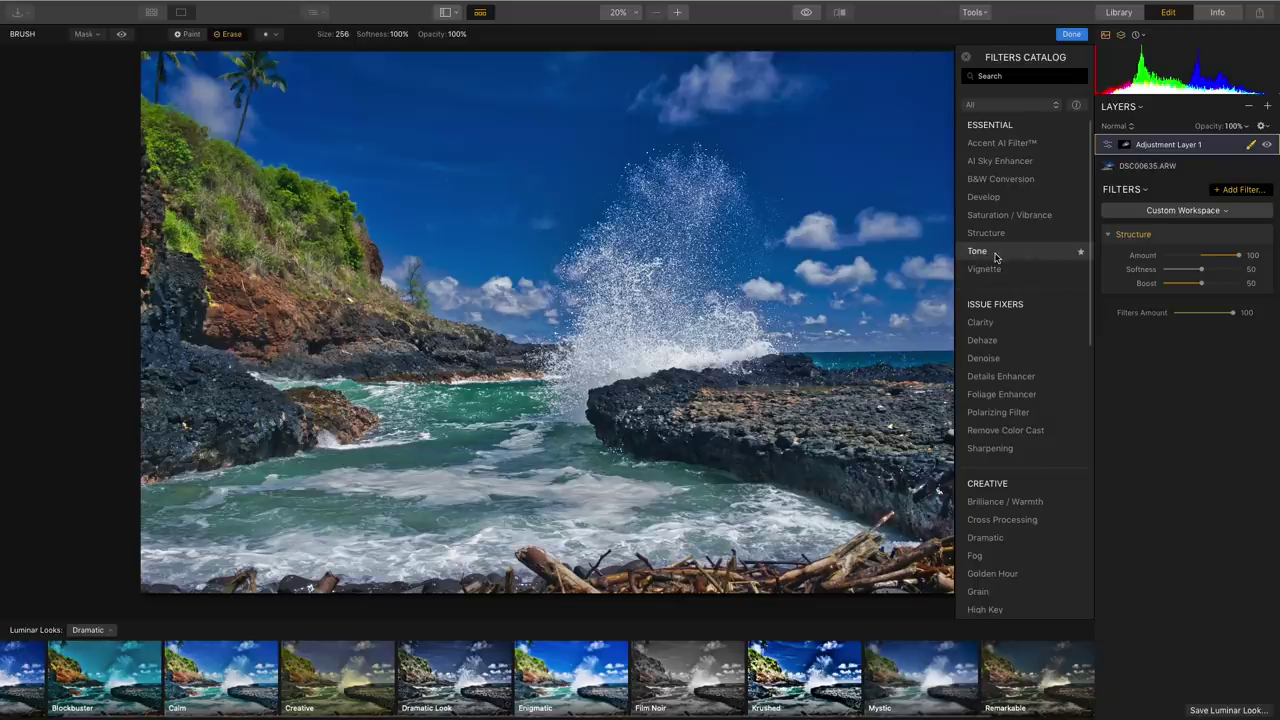
# Add a Tone filter to Adjustment Layer 1 and set Smart Tone to -76.
pyautogui.click(995, 256)
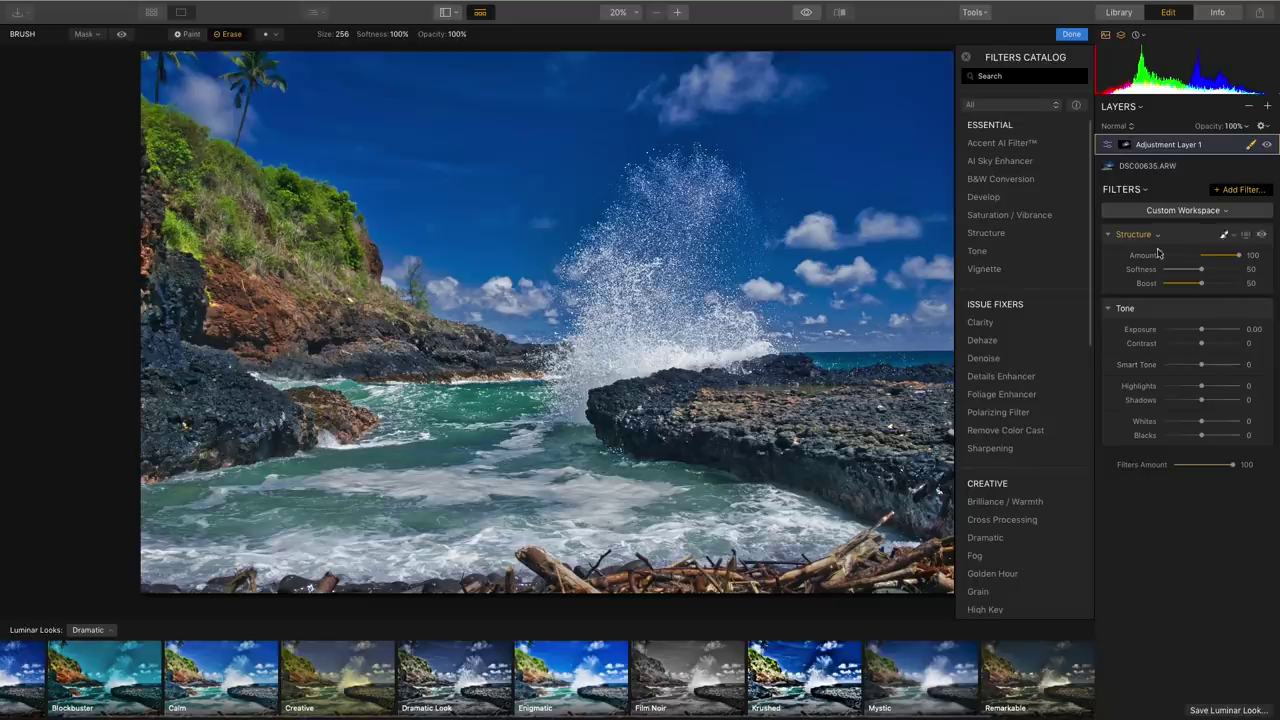
pyautogui.moveTo(1200, 366); pyautogui.dragTo(1170, 368)
pyautogui.moveTo(630, 395)
pyautogui.mouseDown()
pyautogui.moveTo(700, 340)
pyautogui.moveTo(760, 350)
pyautogui.mouseUp()
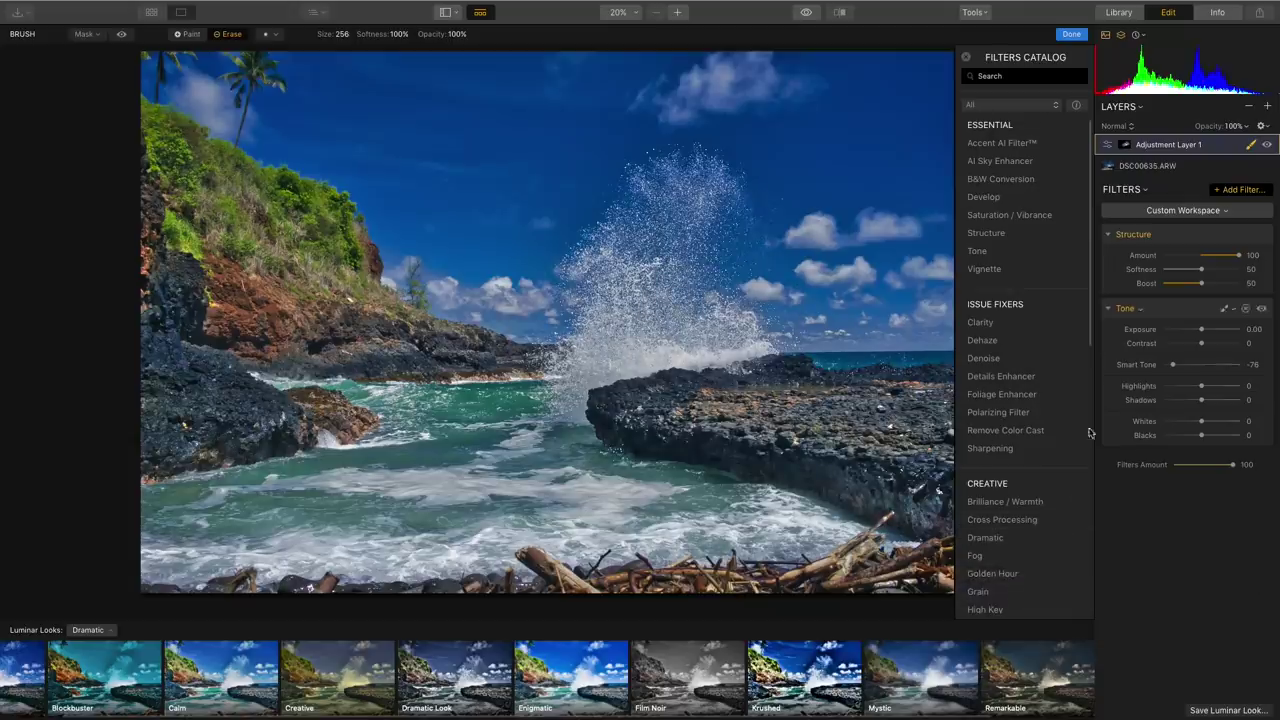
# Add a Details Enhancer filter with Small 14, Medium 15 and Large -22, and compare the edited photo with the original.
pyautogui.click(1014, 381)
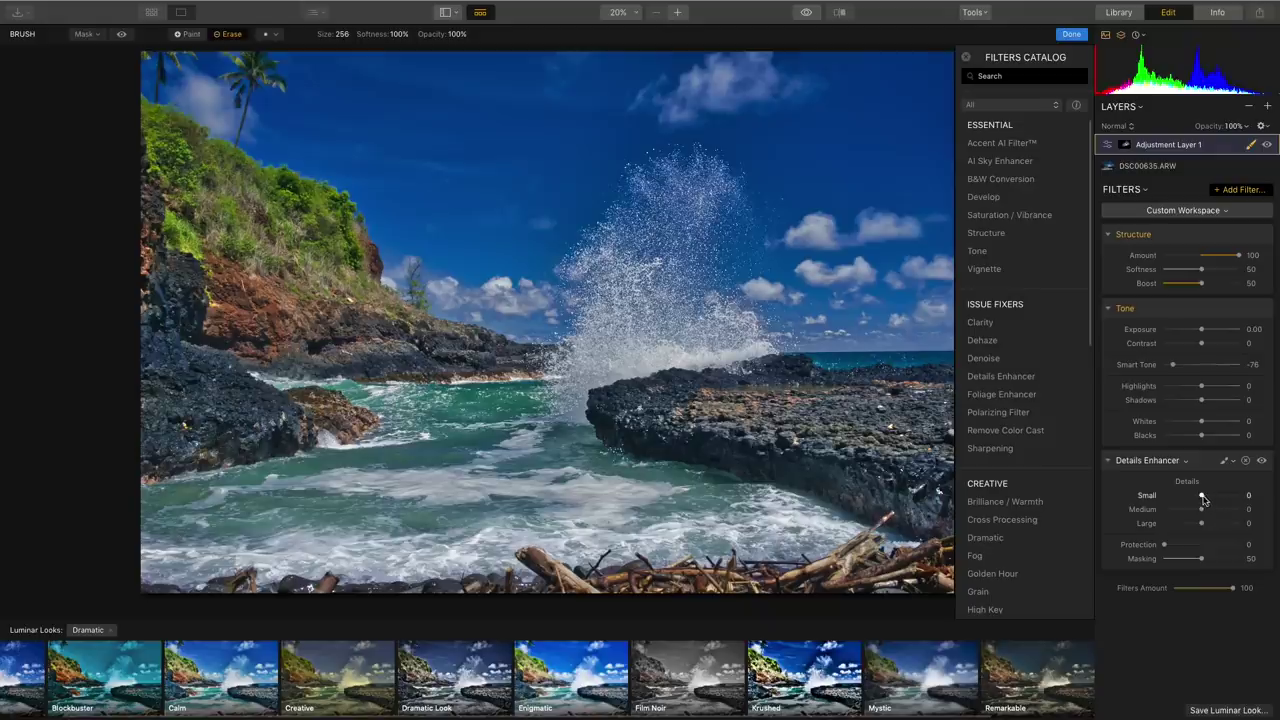
pyautogui.moveTo(1202, 496); pyautogui.dragTo(1192, 524)
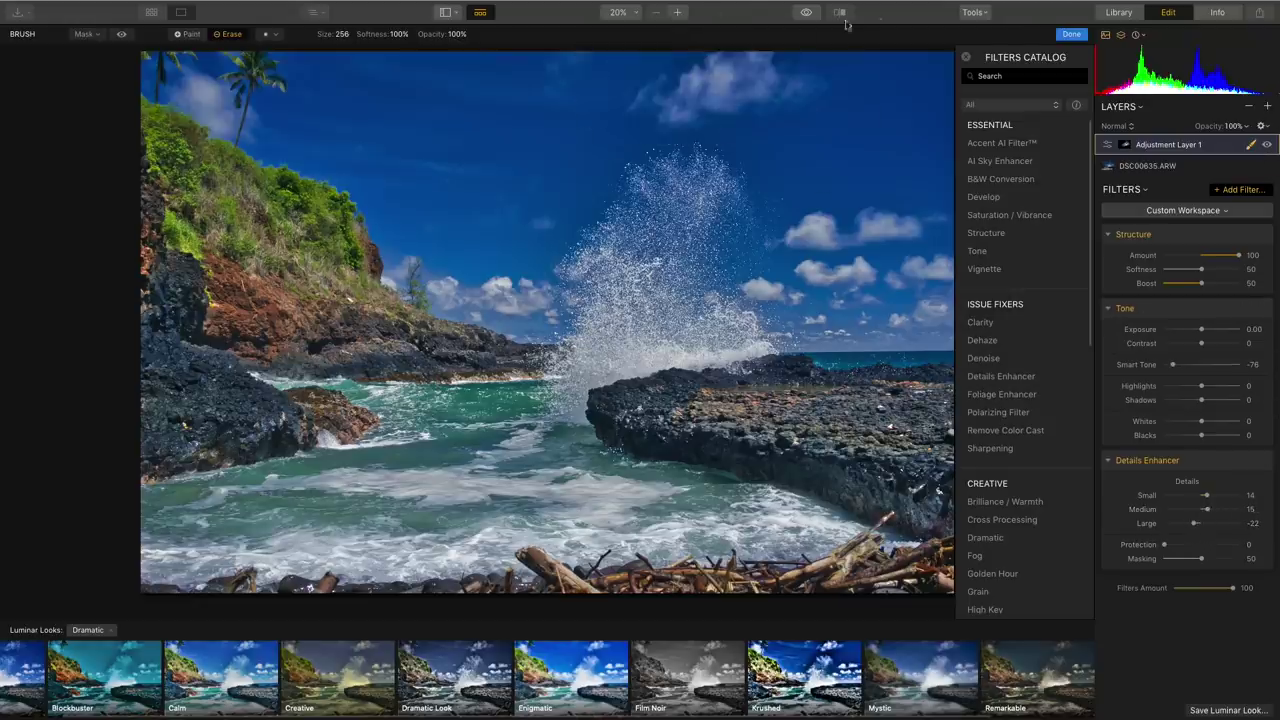
pyautogui.click(1249, 148)
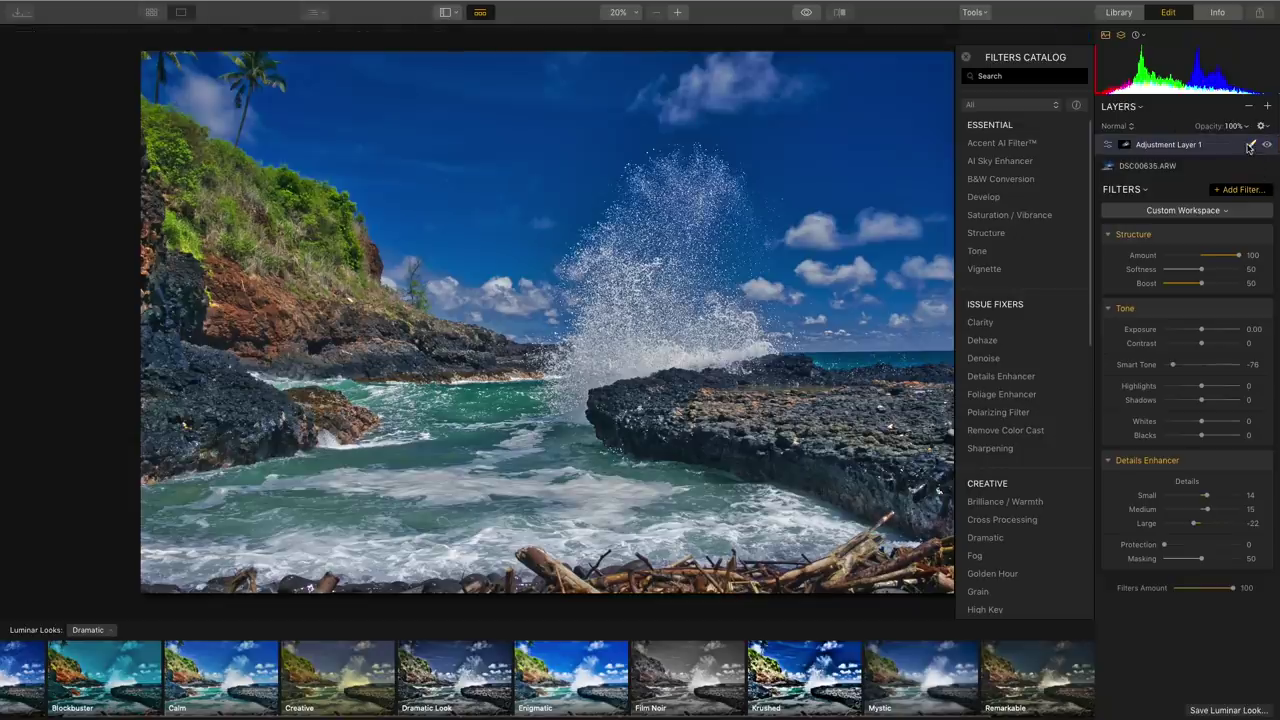
pyautogui.click(806, 13)
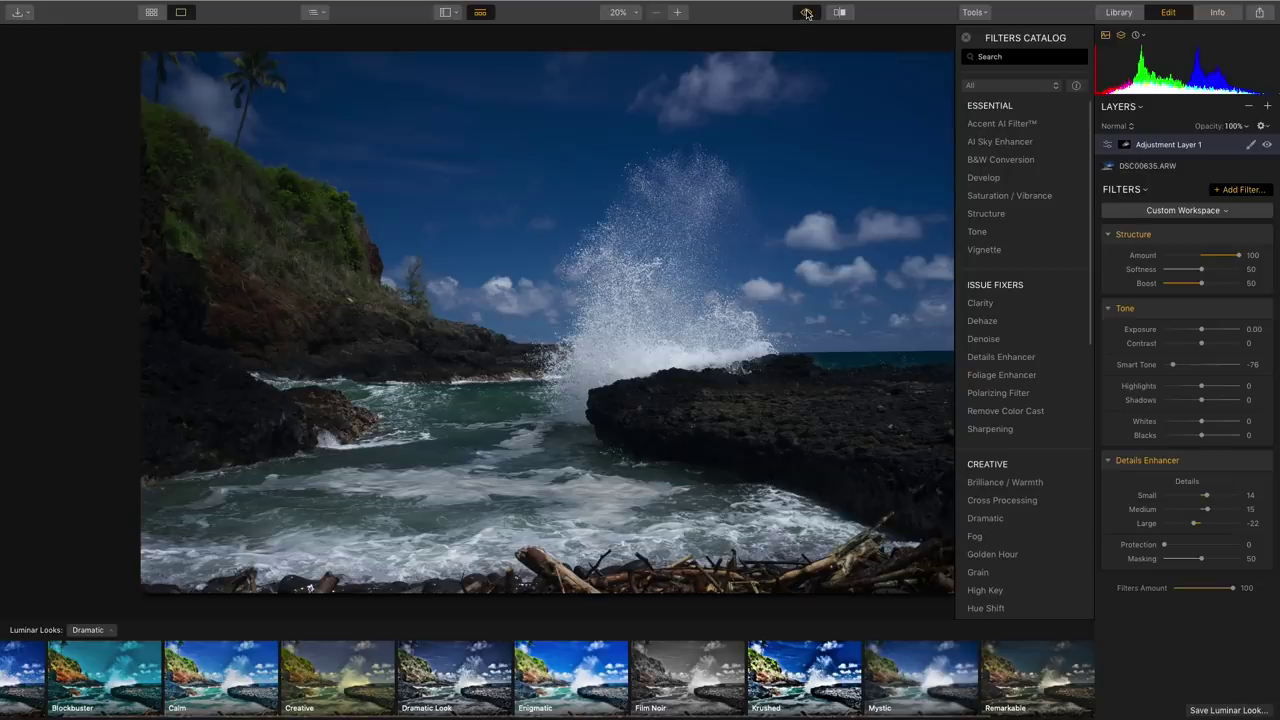
pyautogui.click(806, 13)
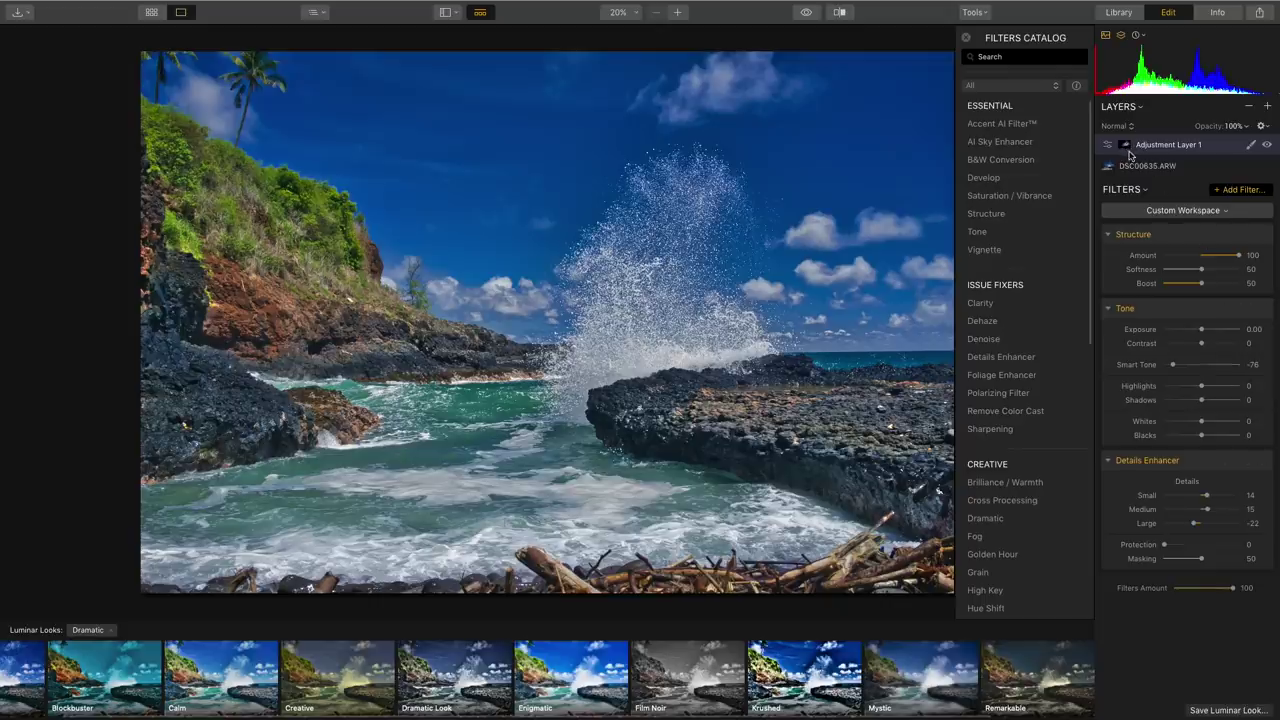
# Add a second adjustment layer on top and give it an Accent AI Filter with Boost at 52.
pyautogui.click(1267, 106)
pyautogui.click(1257, 121)
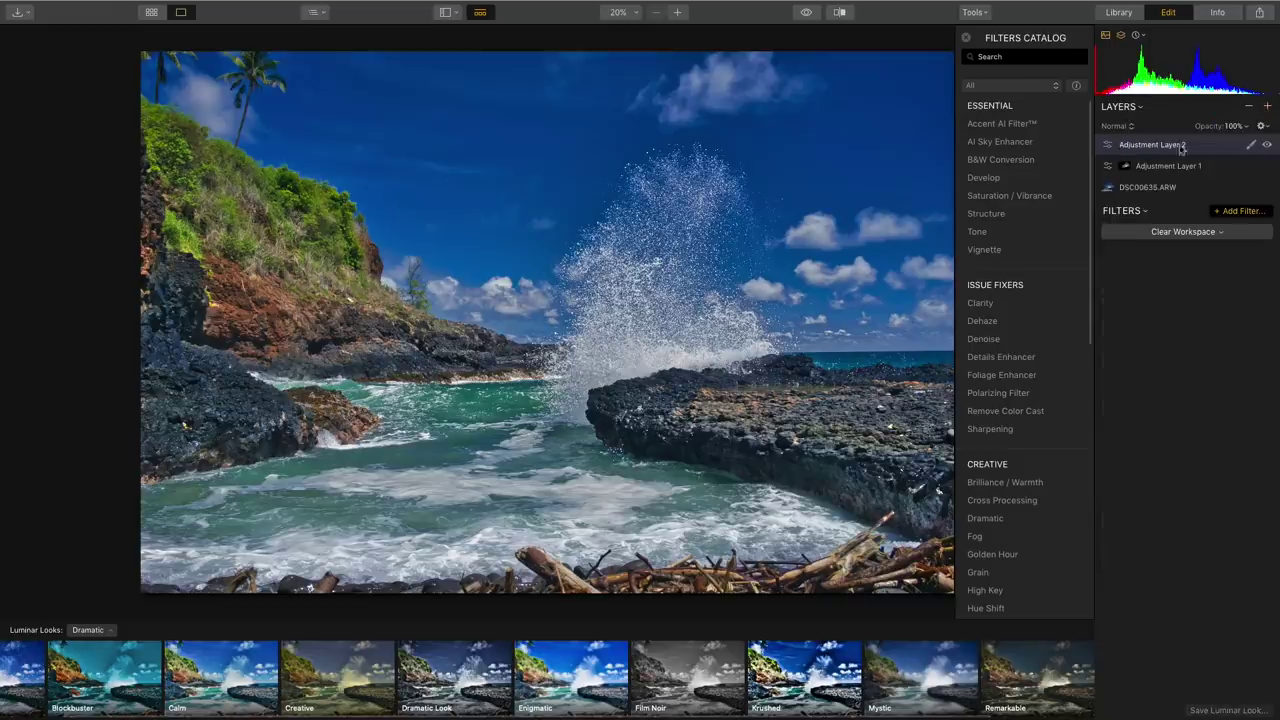
pyautogui.click(1015, 126)
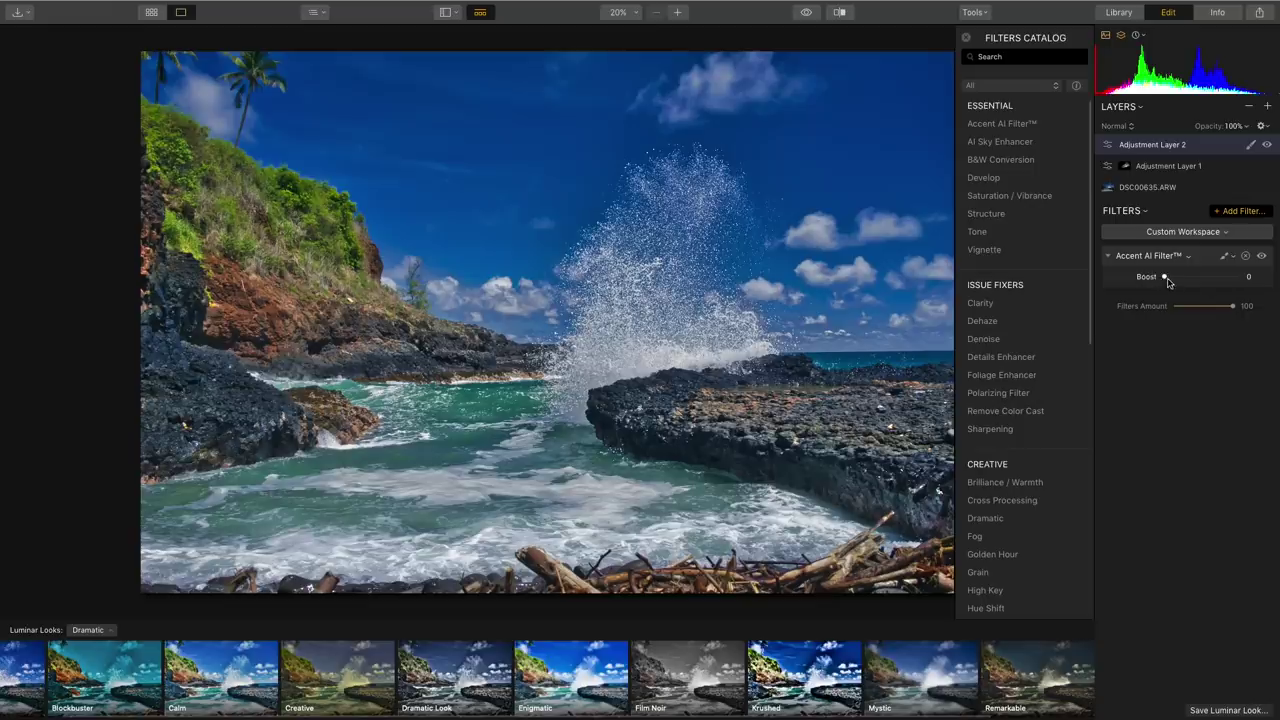
pyautogui.moveTo(1164, 277); pyautogui.dragTo(1209, 272)
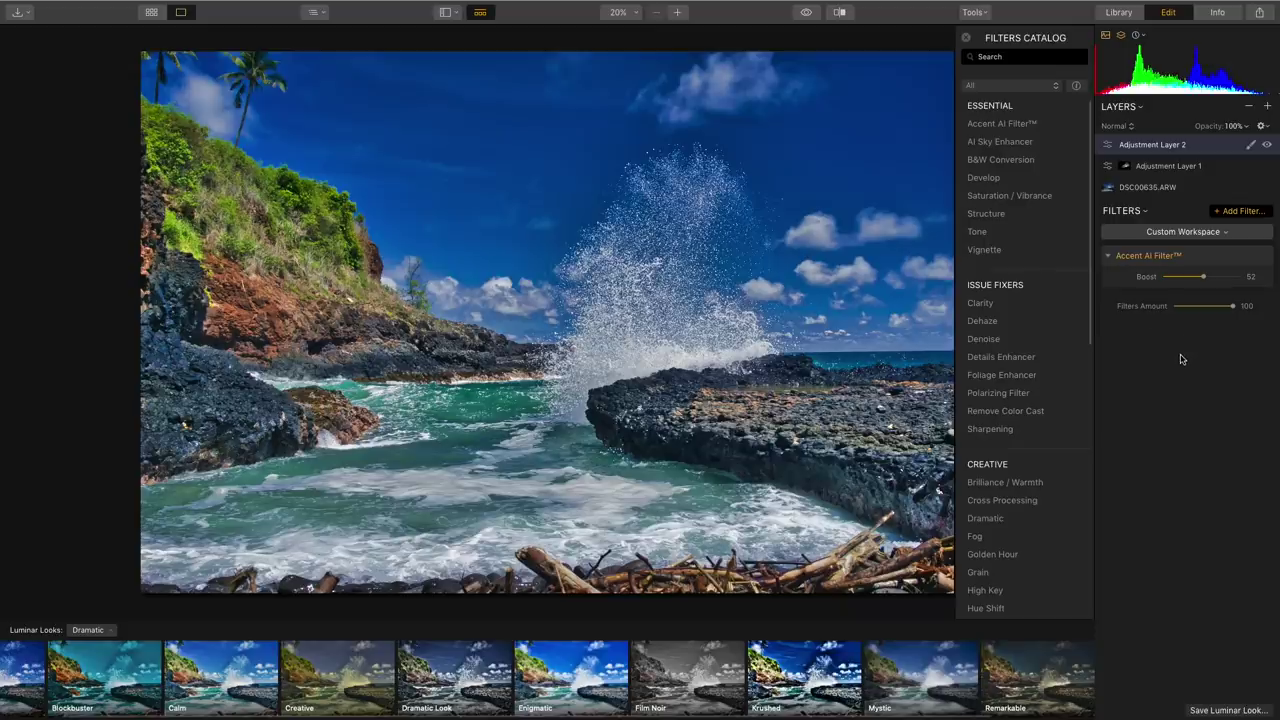
pyautogui.click(1250, 146)
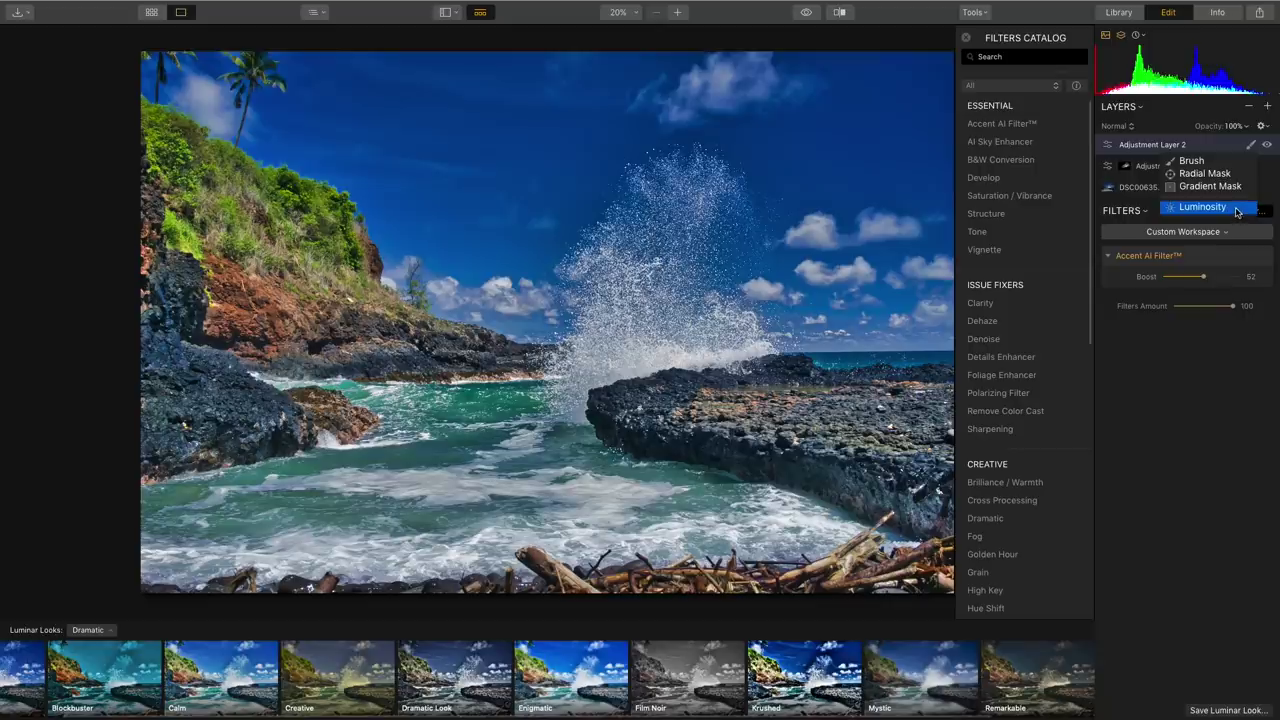
pyautogui.click(1212, 459)
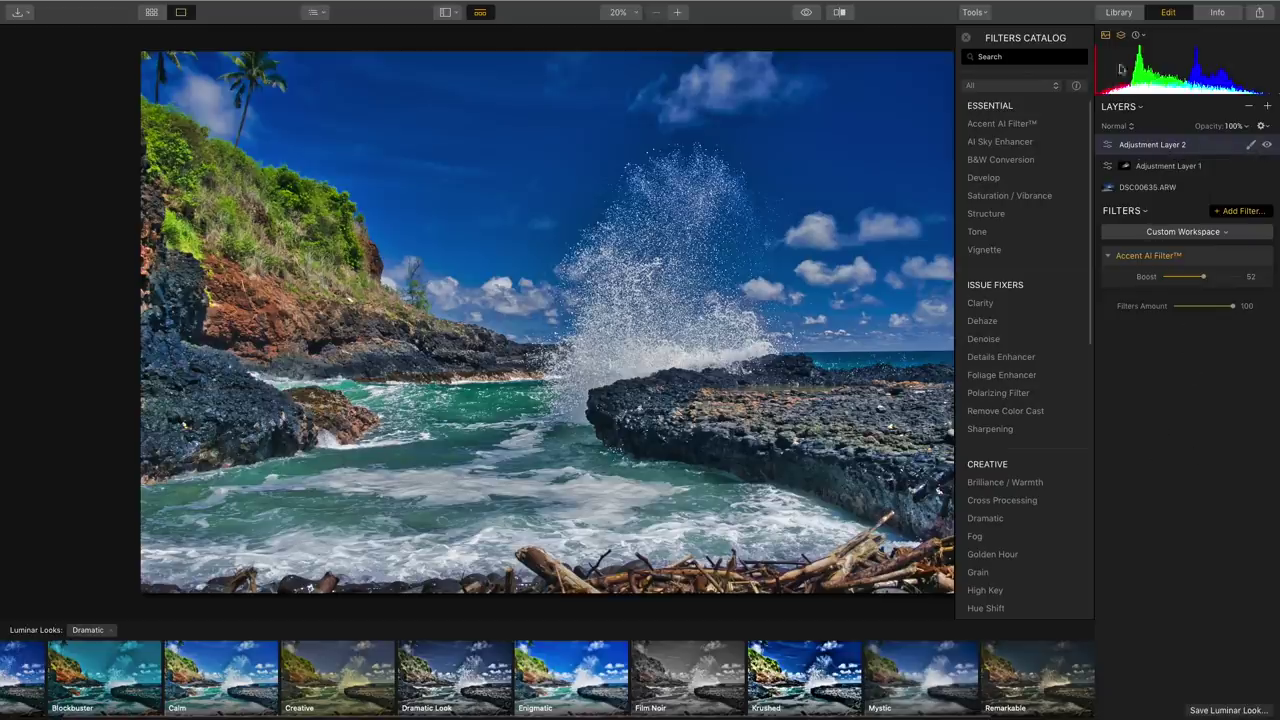
# Return to the photo library, look through all photos, and set the gallery thumbnail size to Small.
pyautogui.click(1118, 12)
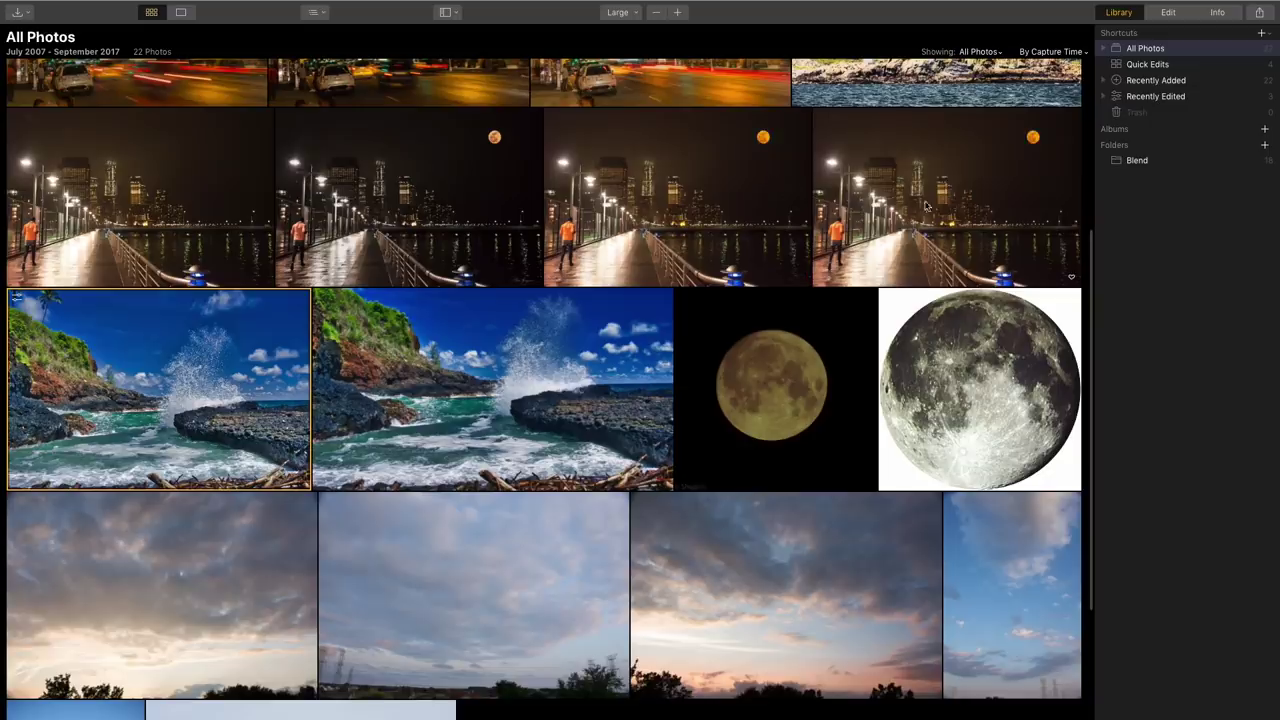
pyautogui.scroll(3, 1000, 238)
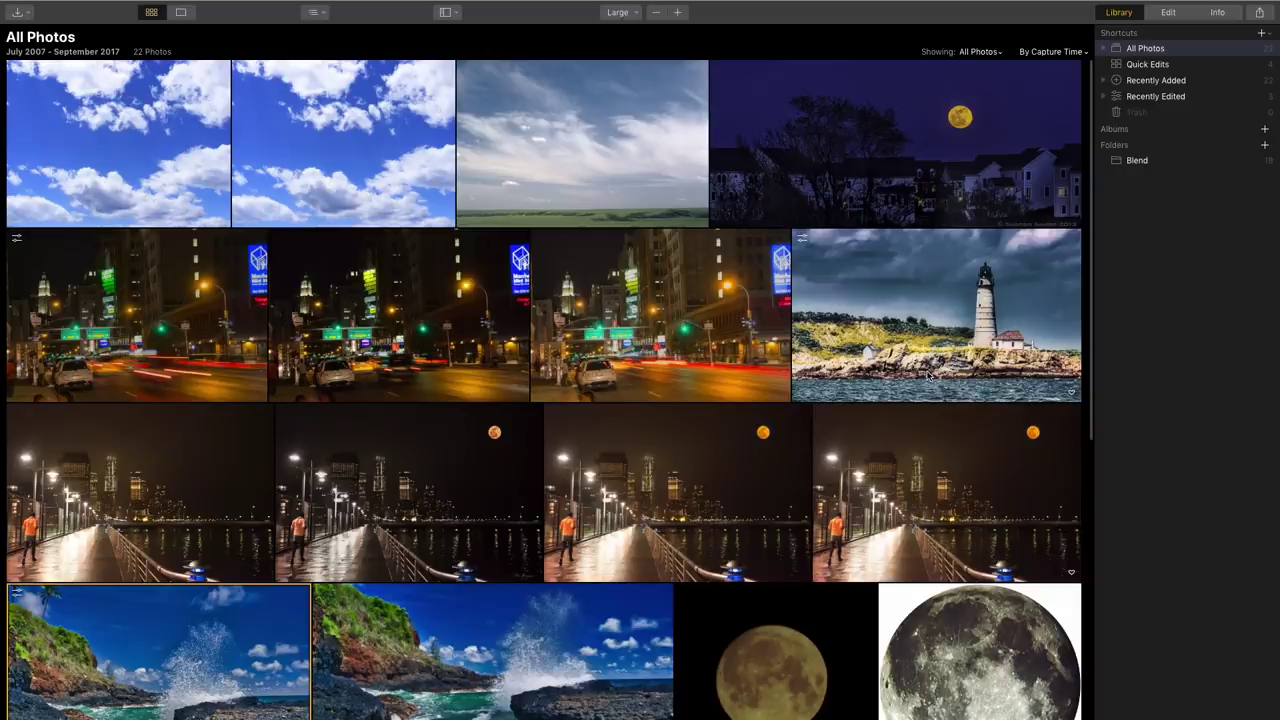
pyautogui.scroll(-2, 866, 528)
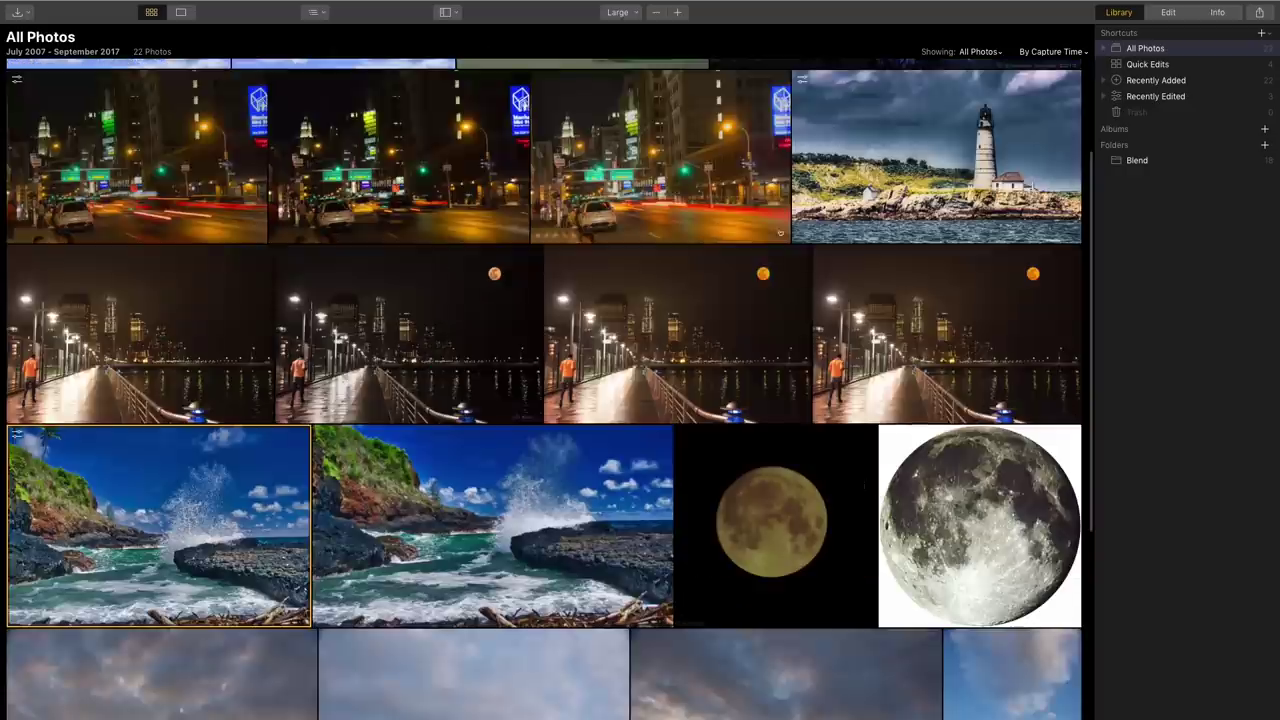
pyautogui.click(634, 13)
pyautogui.click(630, 28)
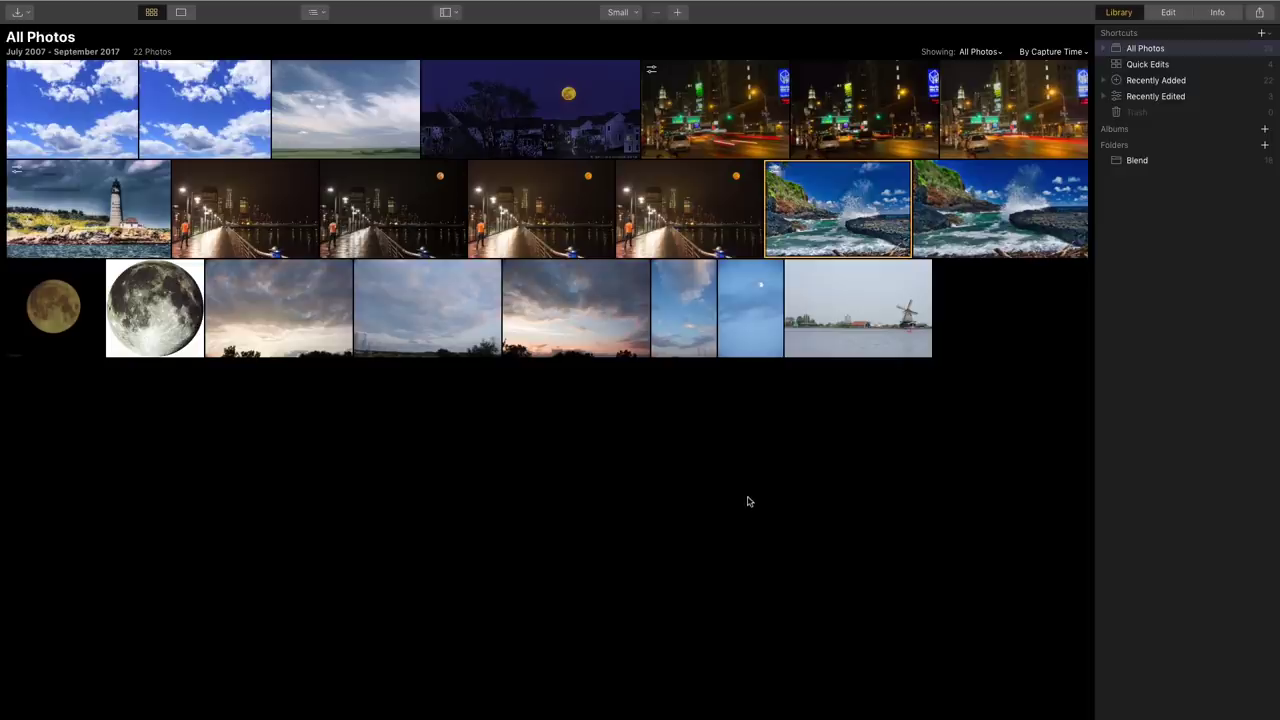
# Filter the library to show only Edited photos, and open the lighthouse photo for editing.
pyautogui.click(997, 54)
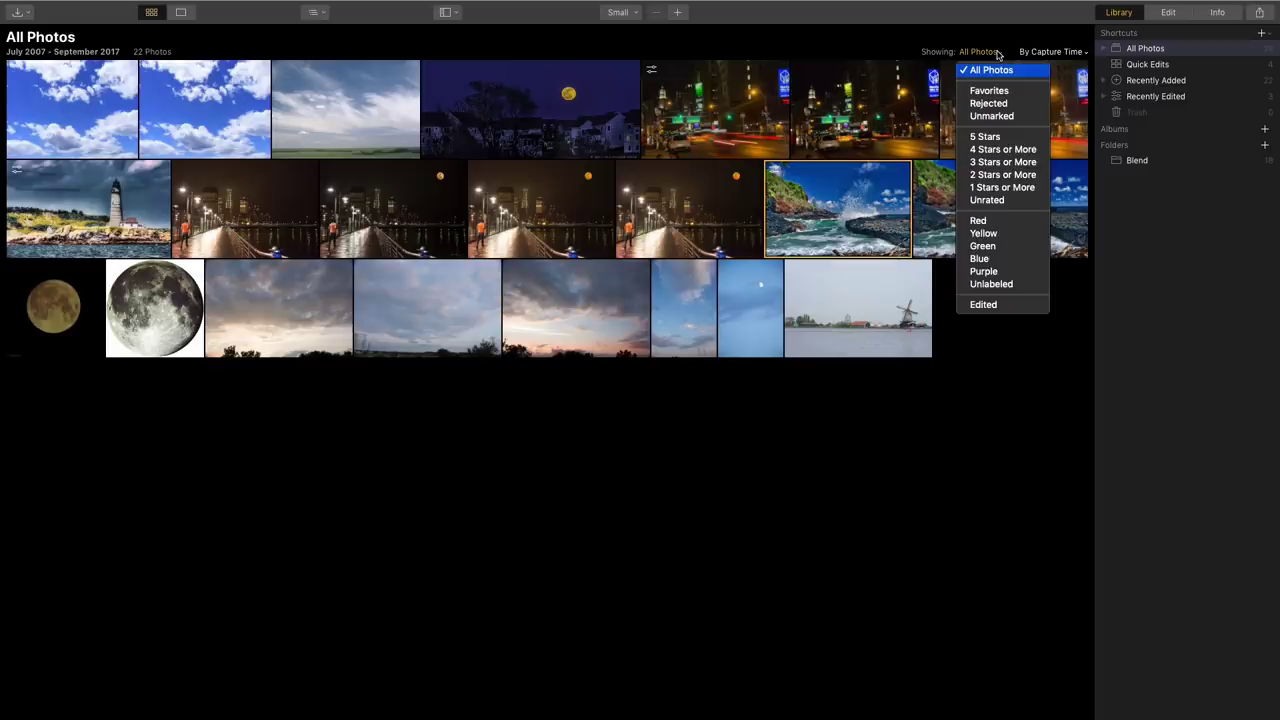
pyautogui.click(1008, 306)
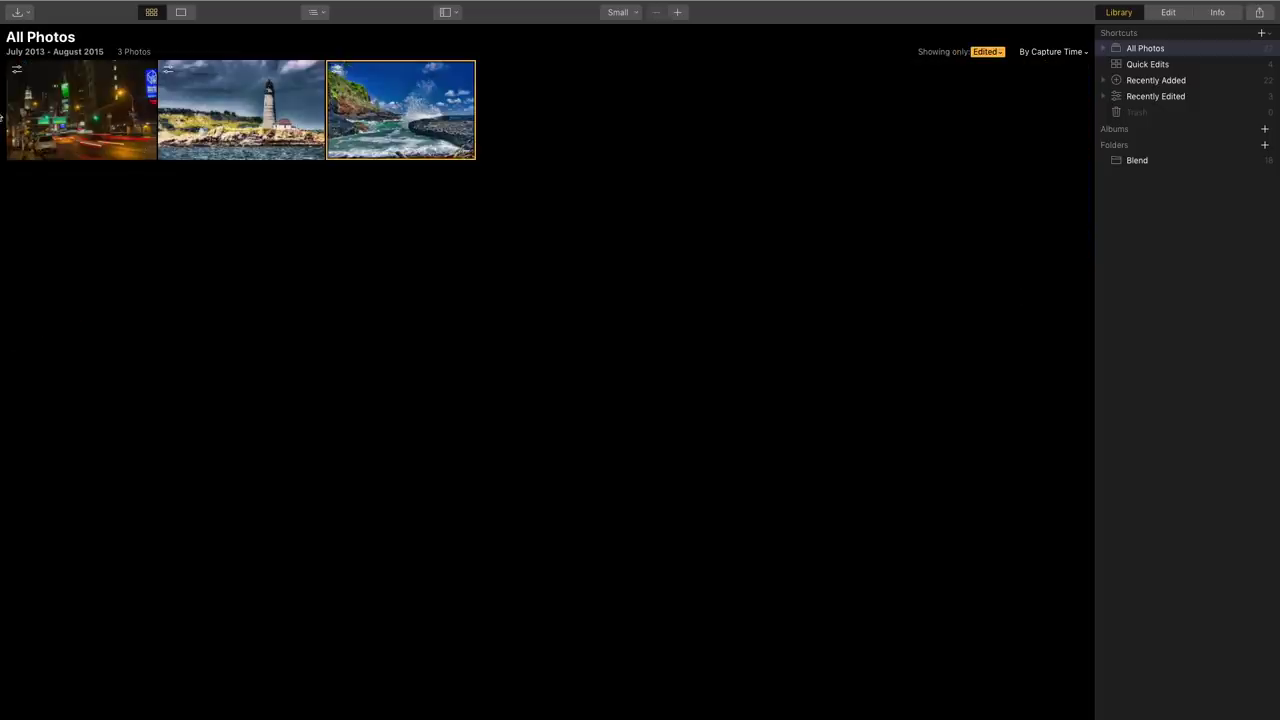
pyautogui.doubleClick(255, 120)
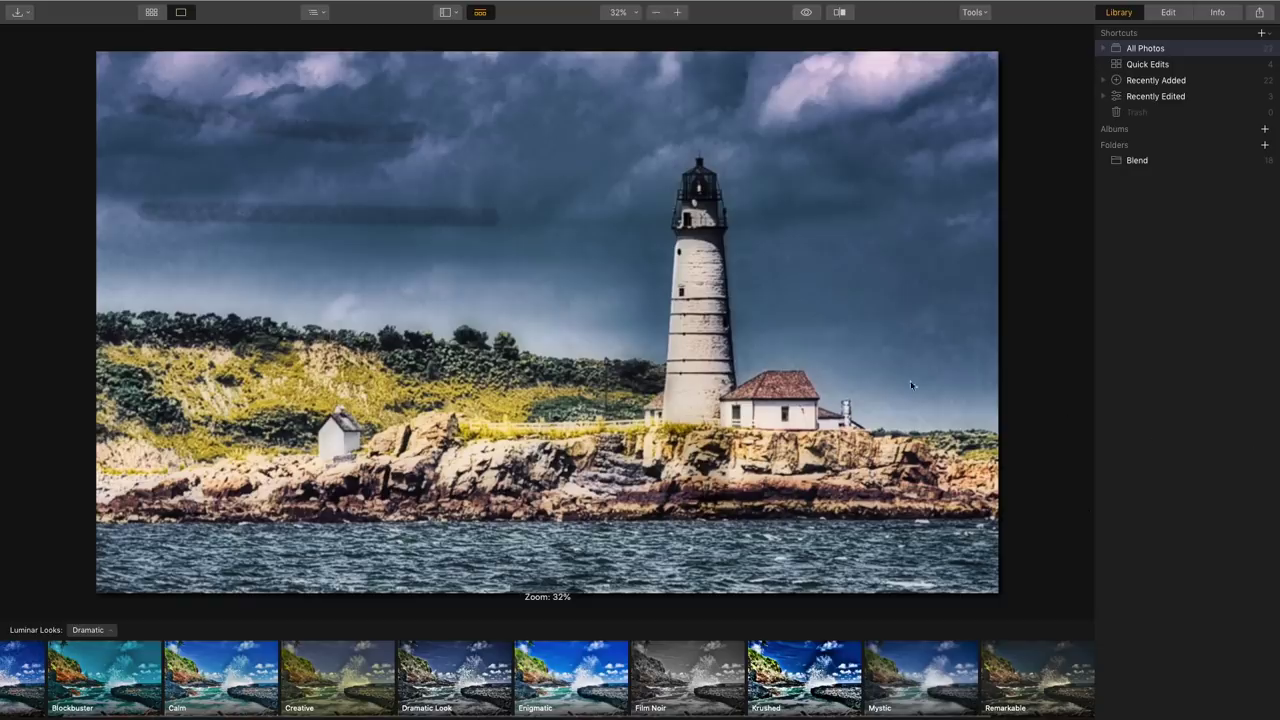
pyautogui.click(1170, 14)
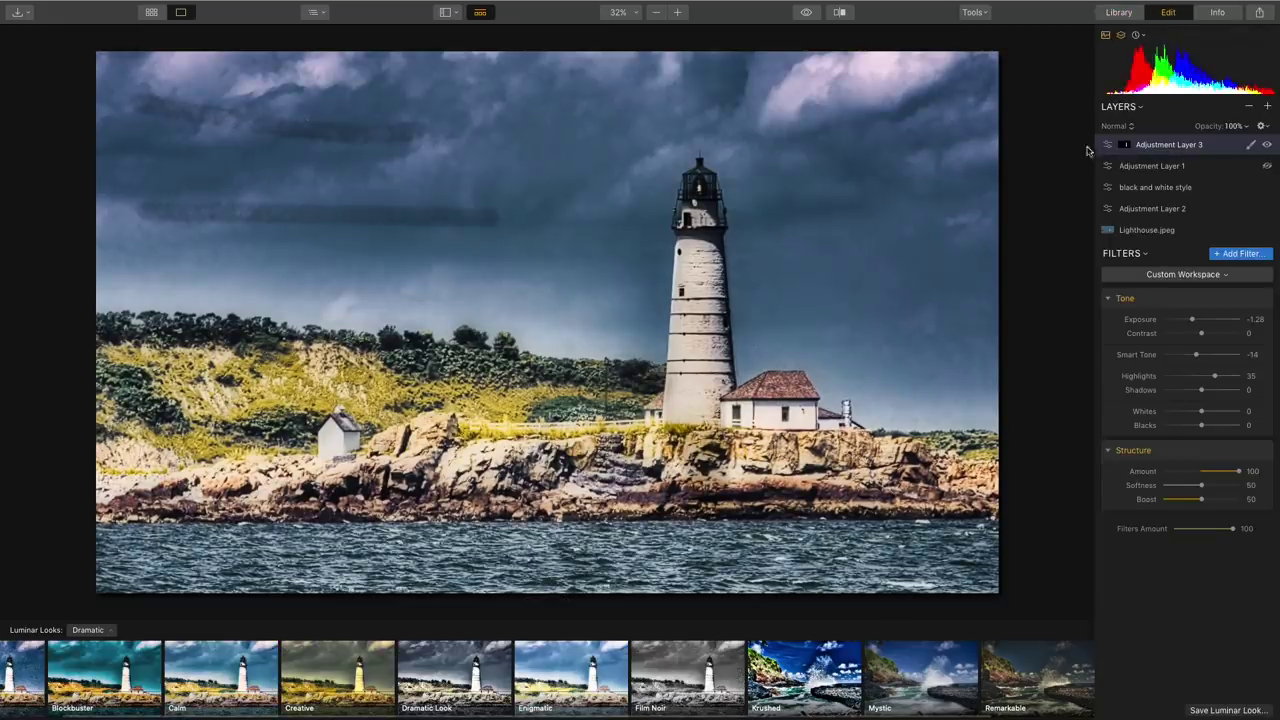
# Hide Adjustment Layer 3, Adjustment Layer 1, the black and white style layer and Adjustment Layer 2.
pyautogui.click(1267, 144)
pyautogui.click(1267, 167)
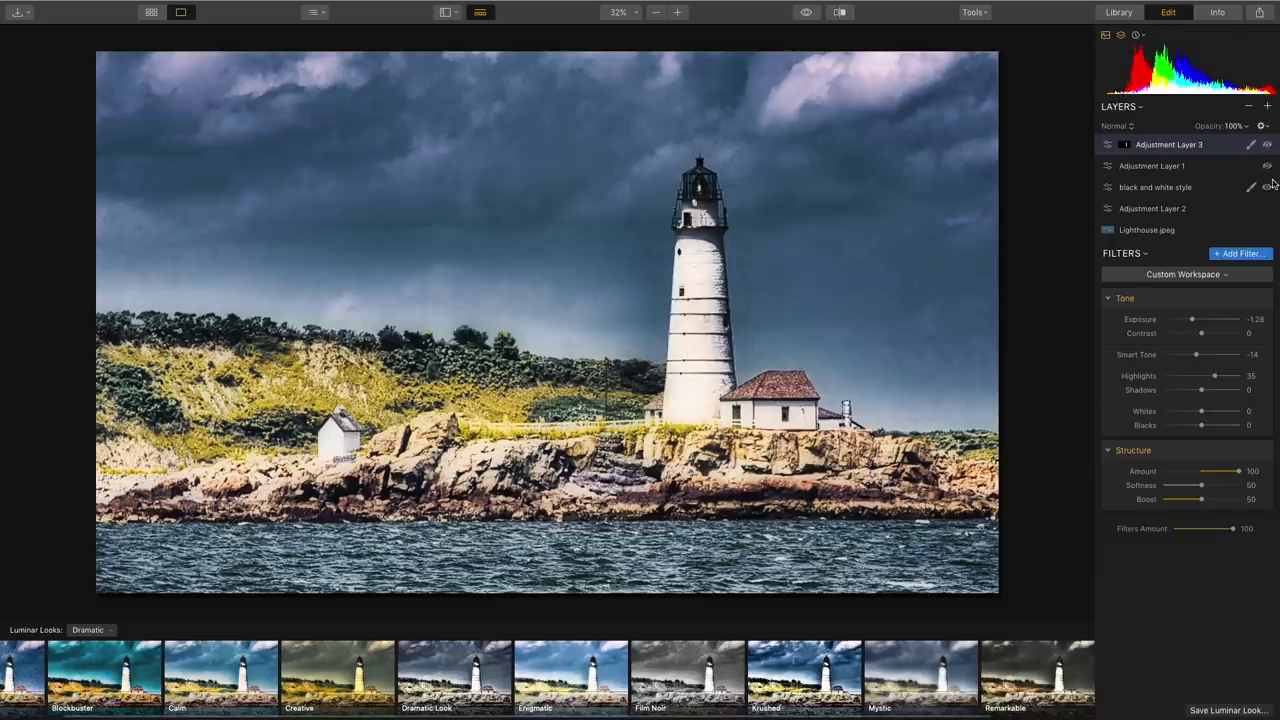
pyautogui.click(1267, 187)
pyautogui.click(1267, 209)
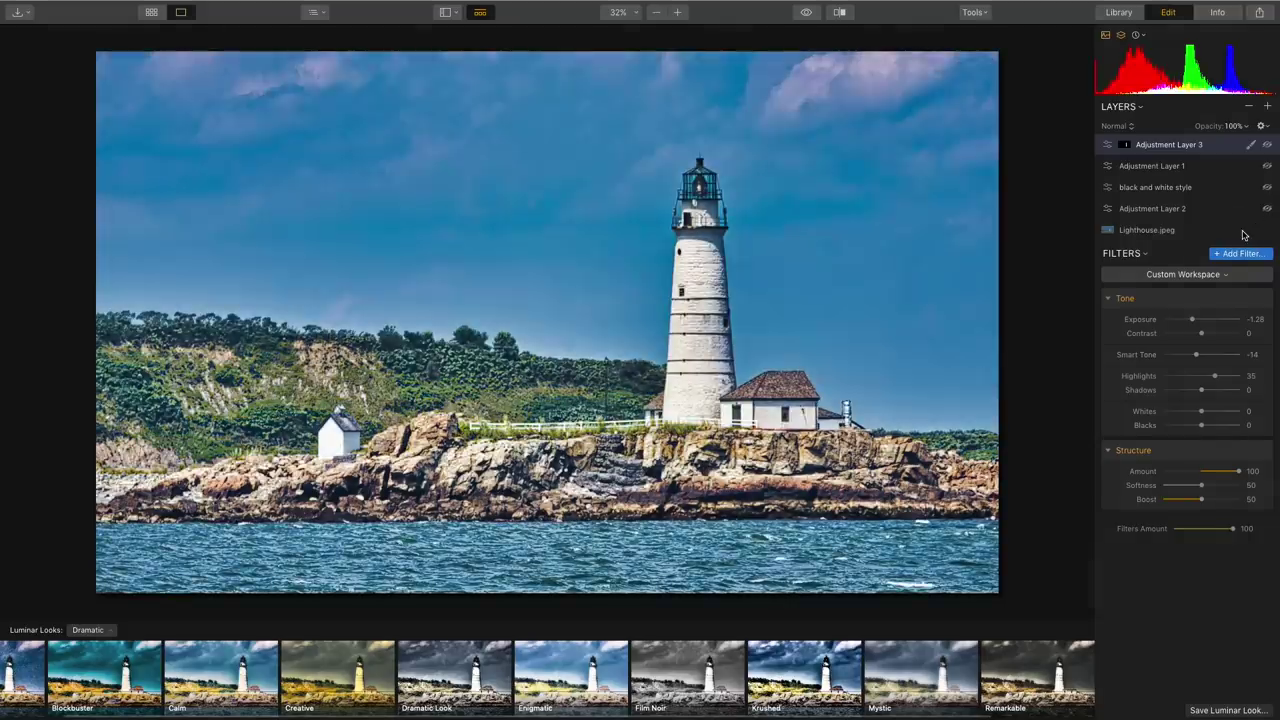
# Examine the filters on the Lighthouse.jpeg base layer, and turn Adjustment Layer 2 visible to review its filters.
pyautogui.click(1165, 231)
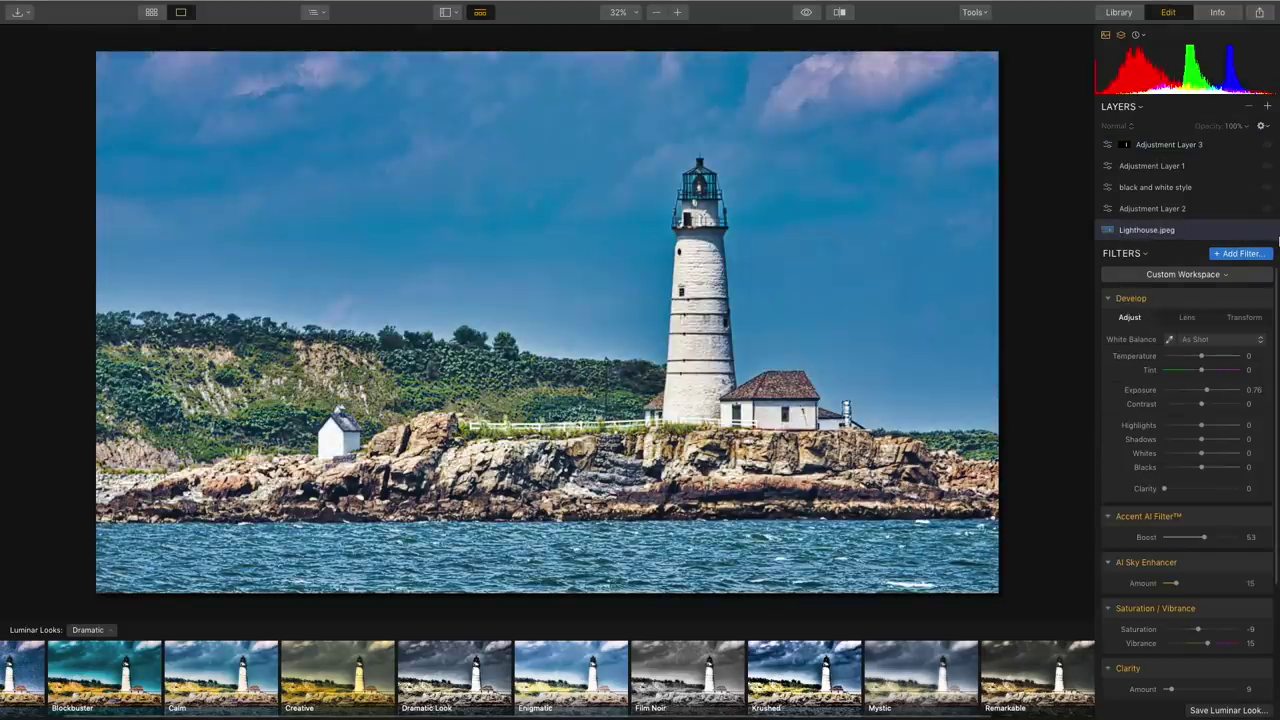
pyautogui.click(1170, 210)
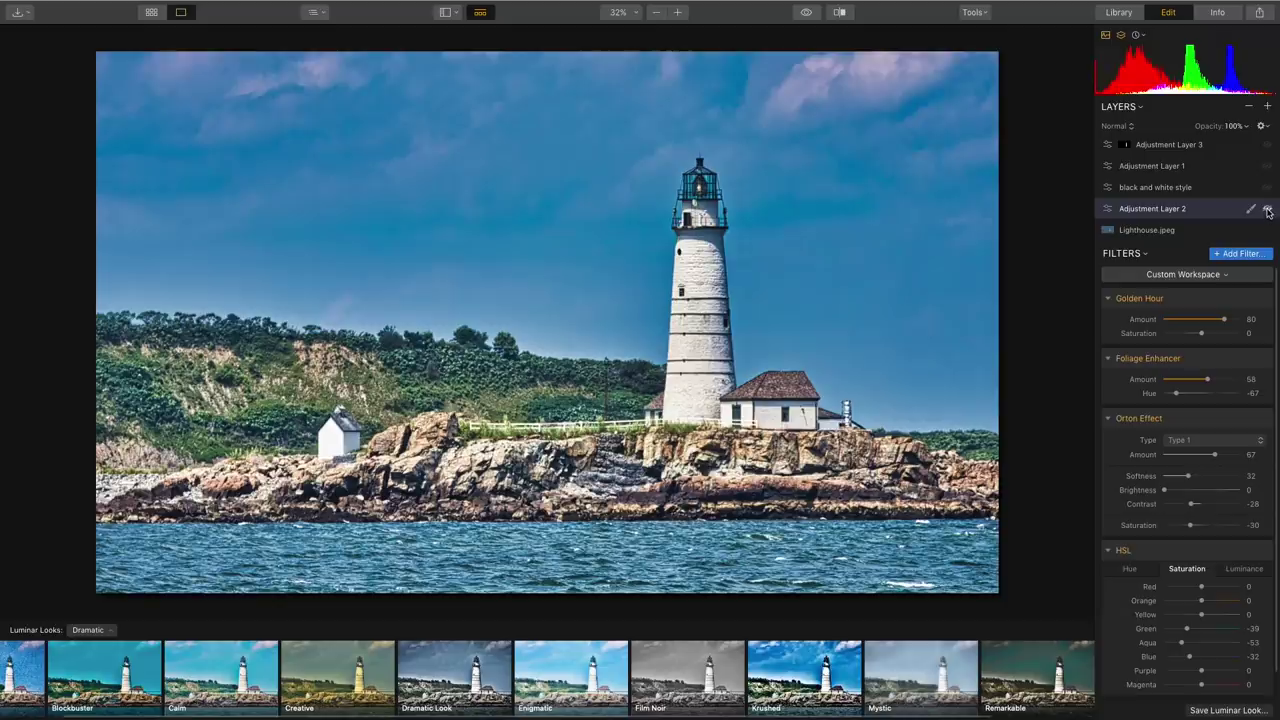
pyautogui.click(1268, 210)
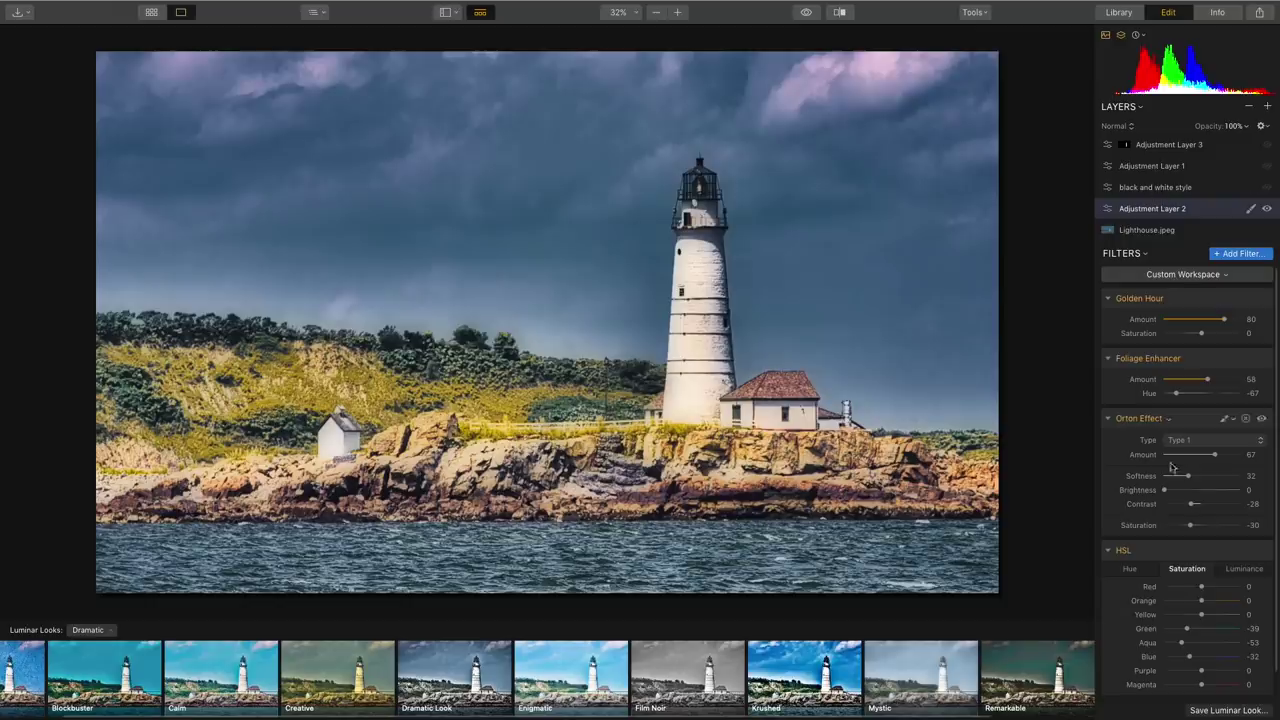
pyautogui.scroll(-2, 1276, 623)
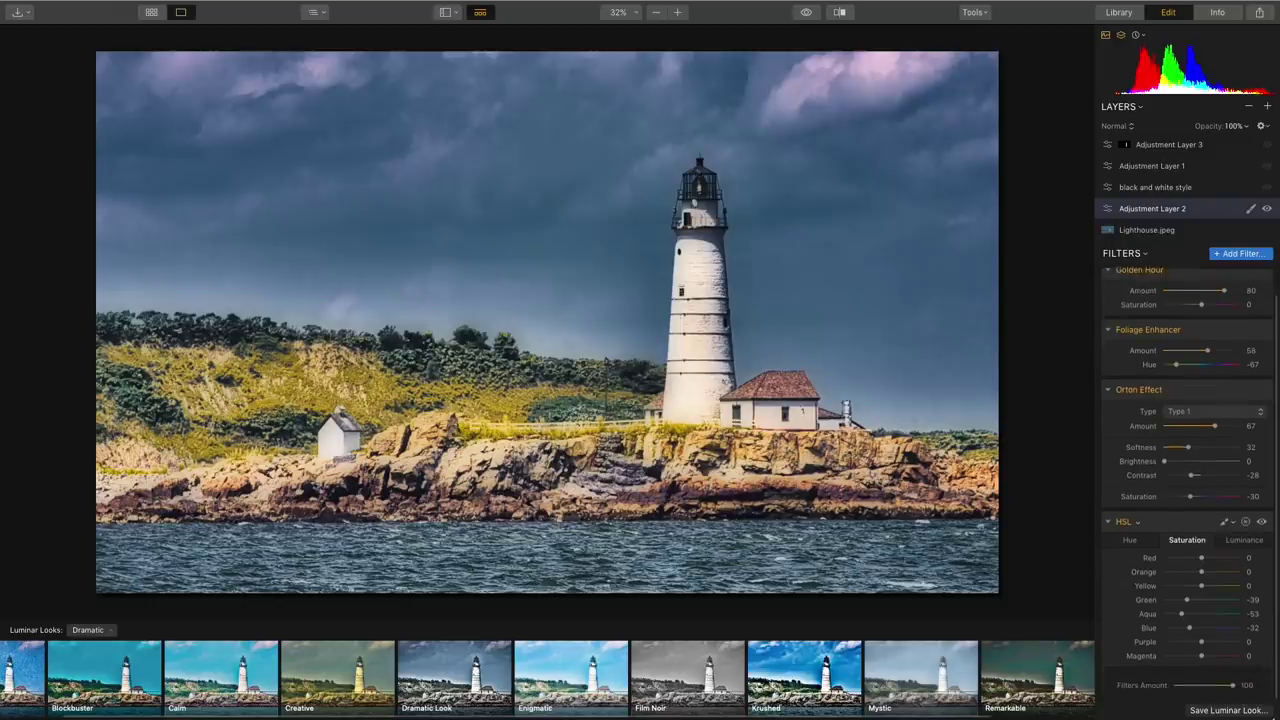
# Try a B&W Conversion filter on Adjustment Layer 2 with the green and orange color presets, and remove it.
pyautogui.click(1253, 256)
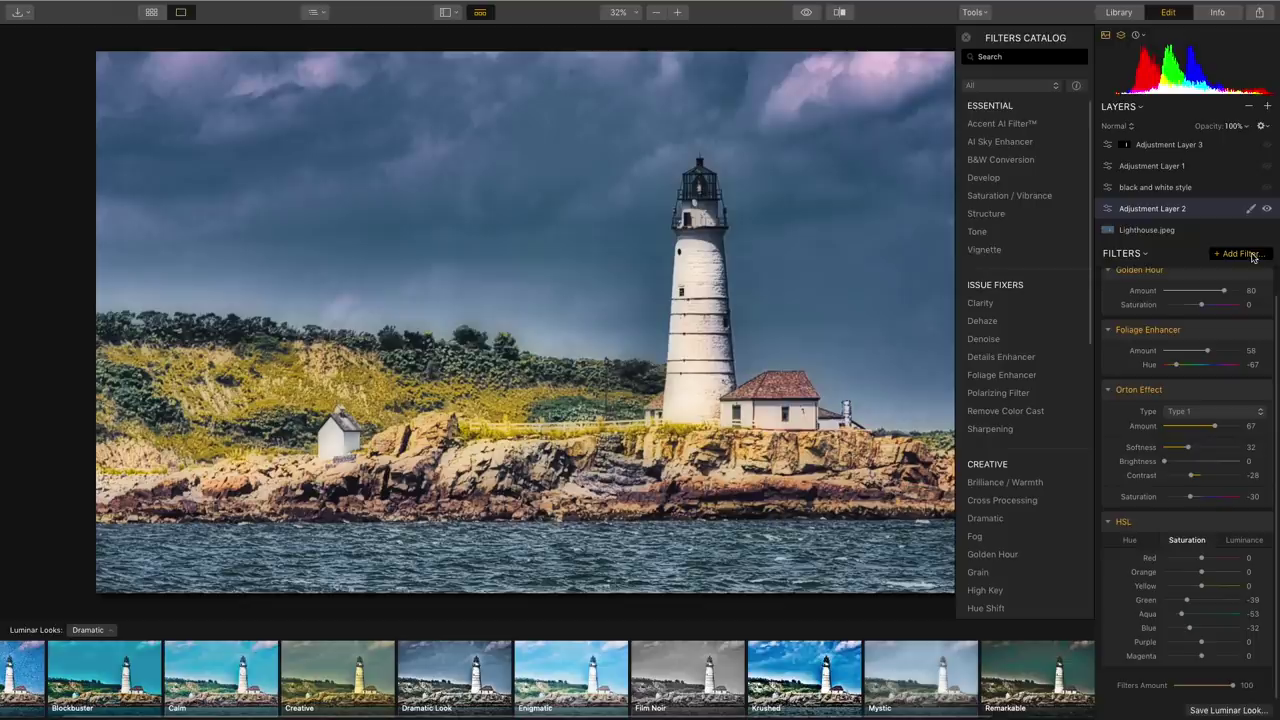
pyautogui.click(1003, 160)
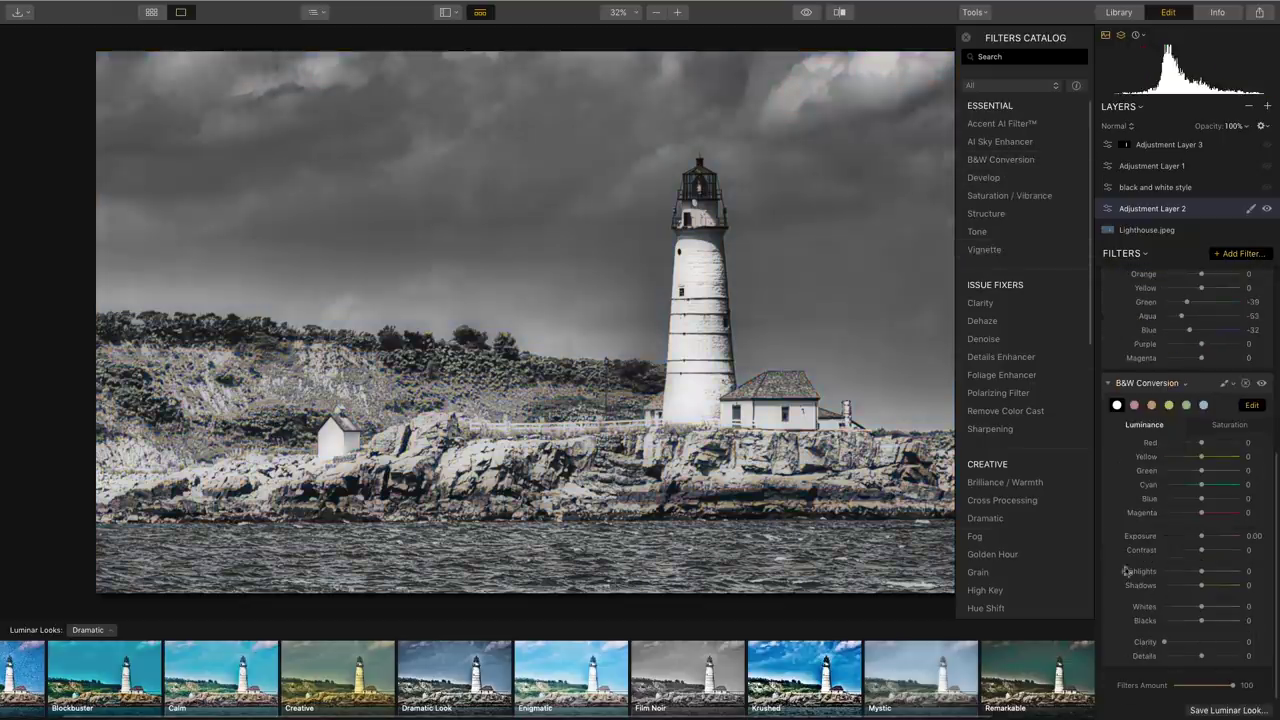
pyautogui.click(1185, 405)
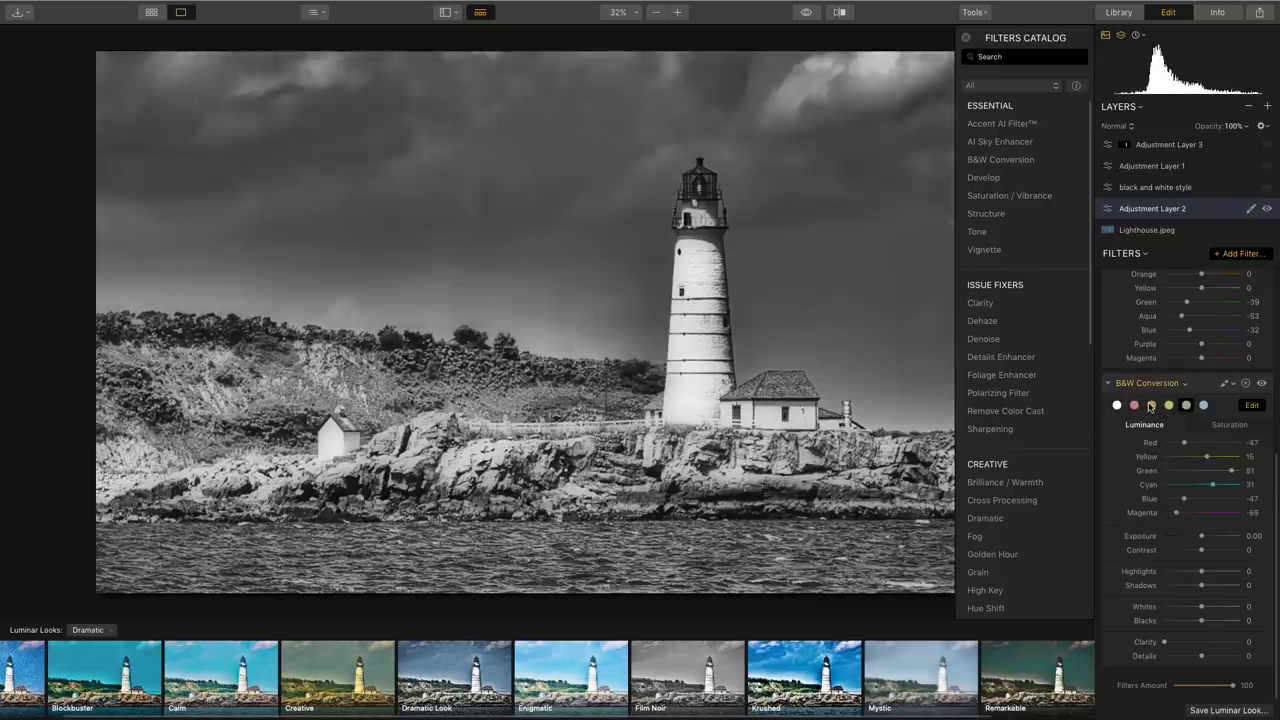
pyautogui.click(1151, 405)
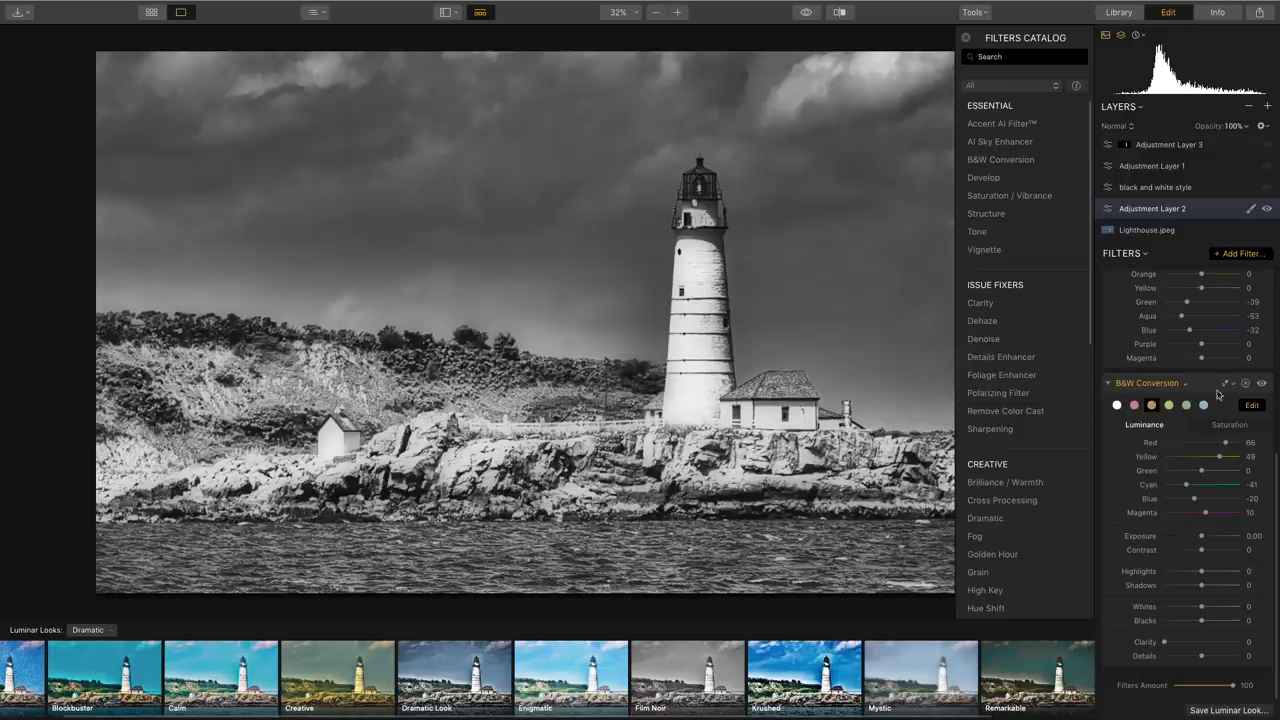
pyautogui.click(1246, 385)
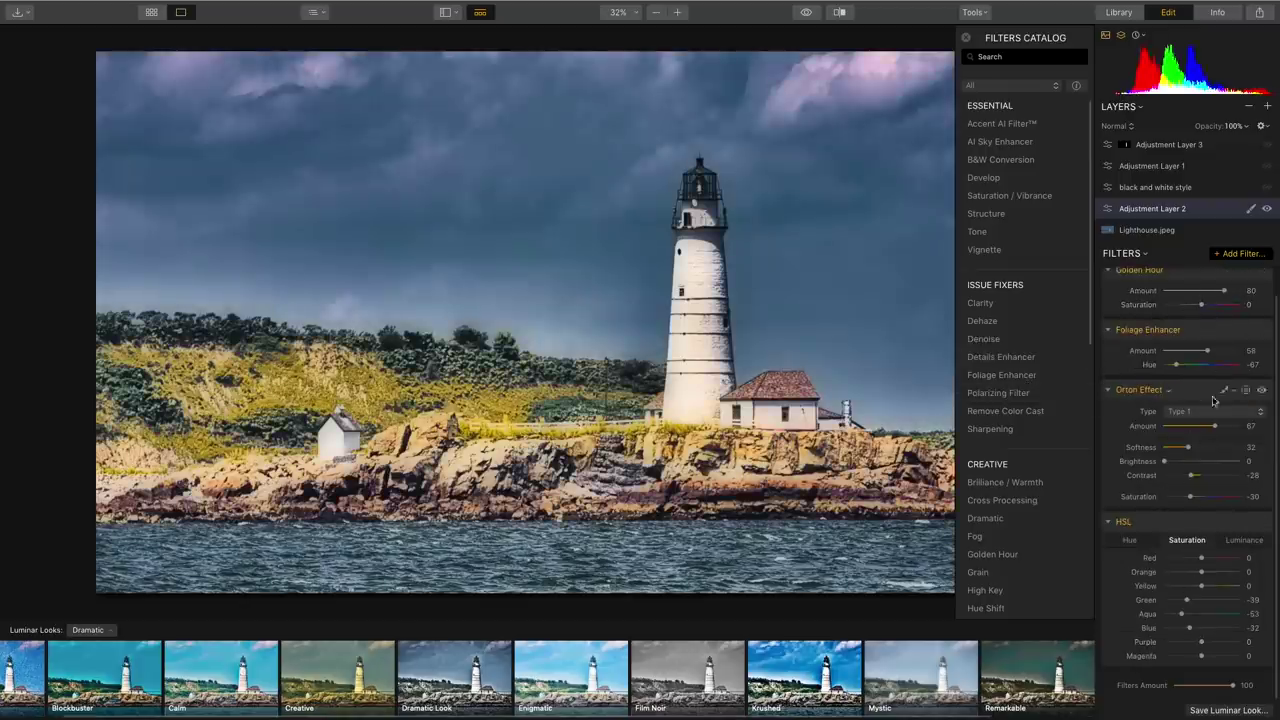
# Save Adjustment Layer 2's filter settings as a Luminar Look named "stormy lighthouse".
pyautogui.scroll(2, 1270, 330)
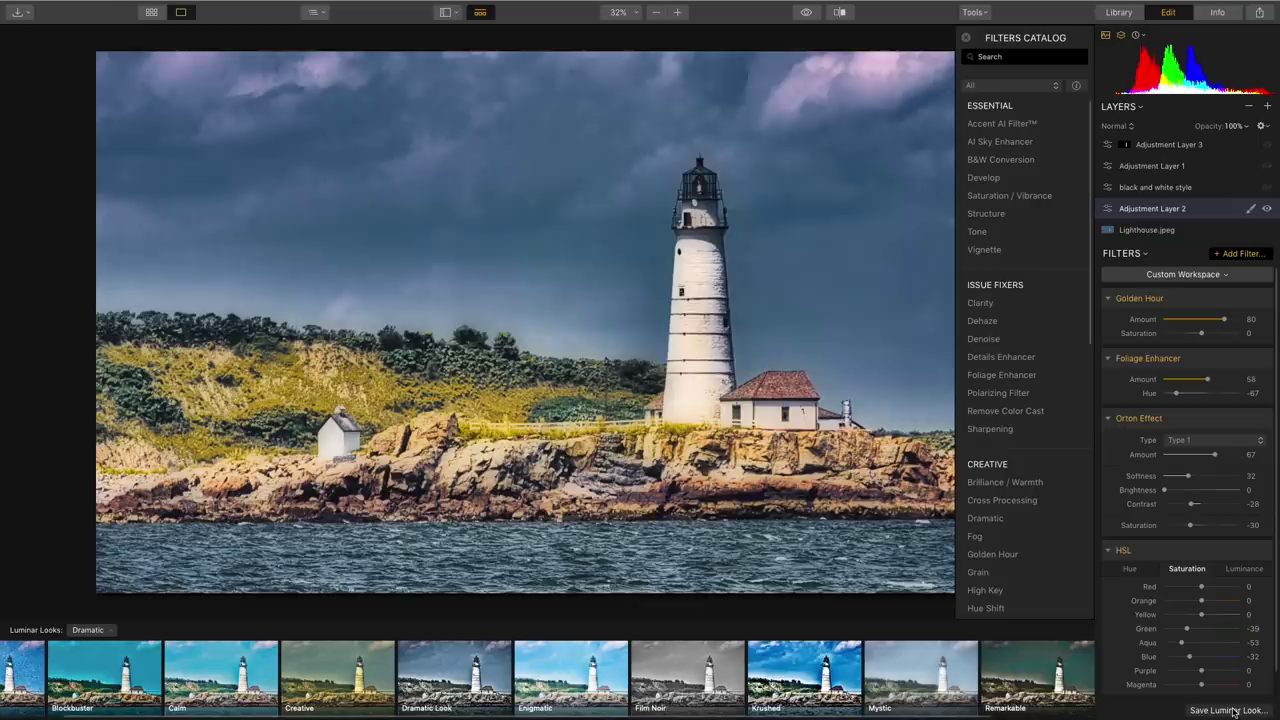
pyautogui.click(1232, 710)
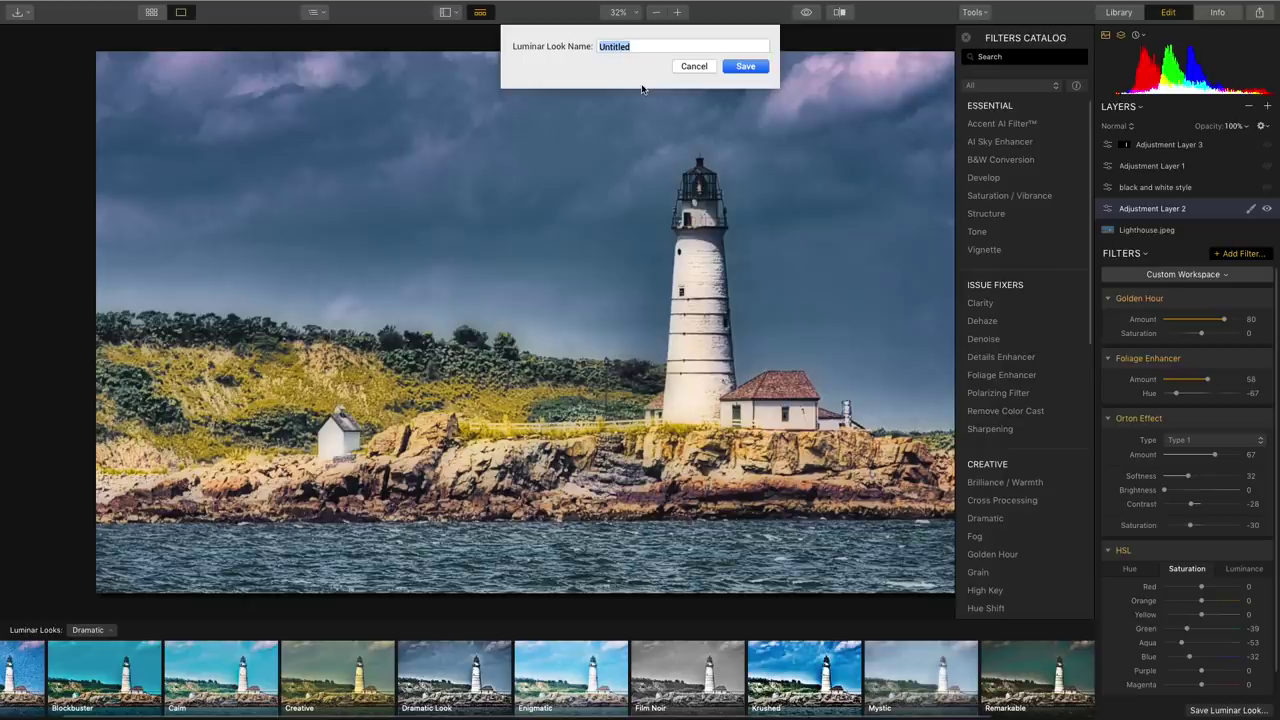
pyautogui.write('stormy lighthous')
pyautogui.click(743, 66)
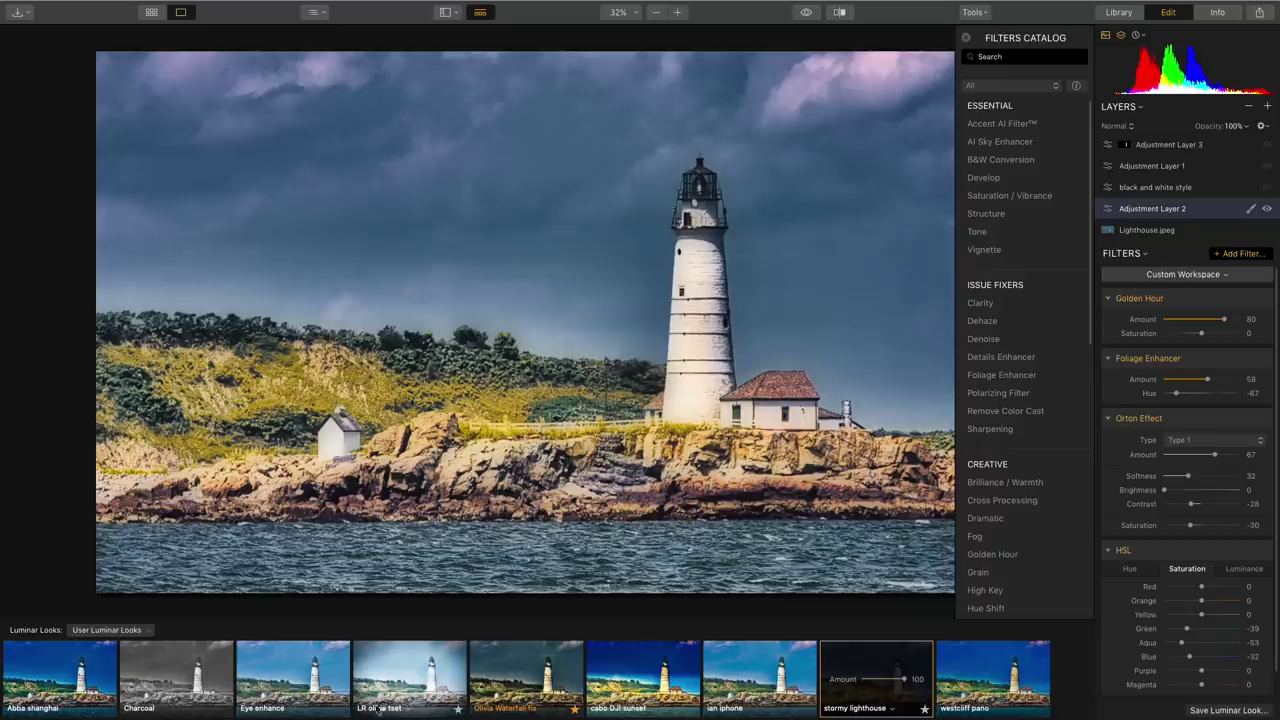
# Browse the Luminar Looks collections, preview Tonality Vintage, and return to User Luminar Looks.
pyautogui.click(146, 631)
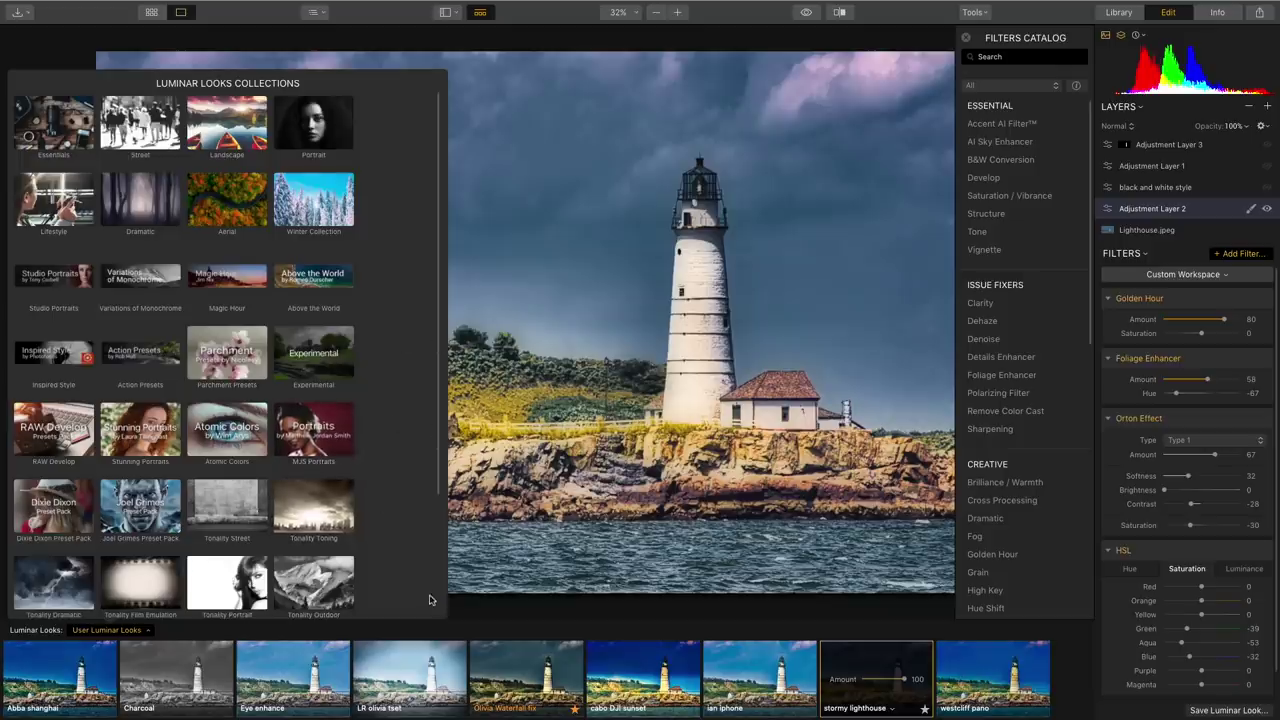
pyautogui.scroll(-4, 400, 500)
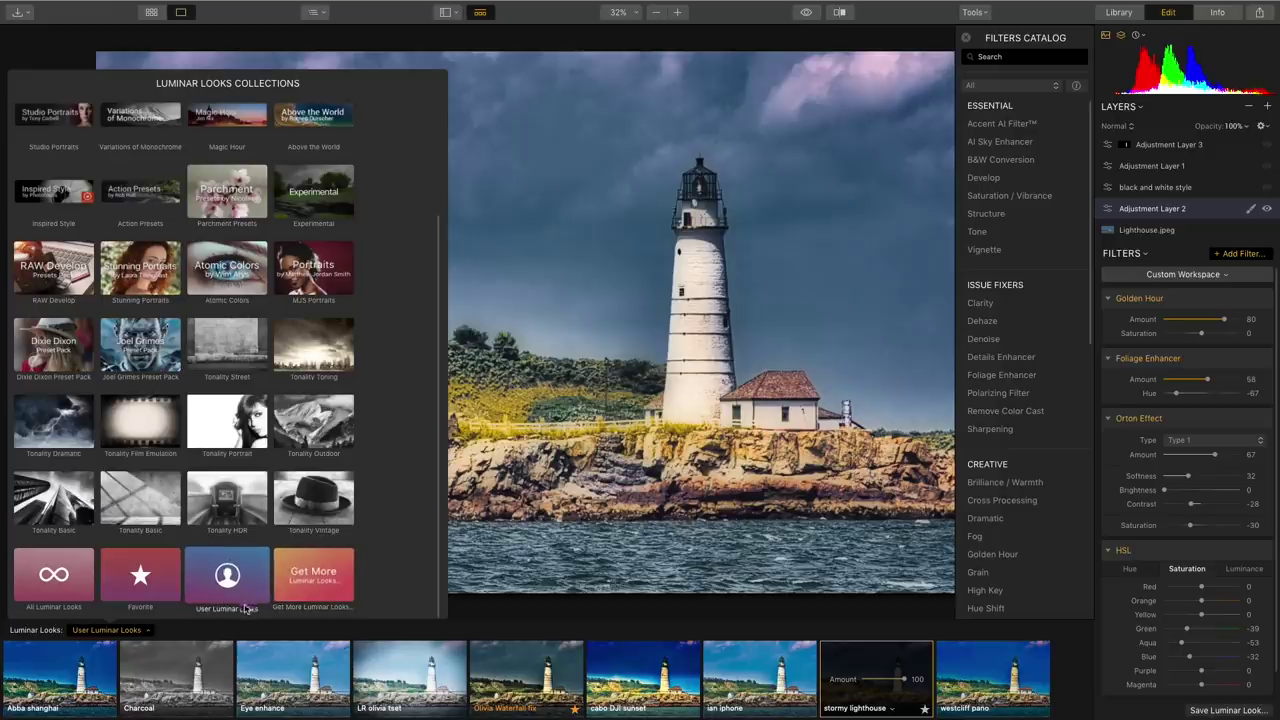
pyautogui.click(311, 502)
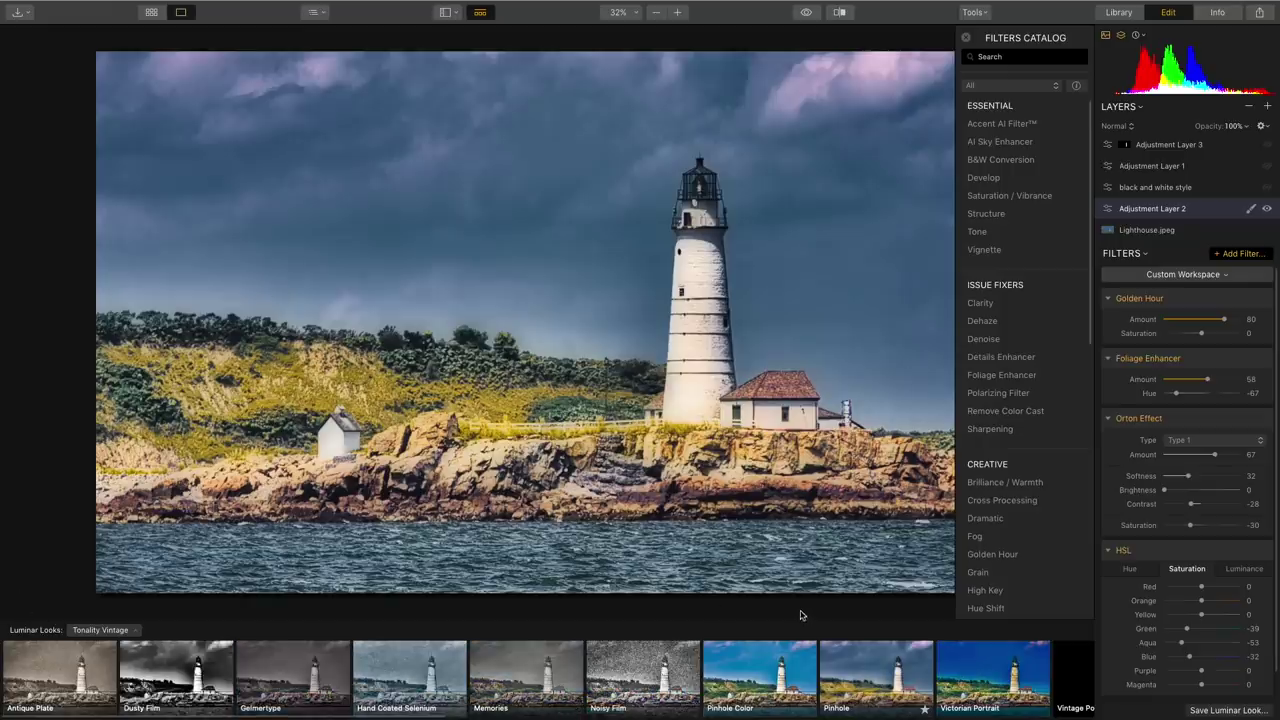
pyautogui.click(128, 632)
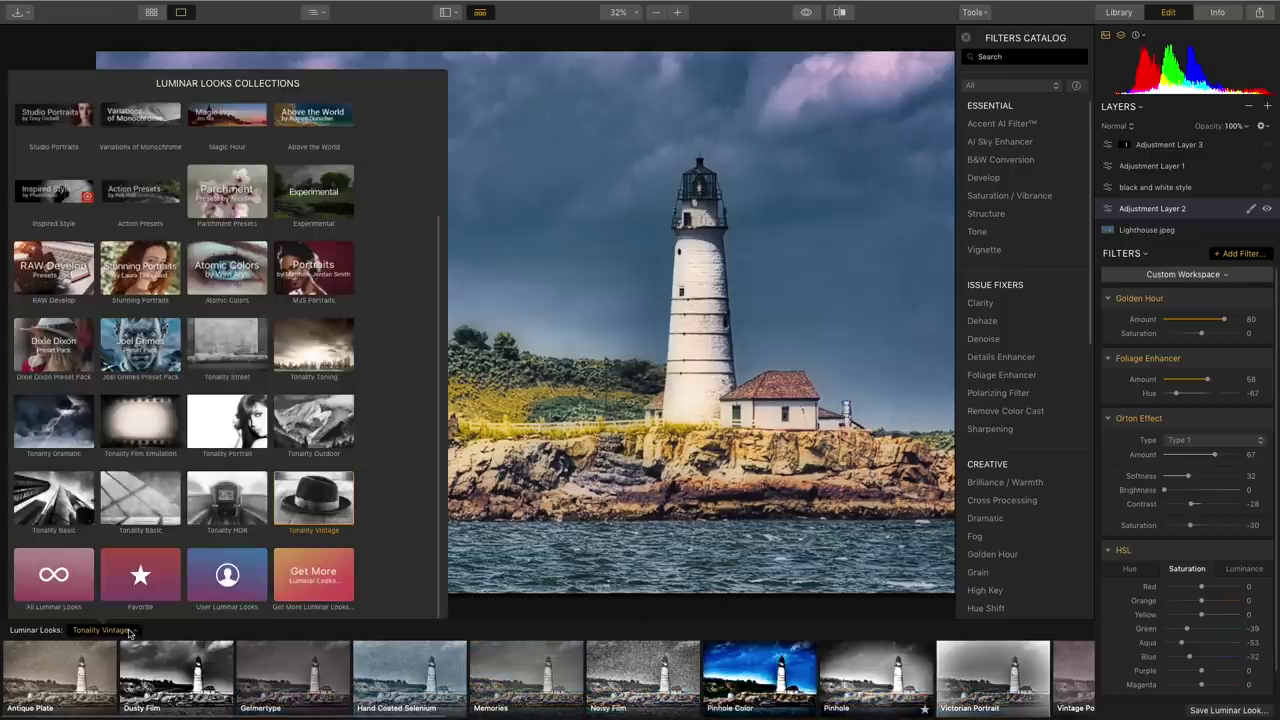
pyautogui.click(228, 577)
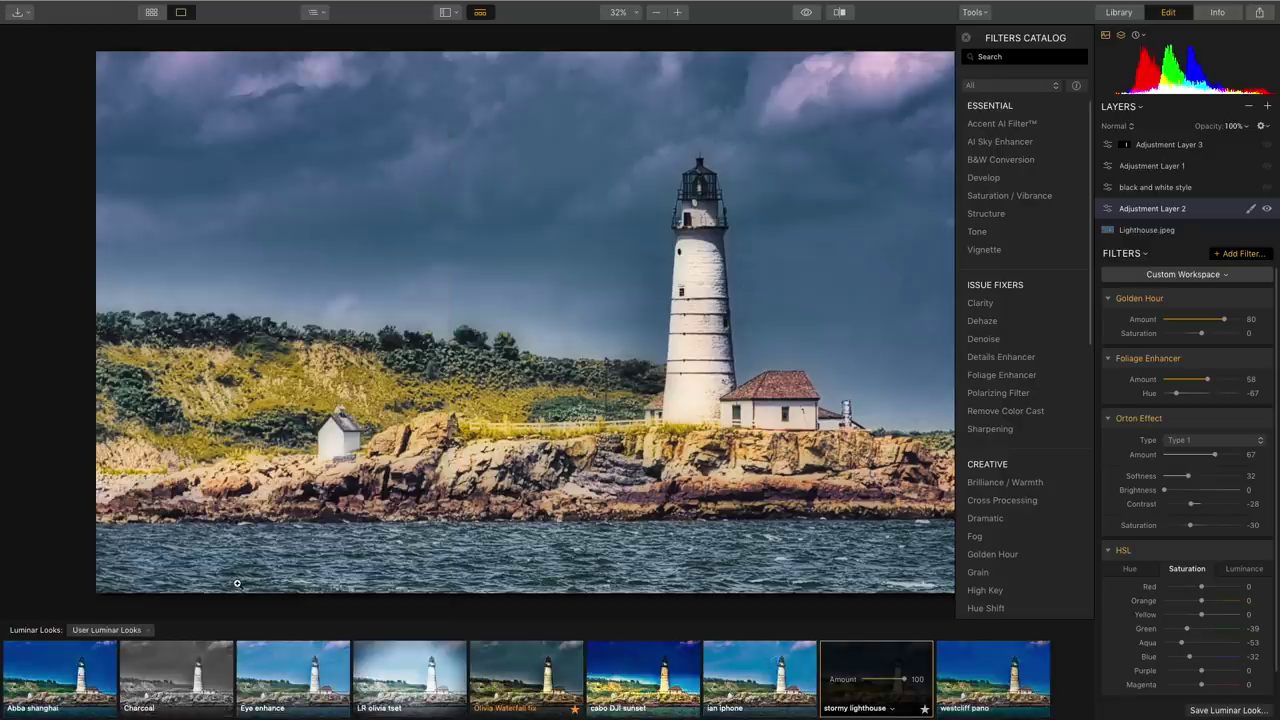
# Mark the stormy lighthouse look and the Memories look from the Tonality Vintage collection as favorites.
pyautogui.click(146, 631)
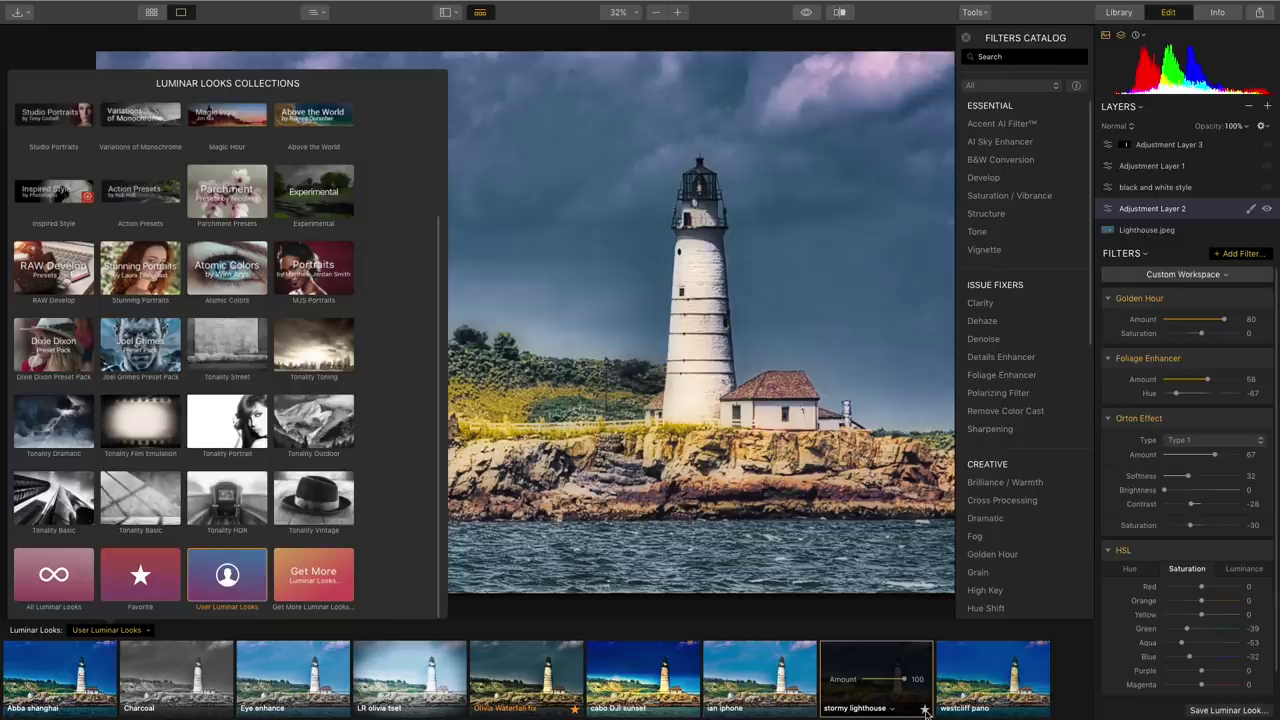
pyautogui.click(925, 711)
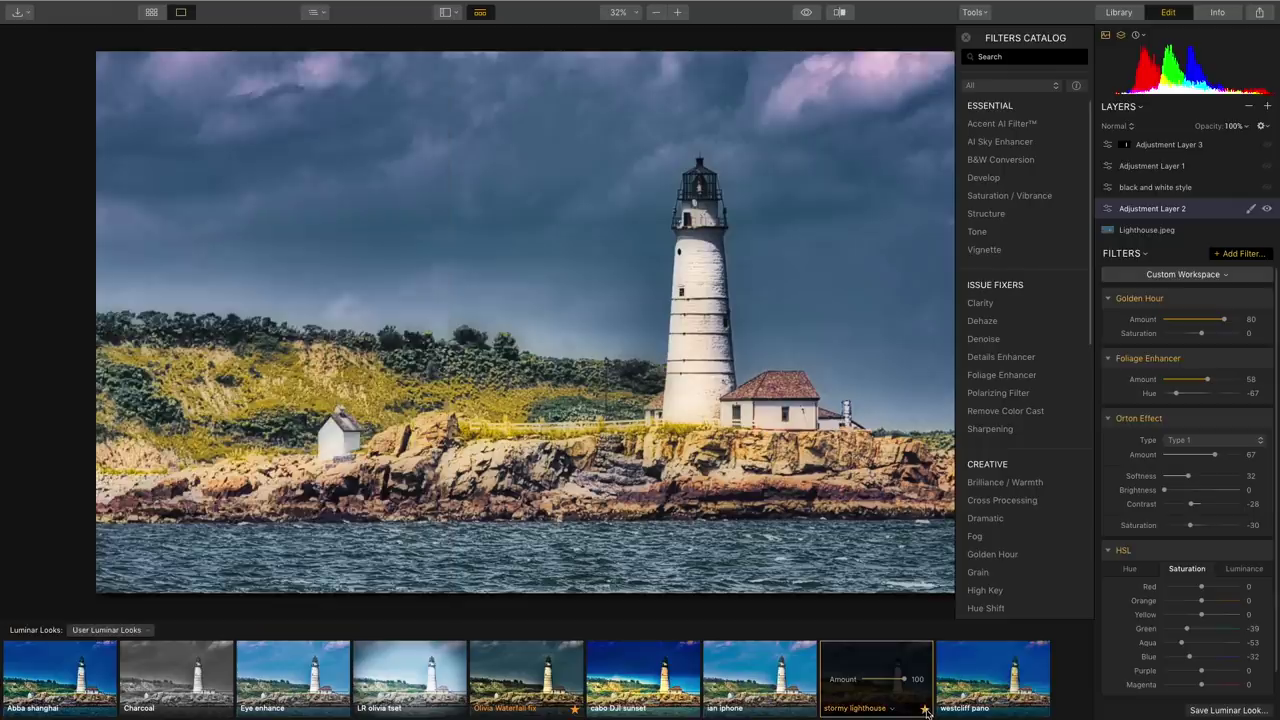
pyautogui.click(126, 632)
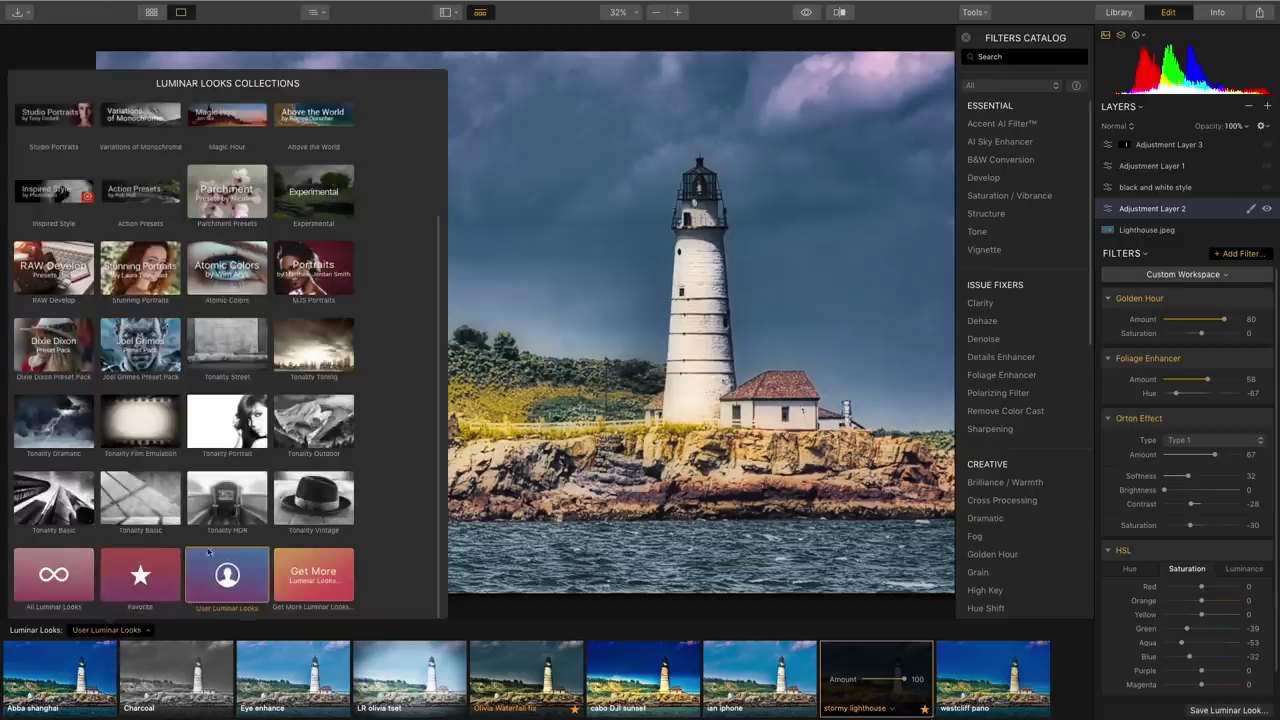
pyautogui.click(311, 491)
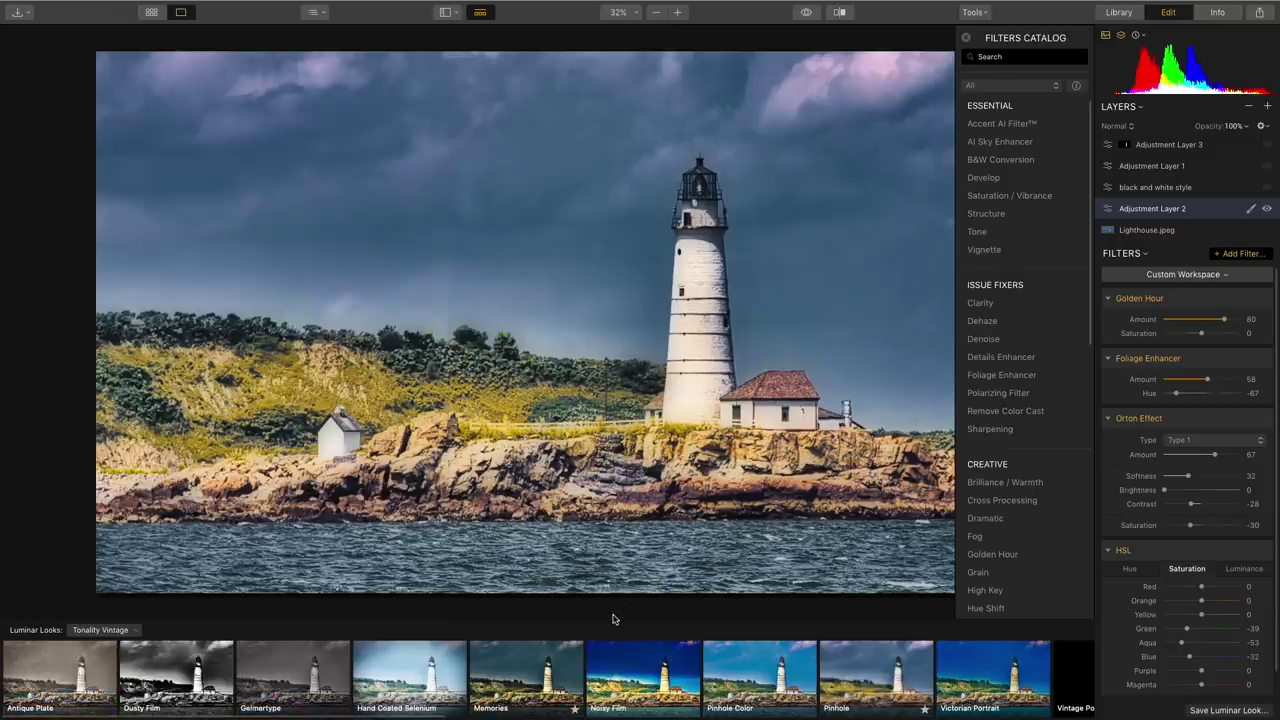
pyautogui.click(575, 711)
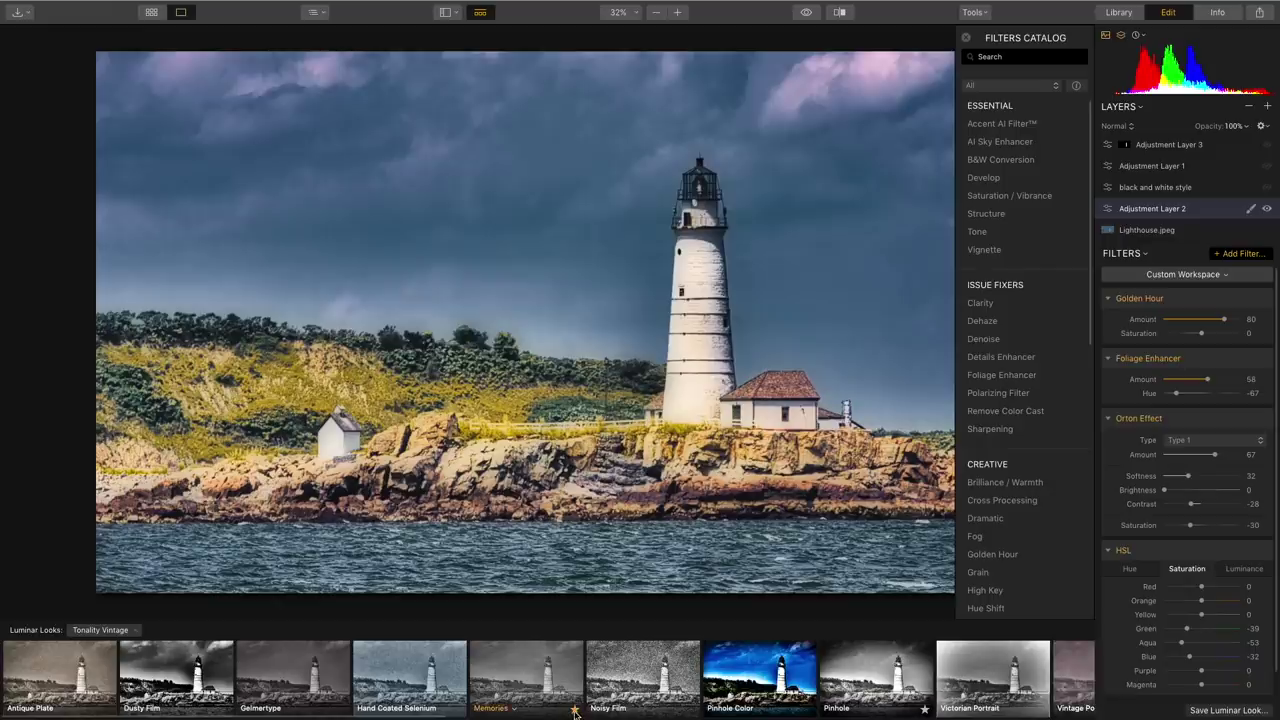
# Display the Favorite collection of Luminar Looks.
pyautogui.click(134, 630)
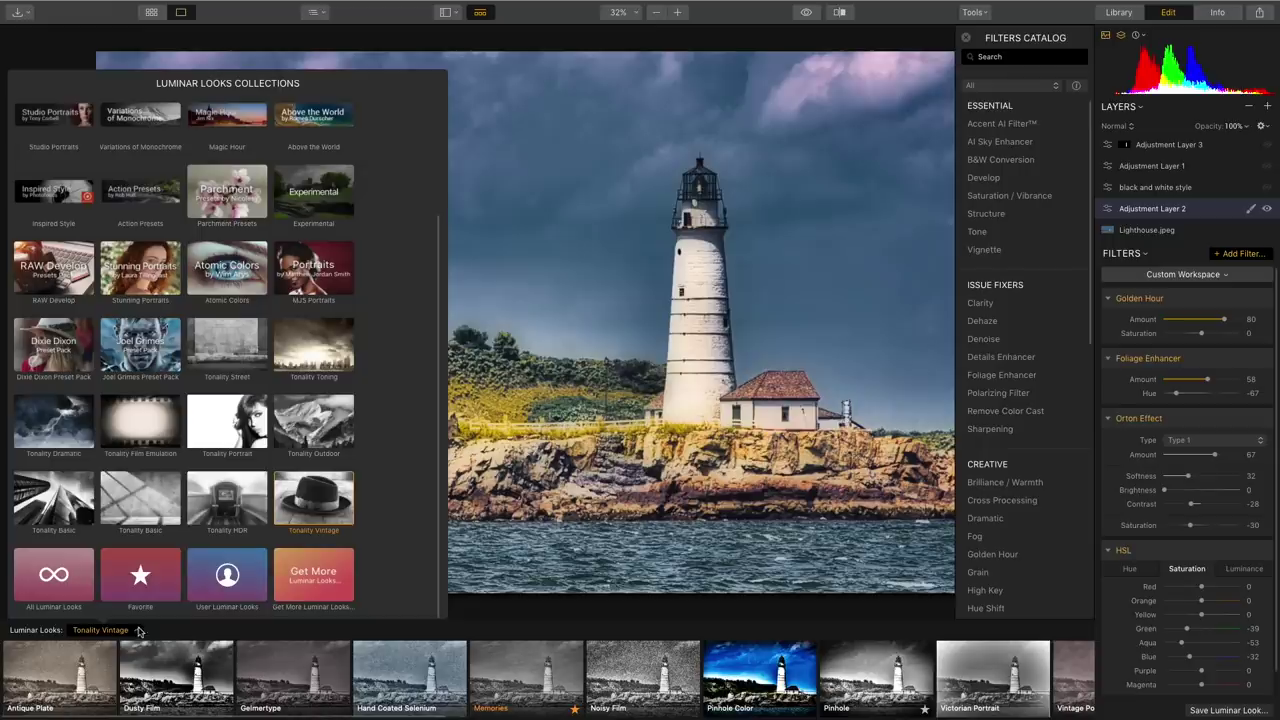
pyautogui.click(141, 576)
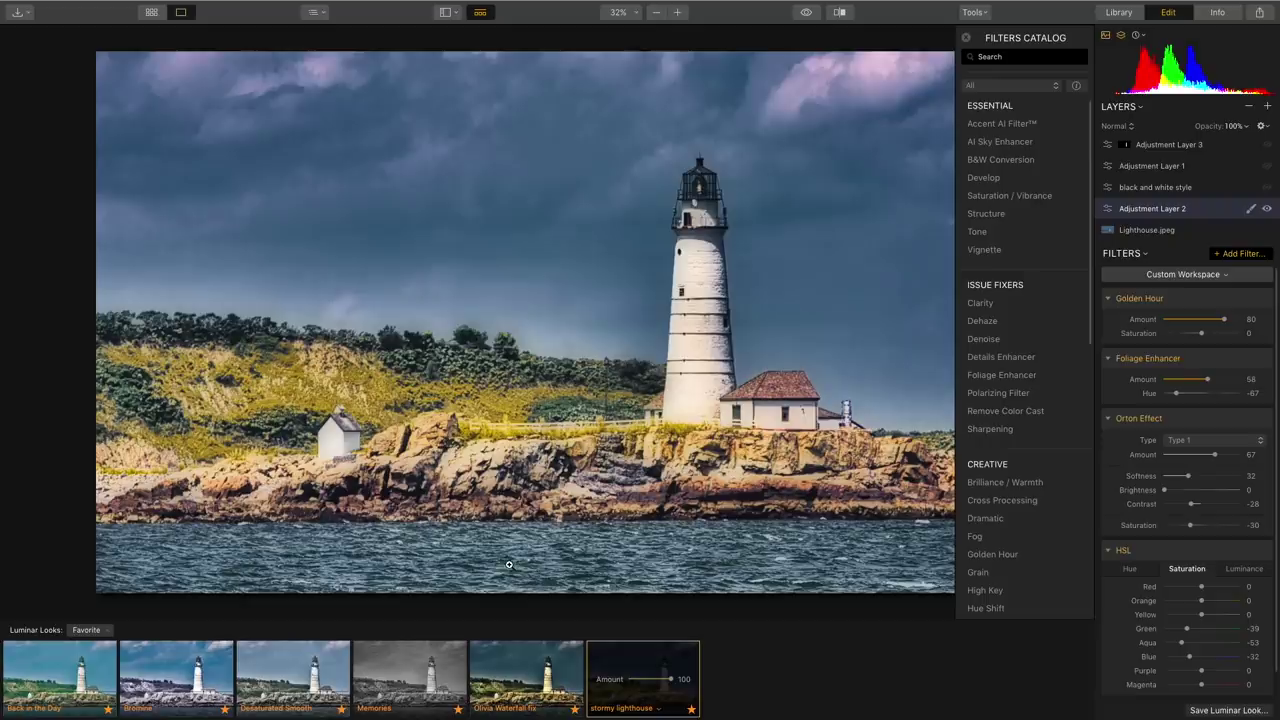
pyautogui.moveTo(104, 2)
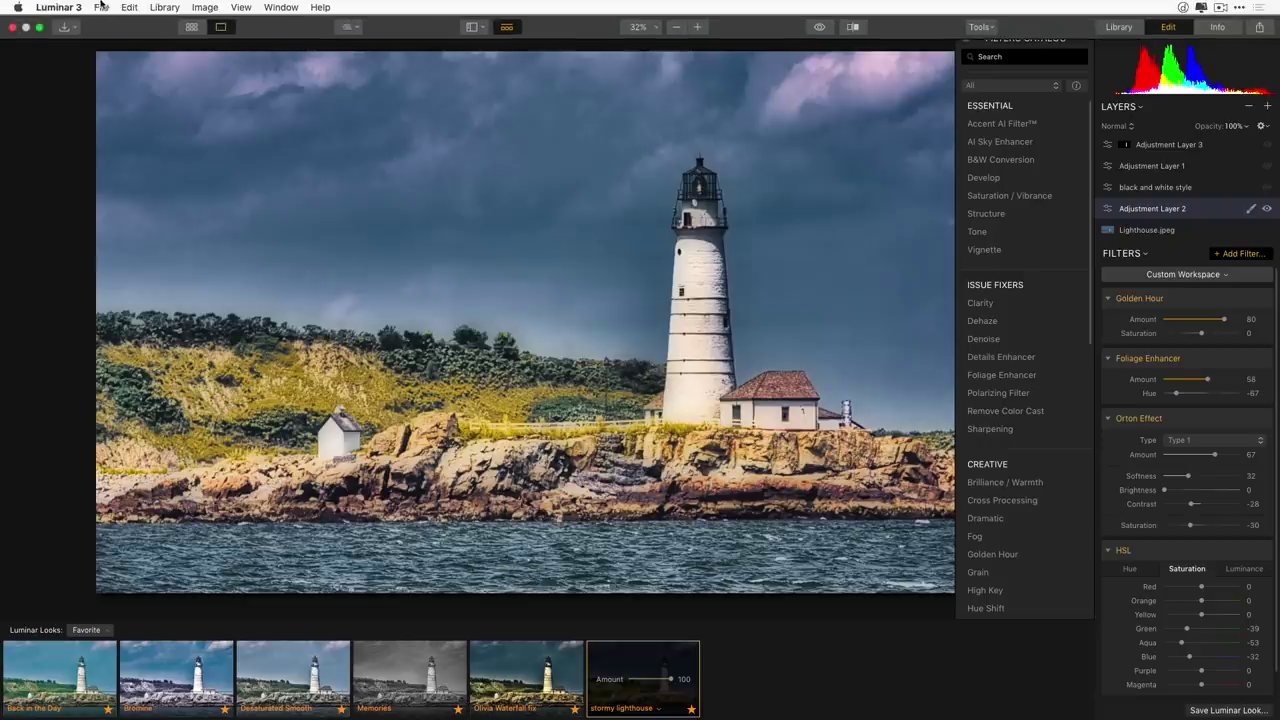
# Show the Luminar Looks folder in Finder and go up from the Custom folder to its parent Looks folder.
pyautogui.click(102, 8)
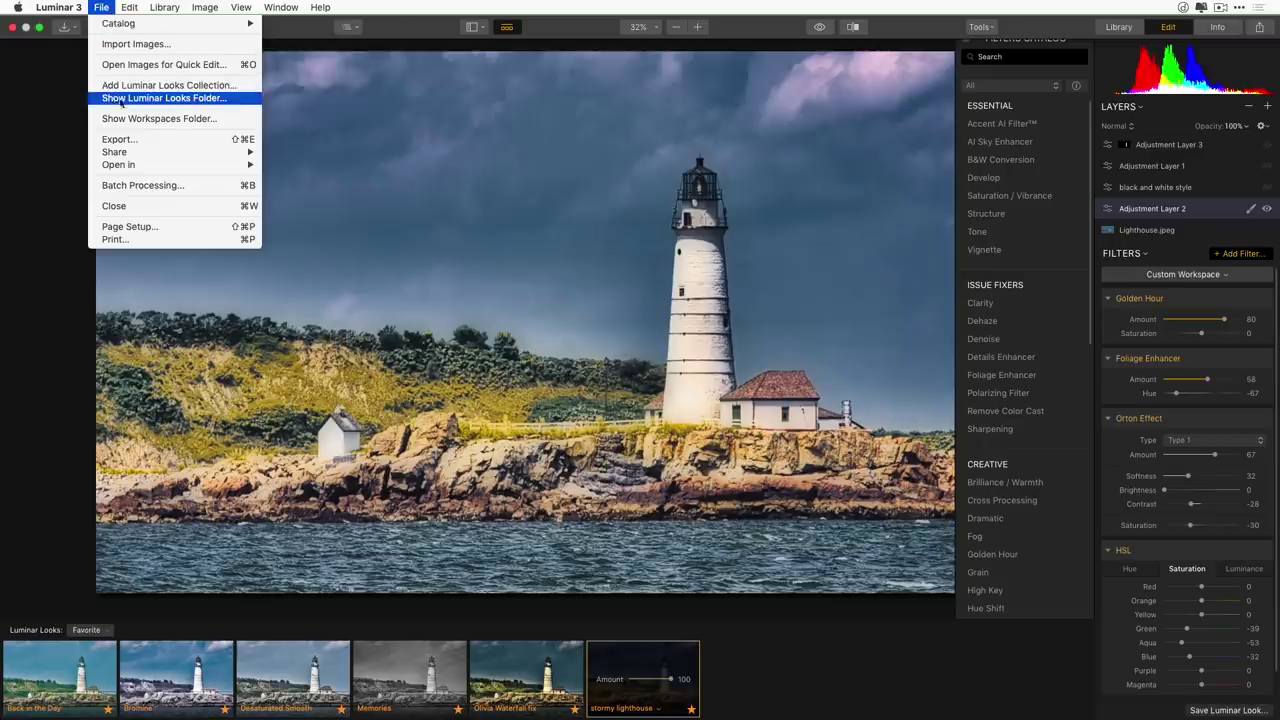
pyautogui.click(220, 101)
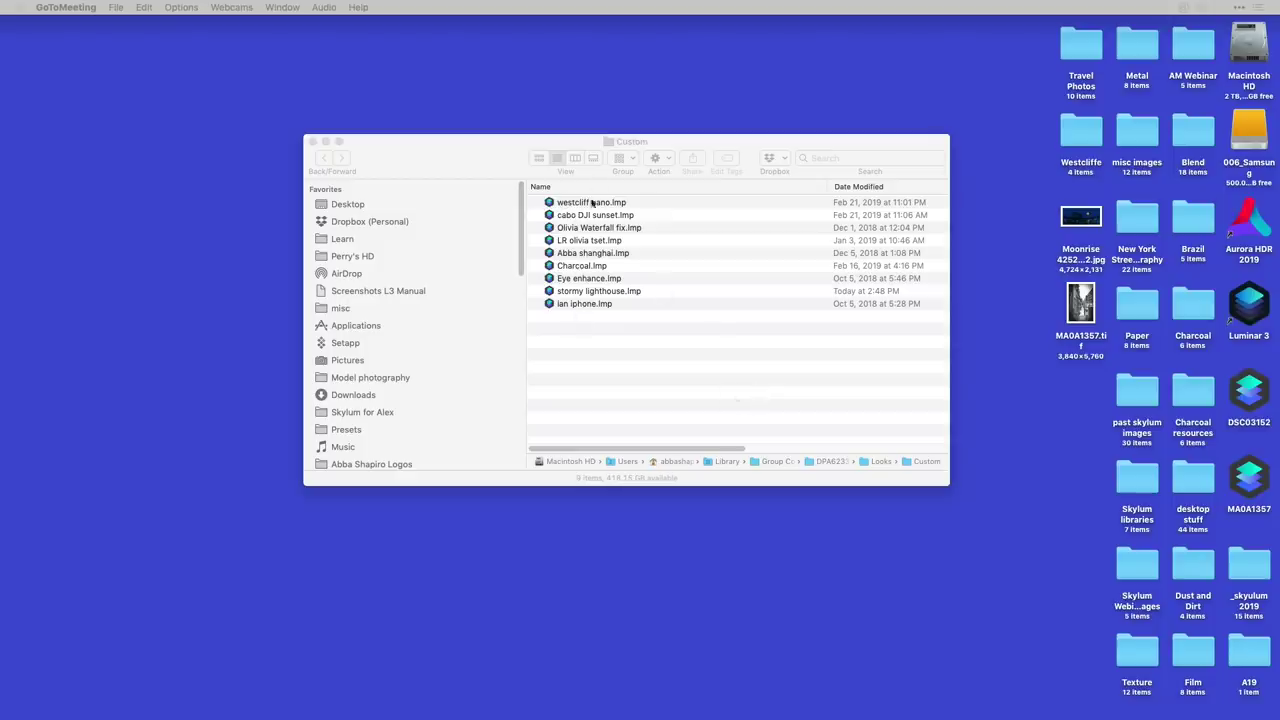
pyautogui.click(632, 141)
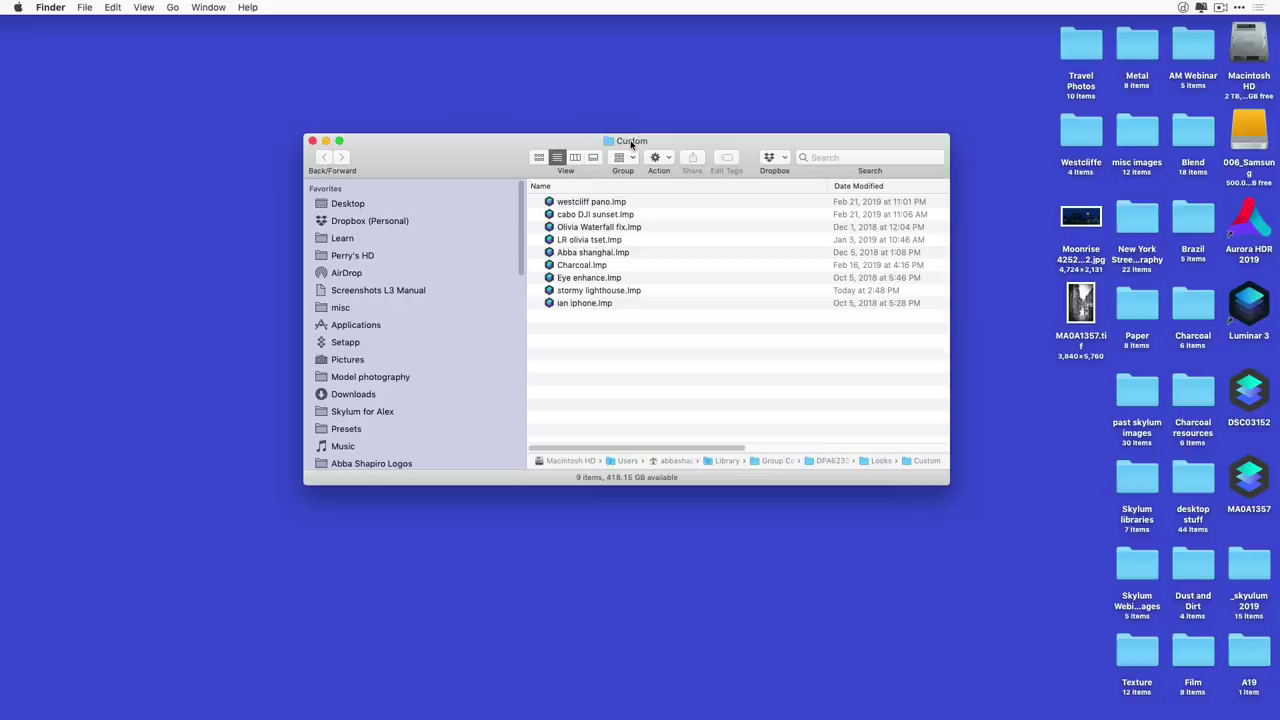
pyautogui.keyDown('super'); pyautogui.click(633, 143); pyautogui.keyUp('super')
pyautogui.click(637, 154)
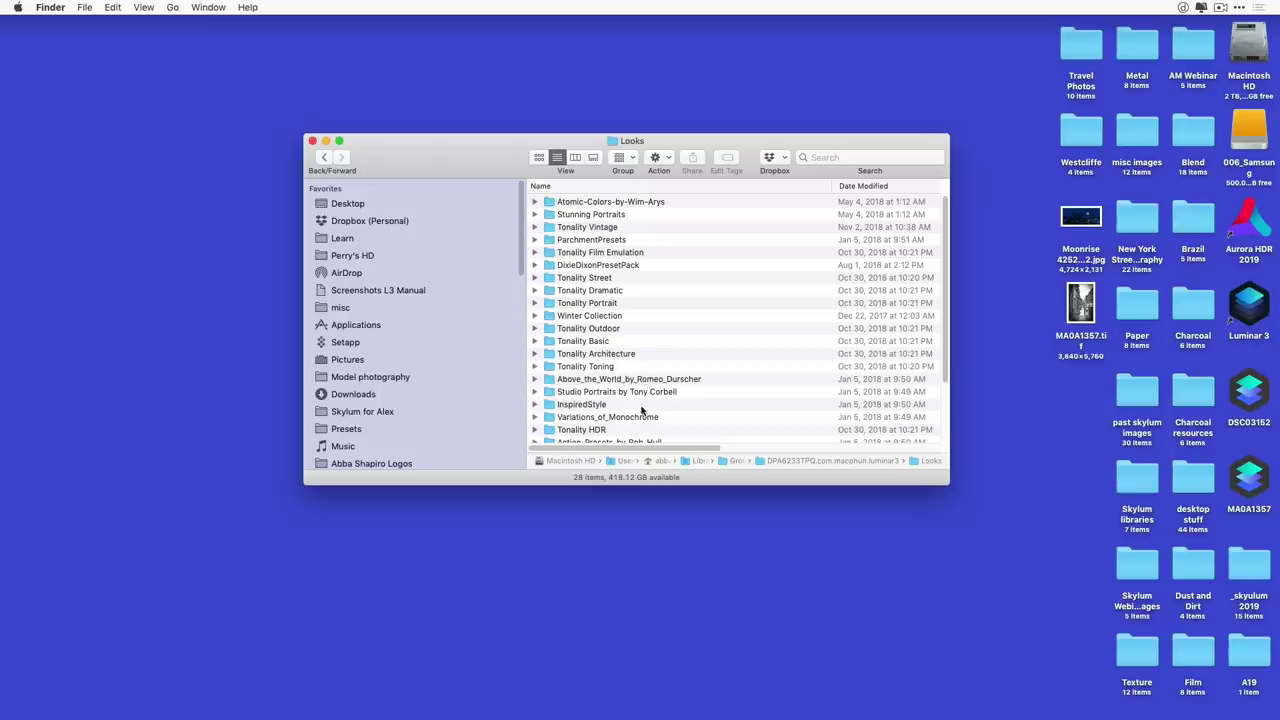
# Switch from Finder back to Luminar 3 and bring up the Lighthouse.jpeg window.
pyautogui.click(212, 8)
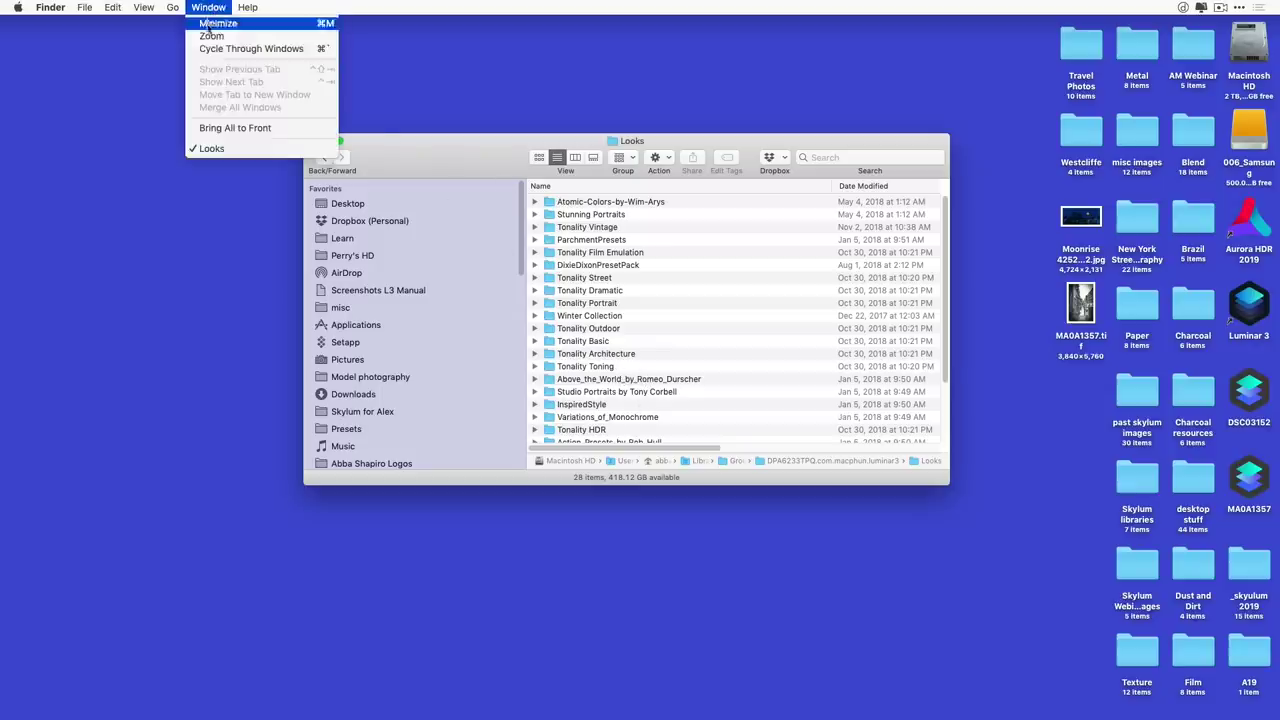
pyautogui.click(226, 129)
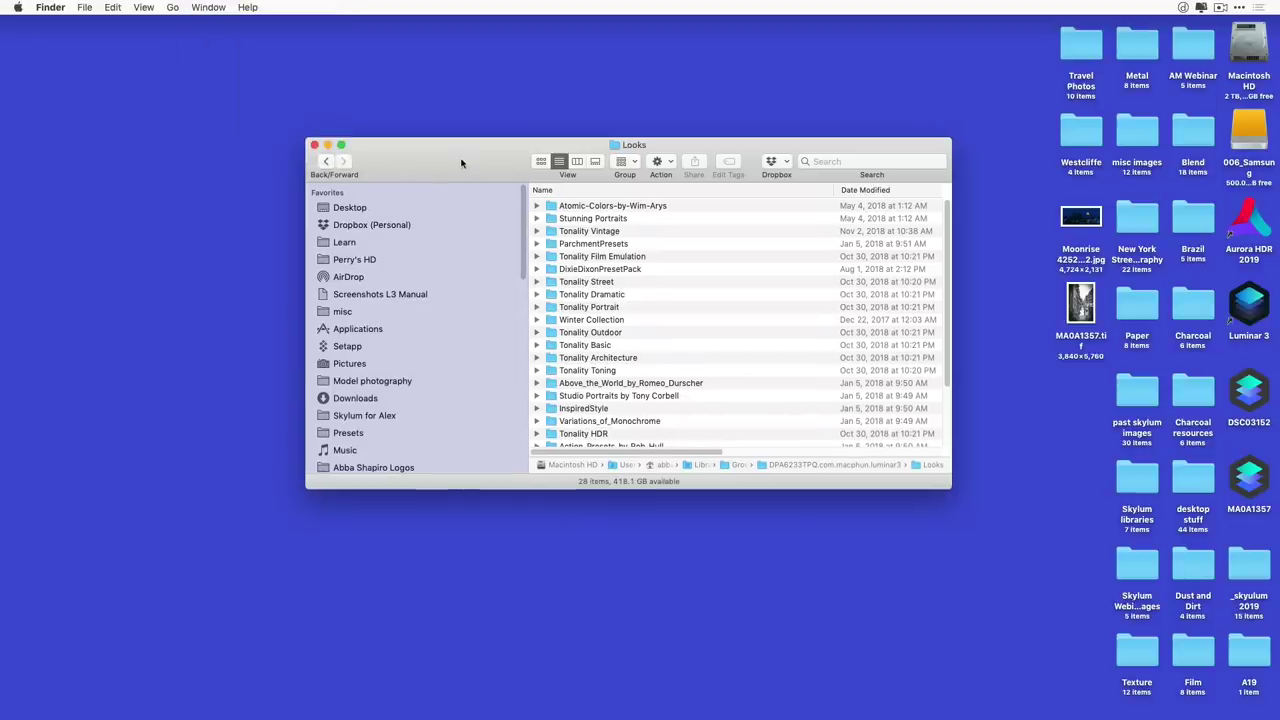
pyautogui.press('super+Tab')
pyautogui.press('super+Tab')
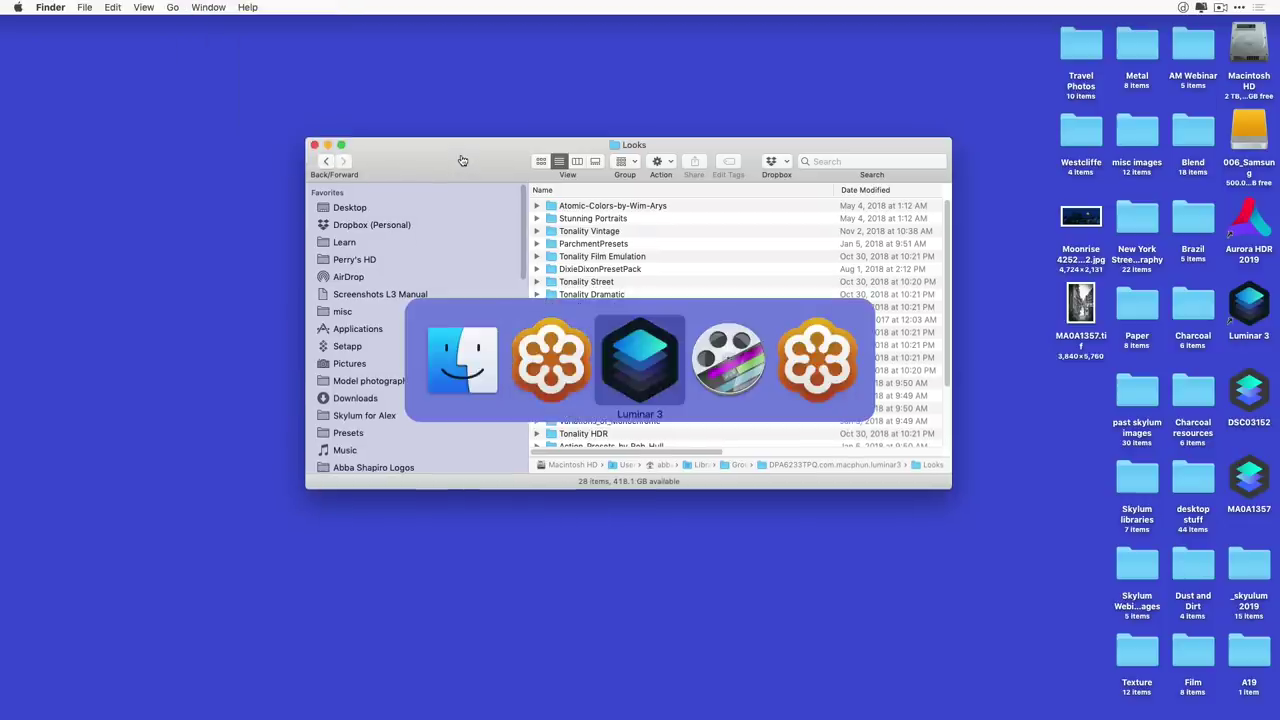
pyautogui.click(281, 8)
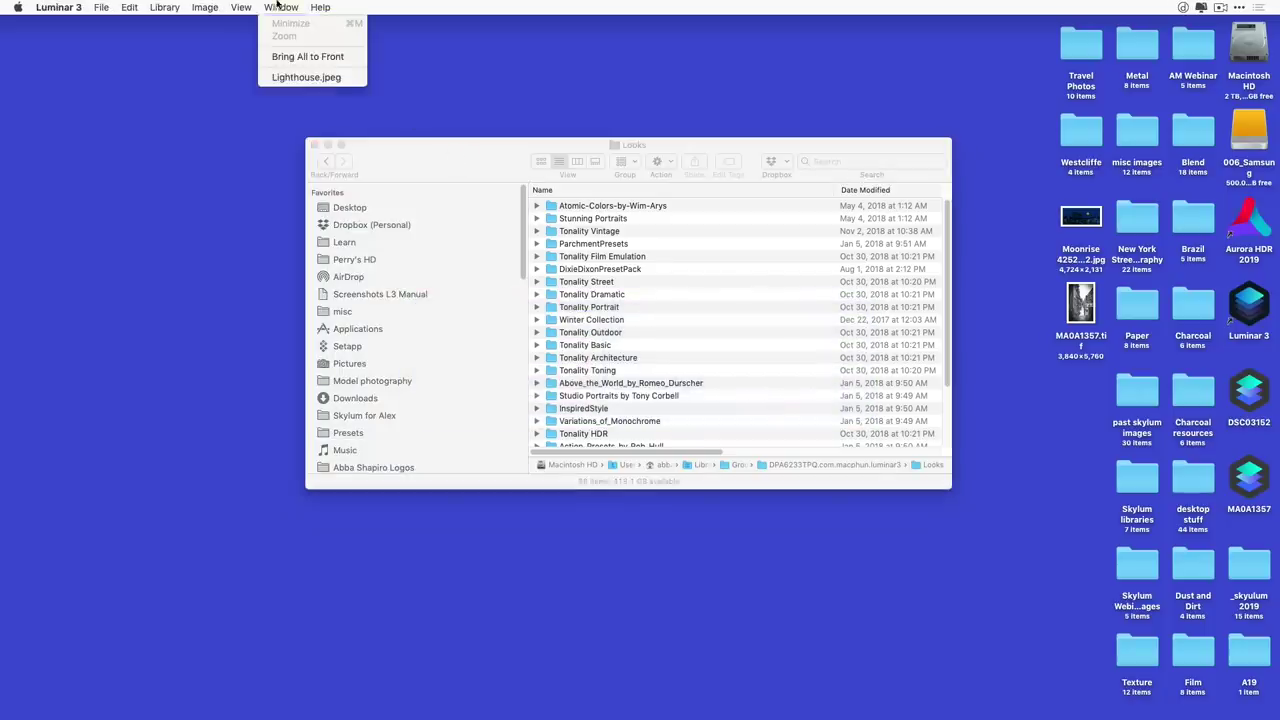
pyautogui.click(300, 78)
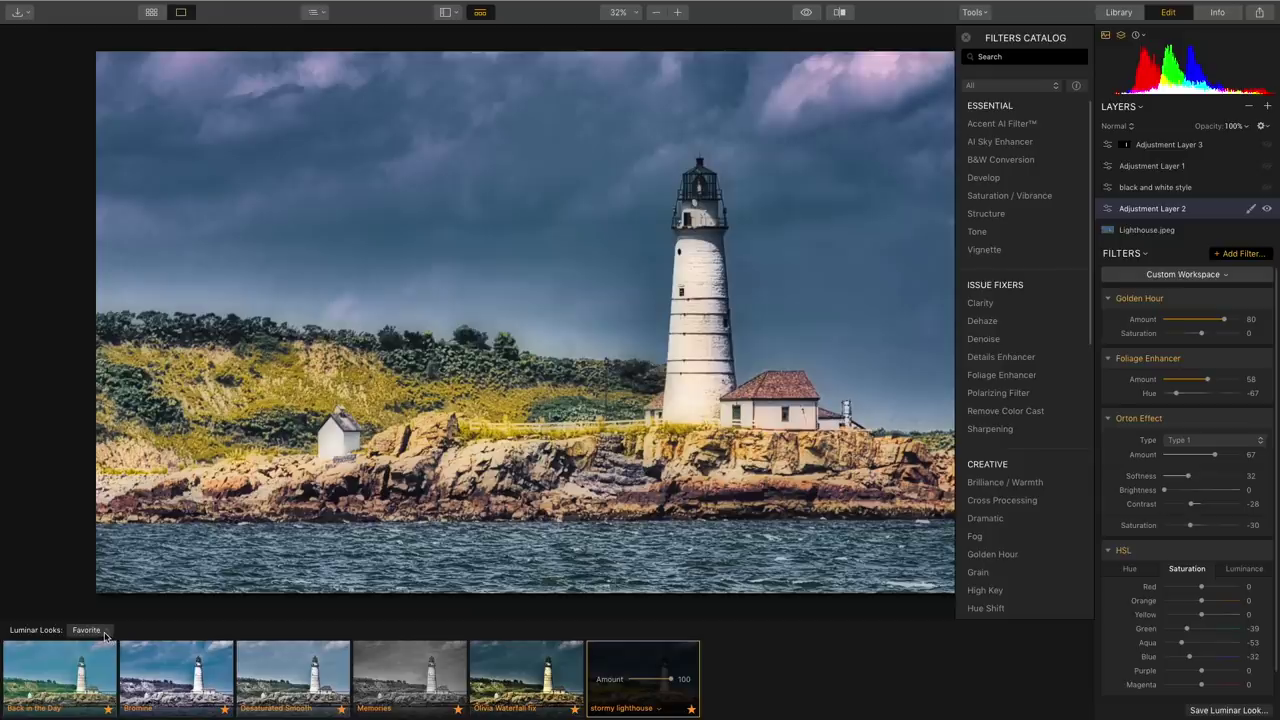
# Display the Dramatic collection of Luminar Looks.
pyautogui.click(104, 634)
pyautogui.scroll(4, 180, 172)
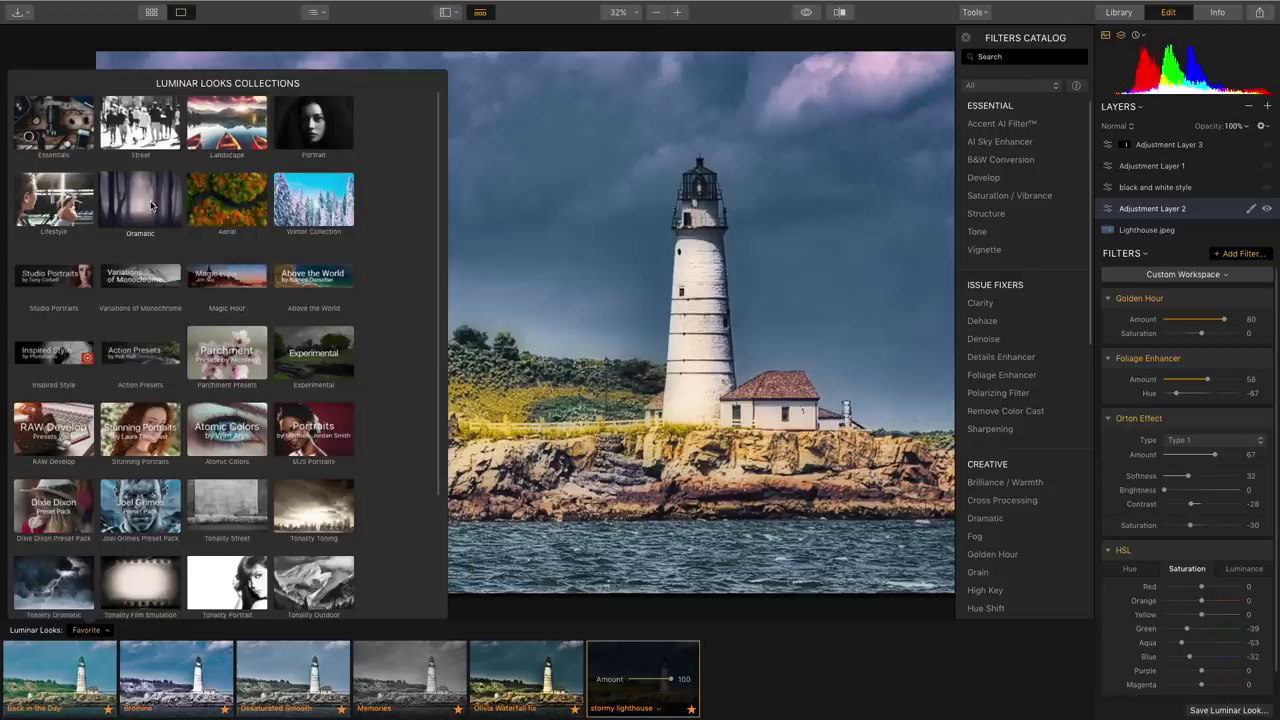
pyautogui.click(151, 203)
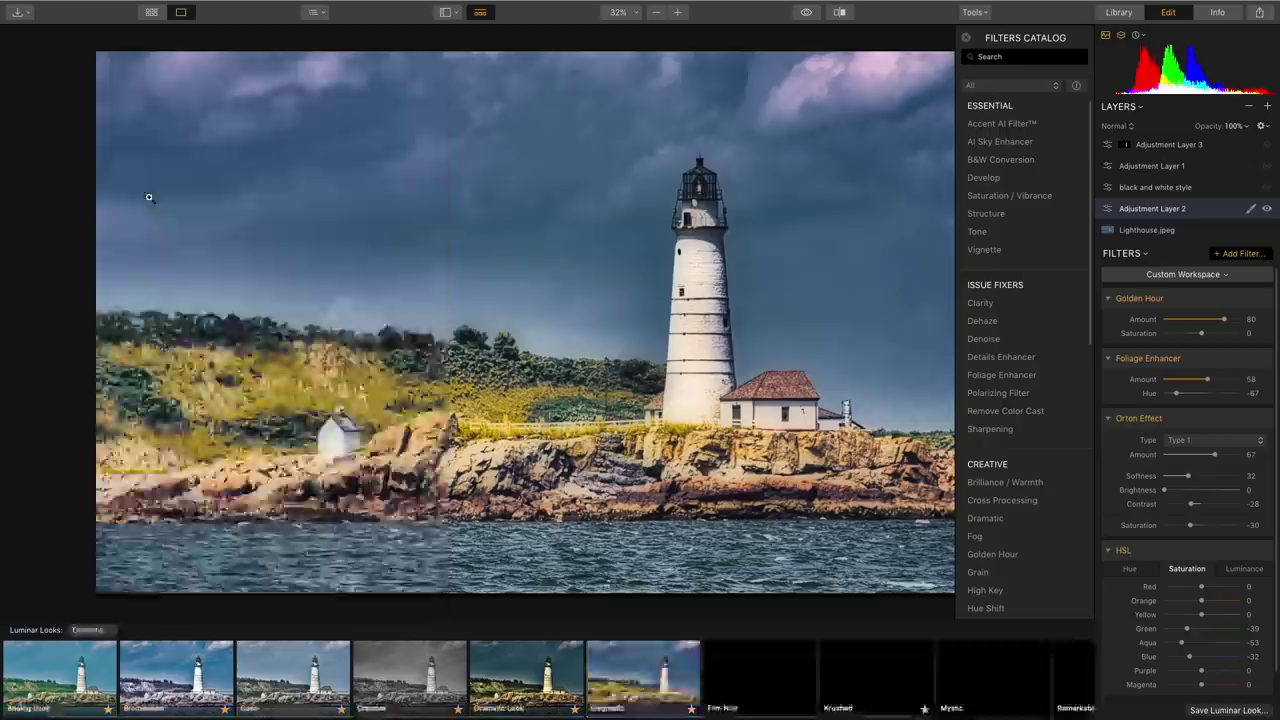
# Add a new adjustment layer directly above the Lighthouse.jpeg base layer.
pyautogui.click(1192, 234)
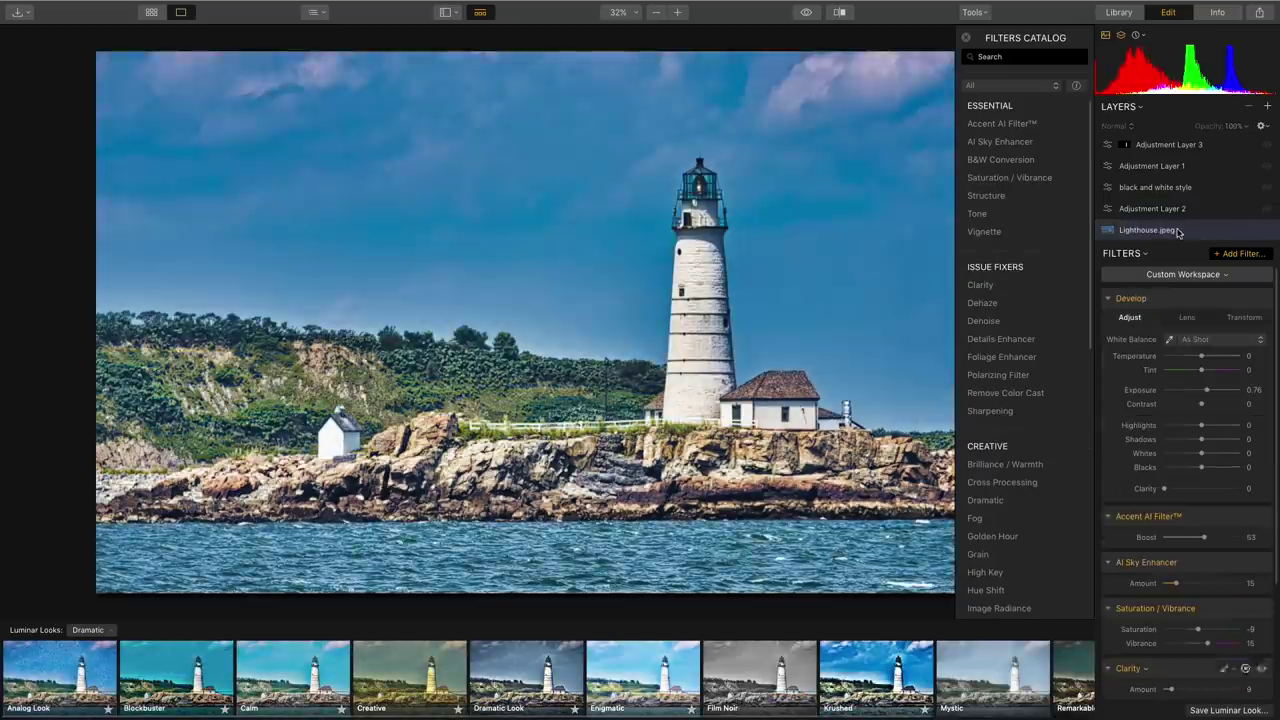
pyautogui.click(1269, 110)
pyautogui.click(1247, 121)
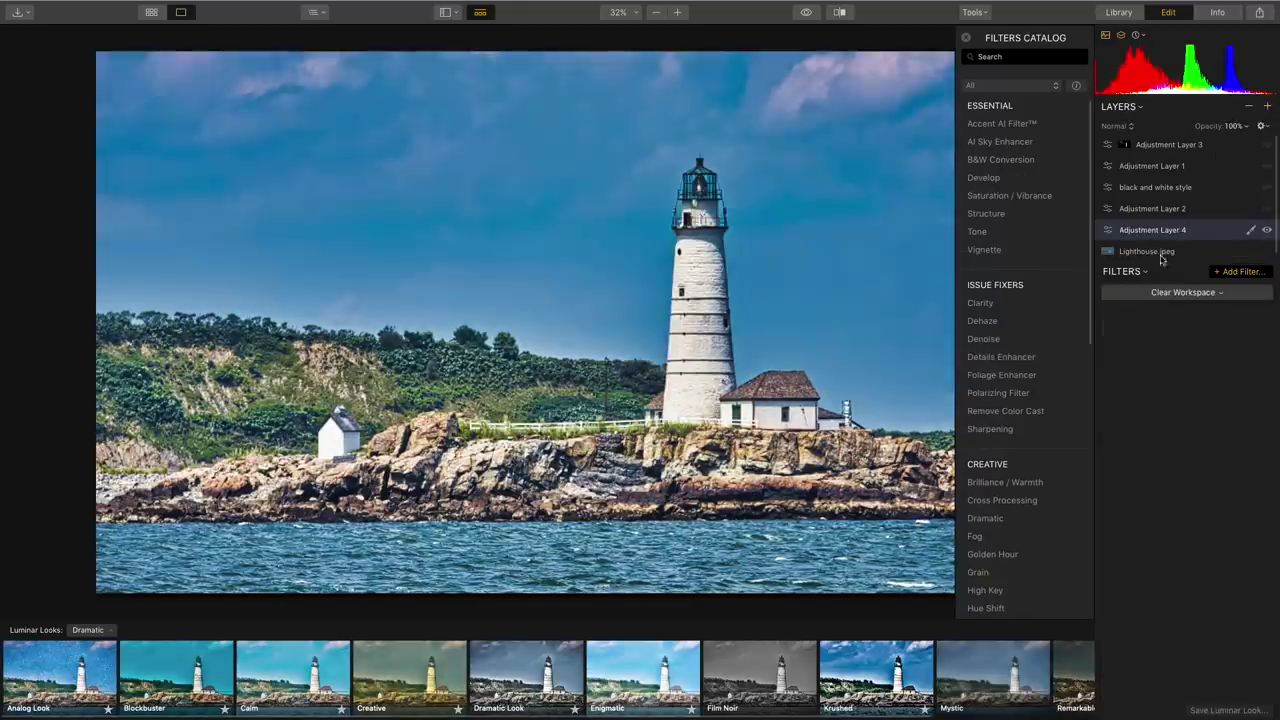
# Apply the Creative look to the new adjustment layer and set its Photo Filter to Amount 10 and Hue 102.
pyautogui.click(420, 682)
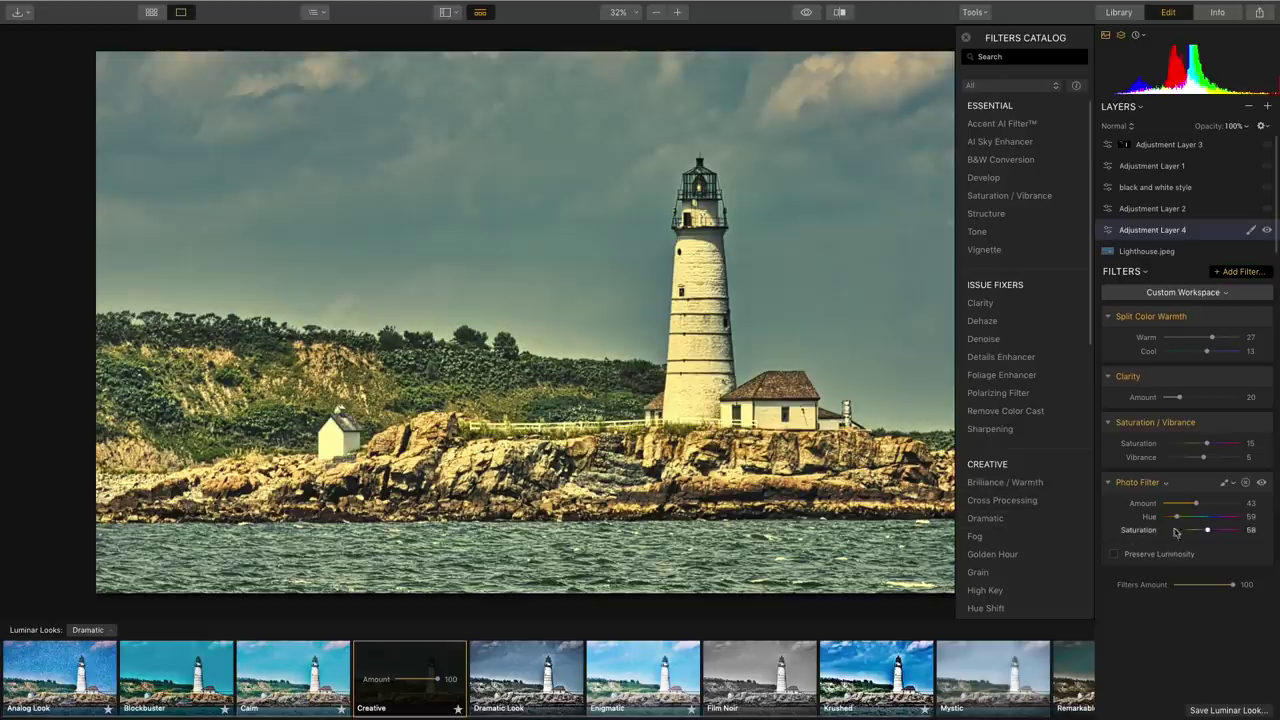
pyautogui.moveTo(1195, 504)
pyautogui.mouseDown()
pyautogui.moveTo(1175, 510)
pyautogui.moveTo(1211, 506)
pyautogui.moveTo(1170, 505)
pyautogui.moveTo(1184, 519)
pyautogui.mouseUp()
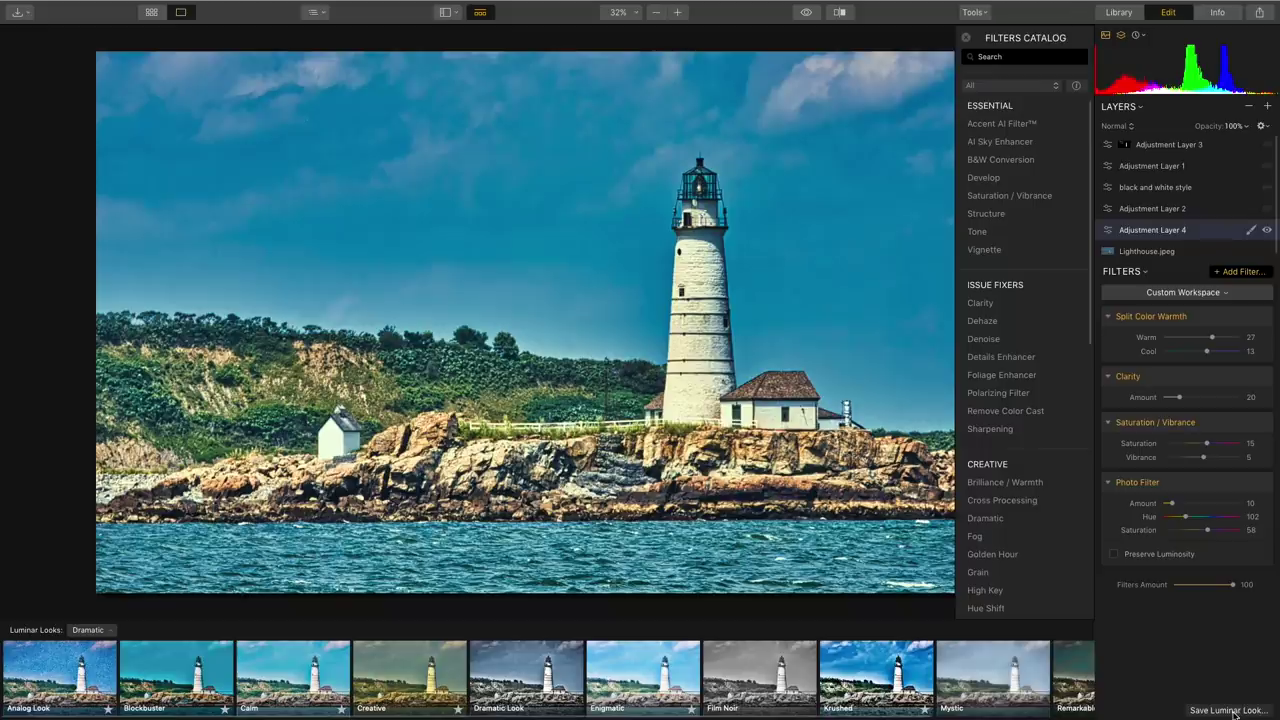
# Save the modified filters as a Luminar Look named "creative" followed by the author's first name in parentheses.
pyautogui.click(1230, 710)
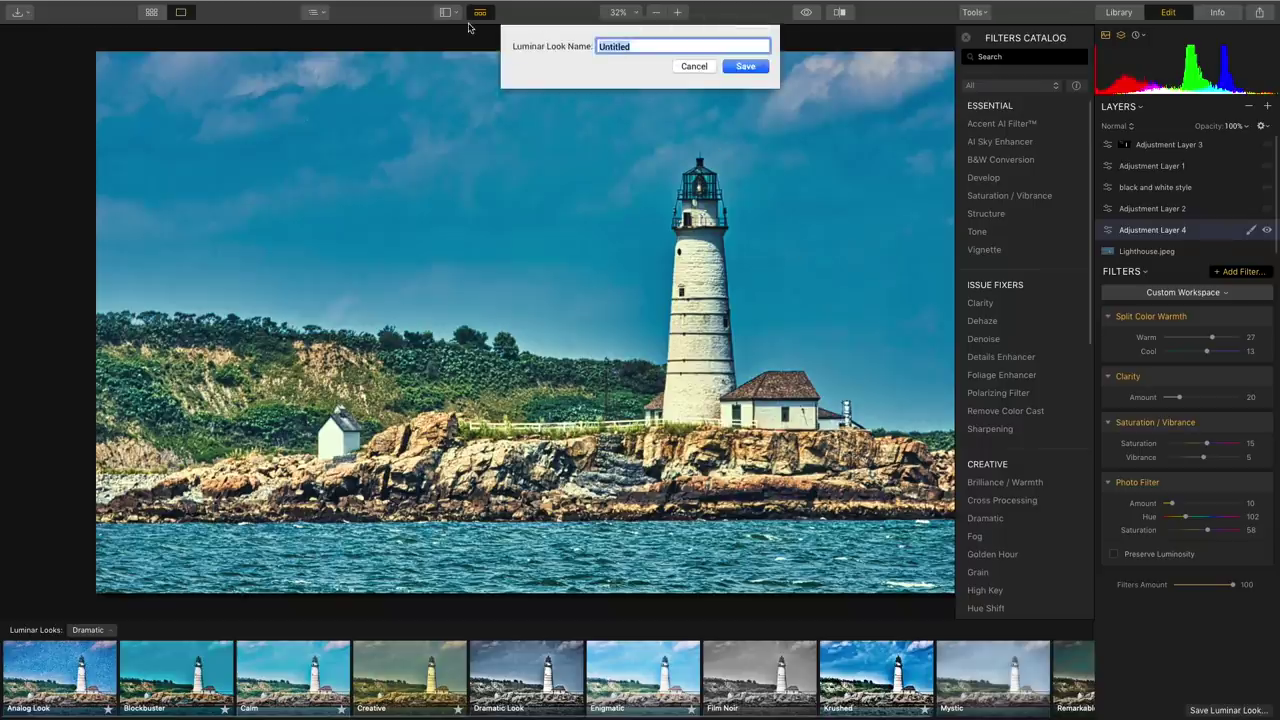
pyautogui.write('creative (Abba')
pyautogui.click(765, 68)
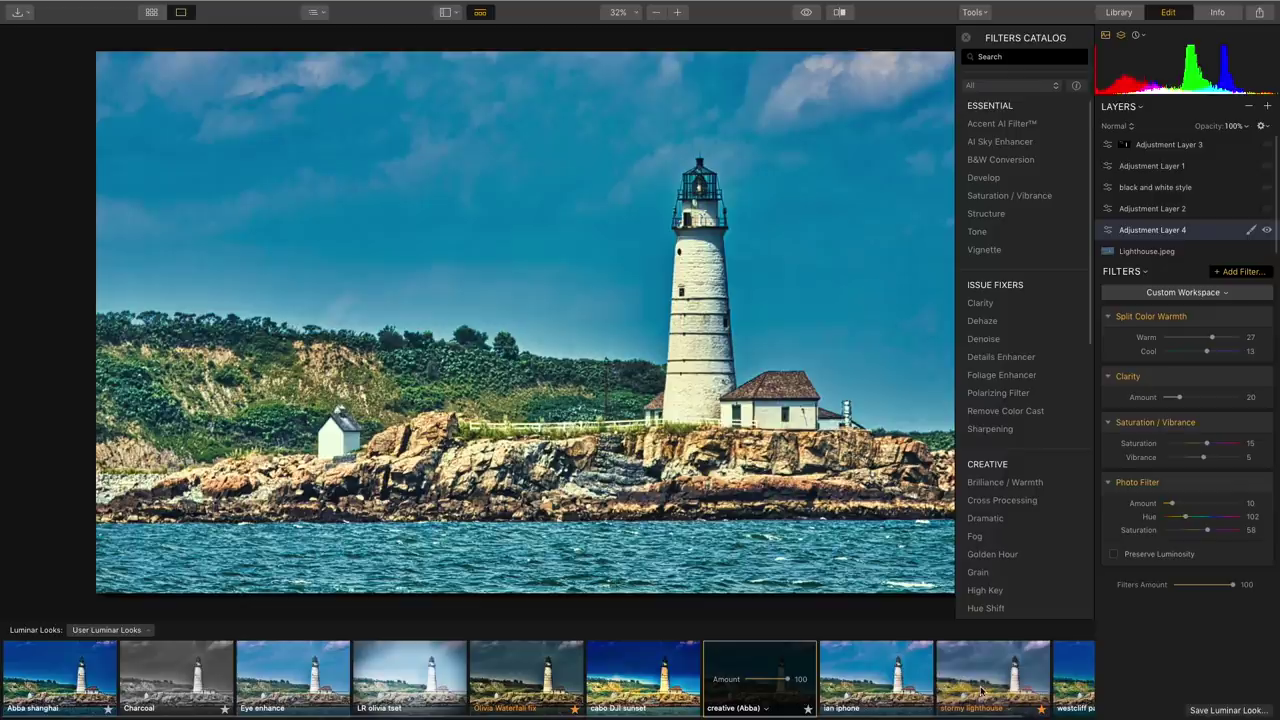
# Set the Photo Filter to Amount 20 and Hue 5, and overwrite the newly saved creative look with the current settings.
pyautogui.moveTo(782, 684)
pyautogui.mouseDown()
pyautogui.moveTo(772, 680)
pyautogui.moveTo(792, 680)
pyautogui.mouseUp()
pyautogui.moveTo(1173, 505)
pyautogui.mouseDown()
pyautogui.moveTo(1182, 517)
pyautogui.moveTo(1163, 520)
pyautogui.mouseUp()
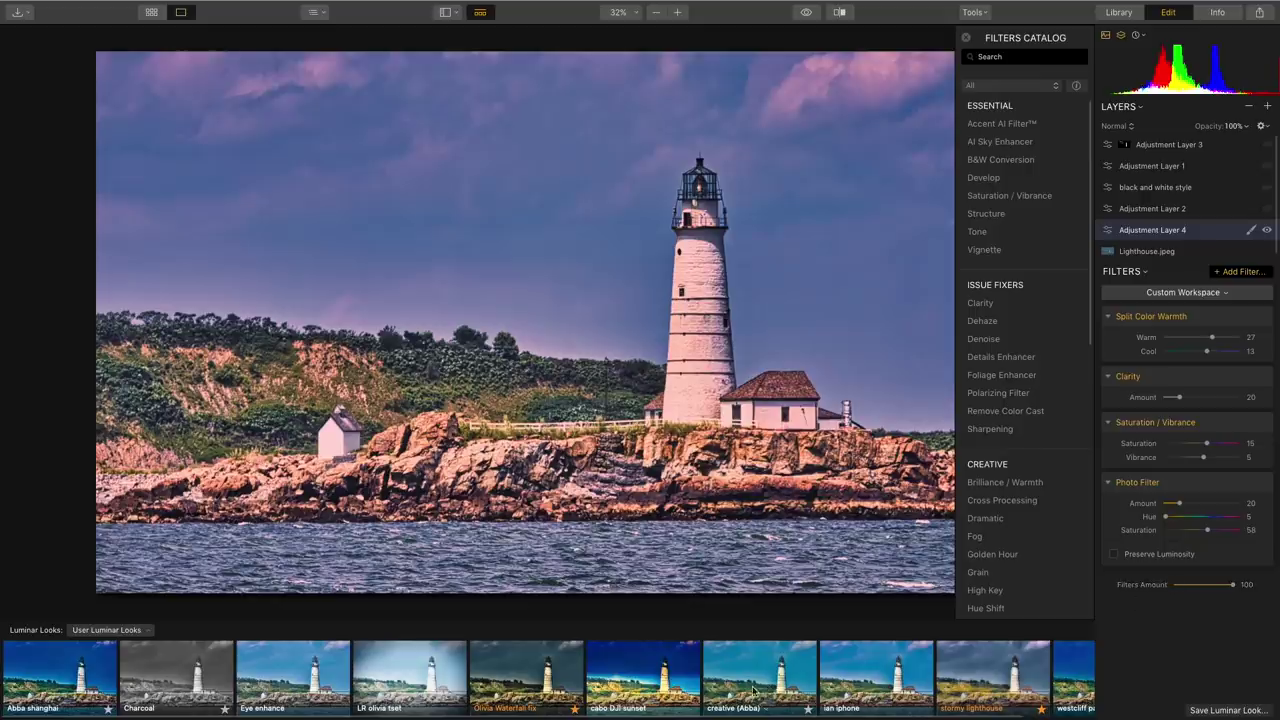
pyautogui.rightClick(753, 672)
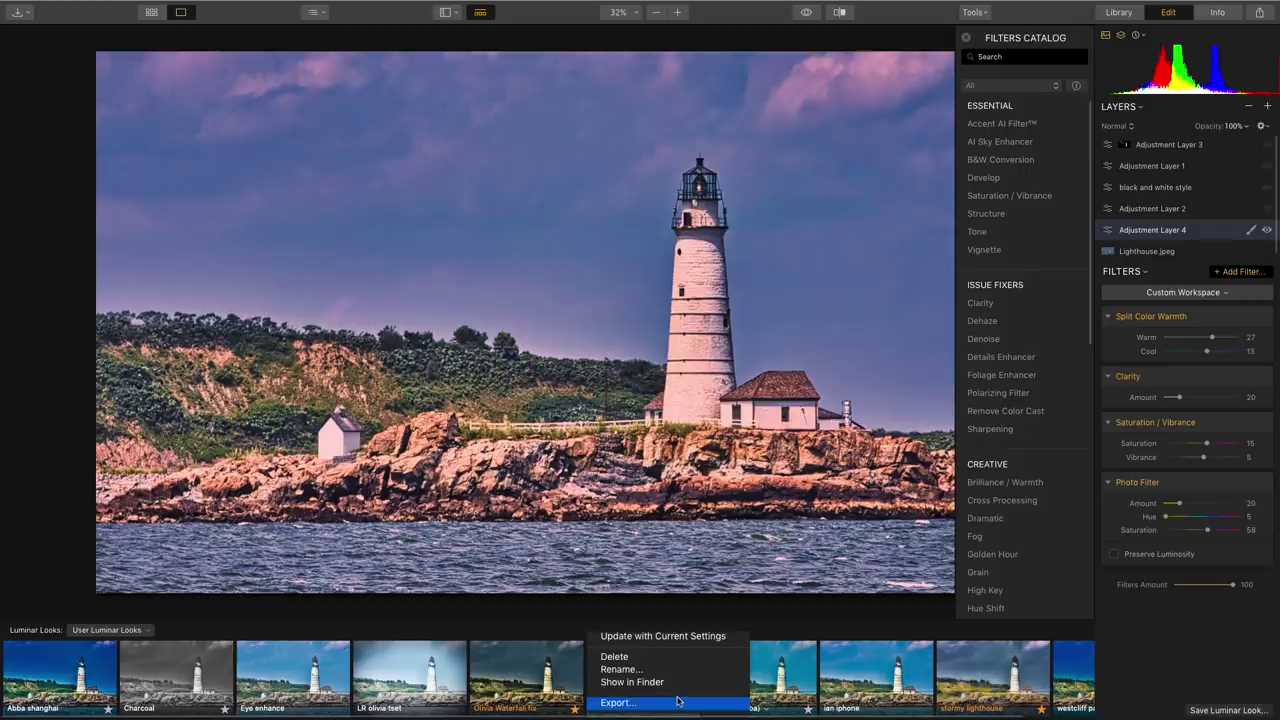
pyautogui.click(716, 637)
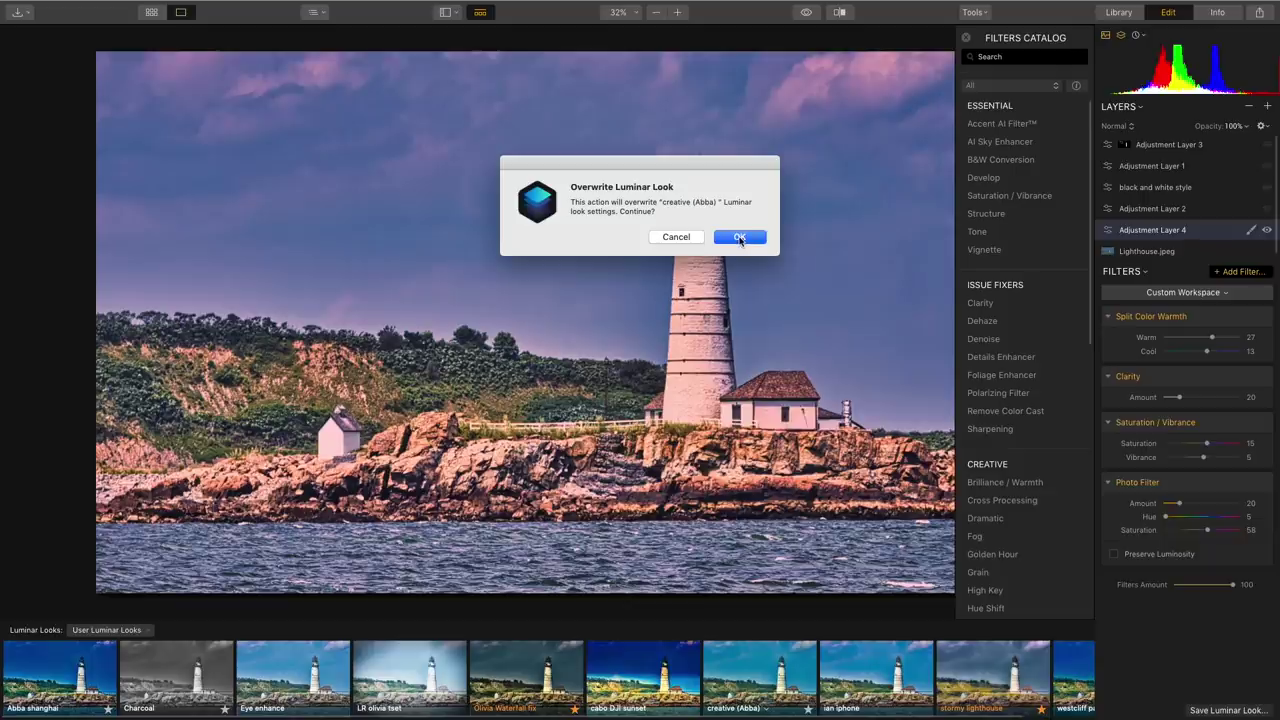
pyautogui.click(739, 238)
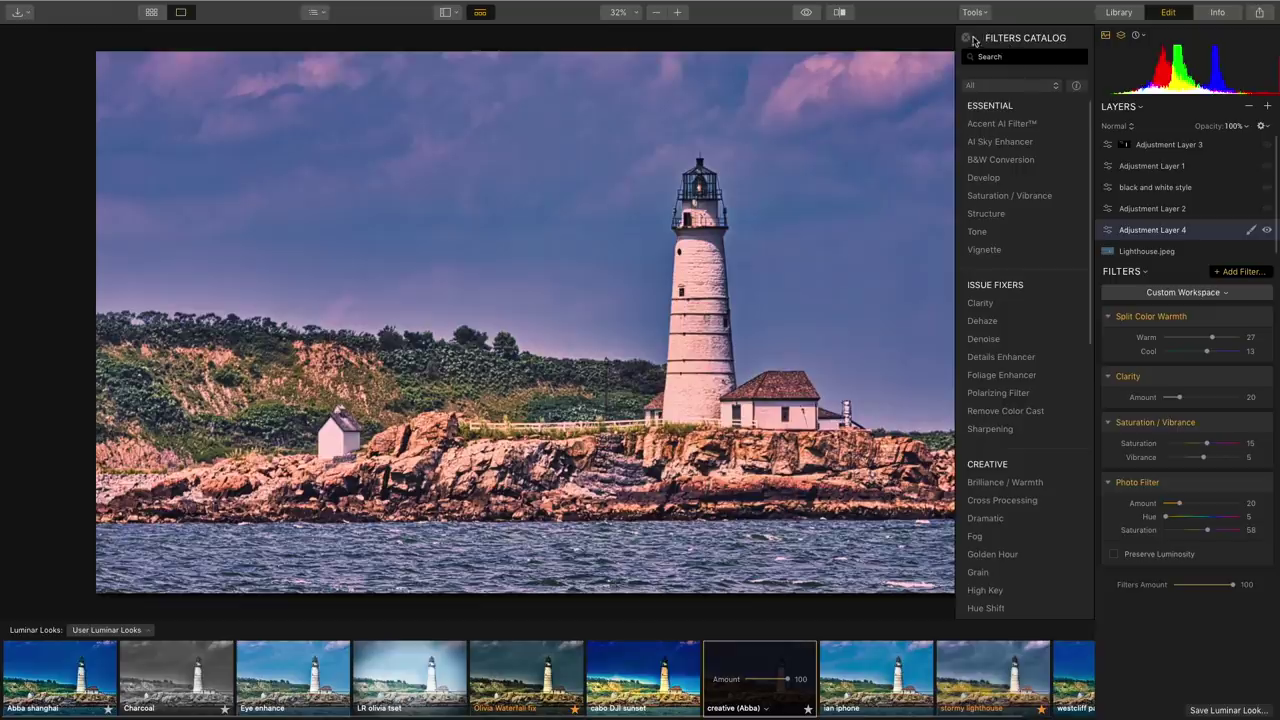
# Close the filters catalog and crop the lighthouse photo with a free aspect ratio to about 3687 × 2123.
pyautogui.click(966, 37)
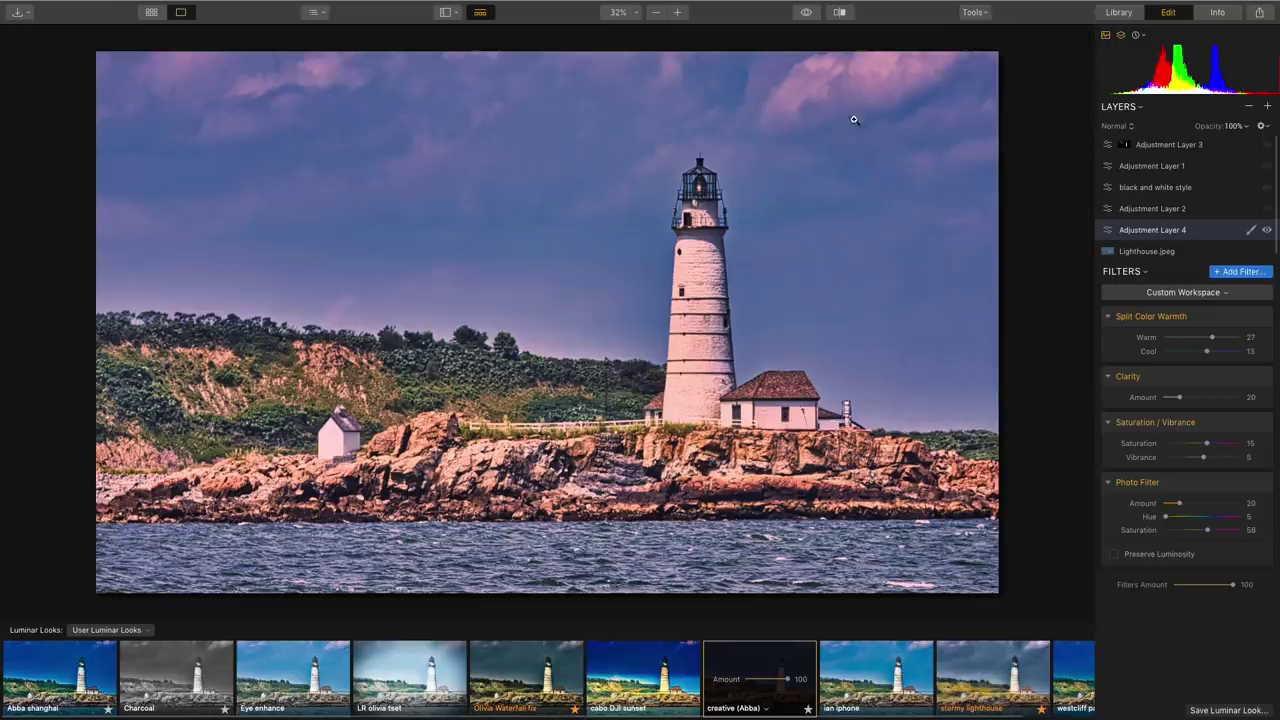
pyautogui.click(982, 14)
pyautogui.click(985, 29)
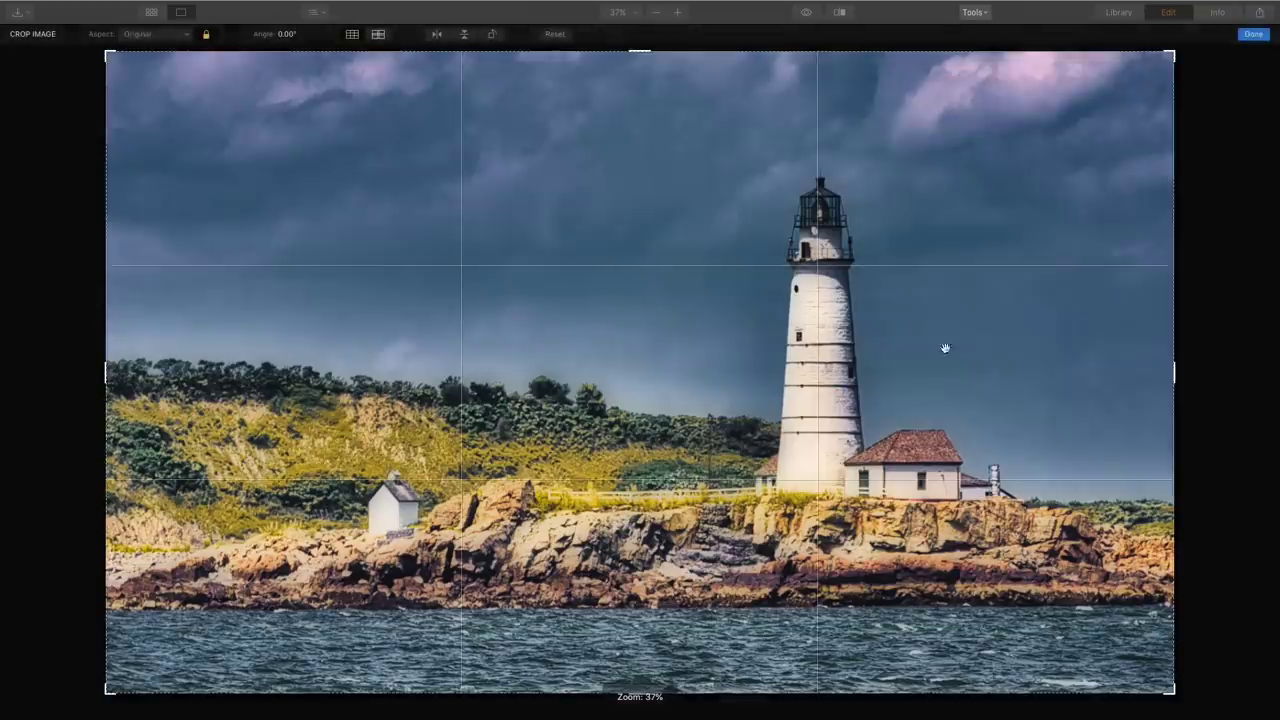
pyautogui.moveTo(697, 693); pyautogui.dragTo(682, 614)
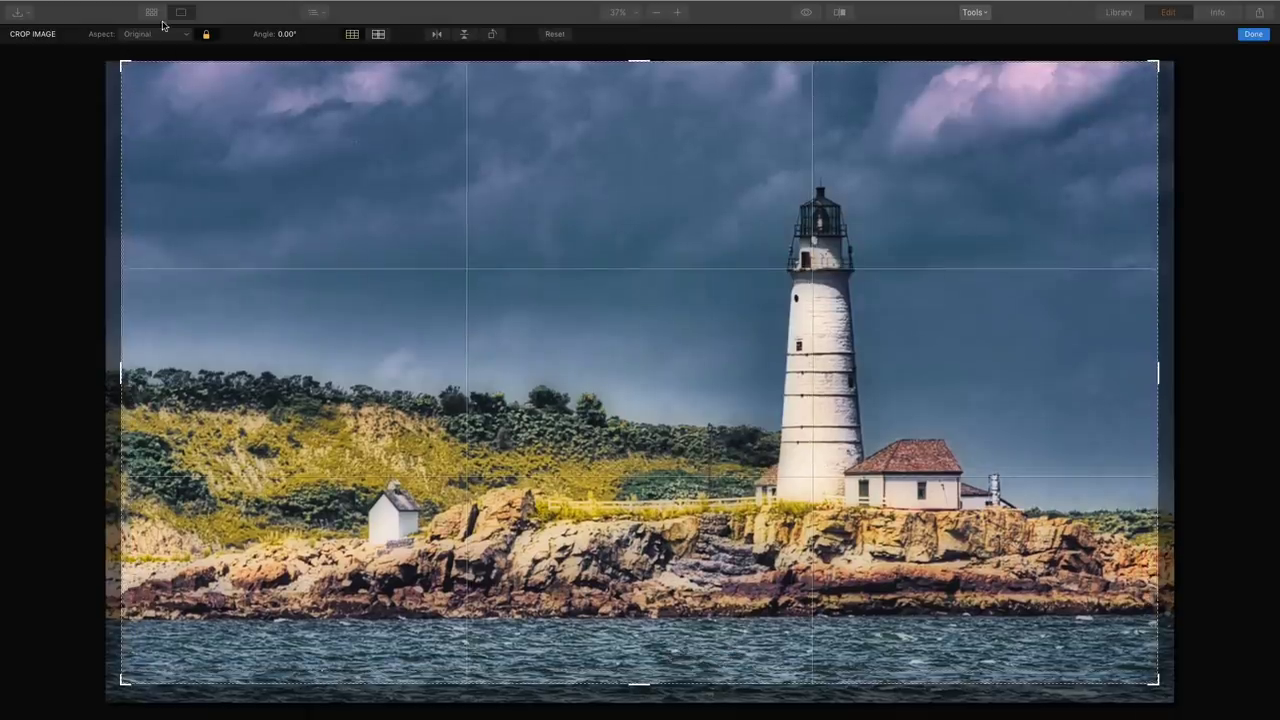
pyautogui.click(206, 36)
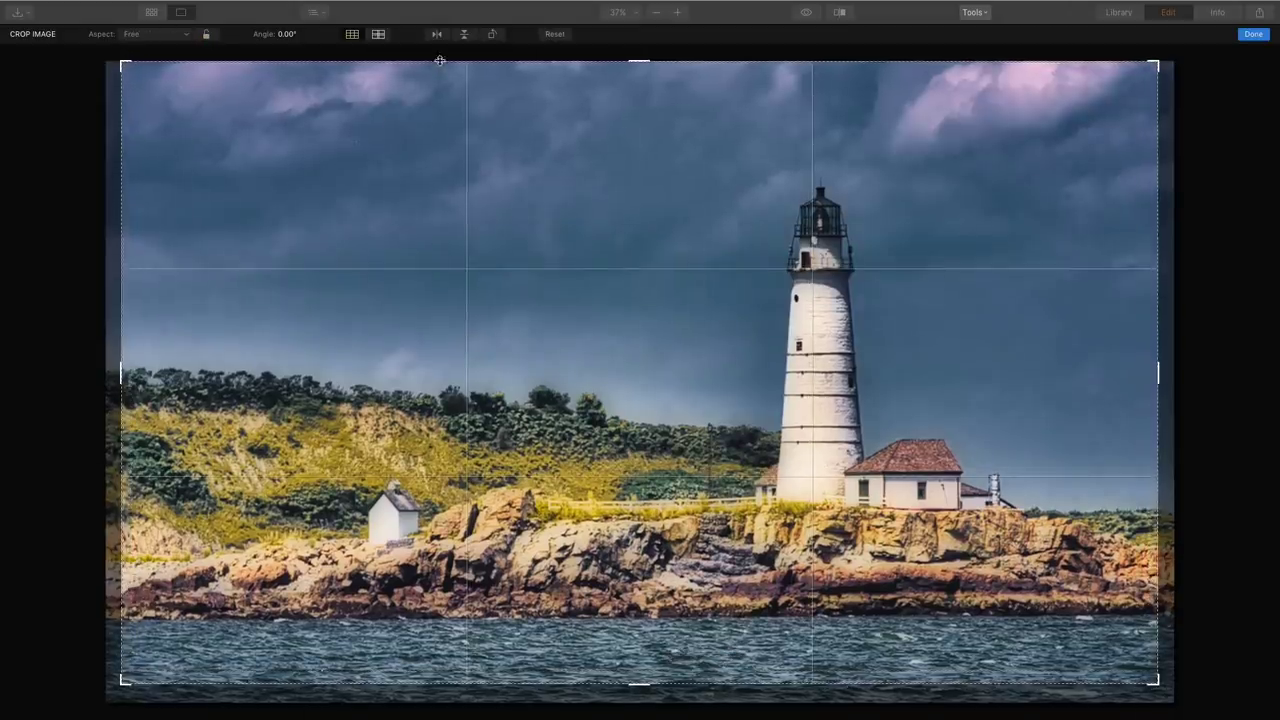
pyautogui.moveTo(440, 63); pyautogui.dragTo(440, 97)
pyautogui.moveTo(1155, 646); pyautogui.dragTo(1143, 637)
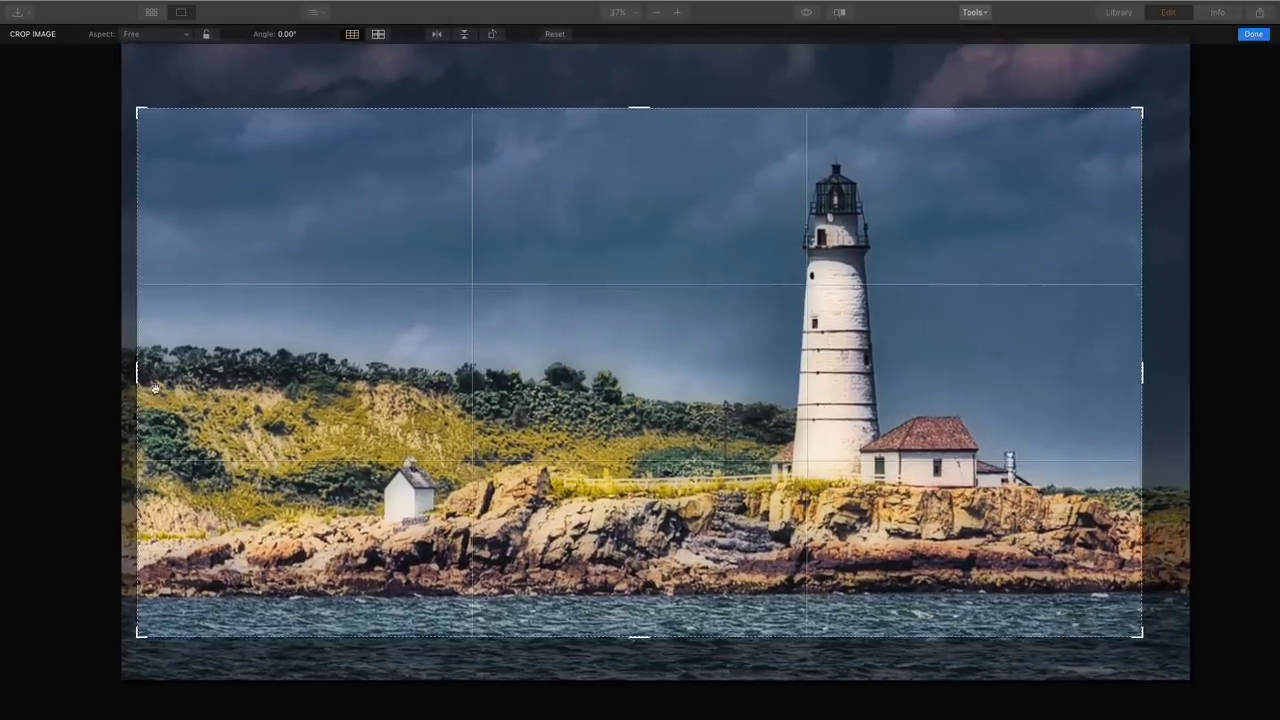
pyautogui.moveTo(139, 373); pyautogui.dragTo(203, 373)
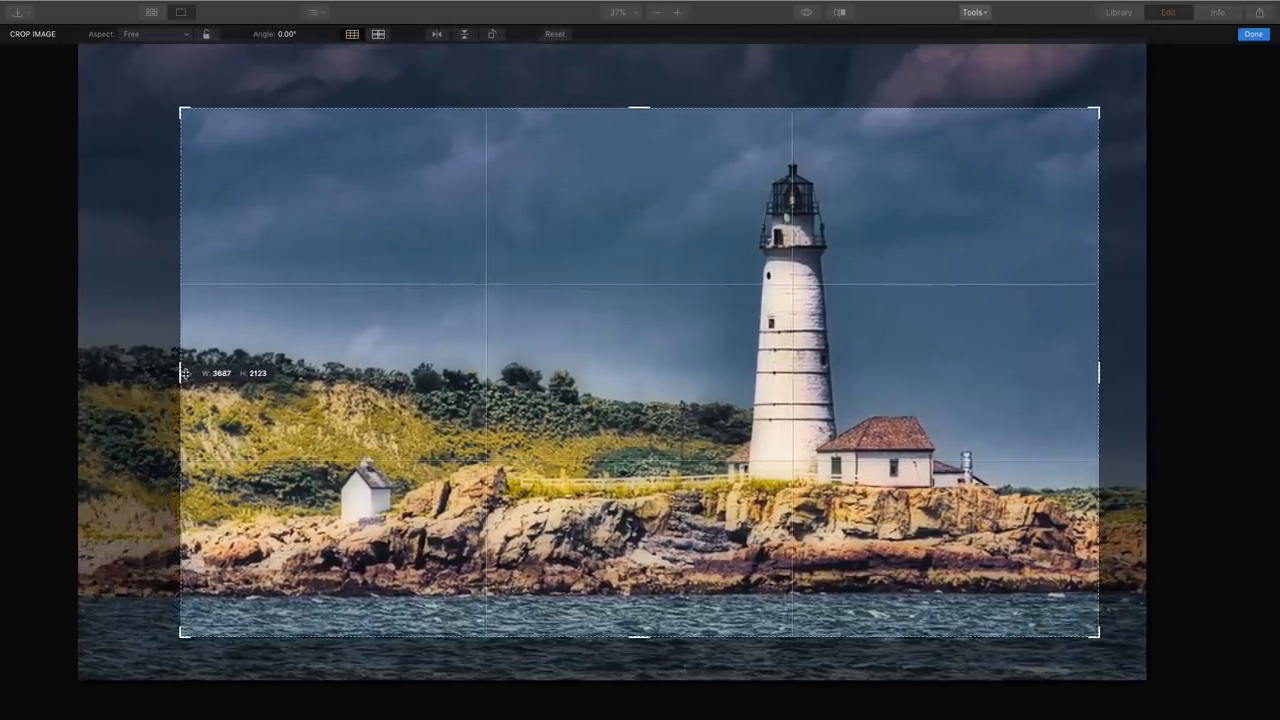
pyautogui.press('Return')
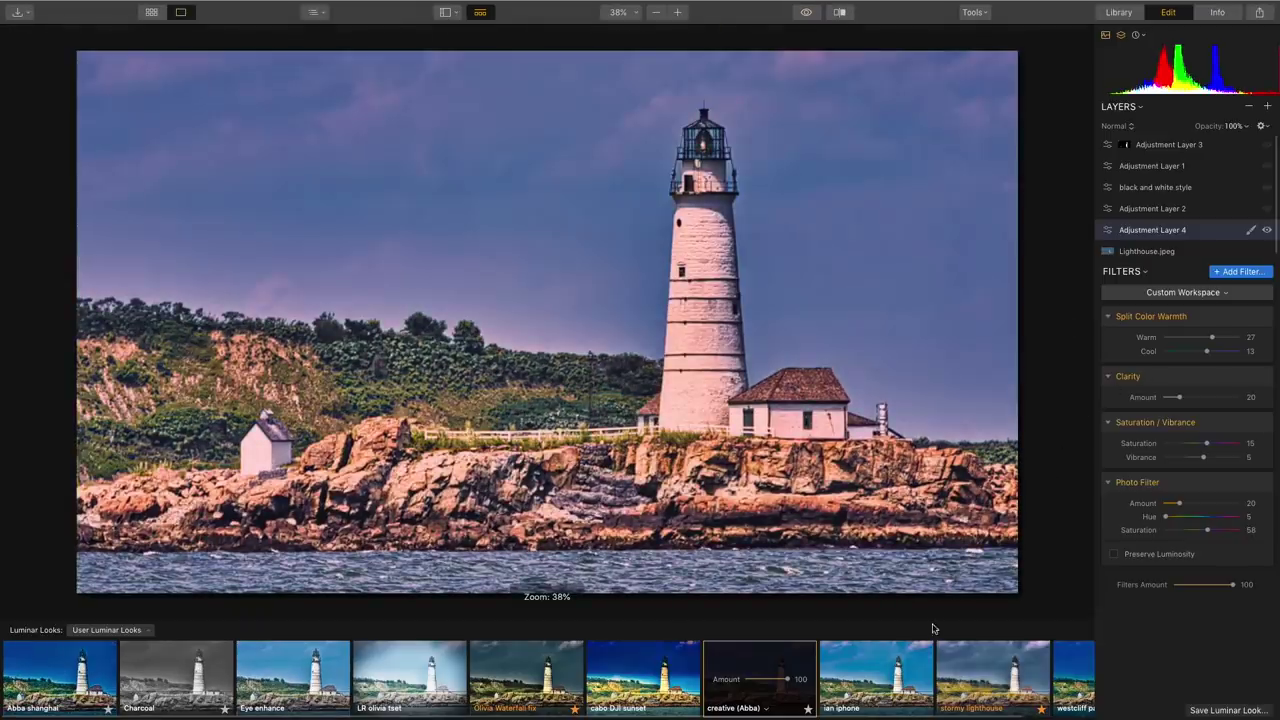
# Reopen the crop and extend it to include more of the hillside at the photo's left edge and more sky above.
pyautogui.click(978, 14)
pyautogui.press('Tab')
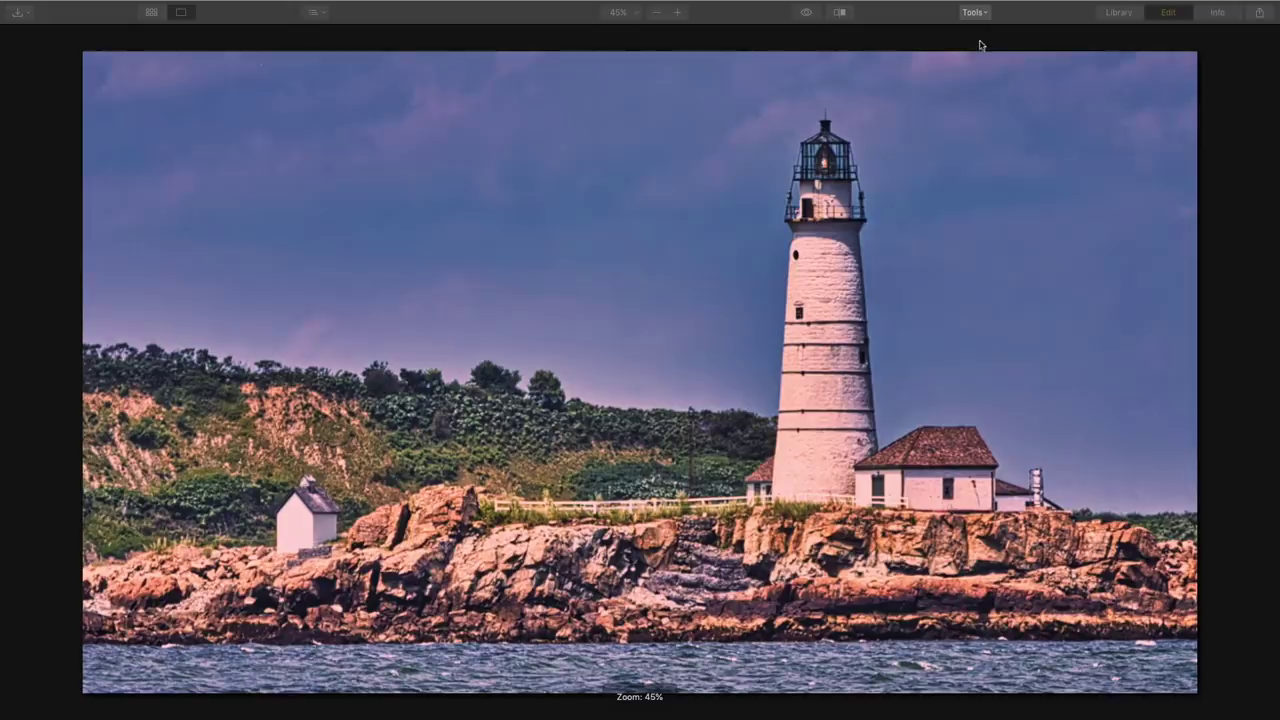
pyautogui.press('c')
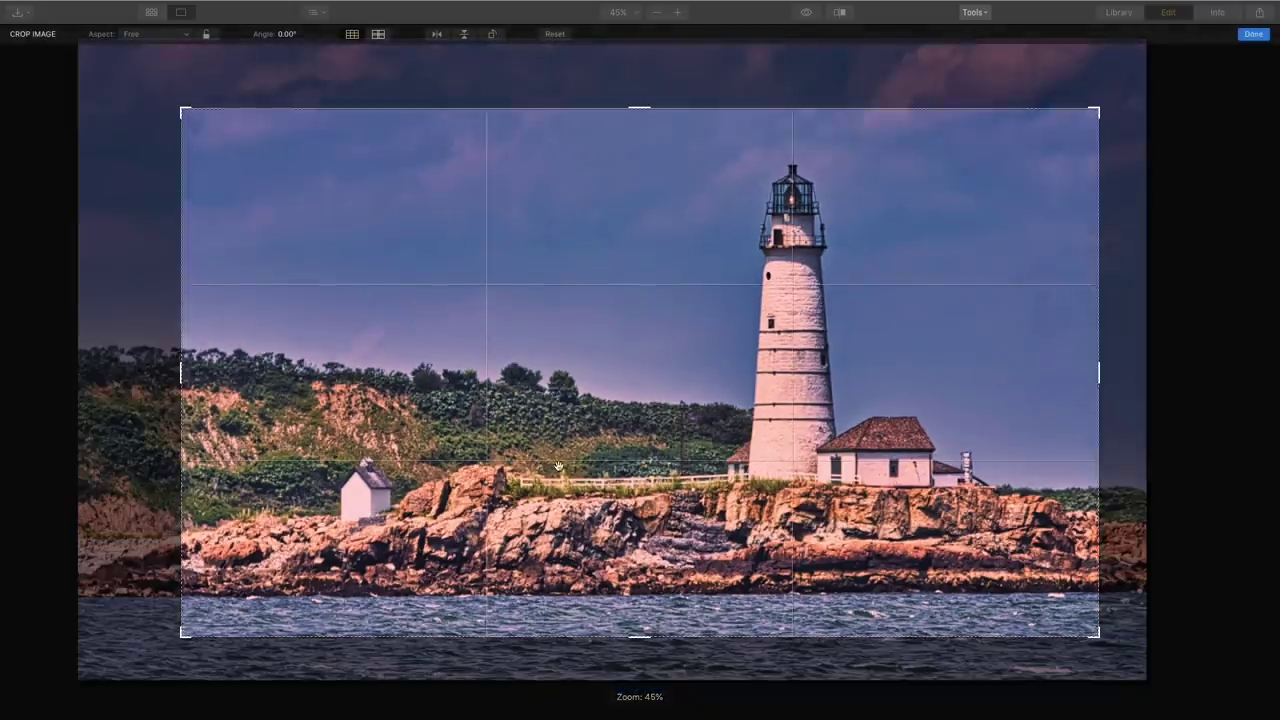
pyautogui.moveTo(181, 373); pyautogui.dragTo(115, 373)
pyautogui.moveTo(640, 108); pyautogui.dragTo(640, 76)
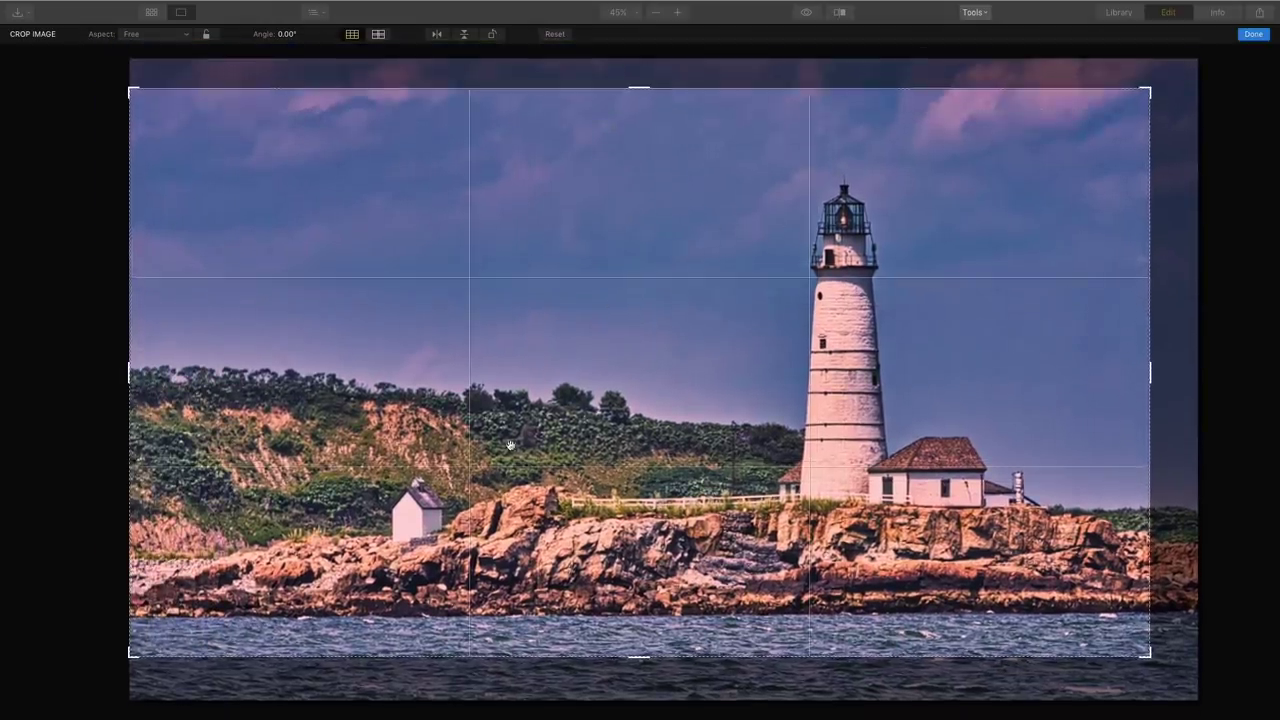
pyautogui.click(1252, 35)
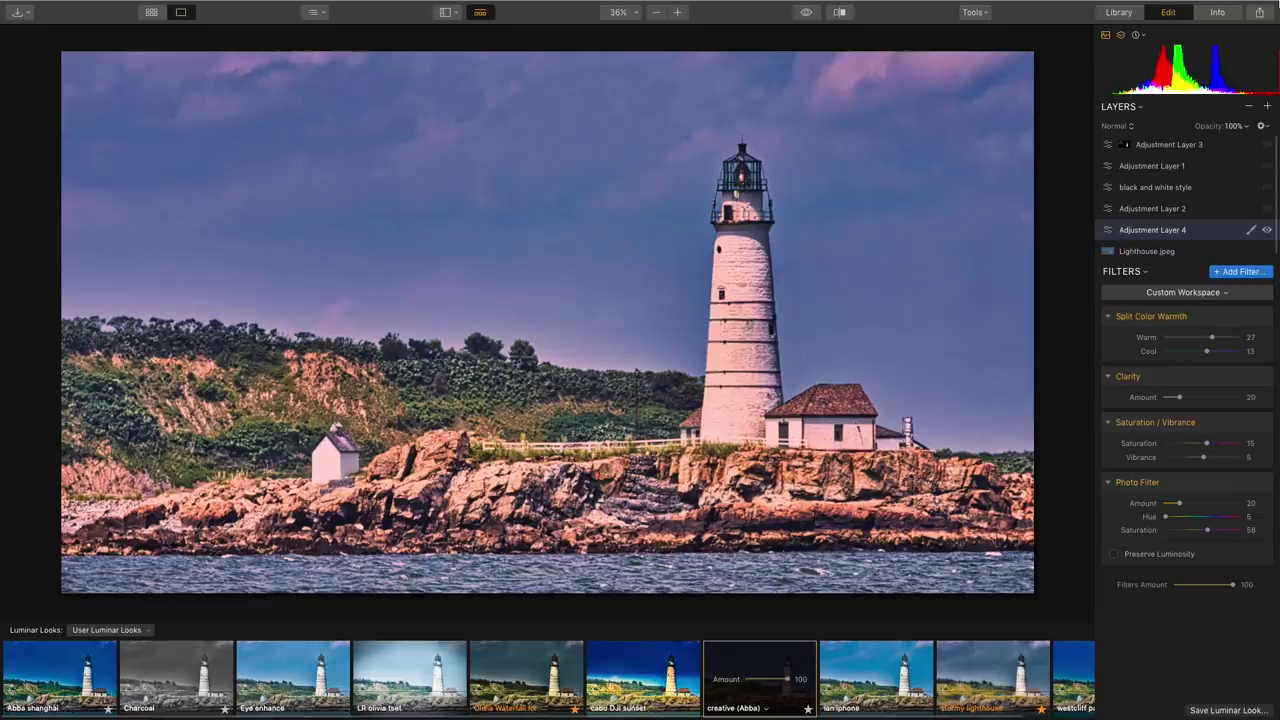
# Return to the library's gallery view and change its filter from Edited to All Photos.
pyautogui.press('g')
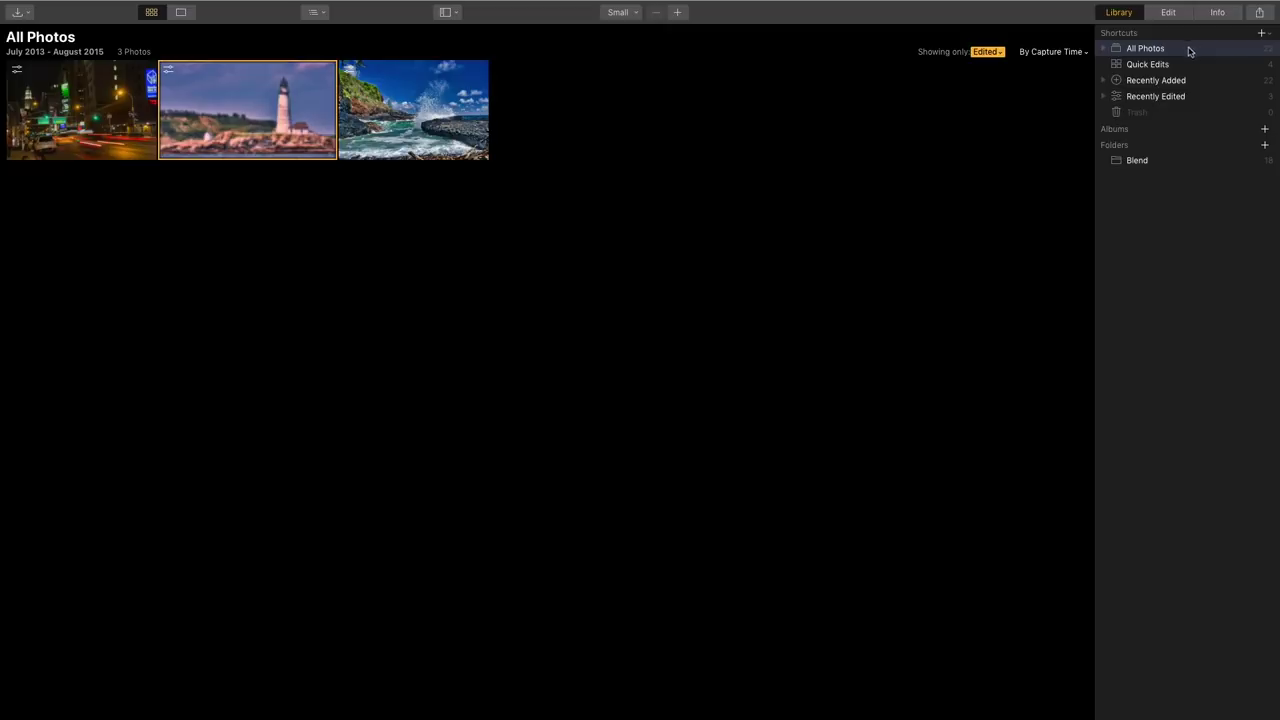
pyautogui.click(999, 55)
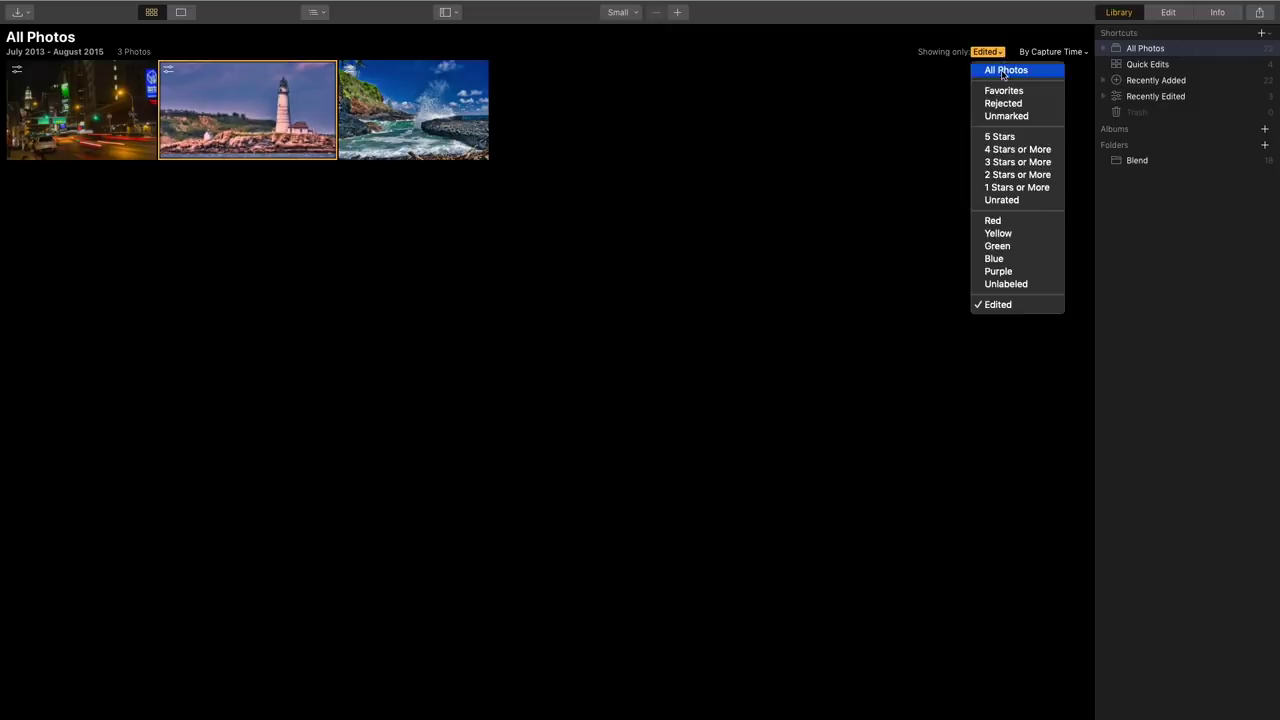
pyautogui.click(1003, 70)
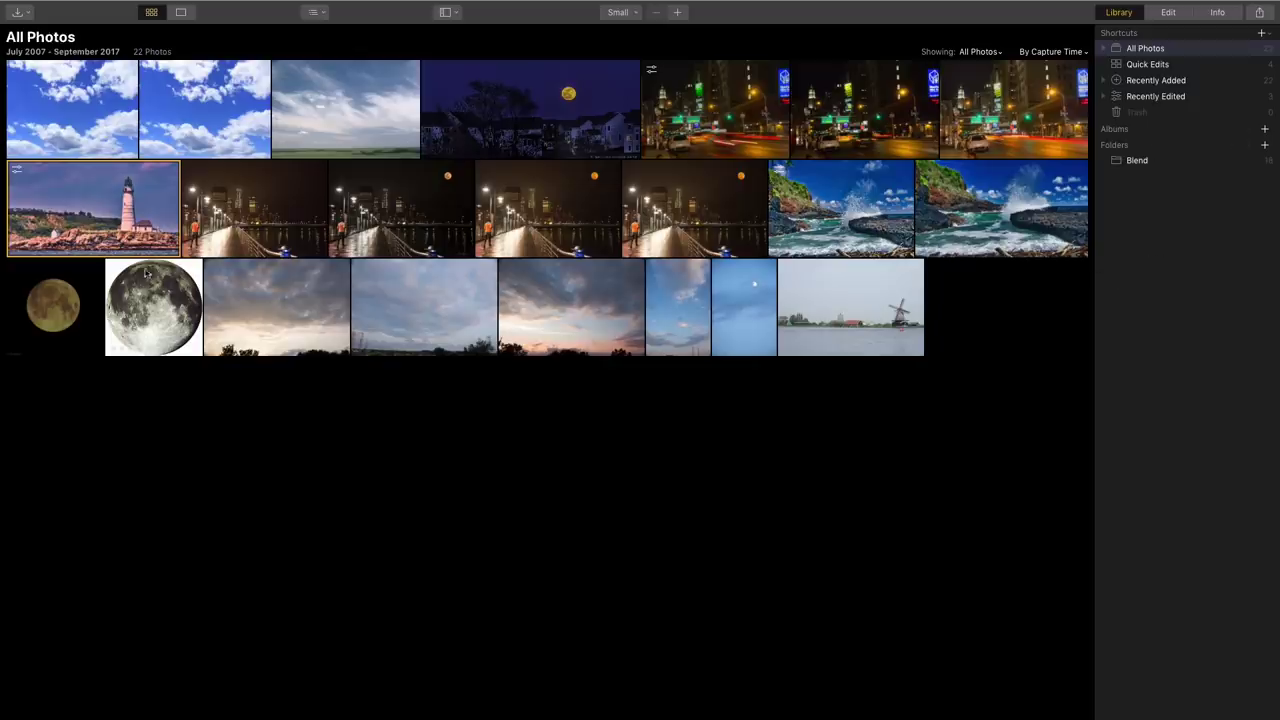
# Open the moonrise photo for editing and apply the Eye enhance Luminar Look on a new adjustment layer.
pyautogui.doubleClick(571, 106)
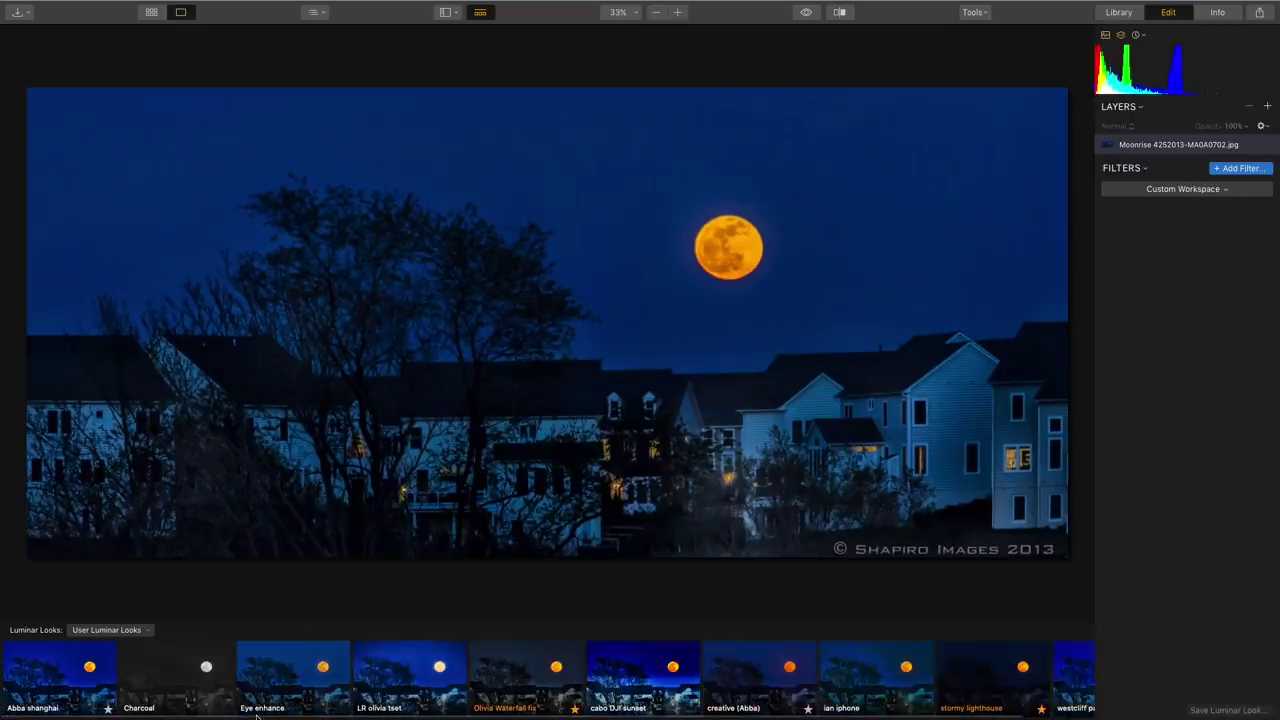
pyautogui.click(296, 688)
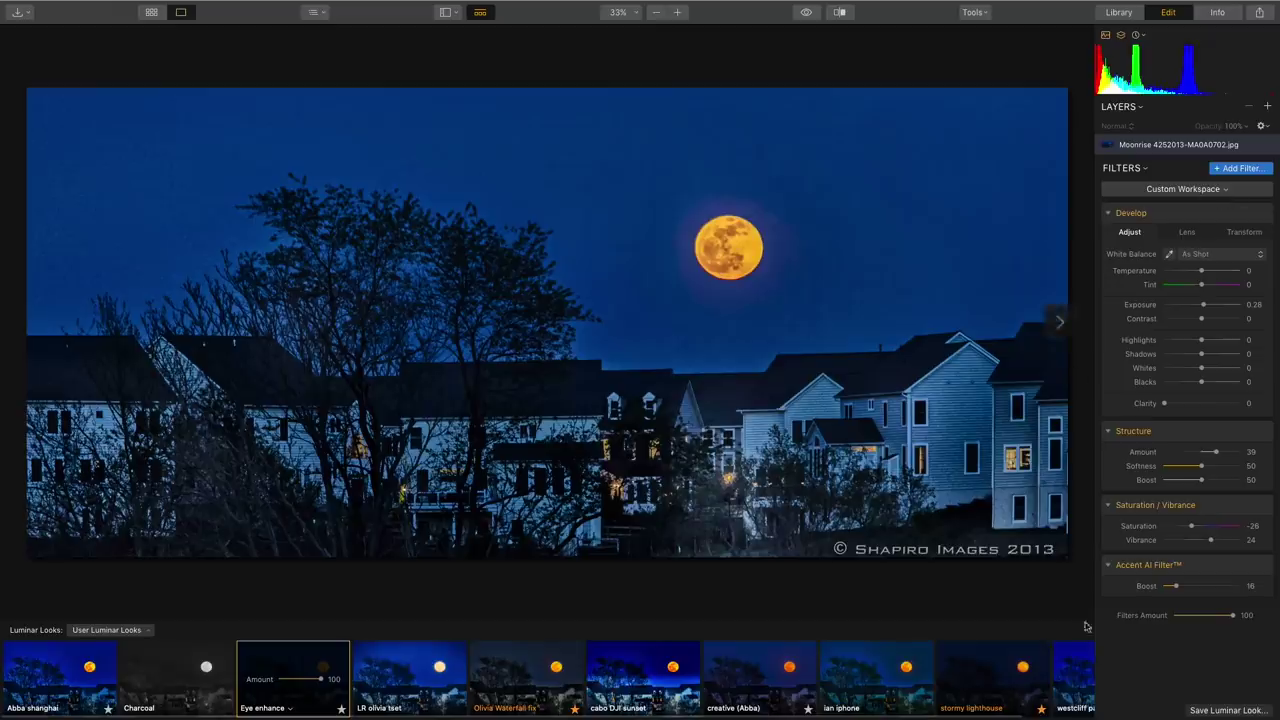
pyautogui.press('super+z')
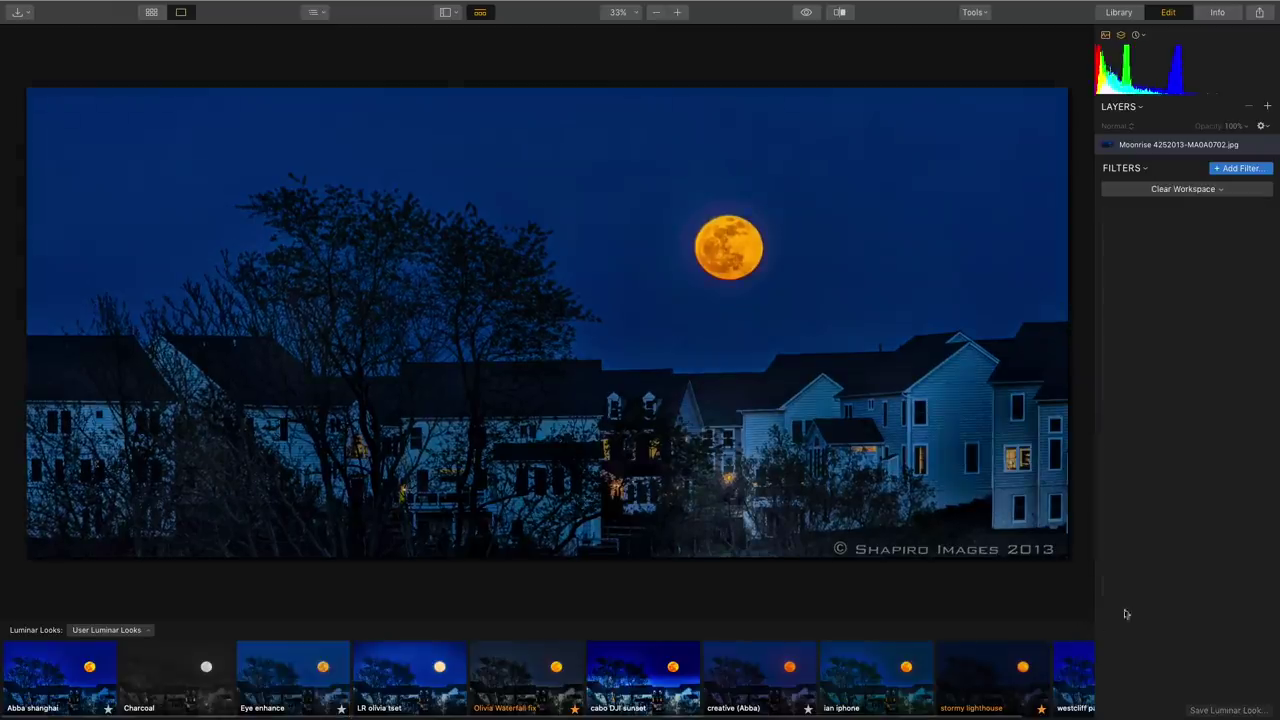
pyautogui.click(1267, 106)
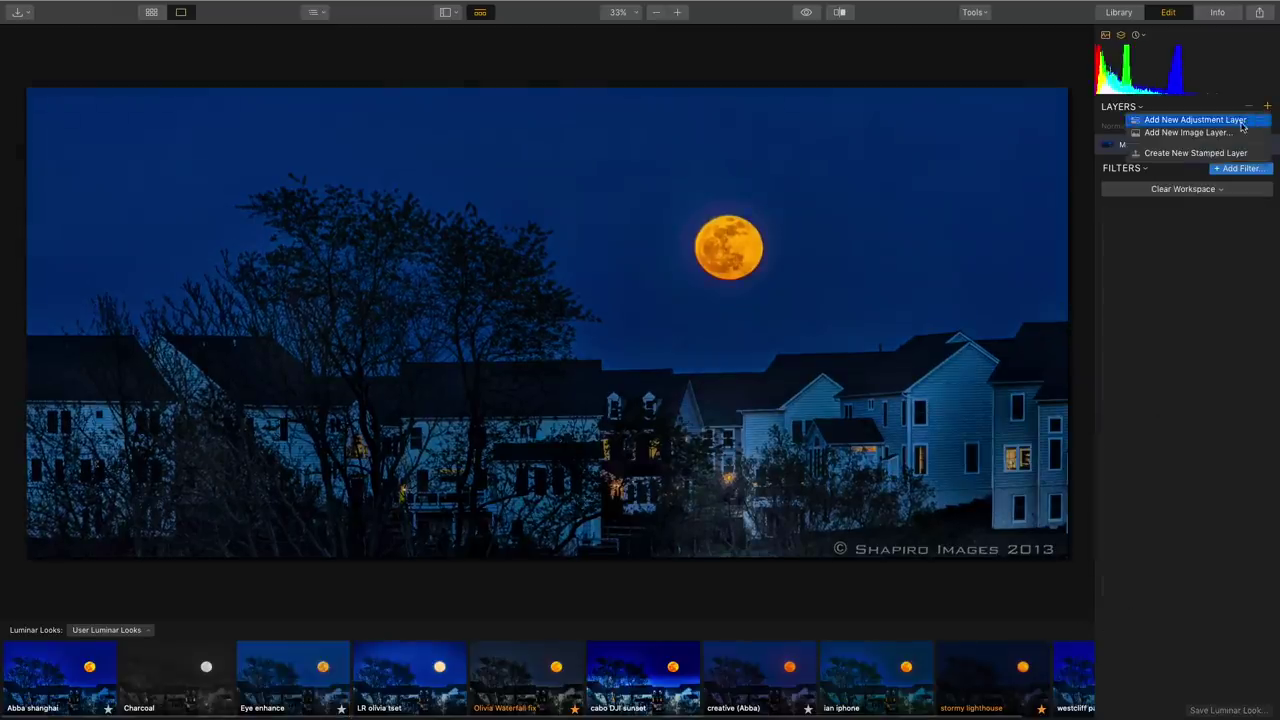
pyautogui.click(1238, 118)
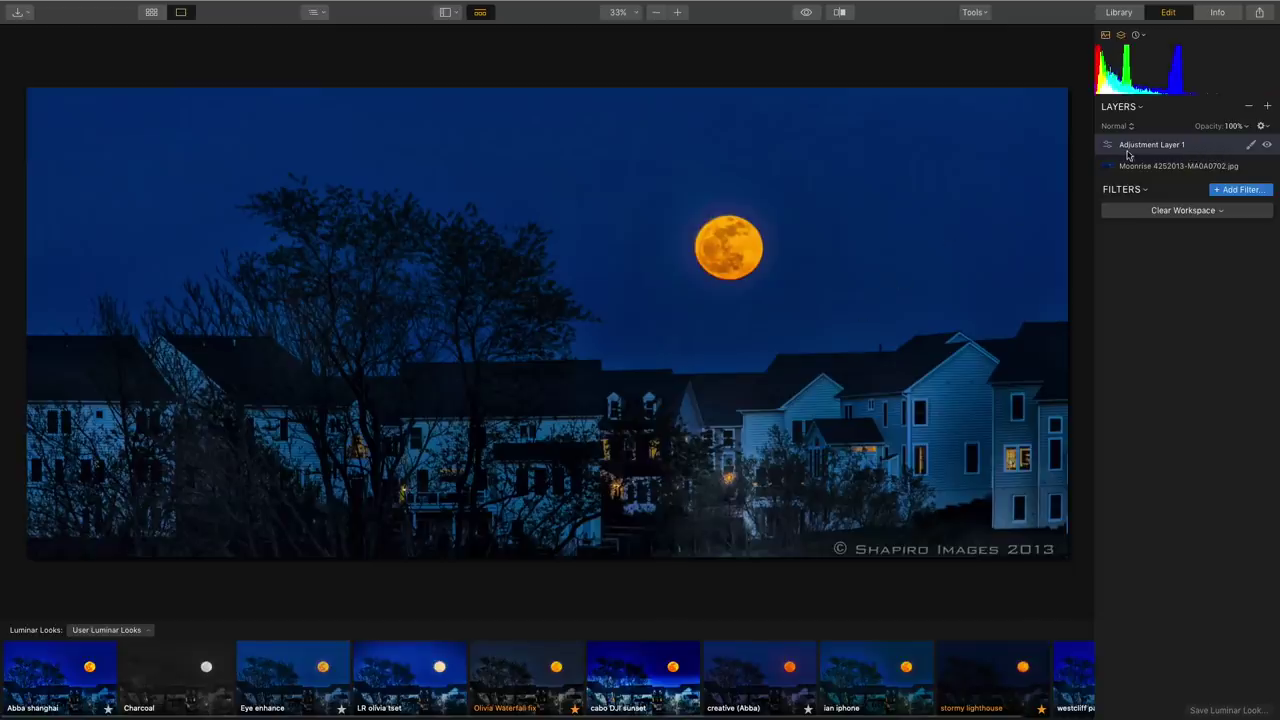
pyautogui.click(310, 678)
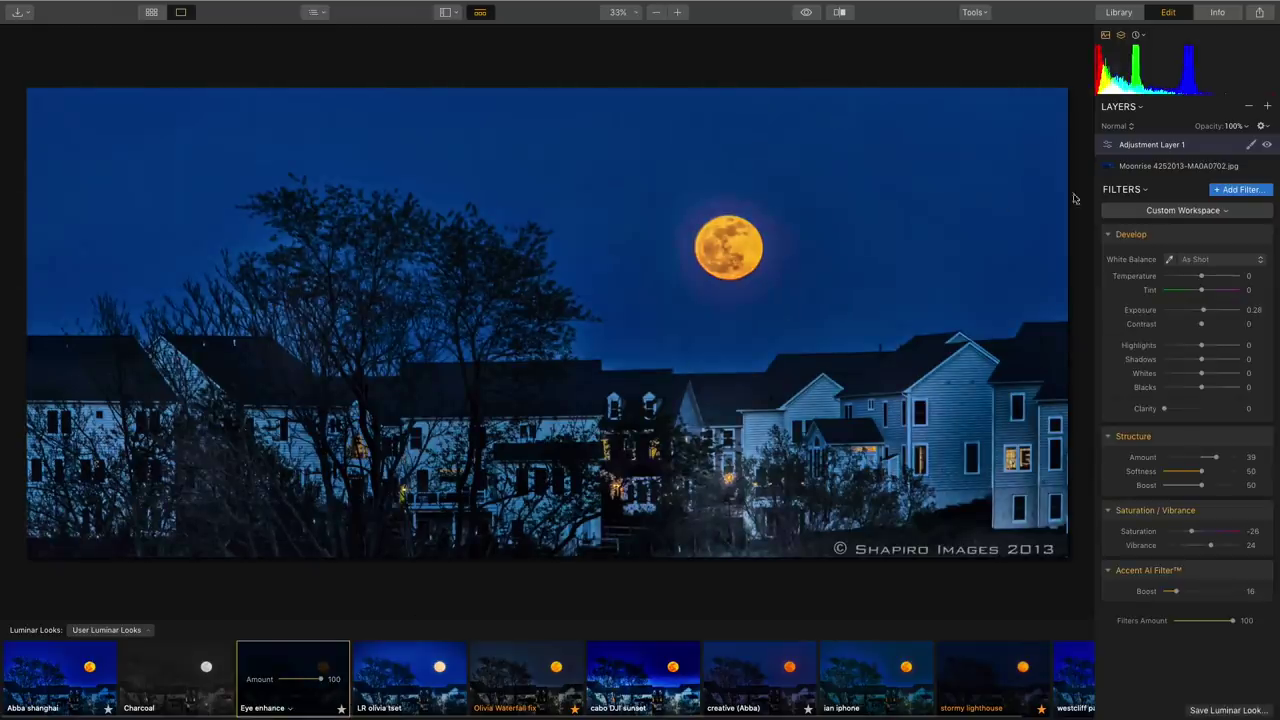
# Paint a brush mask over the moon on Adjustment Layer 1 at 100% zoom to confine the look to it.
pyautogui.click(1249, 150)
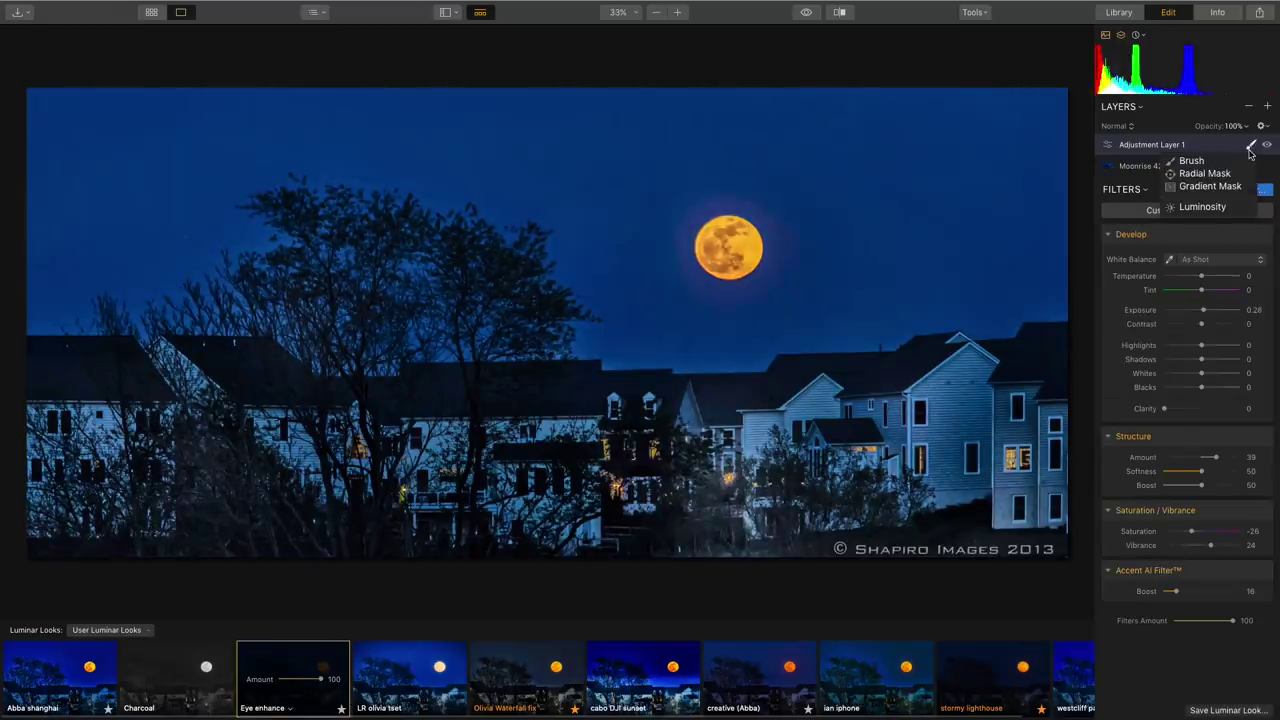
pyautogui.click(1238, 162)
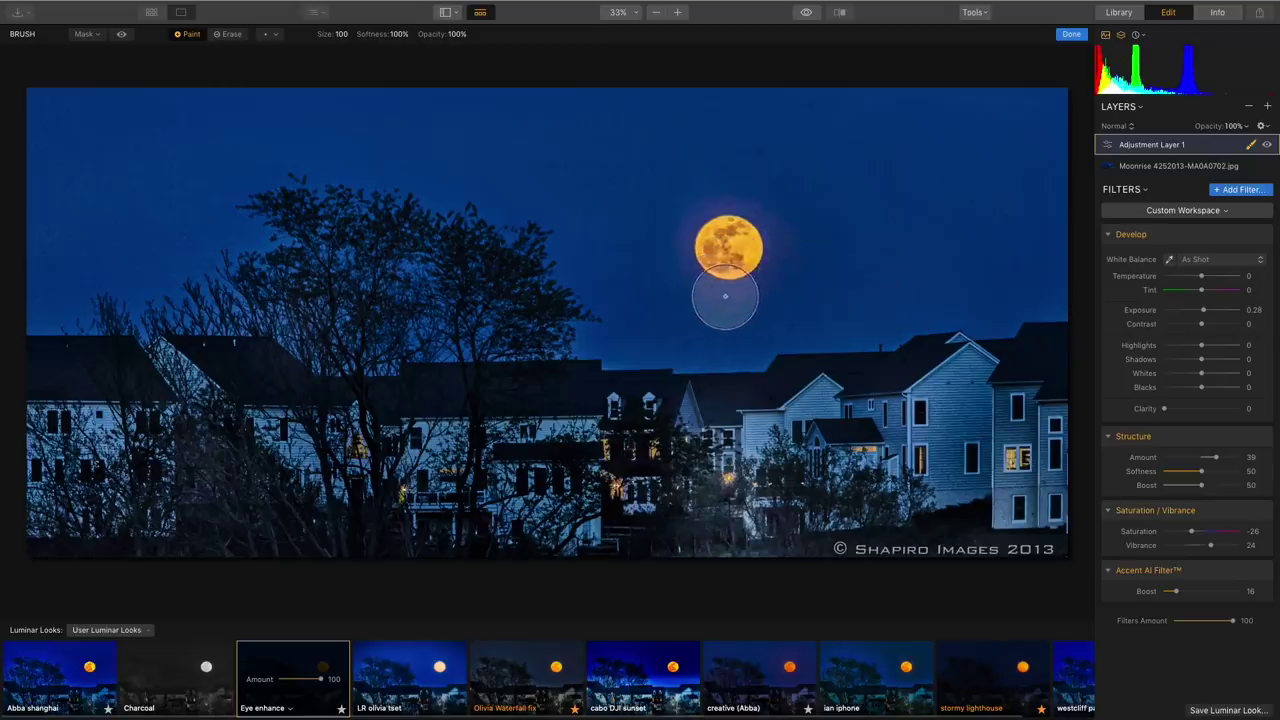
pyautogui.press('super+1')
pyautogui.moveTo(883, 249)
pyautogui.mouseDown()
pyautogui.moveTo(480, 377)
pyautogui.moveTo(508, 350)
pyautogui.mouseUp()
pyautogui.moveTo(588, 284)
pyautogui.mouseDown()
pyautogui.moveTo(571, 271)
pyautogui.moveTo(651, 274)
pyautogui.moveTo(594, 276)
pyautogui.moveTo(663, 266)
pyautogui.moveTo(677, 246)
pyautogui.moveTo(603, 215)
pyautogui.moveTo(657, 228)
pyautogui.moveTo(632, 348)
pyautogui.moveTo(560, 290)
pyautogui.moveTo(598, 318)
pyautogui.moveTo(679, 292)
pyautogui.moveTo(590, 225)
pyautogui.moveTo(586, 284)
pyautogui.moveTo(709, 257)
pyautogui.moveTo(596, 229)
pyautogui.moveTo(737, 331)
pyautogui.moveTo(650, 274)
pyautogui.moveTo(576, 337)
pyautogui.moveTo(667, 186)
pyautogui.mouseUp()
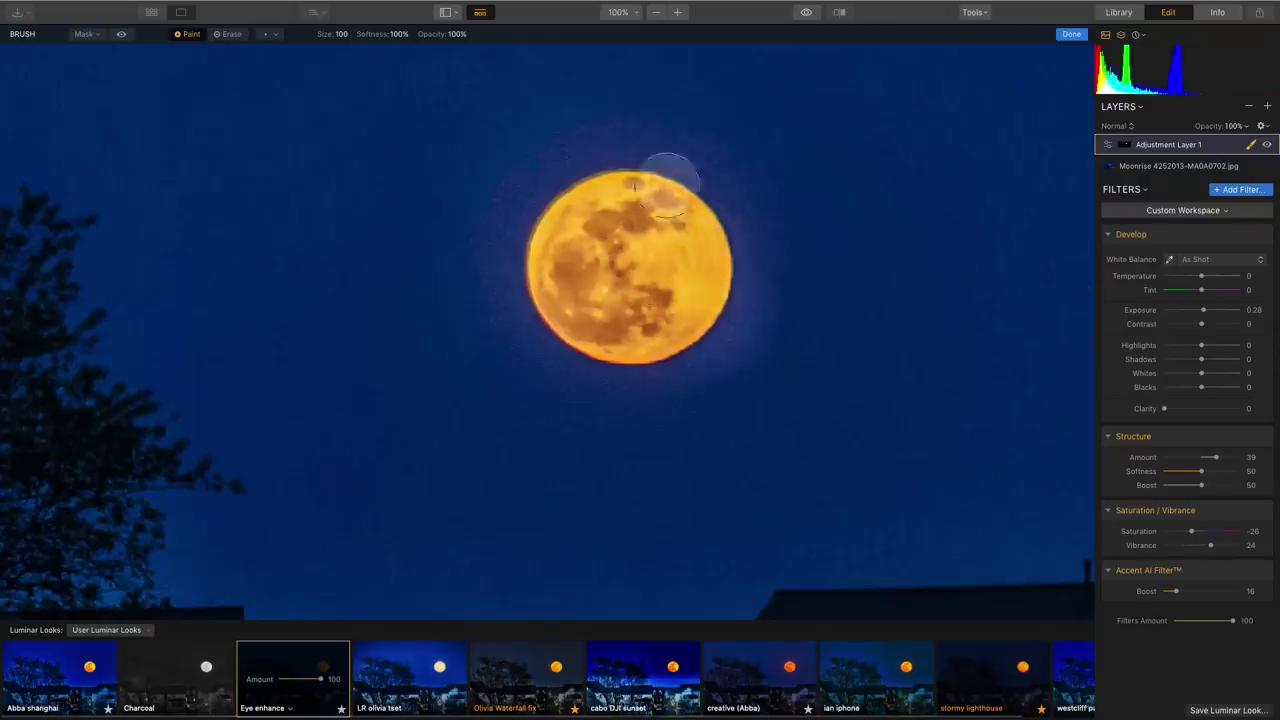
# Erase the mask spill beyond the moon's right and lower-right edge using the mask overlay, and finish the masking.
pyautogui.click(122, 35)
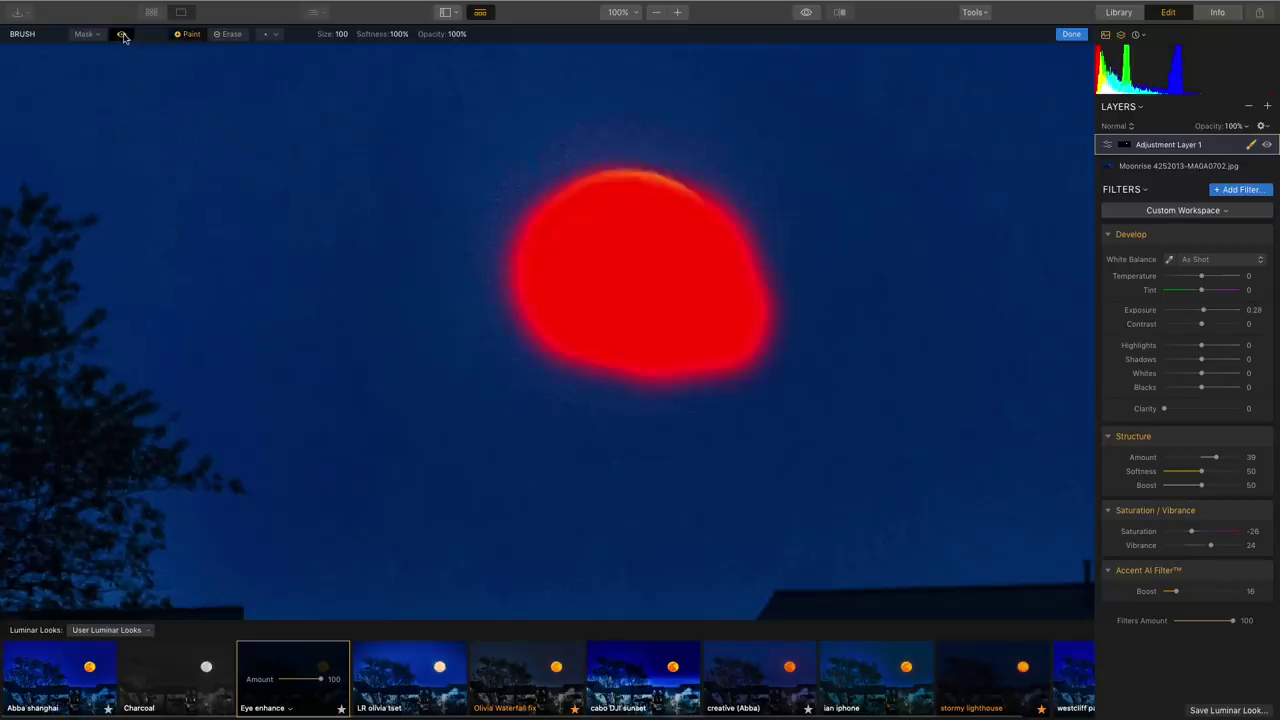
pyautogui.click(229, 35)
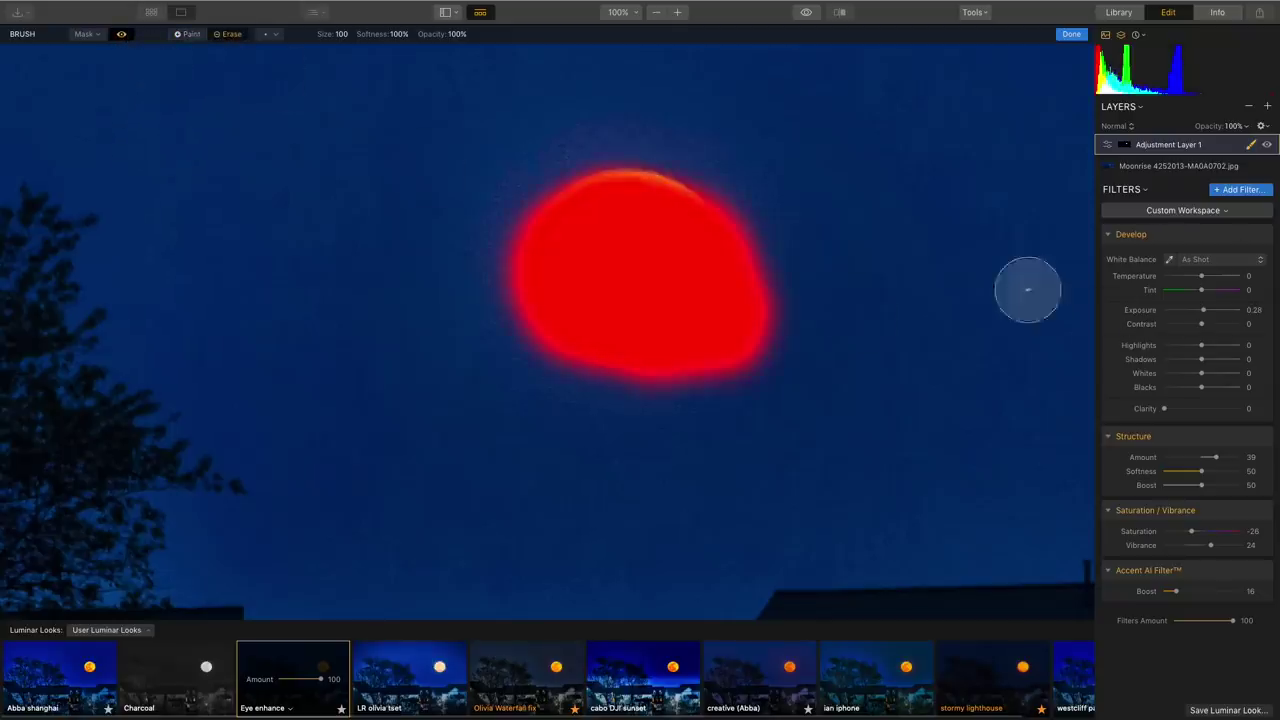
pyautogui.moveTo(797, 214)
pyautogui.mouseDown()
pyautogui.moveTo(783, 314)
pyautogui.moveTo(794, 329)
pyautogui.moveTo(726, 393)
pyautogui.mouseUp()
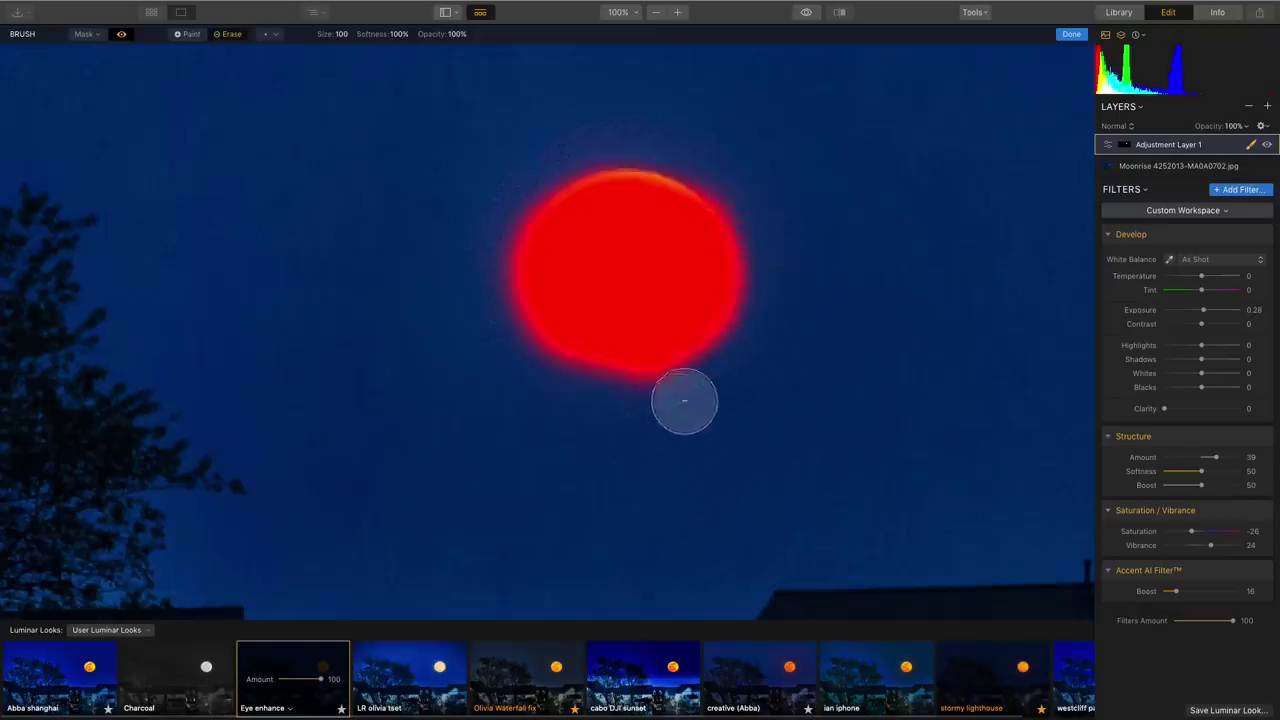
pyautogui.click(120, 35)
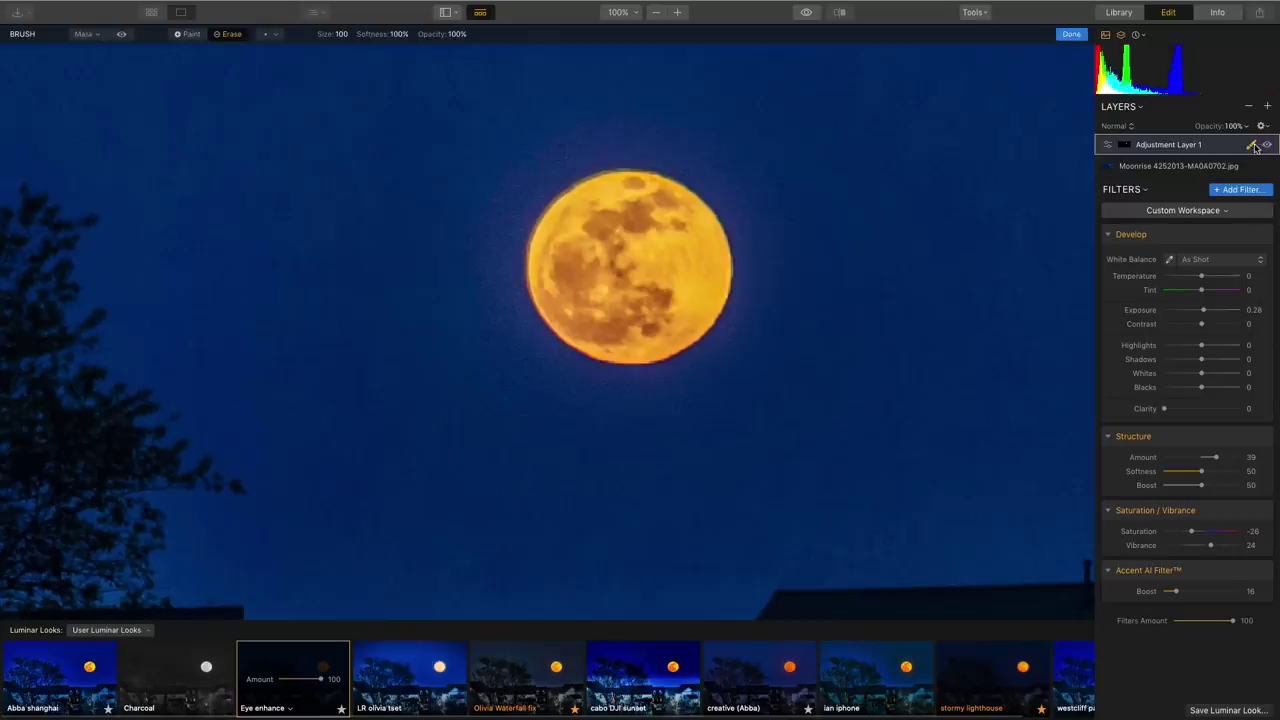
pyautogui.click(1251, 144)
# Compare the moon with and without Adjustment Layer 1, both close up and in the full picture.
pyautogui.click(1268, 145)
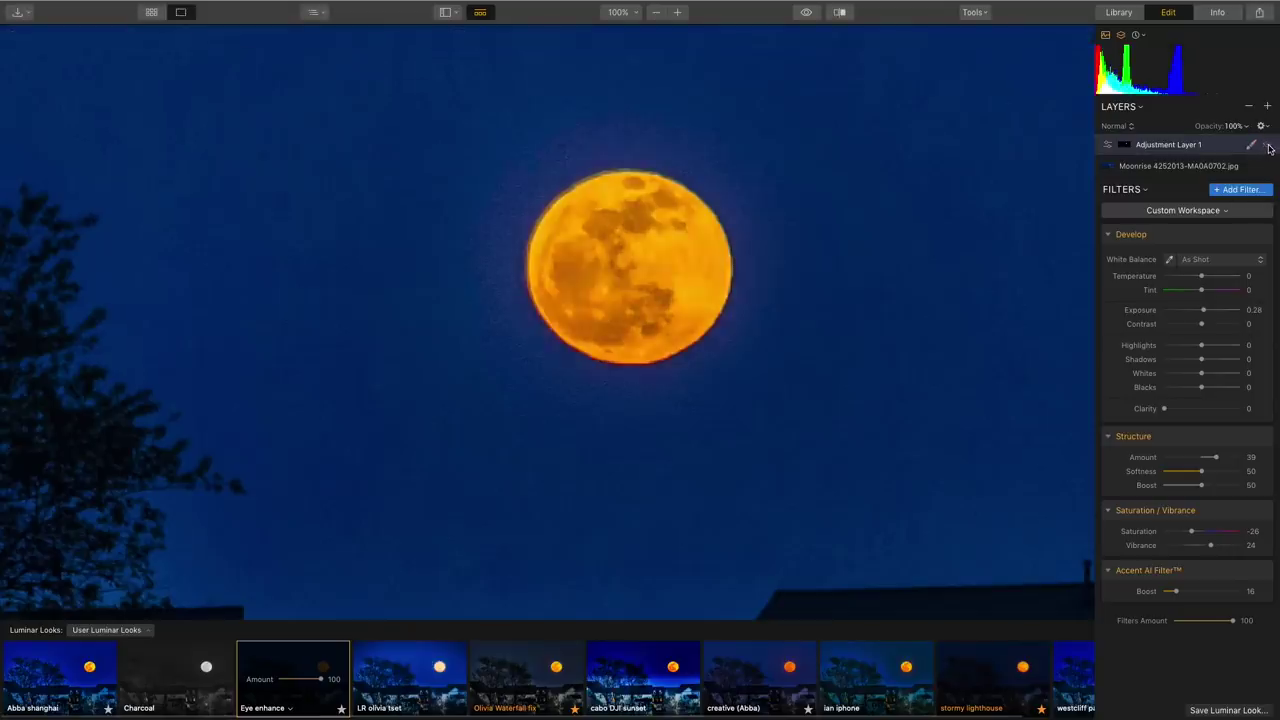
pyautogui.click(1268, 146)
pyautogui.press('super+0')
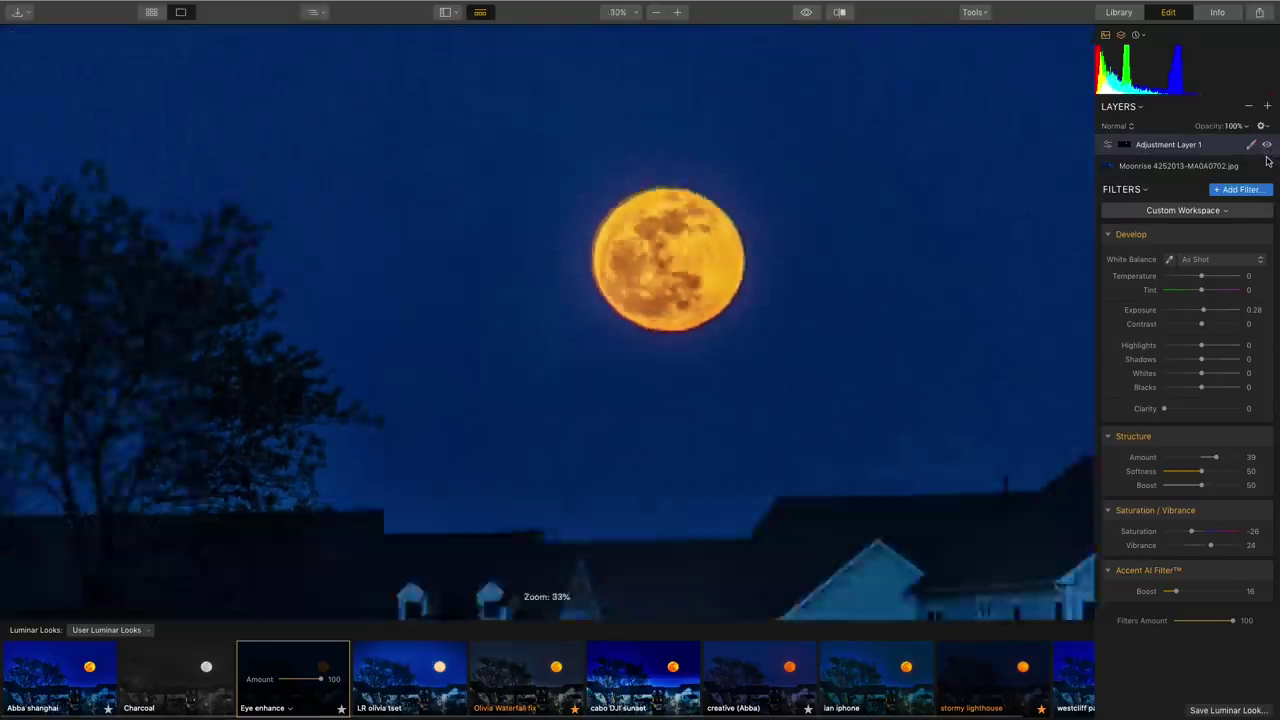
pyautogui.click(1267, 146)
pyautogui.click(1267, 146)
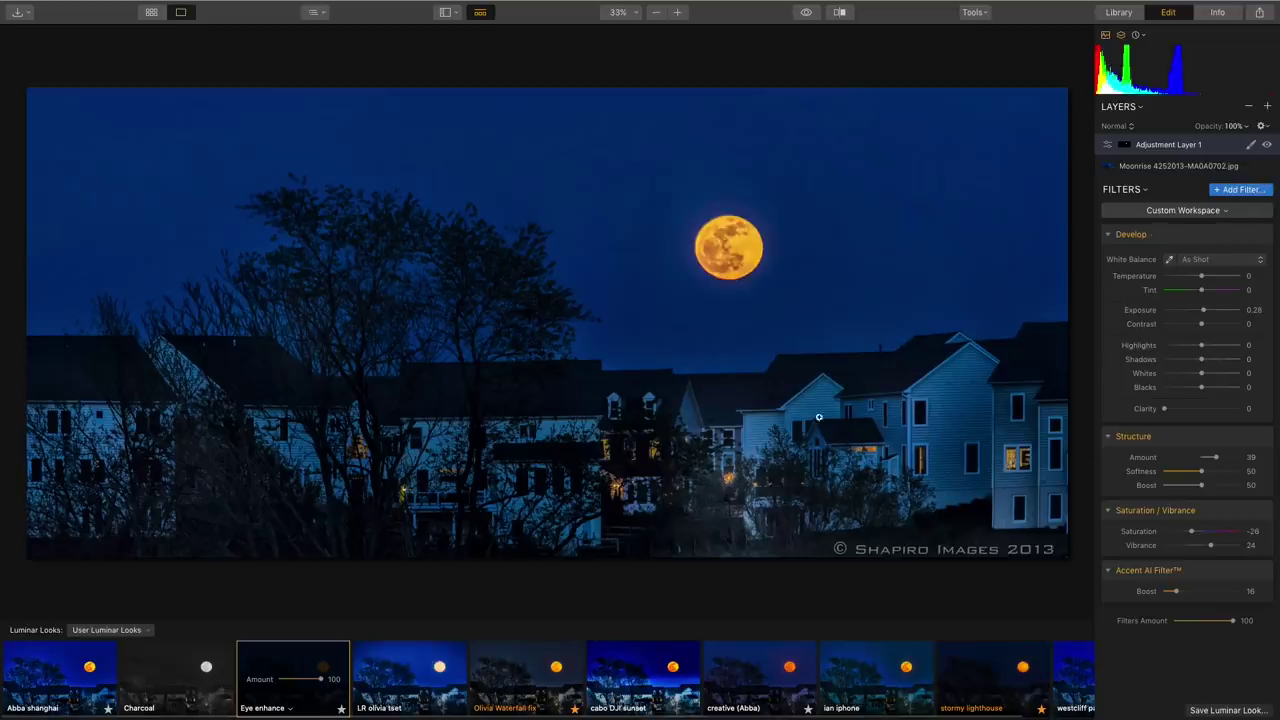
pyautogui.click(1268, 146)
pyautogui.click(1268, 146)
# Add a second adjustment layer with Develop (Temperature 27, Exposure 1.55, Highlights 37) and Golden Hour (Amount 75, Saturation 2) filters.
pyautogui.click(1267, 106)
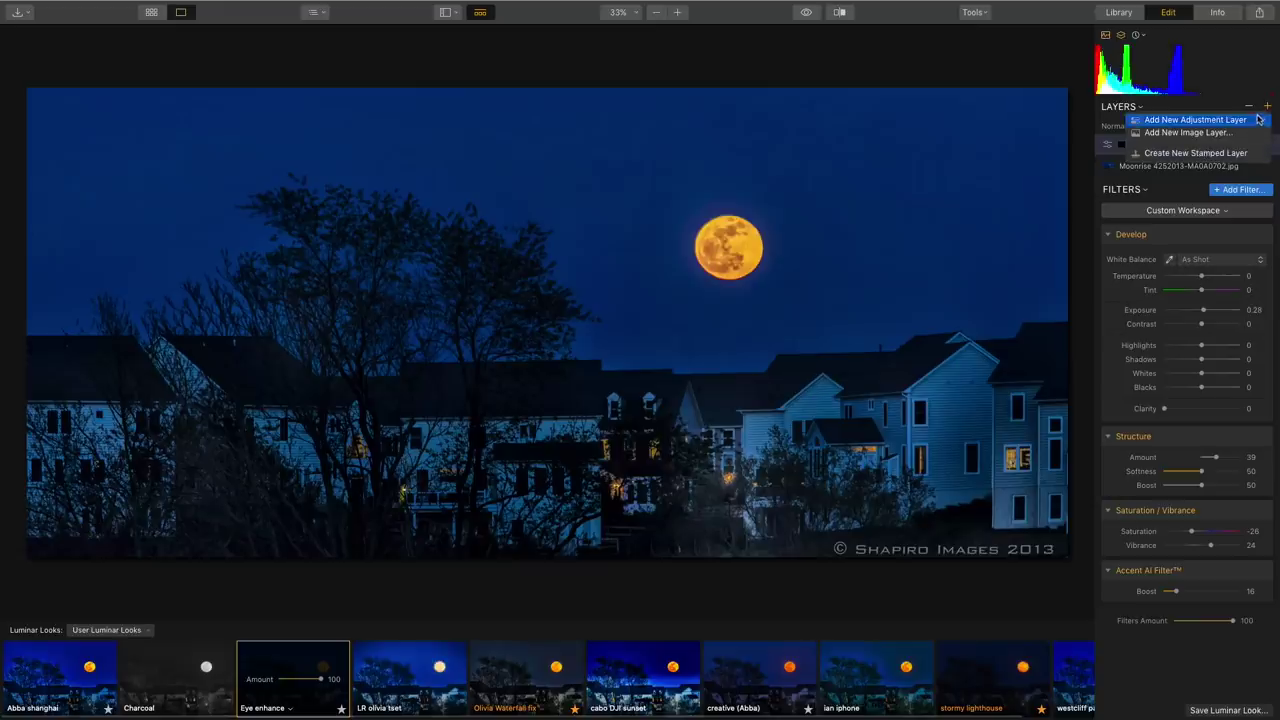
pyautogui.click(1256, 120)
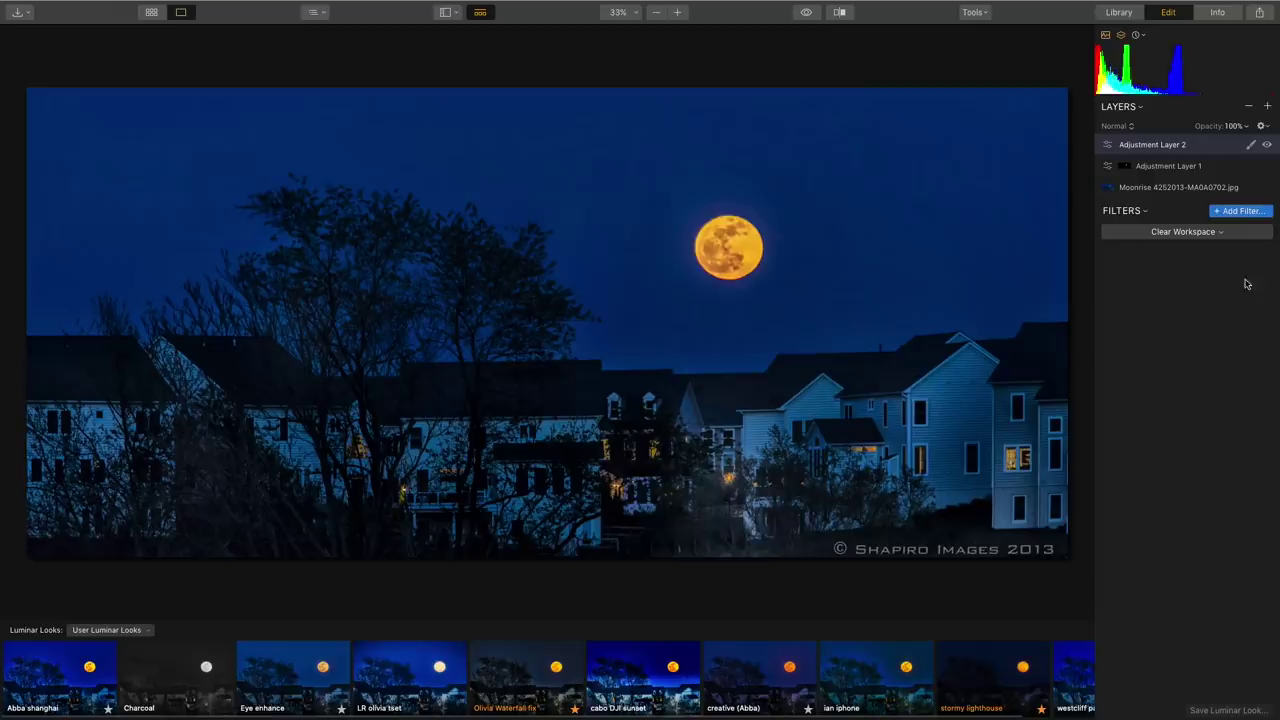
pyautogui.click(1242, 210)
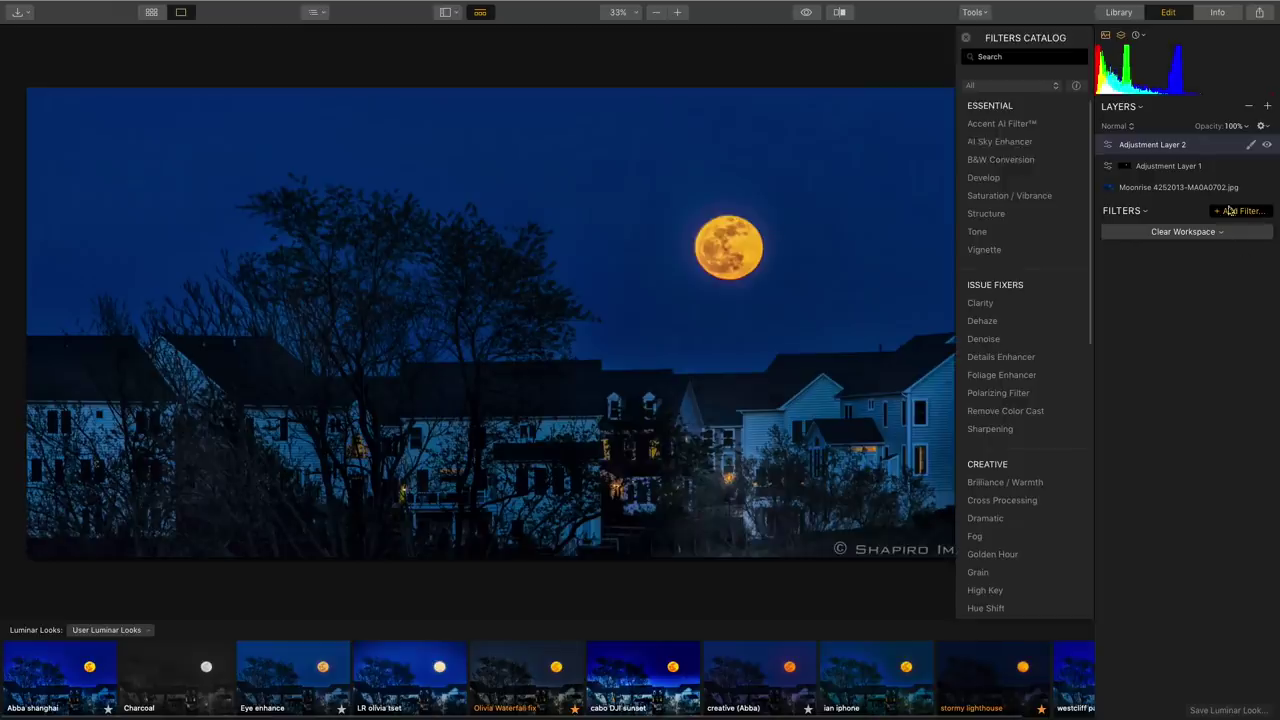
pyautogui.click(984, 177)
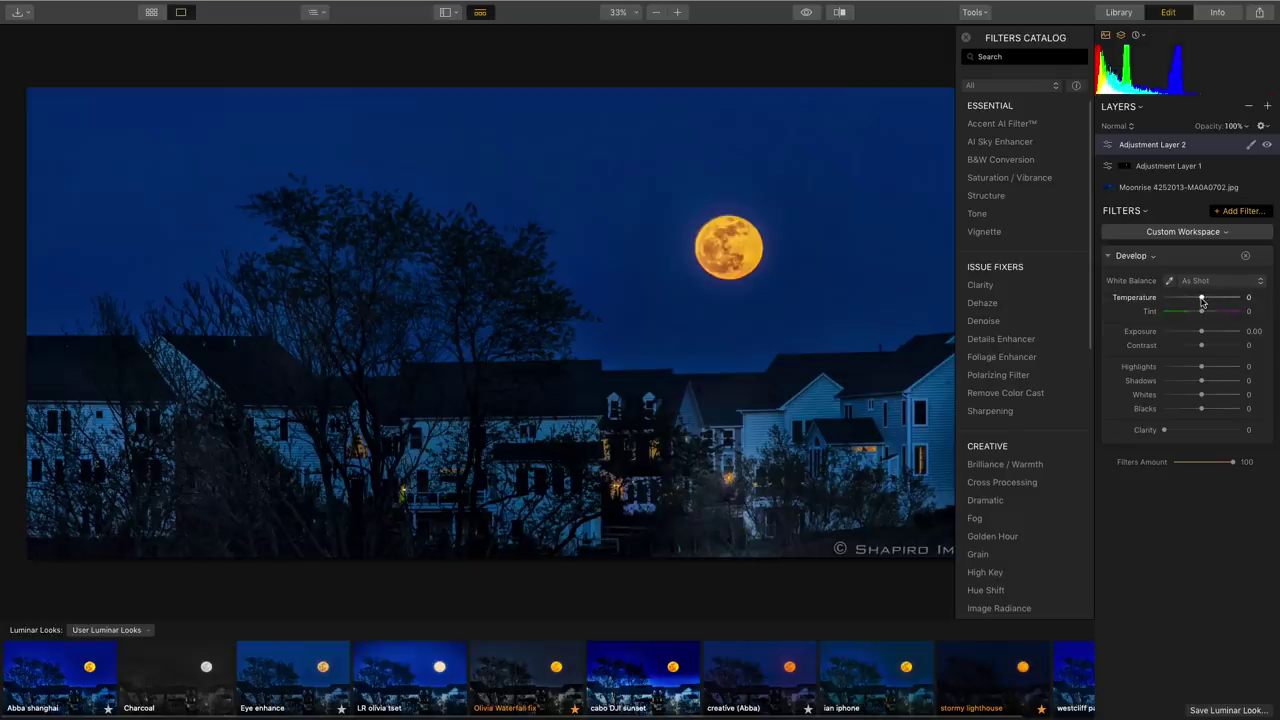
pyautogui.moveTo(1201, 297); pyautogui.dragTo(1213, 331)
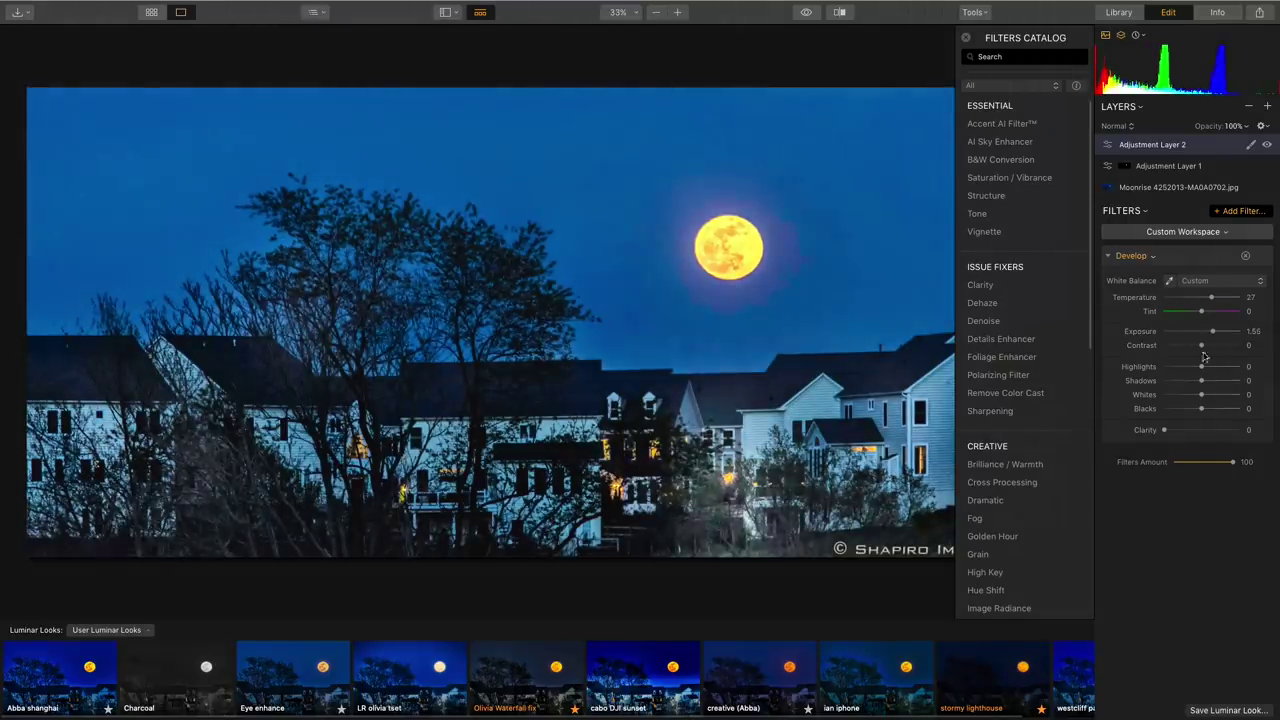
pyautogui.moveTo(1202, 369); pyautogui.dragTo(1217, 366)
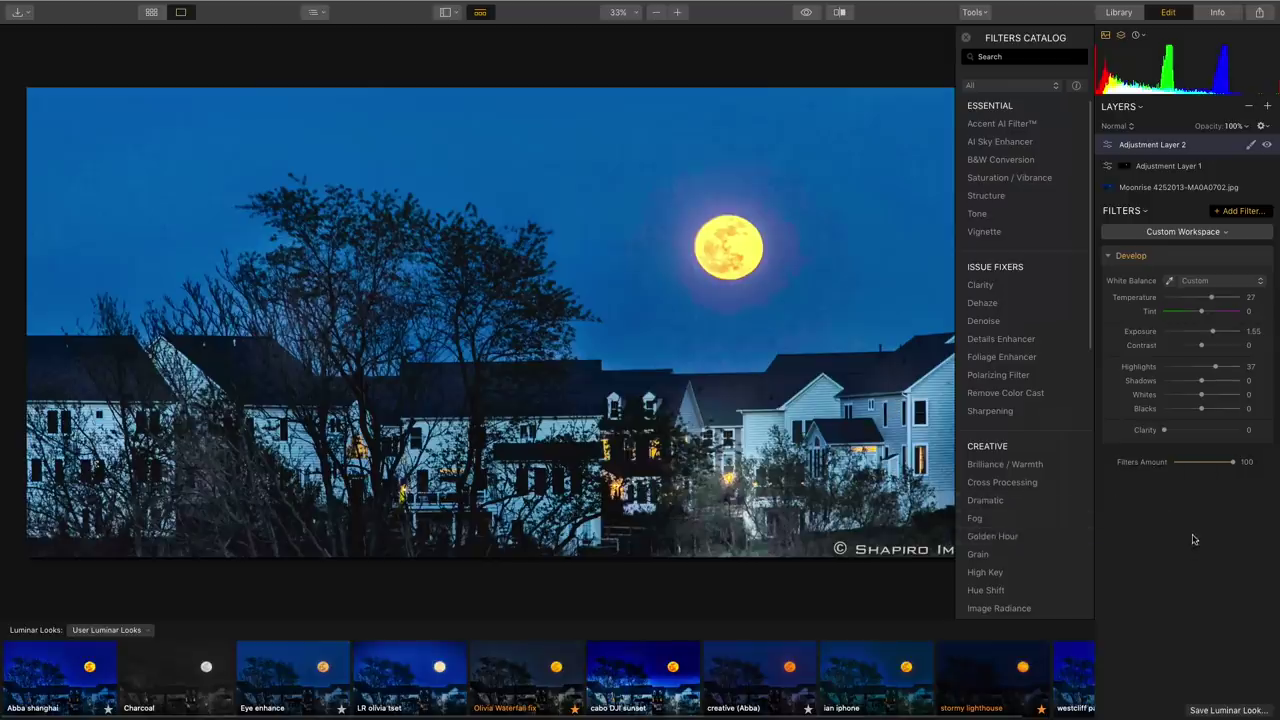
pyautogui.click(987, 537)
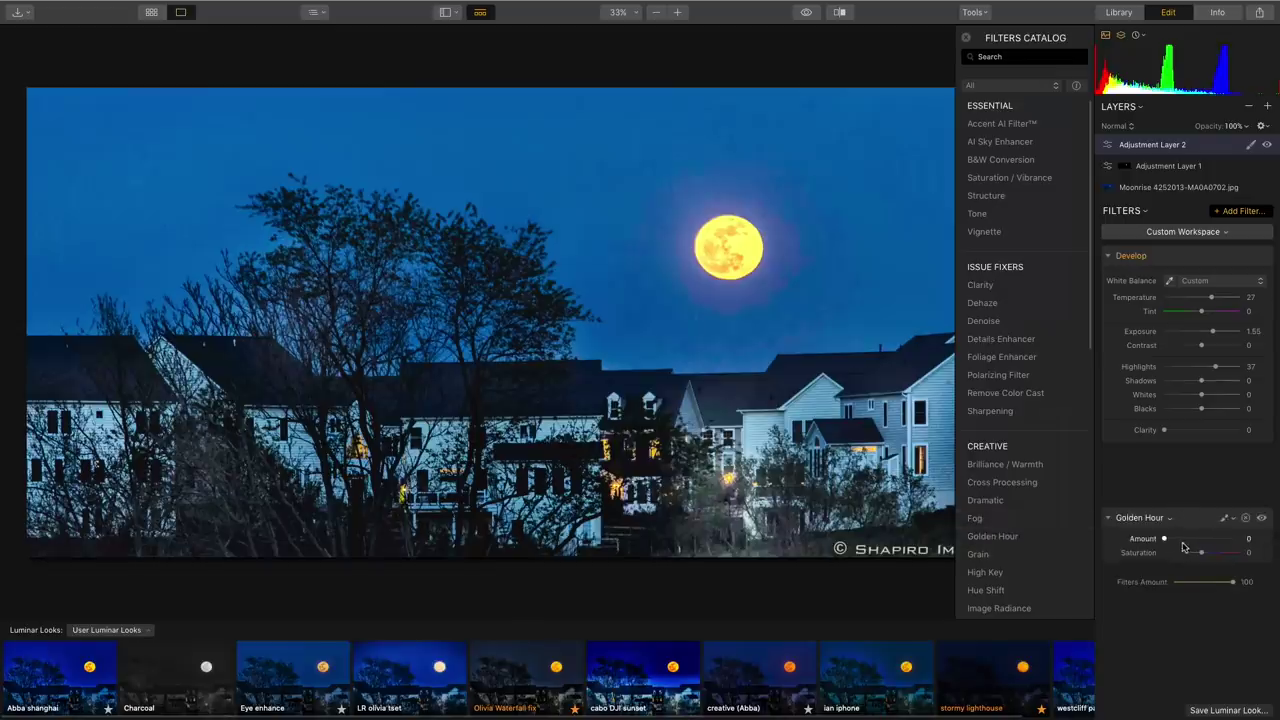
pyautogui.moveTo(1163, 540); pyautogui.dragTo(1201, 556)
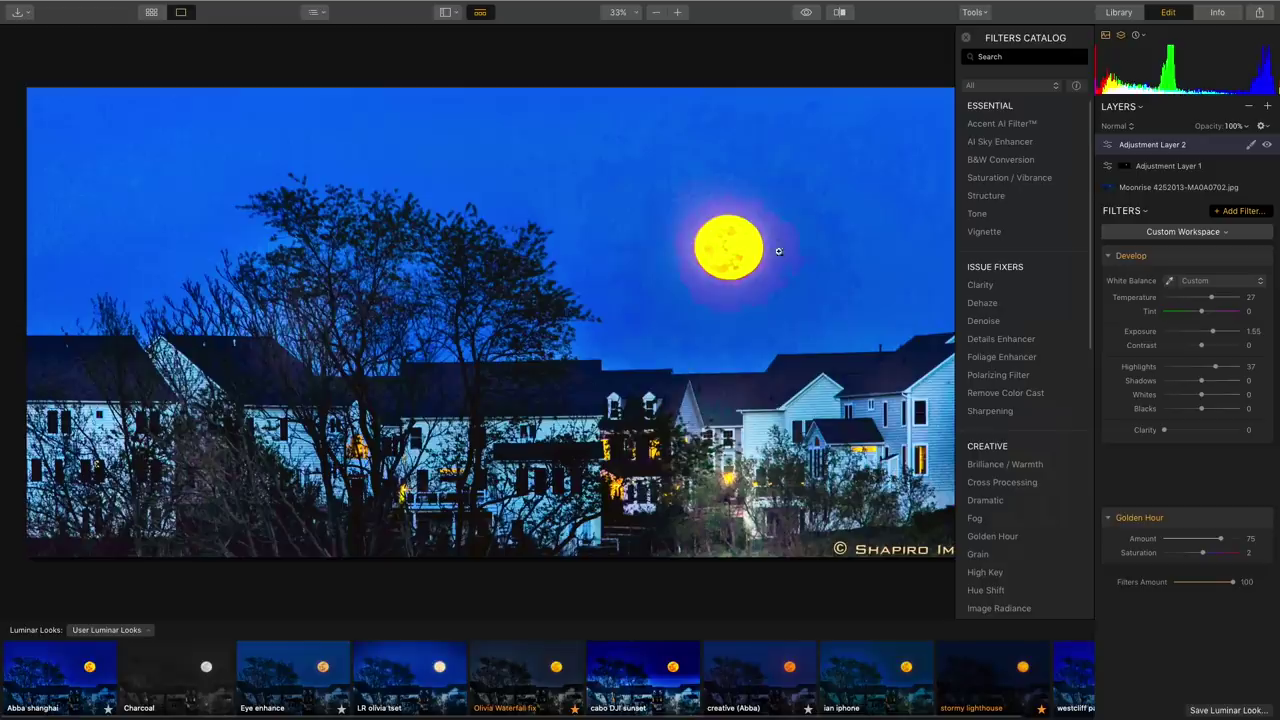
# Copy the moon mask from Adjustment Layer 1 and paste it onto Adjustment Layer 2.
pyautogui.click(1199, 167)
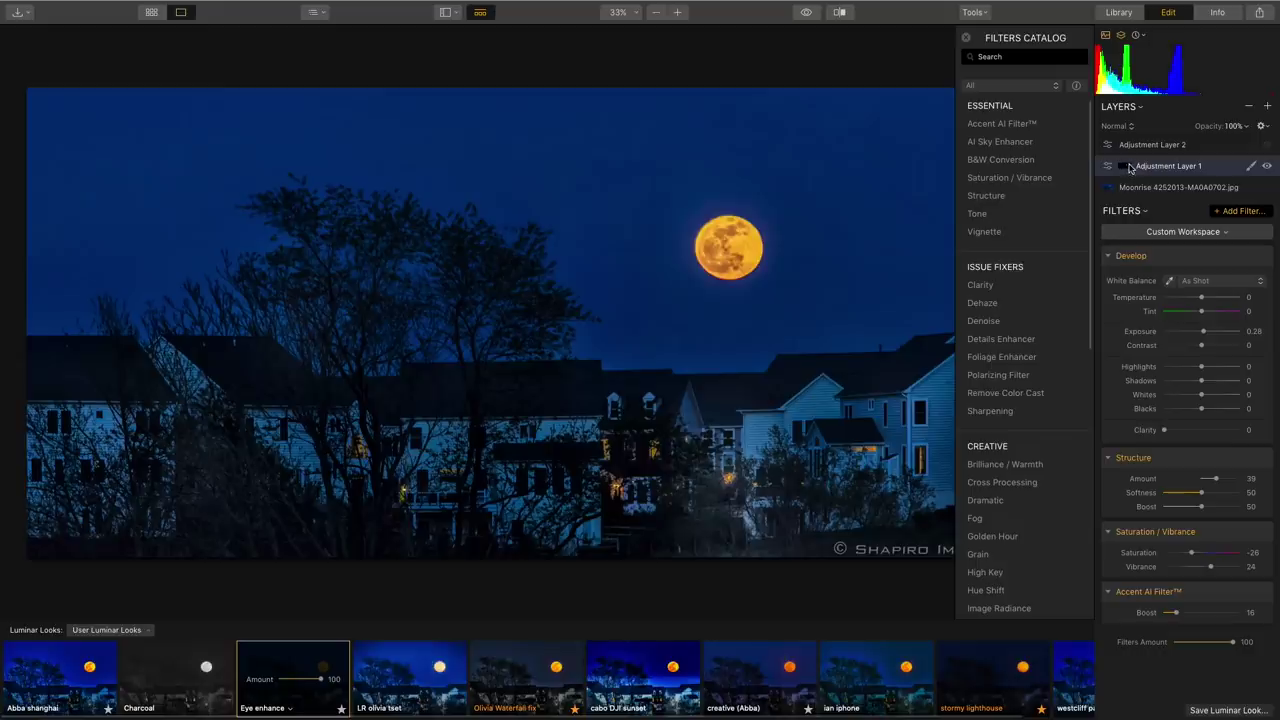
pyautogui.rightClick(1125, 170)
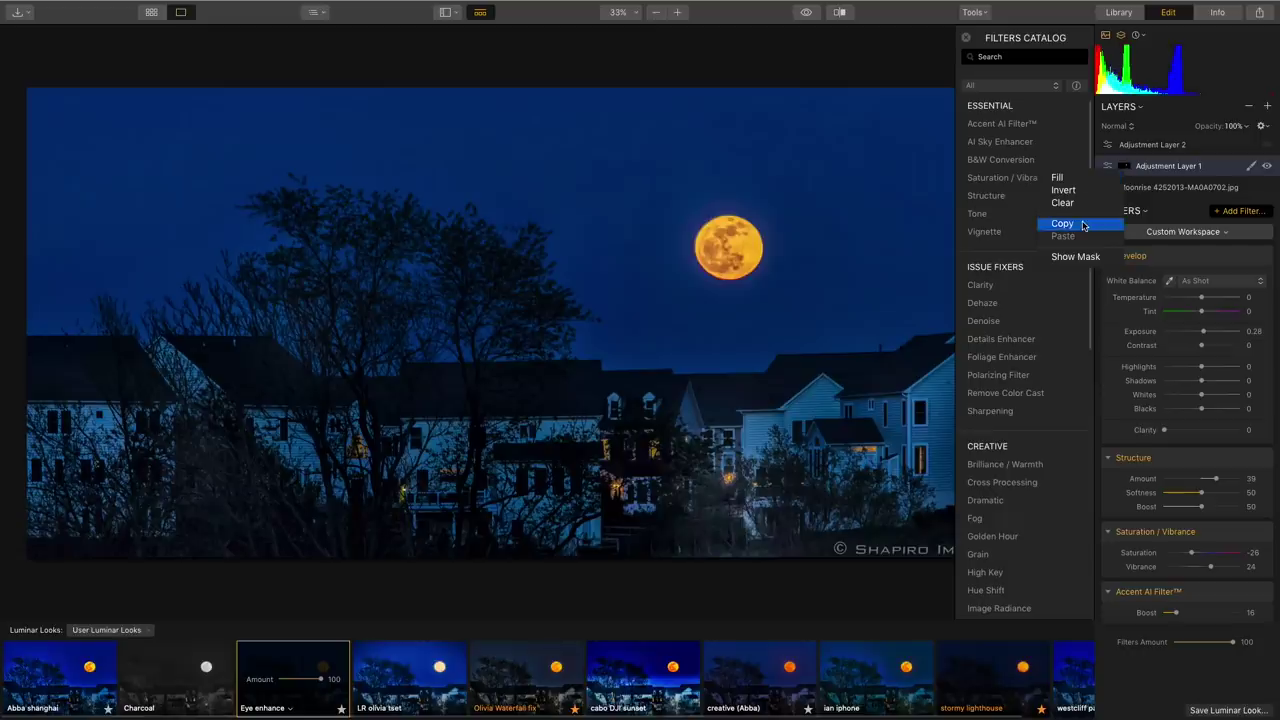
pyautogui.click(1083, 225)
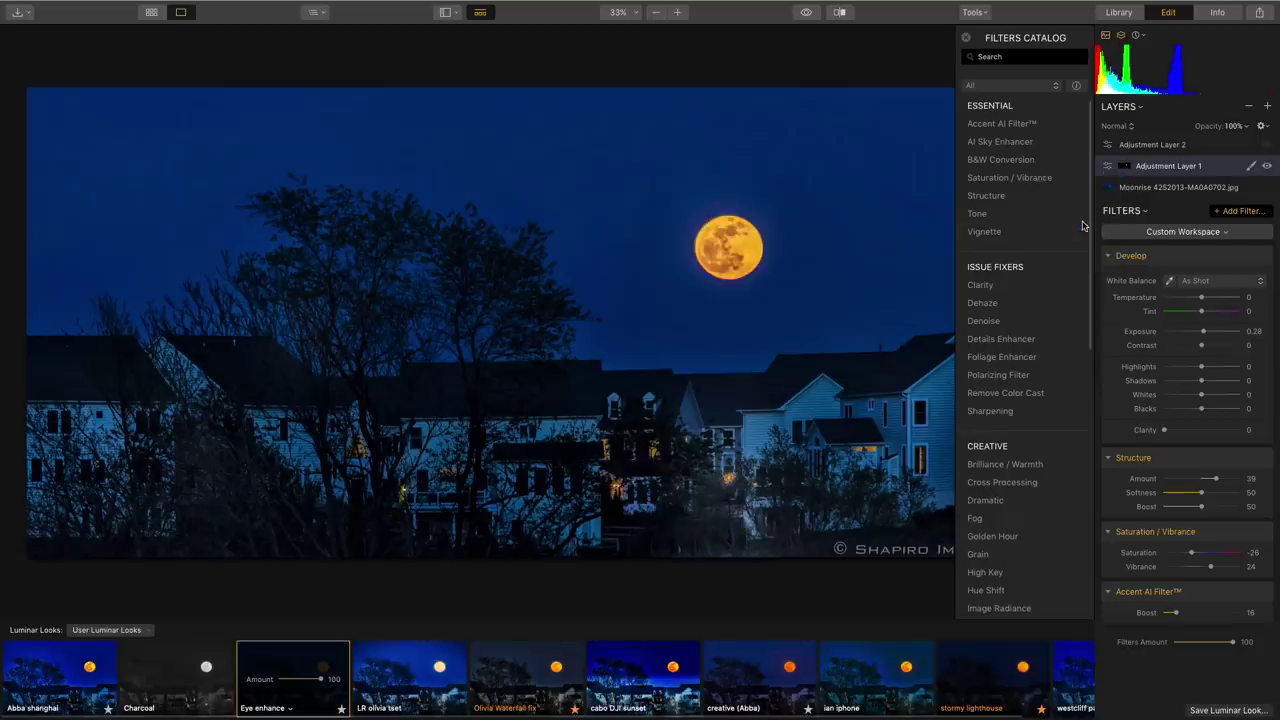
pyautogui.click(1160, 146)
pyautogui.rightClick(1157, 146)
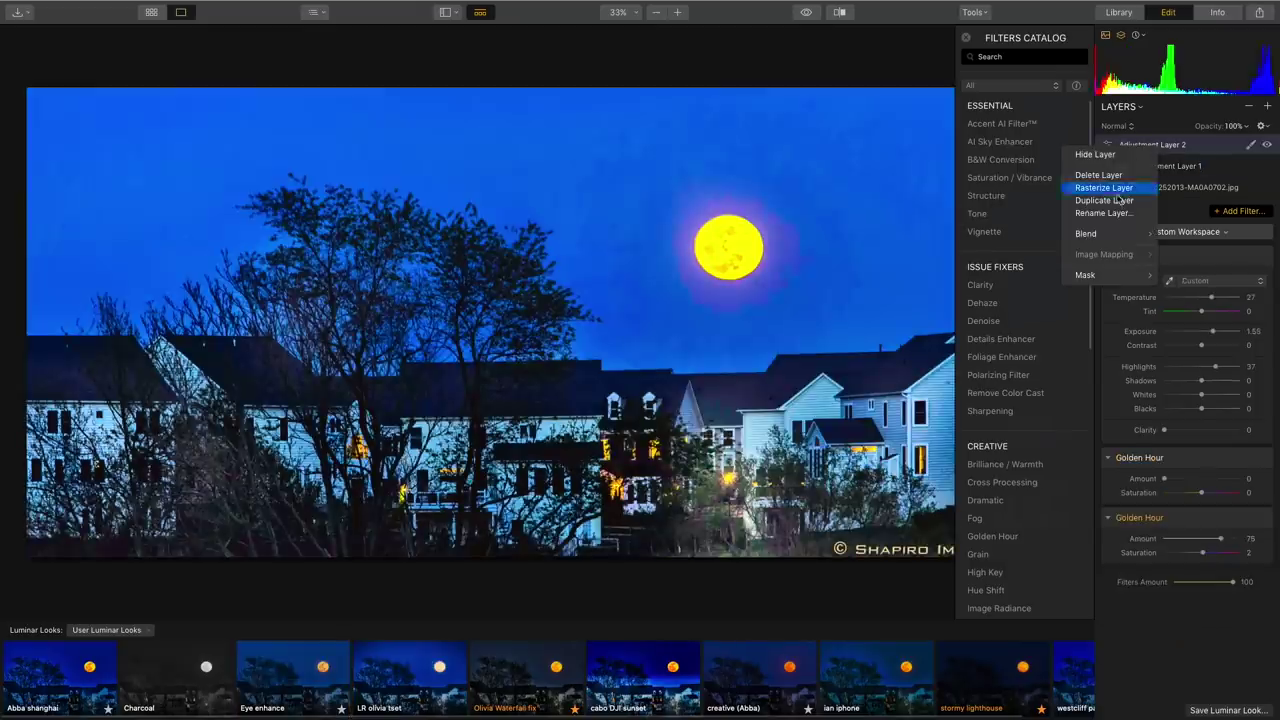
pyautogui.moveTo(1108, 234)
pyautogui.moveTo(1128, 280)
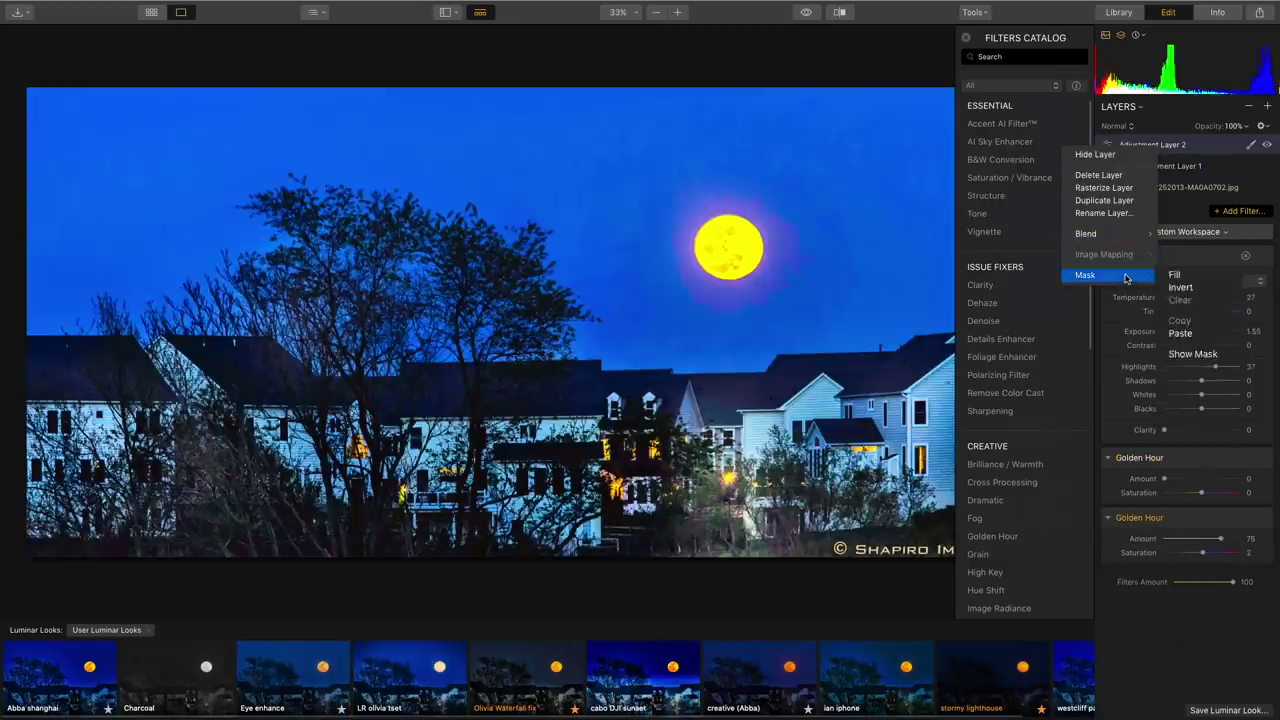
pyautogui.click(1195, 333)
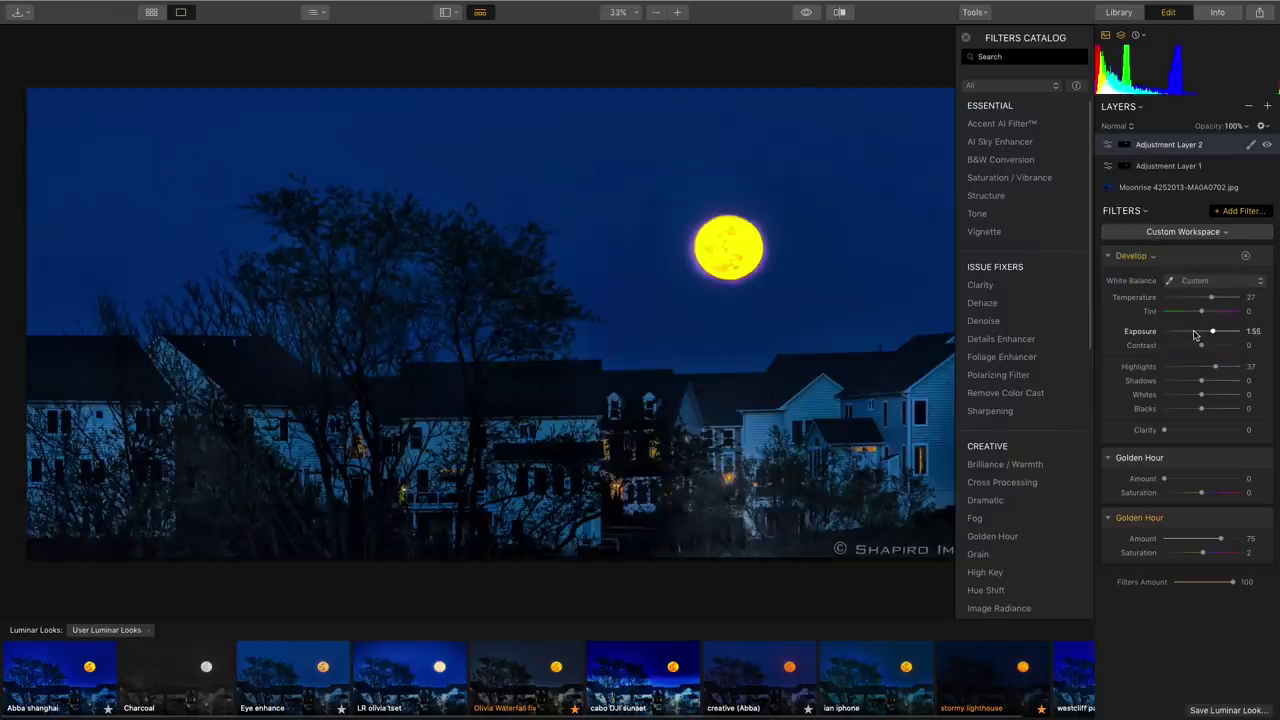
# Invert the mask on Adjustment Layer 2 so its filters affect everything except the moon.
pyautogui.rightClick(1136, 148)
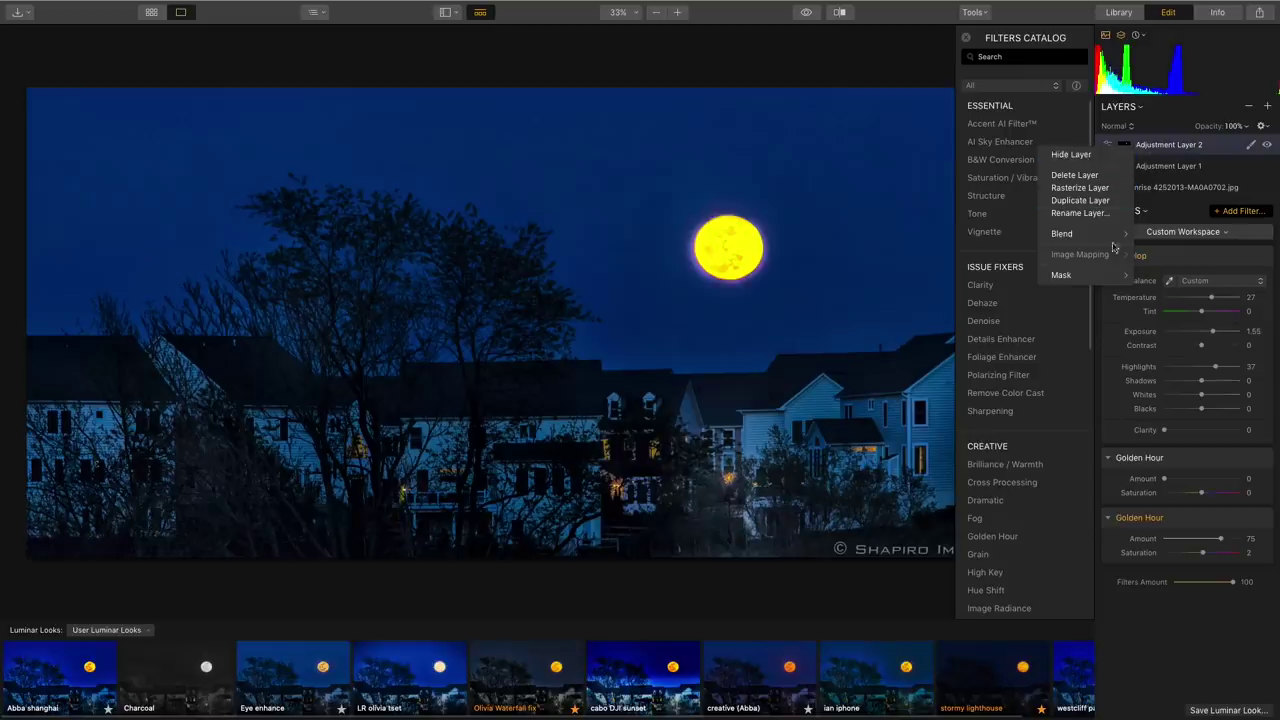
pyautogui.moveTo(1115, 276)
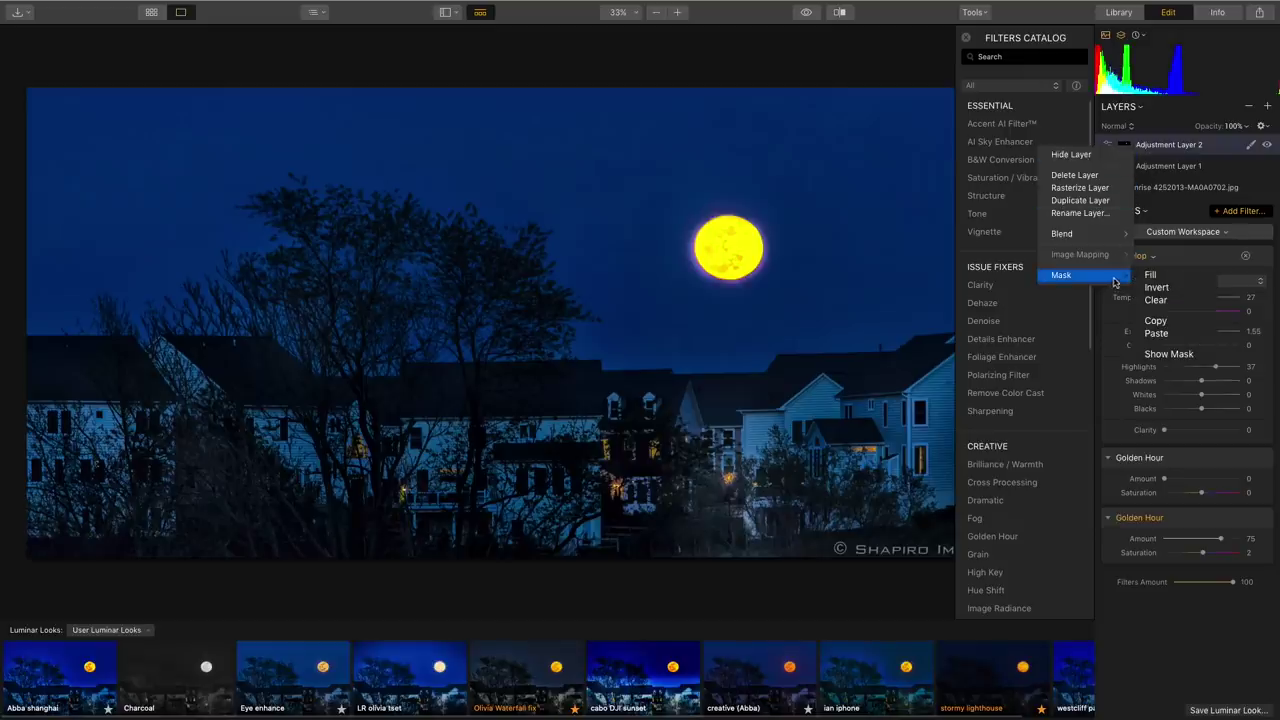
pyautogui.click(1168, 291)
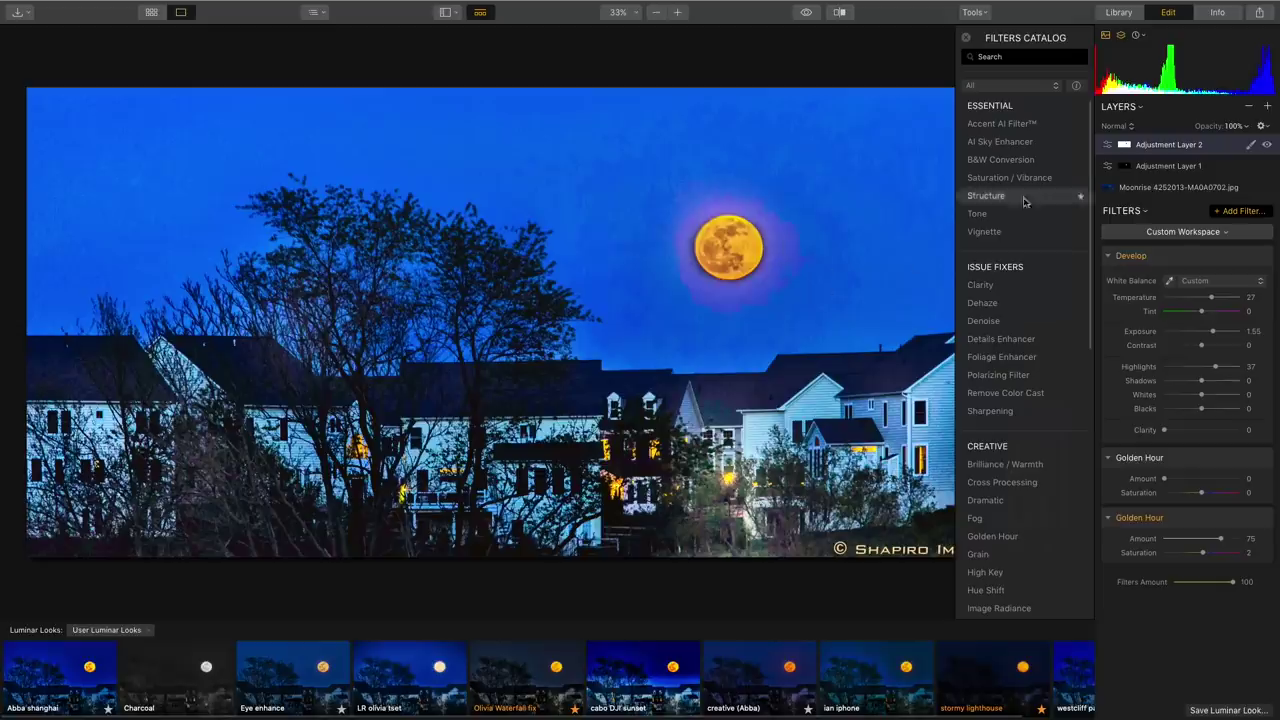
pyautogui.rightClick(1124, 170)
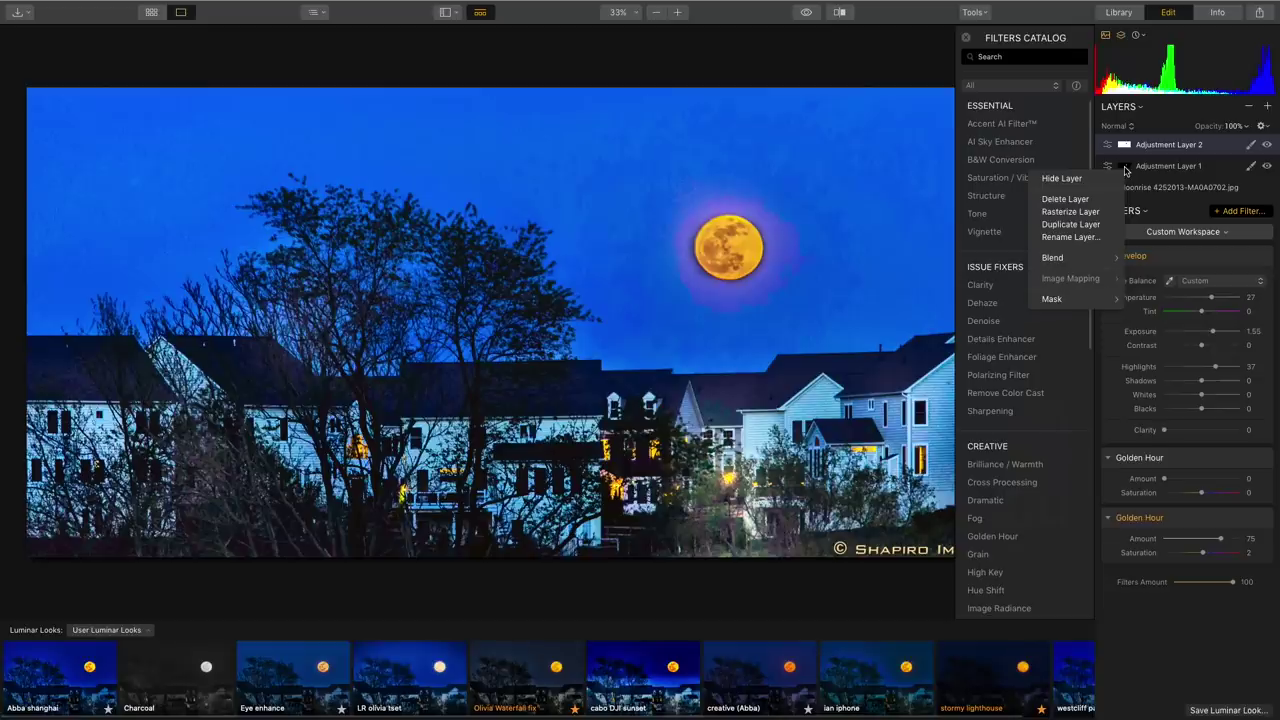
pyautogui.moveTo(1102, 299)
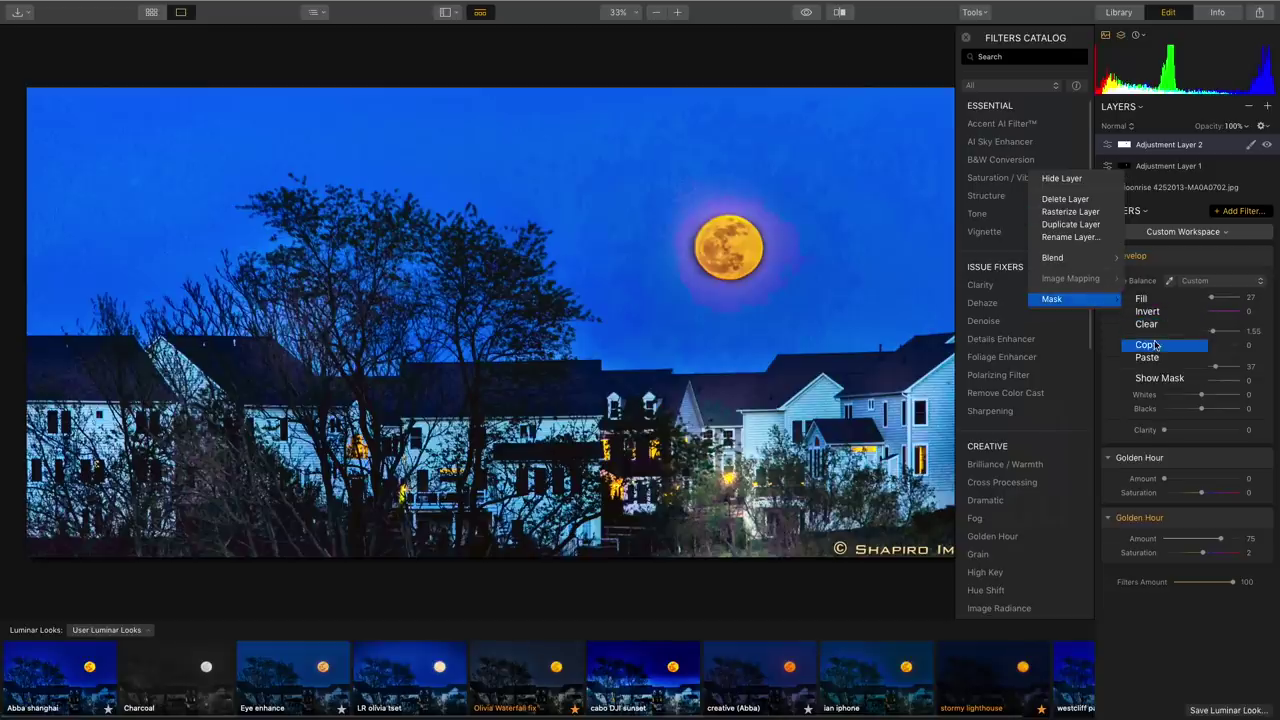
pyautogui.click(1215, 673)
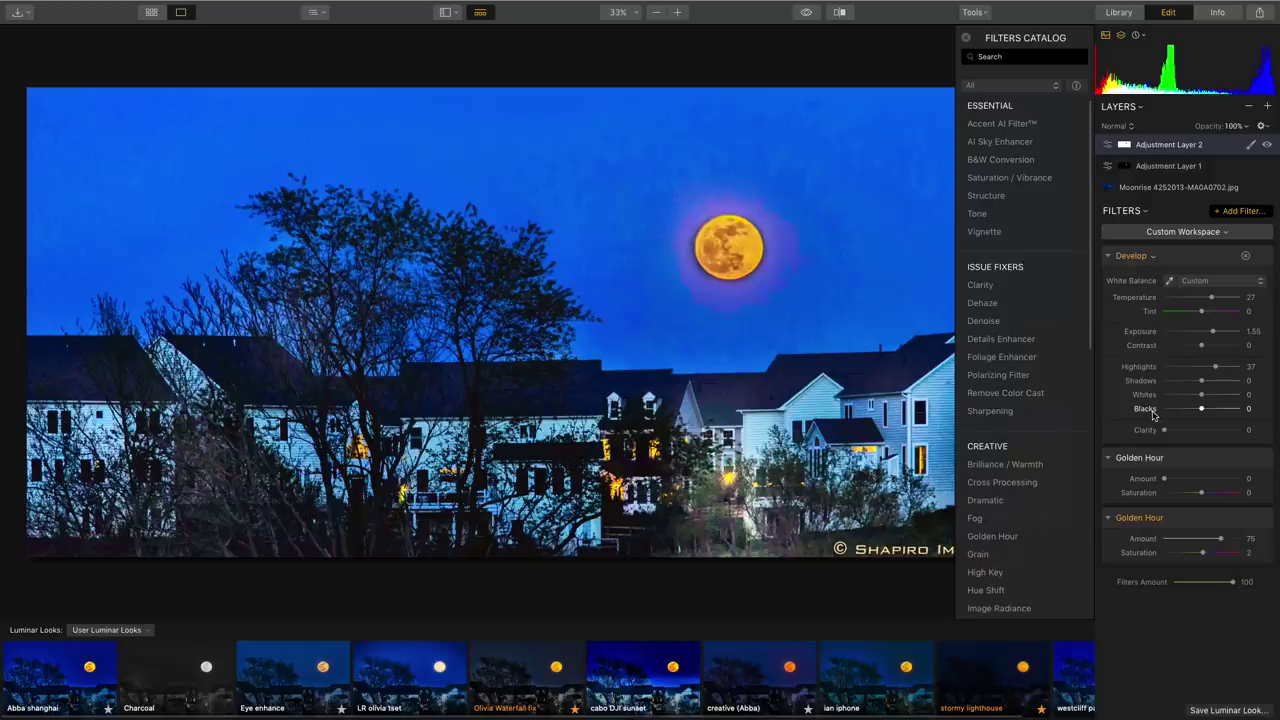
# Close the filters catalog, return to the photo gallery and open the windmill photo DSC02301.JPG for editing.
pyautogui.click(1236, 213)
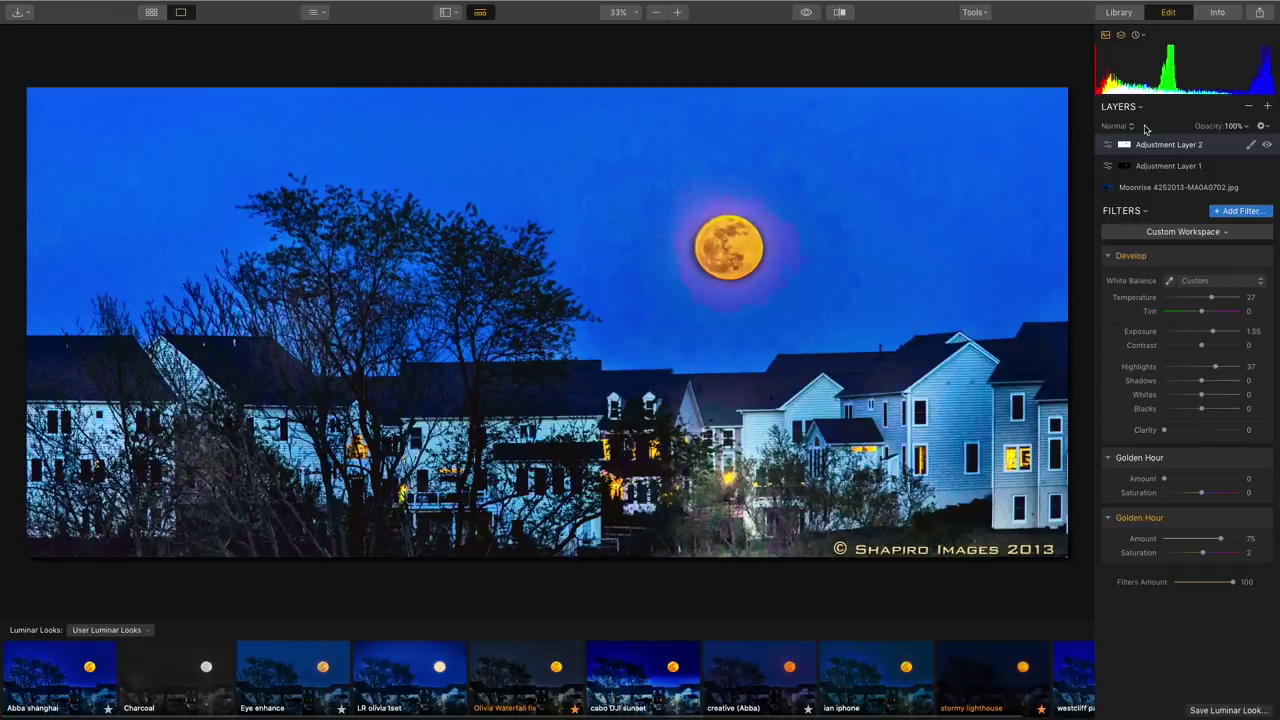
pyautogui.press('g')
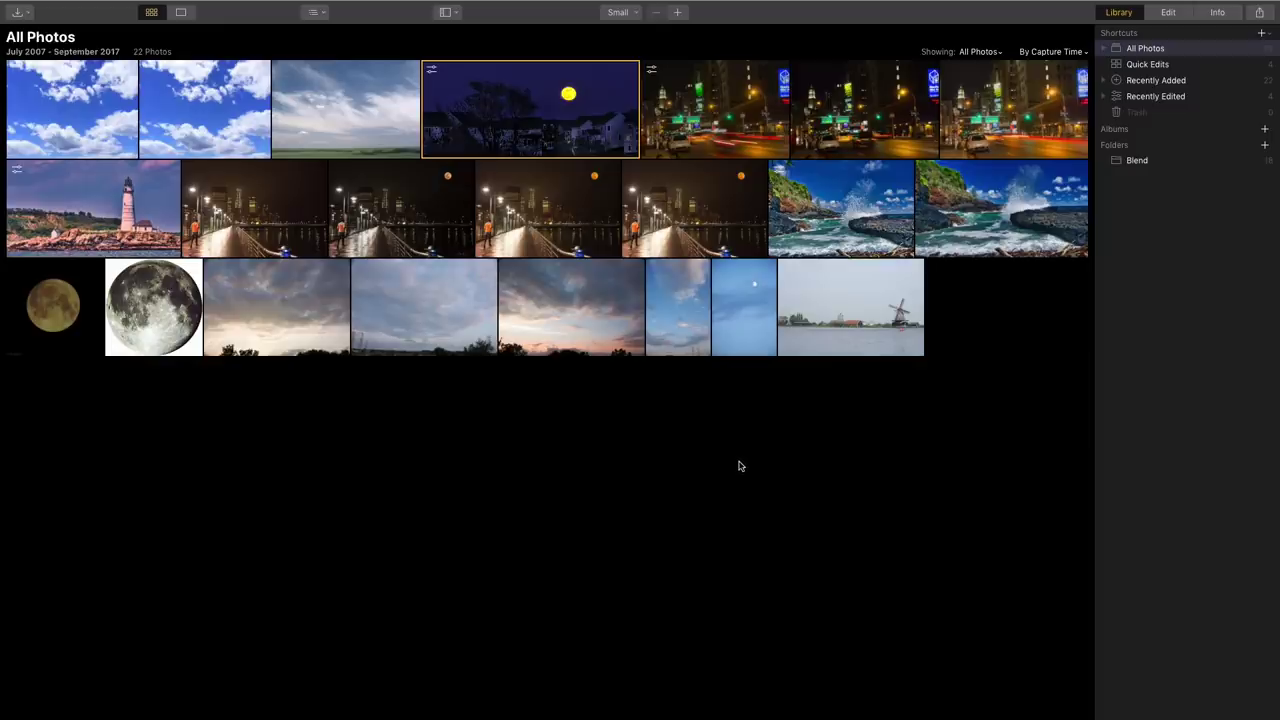
pyautogui.click(841, 305)
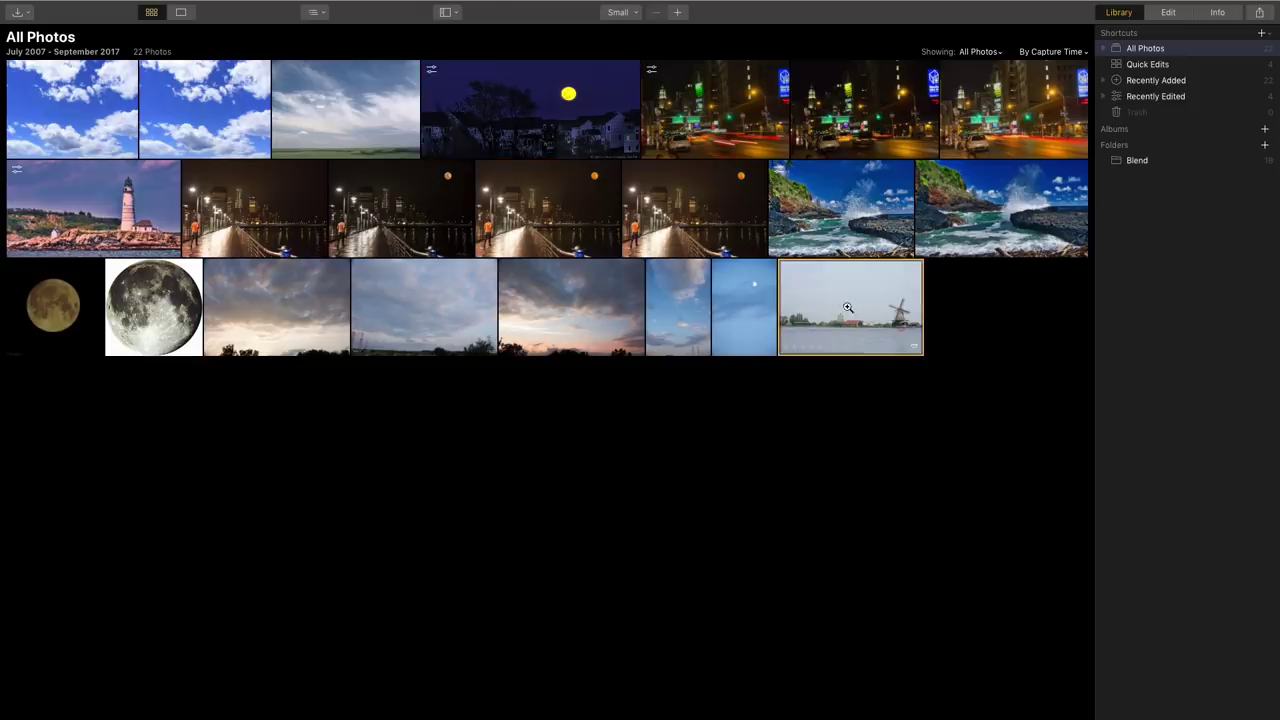
pyautogui.doubleClick(847, 307)
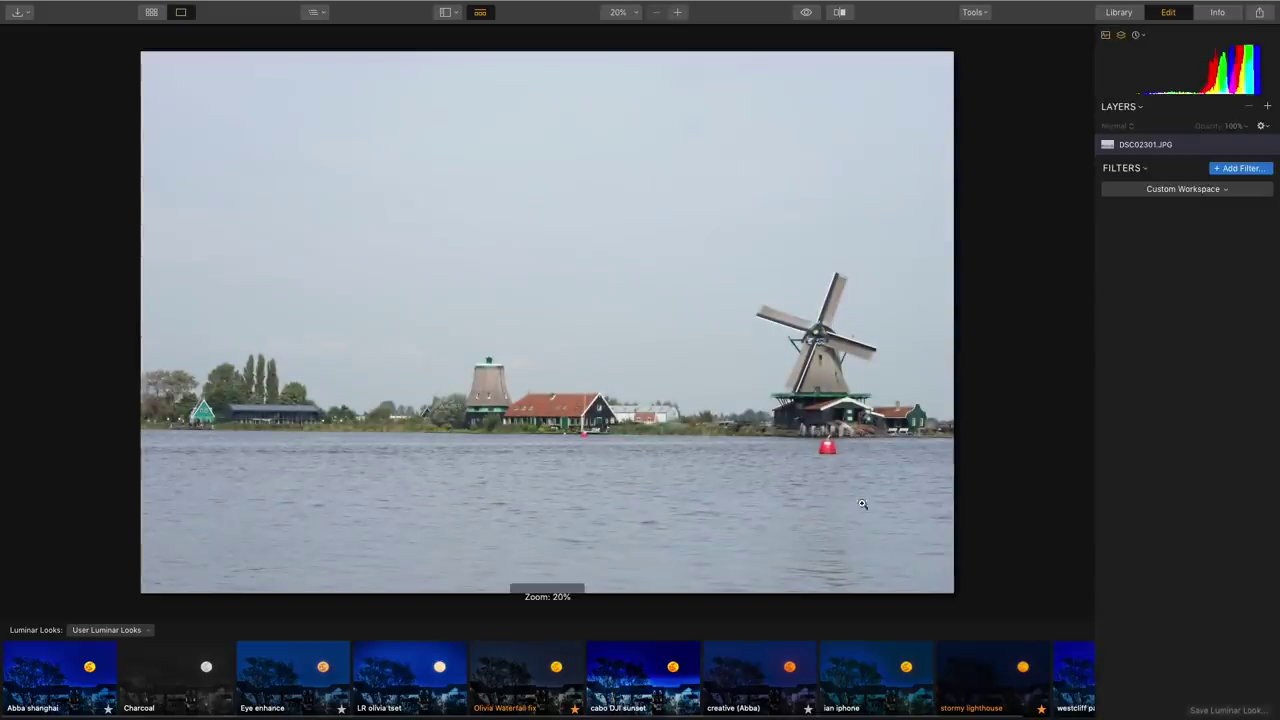
# Load the Quick & Awesome workspace and set Accent AI Boost 80, AI Sky Enhancer 27, Saturation -44, Vibrance 31 and Clarity 30.
pyautogui.click(1240, 168)
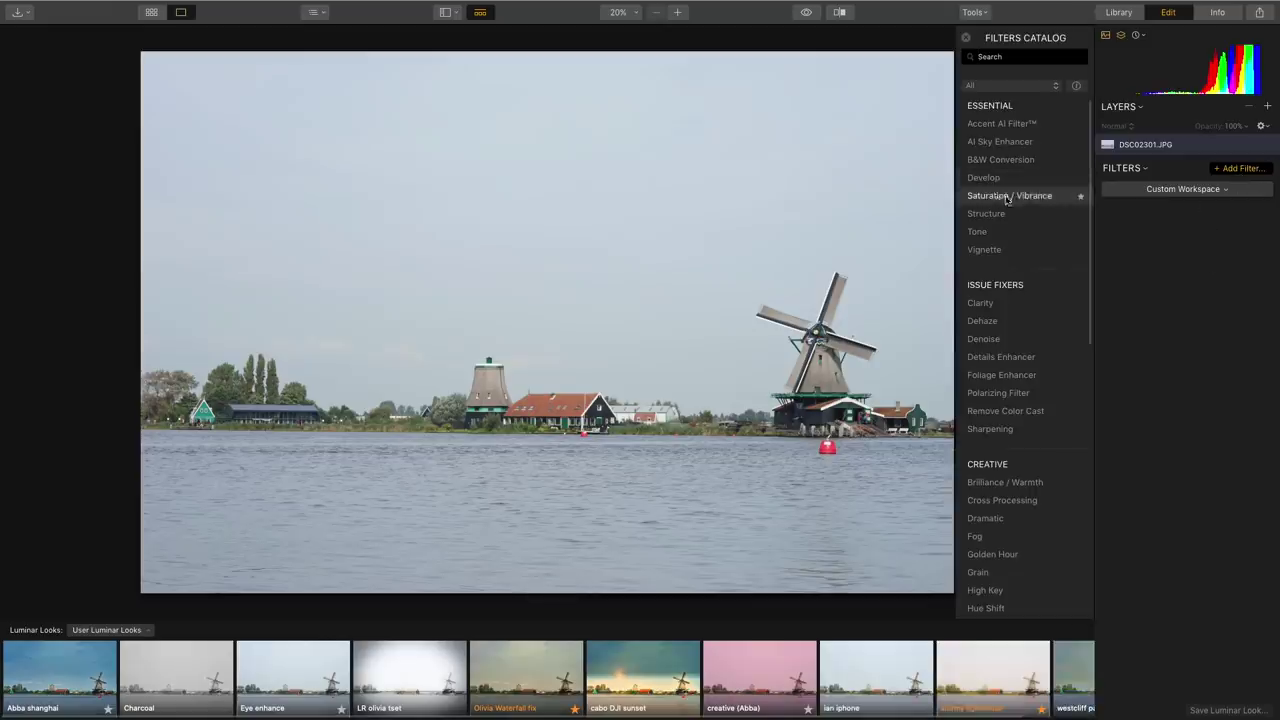
pyautogui.click(1144, 196)
pyautogui.click(1145, 240)
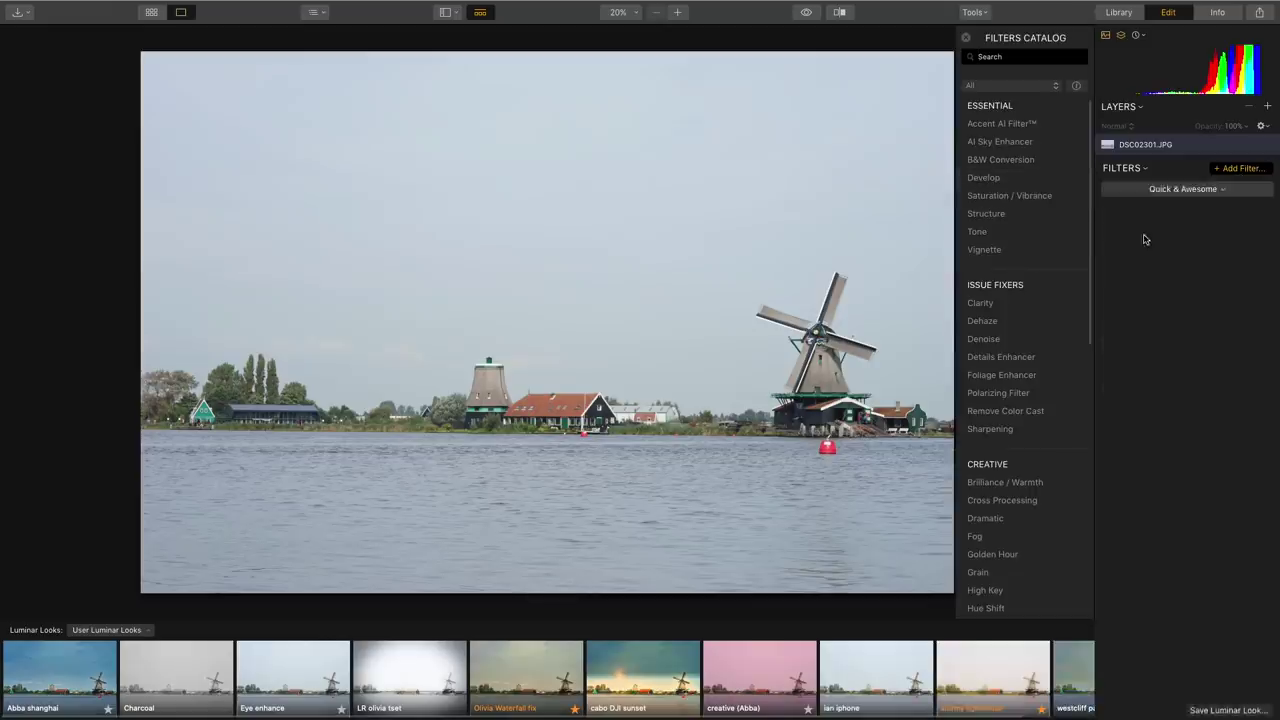
pyautogui.moveTo(1164, 234); pyautogui.dragTo(1224, 234)
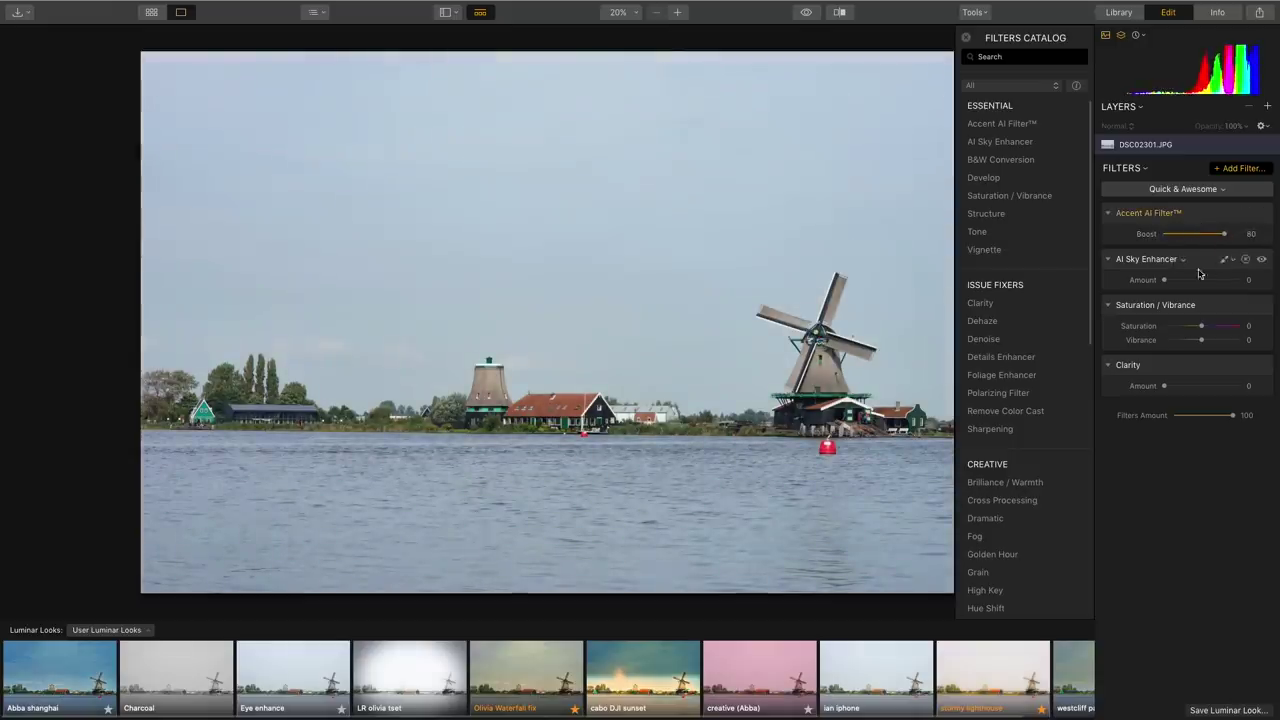
pyautogui.moveTo(1164, 280)
pyautogui.mouseDown()
pyautogui.moveTo(1196, 281)
pyautogui.moveTo(1184, 282)
pyautogui.mouseUp()
pyautogui.moveTo(1201, 326)
pyautogui.mouseDown()
pyautogui.moveTo(1185, 326)
pyautogui.moveTo(1214, 341)
pyautogui.mouseUp()
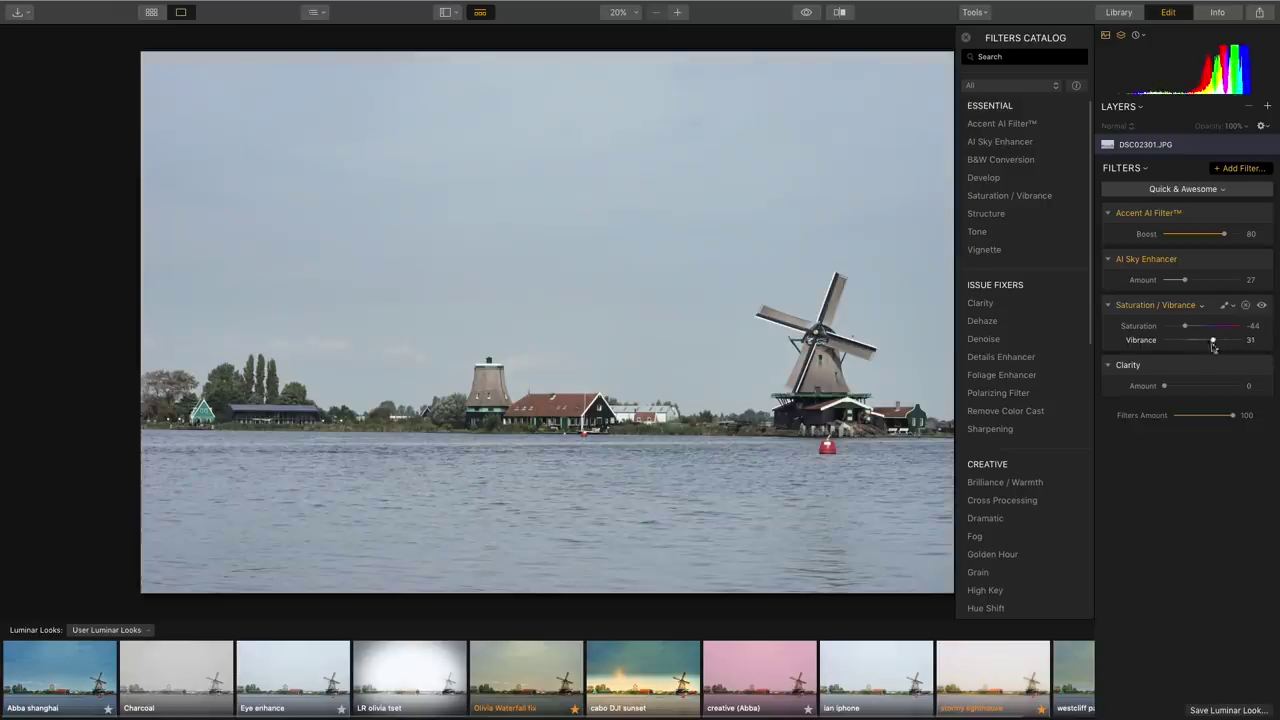
pyautogui.moveTo(1164, 386); pyautogui.dragTo(1187, 387)
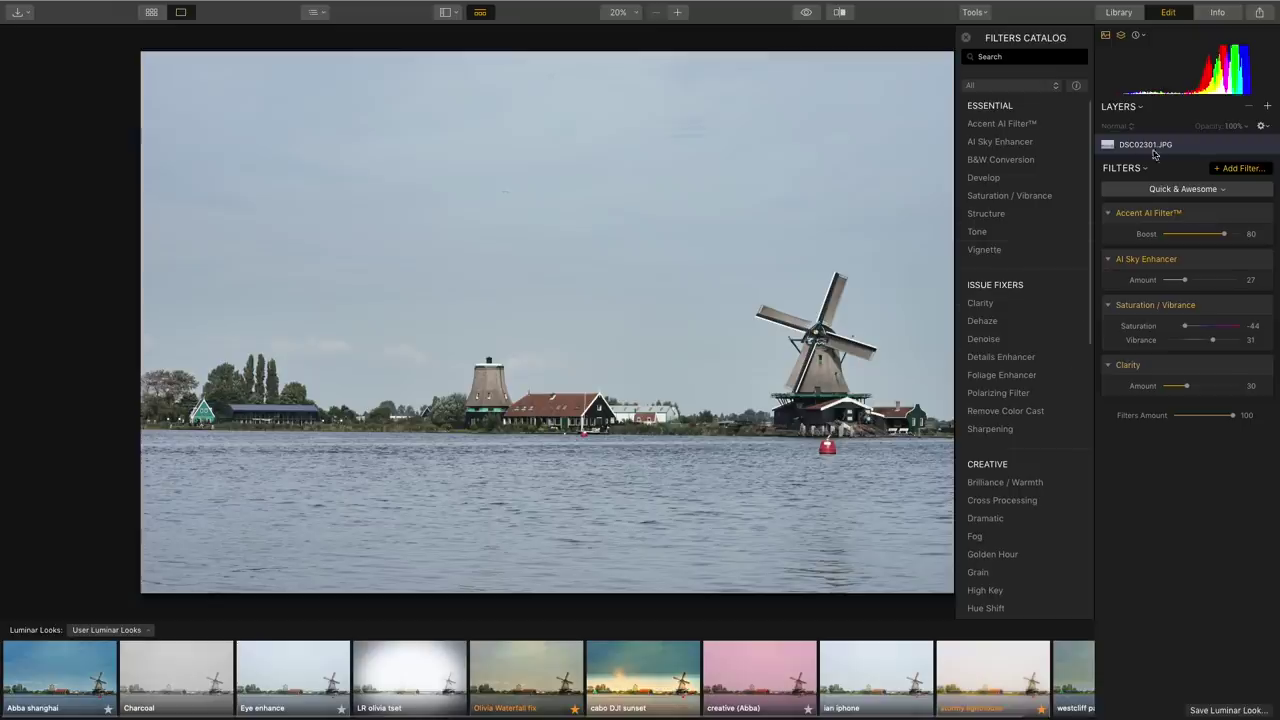
# Preview Skies_00857.jpg and Skies_00853.jpg from the Blend folder, and add Skies_00857.jpg as a new image layer.
pyautogui.click(1269, 107)
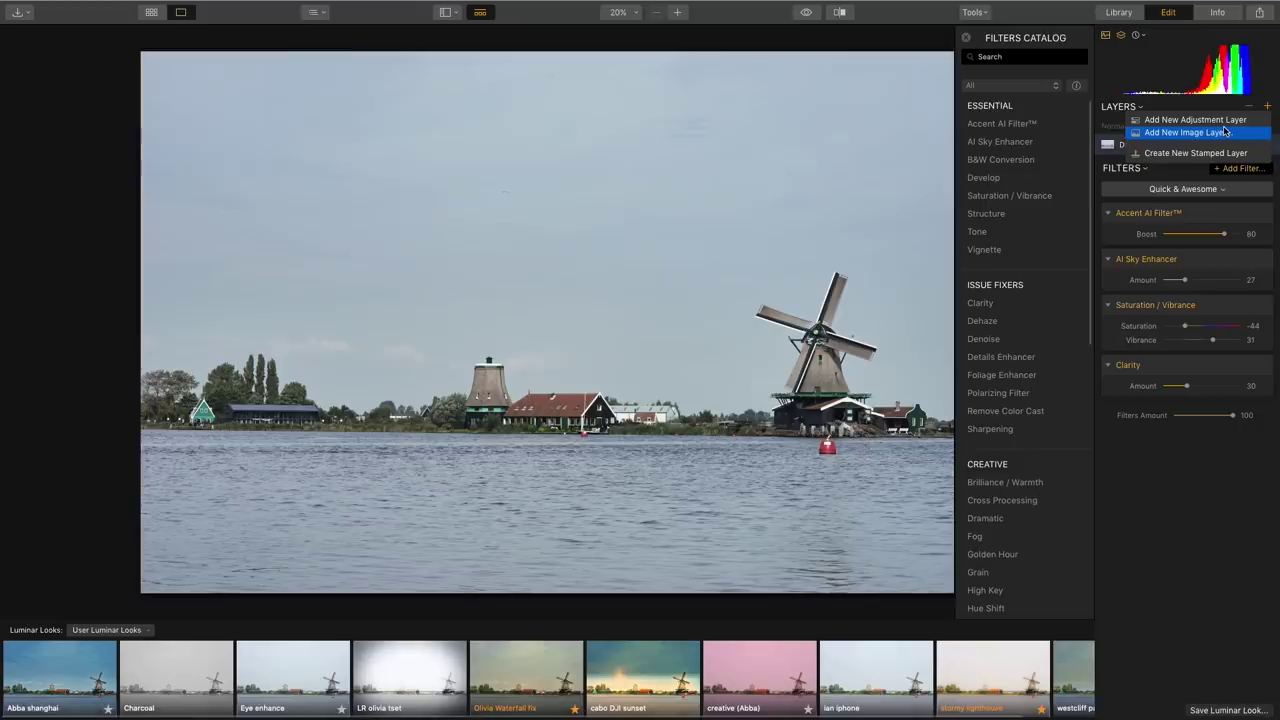
pyautogui.click(1228, 133)
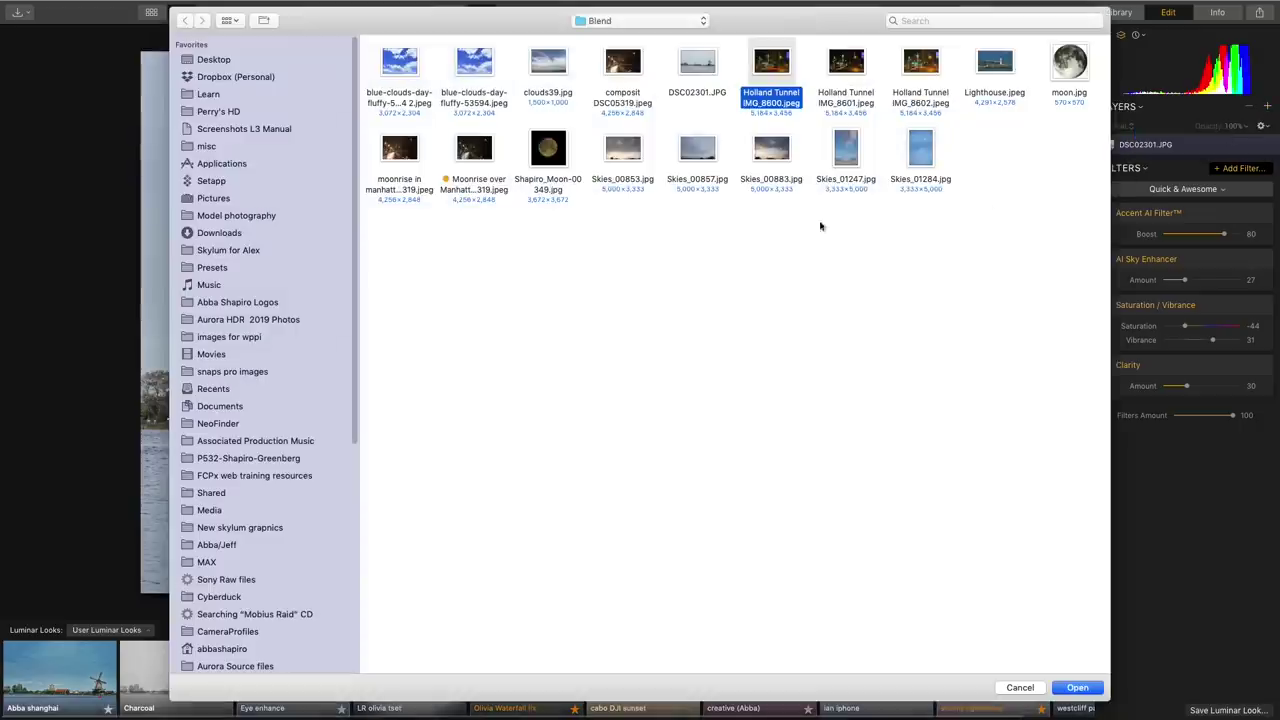
pyautogui.click(697, 150)
pyautogui.press('space')
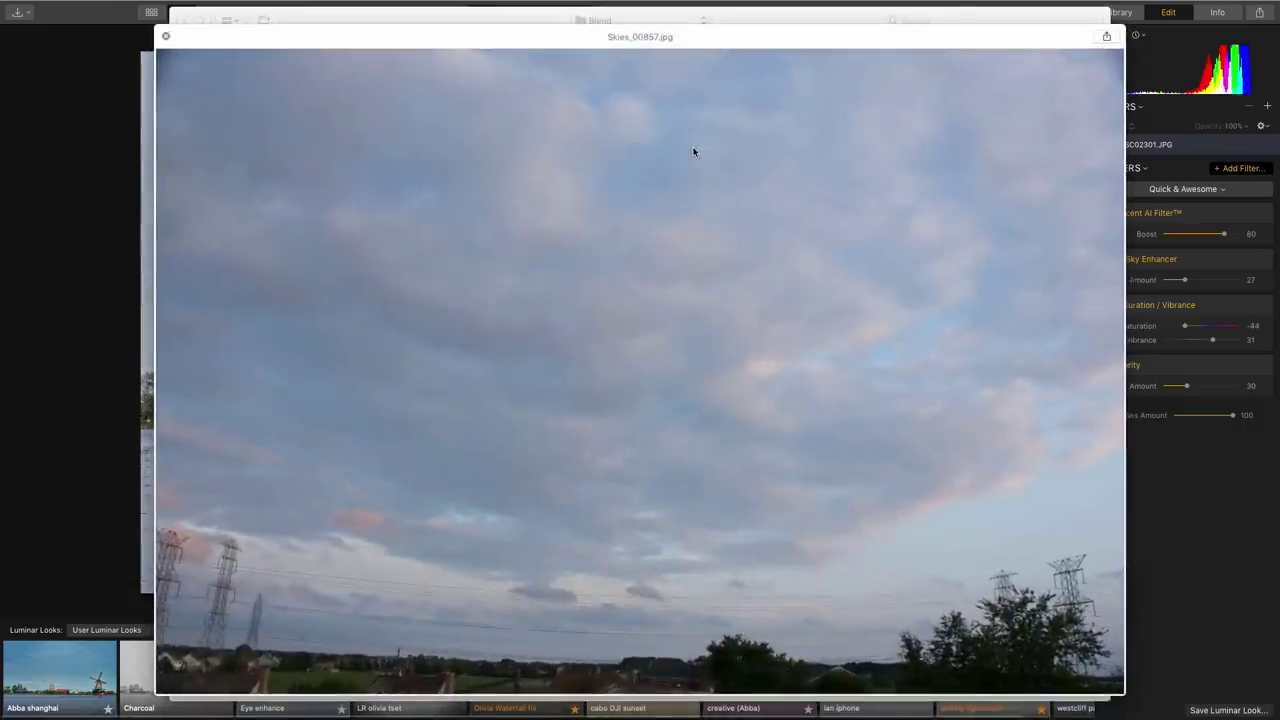
pyautogui.press('space')
pyautogui.click(638, 150)
pyautogui.press('space')
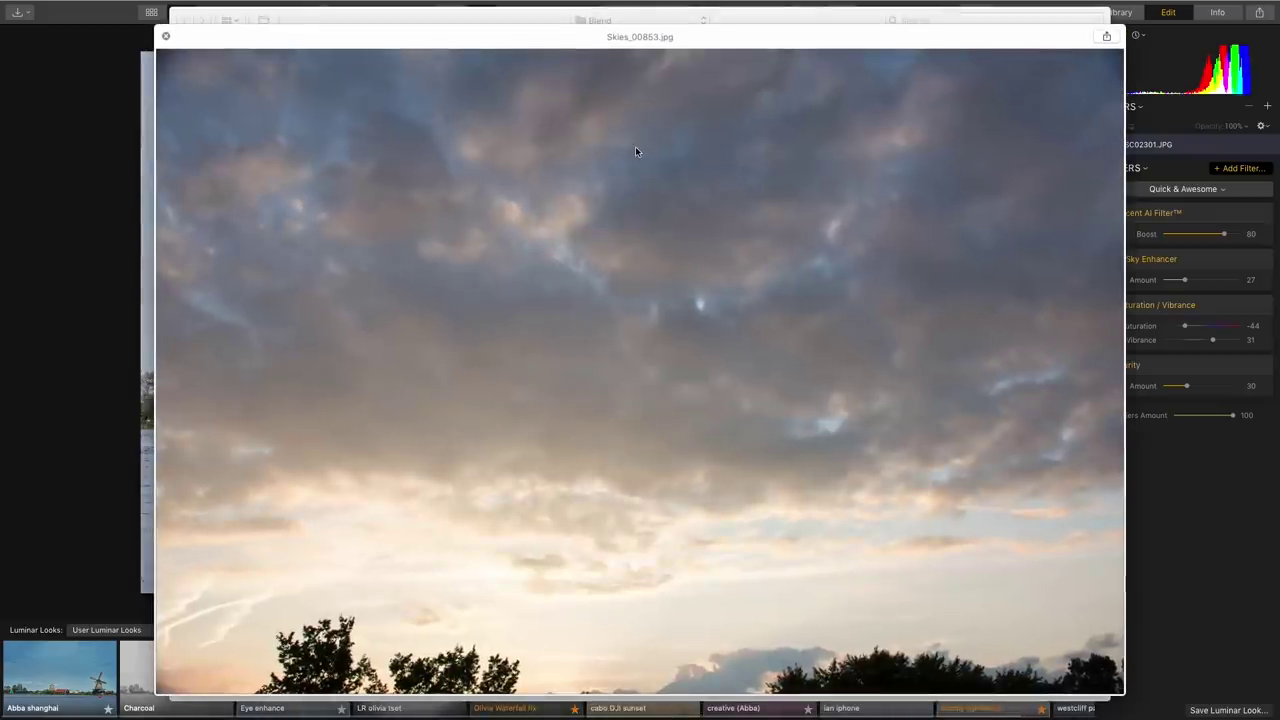
pyautogui.press('space')
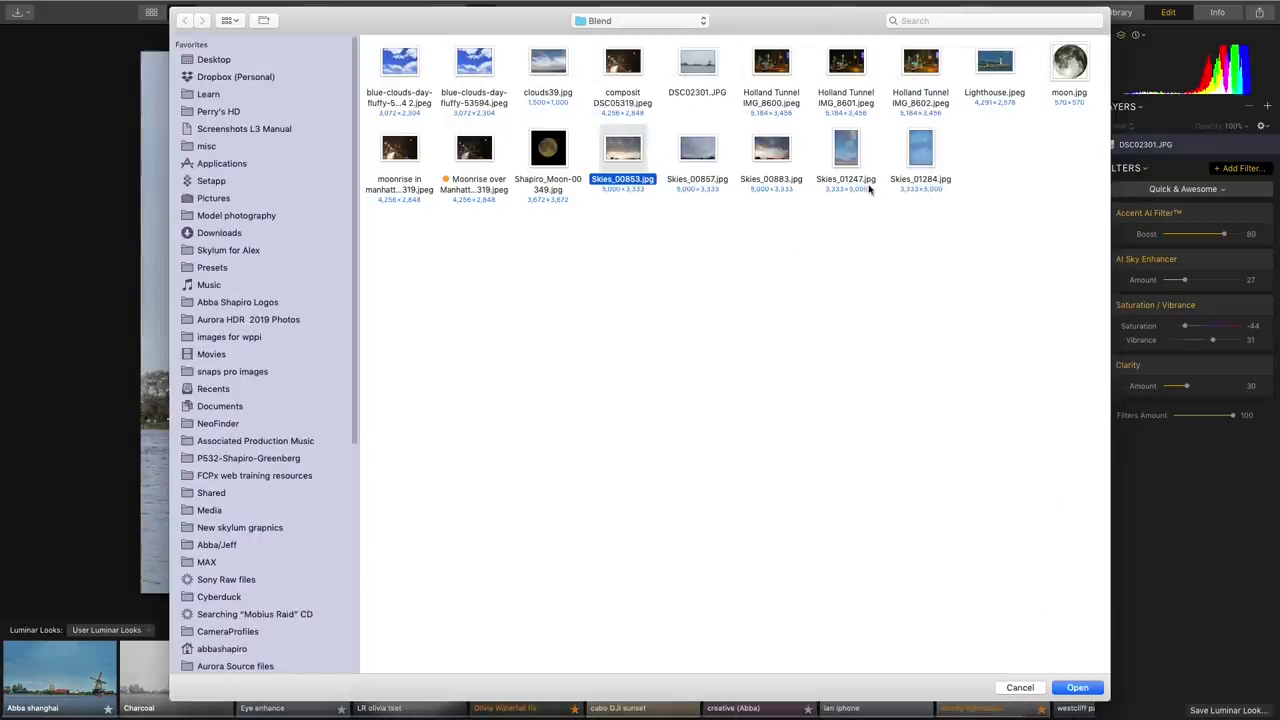
pyautogui.click(697, 158)
pyautogui.press('space')
pyautogui.press('space')
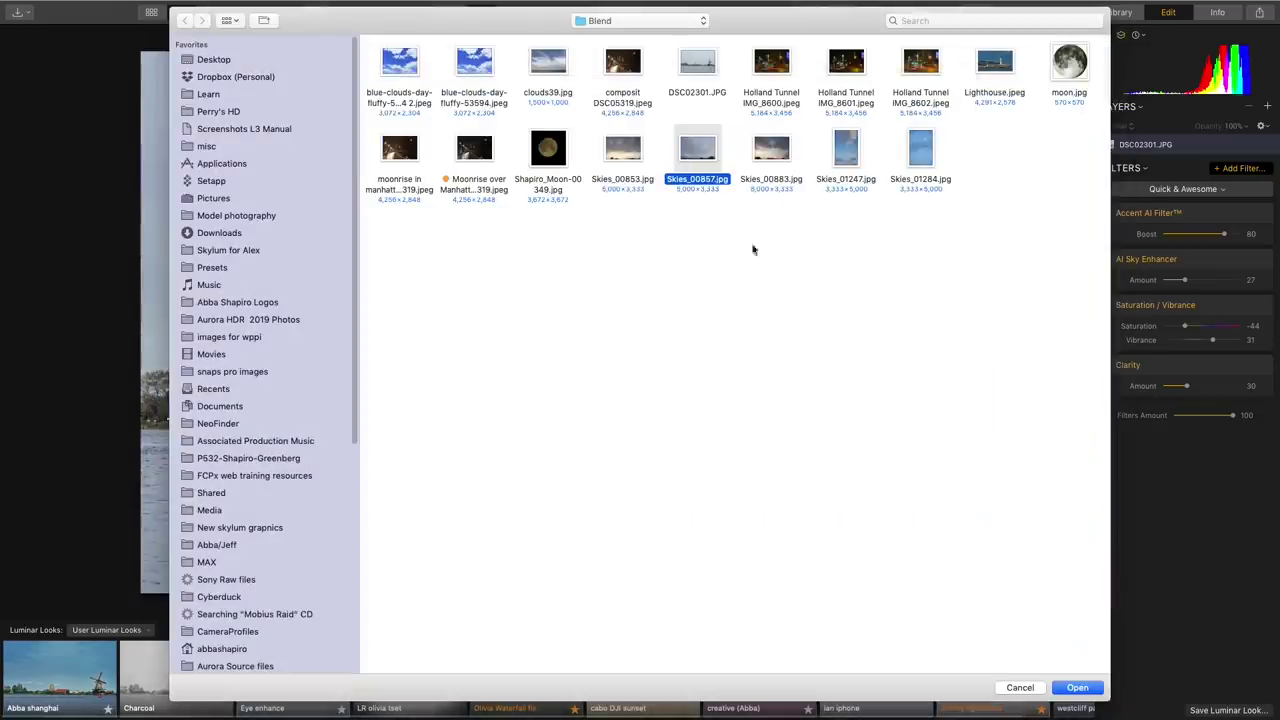
pyautogui.click(1084, 689)
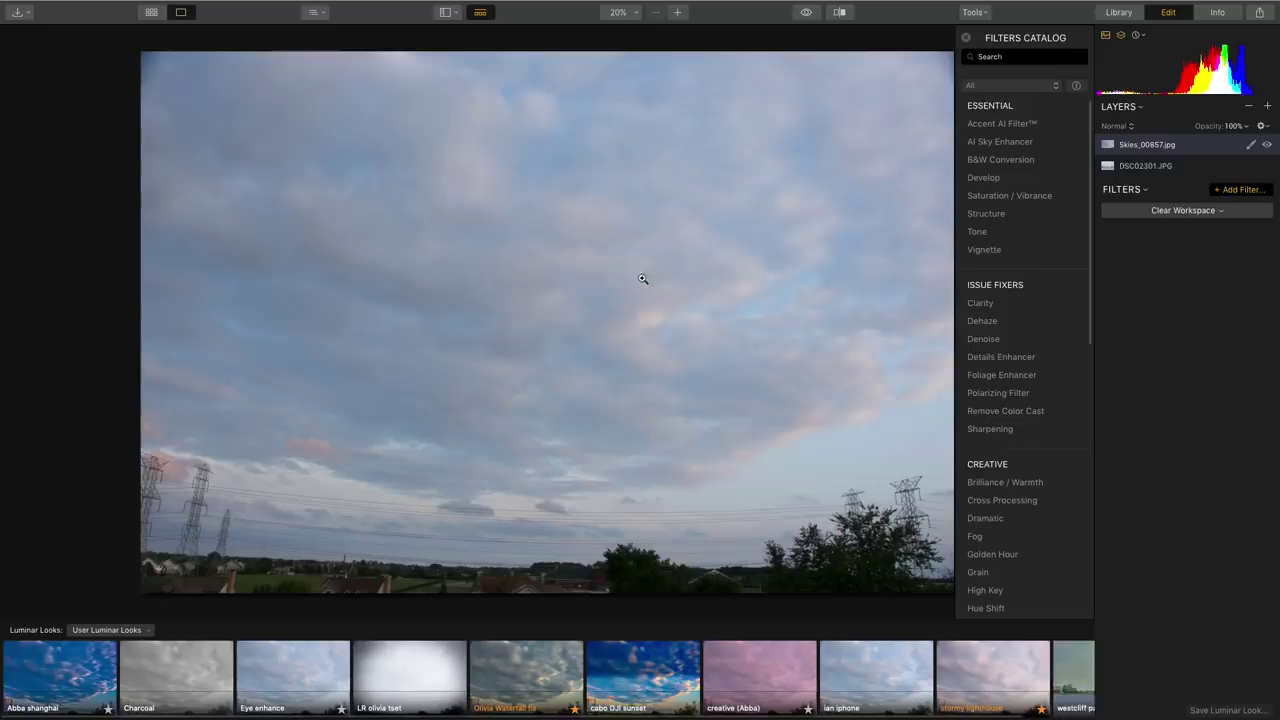
# Draw a gradient mask on the Skies_00857.jpg layer, keeping the clouds above and fading them out softly down to the horizon.
pyautogui.click(1250, 144)
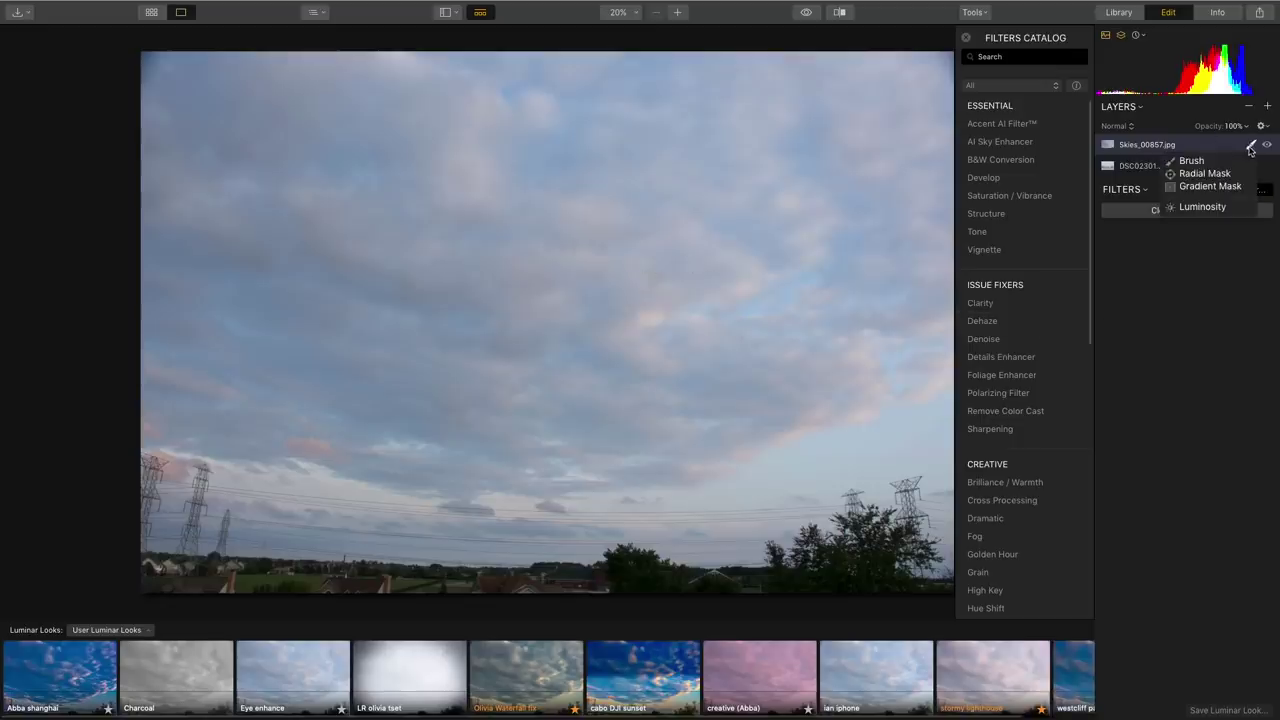
pyautogui.click(1210, 186)
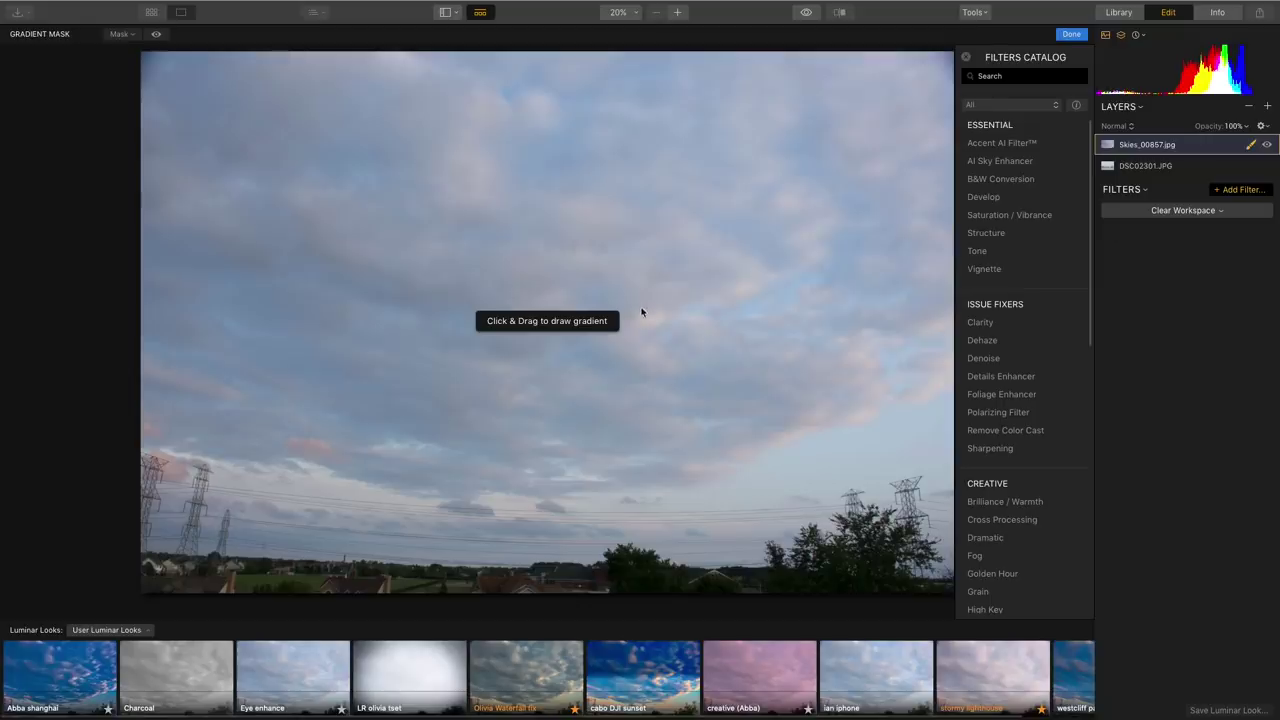
pyautogui.moveTo(642, 366); pyautogui.dragTo(643, 275)
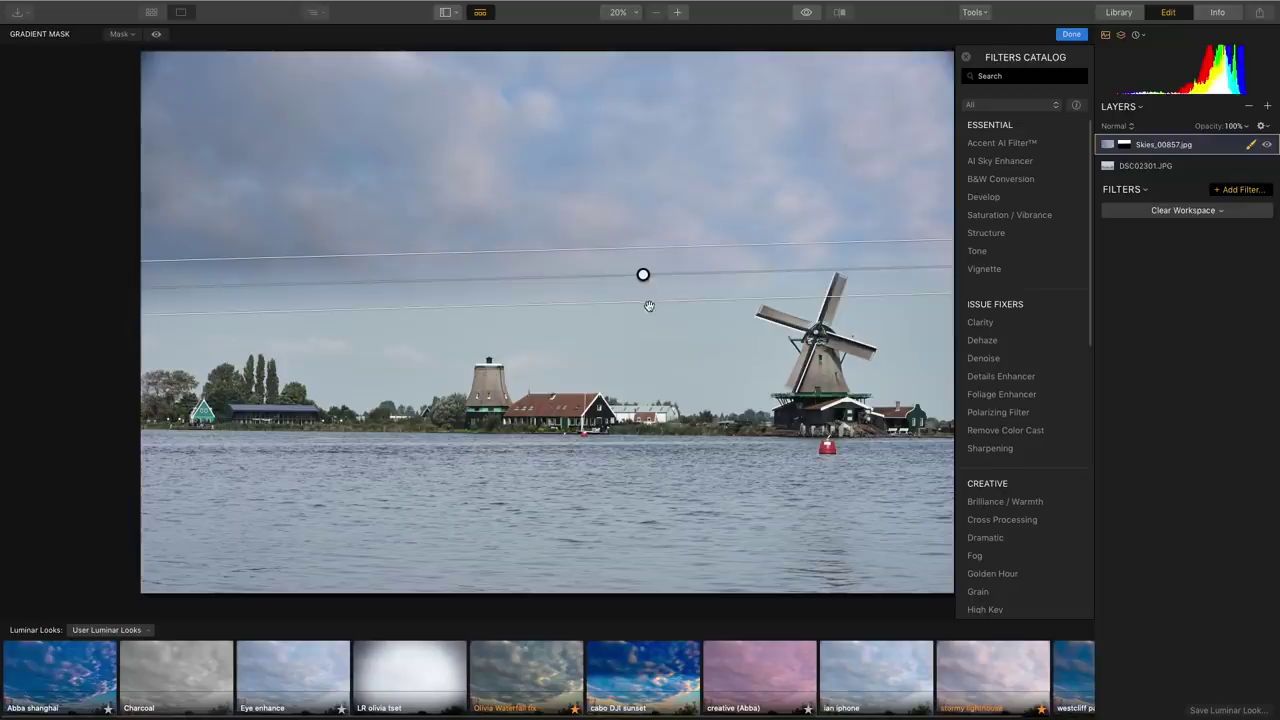
pyautogui.moveTo(653, 317); pyautogui.dragTo(673, 403)
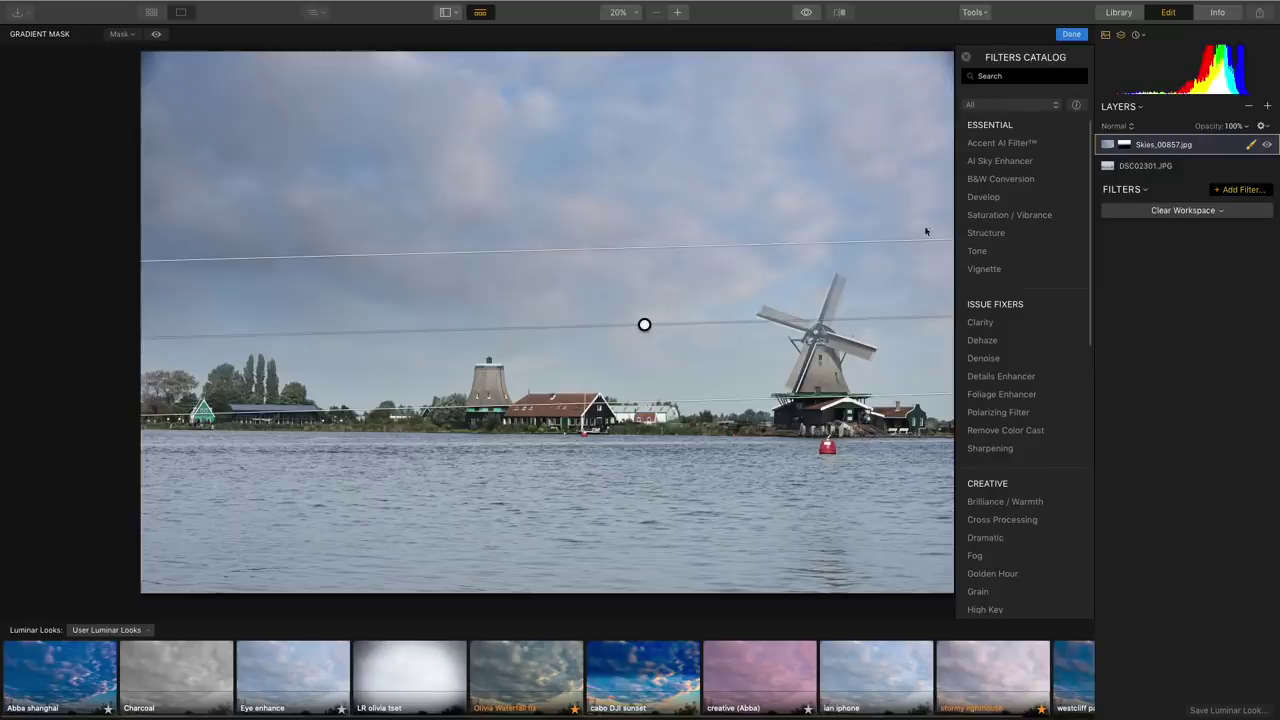
pyautogui.click(1250, 147)
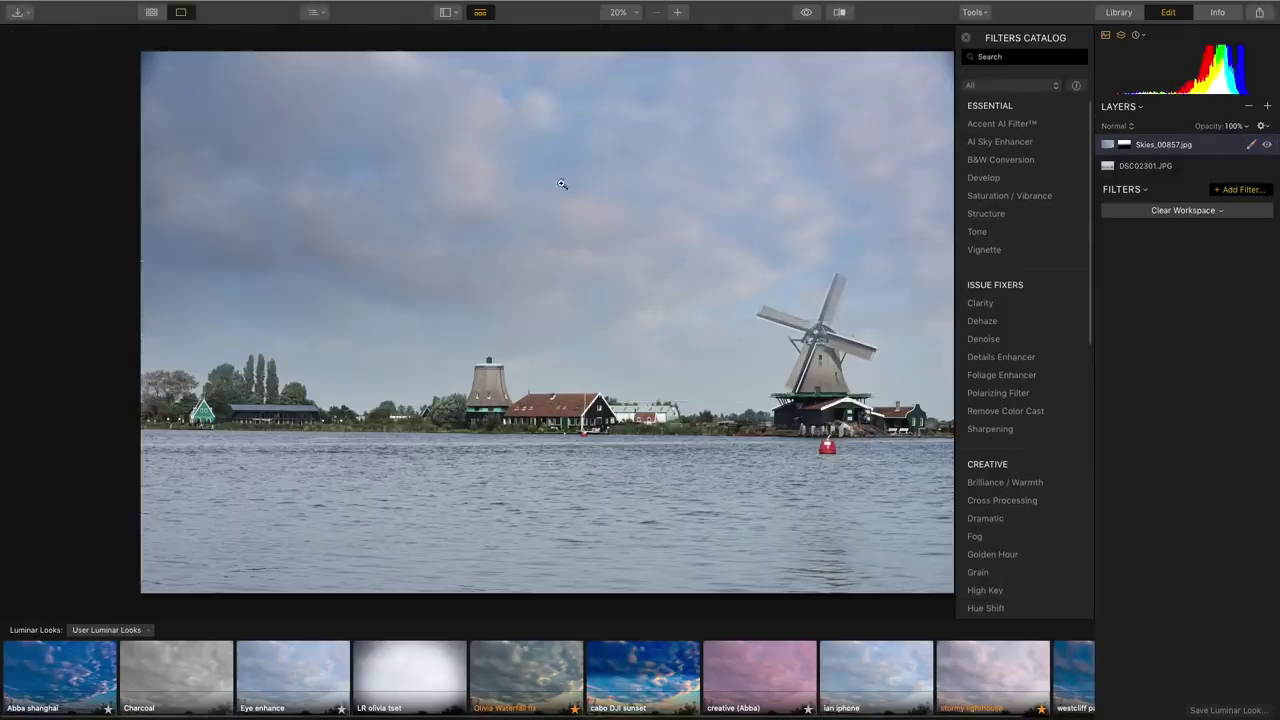
# Compare the picture with and without the cloud layer and preview other blend modes, such as Color Burn, without applying one.
pyautogui.click(1267, 145)
pyautogui.click(1267, 145)
pyautogui.rightClick(1141, 153)
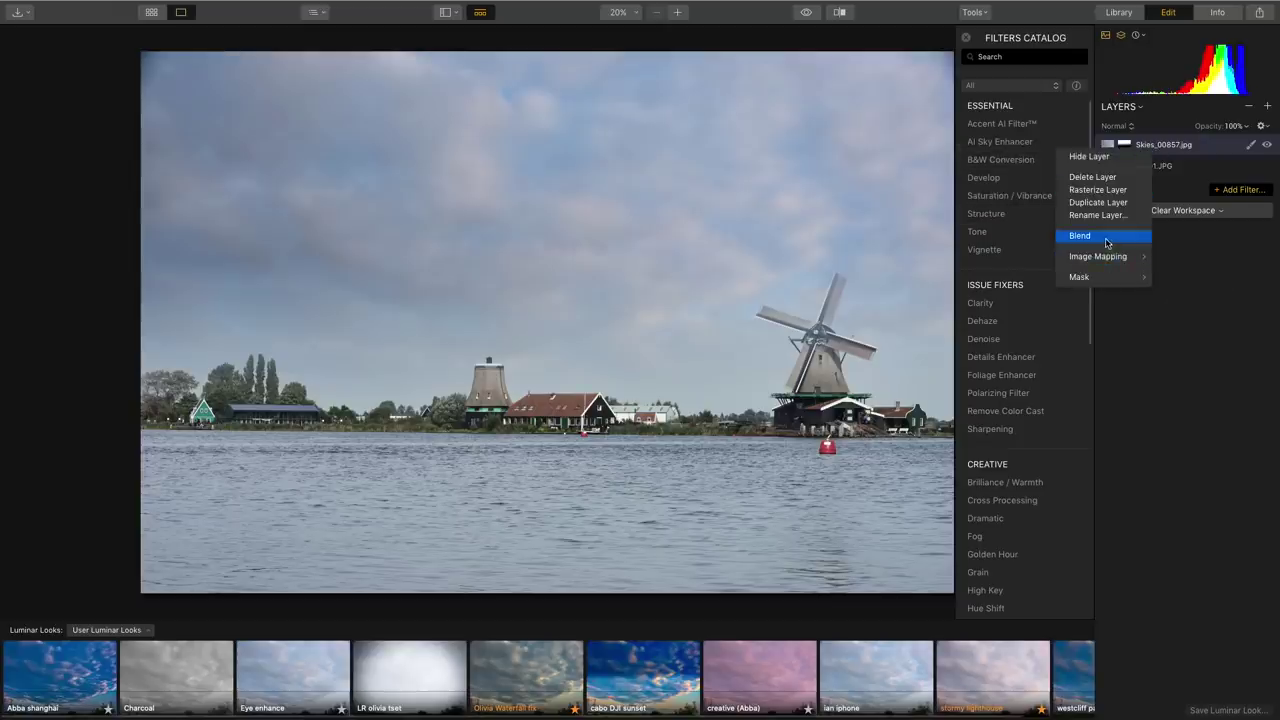
pyautogui.moveTo(1107, 243)
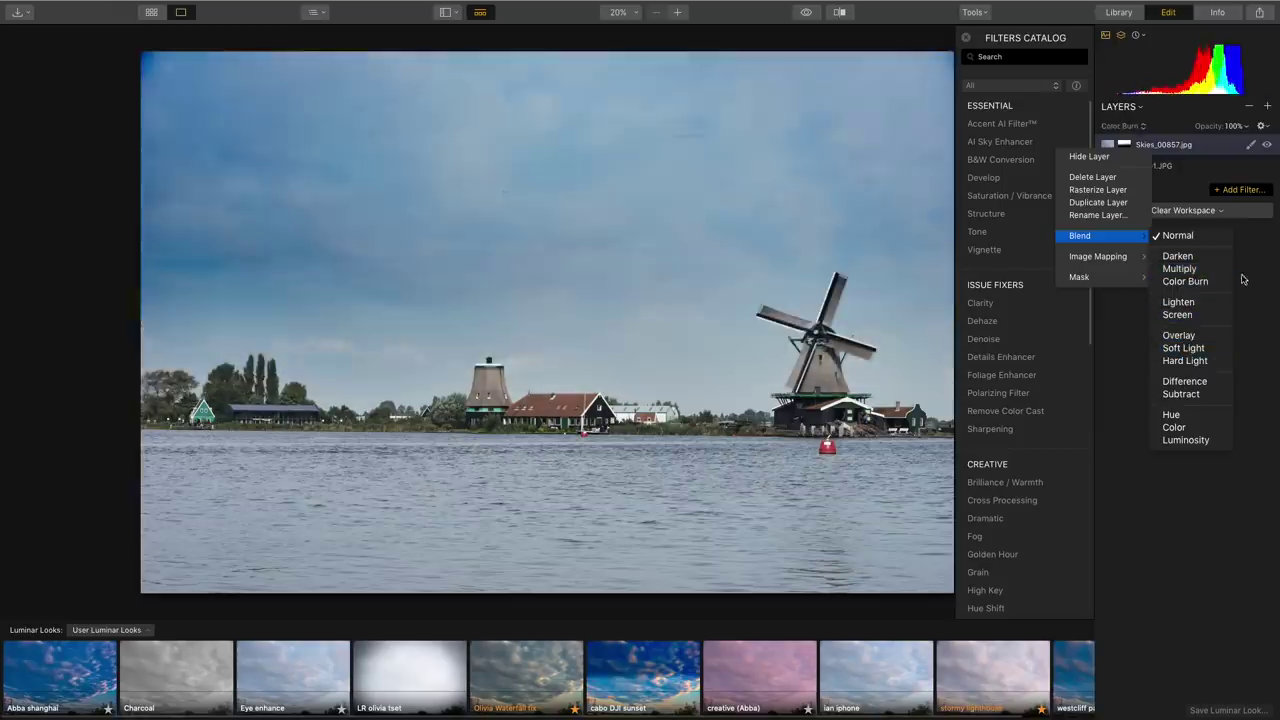
pyautogui.click(1259, 242)
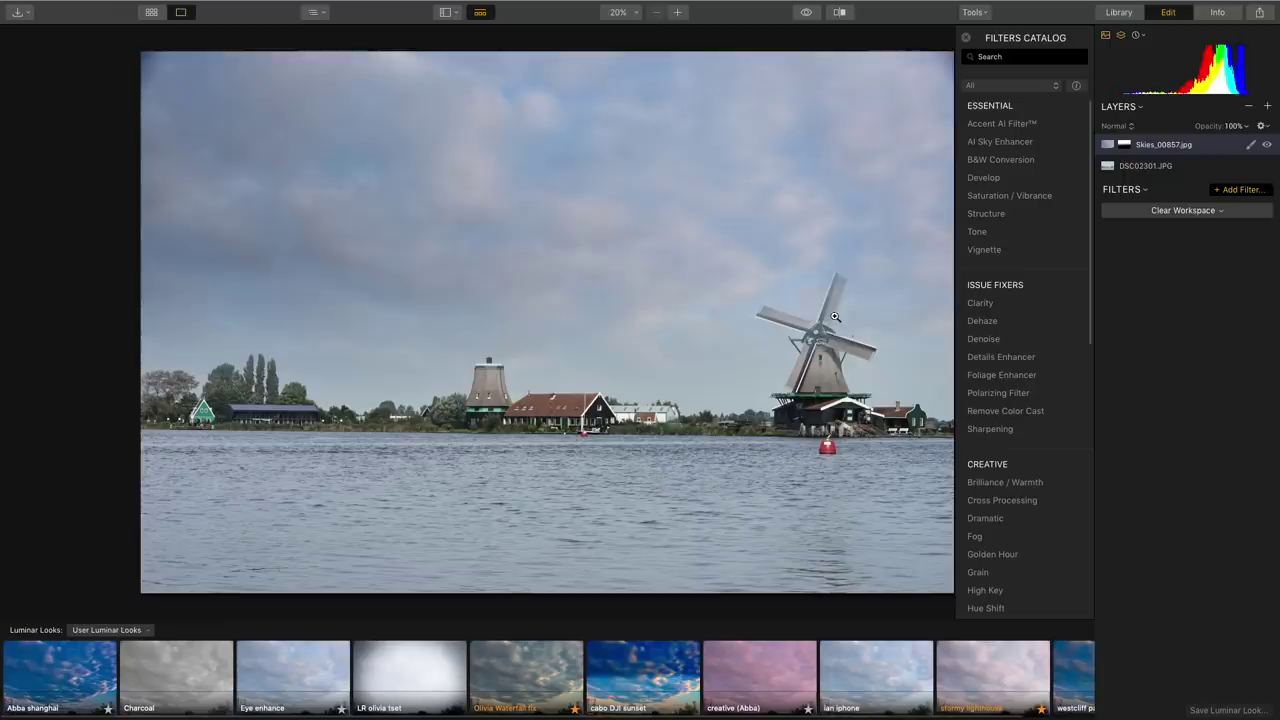
# Show the cloud layer's mask overlay and erase the mask over both windmills with a size 40 brush.
pyautogui.click(1250, 146)
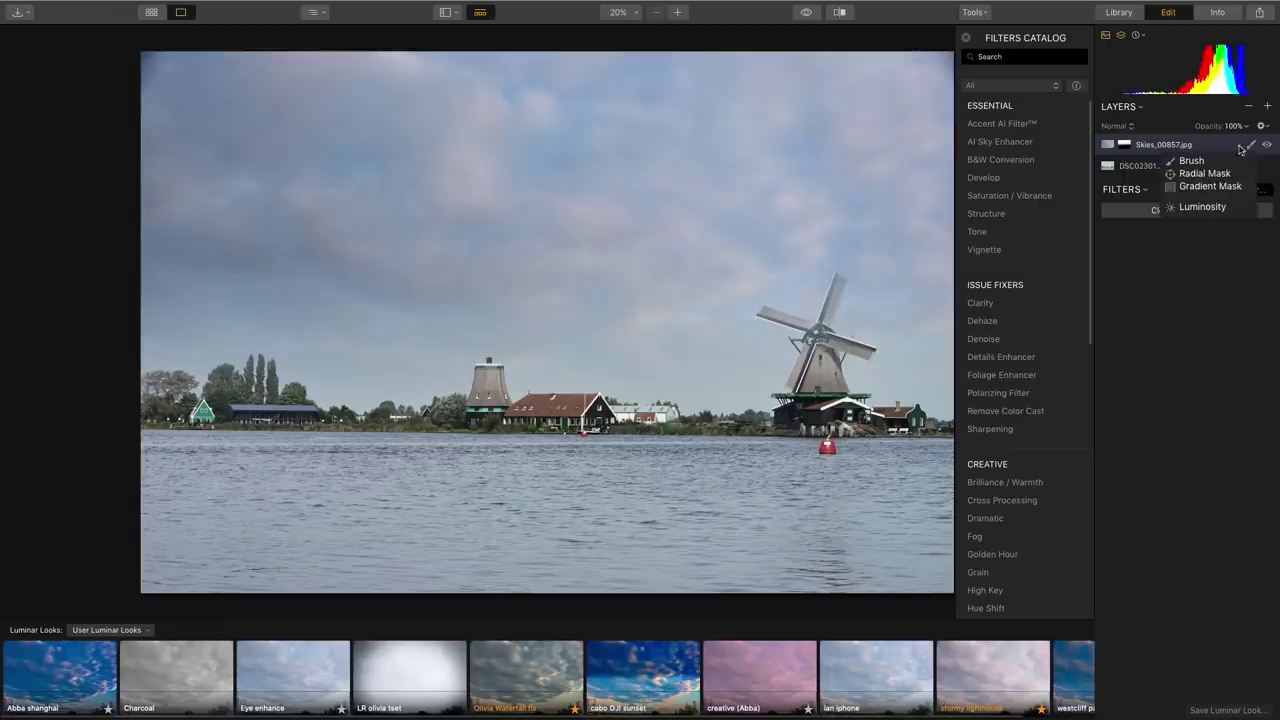
pyautogui.click(1195, 160)
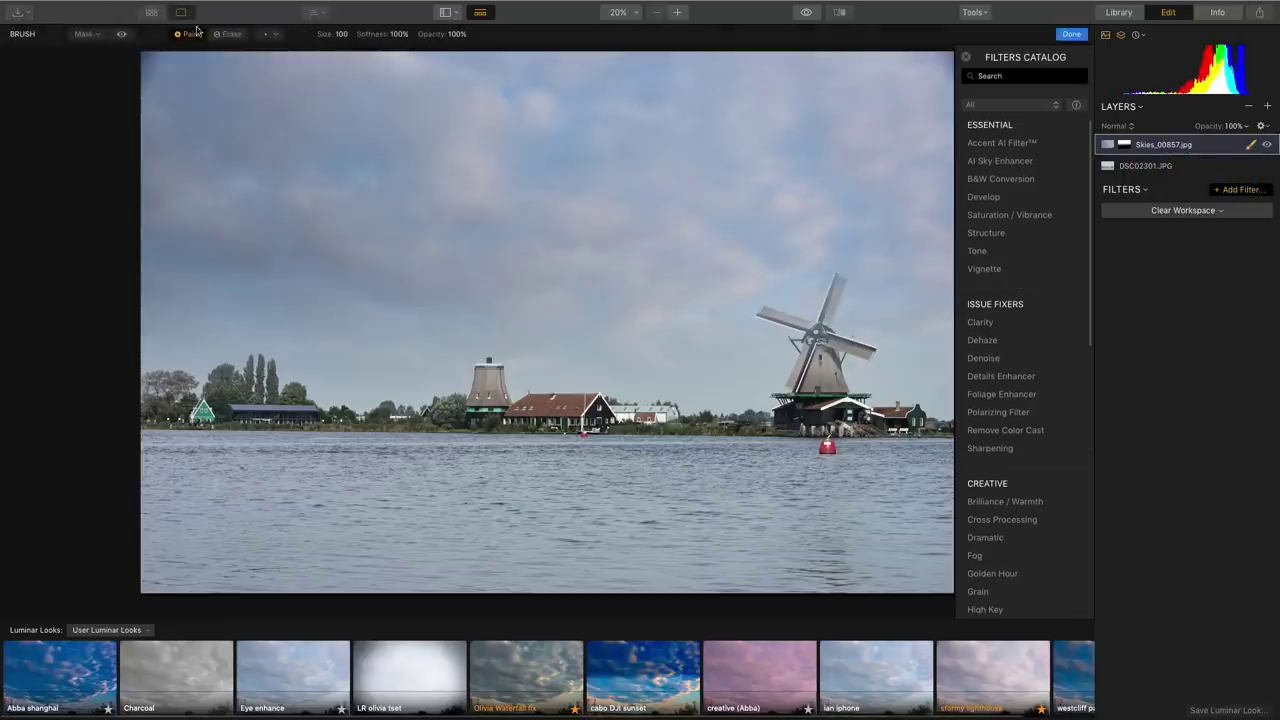
pyautogui.click(121, 34)
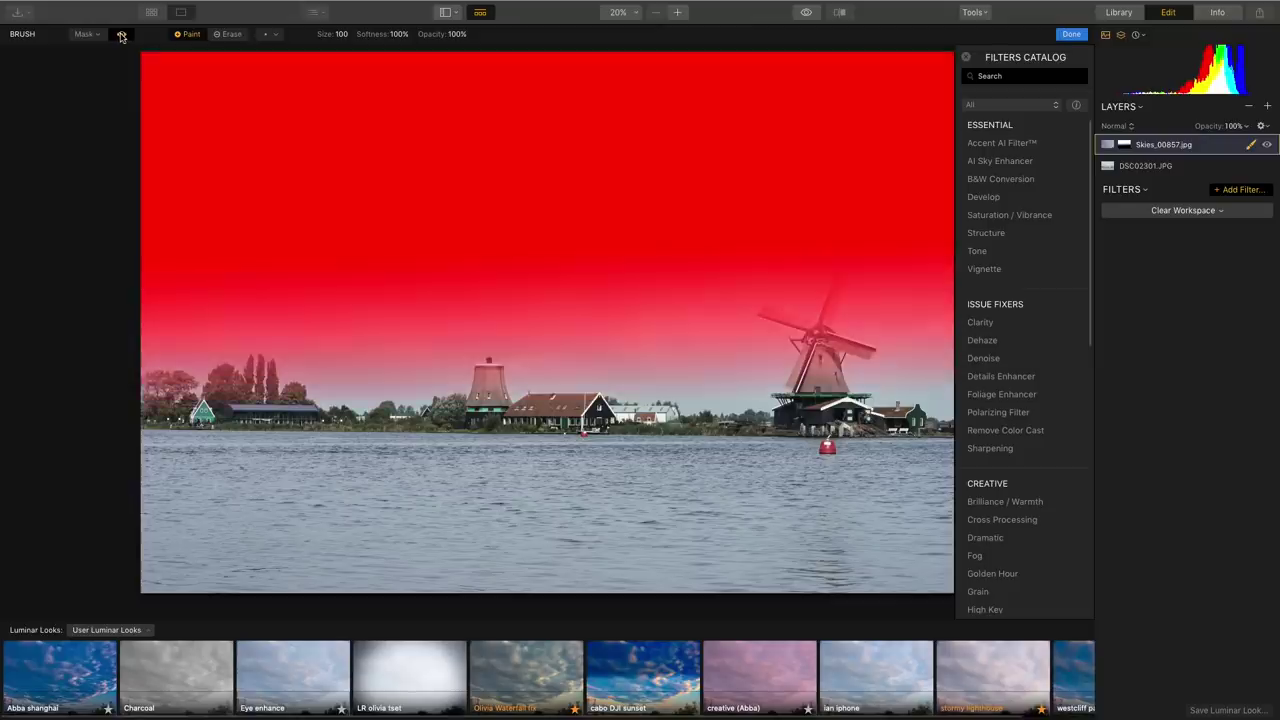
pyautogui.press('[')
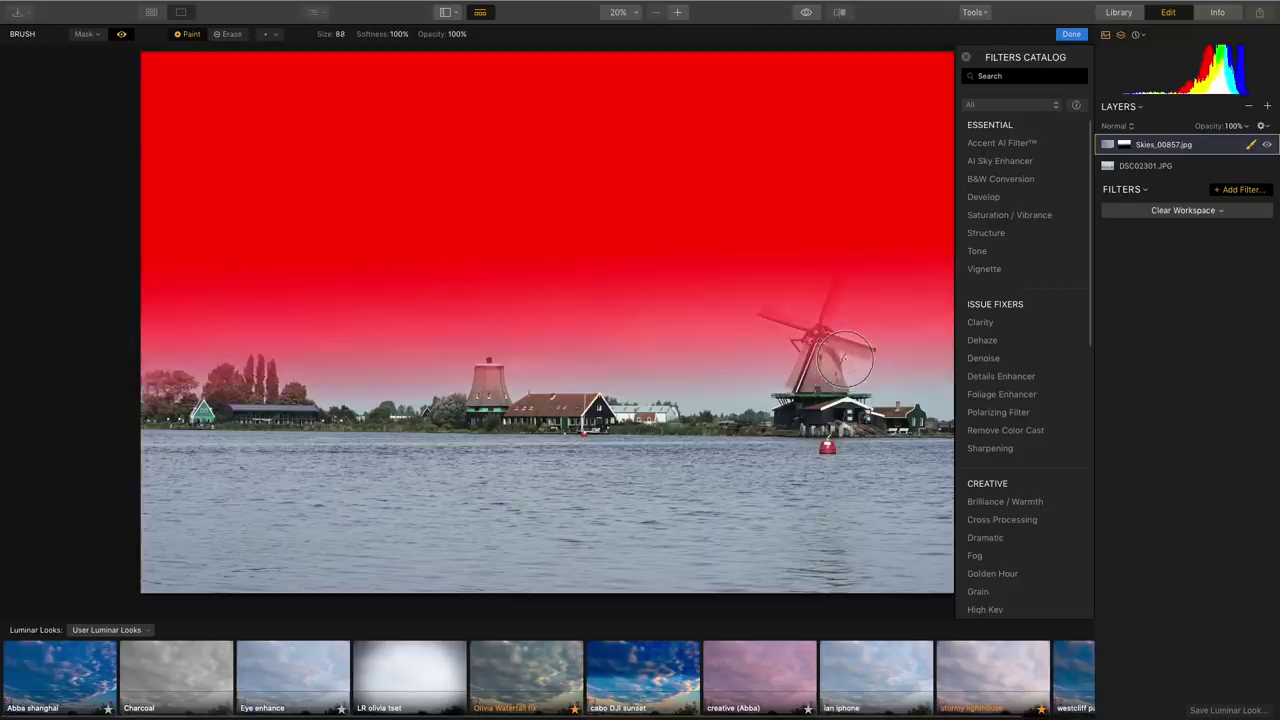
pyautogui.press('[')
pyautogui.press('[')
pyautogui.press('[')
pyautogui.press(']')
pyautogui.click(240, 34)
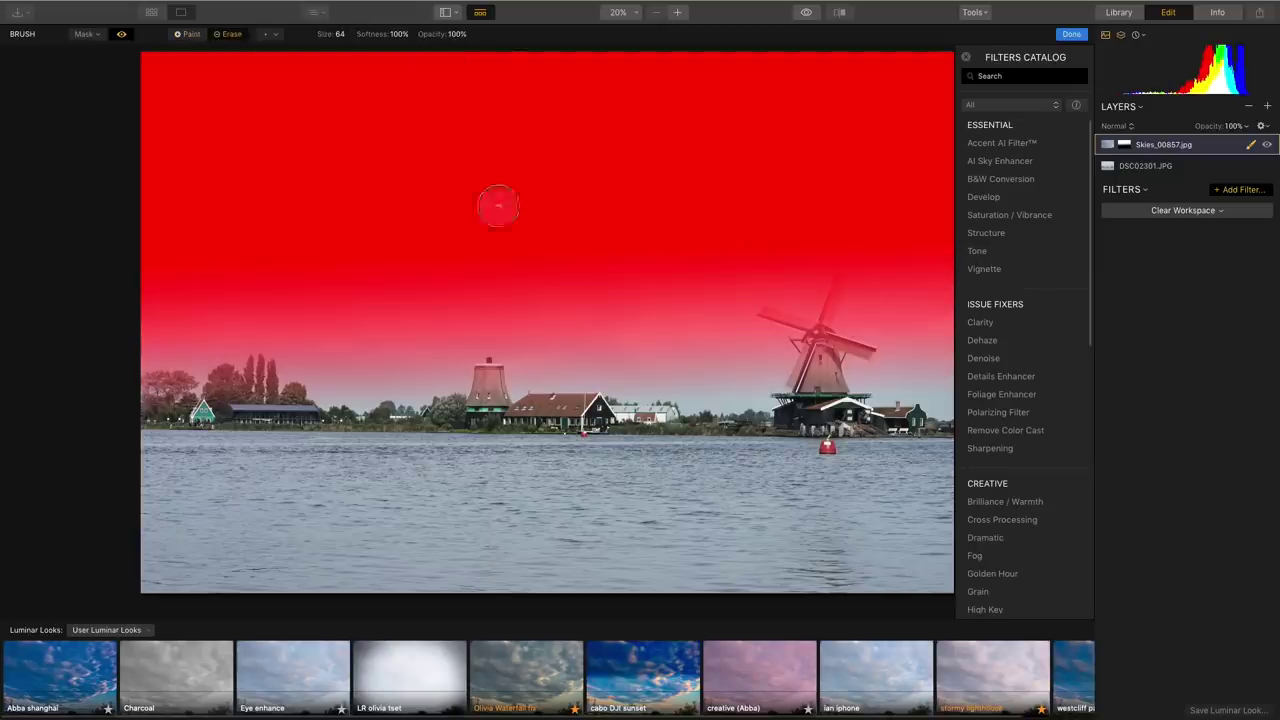
pyautogui.press('[')
pyautogui.press('[')
pyautogui.moveTo(822, 320)
pyautogui.mouseDown()
pyautogui.moveTo(824, 292)
pyautogui.moveTo(795, 320)
pyautogui.moveTo(752, 323)
pyautogui.moveTo(868, 355)
pyautogui.moveTo(816, 350)
pyautogui.moveTo(800, 395)
pyautogui.moveTo(832, 384)
pyautogui.mouseUp()
pyautogui.moveTo(482, 409); pyautogui.dragTo(509, 384)
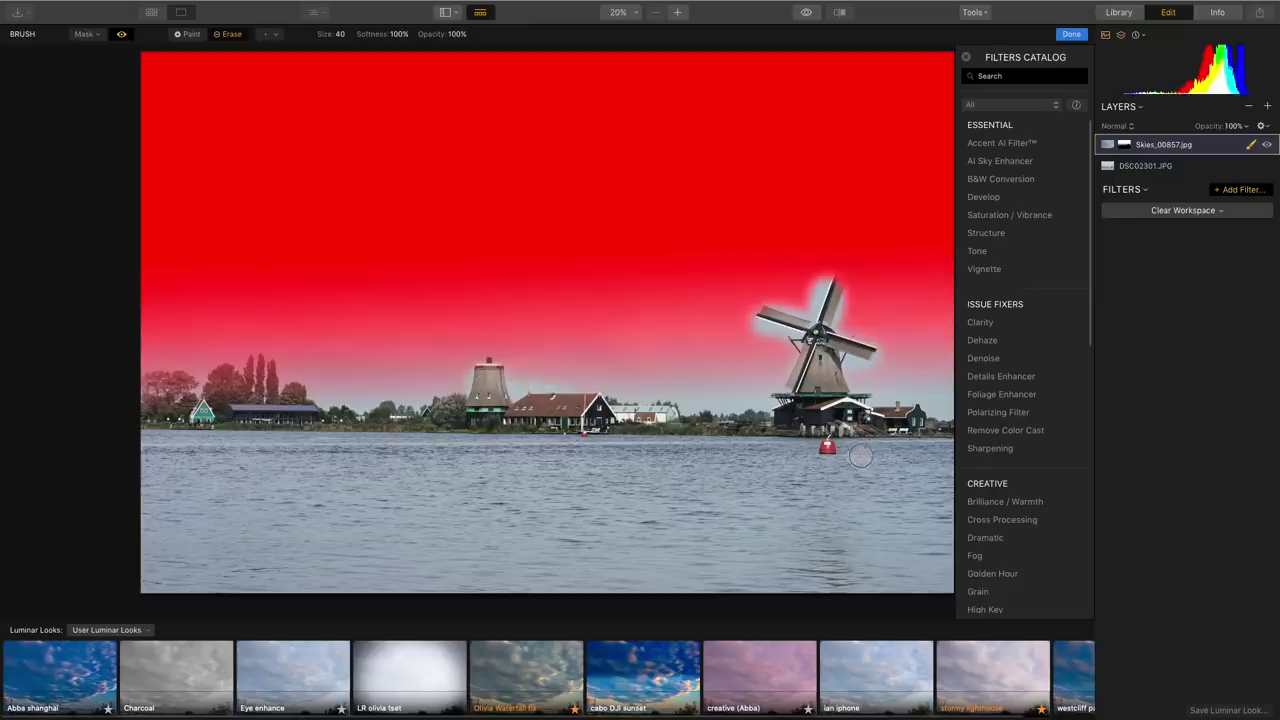
# Hide the mask overlay and compare the windmill photo with and without the Skies_00857.jpg layer.
pyautogui.click(121, 34)
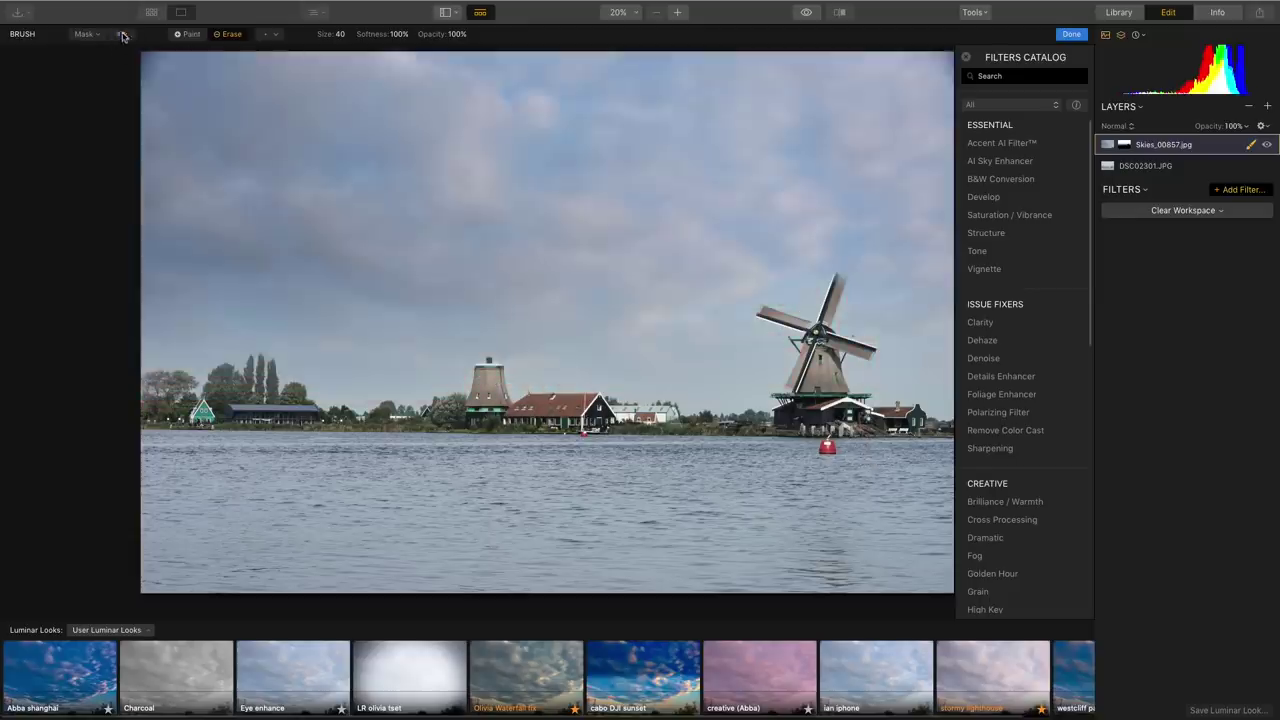
pyautogui.click(1267, 146)
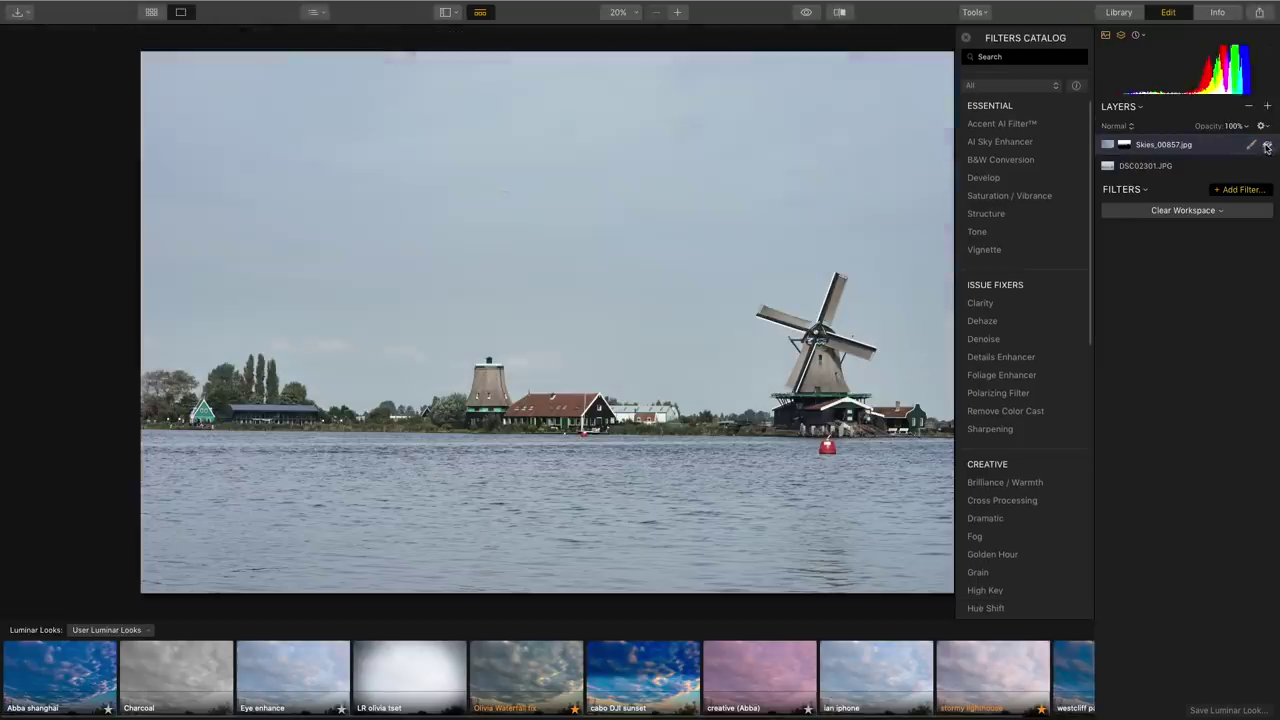
pyautogui.click(1267, 146)
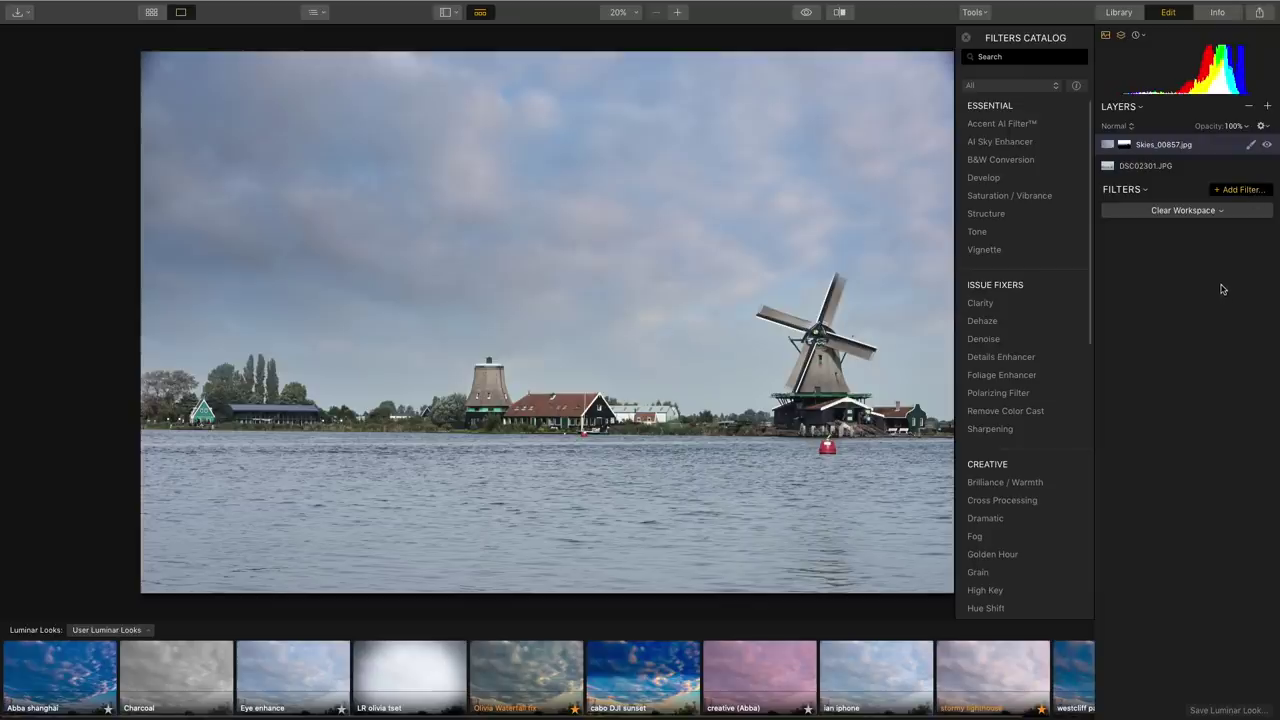
# Add an AI Sky Enhancer filter to the Skies_00857.jpg layer and set its Amount to 40.
pyautogui.click(1000, 141)
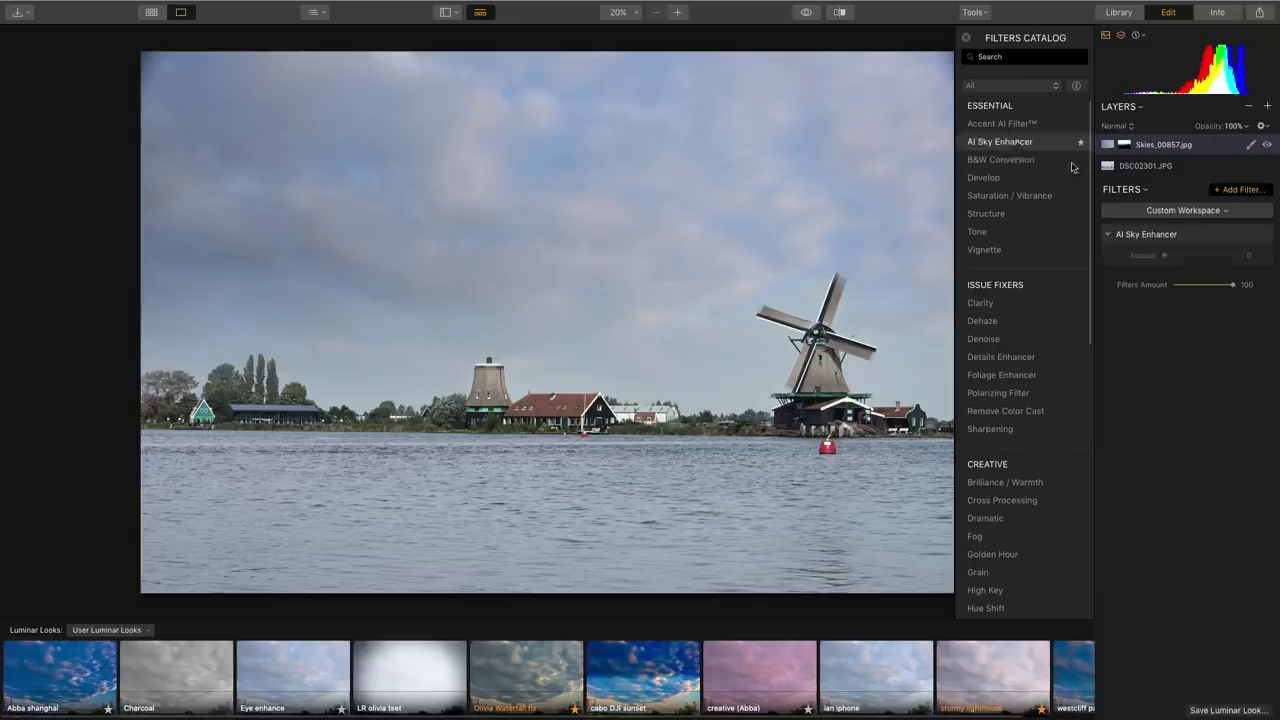
pyautogui.click(1191, 254)
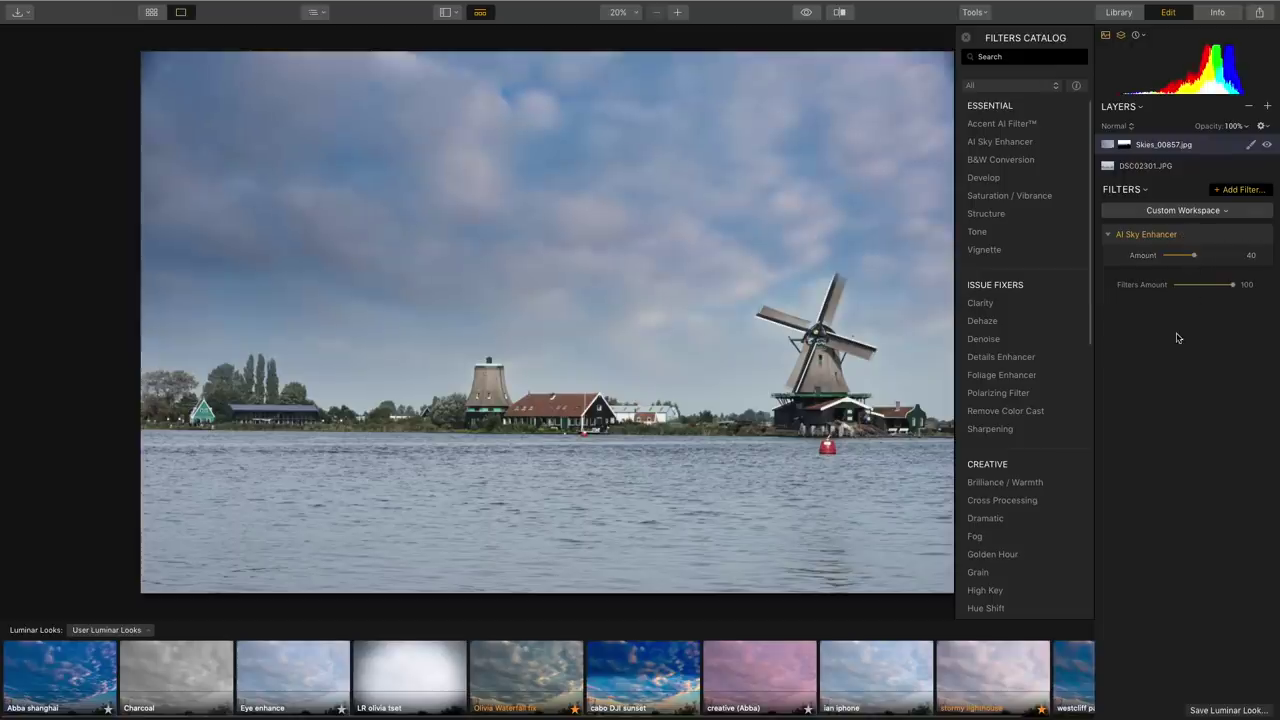
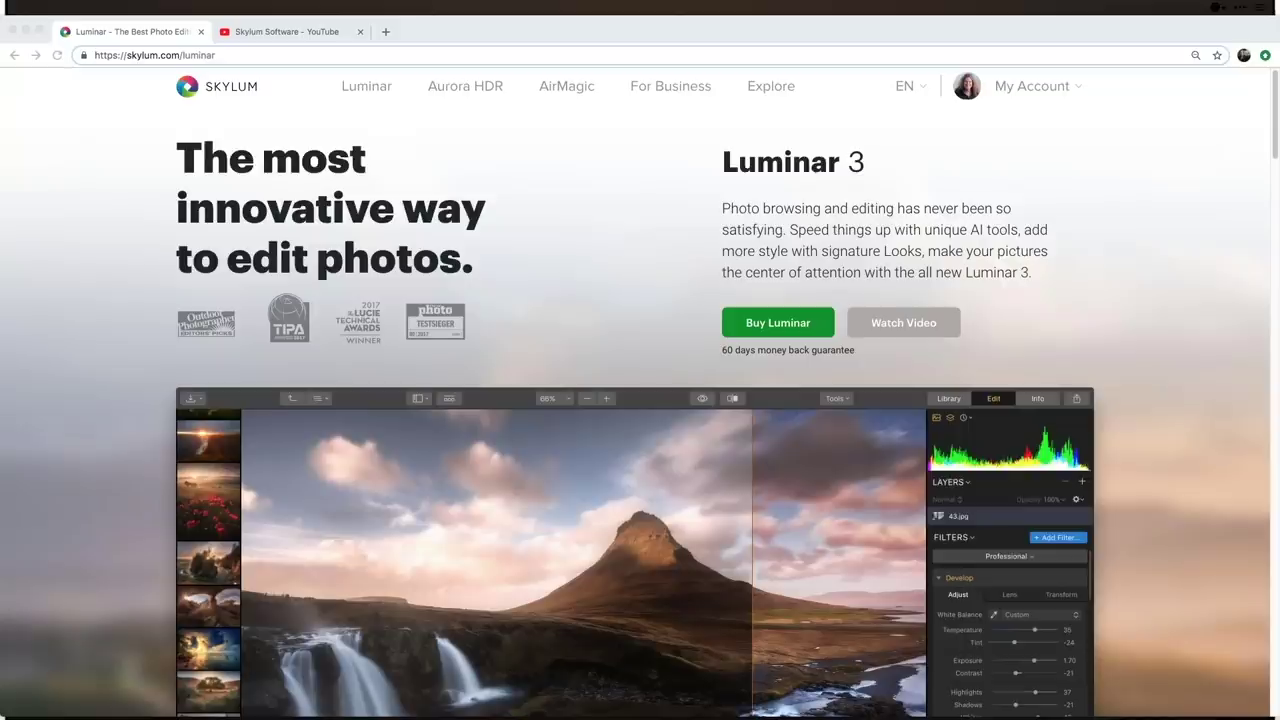
# Switch to the Skylum website in Chrome, open the Luminar Roadmap page and read its Mac update, in-development and planned sections.
pyautogui.click(210, 86)
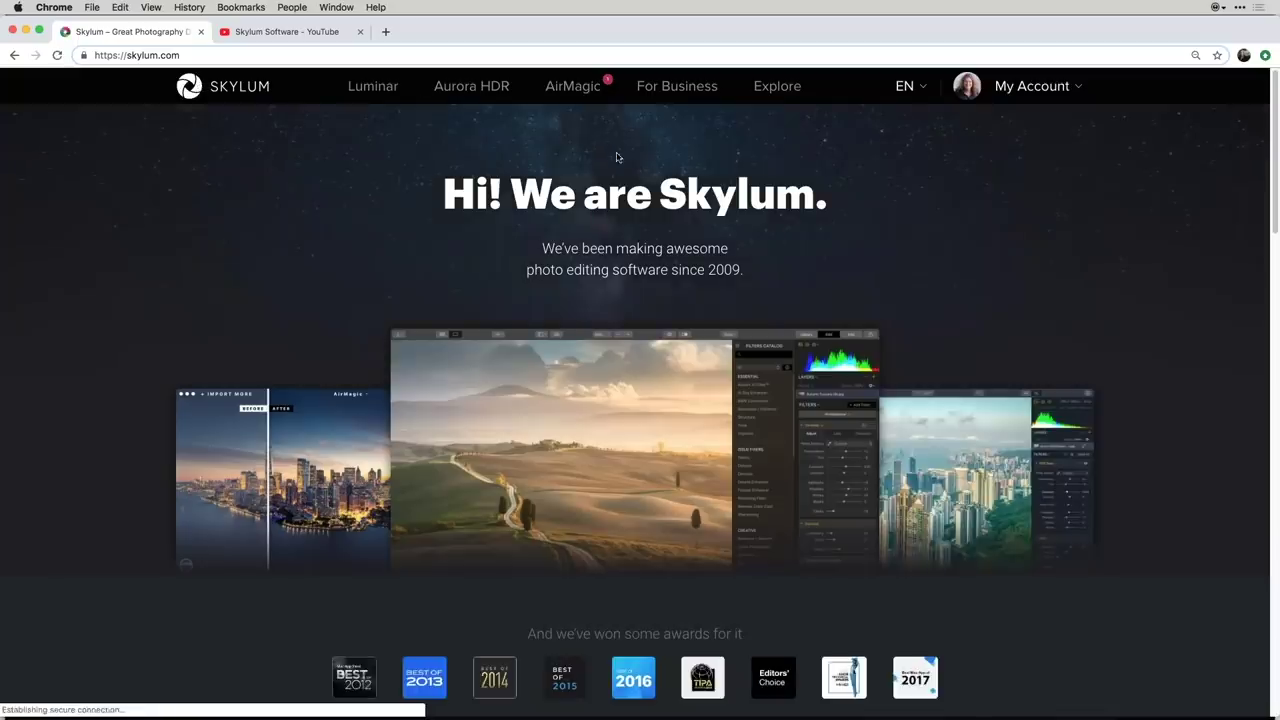
pyautogui.moveTo(414, 93)
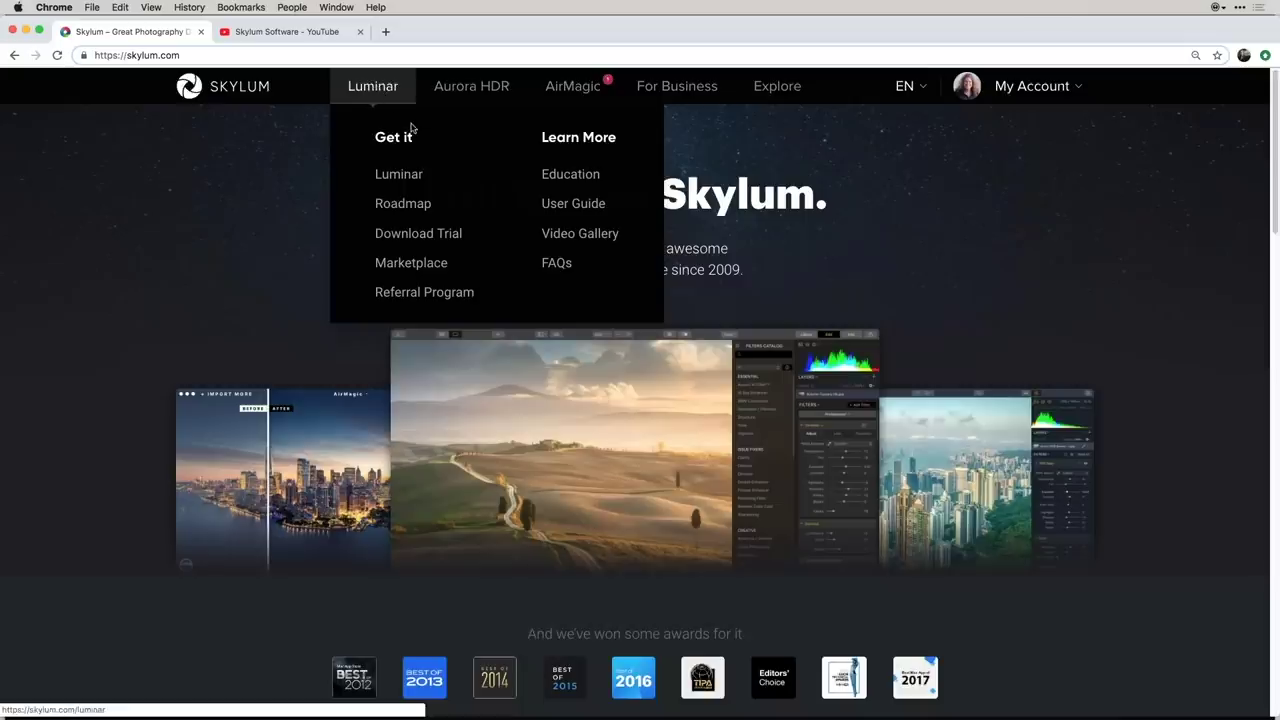
pyautogui.click(417, 207)
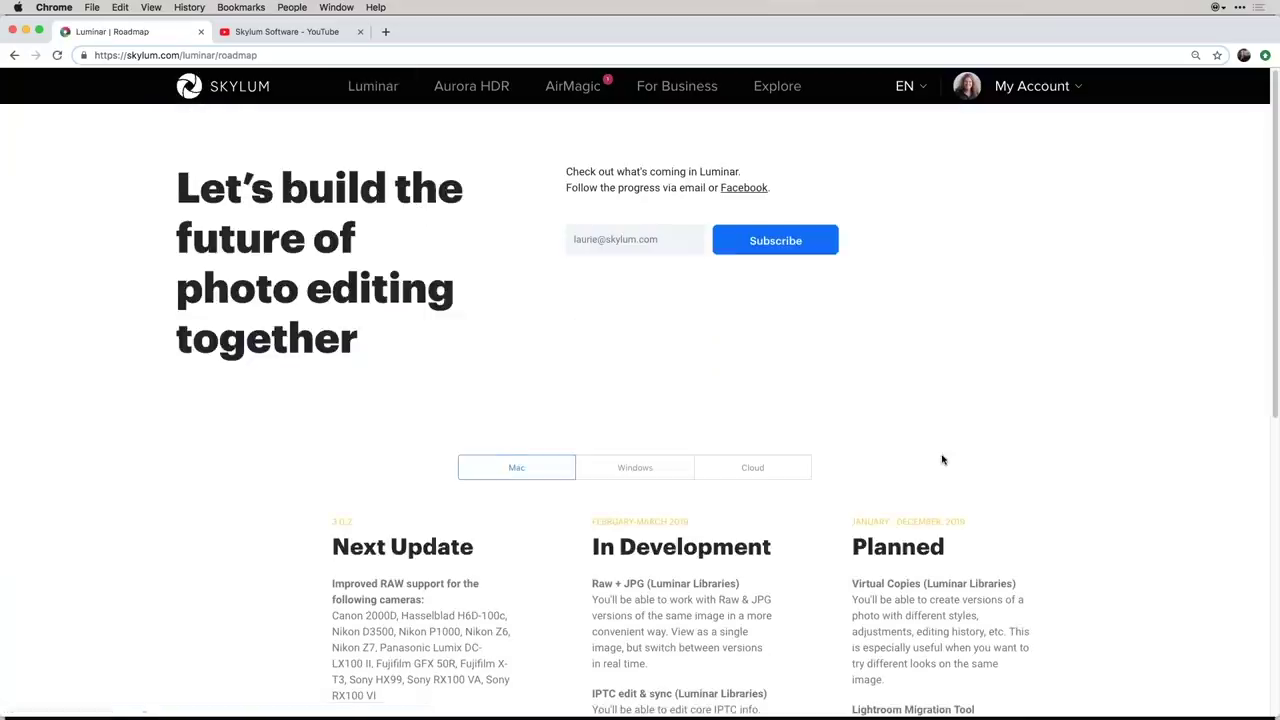
pyautogui.scroll(-5, 942, 460)
pyautogui.scroll(1, 805, 418)
pyautogui.scroll(-1, 698, 334)
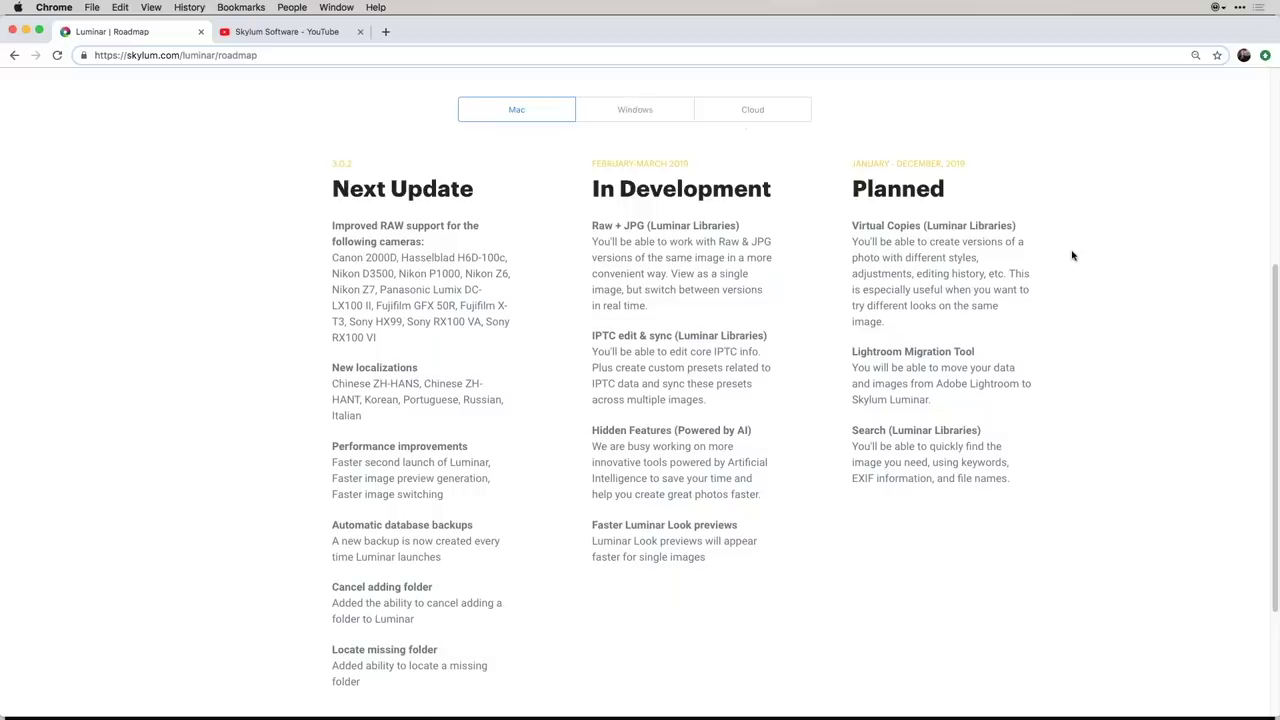
pyautogui.scroll(5, 1054, 374)
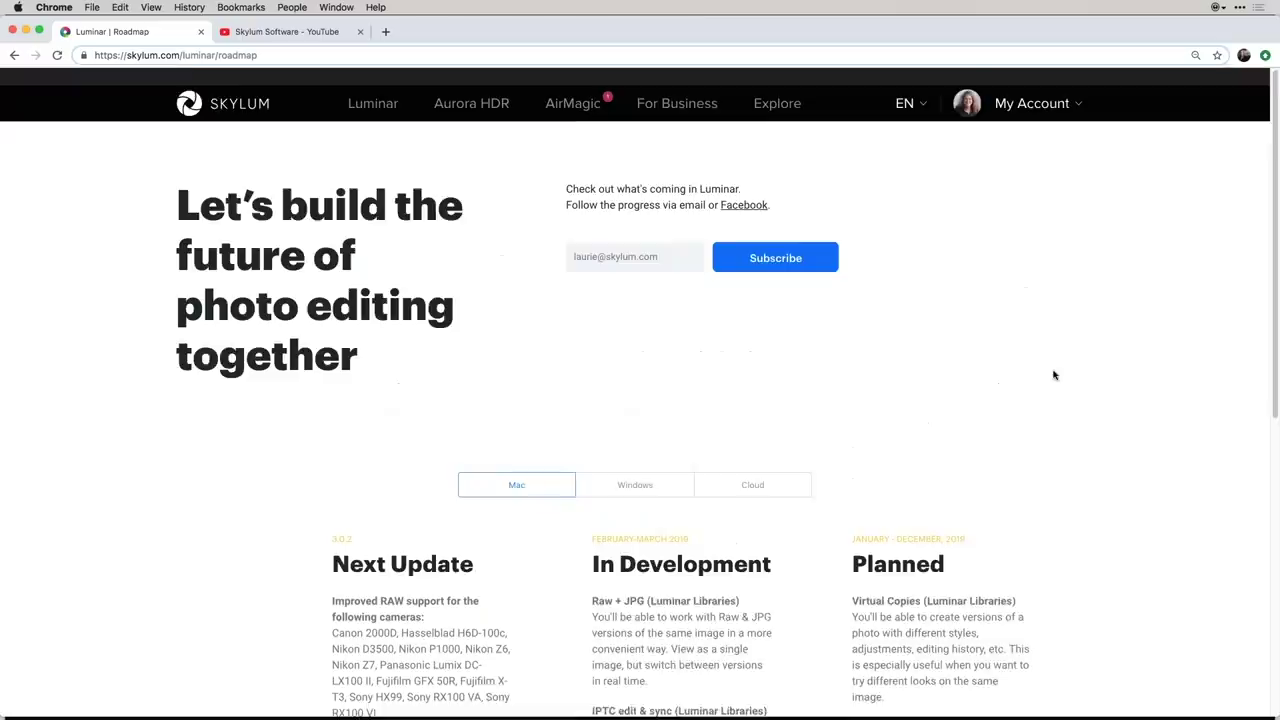
# Open the Luminar Marketplace page and browse the Signature Looks collections.
pyautogui.moveTo(371, 88)
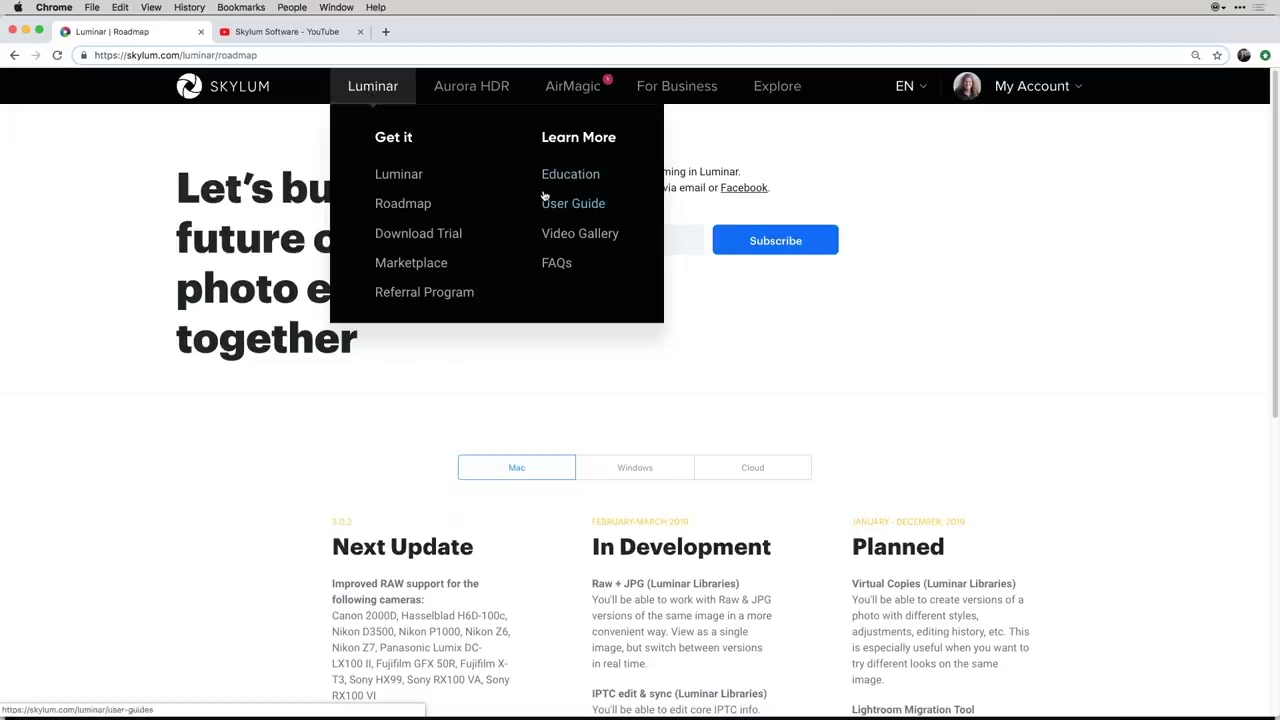
pyautogui.click(437, 263)
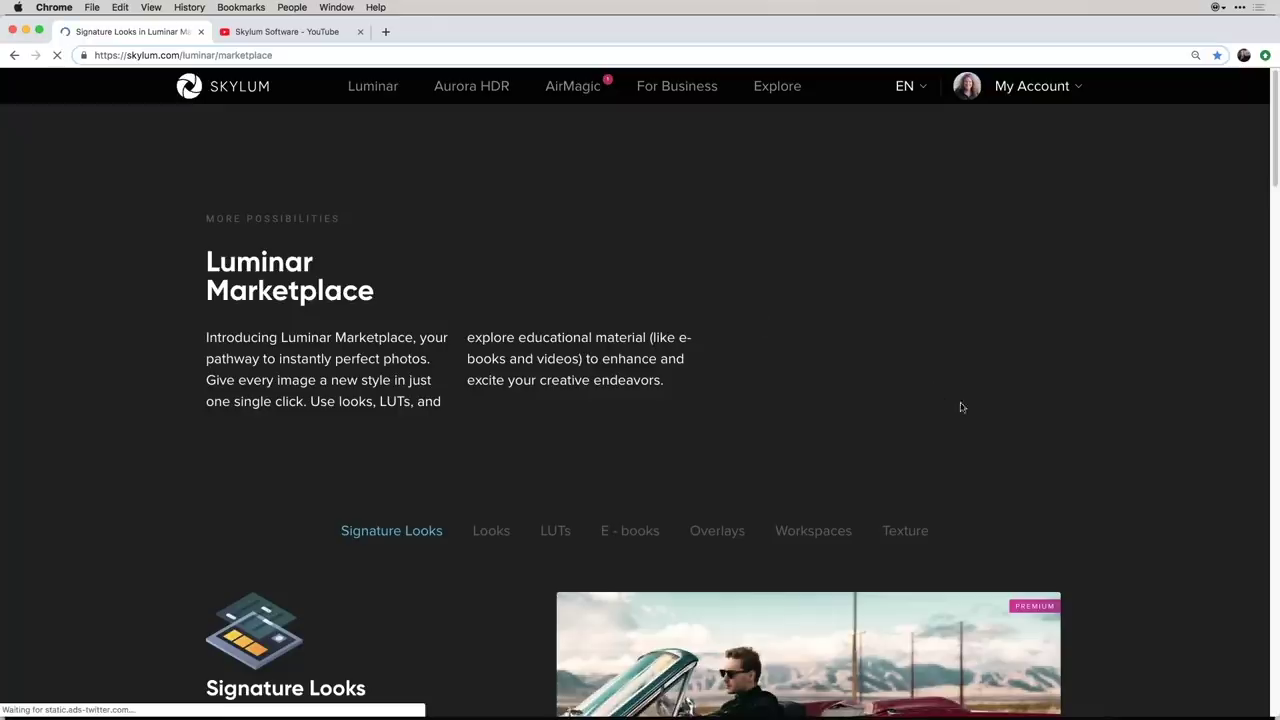
pyautogui.scroll(-3, 1088, 548)
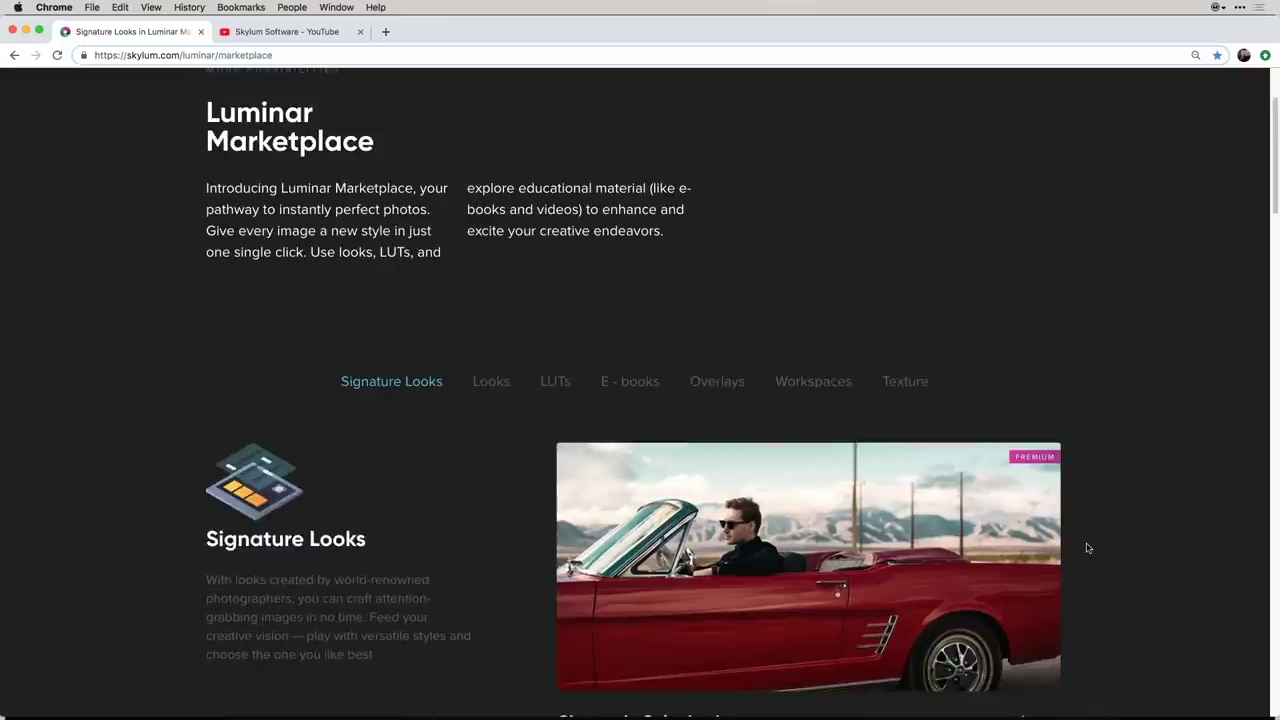
pyautogui.scroll(-2, 1088, 548)
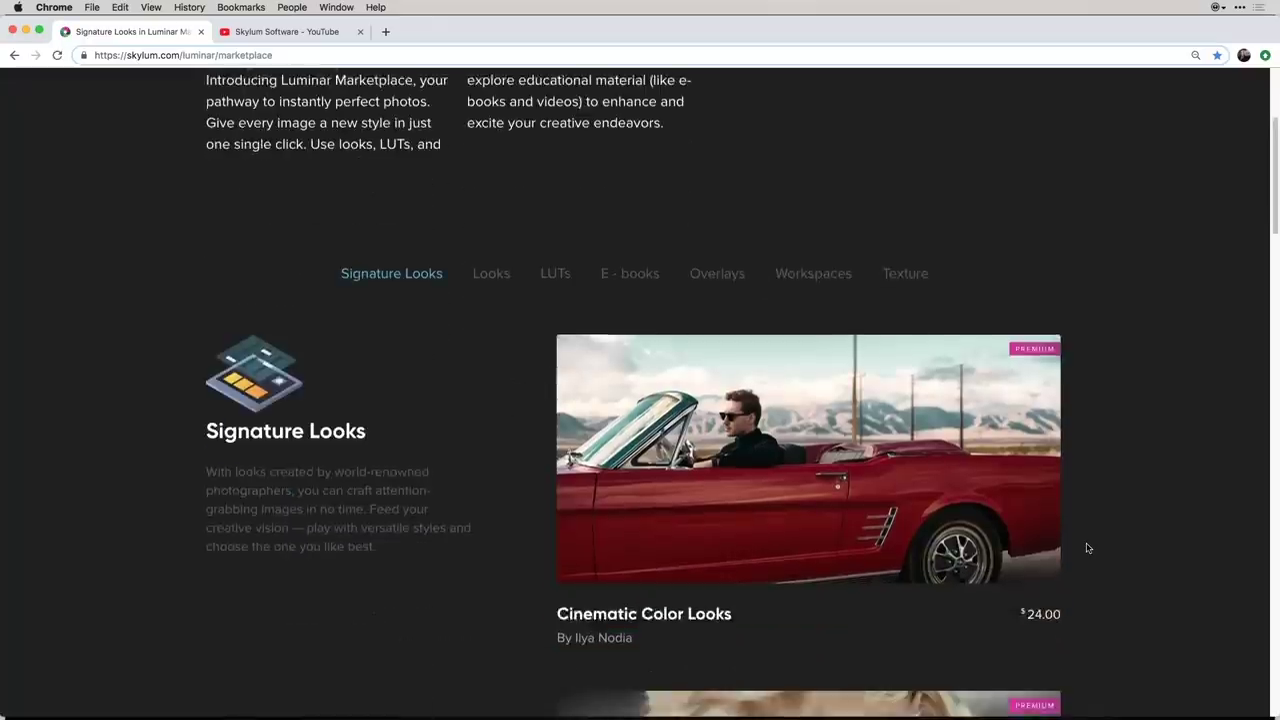
pyautogui.scroll(-2, 1088, 548)
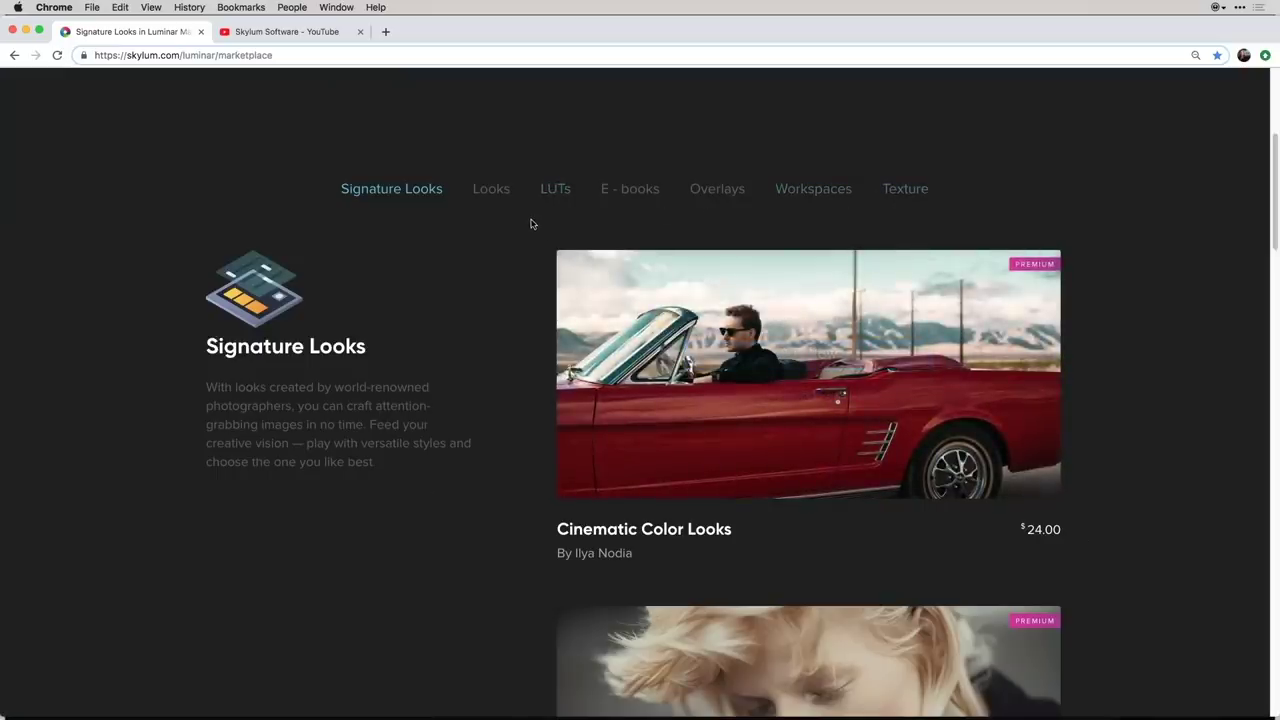
pyautogui.scroll(-2, 808, 610)
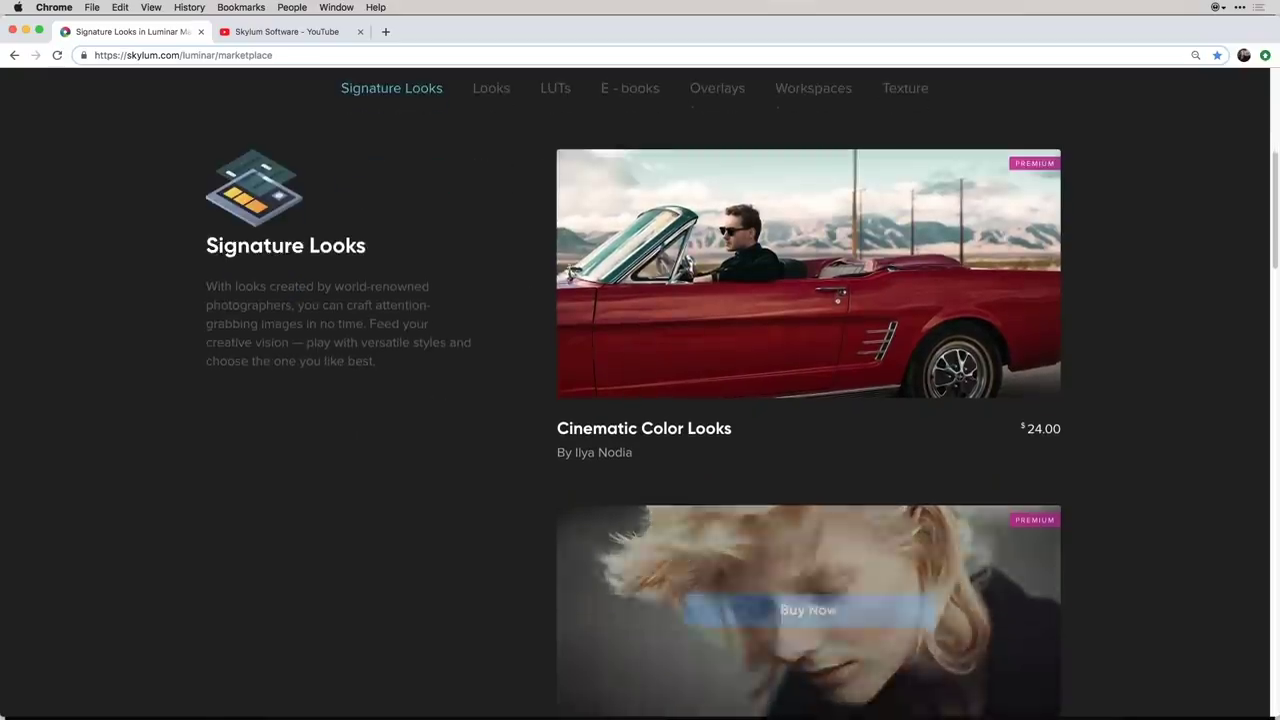
pyautogui.scroll(-5, 906, 514)
pyautogui.scroll(8, 906, 514)
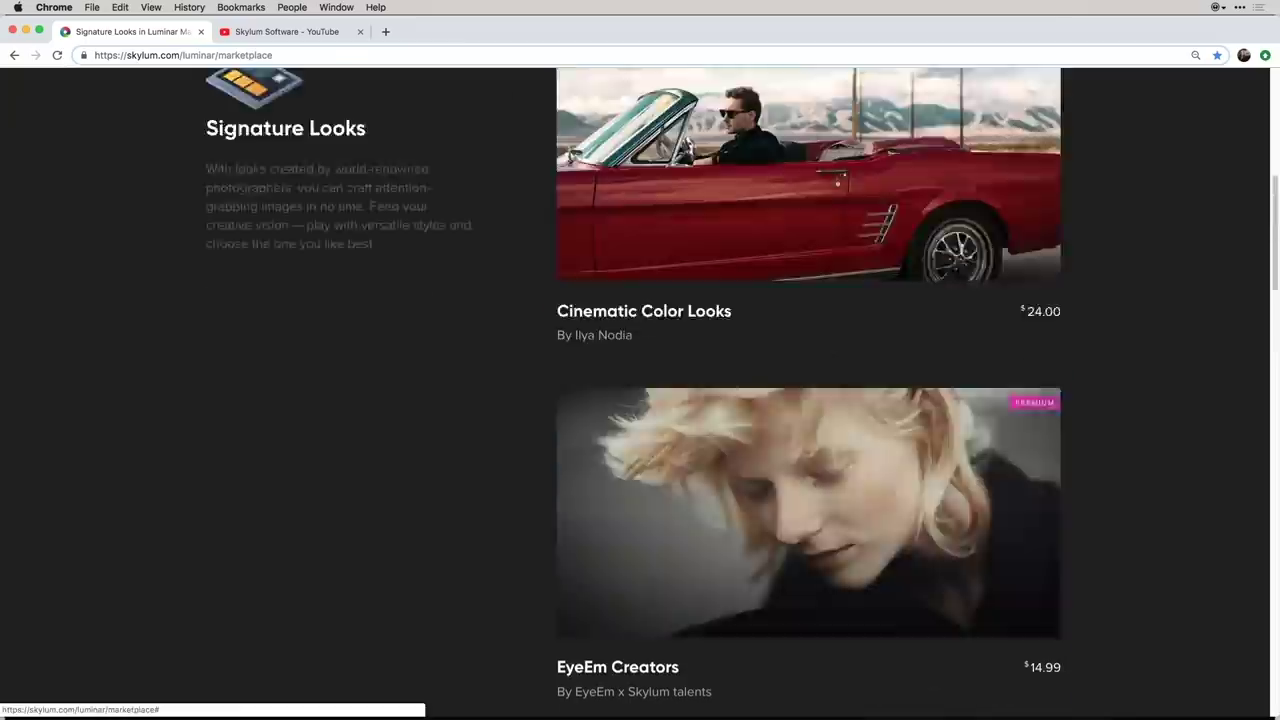
# Browse the Looks category of the Marketplace, open the Tonality Mega B&W Pack and view another of its preview images.
pyautogui.click(482, 451)
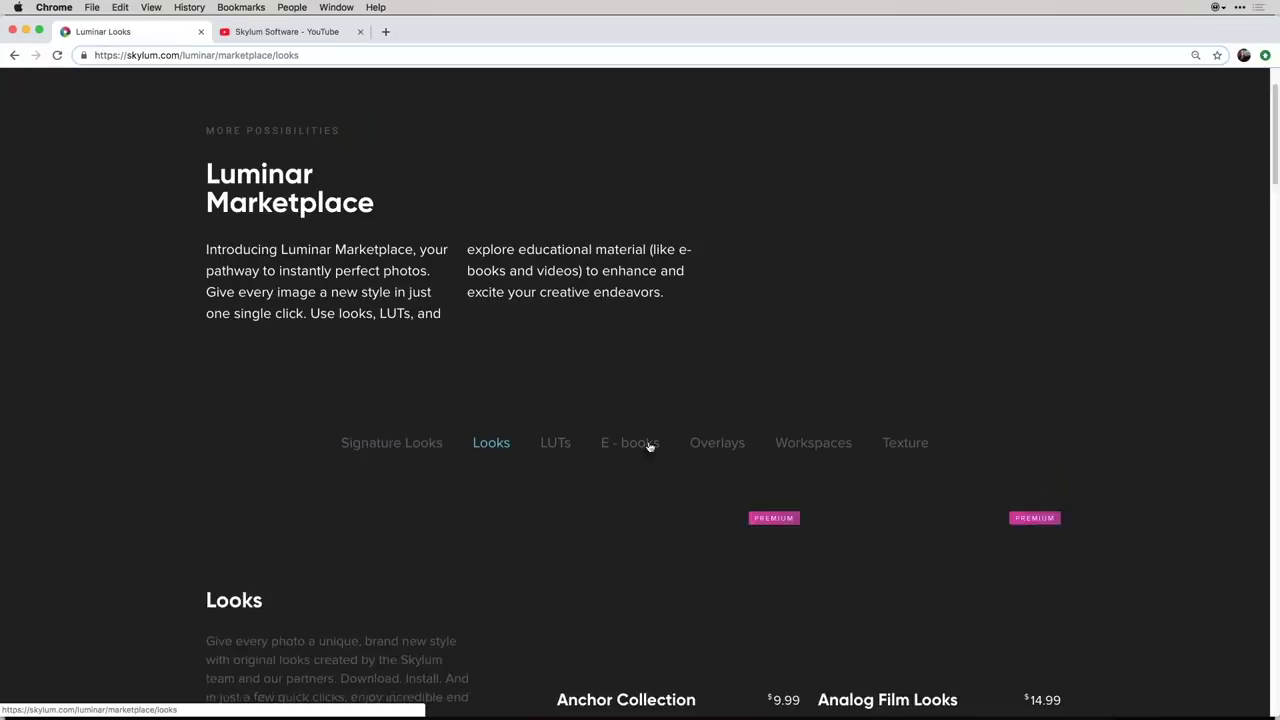
pyautogui.scroll(-2, 1170, 595)
pyautogui.scroll(-5, 1170, 595)
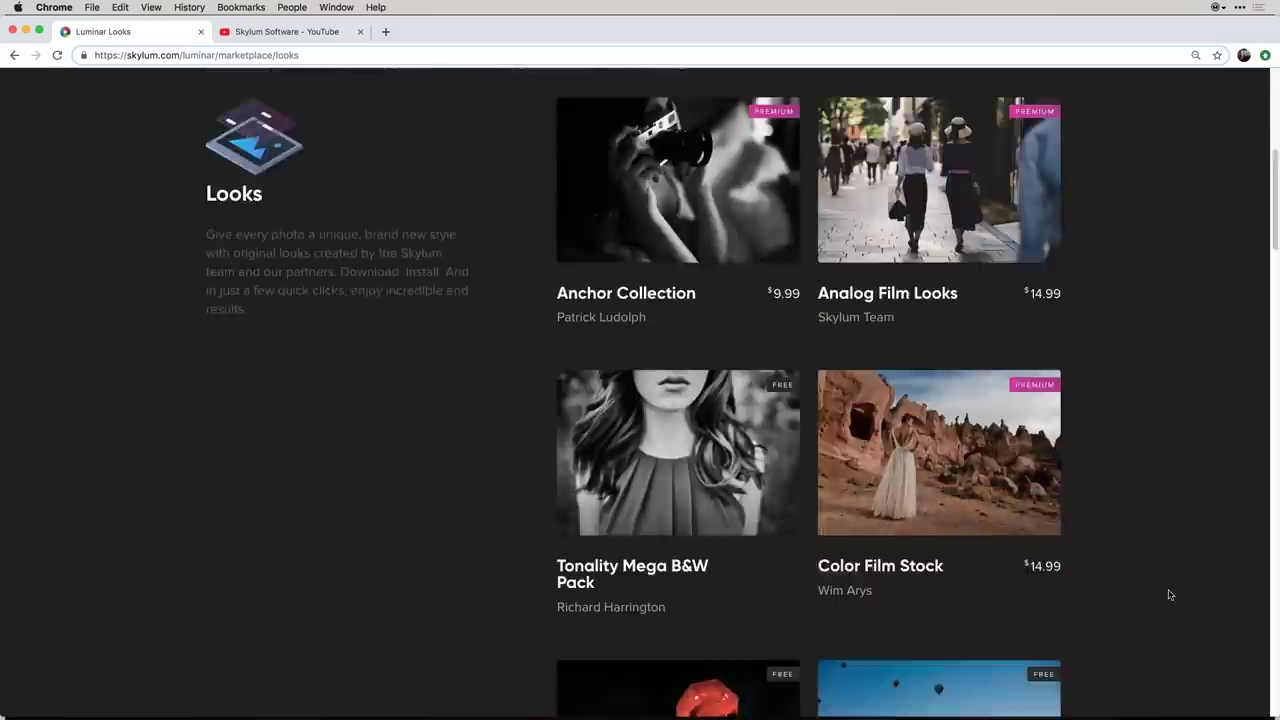
pyautogui.scroll(-1, 1170, 595)
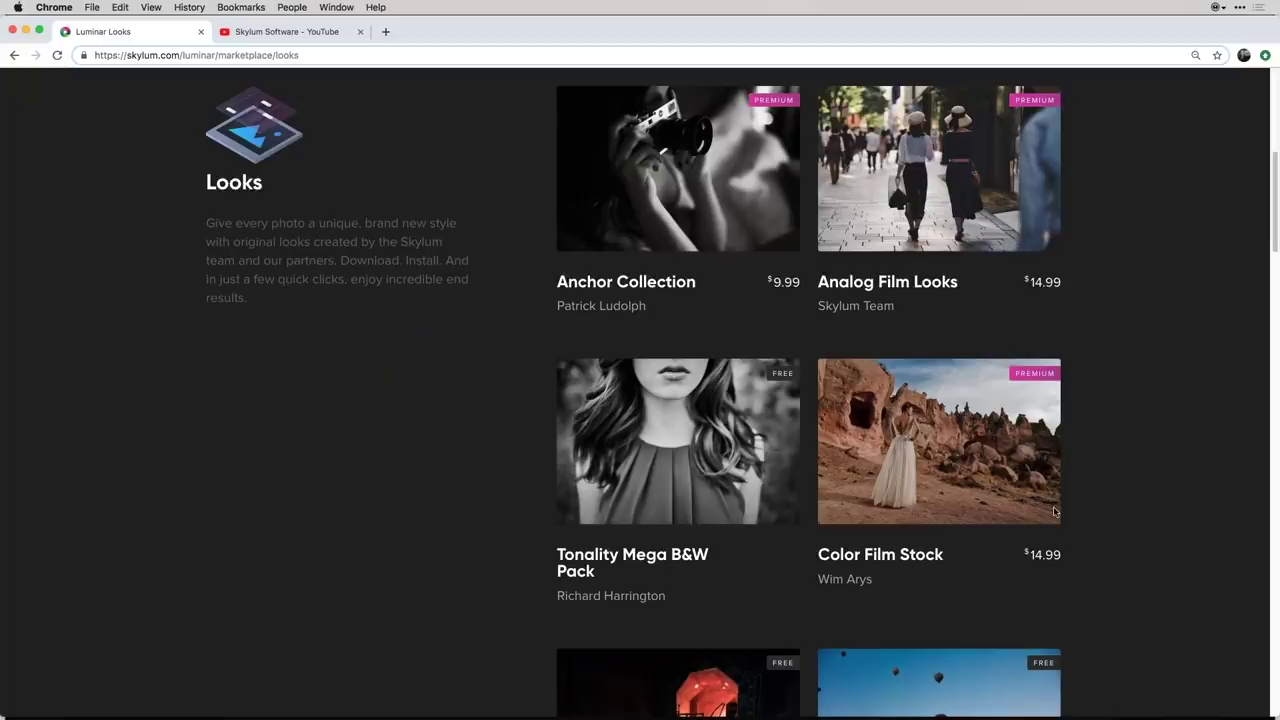
pyautogui.moveTo(670, 452)
pyautogui.click(677, 441)
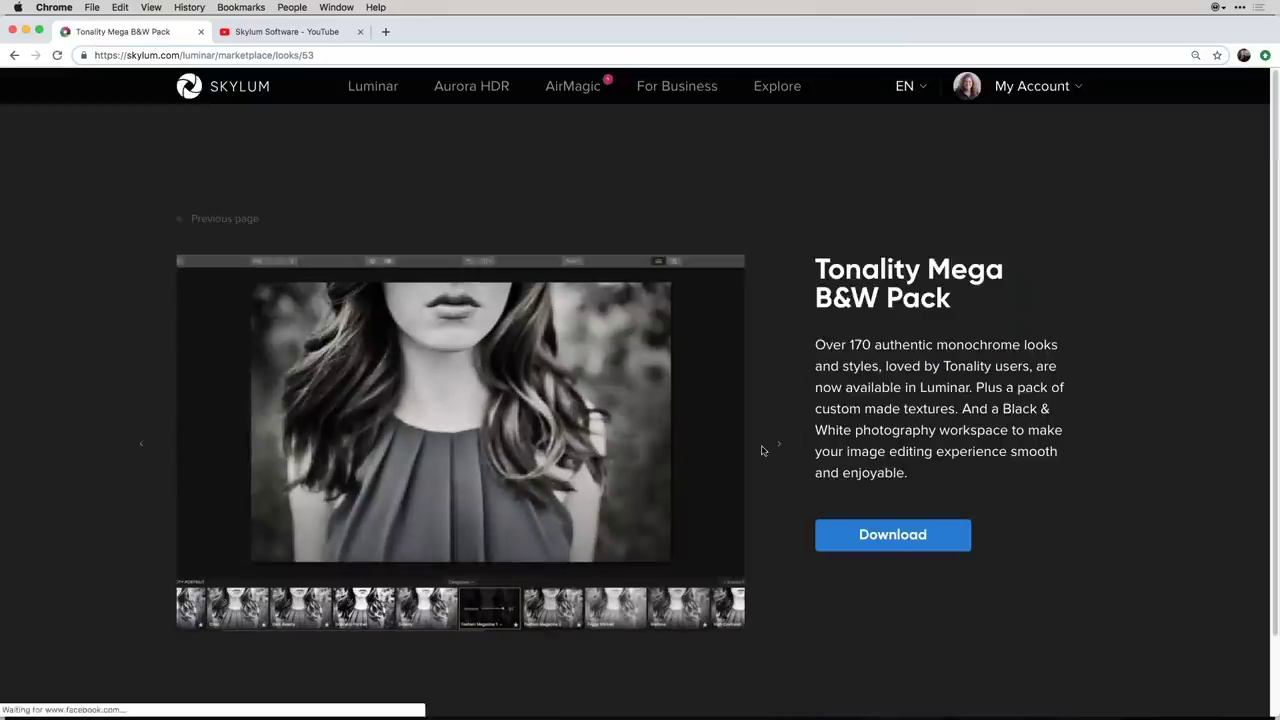
pyautogui.click(779, 446)
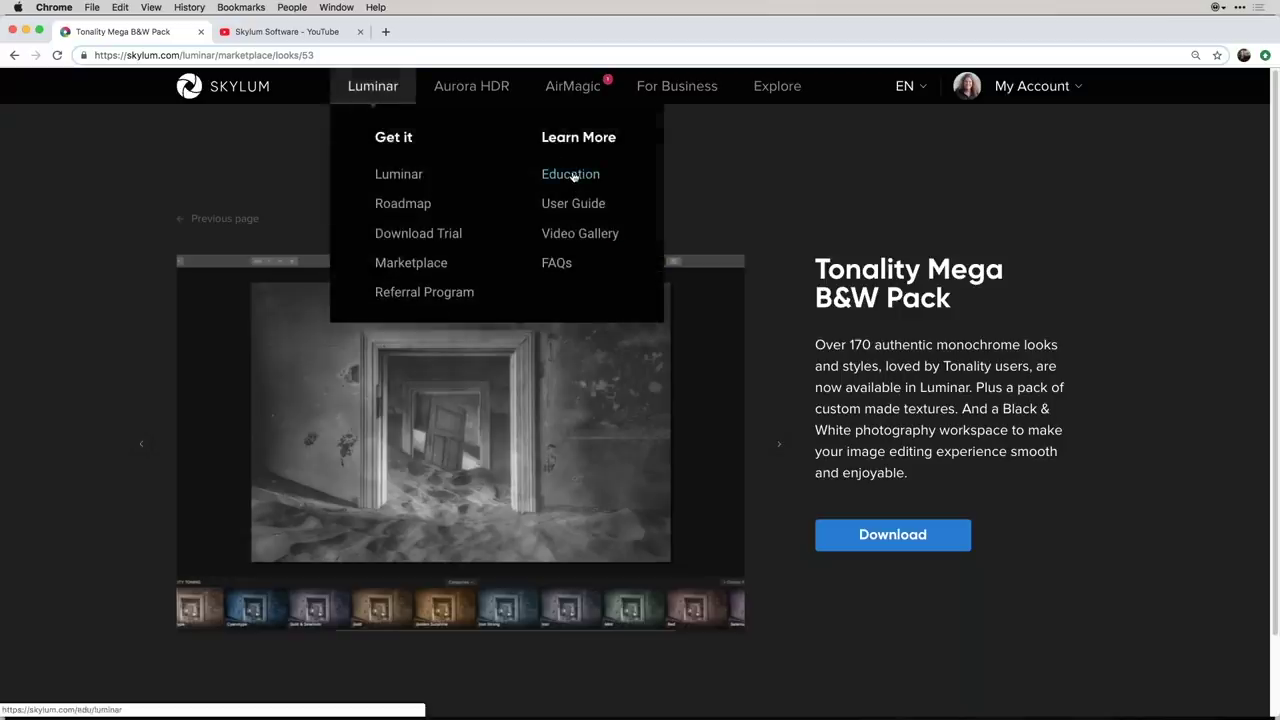
# Open the Luminar Education page and look through its tutorial posts.
pyautogui.click(573, 176)
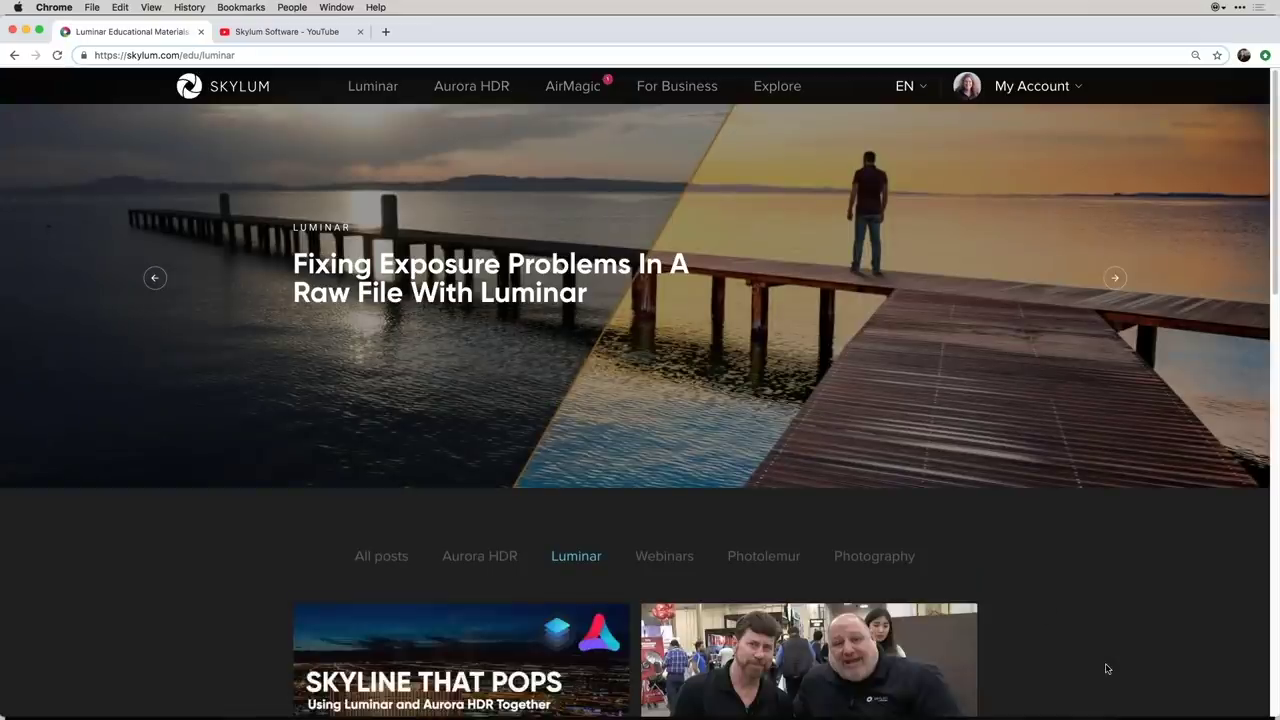
pyautogui.scroll(-5, 1107, 668)
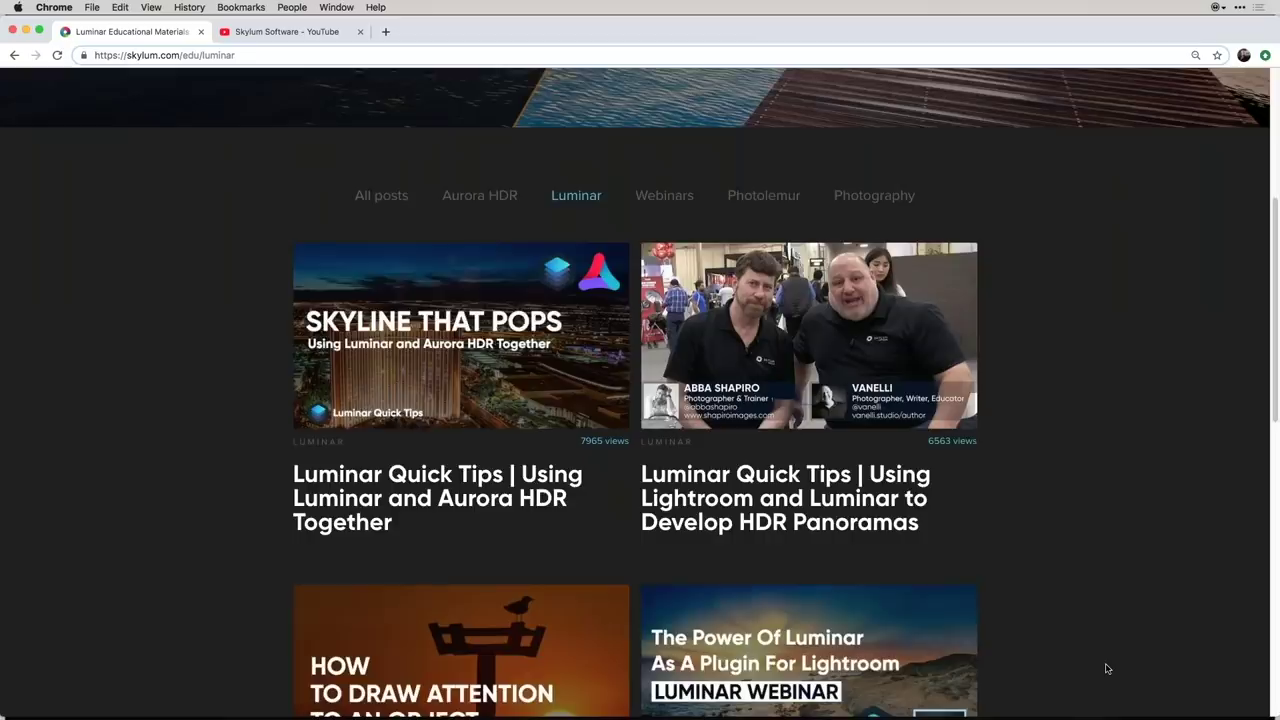
pyautogui.scroll(5, 1107, 668)
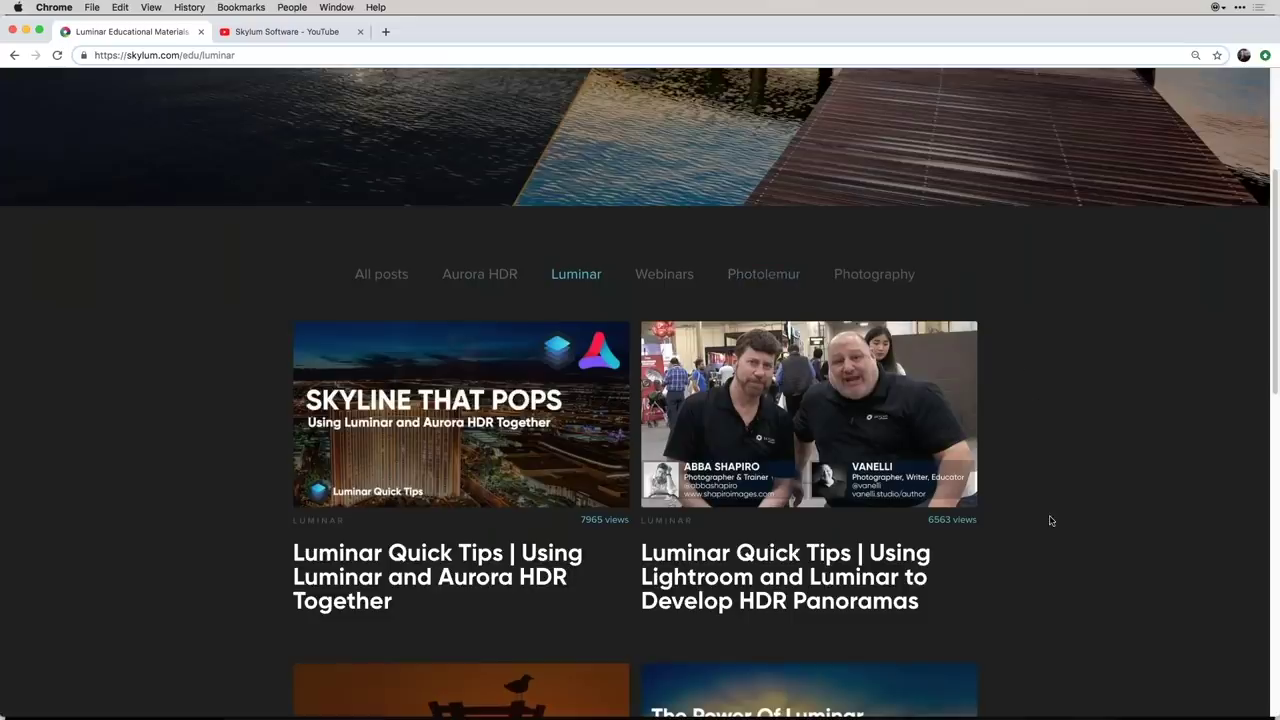
pyautogui.scroll(-1, 1051, 520)
pyautogui.scroll(-3, 1051, 520)
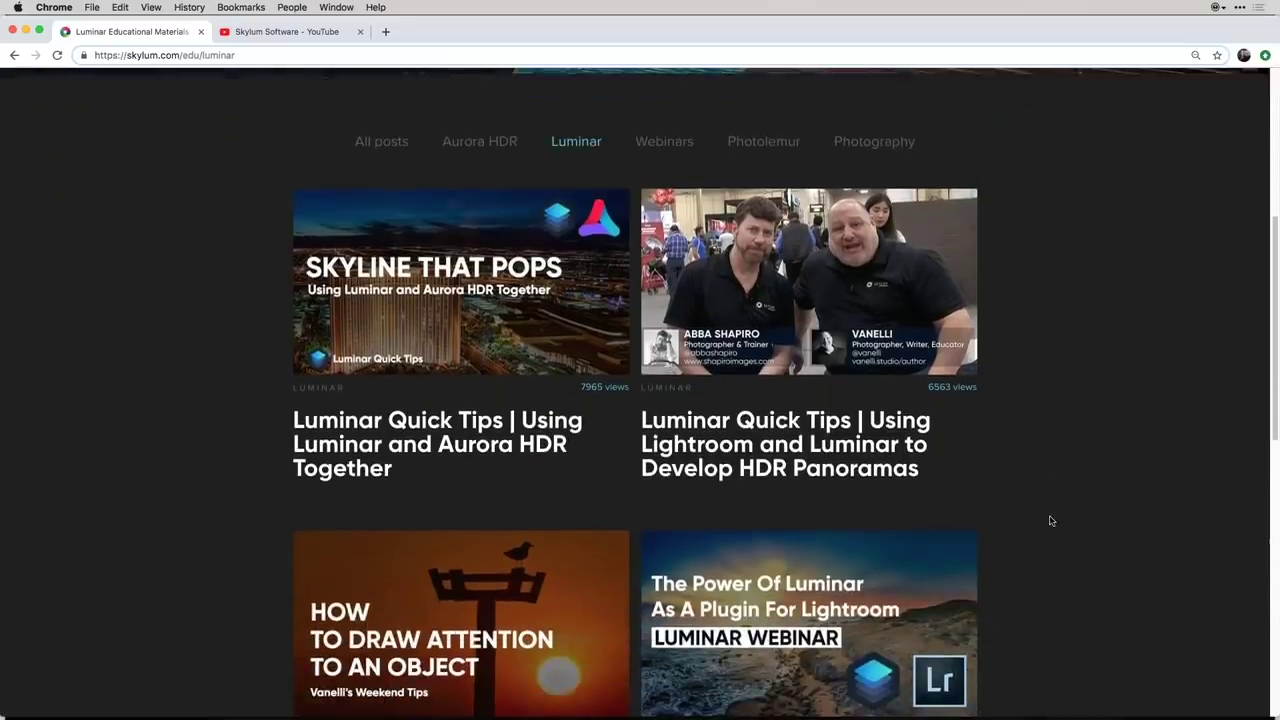
# Open the Webinars page and examine the upcoming and past events.
pyautogui.click(664, 145)
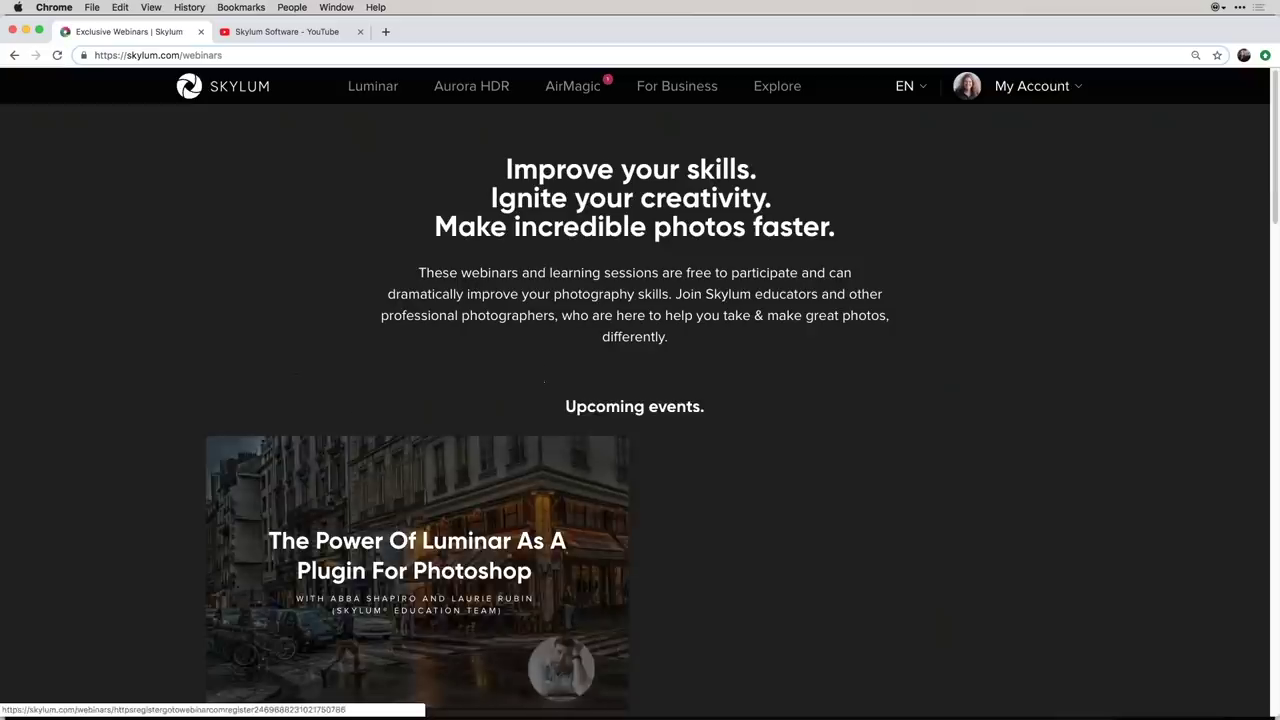
pyautogui.scroll(-10, 640, 400)
pyautogui.scroll(-4, 630, 570)
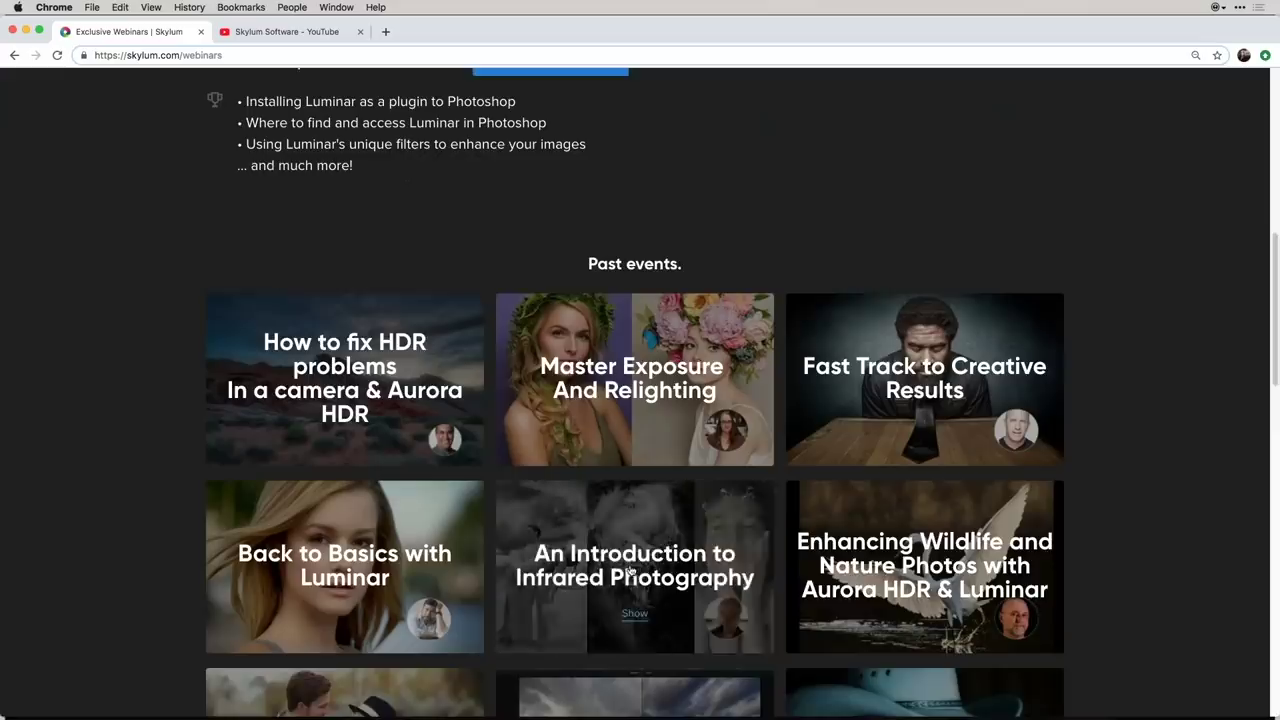
pyautogui.scroll(-4, 630, 570)
pyautogui.scroll(-12, 630, 570)
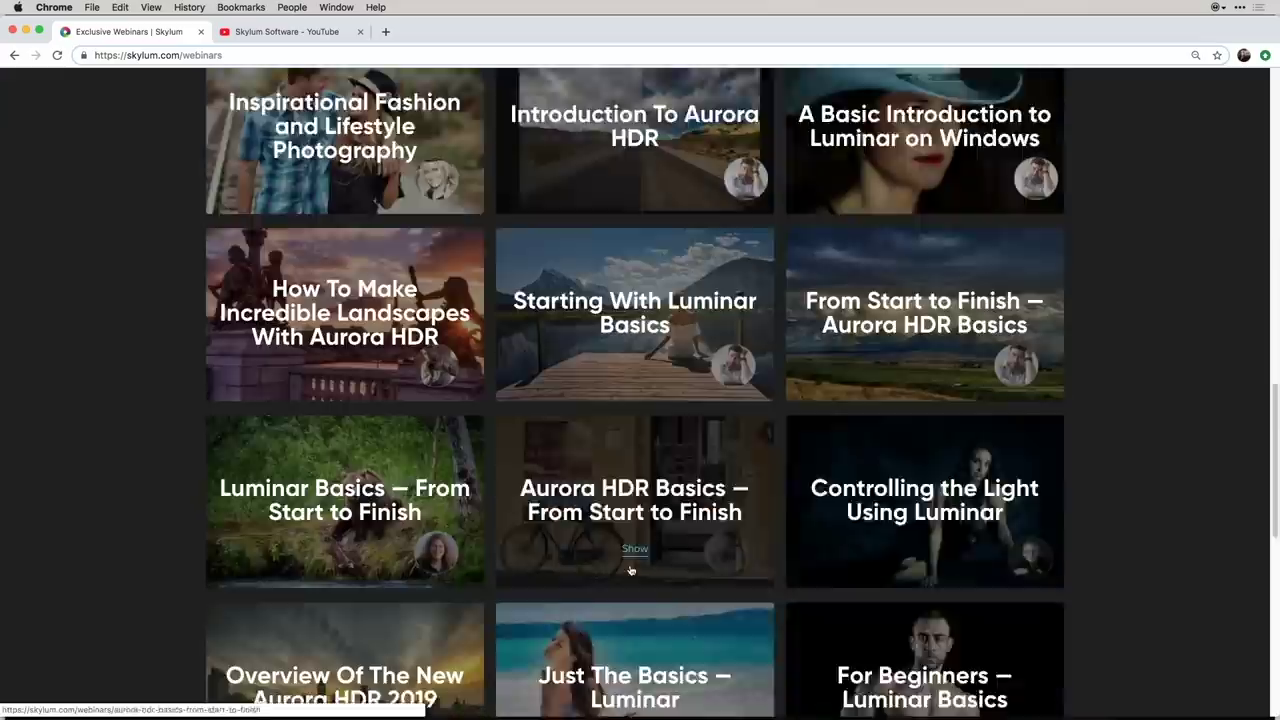
pyautogui.scroll(5, 635, 570)
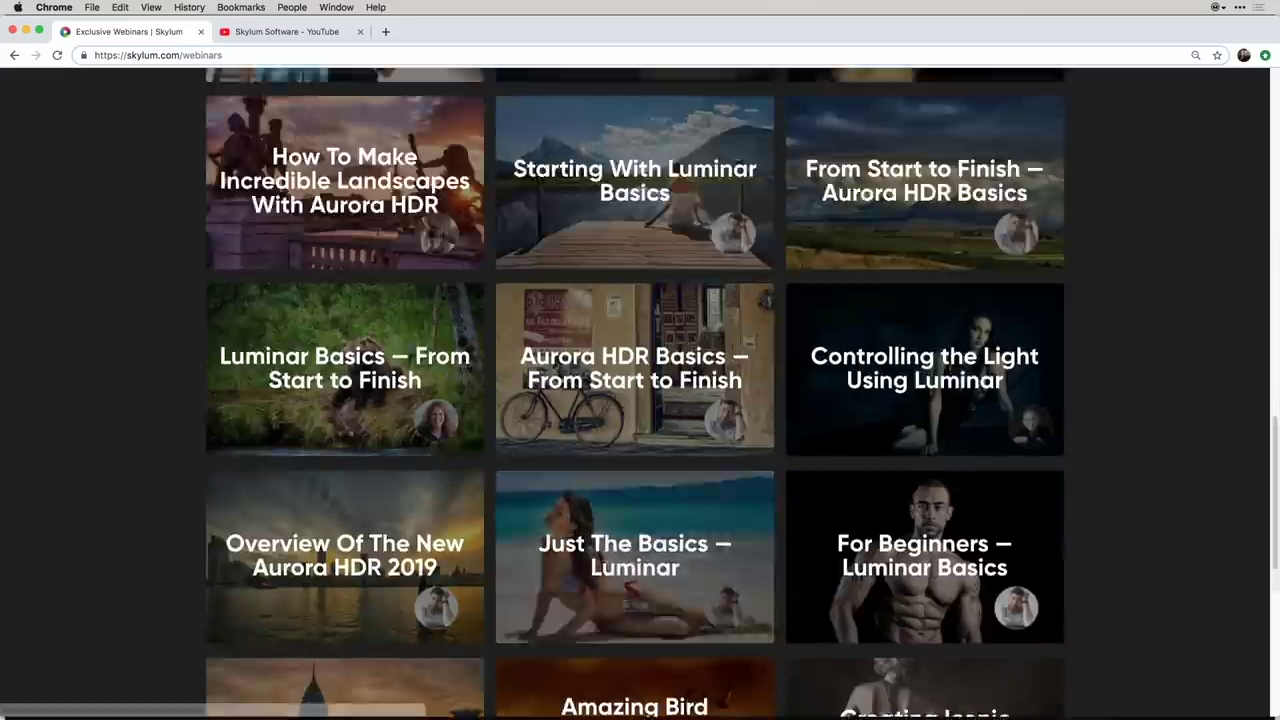
pyautogui.scroll(9, 635, 570)
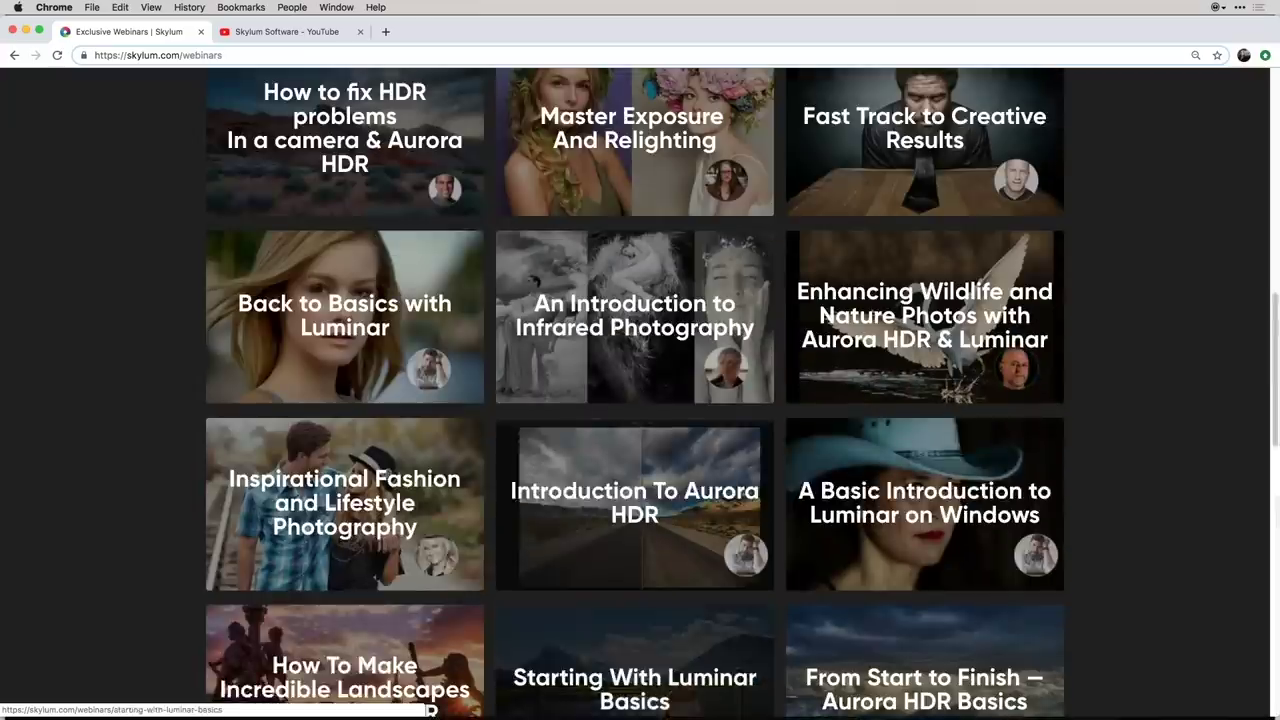
pyautogui.scroll(8, 635, 640)
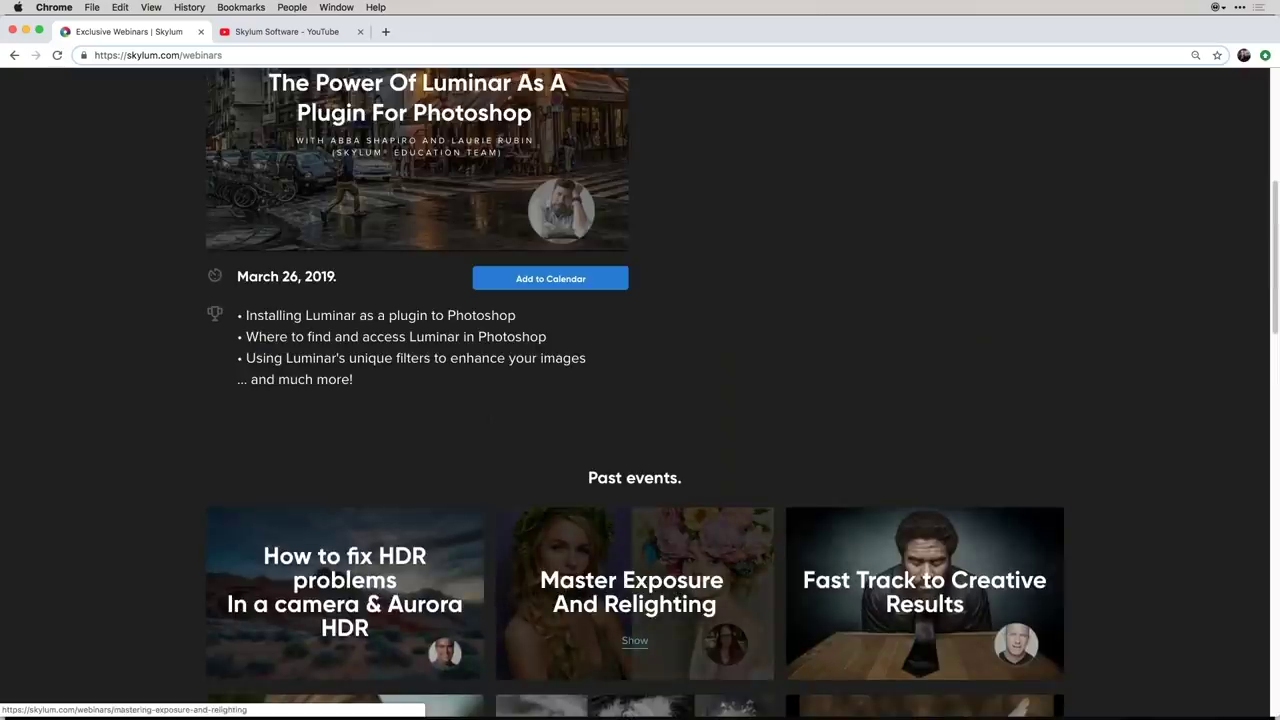
pyautogui.scroll(8, 635, 640)
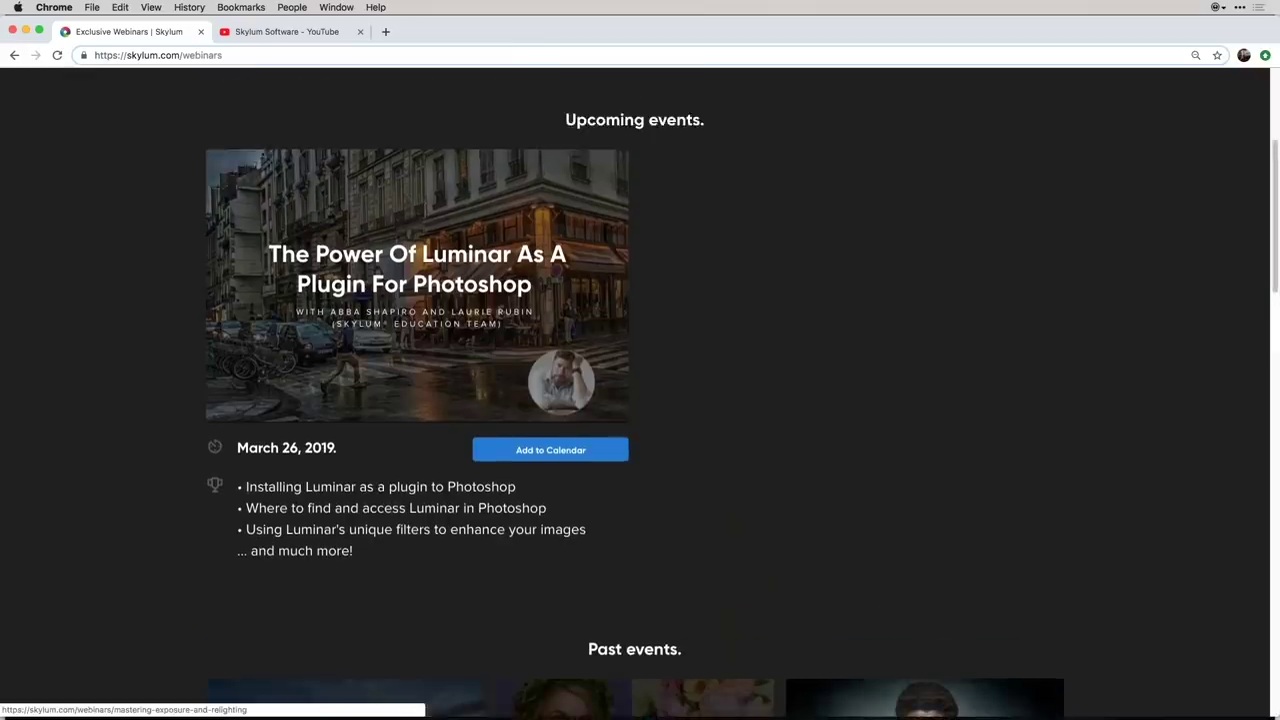
pyautogui.scroll(2, 320, 154)
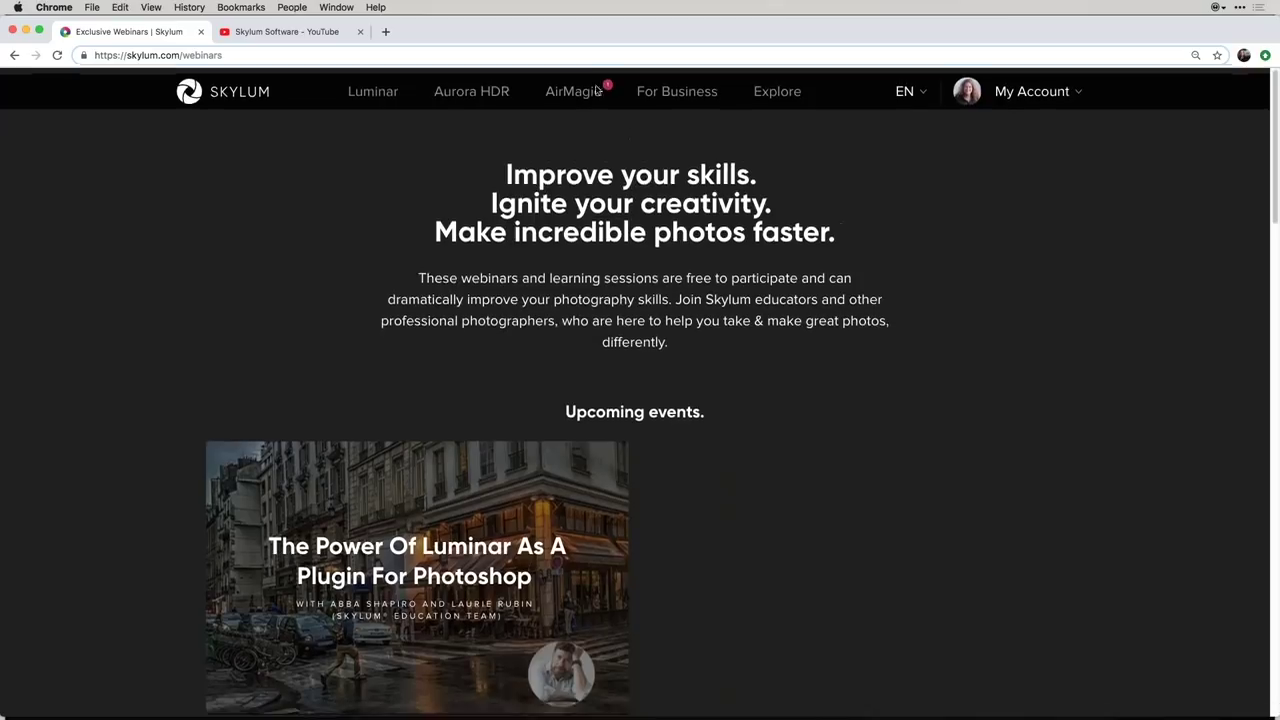
# Open the Luminar 3 User Guide and look through its welcome chapter and chapter list.
pyautogui.moveTo(376, 90)
pyautogui.click(572, 205)
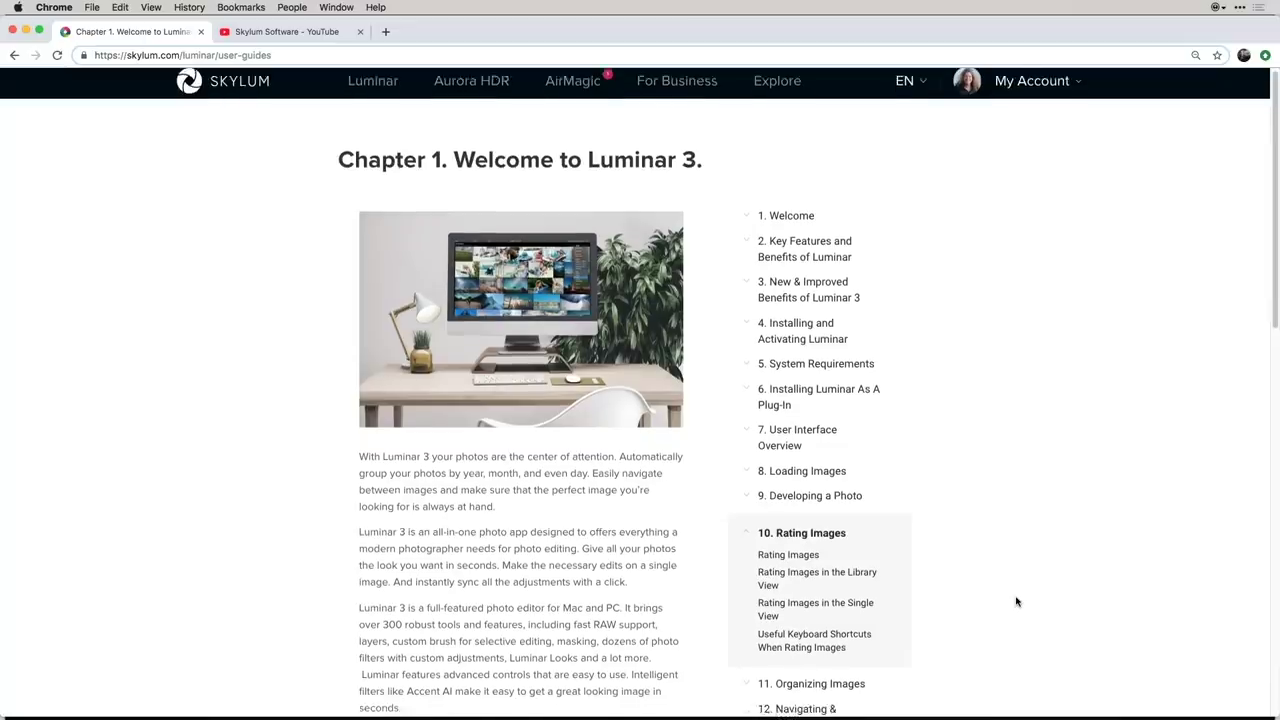
pyautogui.scroll(-1, 1016, 601)
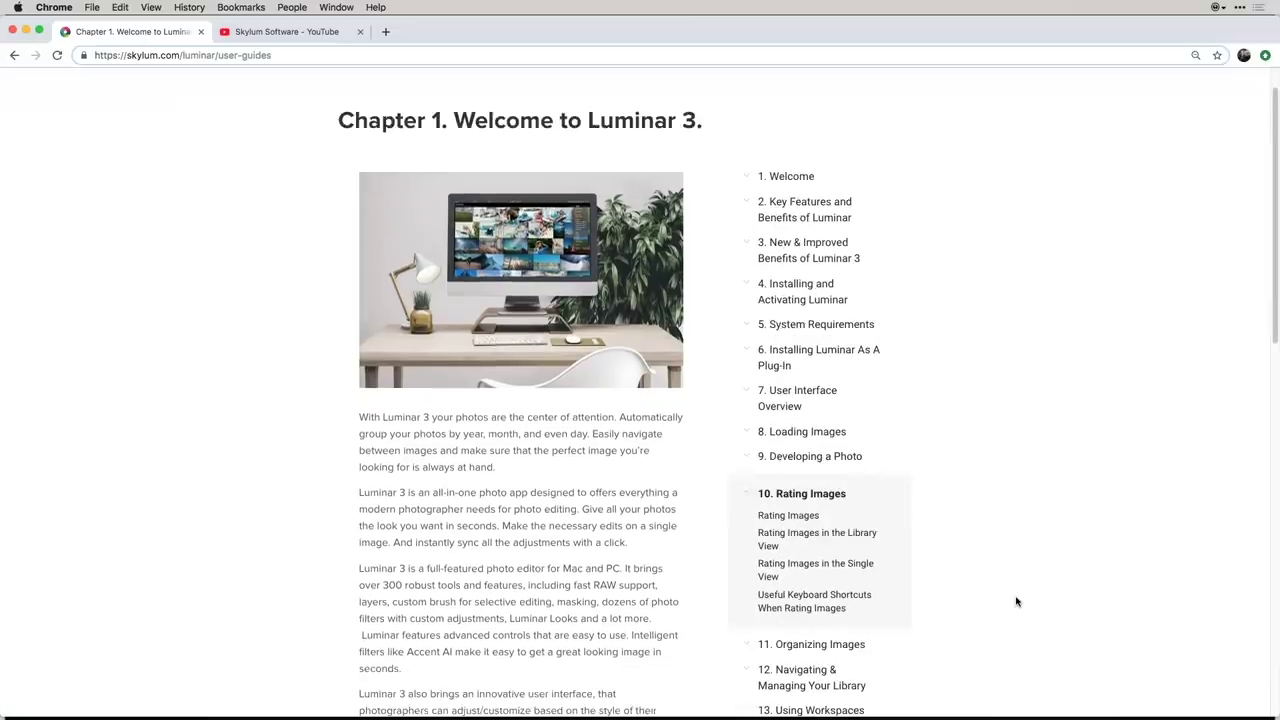
pyautogui.scroll(-5, 1016, 601)
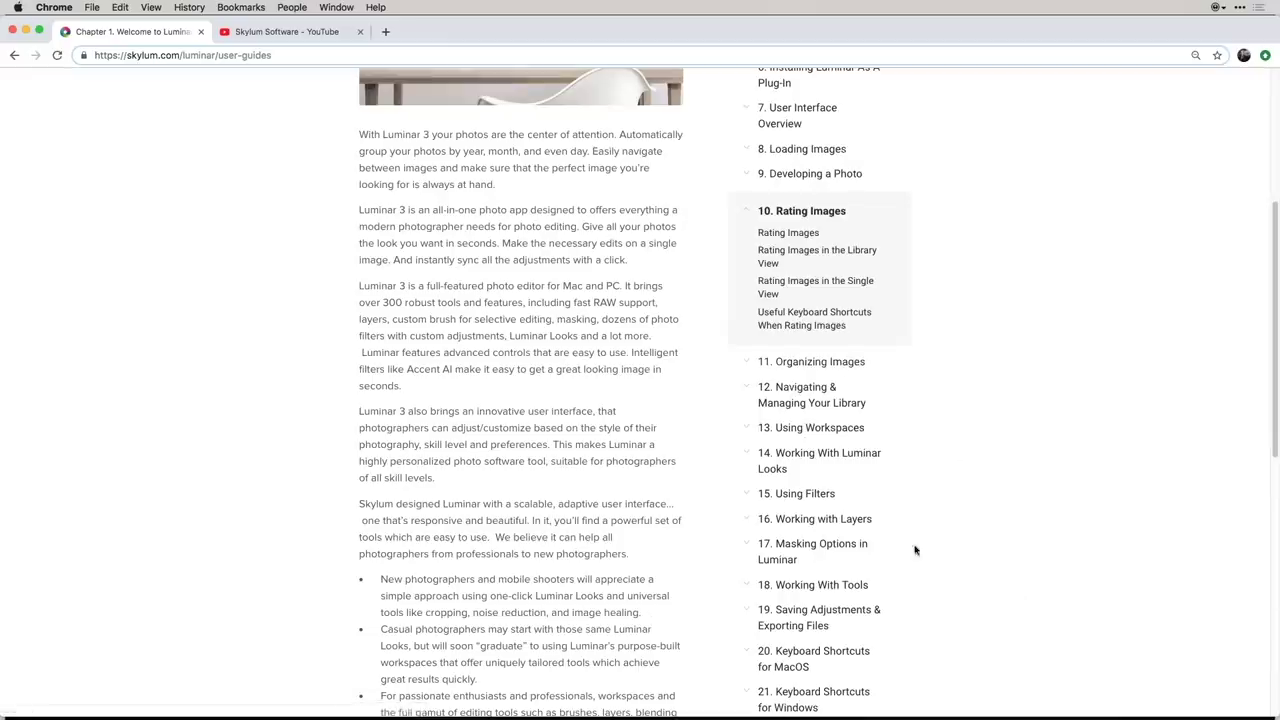
# Open the Creative Filters page from chapter 15, Using Filters, and read through its filter descriptions.
pyautogui.click(791, 495)
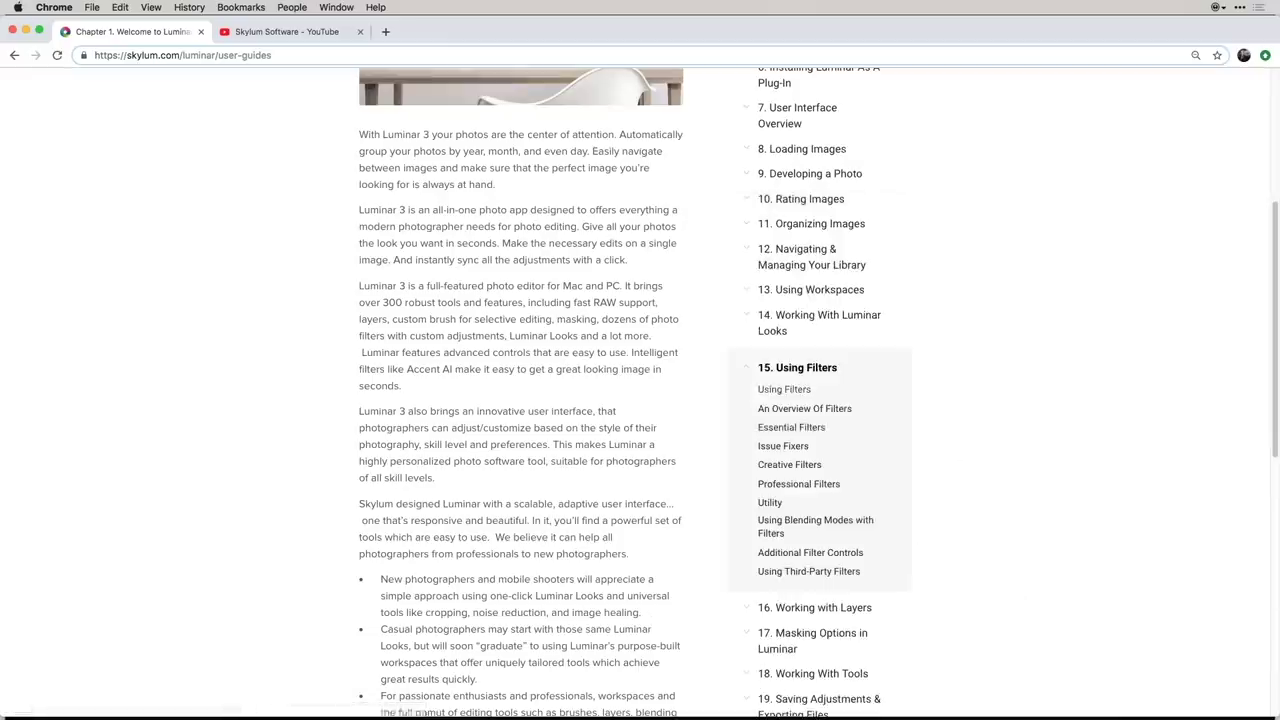
pyautogui.click(787, 466)
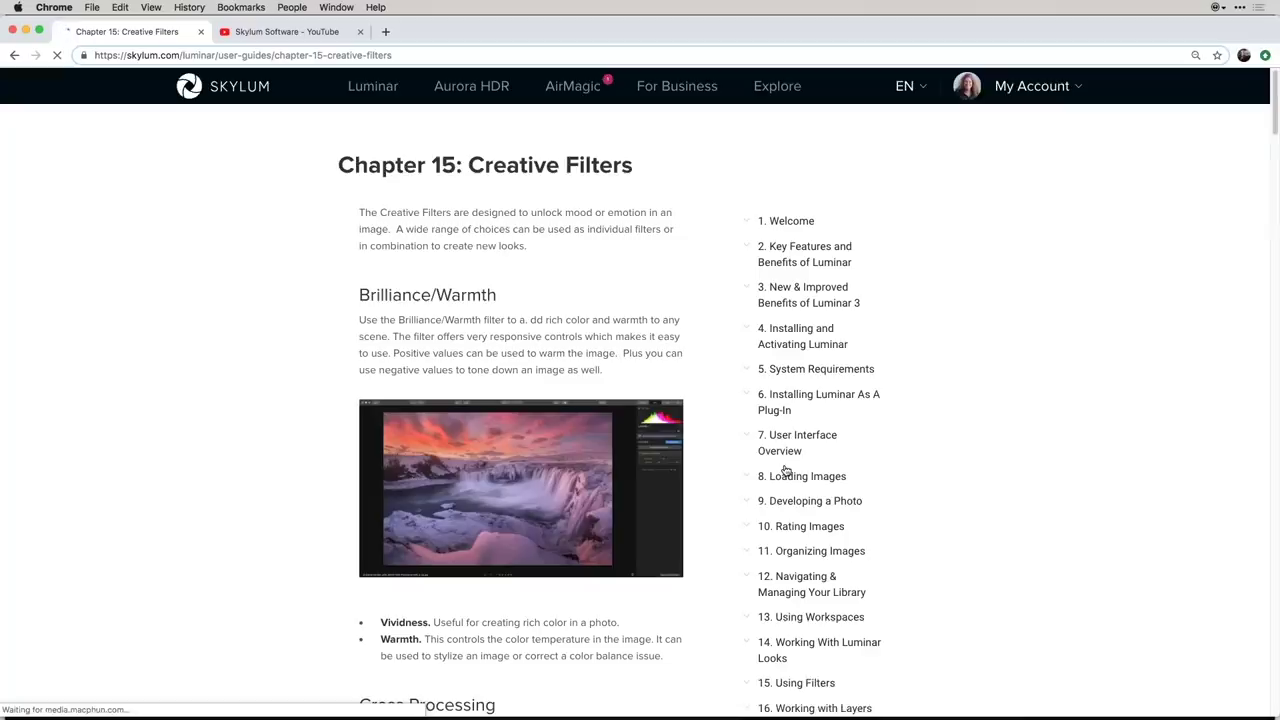
pyautogui.scroll(-3, 785, 470)
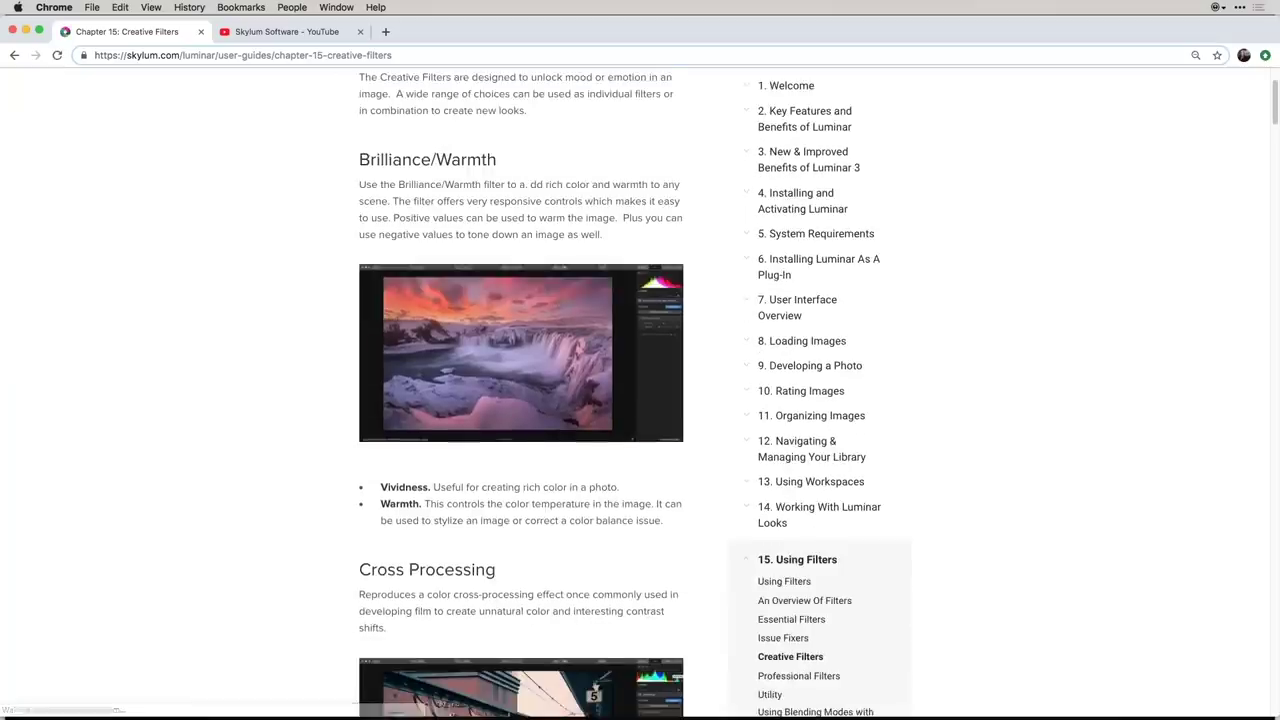
pyautogui.scroll(-10, 640, 400)
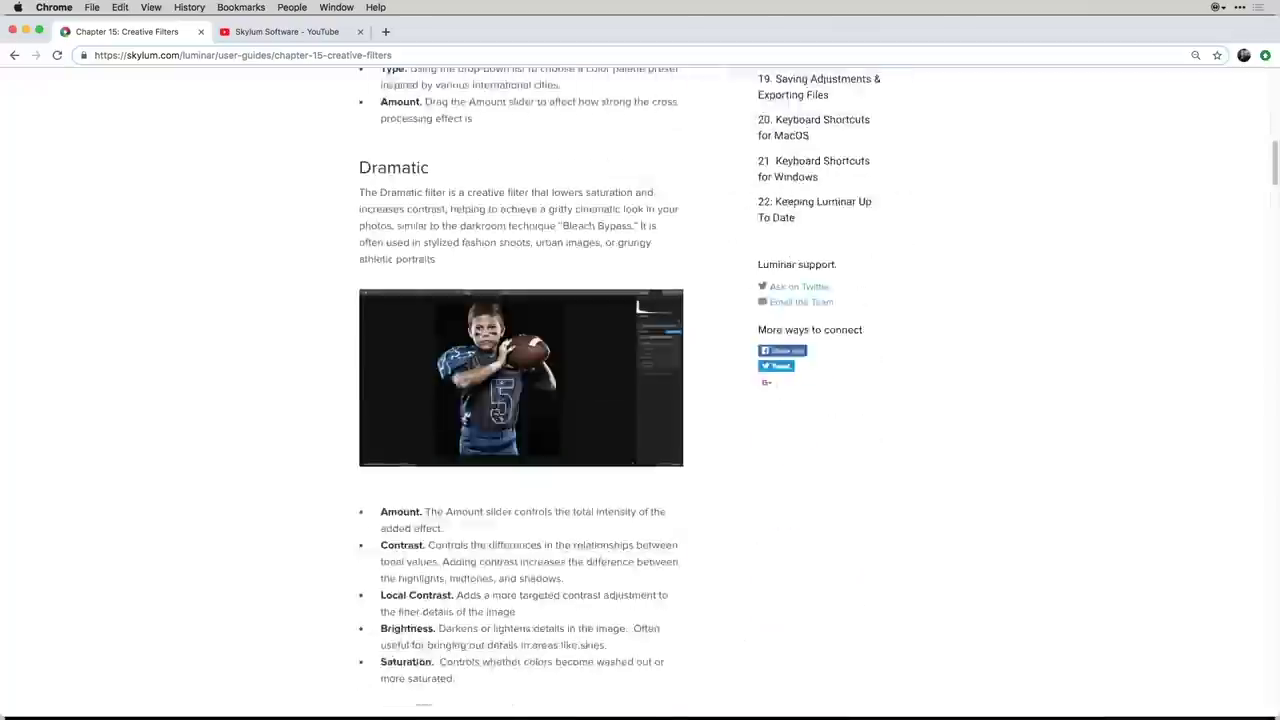
pyautogui.scroll(-3, 983, 470)
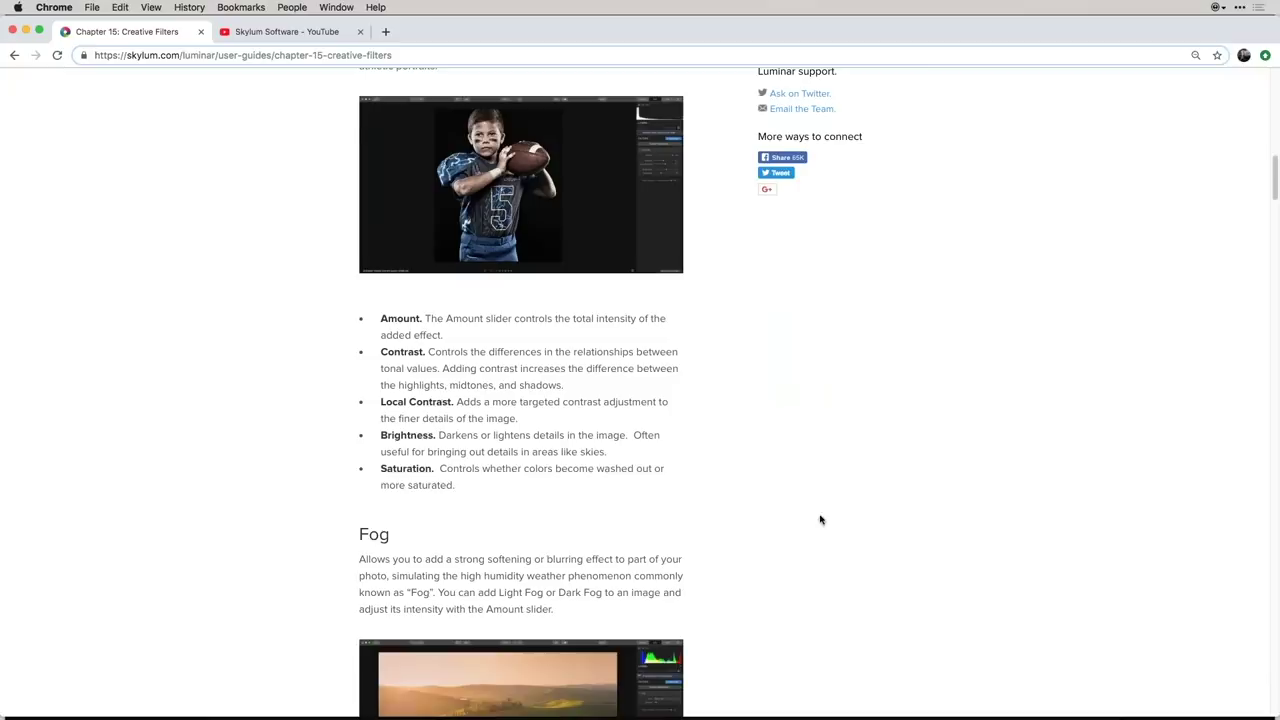
pyautogui.scroll(-1, 820, 519)
pyautogui.scroll(20, 820, 517)
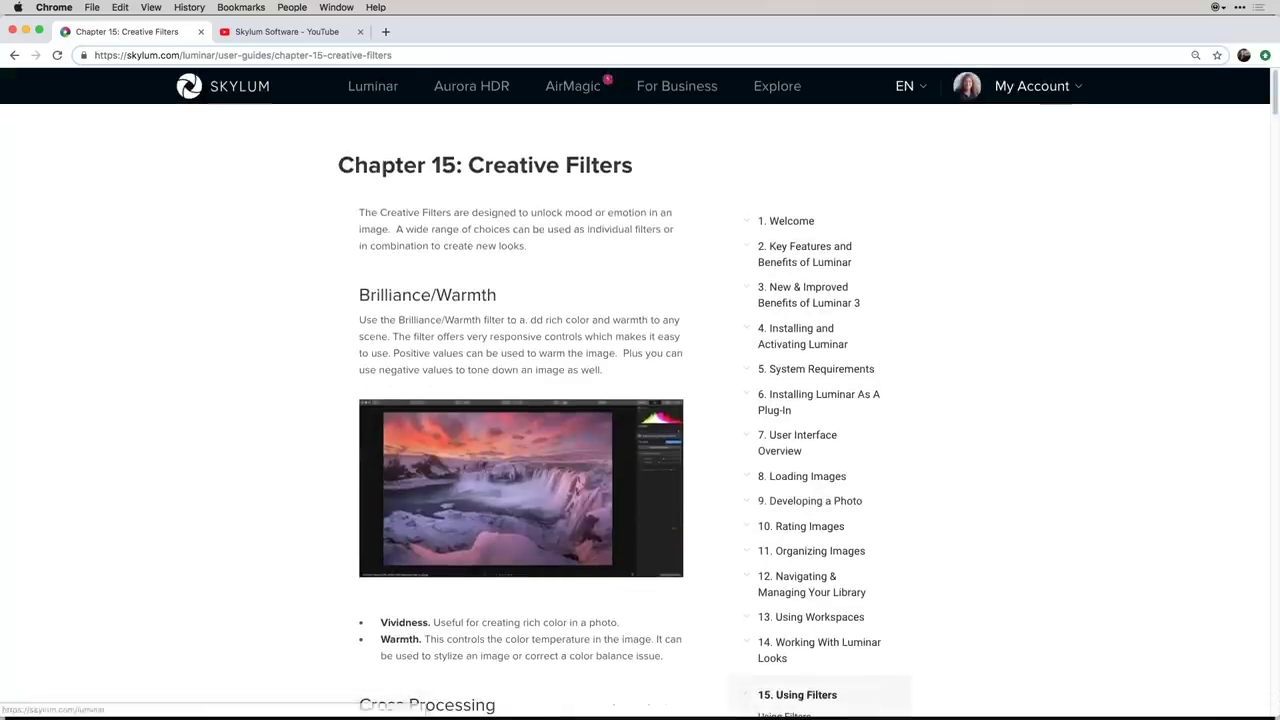
# Switch to the Skylum Software YouTube channel and look through its uploaded videos.
pyautogui.moveTo(368, 84)
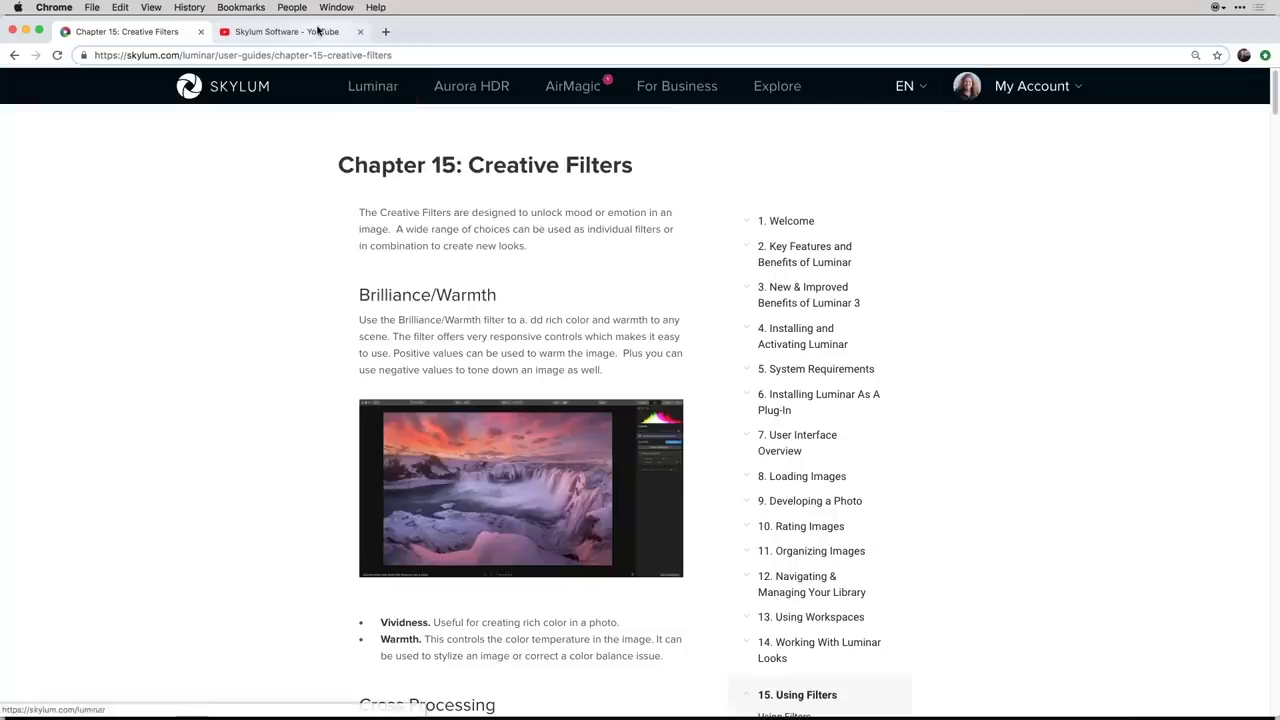
pyautogui.click(318, 31)
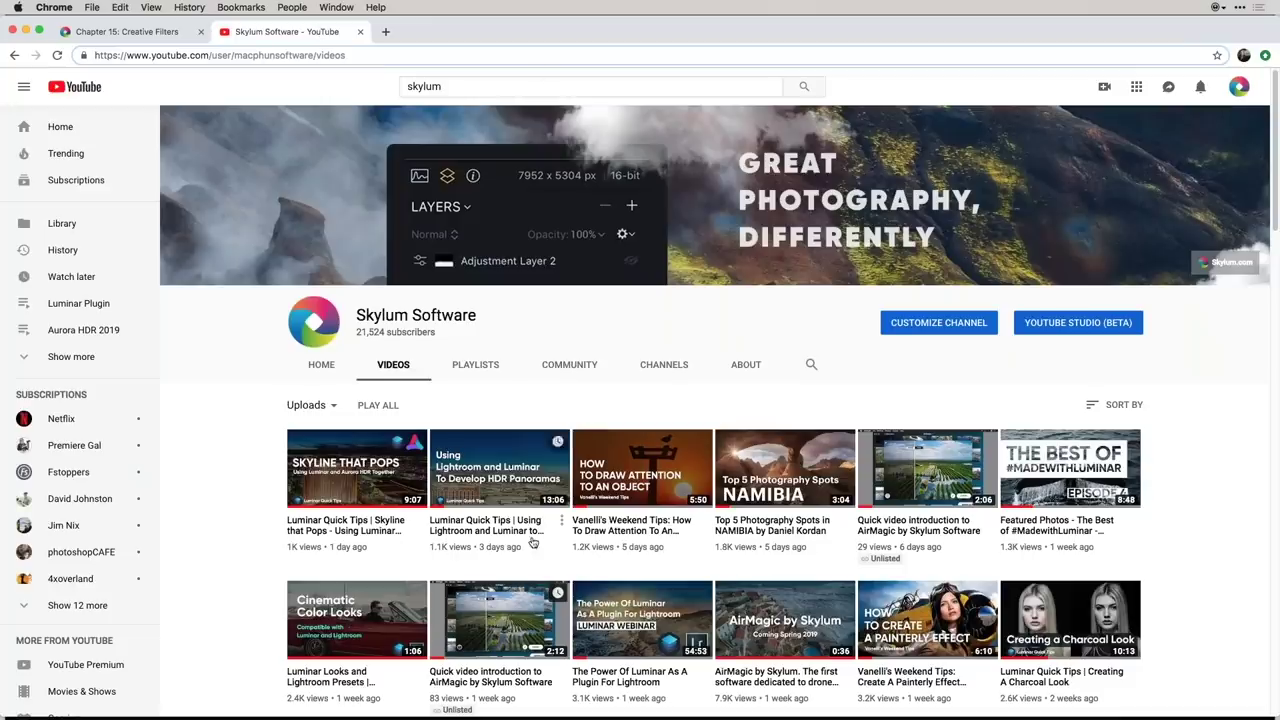
pyautogui.scroll(-3, 550, 444)
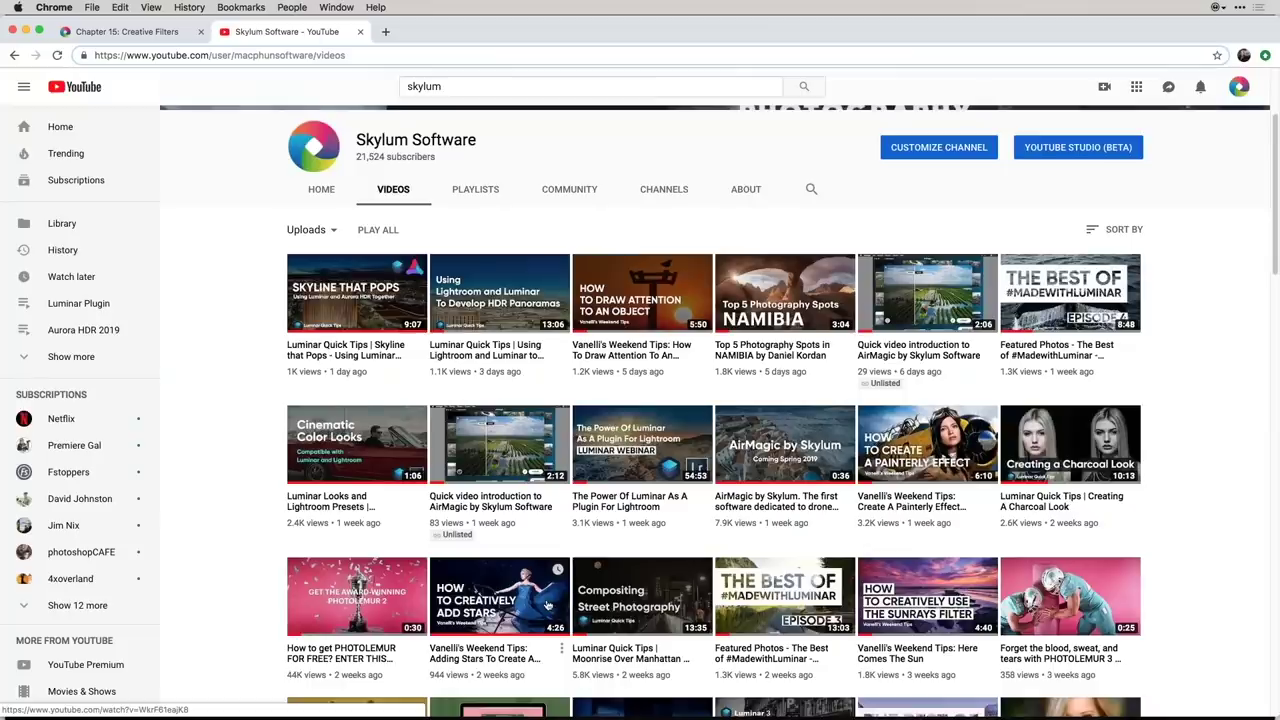
pyautogui.scroll(-5, 548, 605)
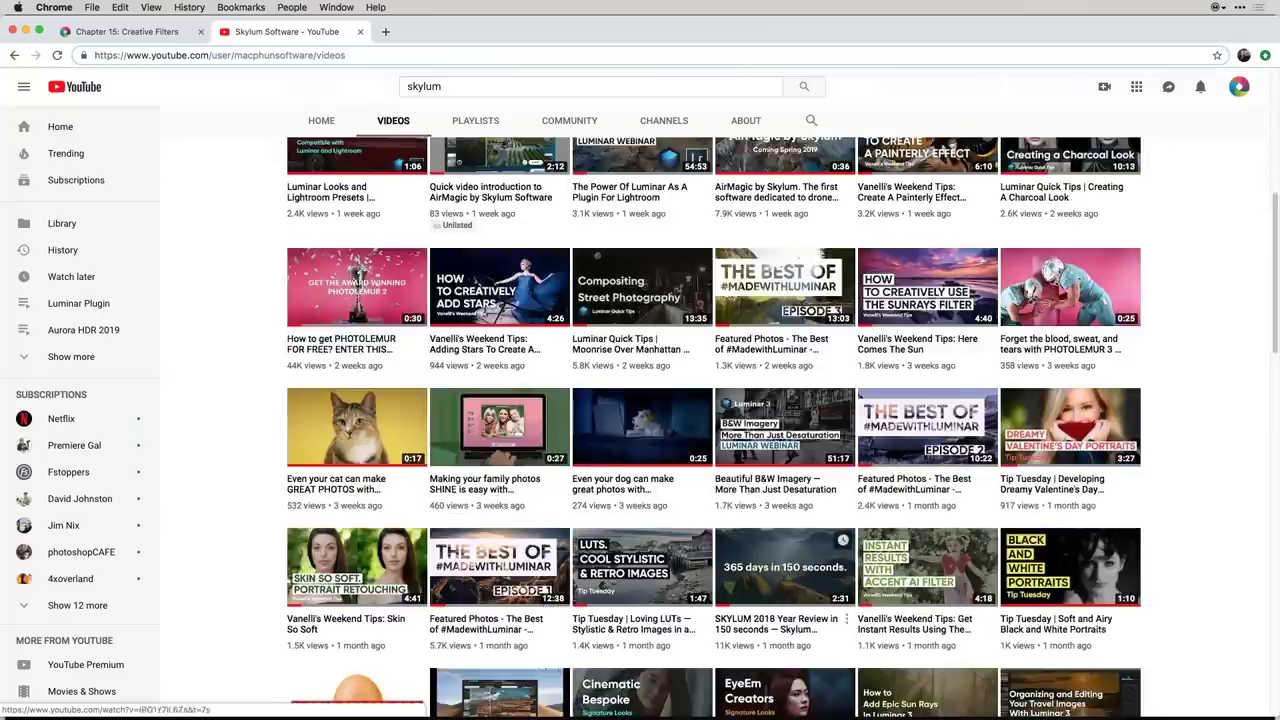
pyautogui.scroll(-4, 713, 427)
pyautogui.scroll(-3, 713, 427)
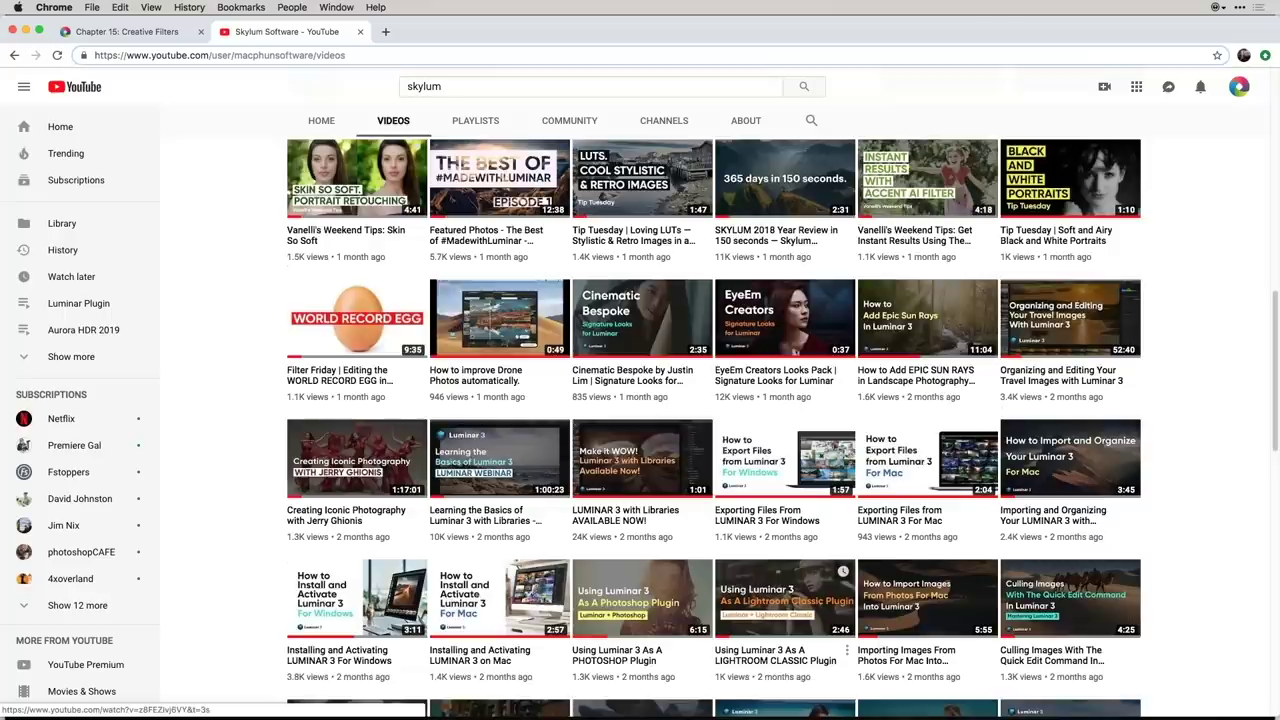
pyautogui.scroll(-3, 785, 600)
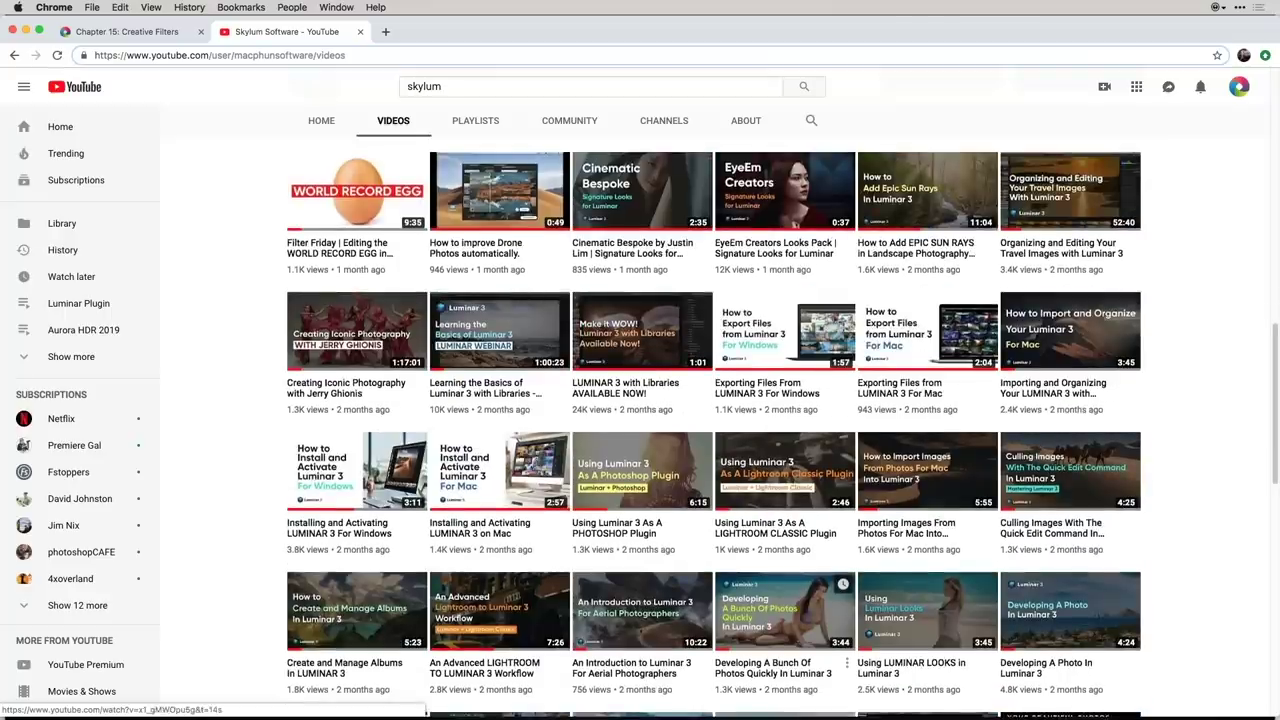
pyautogui.scroll(-3, 785, 620)
pyautogui.scroll(3, 785, 620)
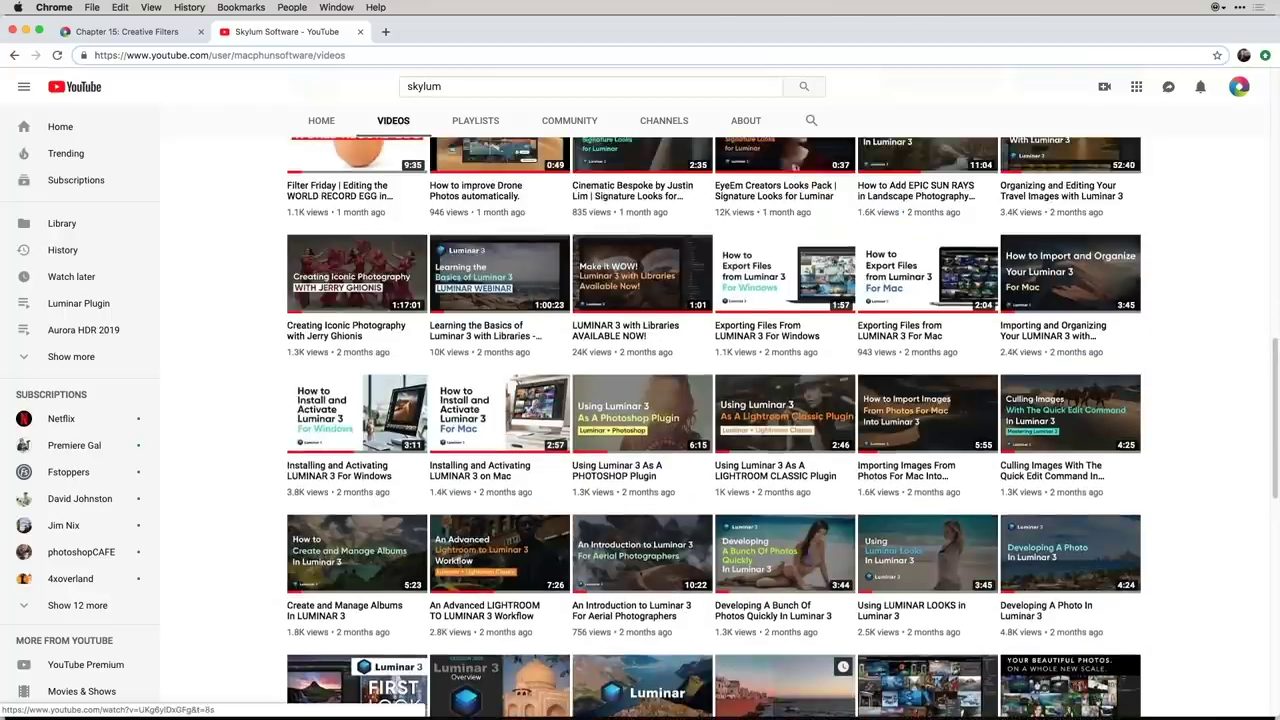
pyautogui.scroll(10, 785, 620)
pyautogui.scroll(-1, 785, 500)
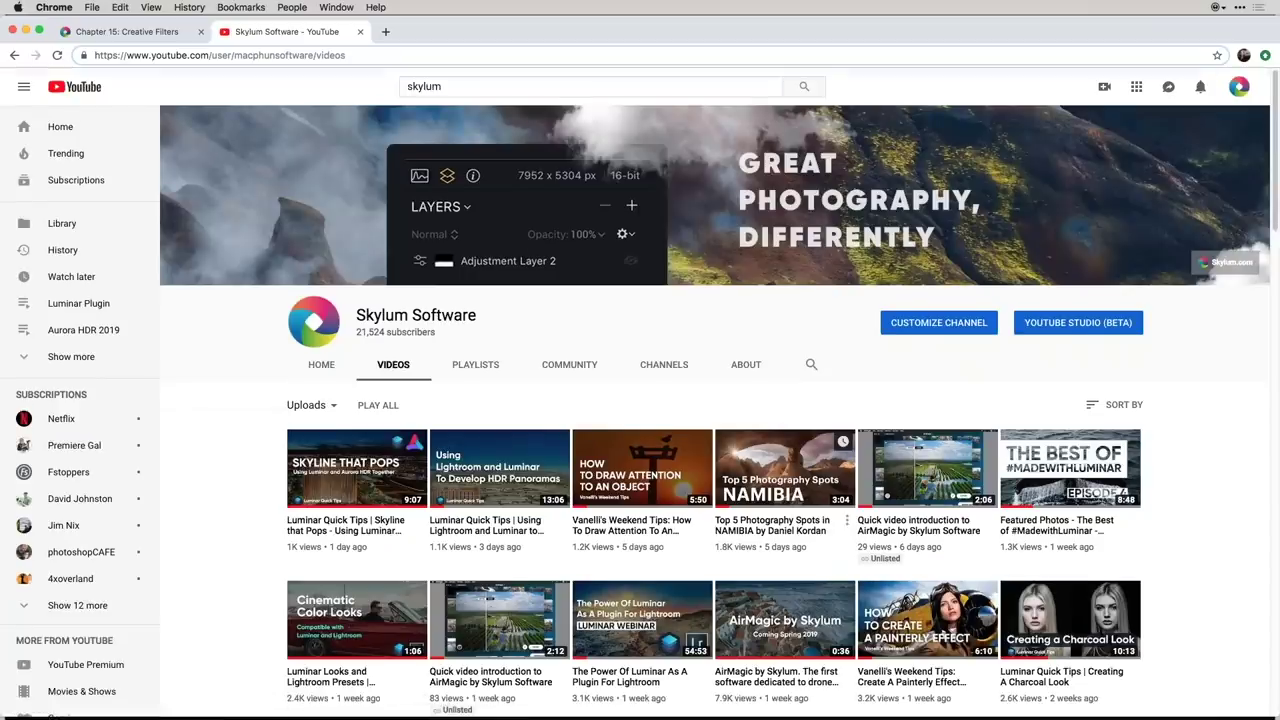
# Return to the Creative Filters guide on the Skylum site and show the site's Luminar resource links.
pyautogui.click(120, 31)
pyautogui.click(372, 86)
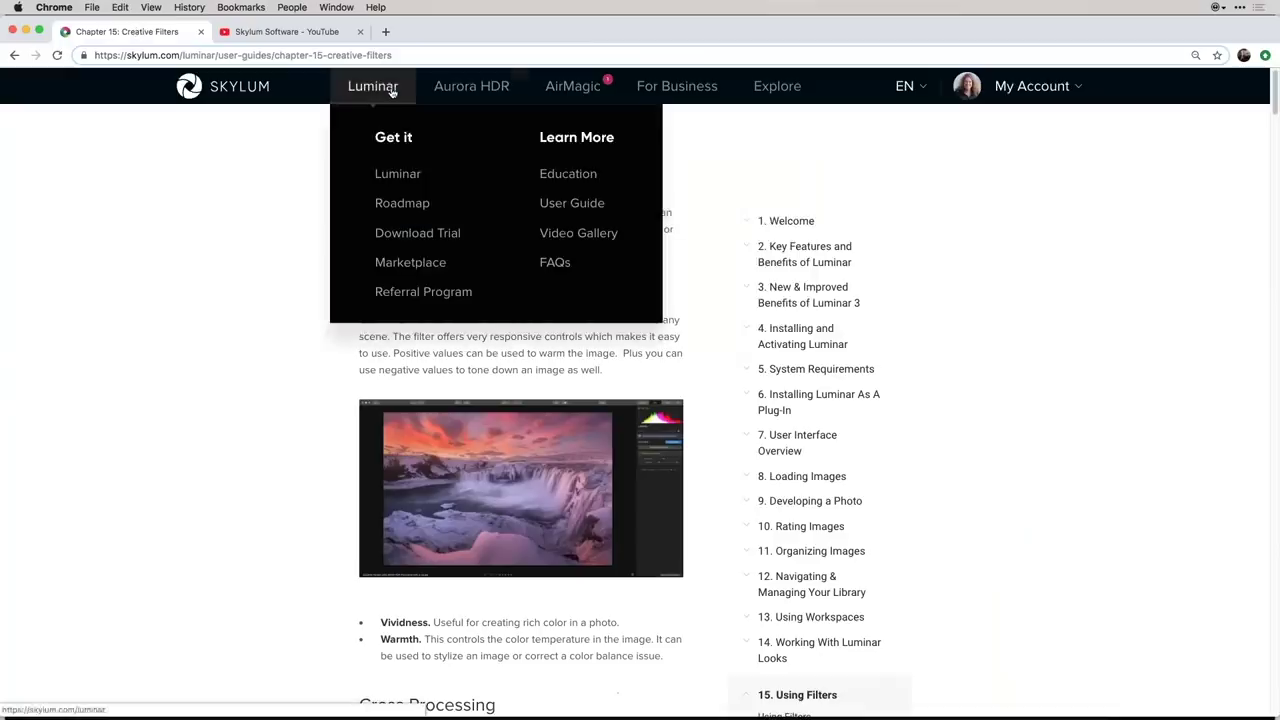